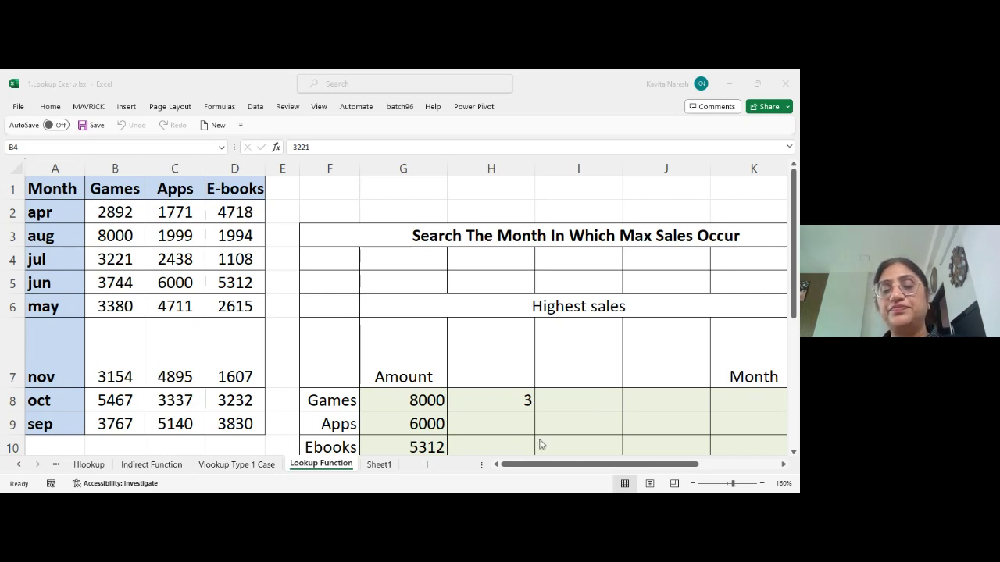
Switch to the Excel workbook and look over the monthly sales data, highest-sales table and summary labels on the Lookup Function sheet
{"action": "key", "text": "alt+Tab"}
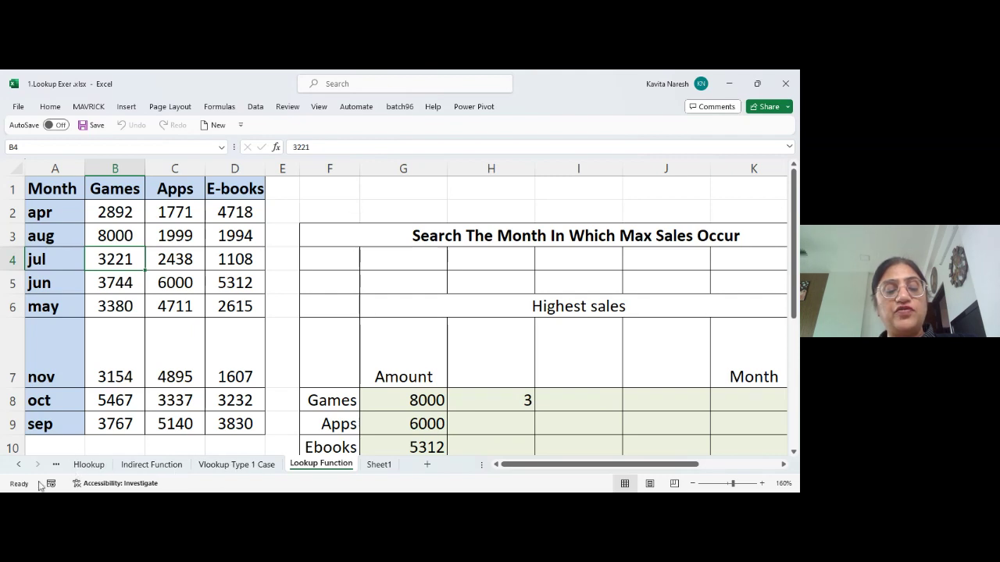
{"action": "left_click", "coordinate": [19, 465]}
{"action": "left_click", "coordinate": [18, 466]}
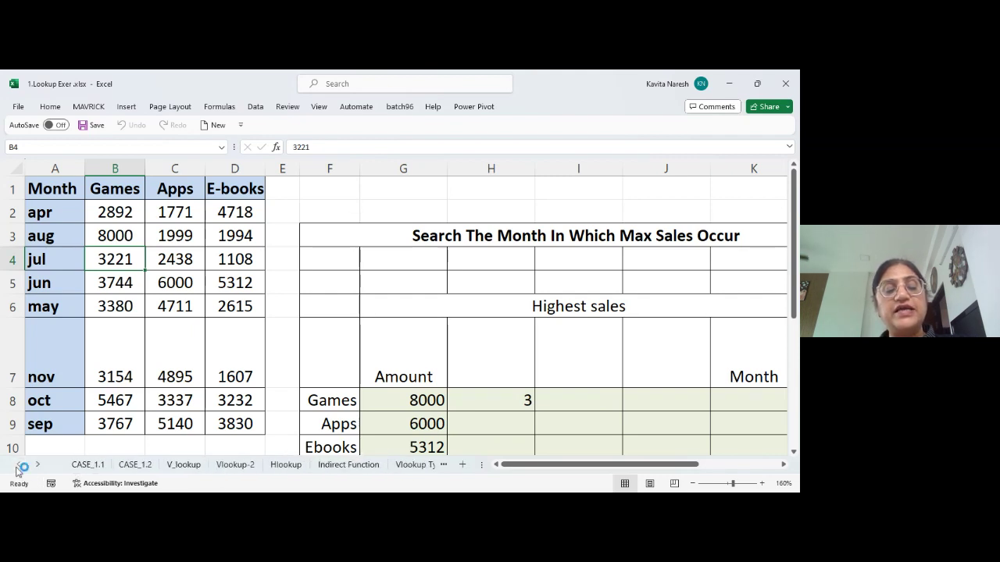
{"action": "left_click", "coordinate": [381, 265]}
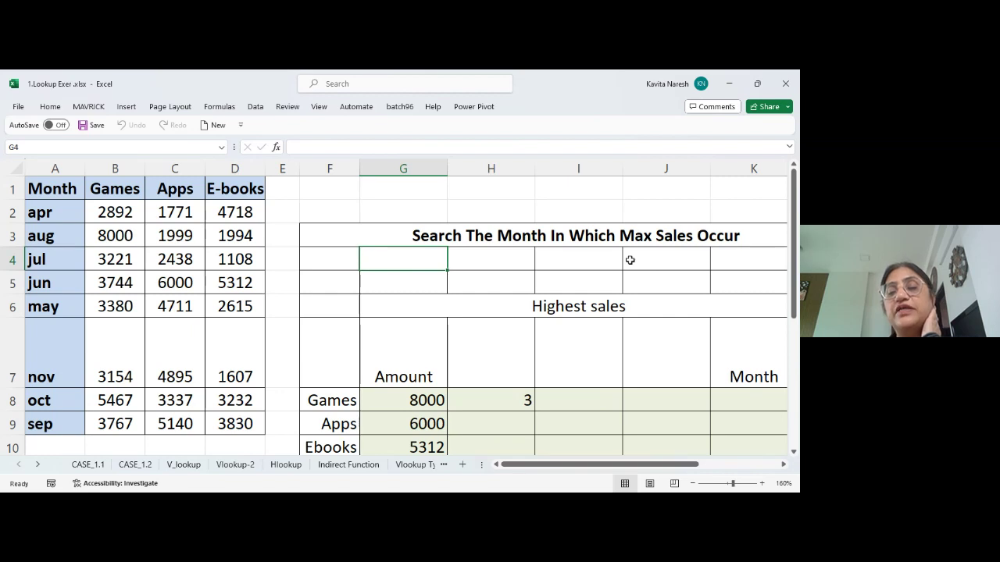
{"action": "key", "text": "Right"}
{"action": "key", "text": "Right"}
{"action": "key", "text": "Right"}
{"action": "key", "text": "Right"}
{"action": "key", "text": "Right"}
{"action": "key", "text": "Right"}
{"action": "key", "text": "Right"}
{"action": "key", "text": "Right"}
{"action": "key", "text": "Right"}
{"action": "key", "text": "Right"}
{"action": "key", "text": "Down"}
{"action": "key", "text": "Down"}
{"action": "key", "text": "Down"}
{"action": "key", "text": "Down"}
{"action": "key", "text": "Down"}
{"action": "key", "text": "Down"}
{"action": "key", "text": "Down"}
{"action": "key", "text": "Down"}
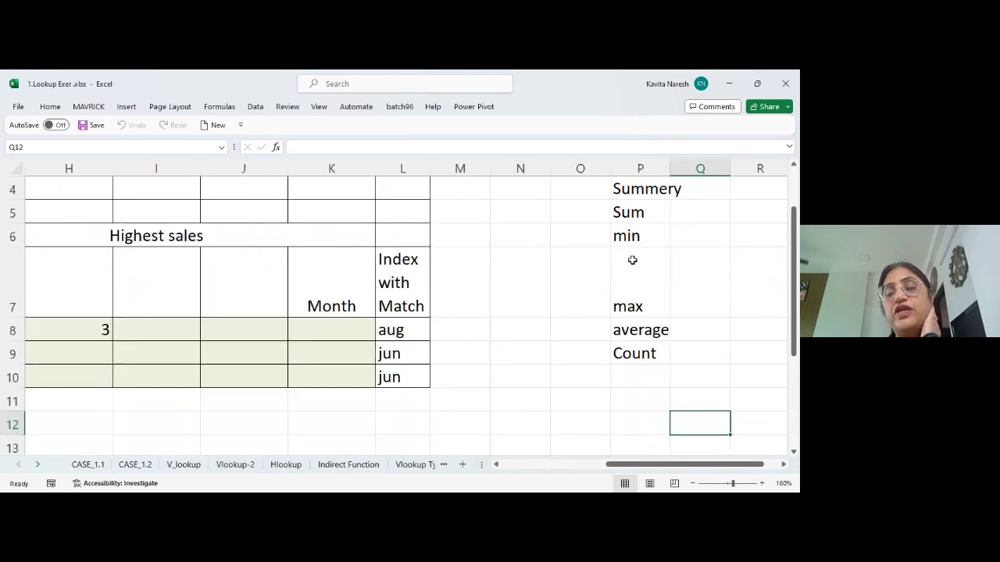
{"action": "key", "text": "Left"}
{"action": "key", "text": "Left"}
{"action": "key", "text": "Left"}
{"action": "key", "text": "Left"}
{"action": "key", "text": "Left"}
{"action": "key", "text": "Left"}
{"action": "key", "text": "Left"}
{"action": "key", "text": "Left"}
{"action": "key", "text": "Left"}
{"action": "key", "text": "Left"}
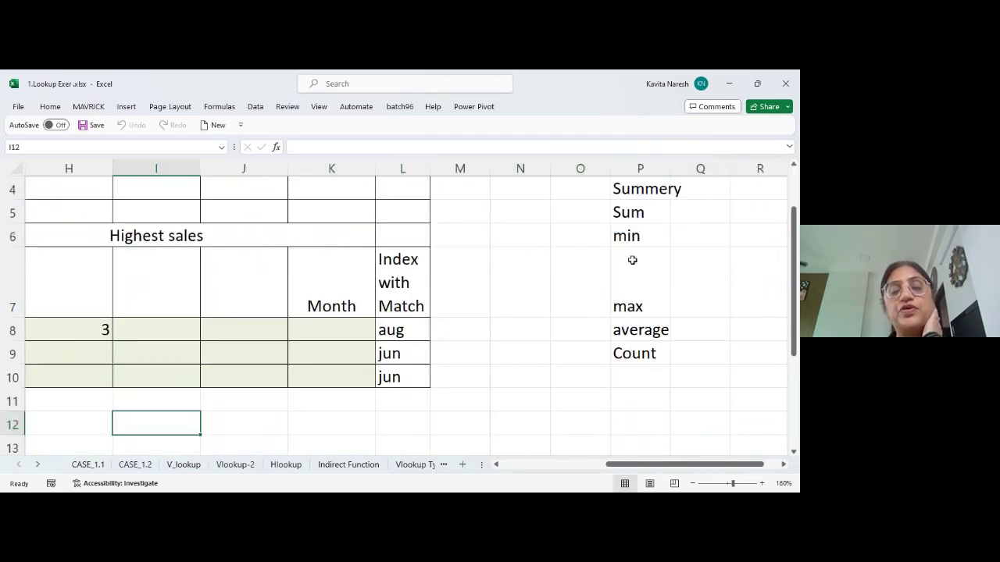
{"action": "key", "text": "Left"}
{"action": "key", "text": "Left"}
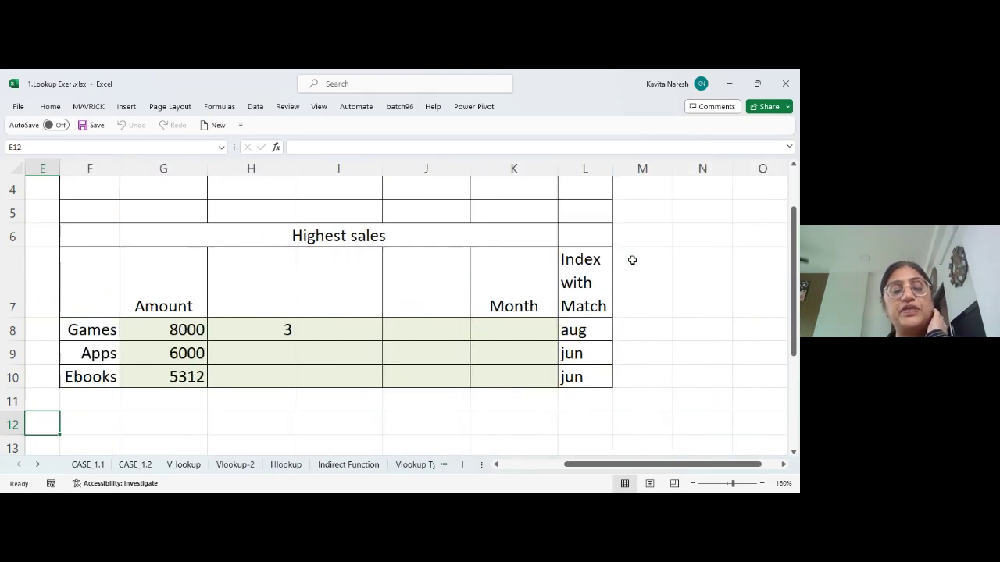
{"action": "key", "text": "Left"}
{"action": "key", "text": "Left"}
{"action": "key", "text": "Left"}
{"action": "key", "text": "Left"}
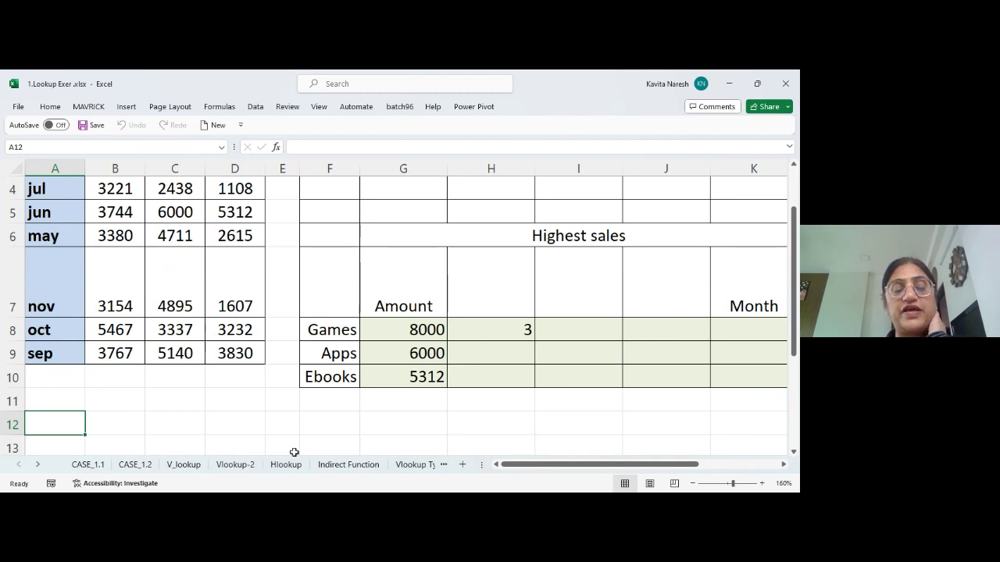
{"action": "left_click", "coordinate": [220, 429]}
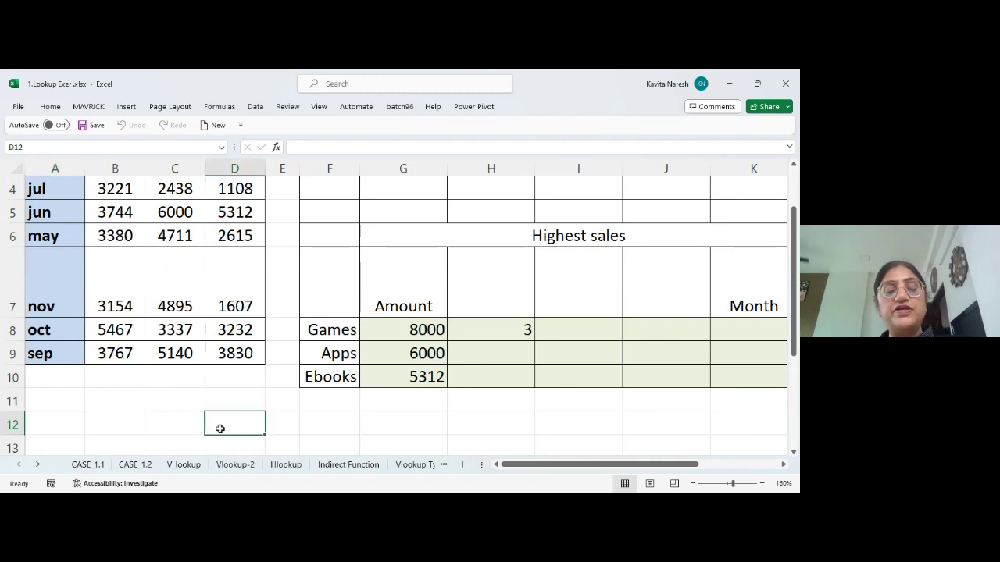
{"action": "scroll", "coordinate": [221, 429], "scroll_direction": "down", "scroll_amount": 1}
{"action": "left_click", "coordinate": [220, 429]}
{"action": "key", "text": "Up"}
{"action": "key", "text": "Up"}
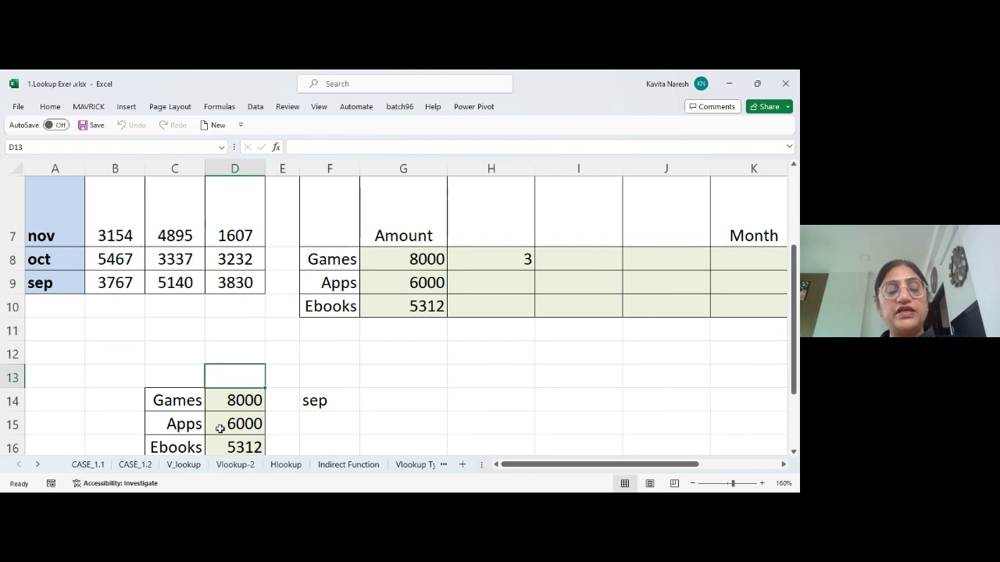
On the CASE_1.1 sheet, enter the header Names in C46 with three first names below it, repeating them down to C57
{"action": "left_click", "coordinate": [87, 464]}
{"action": "left_click_drag", "start_coordinate": [794, 198], "coordinate": [794, 289]}
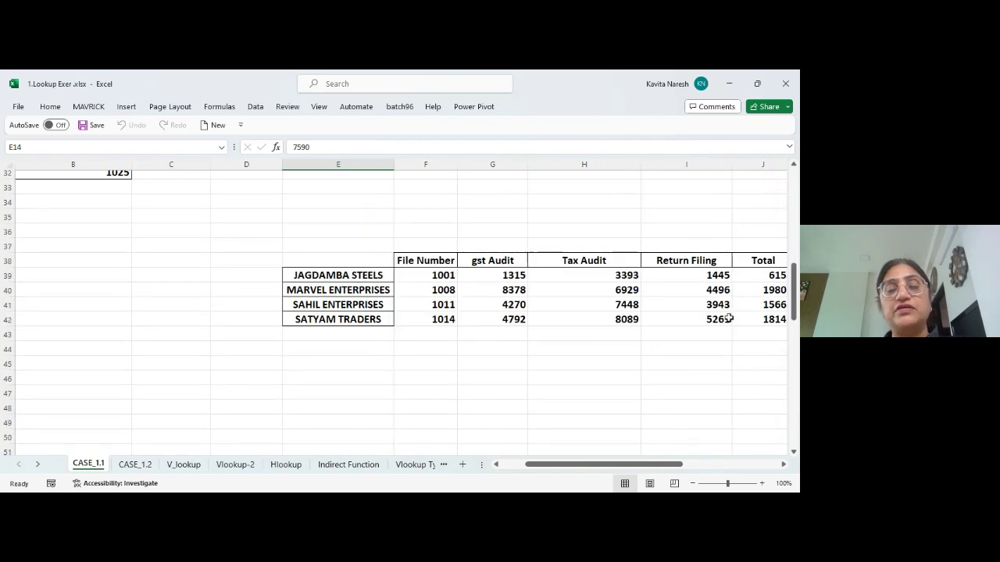
{"action": "left_click", "coordinate": [159, 382]}
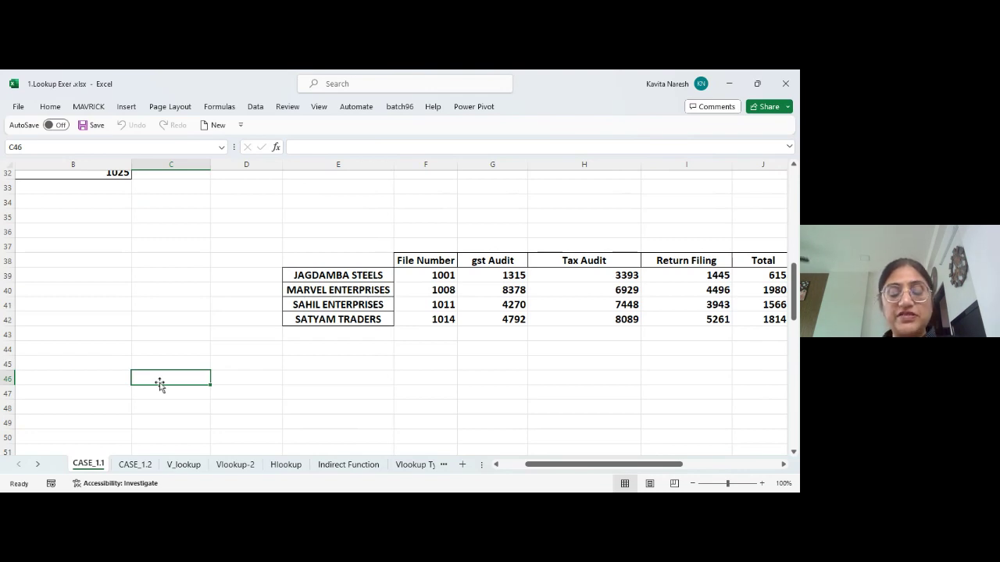
{"action": "type", "text": "Names"}
{"action": "key", "text": "Return"}
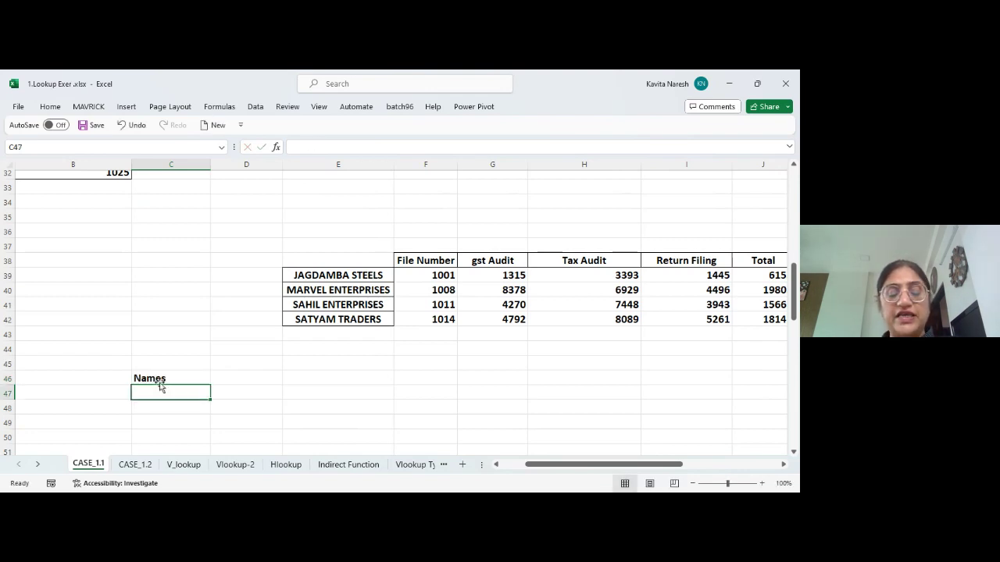
{"action": "type", "text": "Kavita"}
{"action": "key", "text": "Return"}
{"action": "type", "text": "Hars"}
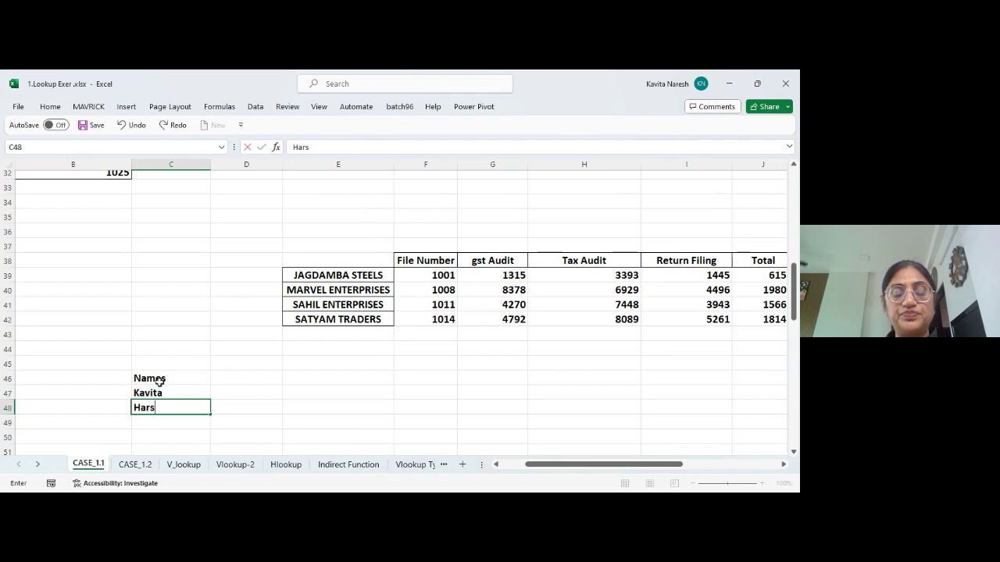
{"action": "type", "text": "h"}
{"action": "key", "text": "Return"}
{"action": "type", "text": "Sahil"}
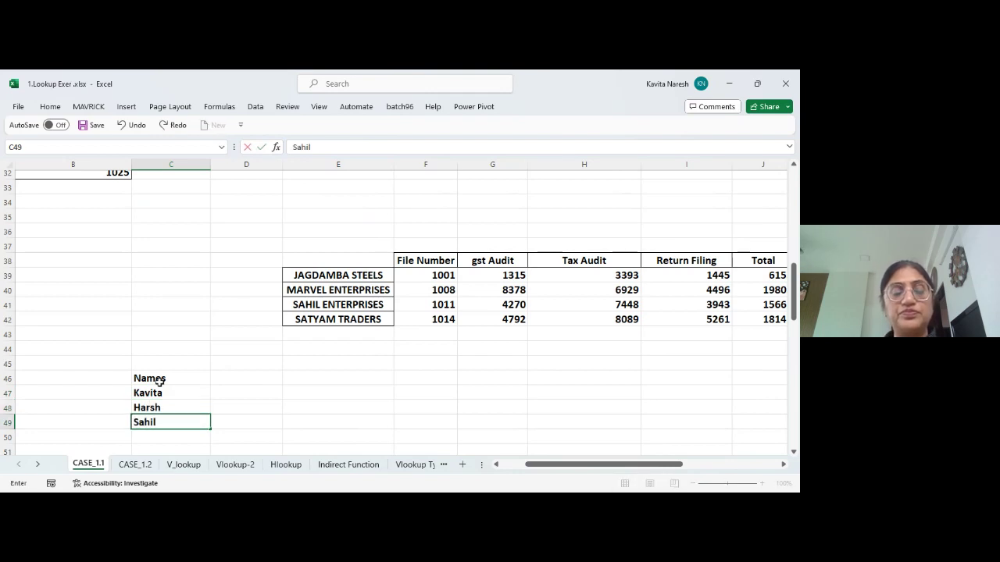
{"action": "key", "text": "Return"}
{"action": "left_click_drag", "start_coordinate": [162, 393], "coordinate": [208, 478]}
{"action": "left_click", "coordinate": [175, 265]}
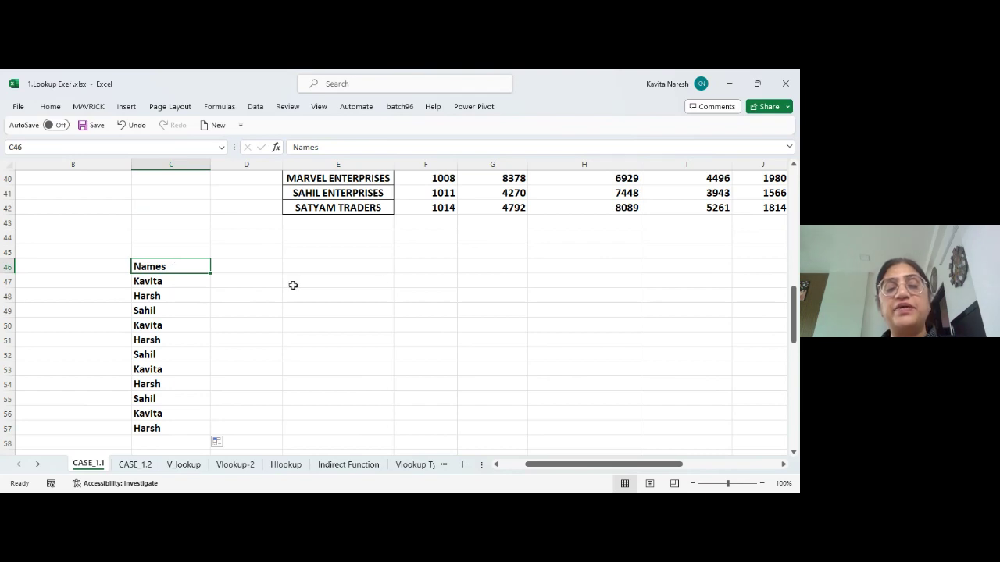
Extract the distinct entries of C46:C57 into F46 with the formula =UNIQUE(C46:C57)
{"action": "left_click", "coordinate": [409, 269]}
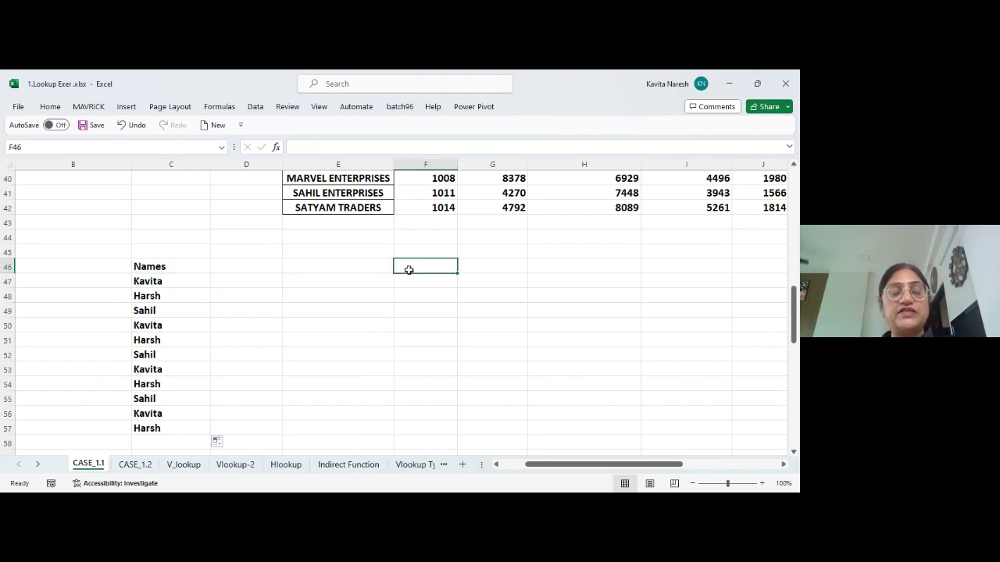
{"action": "type", "text": "=uni"}
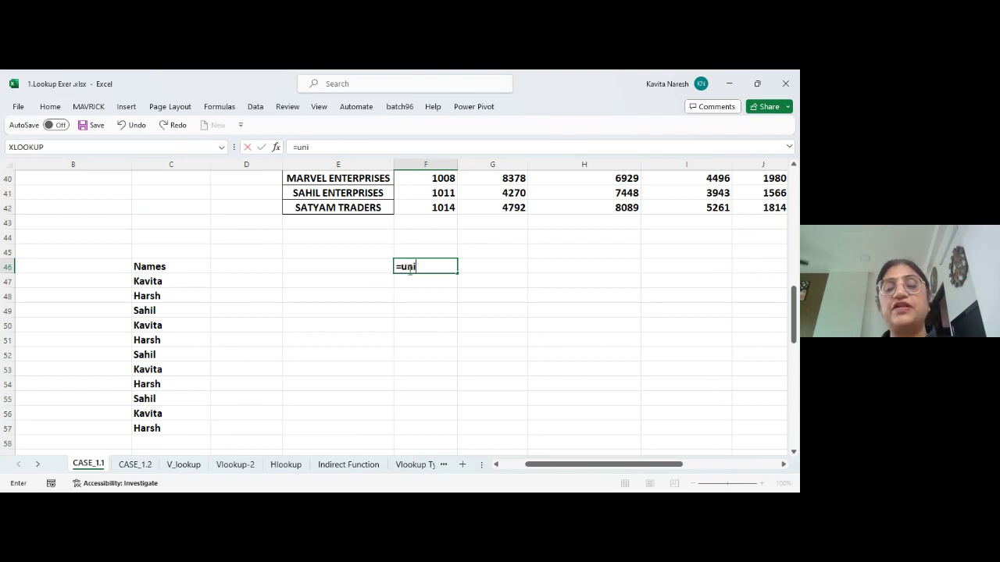
{"action": "key", "text": "Tab"}
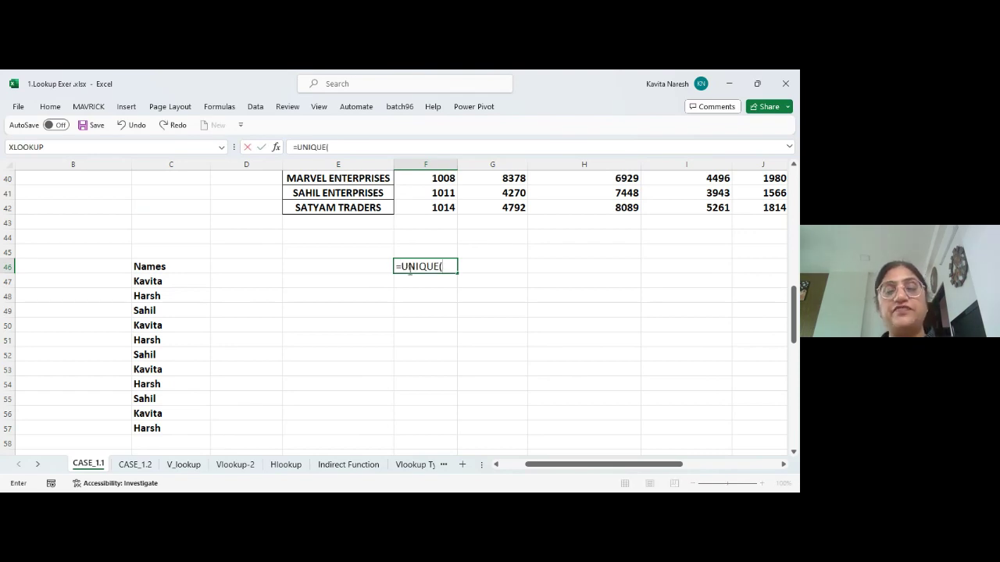
{"action": "left_click", "coordinate": [168, 266]}
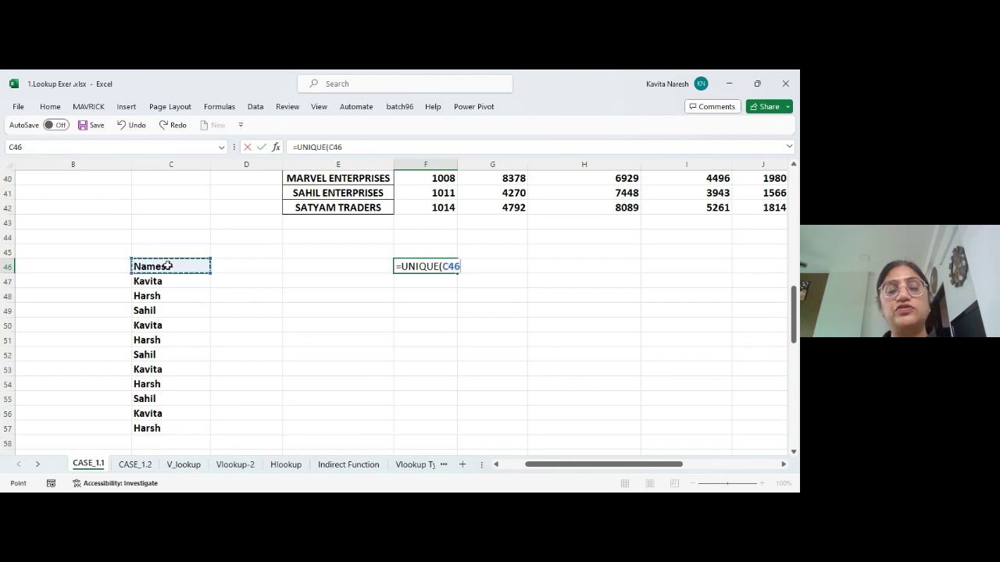
{"action": "key", "text": "ctrl+shift+Down"}
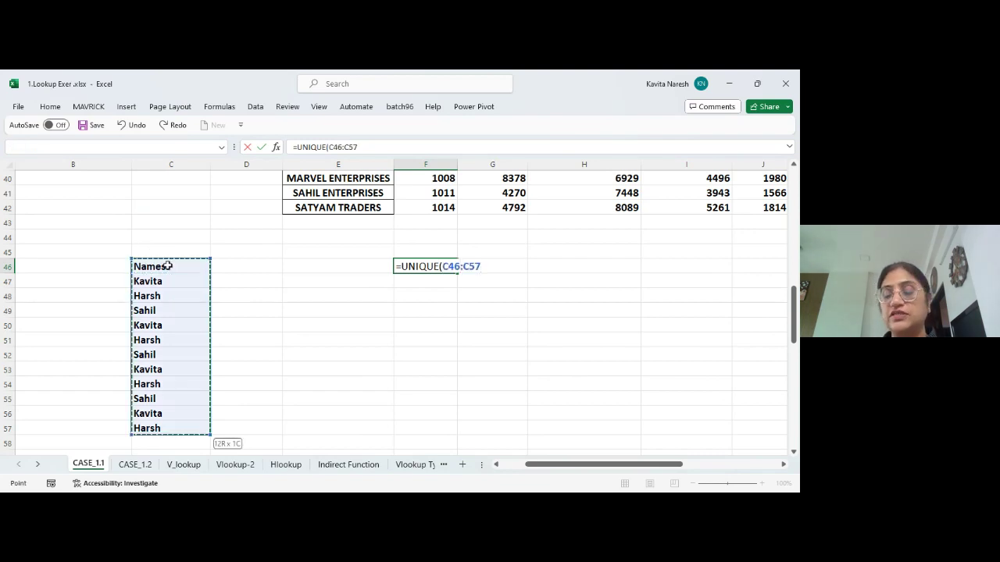
{"action": "key", "text": "ctrl+Return"}
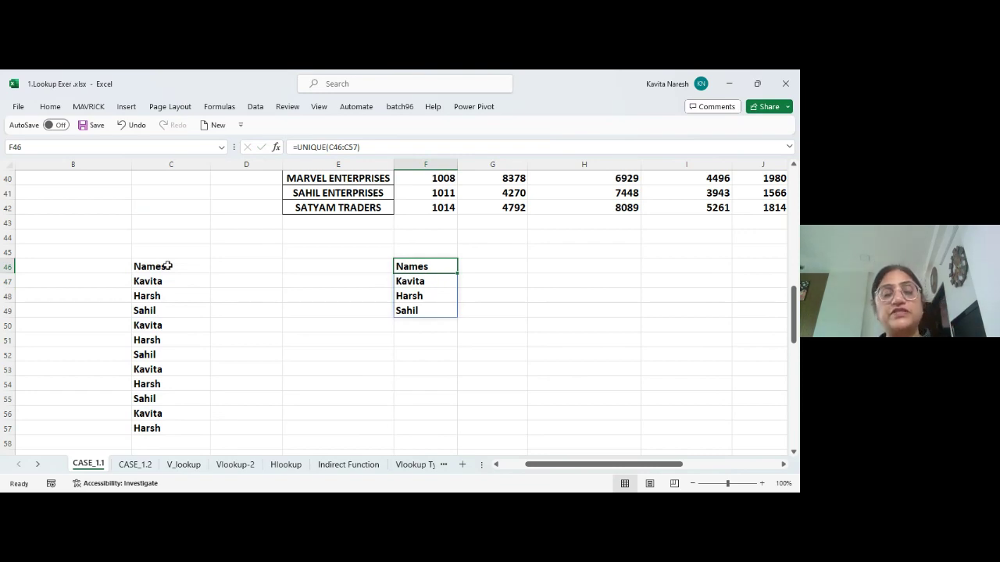
Enter =SEQUENCE(,,1,1) in D46, leaving the rows and columns arguments empty
{"action": "left_click", "coordinate": [267, 272]}
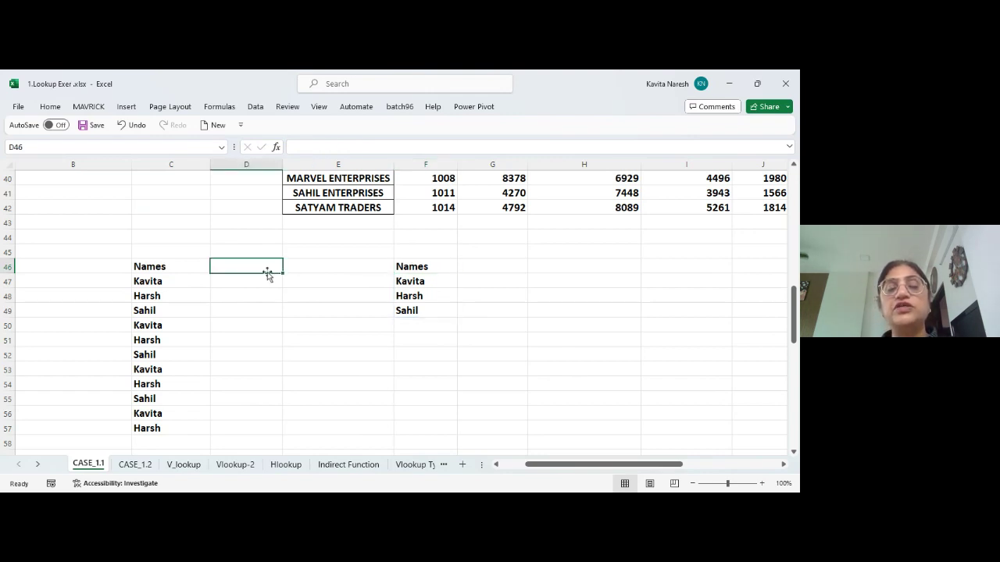
{"action": "type", "text": "=sq"}
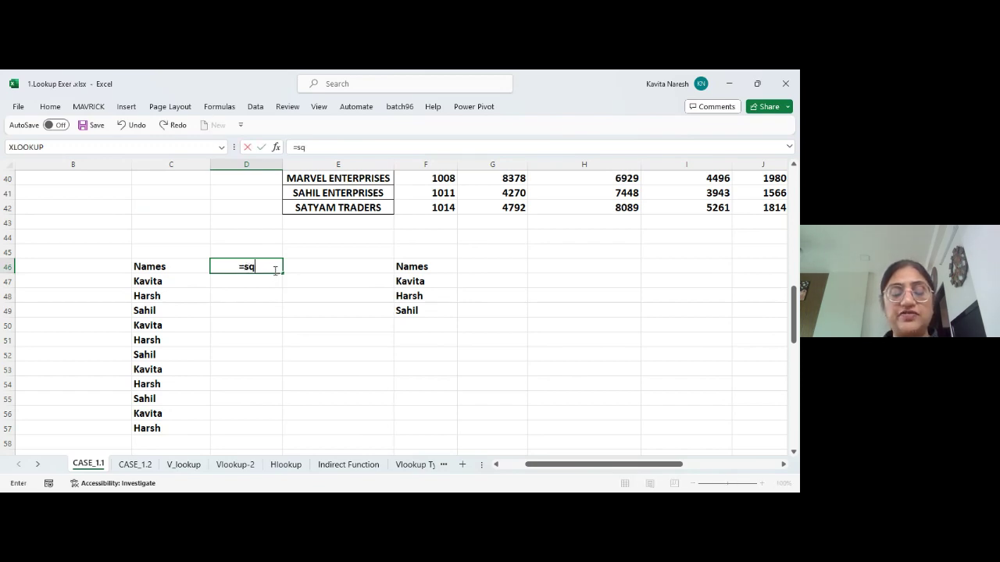
{"action": "key", "text": "BackSpace"}
{"action": "type", "text": "e"}
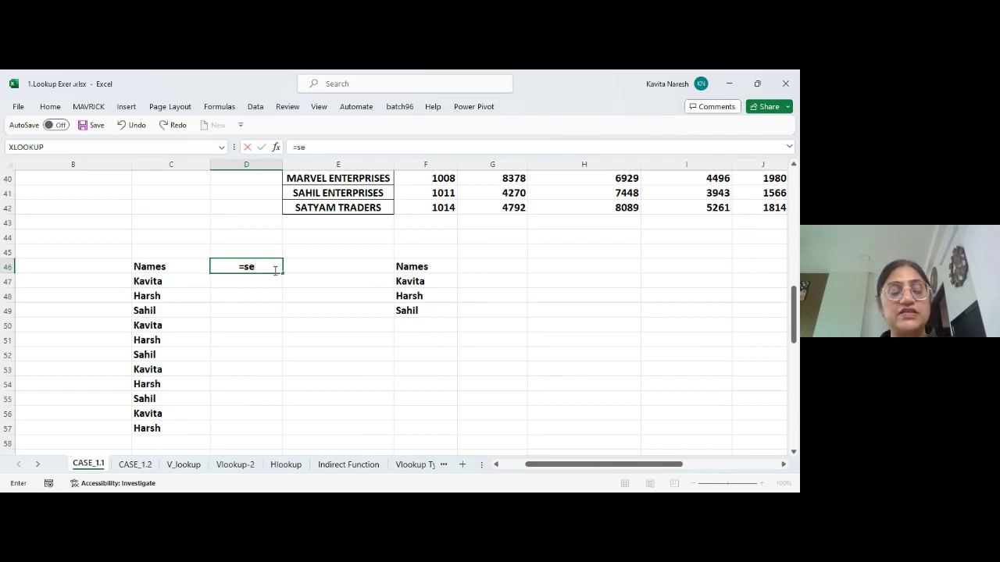
{"action": "type", "text": "q"}
{"action": "key", "text": "Tab"}
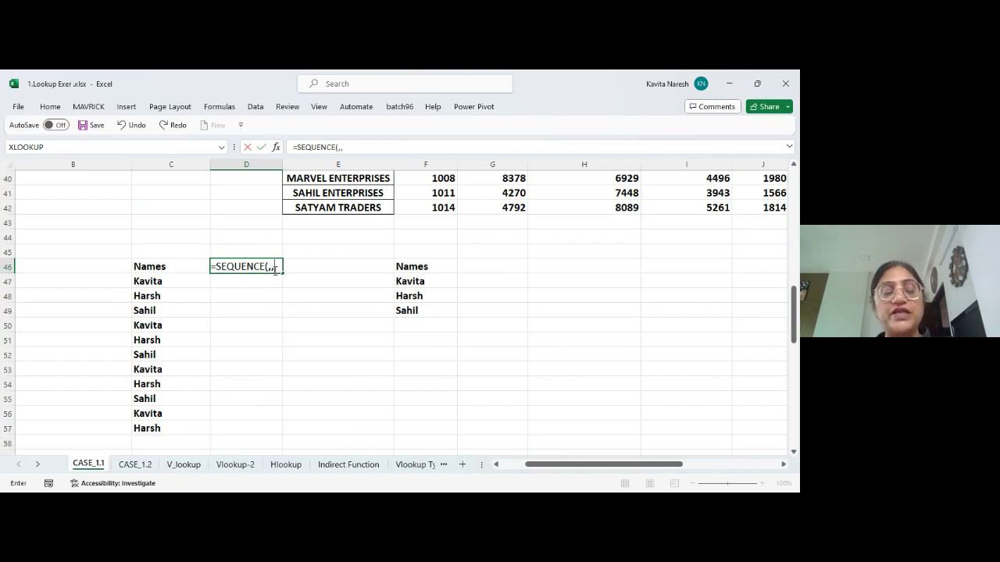
{"action": "type", "text": "1"}
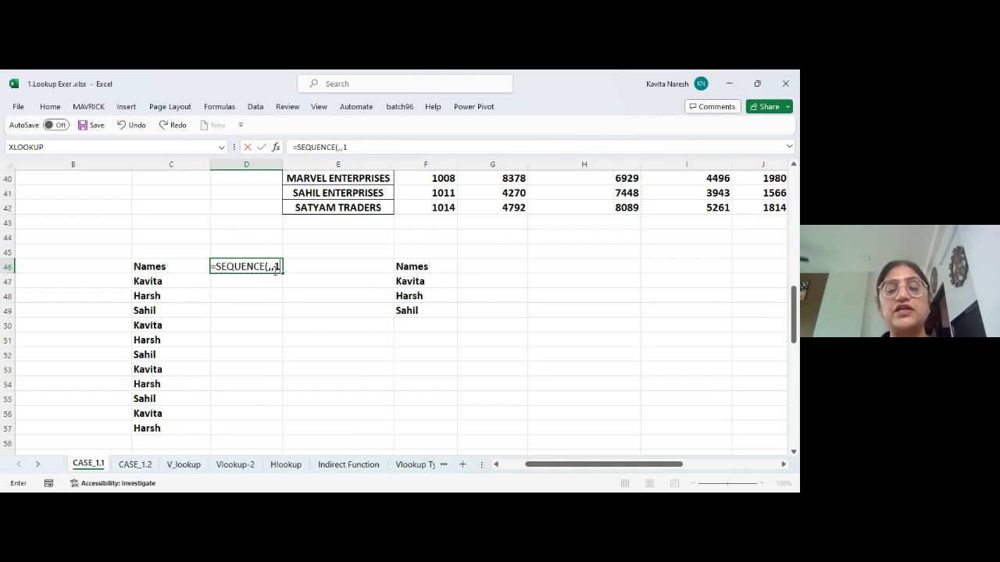
{"action": "type", "text": ","}
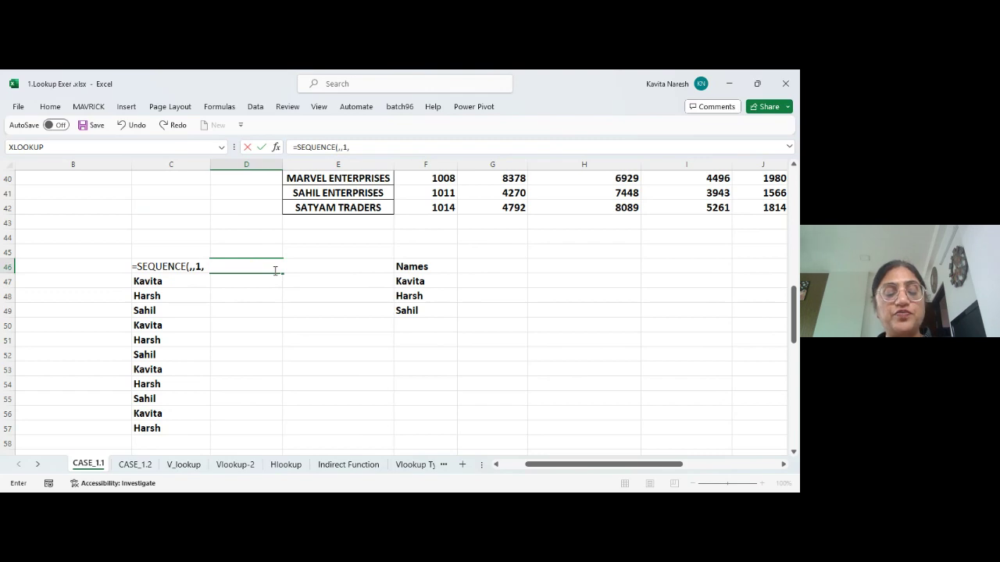
{"action": "type", "text": "1)"}
{"action": "key", "text": "Return"}
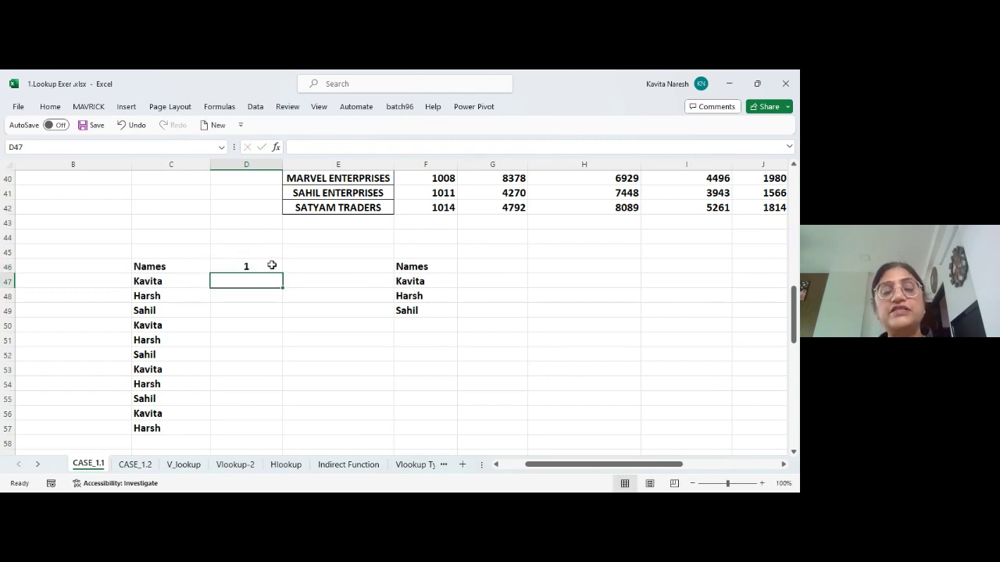
Set the rows argument of the SEQUENCE formula in D46 to 1000, making it =SEQUENCE(1000,,1,1)
{"action": "left_click", "coordinate": [272, 266]}
{"action": "double_click", "coordinate": [272, 266]}
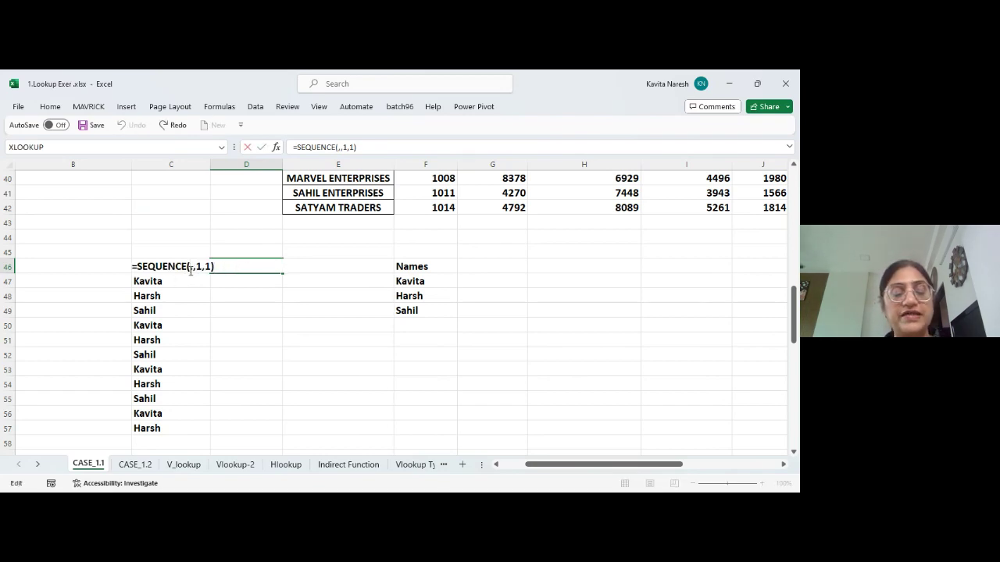
{"action": "type", "text": "1"}
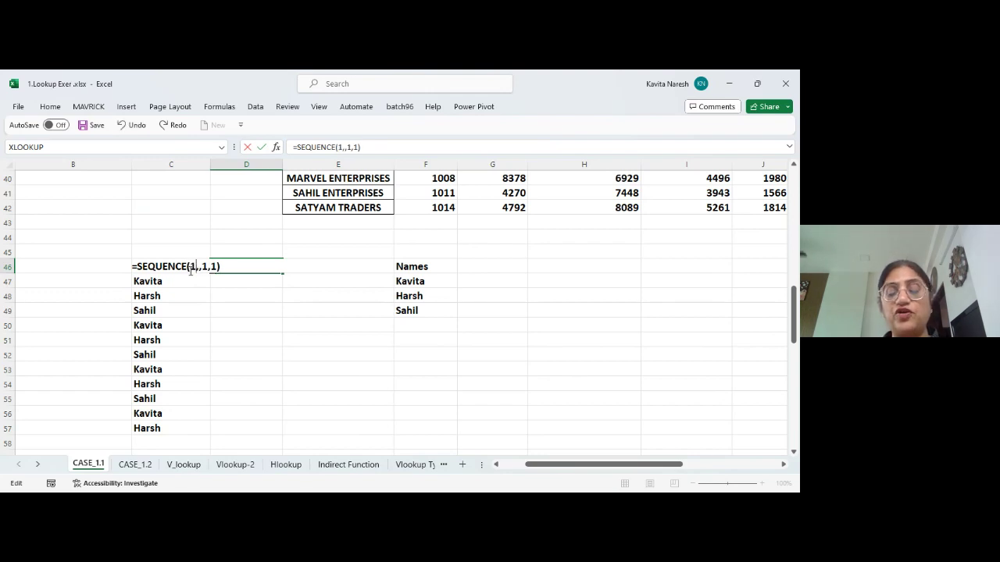
{"action": "type", "text": "000"}
{"action": "key", "text": "Return"}
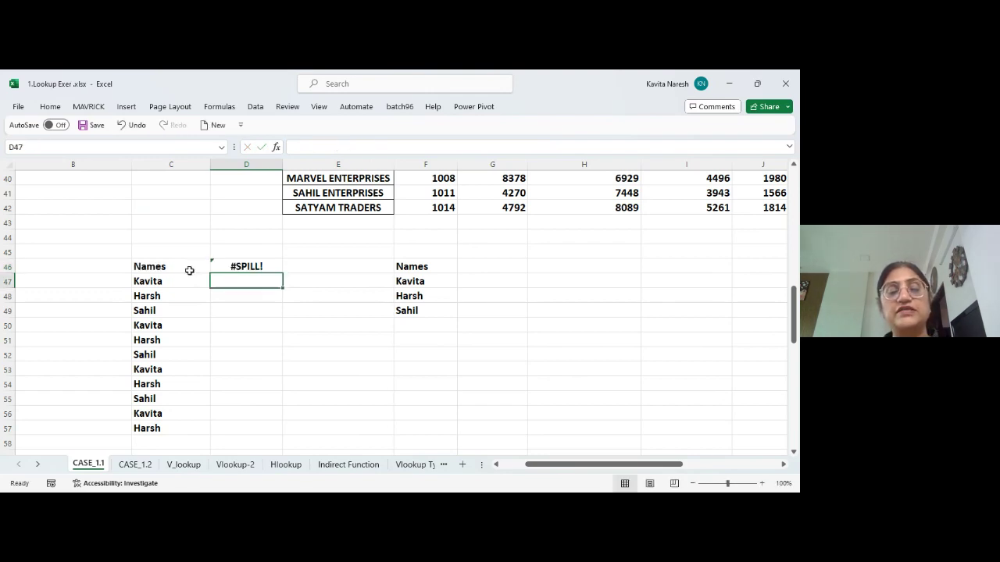
Examine column D below D46 for existing data that blocks the sequence's spill range
{"action": "left_click", "coordinate": [246, 267]}
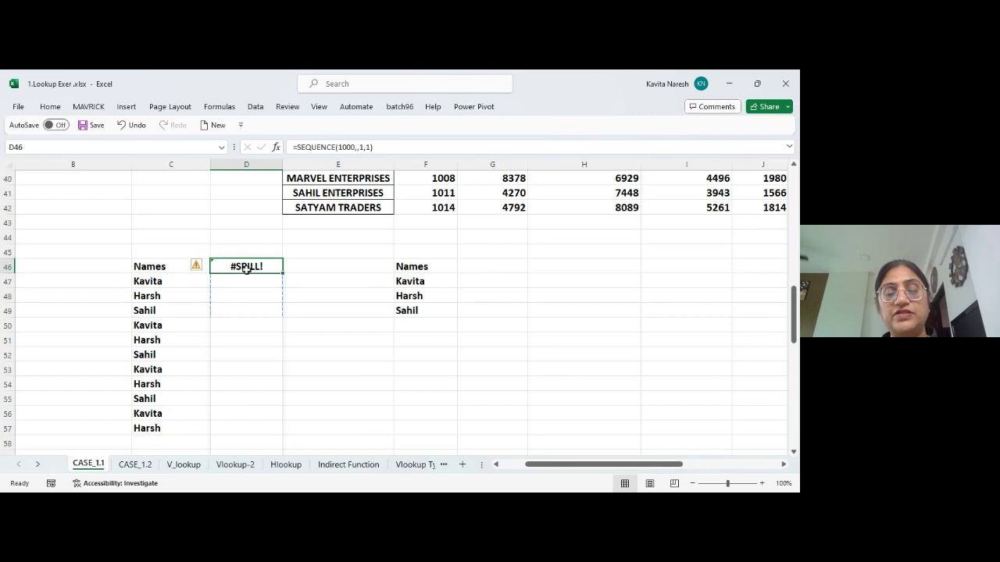
{"action": "key", "text": "ctrl+shift+Down"}
{"action": "key", "text": "Up"}
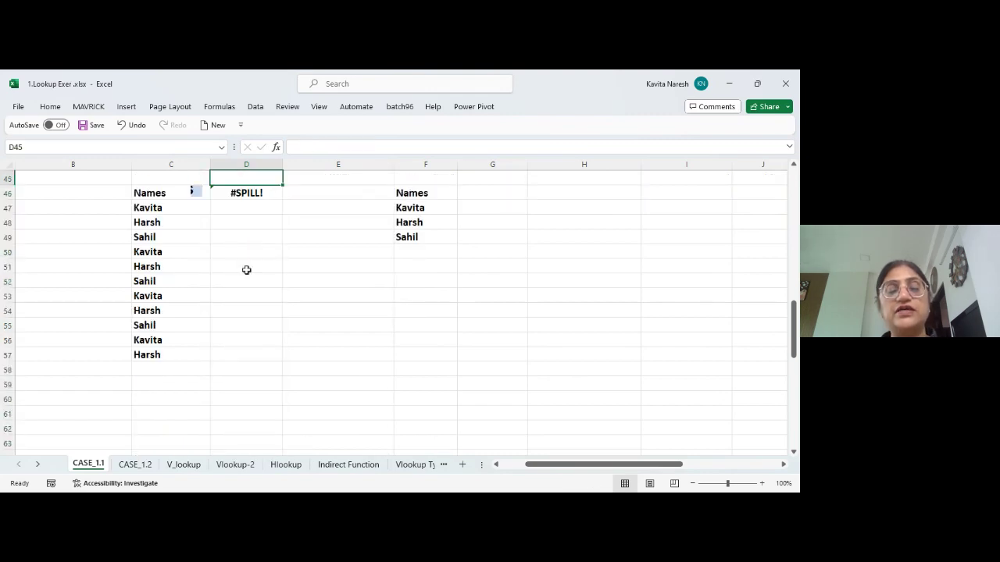
{"action": "key", "text": "Down"}
{"action": "key", "text": "ctrl+Down"}
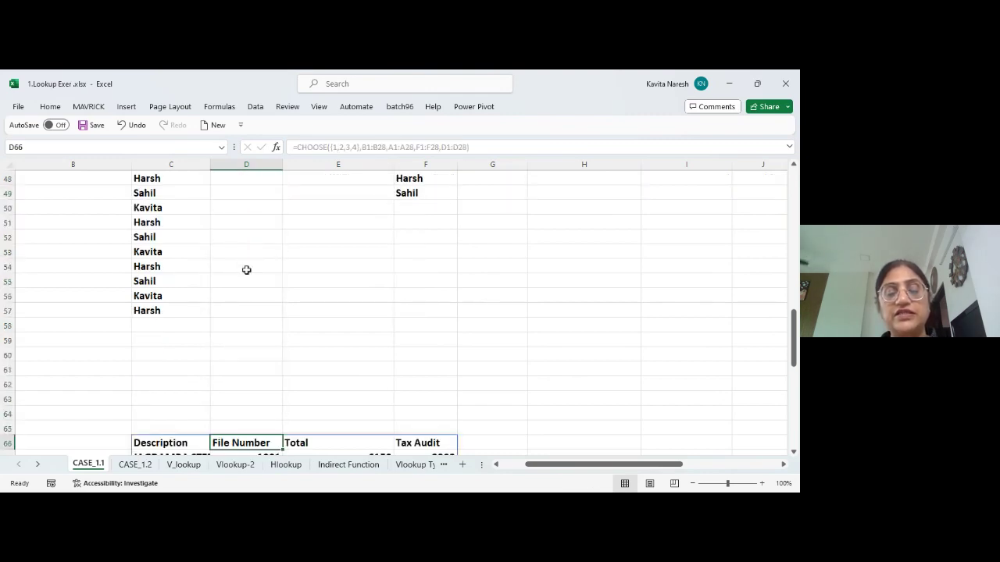
{"action": "scroll", "coordinate": [246, 270], "scroll_direction": "down", "scroll_amount": 1}
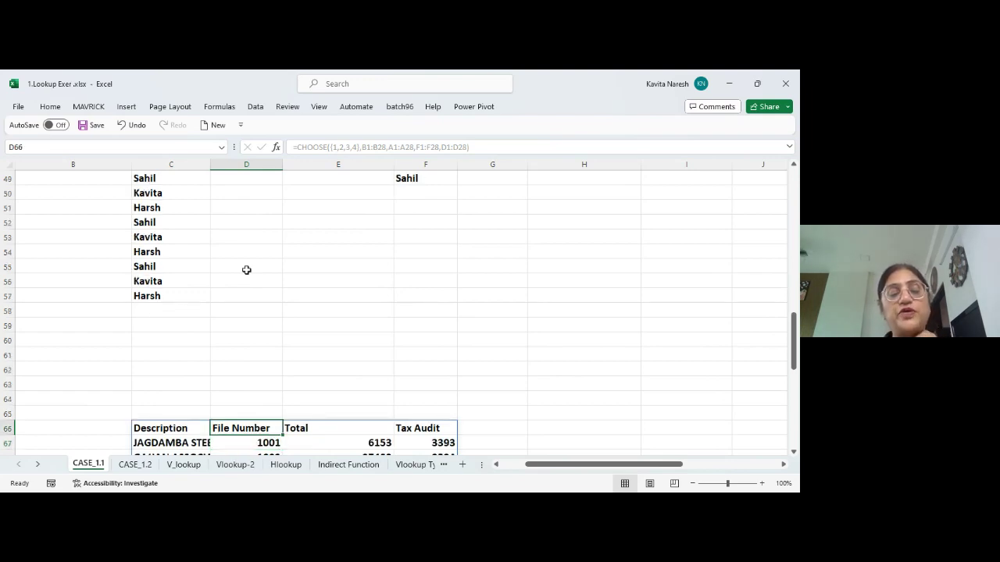
Enter =SEQUENCE(10000,,1,1) in the empty cell H51, leaving the columns argument blank
{"action": "key", "text": "Up"}
{"action": "key", "text": "Up"}
{"action": "key", "text": "Up"}
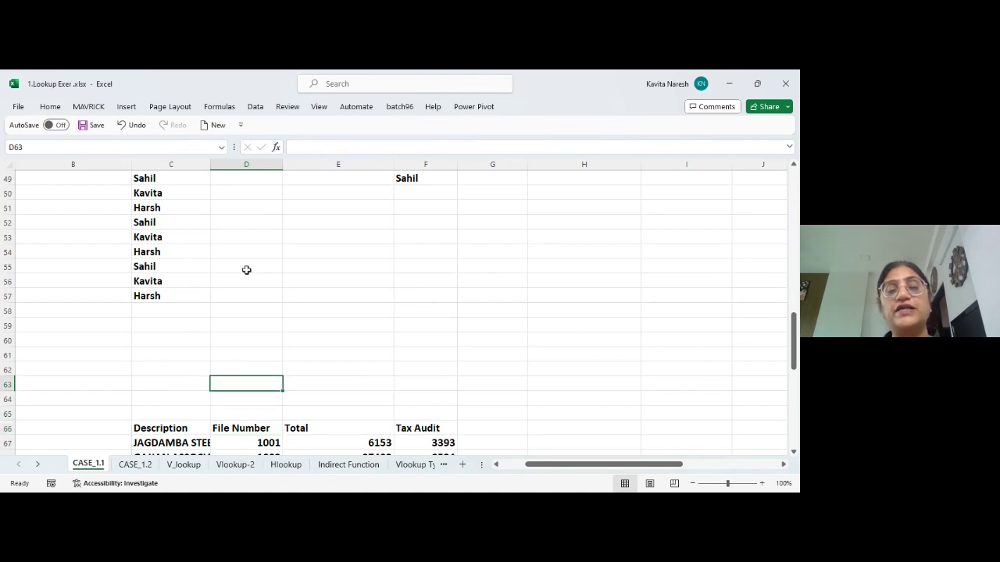
{"action": "key", "text": "Up"}
{"action": "key", "text": "Right"}
{"action": "key", "text": "Right"}
{"action": "key", "text": "Right"}
{"action": "key", "text": "Up"}
{"action": "key", "text": "Up"}
{"action": "key", "text": "Up"}
{"action": "key", "text": "Up"}
{"action": "key", "text": "Up"}
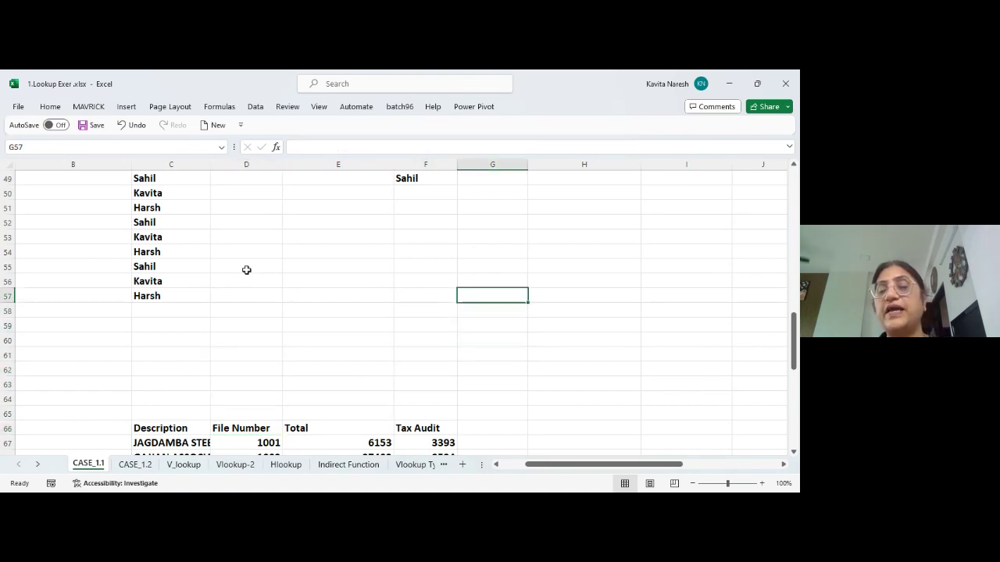
{"action": "key", "text": "Right"}
{"action": "key", "text": "Up"}
{"action": "key", "text": "Up"}
{"action": "key", "text": "Up"}
{"action": "key", "text": "Up"}
{"action": "key", "text": "Up"}
{"action": "key", "text": "Up"}
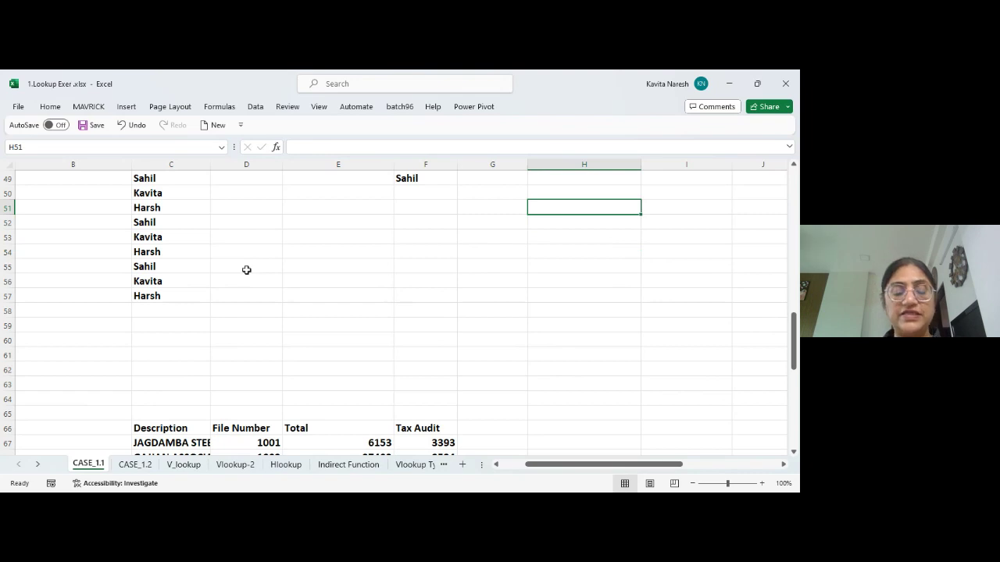
{"action": "type", "text": "=seq"}
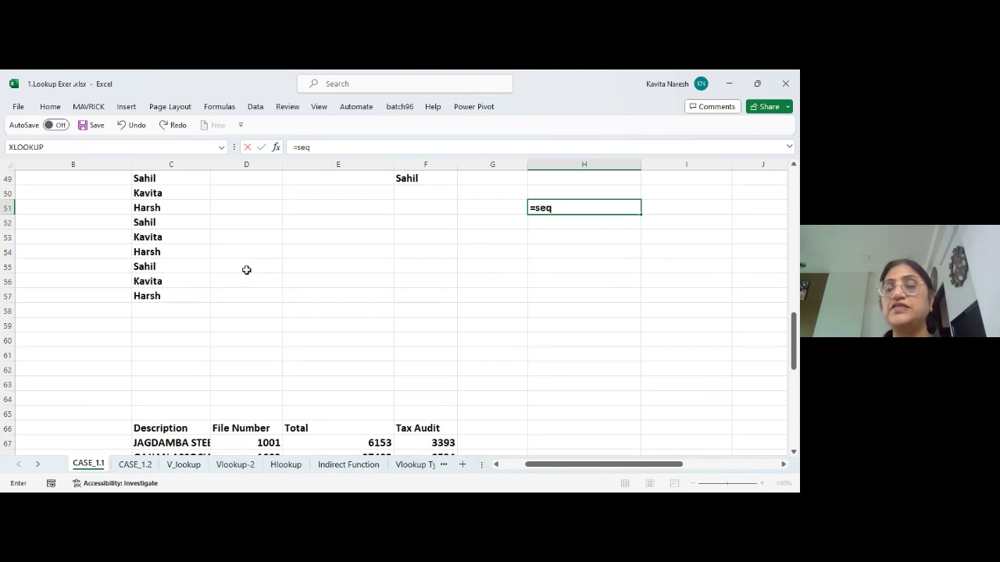
{"action": "key", "text": "Tab"}
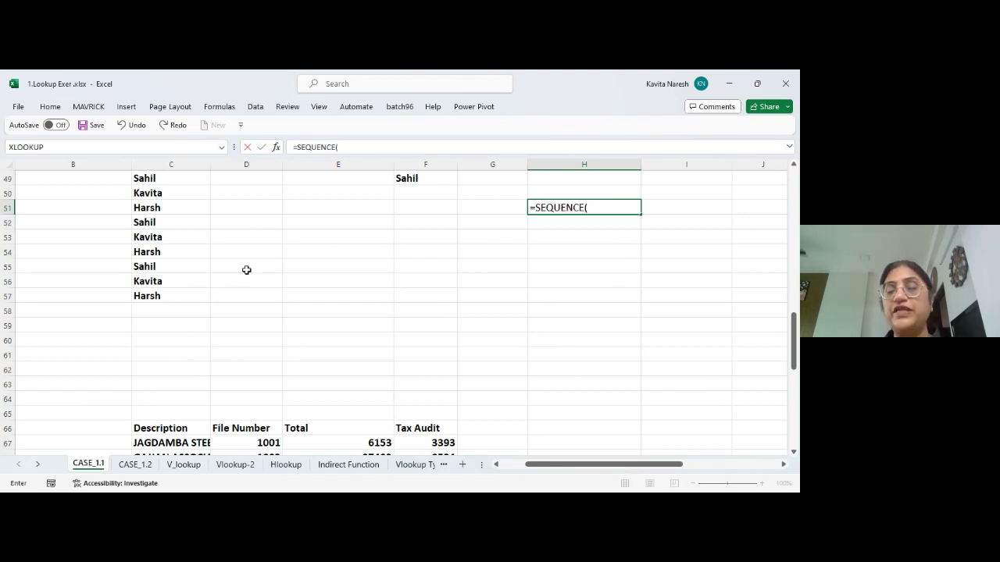
{"action": "type", "text": "10000"}
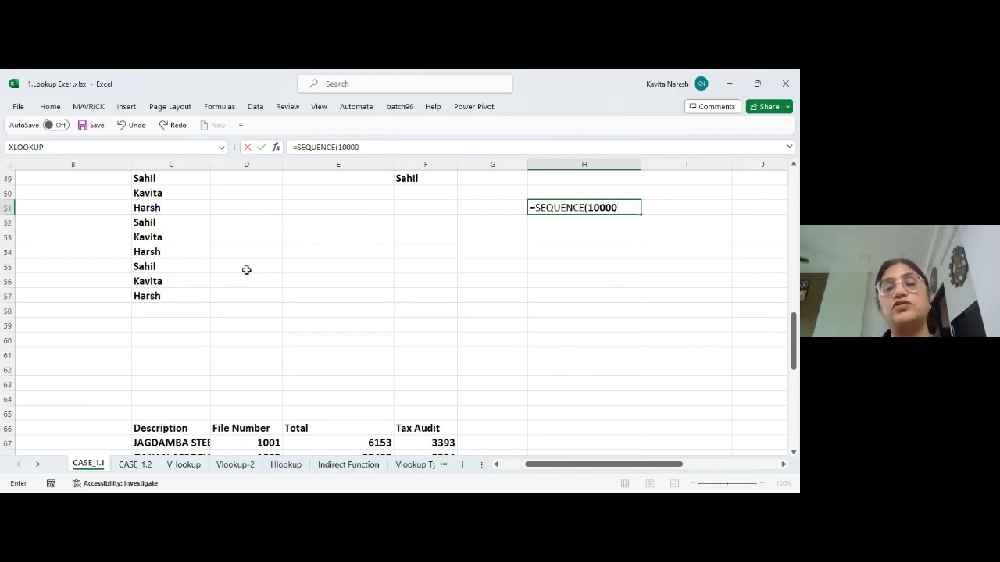
{"action": "type", "text": ","}
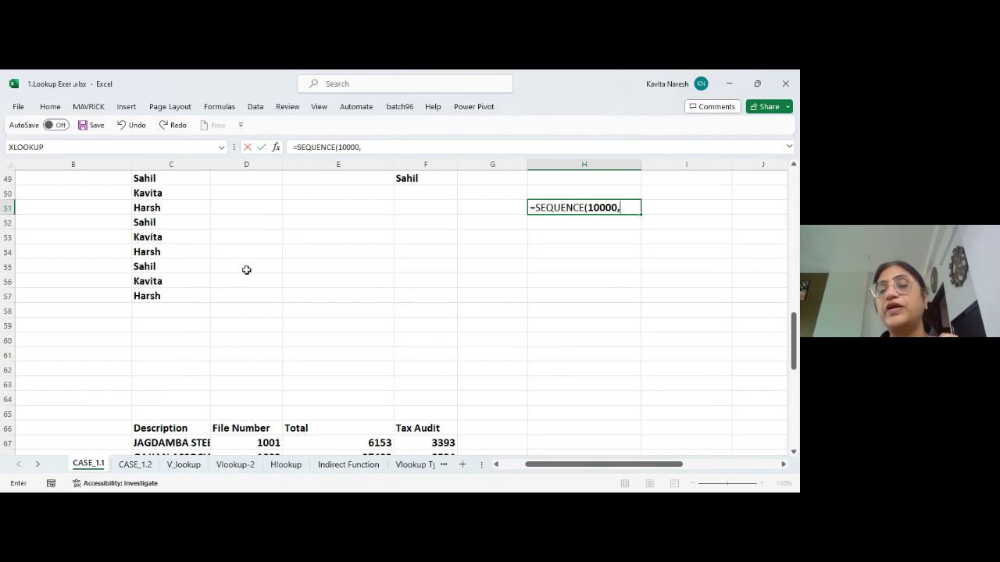
{"action": "type", "text": ",1,"}
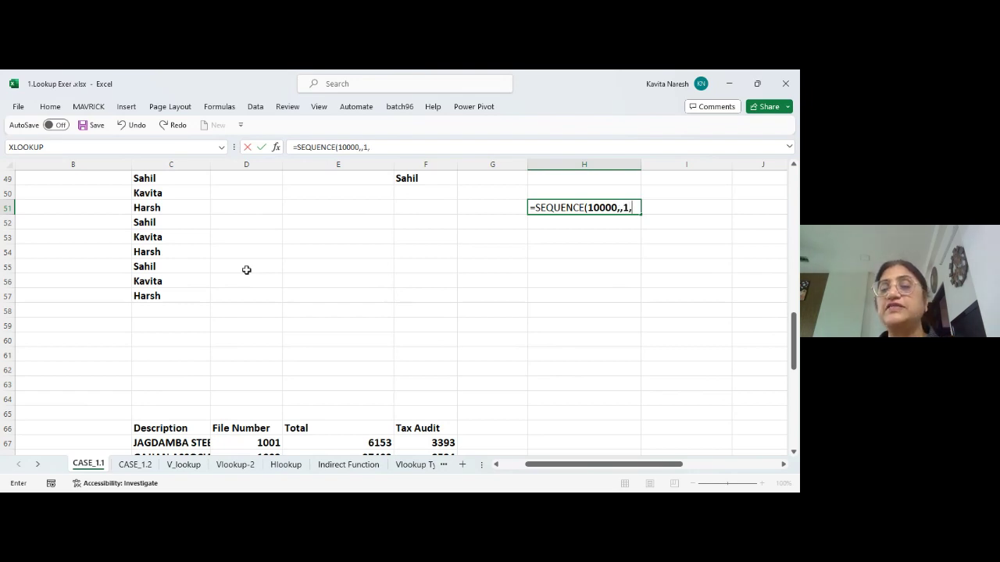
{"action": "type", "text": "1)"}
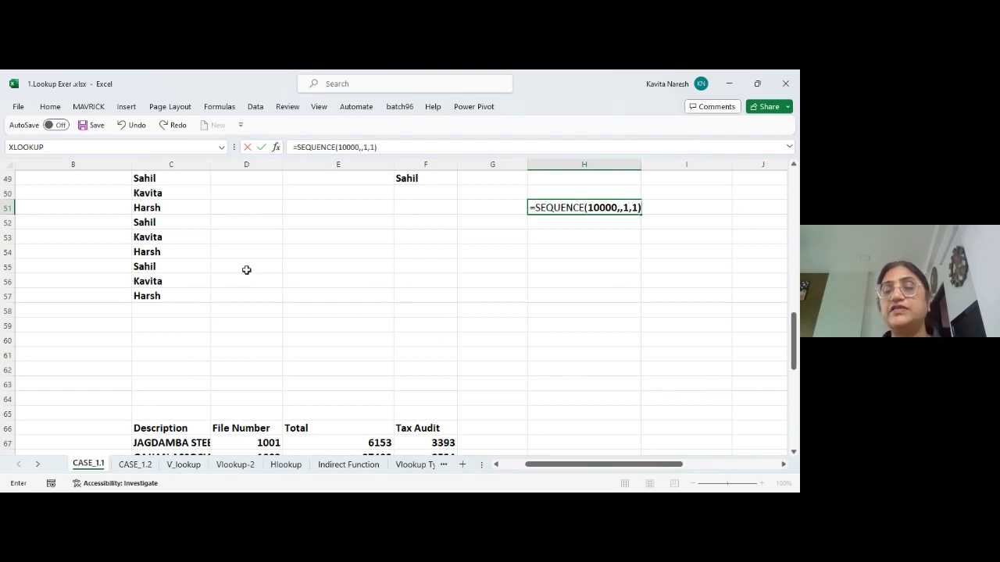
{"action": "key", "text": "Return"}
Review the sequence spilled down column H and the arguments of its formula in H51
{"action": "key", "text": "Up"}
{"action": "key", "text": "ctrl+Down"}
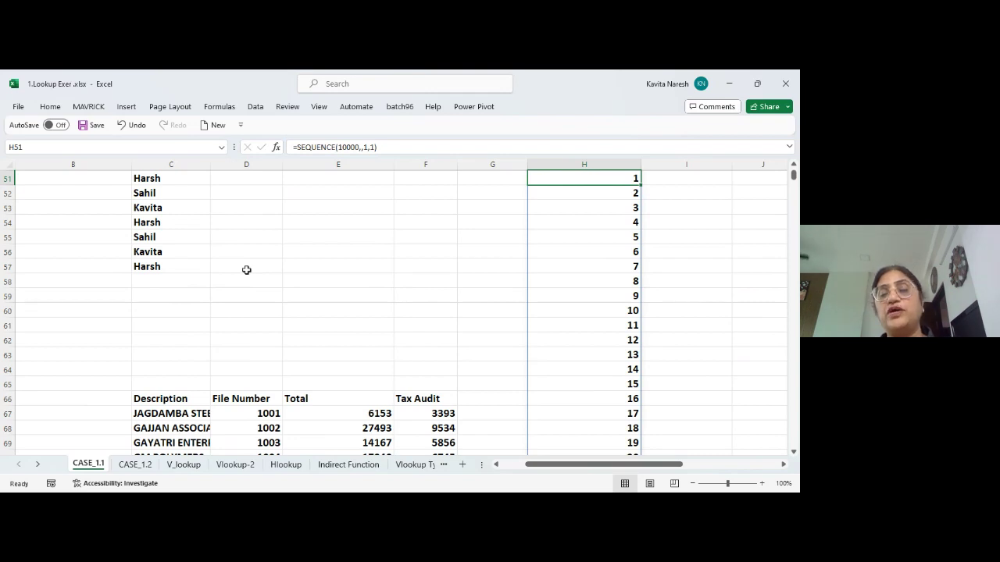
{"action": "key", "text": "Right"}
{"action": "key", "text": "Up"}
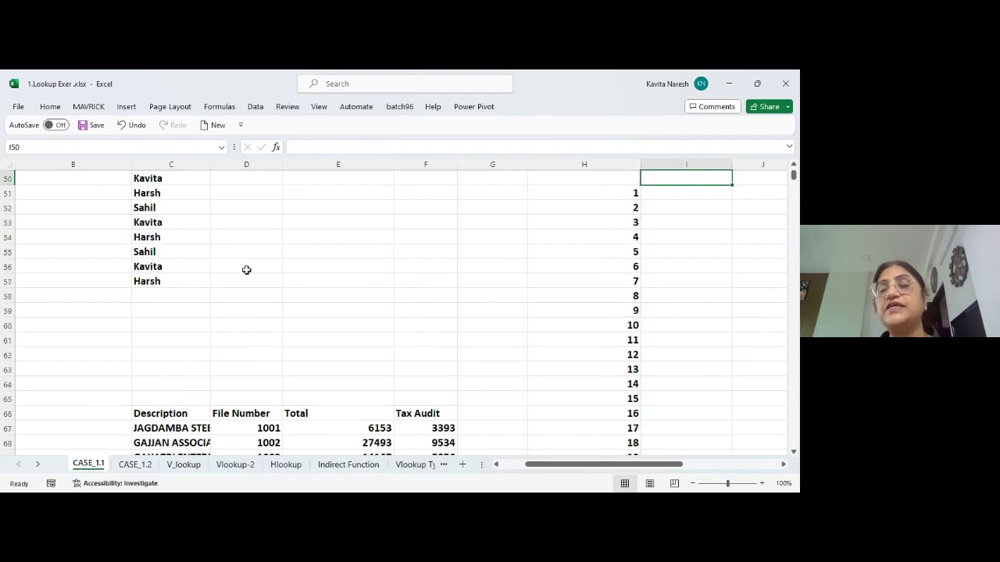
{"action": "key", "text": "Right"}
{"action": "key", "text": "Right"}
{"action": "key", "text": "Down"}
{"action": "key", "text": "Left"}
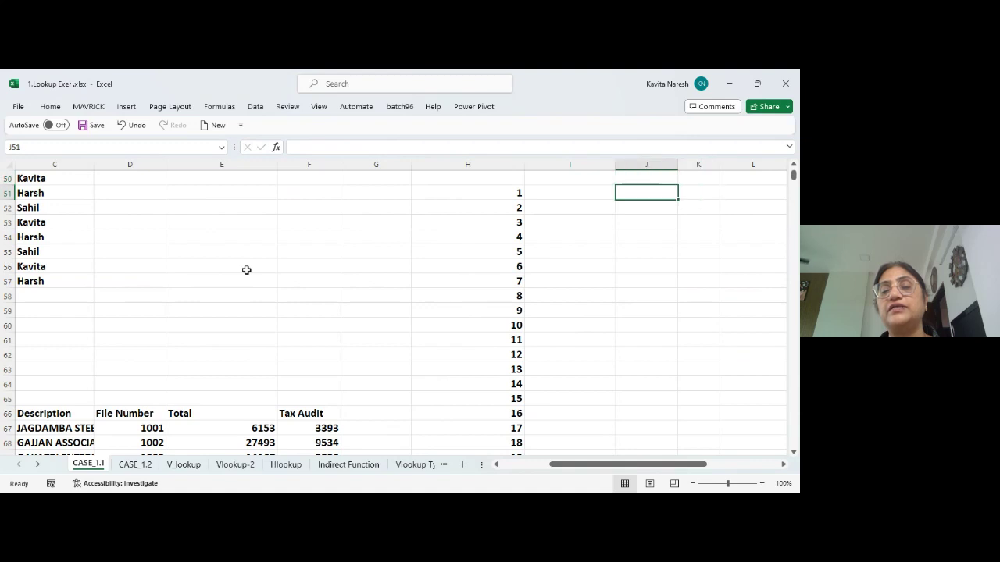
{"action": "key", "text": "Left"}
{"action": "key", "text": "Left"}
{"action": "key", "text": "F2"}
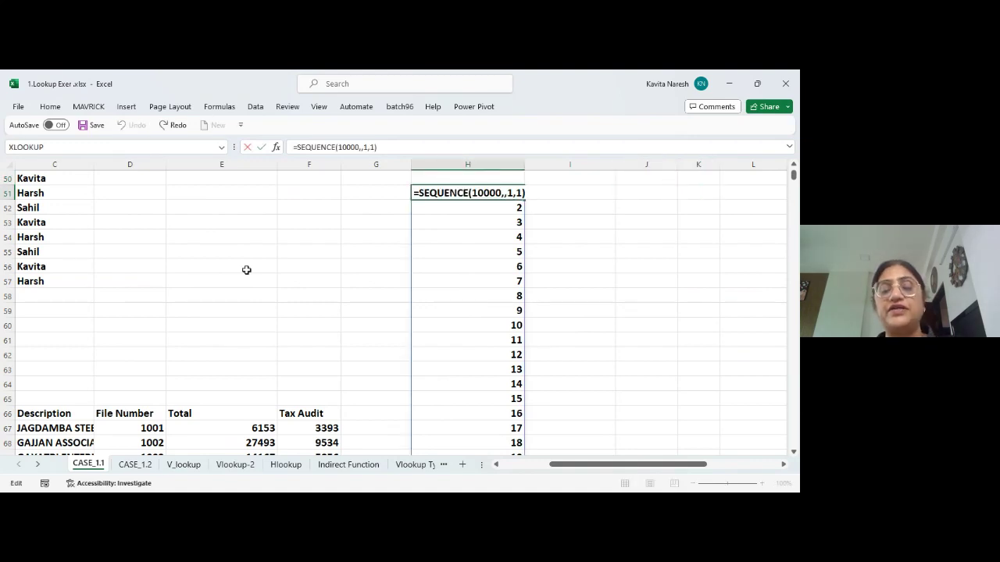
{"action": "key", "text": "Escape"}
Enter =SEQUENCE(100,2,1,1) in J51 to generate a two-column sequence of 100 rows
{"action": "key", "text": "Right"}
{"action": "key", "text": "Right"}
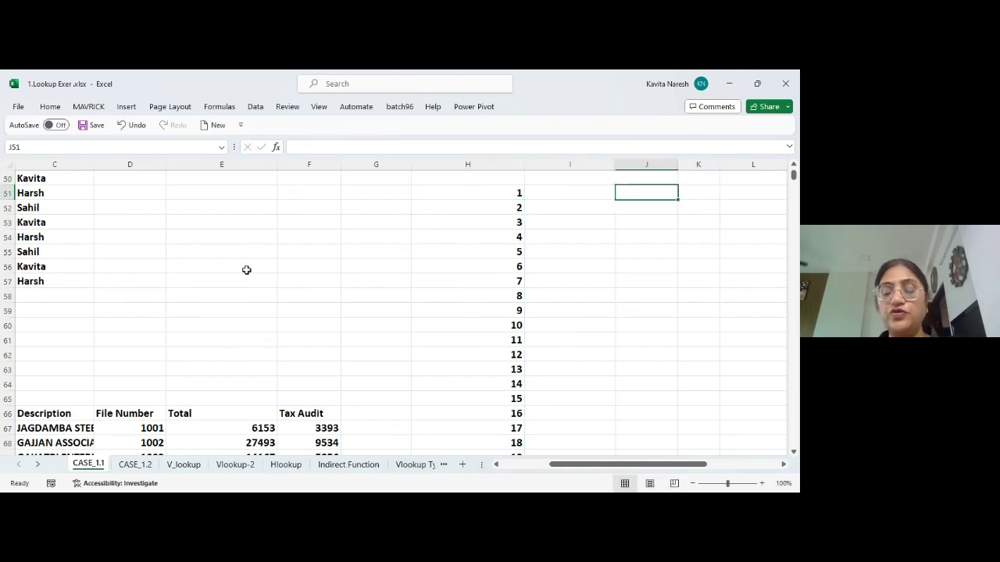
{"action": "type", "text": "=sq"}
{"action": "key", "text": "BackSpace"}
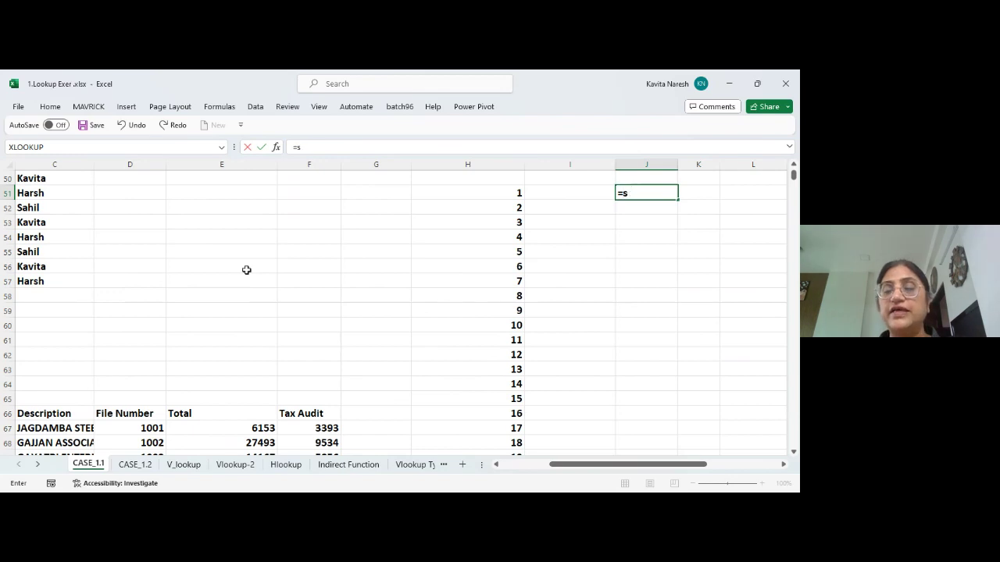
{"action": "type", "text": "e"}
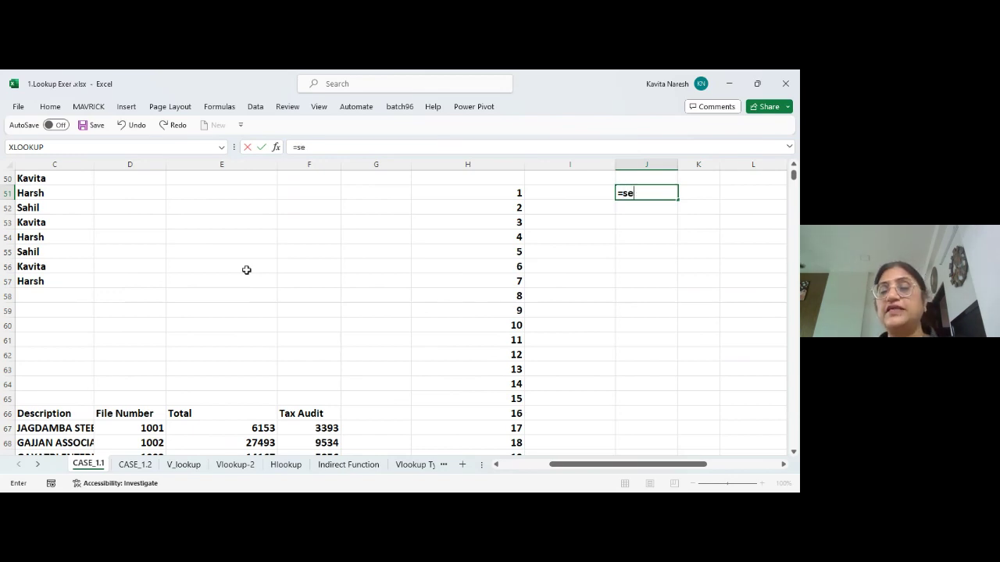
{"action": "type", "text": "q"}
{"action": "key", "text": "Tab"}
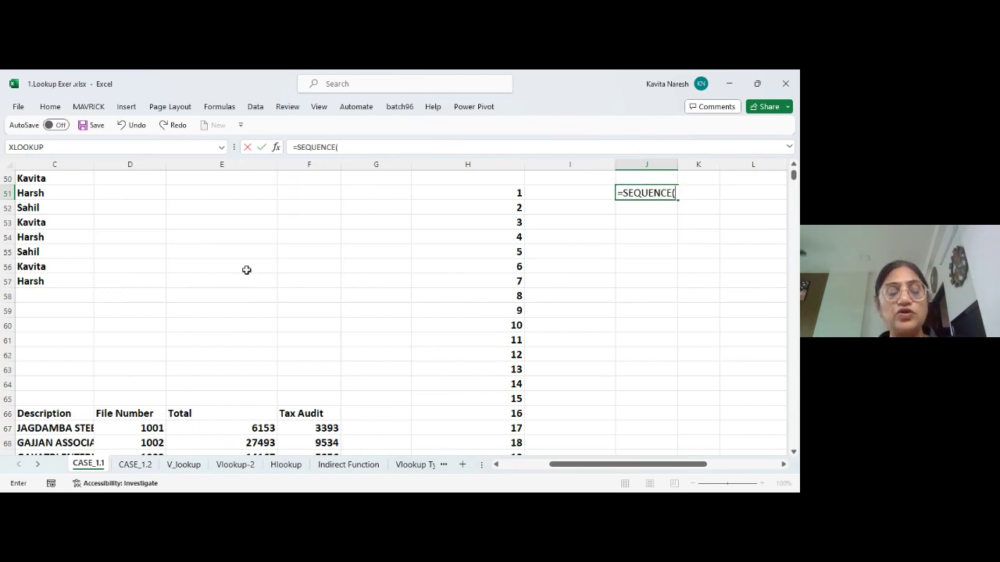
{"action": "type", "text": "100"}
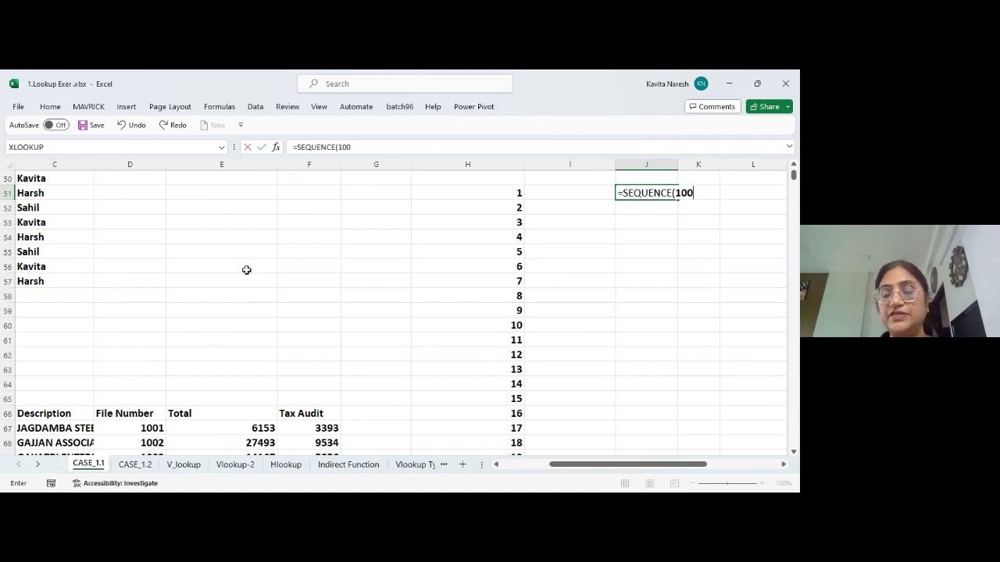
{"action": "type", "text": ","}
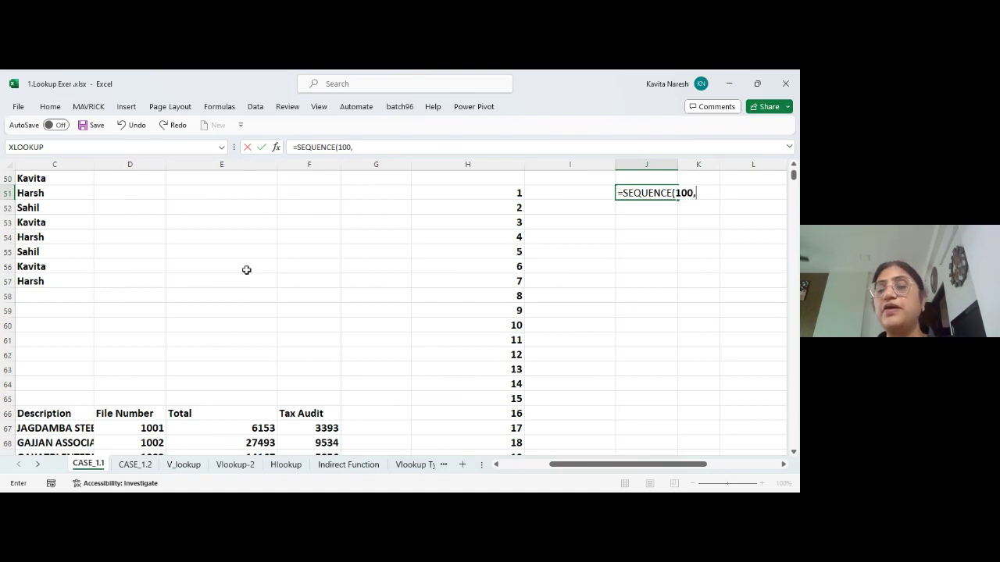
{"action": "type", "text": "2,"}
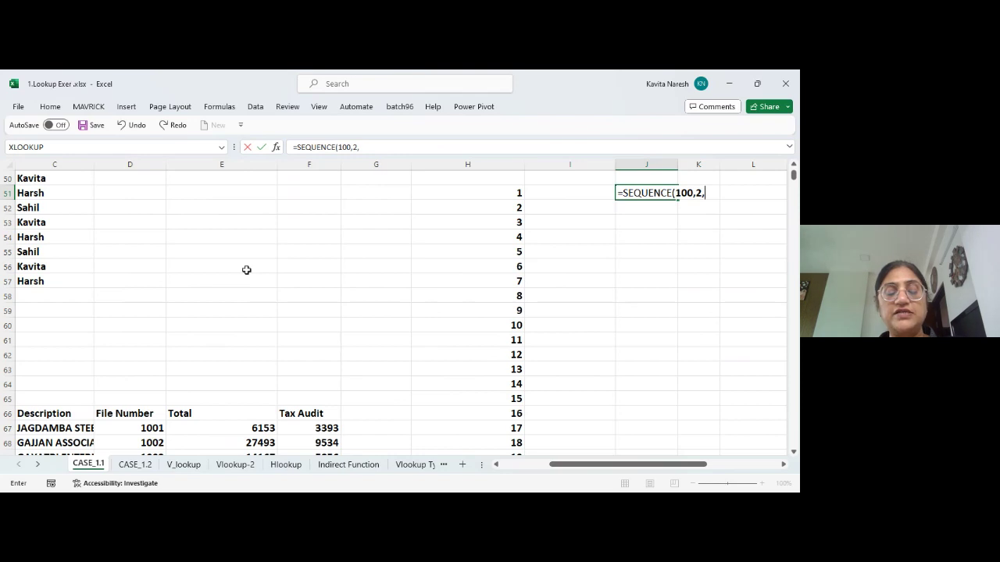
{"action": "type", "text": "1,1)"}
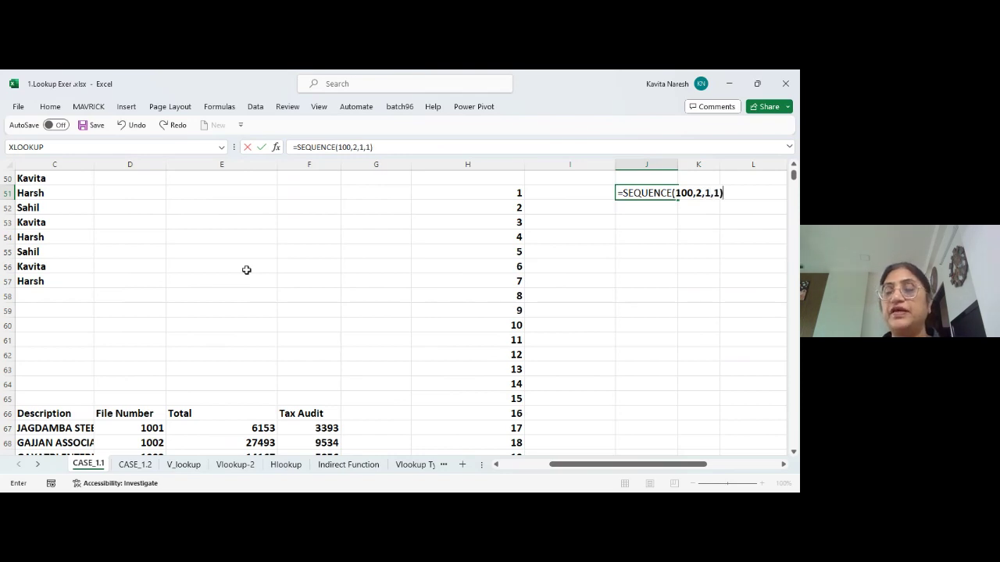
{"action": "key", "text": "ctrl+Return"}
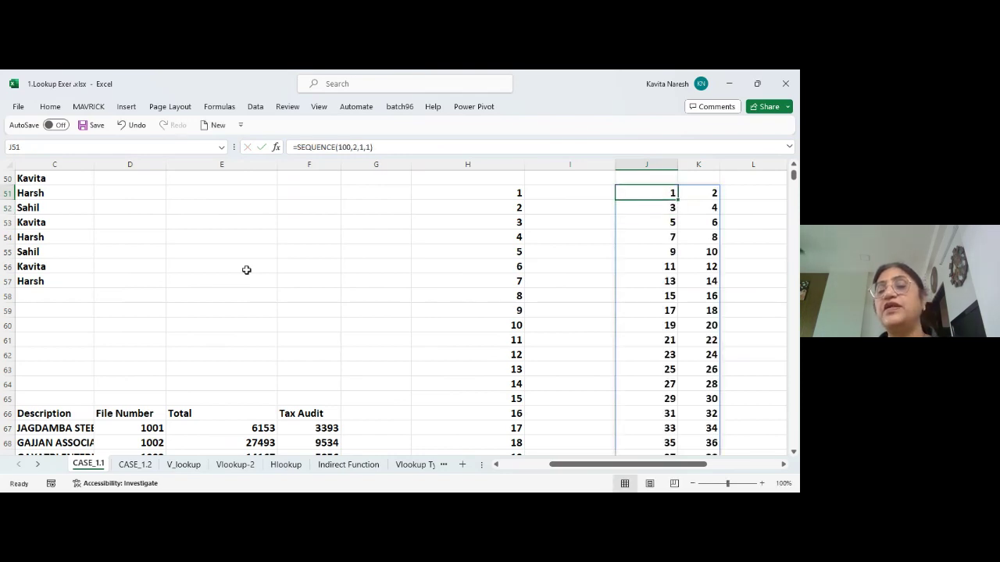
Examine how the two-column sequence in J and K fills its numbers across each row from row 51 down
{"action": "key", "text": "Right"}
{"action": "key", "text": "Left"}
{"action": "key", "text": "Down"}
{"action": "key", "text": "Right"}
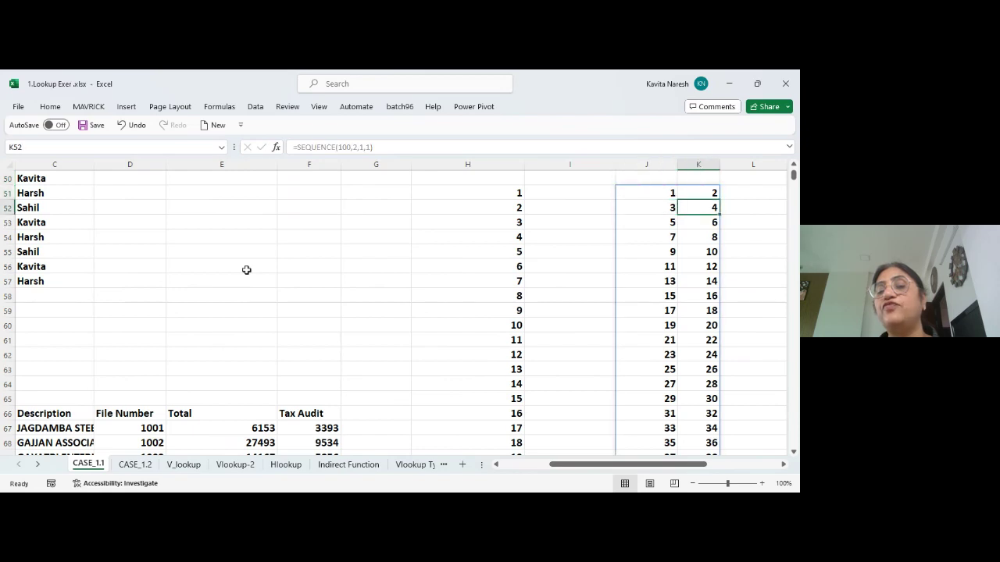
{"action": "key", "text": "Down"}
{"action": "key", "text": "Left"}
{"action": "key", "text": "Right"}
{"action": "key", "text": "Down"}
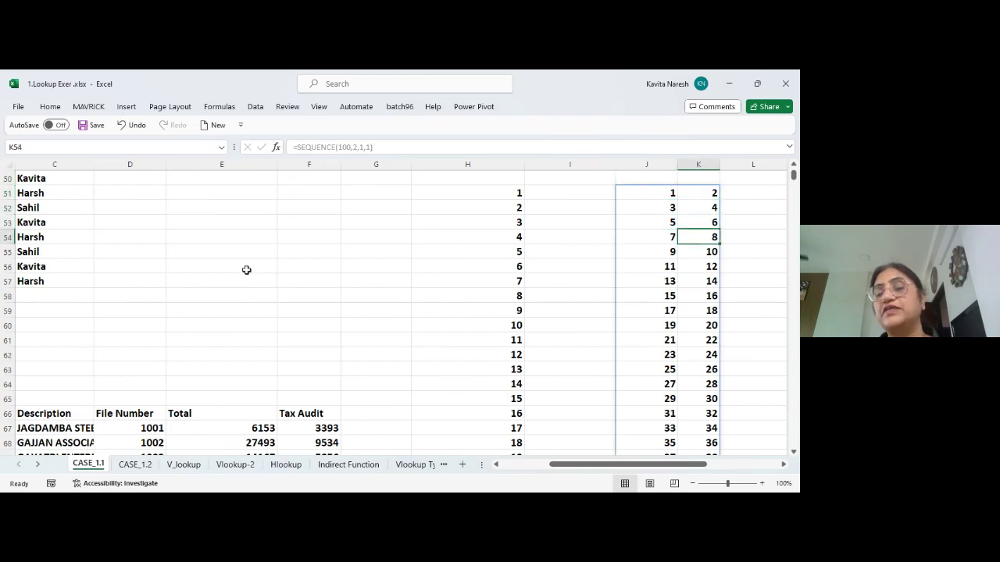
{"action": "key", "text": "Left"}
{"action": "key", "text": "Right"}
{"action": "key", "text": "Down"}
{"action": "key", "text": "Left"}
{"action": "key", "text": "Right"}
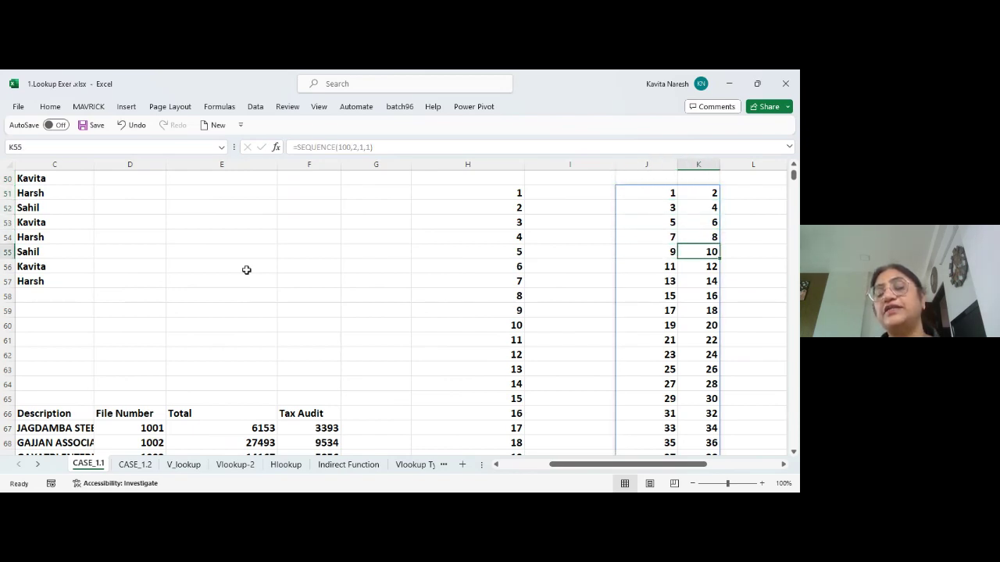
{"action": "key", "text": "Down"}
{"action": "key", "text": "Down"}
{"action": "key", "text": "Left"}
{"action": "key", "text": "Left"}
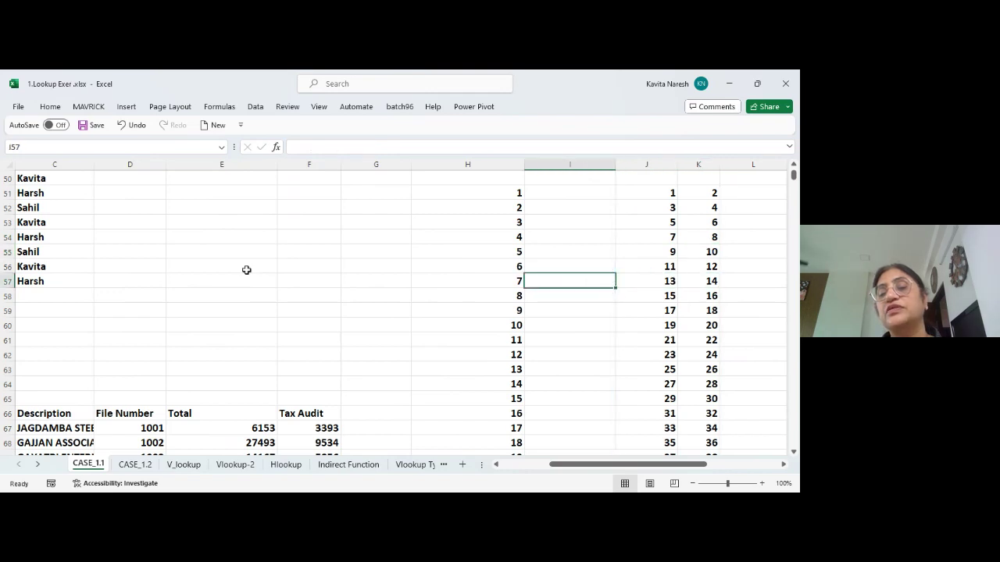
{"action": "key", "text": "Up"}
{"action": "key", "text": "Up"}
{"action": "key", "text": "Up"}
{"action": "key", "text": "Up"}
{"action": "key", "text": "Up"}
{"action": "key", "text": "Up"}
{"action": "key", "text": "Right"}
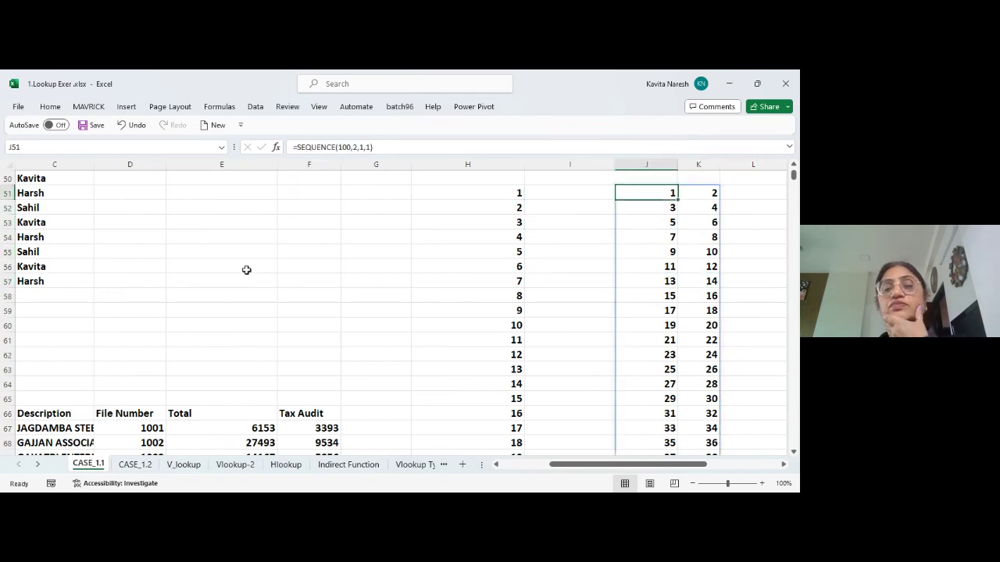
{"action": "key", "text": "Right"}
{"action": "key", "text": "Right"}
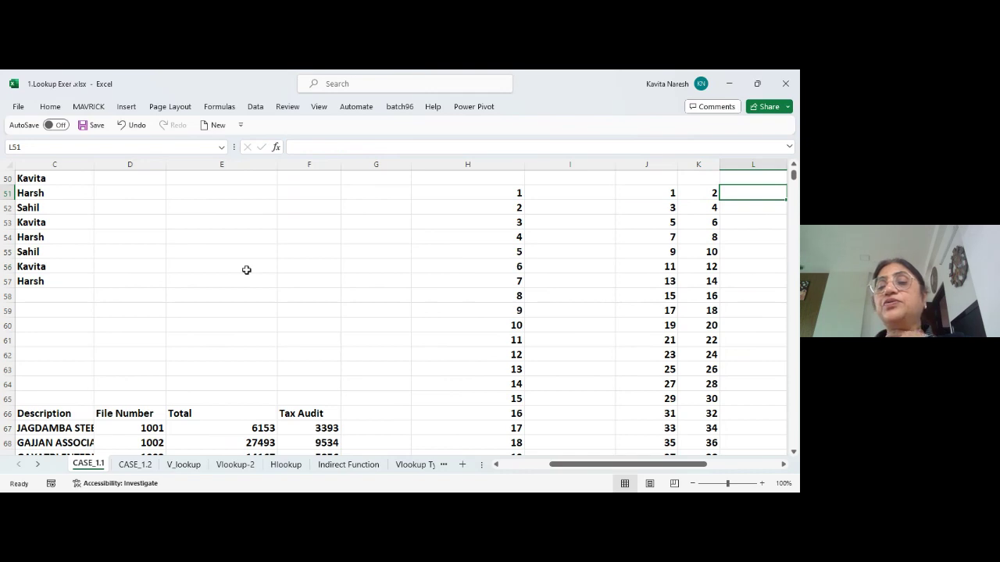
Insert blank columns before column G, directly after the Total column of the main table
{"action": "key", "text": "Left"}
{"action": "key", "text": "Left"}
{"action": "key", "text": "Left"}
{"action": "key", "text": "Left"}
{"action": "key", "text": "Left"}
{"action": "key", "text": "Left"}
{"action": "key", "text": "Left"}
{"action": "key", "text": "Left"}
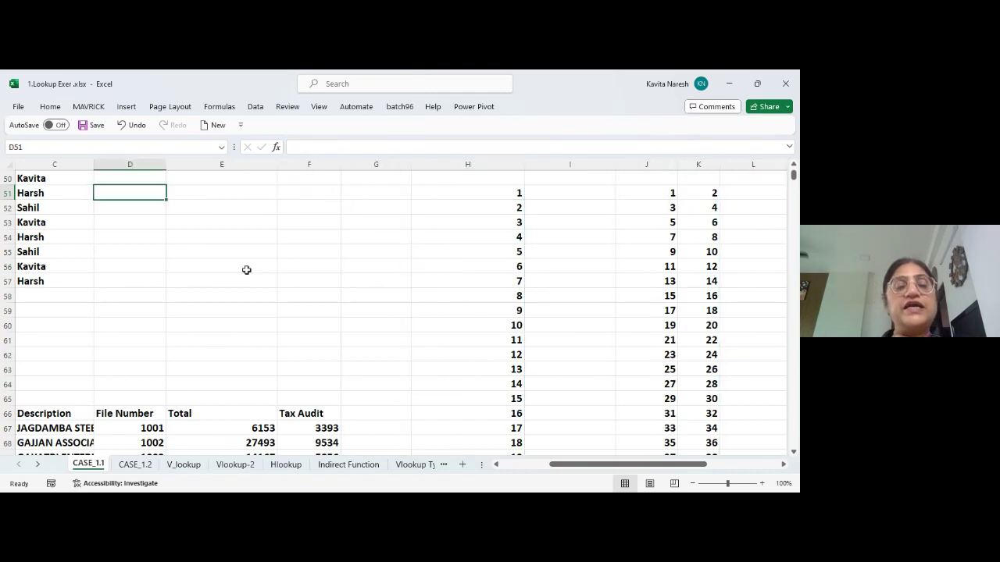
{"action": "key", "text": "Left"}
{"action": "key", "text": "Left"}
{"action": "key", "text": "Left"}
{"action": "key", "text": "Up"}
{"action": "key", "text": "Up"}
{"action": "key", "text": "Up"}
{"action": "key", "text": "Up"}
{"action": "key", "text": "Up"}
{"action": "key", "text": "Up"}
{"action": "key", "text": "Up"}
{"action": "key", "text": "Up"}
{"action": "key", "text": "Up"}
{"action": "key", "text": "Up"}
{"action": "key", "text": "Up"}
{"action": "key", "text": "Up"}
{"action": "key", "text": "Up"}
{"action": "key", "text": "Up"}
{"action": "key", "text": "Up"}
{"action": "key", "text": "Up"}
{"action": "key", "text": "Up"}
{"action": "key", "text": "Up"}
{"action": "key", "text": "Up"}
{"action": "key", "text": "Up"}
{"action": "key", "text": "Up"}
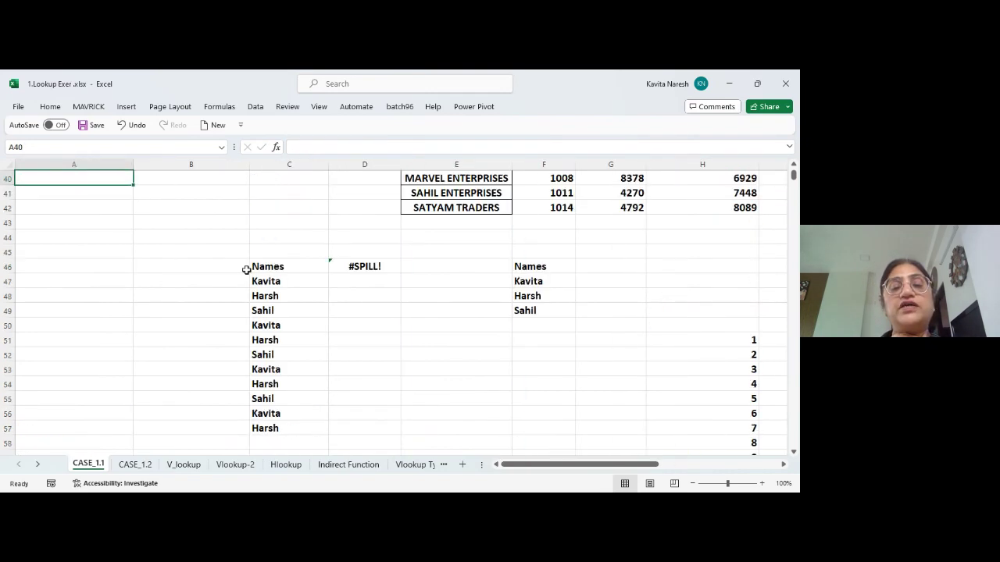
{"action": "key", "text": "Up"}
{"action": "key", "text": "Up"}
{"action": "key", "text": "Up"}
{"action": "key", "text": "Up"}
{"action": "key", "text": "Up"}
{"action": "key", "text": "Up"}
{"action": "key", "text": "Up"}
{"action": "key", "text": "Up"}
{"action": "key", "text": "Up"}
{"action": "key", "text": "Up"}
{"action": "key", "text": "Up"}
{"action": "key", "text": "Up"}
{"action": "key", "text": "Up"}
{"action": "key", "text": "Up"}
{"action": "key", "text": "Right"}
{"action": "key", "text": "Right"}
{"action": "key", "text": "Right"}
{"action": "key", "text": "Right"}
{"action": "key", "text": "Right"}
{"action": "key", "text": "Right"}
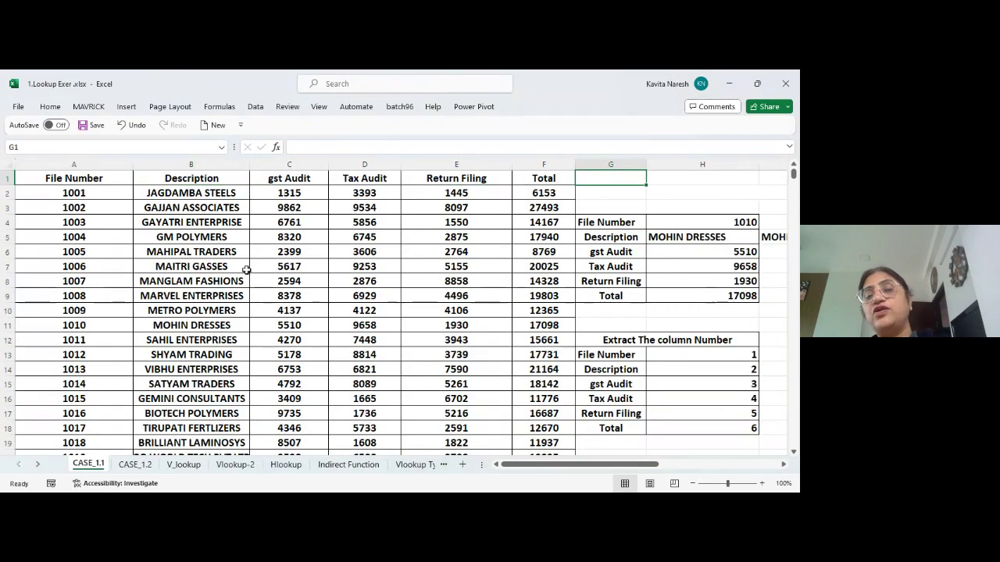
{"action": "left_click", "coordinate": [612, 164]}
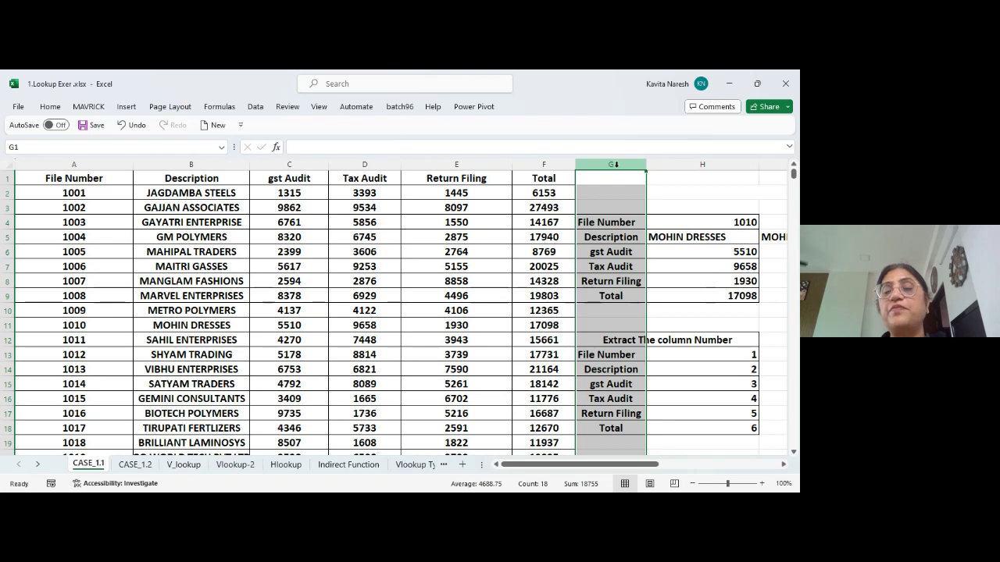
{"action": "key", "text": "ctrl+plus"}
{"action": "key", "text": "ctrl+plus"}
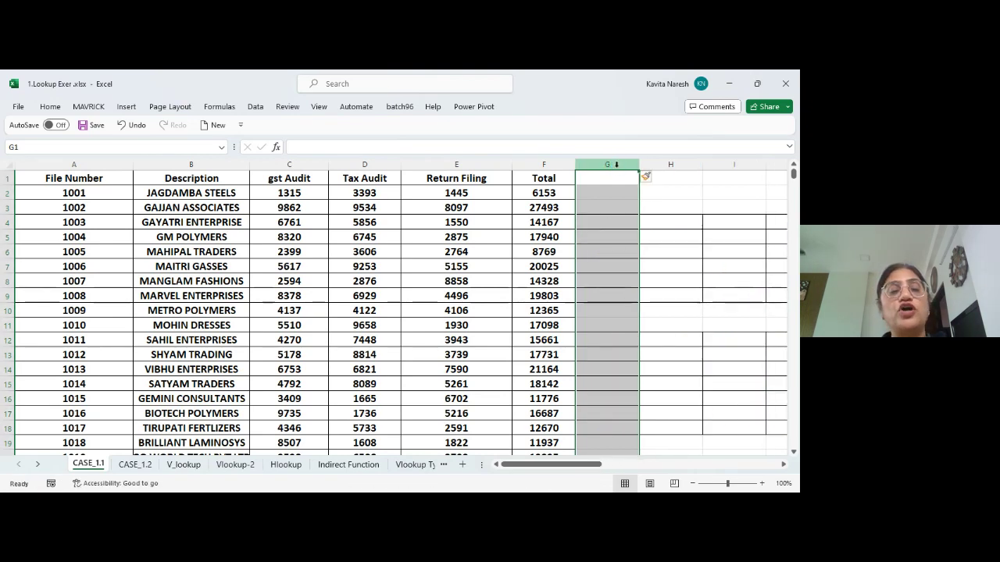
Copy the main table A1:F28 from CASE_1.1 into a new sheet at A1, keeping the source column widths
{"action": "left_click", "coordinate": [84, 178]}
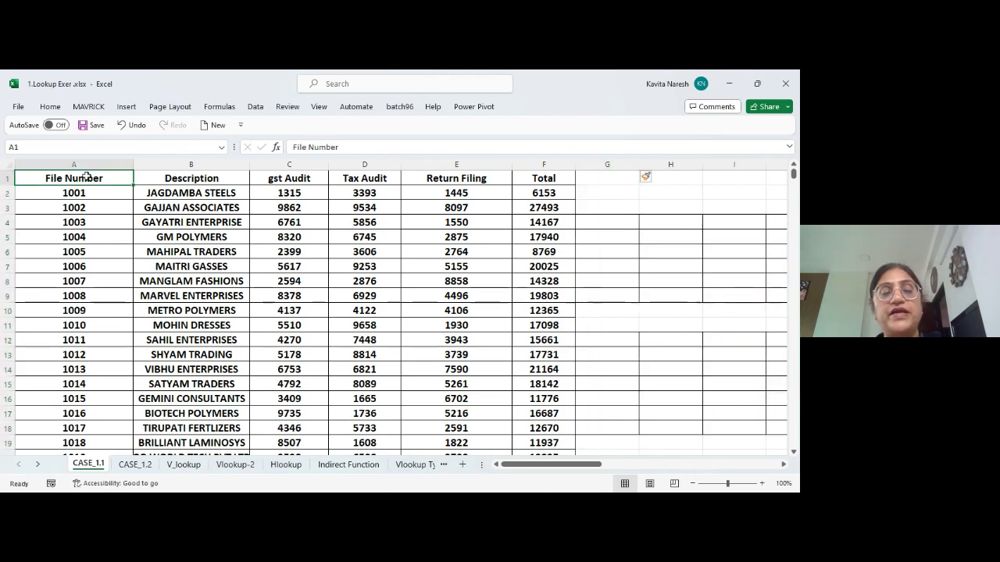
{"action": "key", "text": "ctrl+shift+Down"}
{"action": "key", "text": "ctrl+shift+Right"}
{"action": "key", "text": "ctrl+c"}
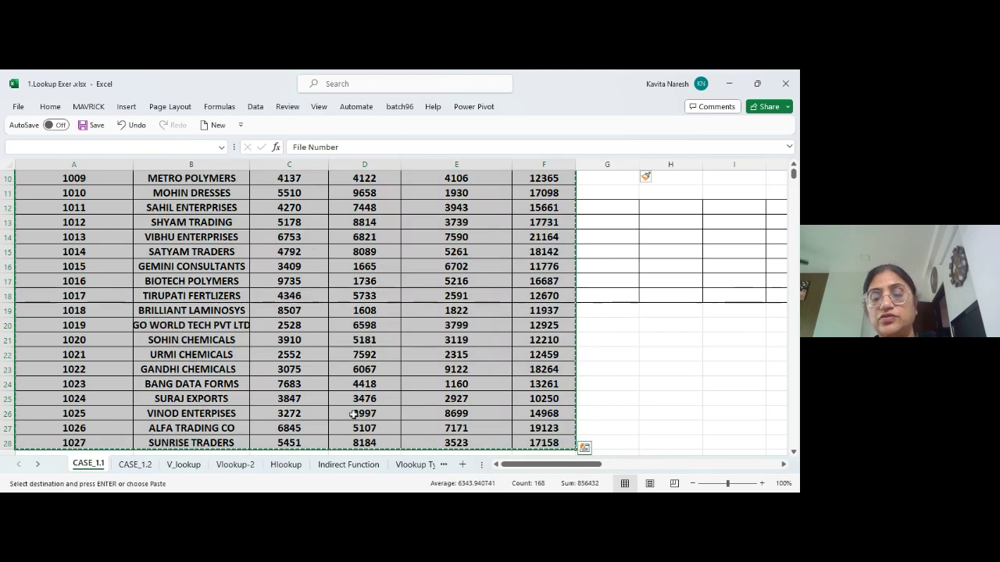
{"action": "left_click", "coordinate": [462, 465]}
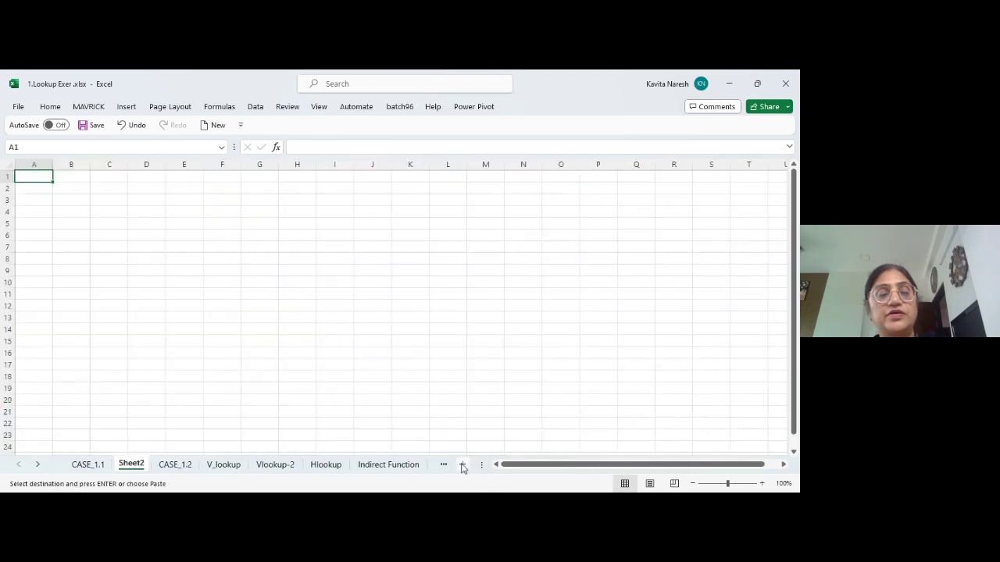
{"action": "key", "text": "ctrl+v"}
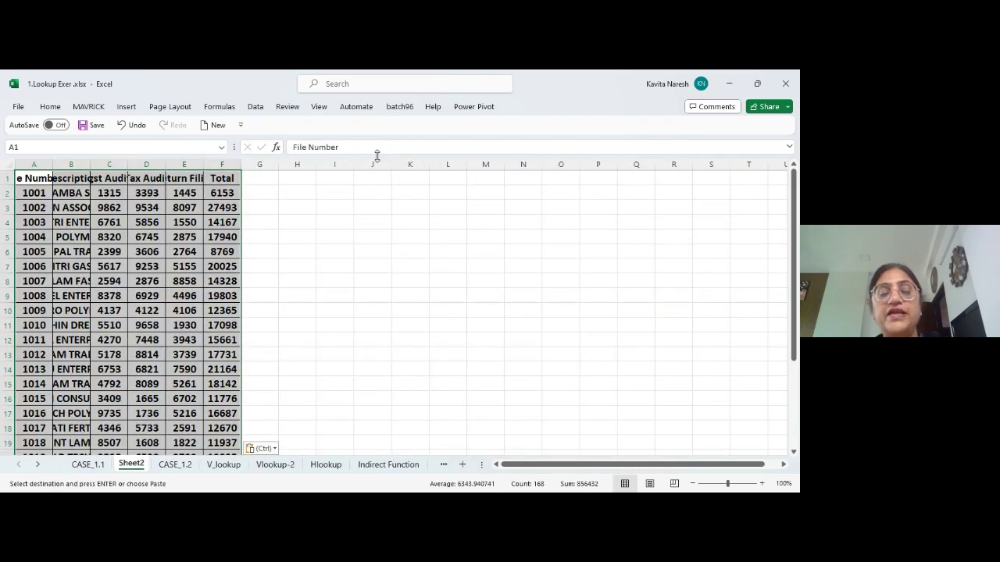
{"action": "left_click", "coordinate": [262, 449]}
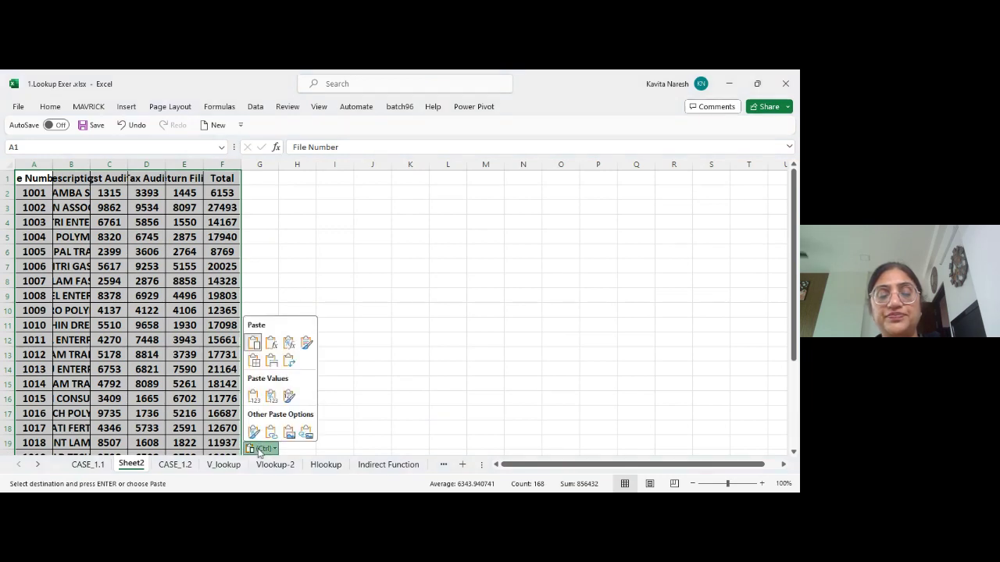
{"action": "left_click", "coordinate": [271, 361]}
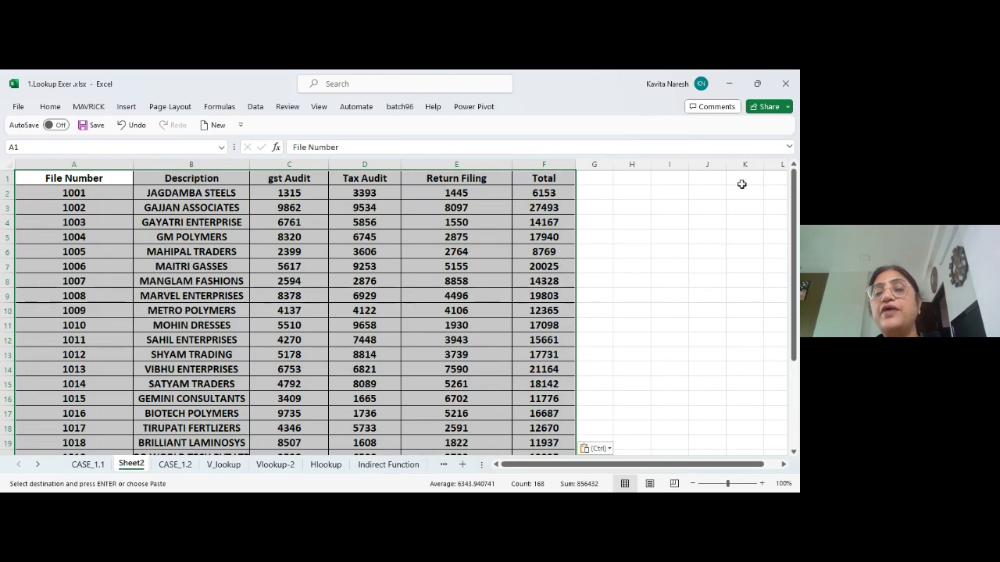
{"action": "left_click", "coordinate": [721, 231]}
{"action": "key", "text": "Up"}
{"action": "key", "text": "Up"}
{"action": "key", "text": "Up"}
{"action": "key", "text": "Up"}
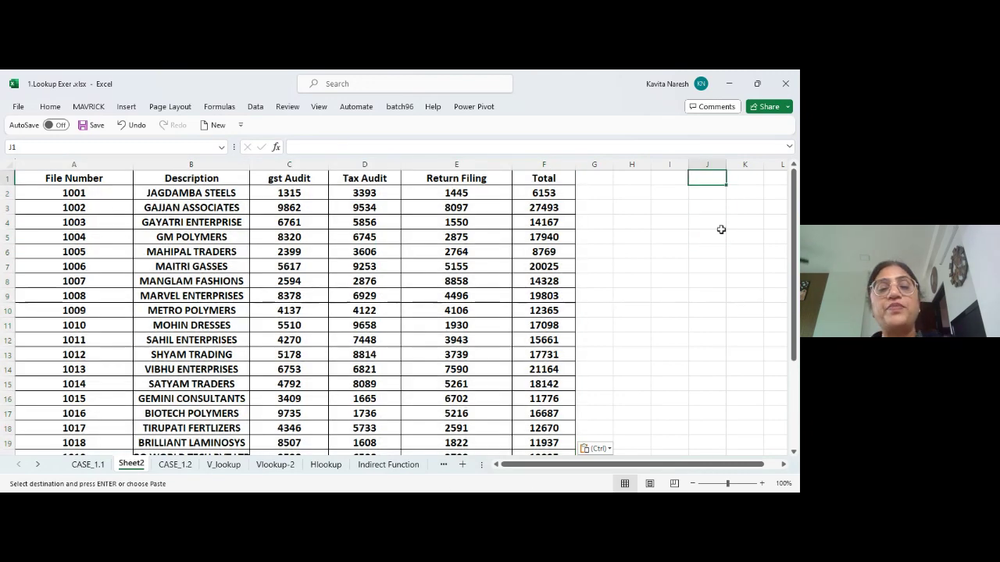
{"action": "key", "text": "Down"}
{"action": "key", "text": "Left"}
{"action": "key", "text": "Up"}
{"action": "key", "text": "Left"}
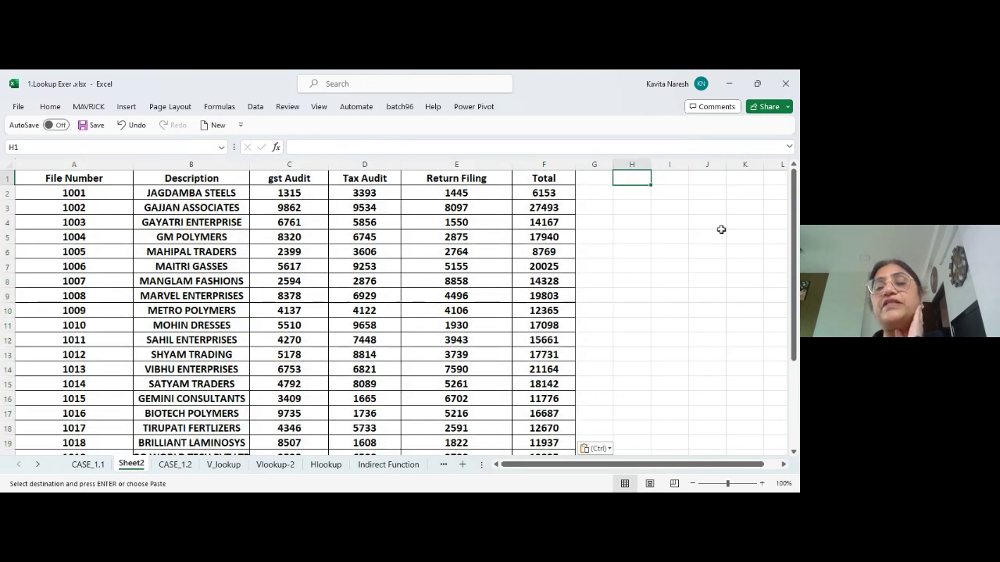
{"action": "key", "text": "Right"}
{"action": "key", "text": "Right"}
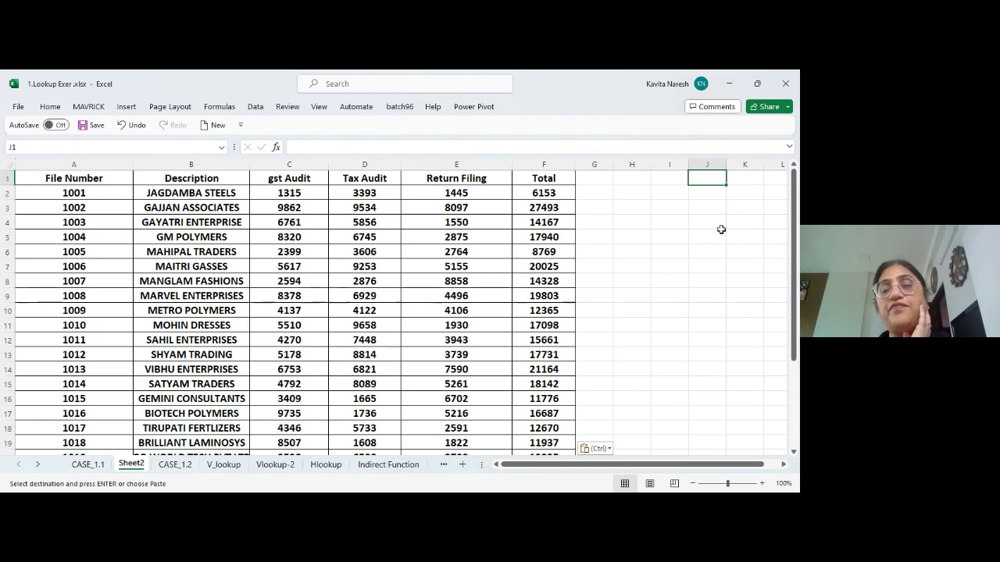
{"action": "key", "text": "Left"}
{"action": "key", "text": "Left"}
{"action": "key", "text": "Left"}
{"action": "key", "text": "Left"}
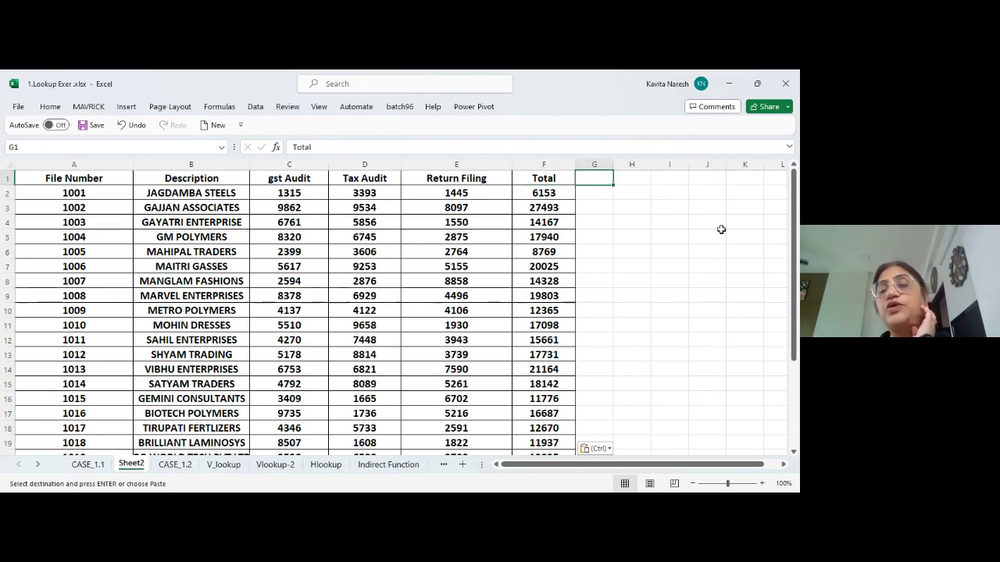
Enter =SORT(A1:F28,2,1) in J2 to sort the copied table by its Description column in ascending order
{"action": "key", "text": "Right"}
{"action": "key", "text": "Right"}
{"action": "key", "text": "Right"}
{"action": "key", "text": "Right"}
{"action": "key", "text": "Down"}
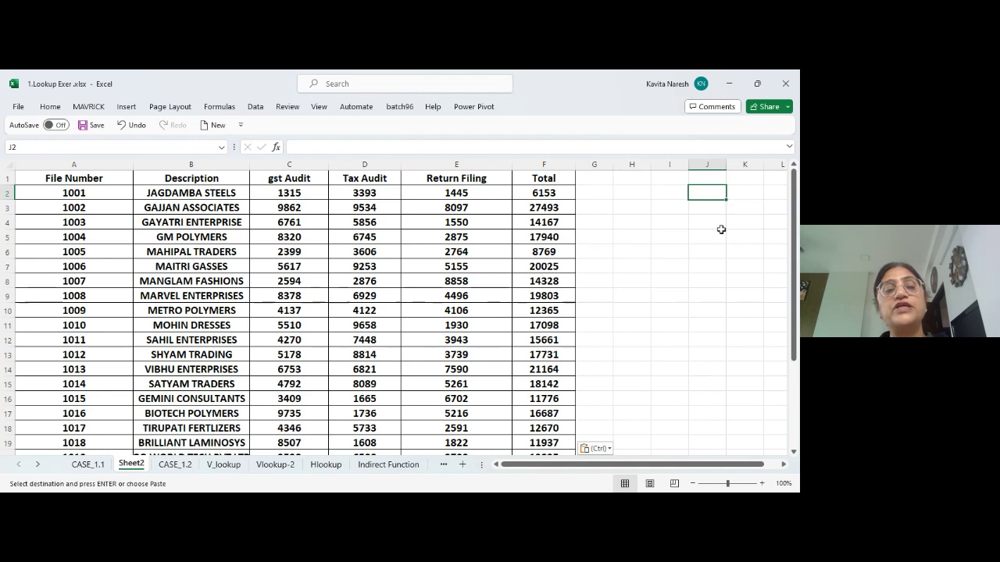
{"action": "key", "text": "Escape"}
{"action": "type", "text": "="}
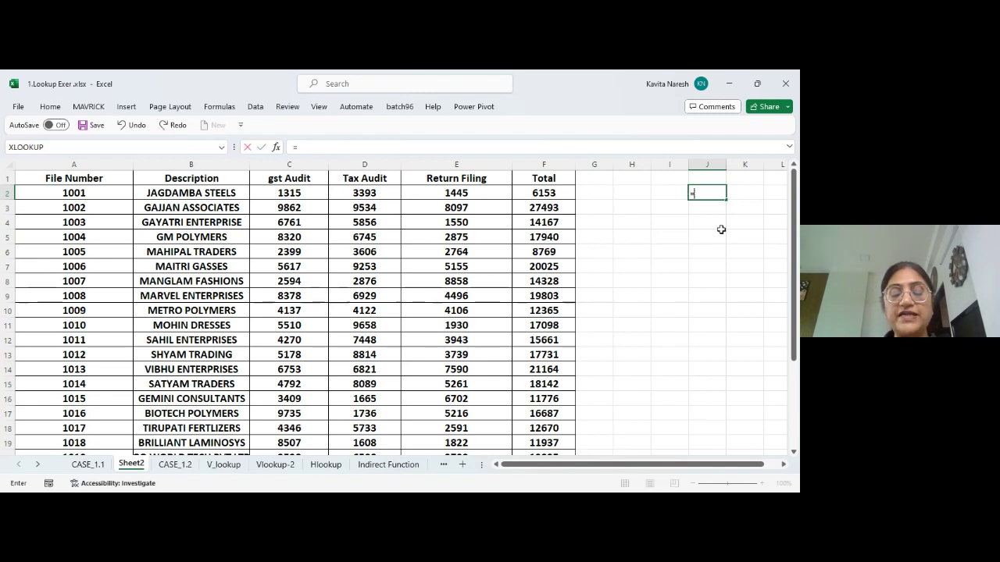
{"action": "type", "text": "sort"}
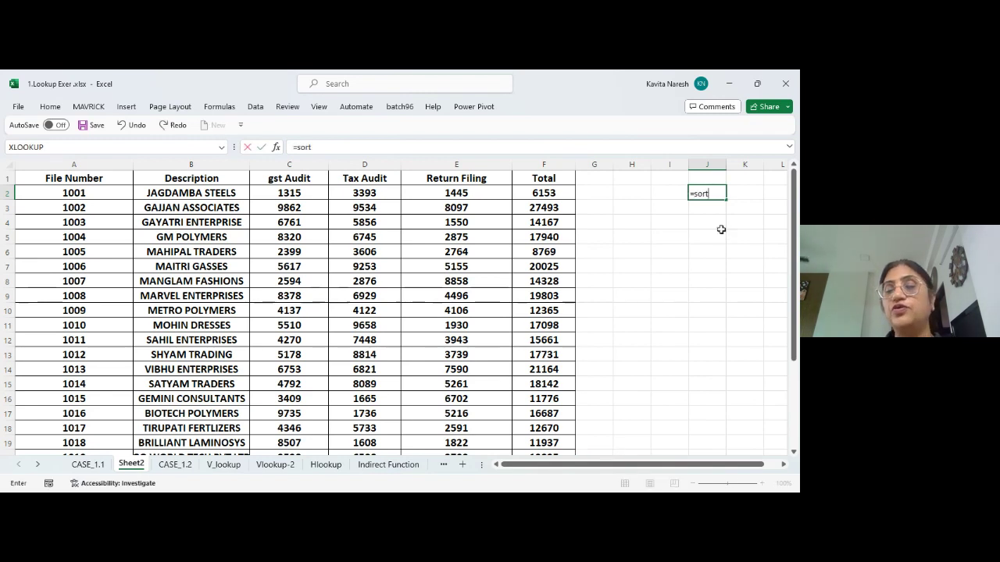
{"action": "type", "text": "("}
{"action": "key", "text": "Up"}
{"action": "key", "text": "Left"}
{"action": "key", "text": "Left"}
{"action": "key", "text": "Left"}
{"action": "key", "text": "Left"}
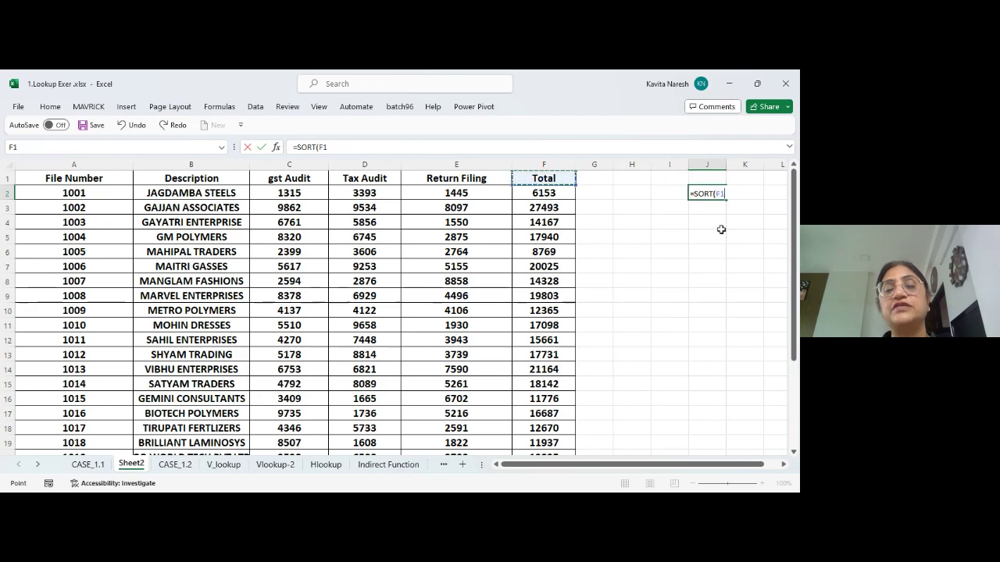
{"action": "key", "text": "ctrl+shift+Left"}
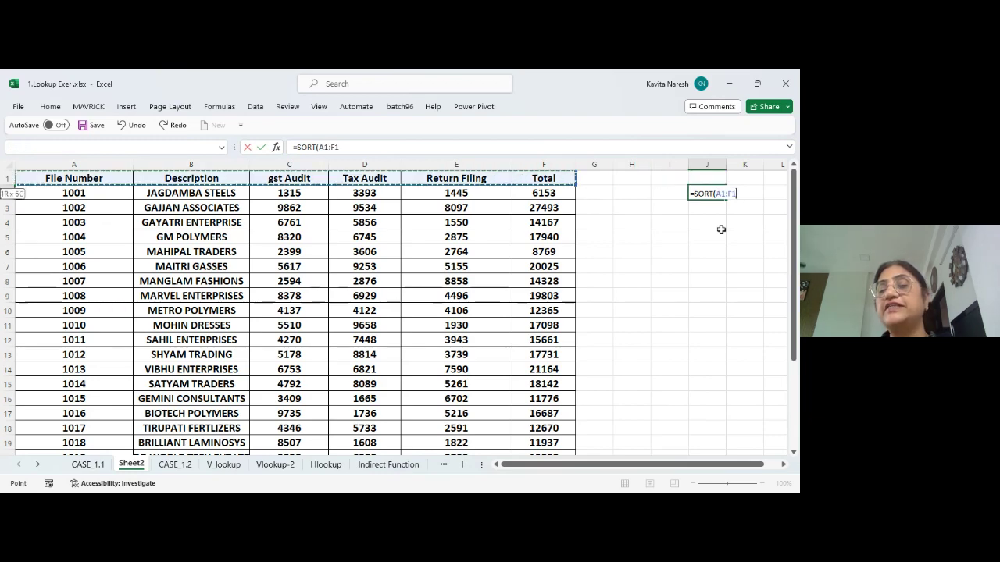
{"action": "key", "text": "ctrl+shift+Down"}
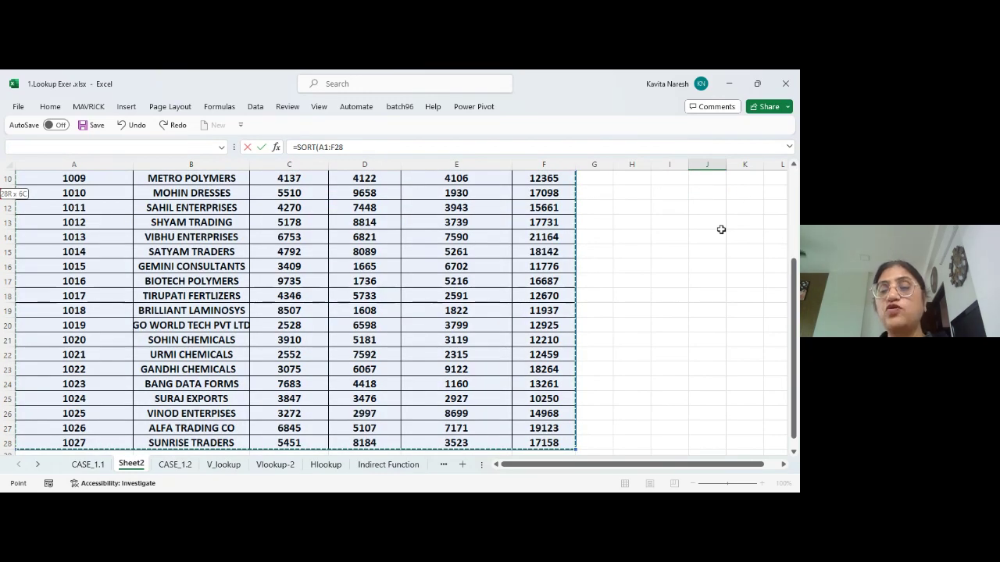
{"action": "type", "text": ","}
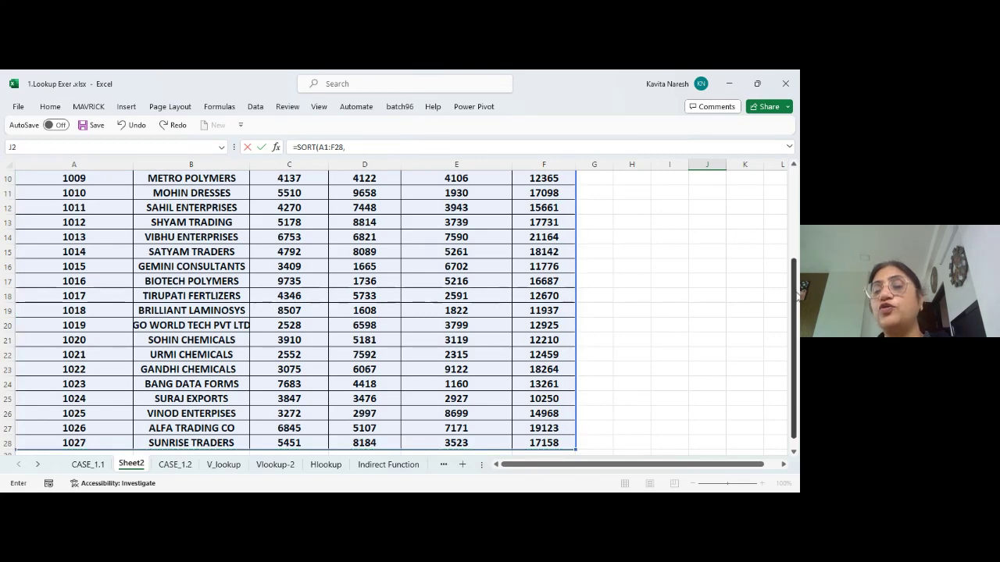
{"action": "left_click_drag", "start_coordinate": [797, 295], "coordinate": [796, 164]}
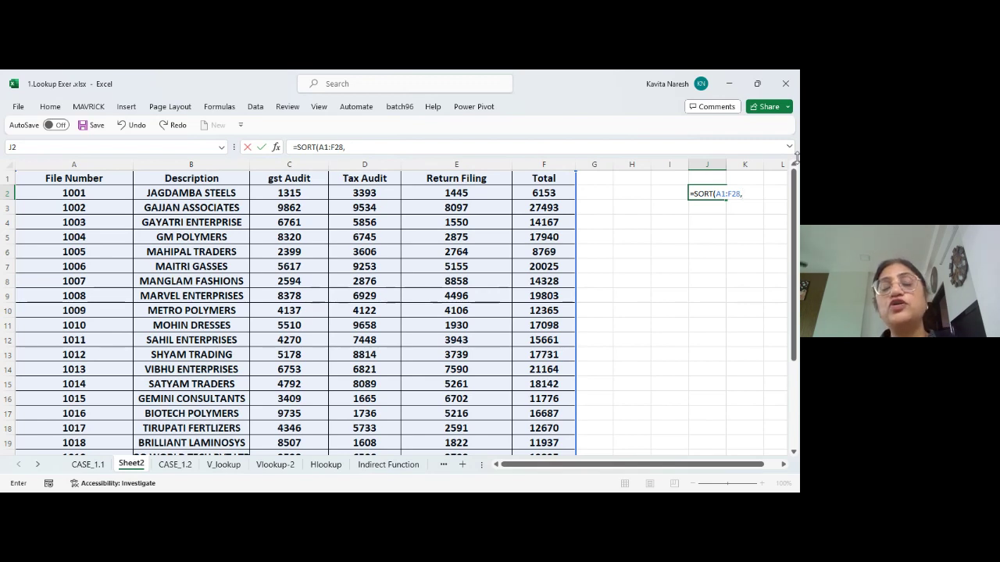
{"action": "type", "text": "2"}
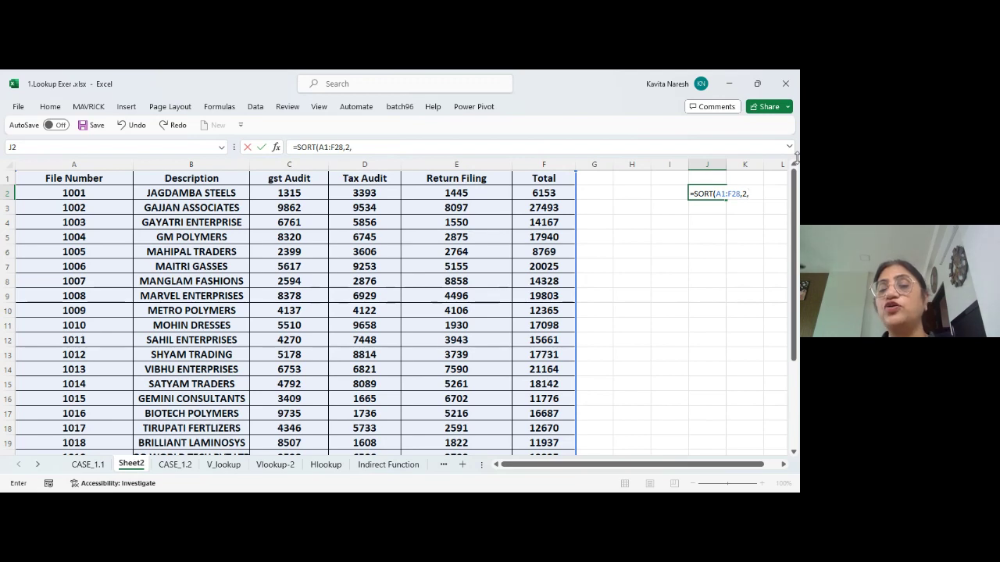
{"action": "type", "text": ",1"}
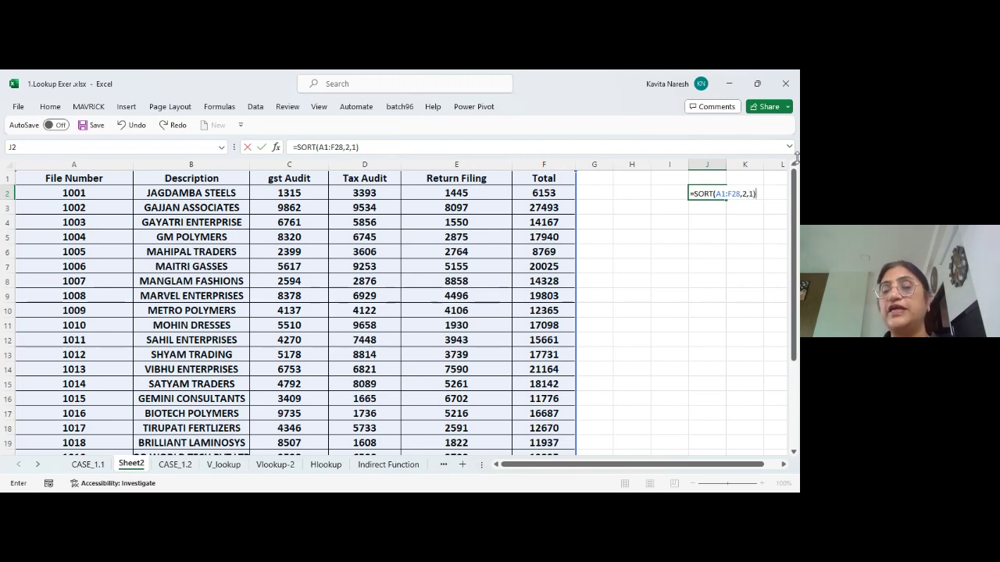
{"action": "key", "text": "Return"}
Autofit column K to the width of the descriptions in the sorted output
{"action": "key", "text": "Up"}
{"action": "key", "text": "Right"}
{"action": "key", "text": "Right"}
{"action": "key", "text": "Right"}
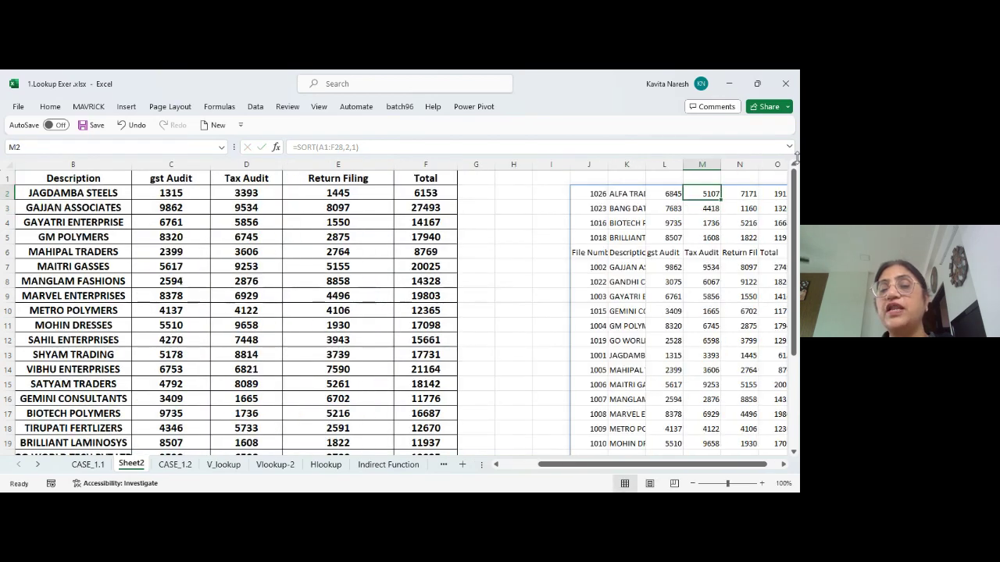
{"action": "double_click", "coordinate": [646, 164]}
Examine the order of the descriptions in column K and where the source header row lands in the sorted output
{"action": "key", "text": "Down"}
{"action": "key", "text": "Up"}
{"action": "key", "text": "Left"}
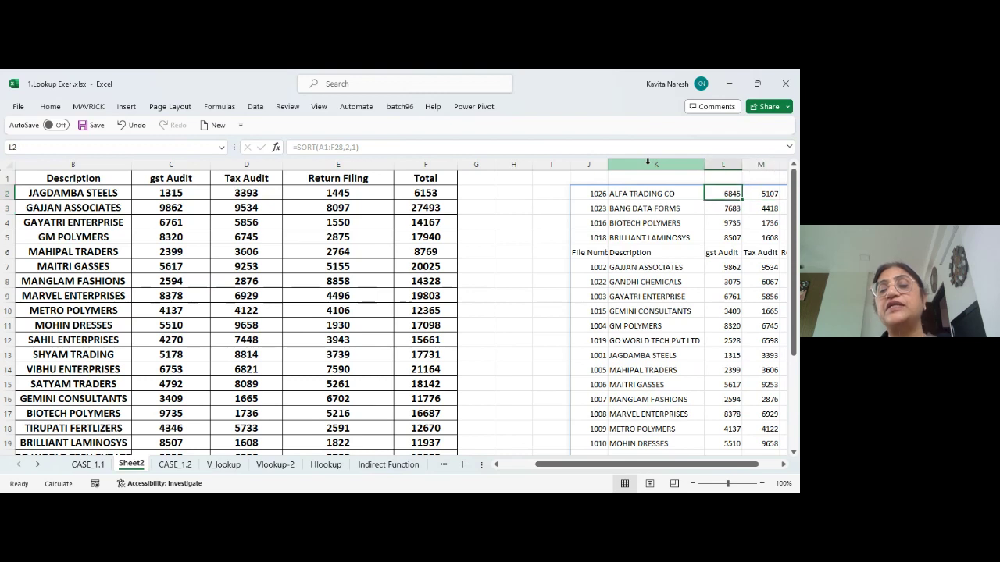
{"action": "key", "text": "Down"}
{"action": "key", "text": "Left"}
{"action": "key", "text": "Up"}
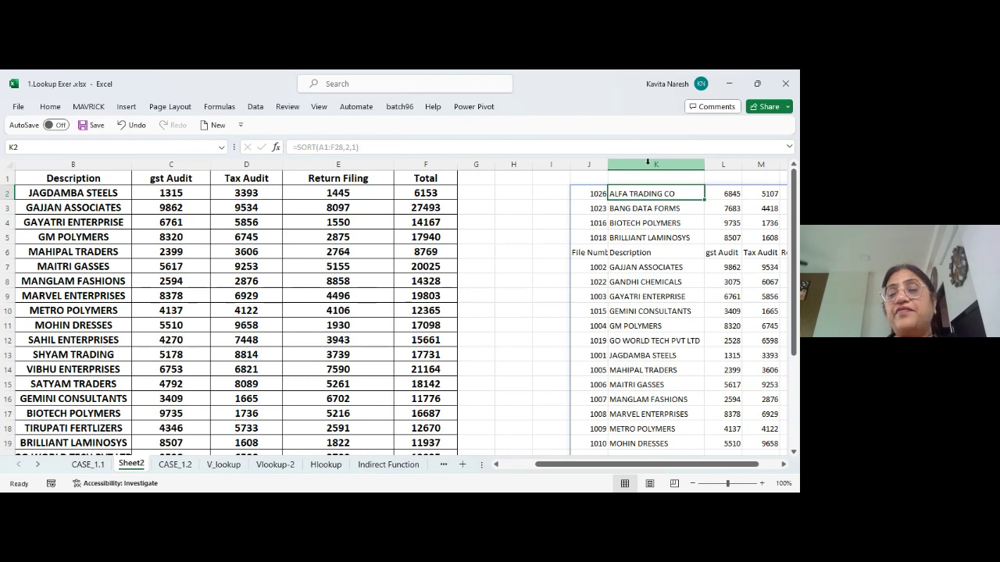
{"action": "key", "text": "Down"}
{"action": "key", "text": "Down"}
{"action": "key", "text": "Down"}
{"action": "key", "text": "Down"}
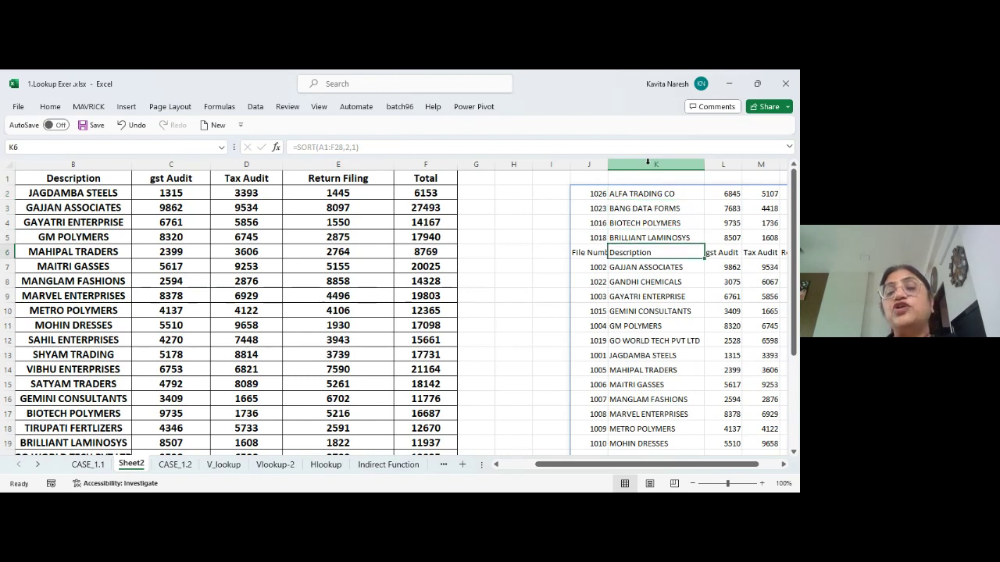
{"action": "key", "text": "Left"}
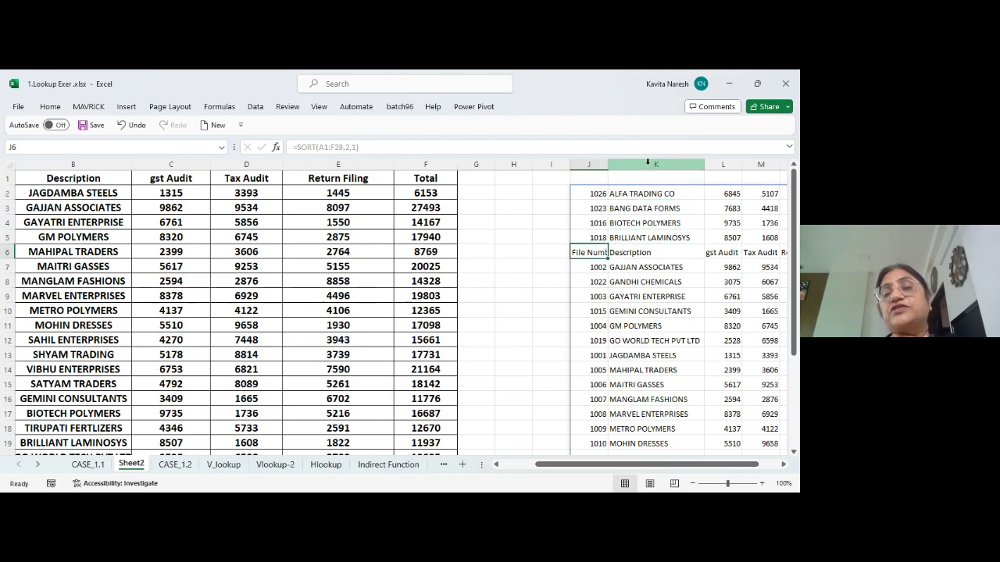
Change the formula in J2 to =SORT(A2:F28,2,1) so the sort range excludes the header row
{"action": "key", "text": "Up"}
{"action": "key", "text": "Up"}
{"action": "key", "text": "Up"}
{"action": "key", "text": "Up"}
{"action": "key", "text": "F2"}
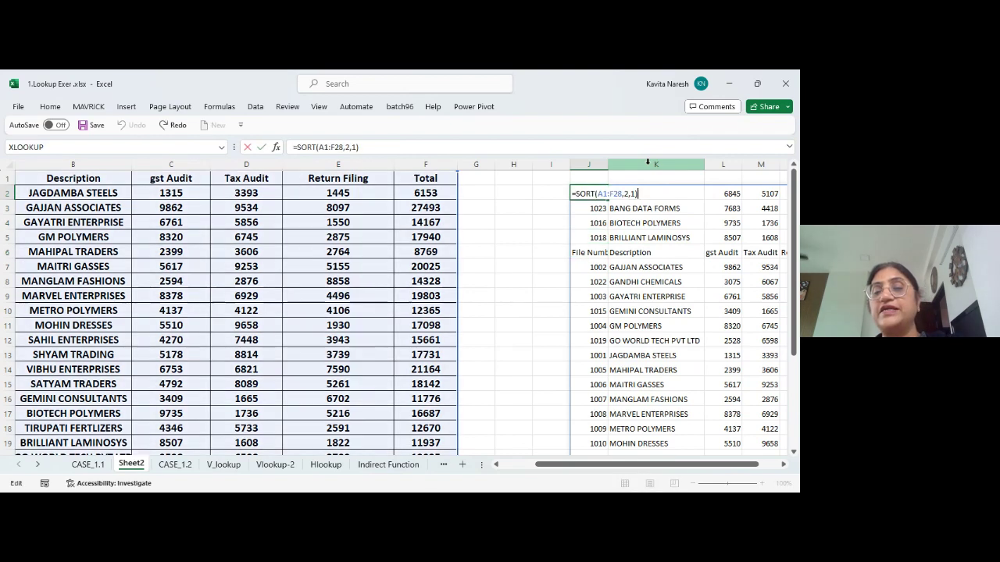
{"action": "left_click", "coordinate": [605, 194]}
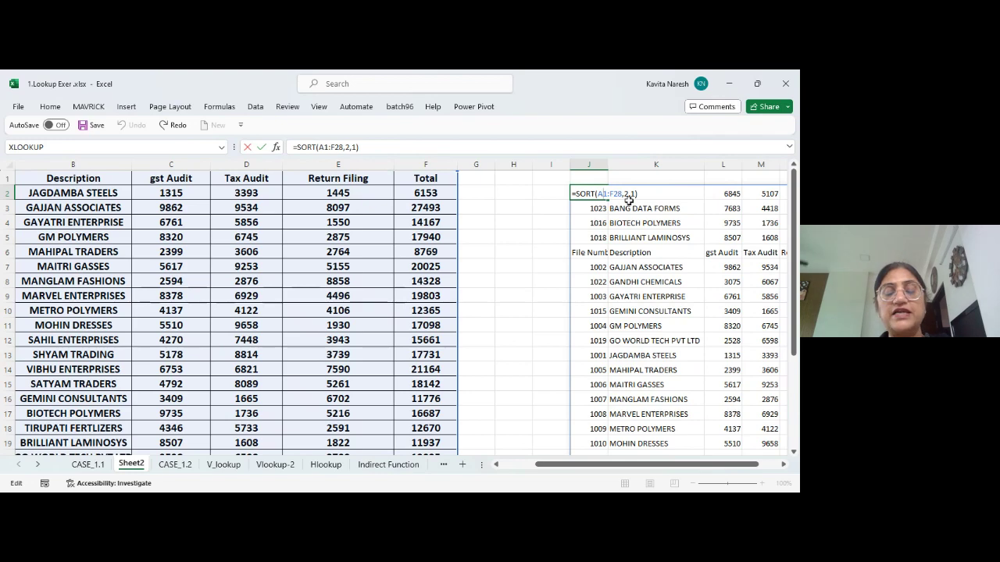
{"action": "key", "text": "BackSpace"}
{"action": "type", "text": "2"}
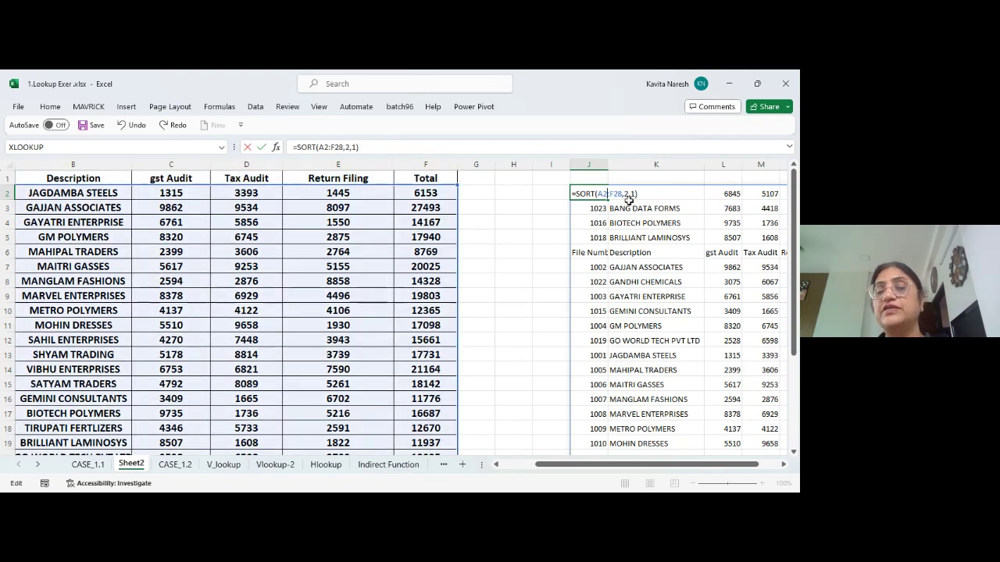
{"action": "key", "text": "Tab"}
Examine the spilled sort output across columns J to O and the formula behind it in J2
{"action": "key", "text": "Right"}
{"action": "key", "text": "Right"}
{"action": "key", "text": "Right"}
{"action": "key", "text": "Right"}
{"action": "key", "text": "Right"}
{"action": "key", "text": "Right"}
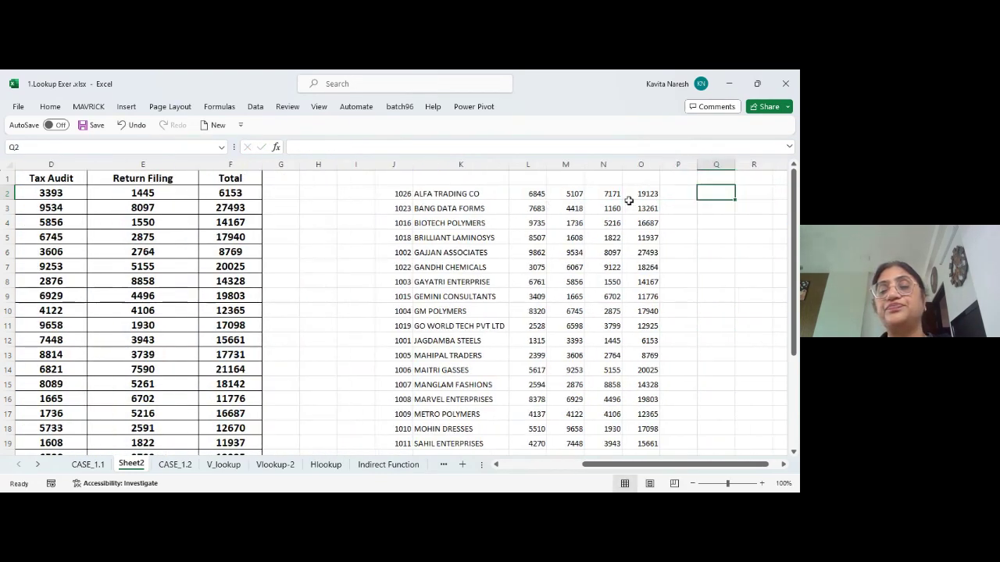
{"action": "key", "text": "Left"}
{"action": "key", "text": "Left"}
{"action": "key", "text": "Left"}
{"action": "key", "text": "Left"}
{"action": "key", "text": "Left"}
{"action": "key", "text": "Left"}
{"action": "key", "text": "Left"}
{"action": "key", "text": "Left"}
{"action": "key", "text": "Right"}
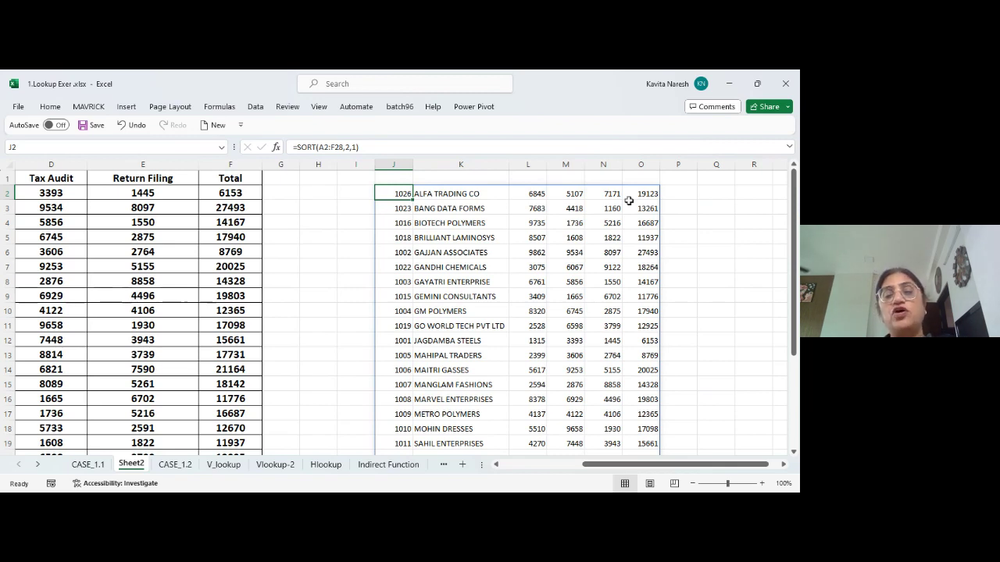
{"action": "key", "text": "Right"}
{"action": "key", "text": "Right"}
{"action": "key", "text": "Right"}
{"action": "key", "text": "Right"}
{"action": "key", "text": "Right"}
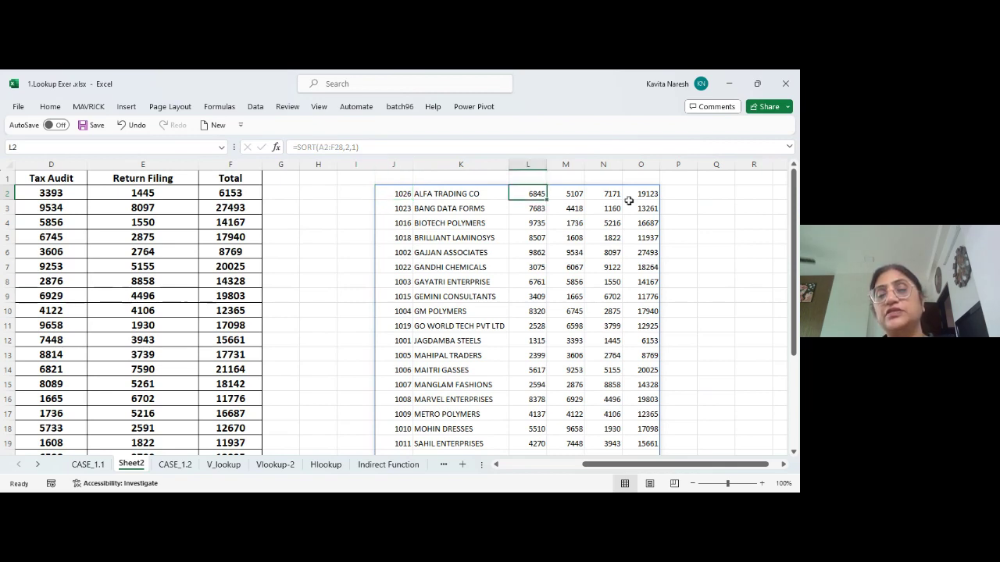
{"action": "key", "text": "Left"}
{"action": "key", "text": "Left"}
{"action": "key", "text": "Left"}
{"action": "key", "text": "Left"}
{"action": "key", "text": "Left"}
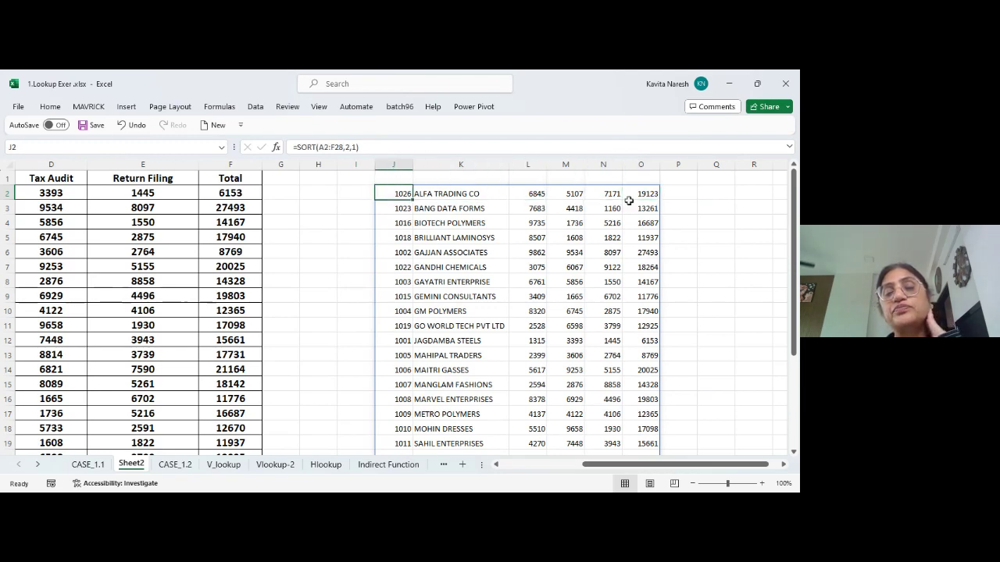
{"action": "key", "text": "Right"}
{"action": "key", "text": "Right"}
{"action": "key", "text": "Right"}
{"action": "key", "text": "Right"}
{"action": "key", "text": "Right"}
{"action": "key", "text": "Right"}
{"action": "key", "text": "Right"}
{"action": "key", "text": "Right"}
{"action": "key", "text": "Right"}
{"action": "key", "text": "Right"}
{"action": "key", "text": "Right"}
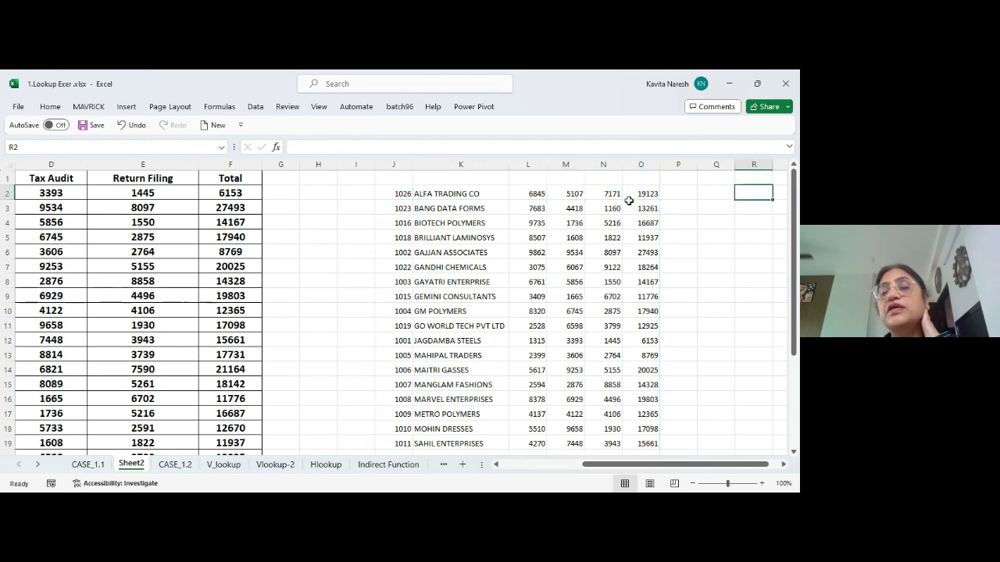
{"action": "key", "text": "Left"}
{"action": "key", "text": "Left"}
{"action": "key", "text": "Left"}
{"action": "key", "text": "Left"}
{"action": "key", "text": "ctrl+Left"}
{"action": "key", "text": "ctrl+a"}
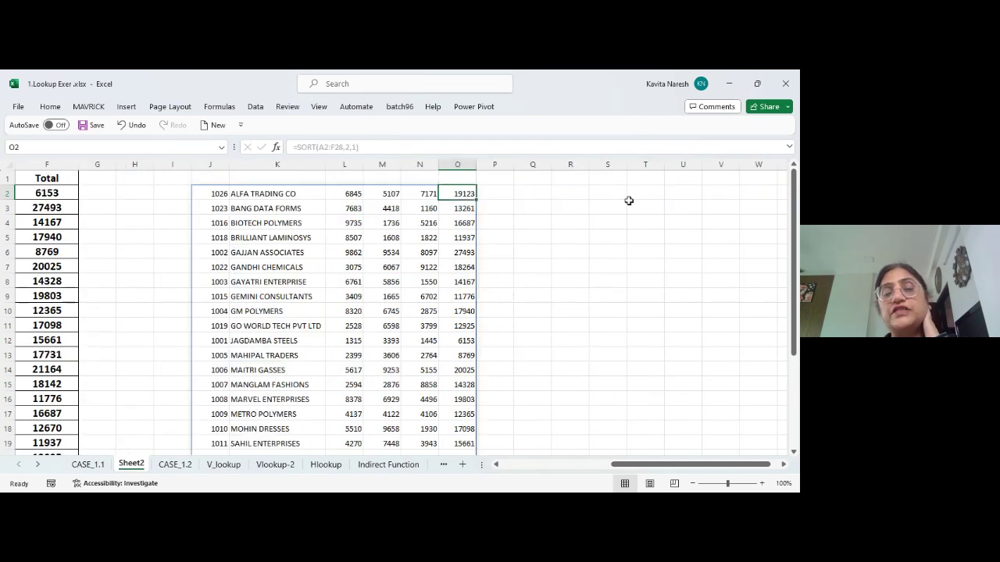
{"action": "key", "text": "Right"}
{"action": "key", "text": "Right"}
{"action": "key", "text": "Right"}
{"action": "key", "text": "Right"}
{"action": "key", "text": "Right"}
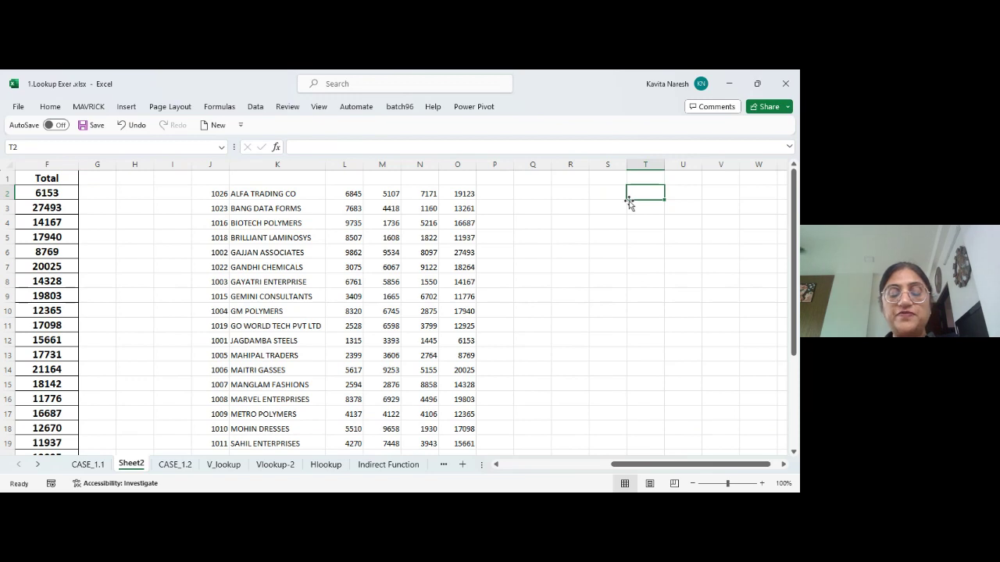
Enter the labels sort in T2 and filter in U2
{"action": "type", "text": "sort"}
{"action": "key", "text": "Tab"}
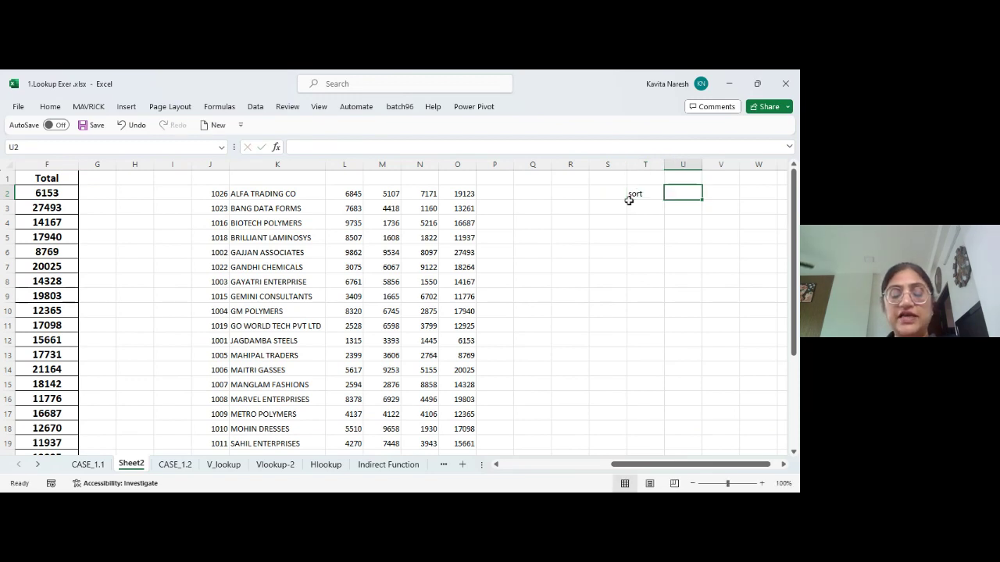
{"action": "type", "text": "filter"}
{"action": "key", "text": "Return"}
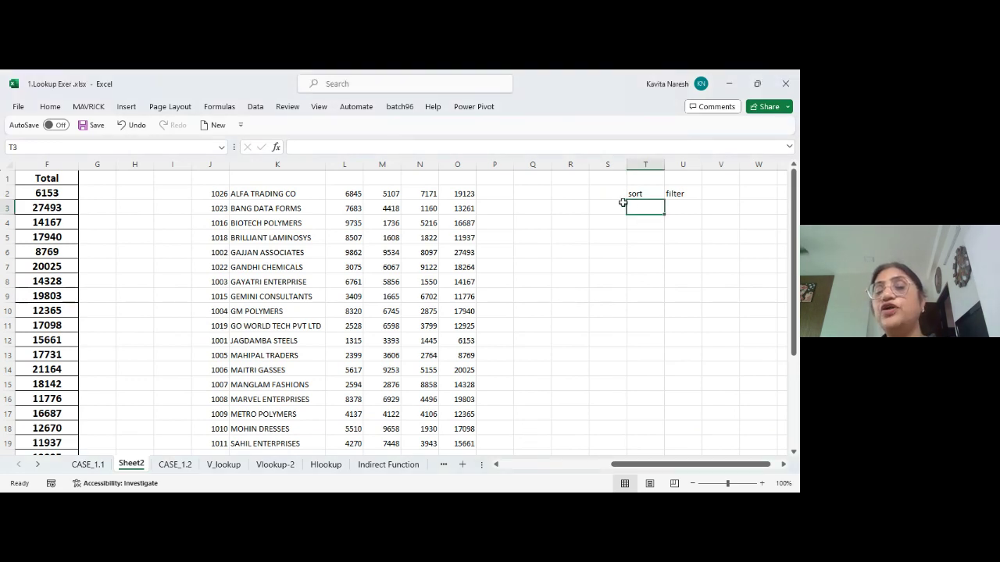
Clear the two labels from T2:U2
{"action": "key", "text": "Up"}
{"action": "key", "text": "shift+Right"}
{"action": "key", "text": "Delete"}
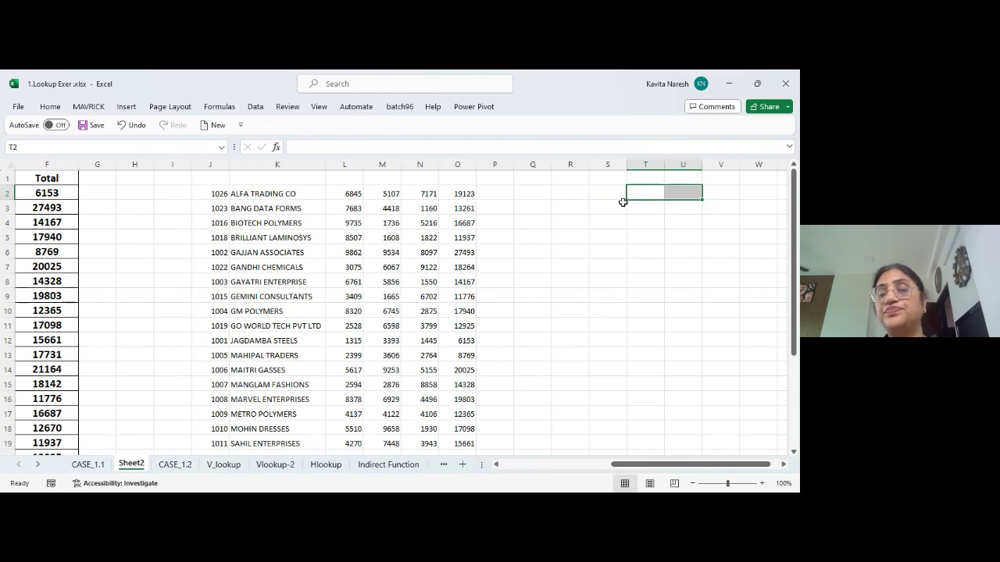
{"action": "key", "text": "Down"}
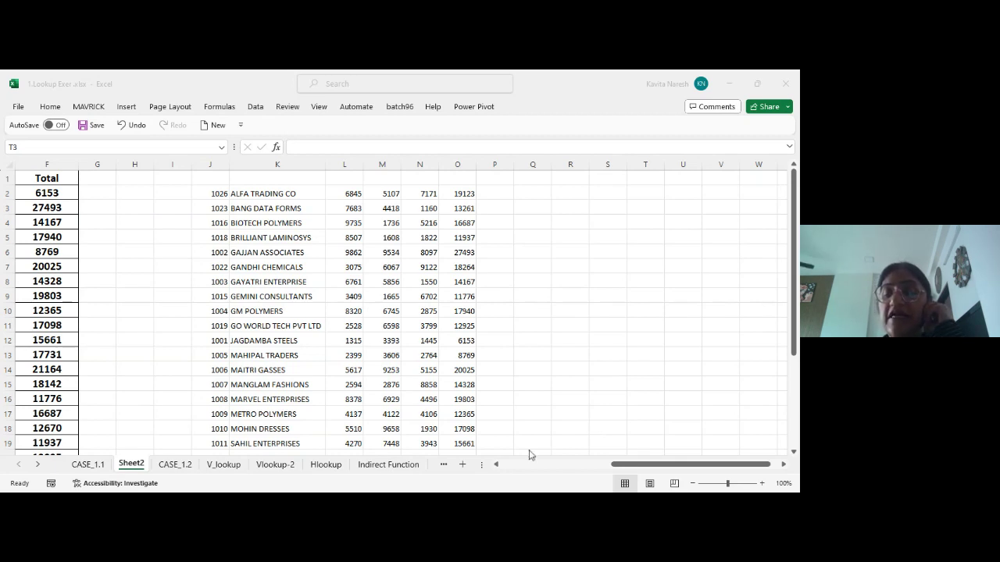
Check the header cells above the sorted output and the SORT formula in J2
{"action": "key", "text": "alt+Tab"}
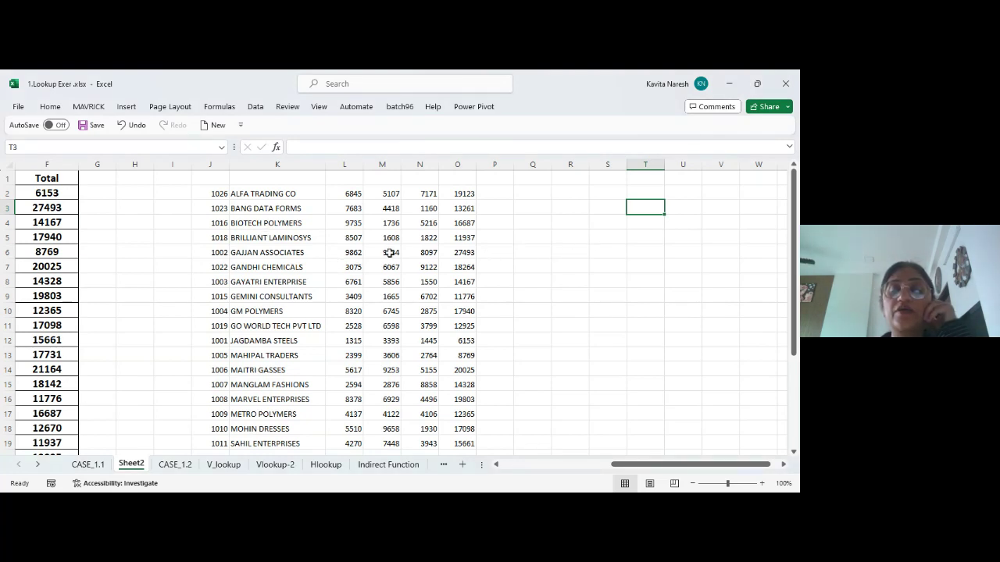
{"action": "left_click", "coordinate": [347, 180]}
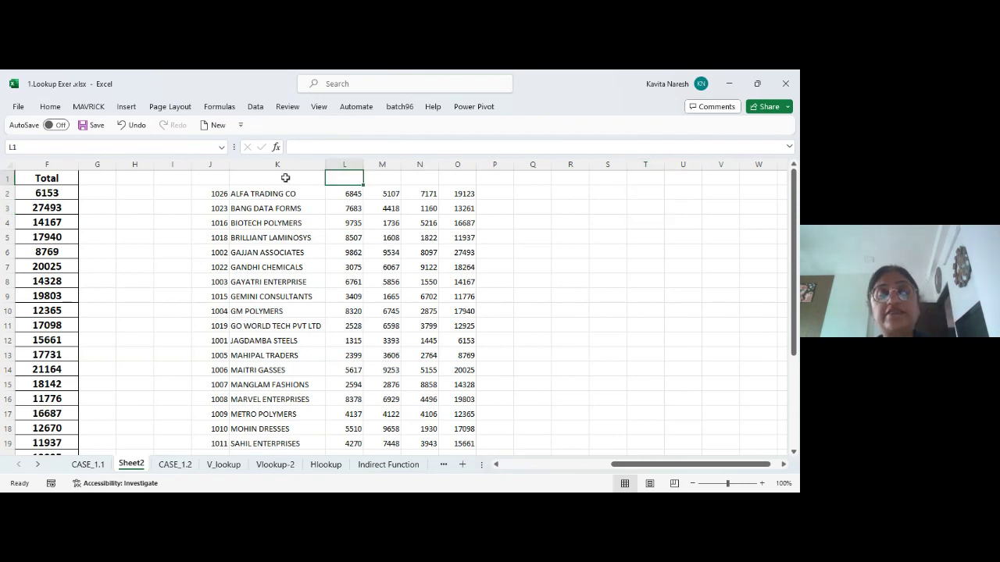
{"action": "left_click", "coordinate": [201, 181]}
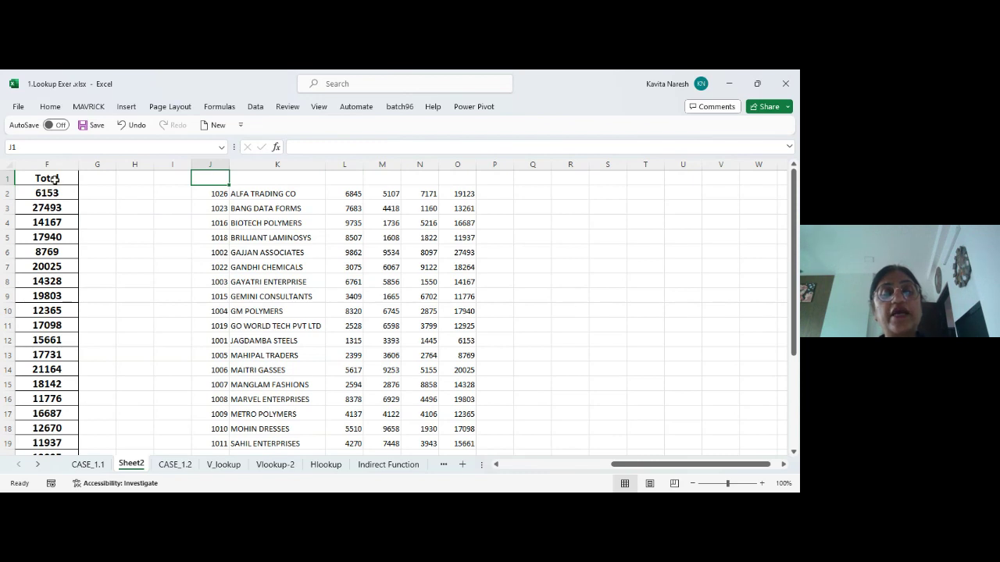
{"action": "left_click_drag", "start_coordinate": [50, 180], "coordinate": [235, 195]}
{"action": "left_click", "coordinate": [215, 192]}
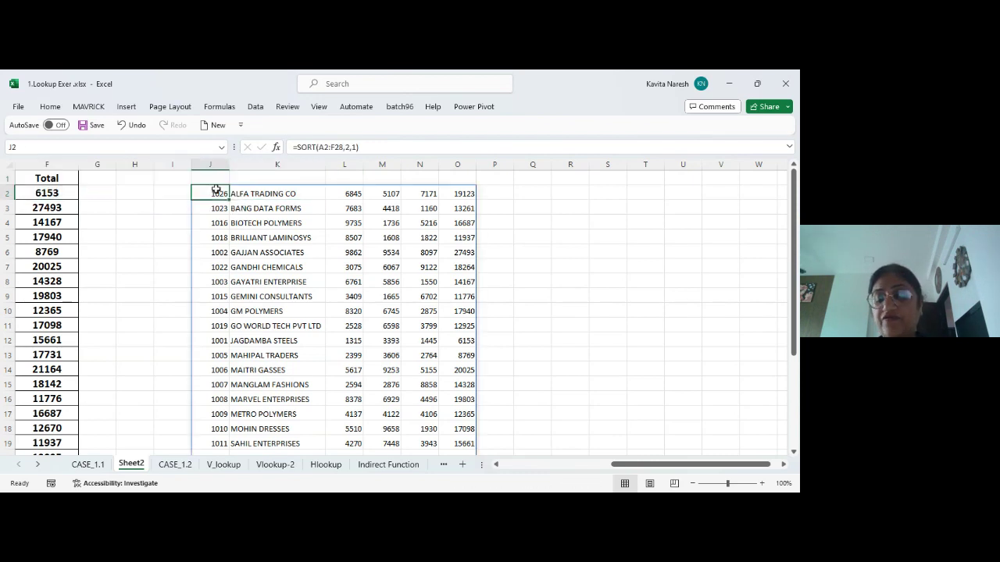
Insert ten blank columns at column H to make room between the source table and the sorted output
{"action": "left_click", "coordinate": [136, 163]}
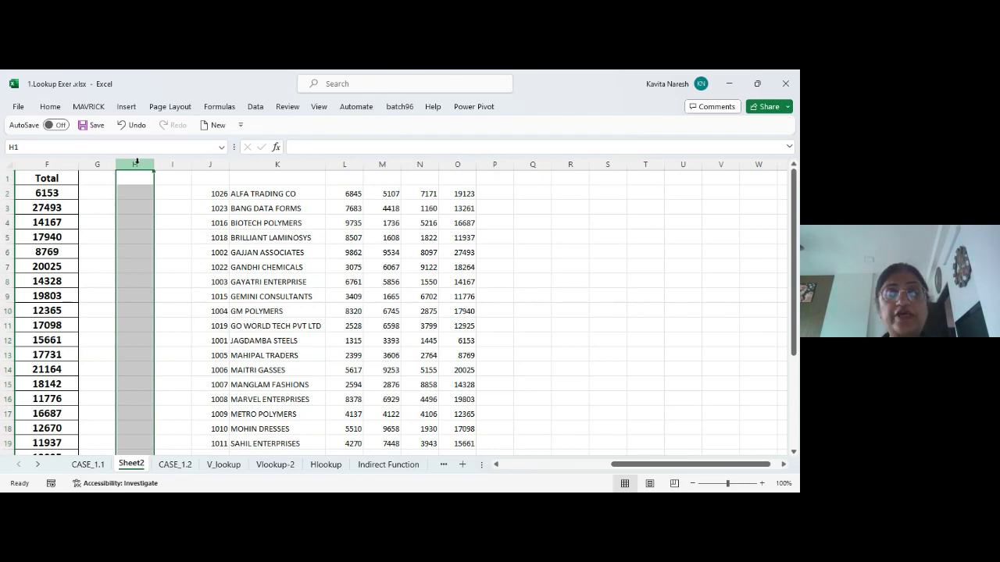
{"action": "key", "text": "ctrl+shift+plus"}
{"action": "key", "text": "ctrl+shift+plus"}
{"action": "key", "text": "ctrl+shift+plus"}
{"action": "key", "text": "ctrl+shift+plus"}
{"action": "key", "text": "ctrl+shift+plus"}
{"action": "key", "text": "ctrl+shift+plus"}
{"action": "key", "text": "ctrl+shift+plus"}
{"action": "key", "text": "ctrl+shift+plus"}
{"action": "key", "text": "ctrl+shift+plus"}
{"action": "key", "text": "ctrl+shift+plus"}
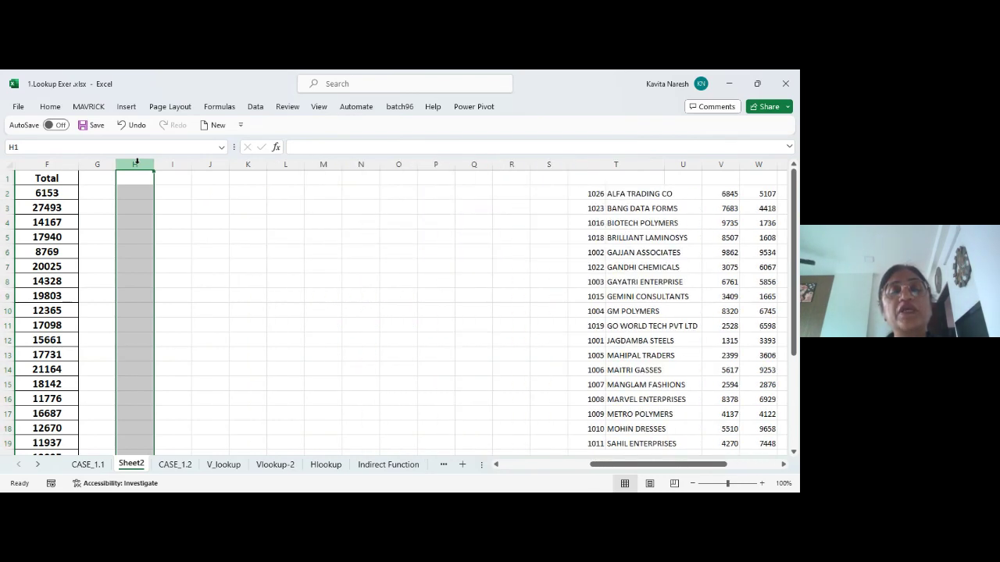
Review the source table's columns from File Number to Total
{"action": "left_click", "coordinate": [170, 193]}
{"action": "key", "text": "Left"}
{"action": "key", "text": "Left"}
{"action": "key", "text": "Left"}
{"action": "key", "text": "Left"}
{"action": "key", "text": "Left"}
{"action": "key", "text": "Left"}
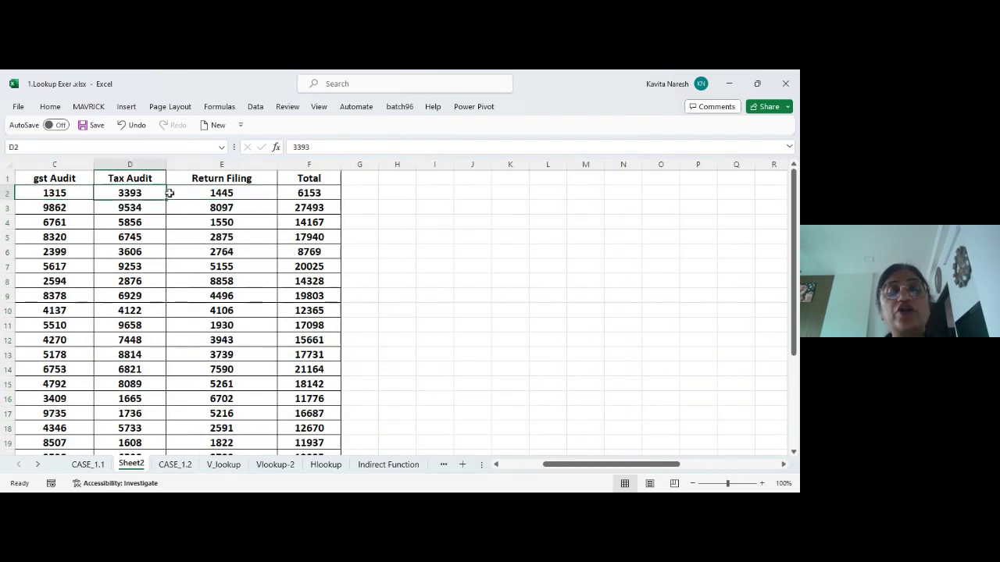
{"action": "key", "text": "Left"}
{"action": "key", "text": "Left"}
{"action": "key", "text": "Right"}
{"action": "key", "text": "Right"}
{"action": "key", "text": "Right"}
{"action": "key", "text": "Right"}
{"action": "key", "text": "Right"}
{"action": "key", "text": "Right"}
{"action": "key", "text": "Right"}
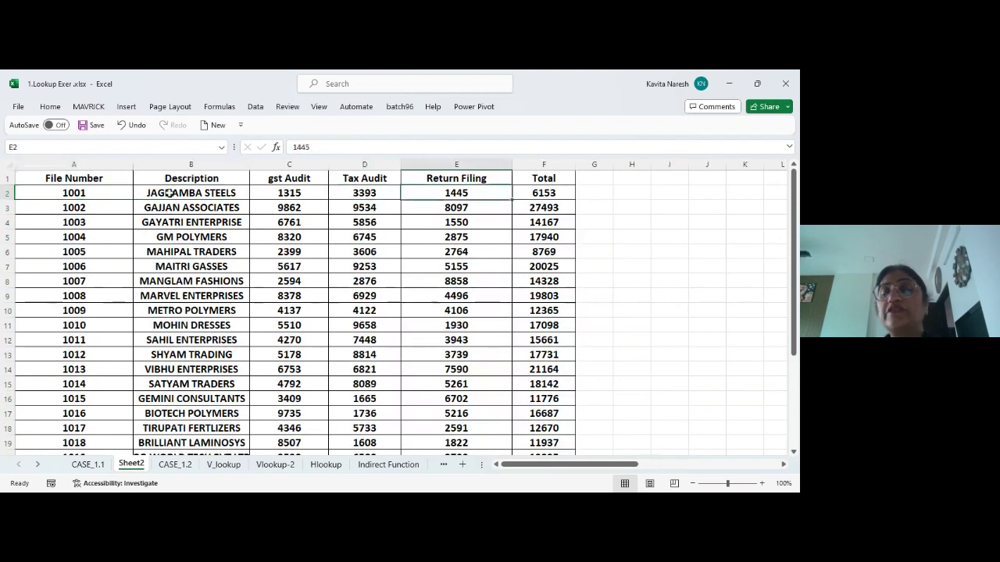
Start a FILTER formula in I3 with the whole source table $A$1:$F$28 as its array
{"action": "key", "text": "Down"}
{"action": "key", "text": "Right"}
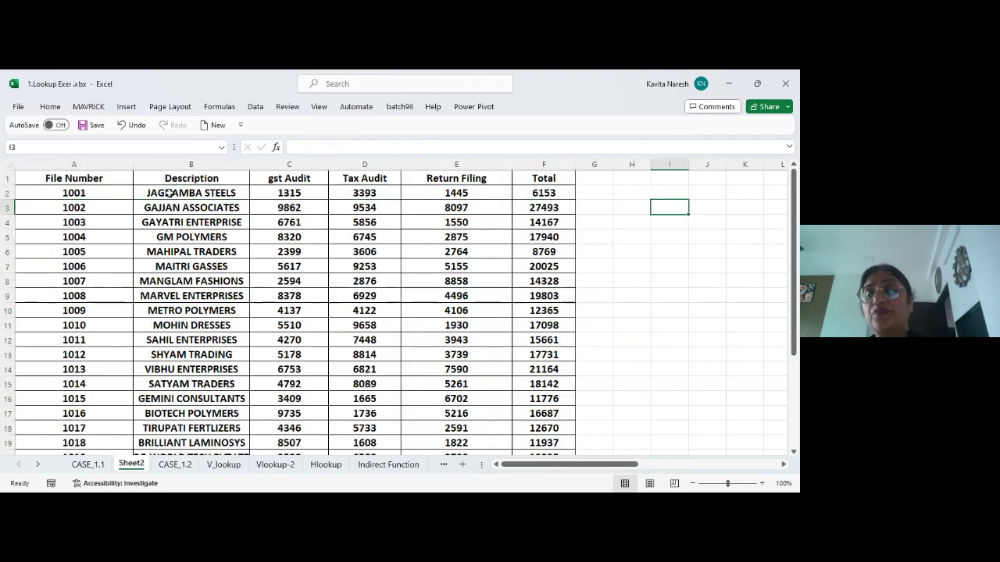
{"action": "type", "text": "="}
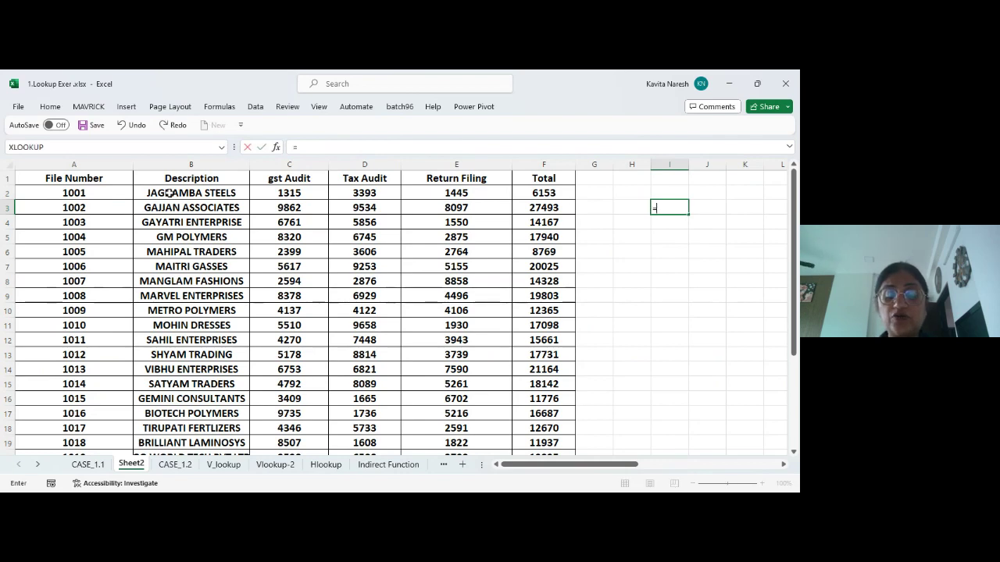
{"action": "type", "text": "filter"}
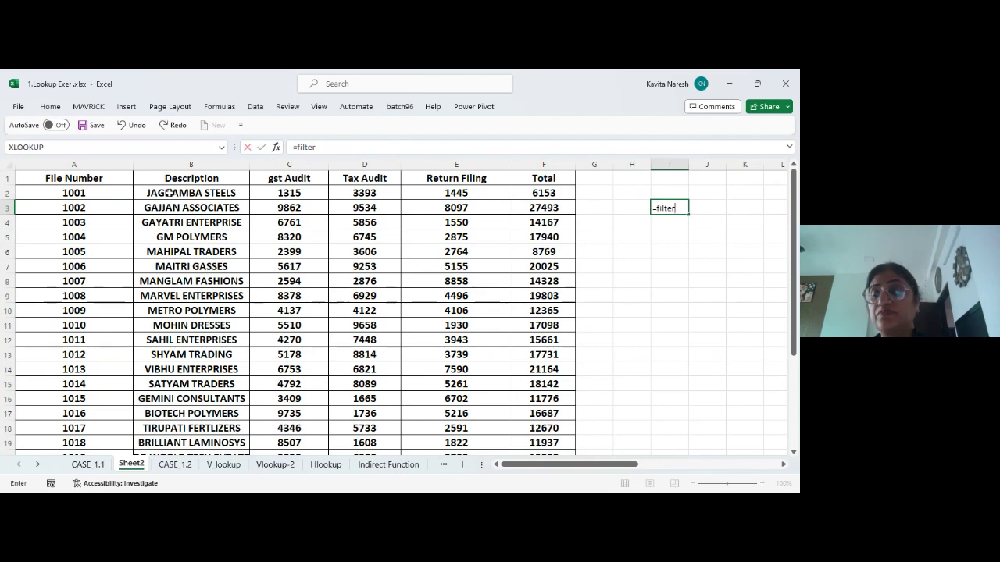
{"action": "key", "text": "Tab"}
{"action": "left_click", "coordinate": [76, 178]}
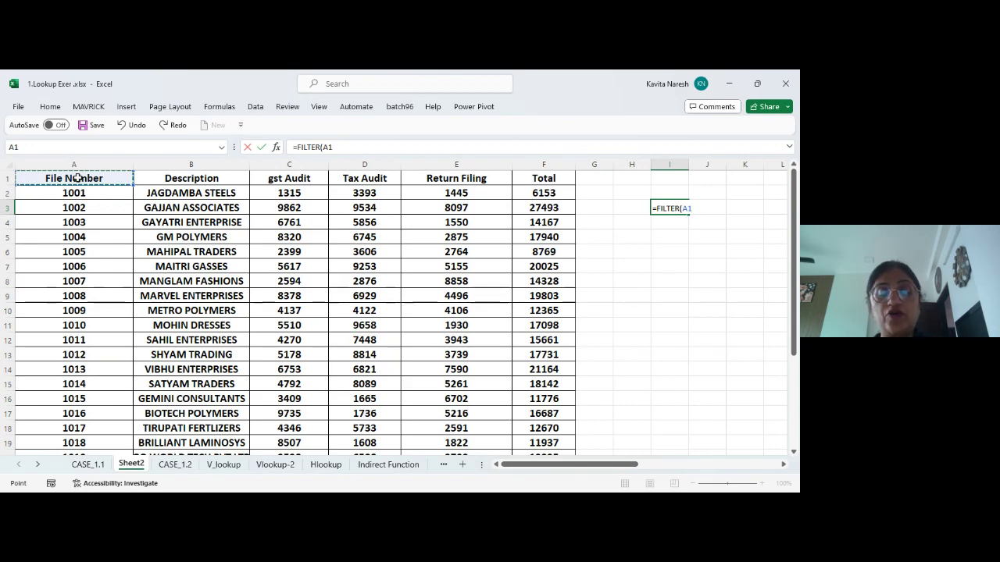
{"action": "key", "text": "ctrl+shift+Down"}
{"action": "key", "text": "ctrl+shift+Right"}
{"action": "key", "text": "F4"}
{"action": "scroll", "coordinate": [77, 178], "scroll_direction": "up", "scroll_amount": 3}
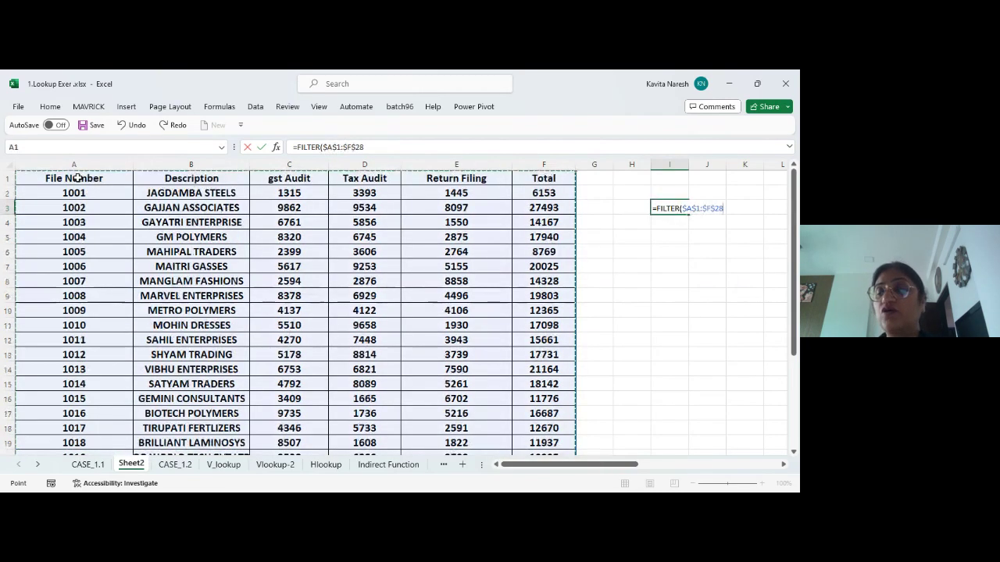
{"action": "type", "text": ","}
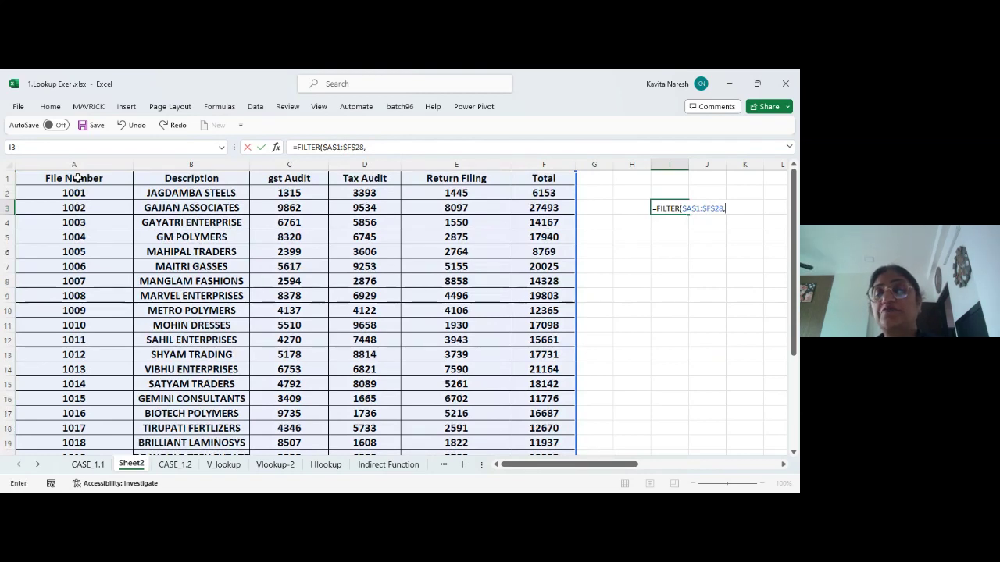
Complete the FILTER formula with the condition C1:C28>5000 on the gst Audit column
{"action": "left_click", "coordinate": [289, 179]}
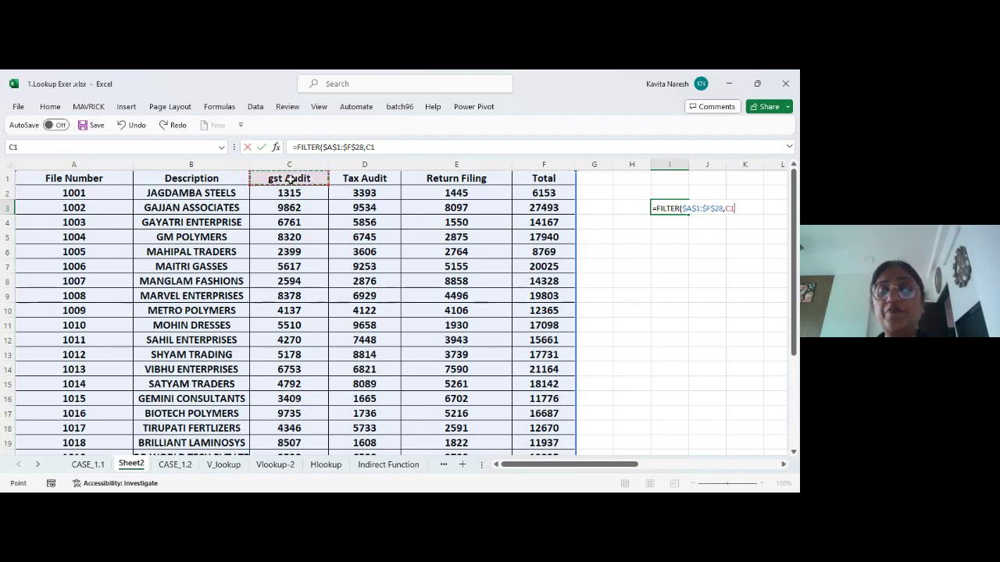
{"action": "key", "text": "ctrl+shift+Down"}
{"action": "type", "text": ">"}
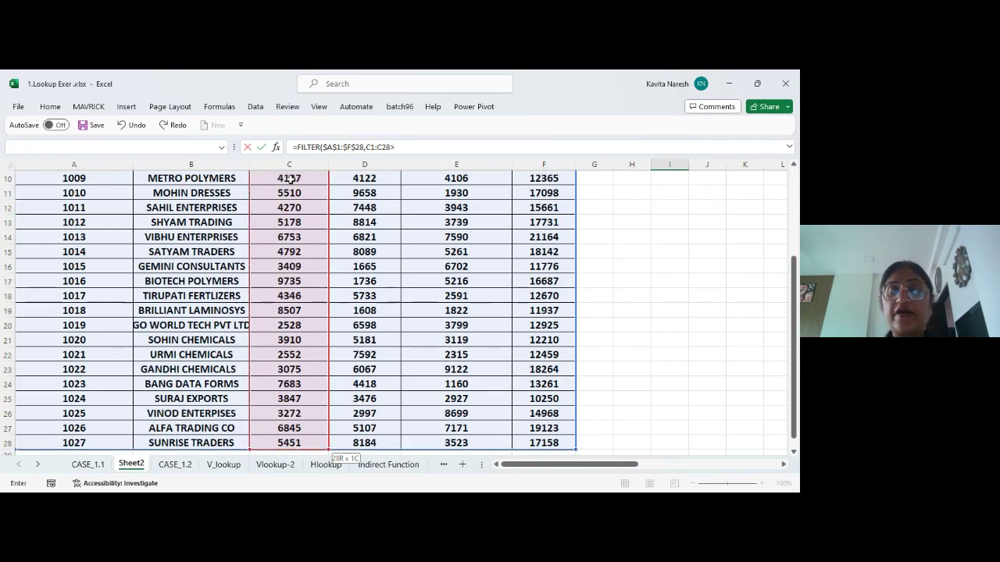
{"action": "type", "text": "500"}
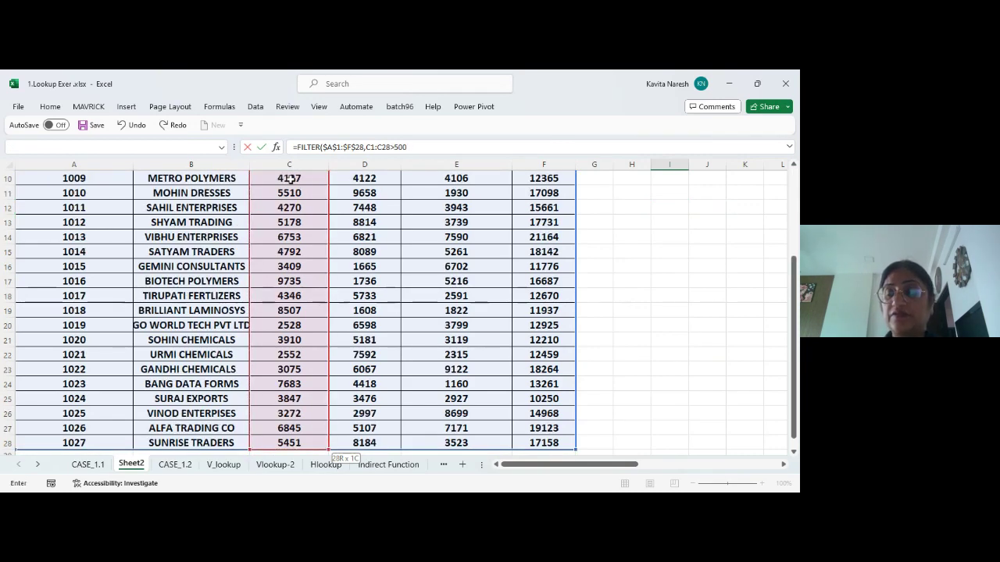
{"action": "type", "text": "0"}
{"action": "key", "text": "Return"}
Autofit columns J and I to the descriptions and file numbers of the filtered output
{"action": "key", "text": "Up"}
{"action": "key", "text": "Right"}
{"action": "key", "text": "Right"}
{"action": "key", "text": "Right"}
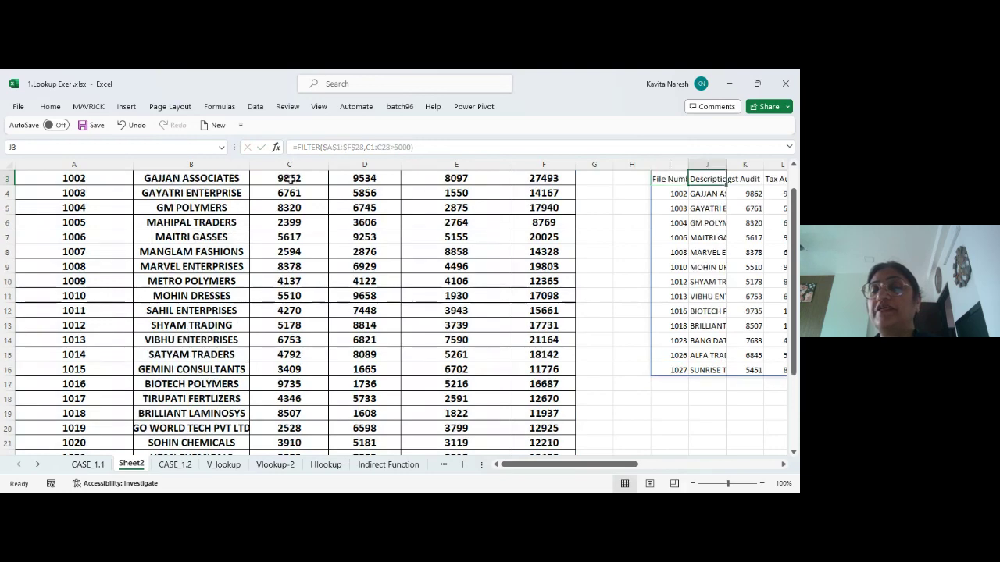
{"action": "key", "text": "Right"}
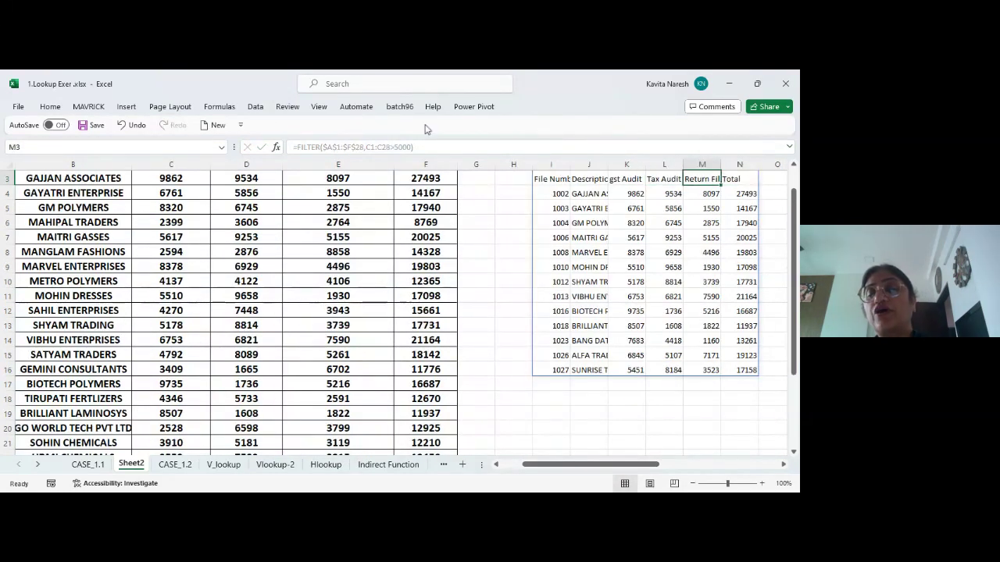
{"action": "double_click", "coordinate": [604, 164]}
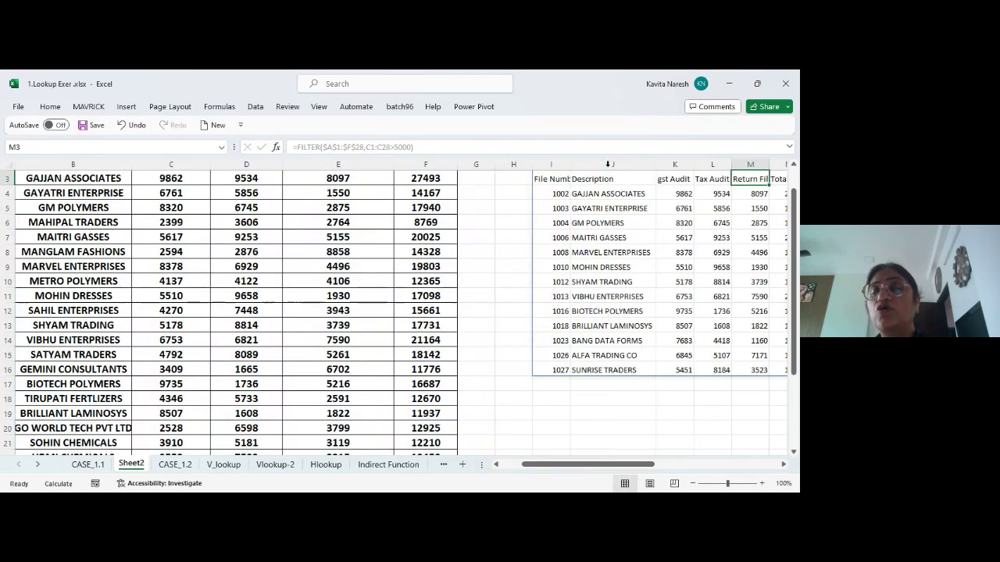
{"action": "double_click", "coordinate": [569, 164]}
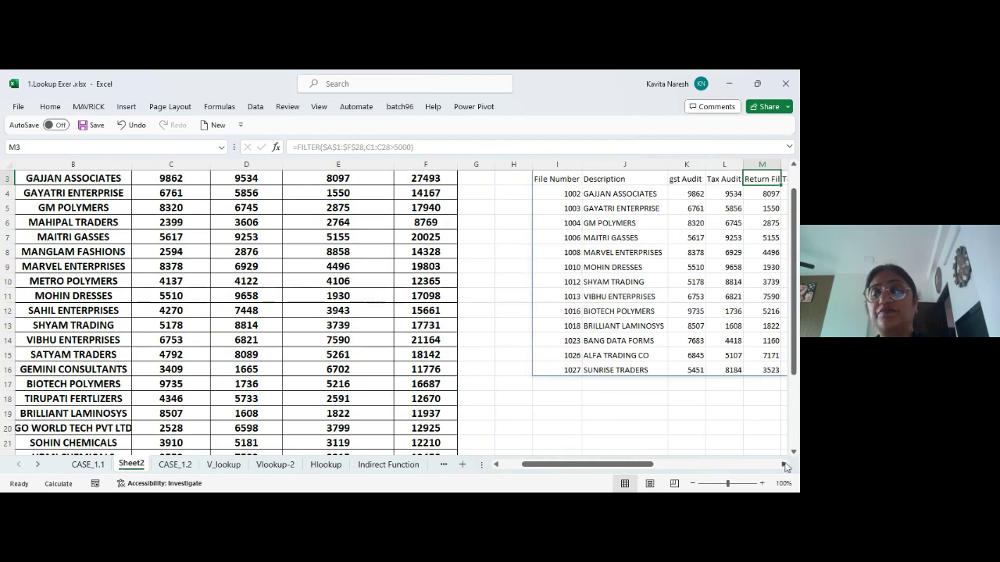
{"action": "scroll", "coordinate": [786, 469], "scroll_direction": "right", "scroll_amount": 1}
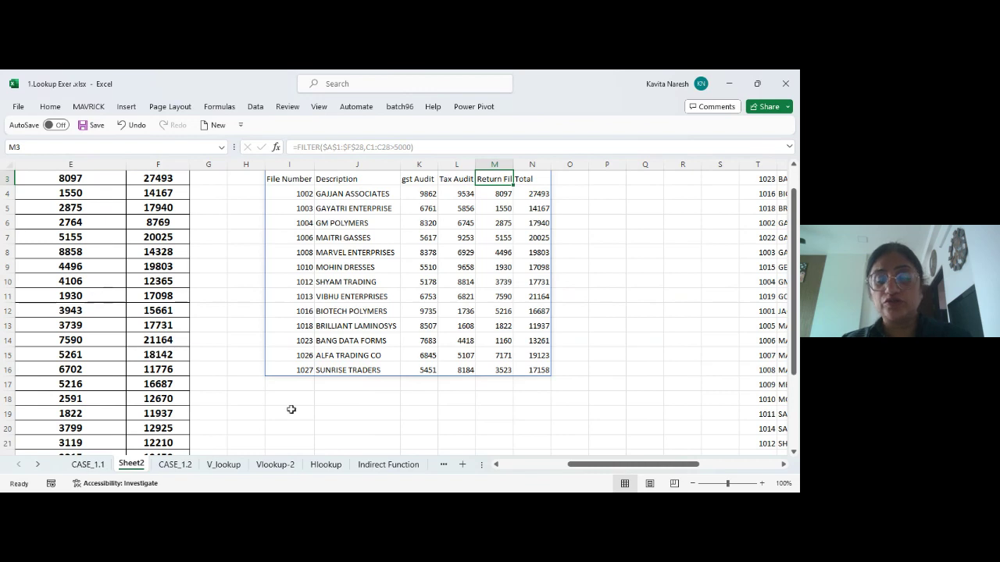
{"action": "left_click", "coordinate": [382, 407]}
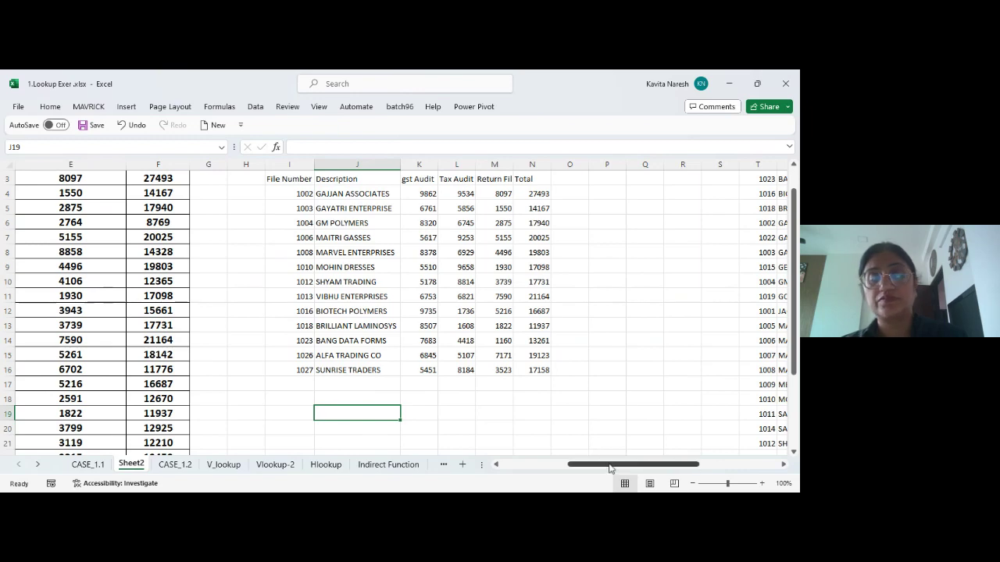
Copy the whole source table A1:F28 and add a new worksheet for it
{"action": "left_click_drag", "start_coordinate": [611, 468], "coordinate": [544, 467]}
{"action": "left_click", "coordinate": [82, 234]}
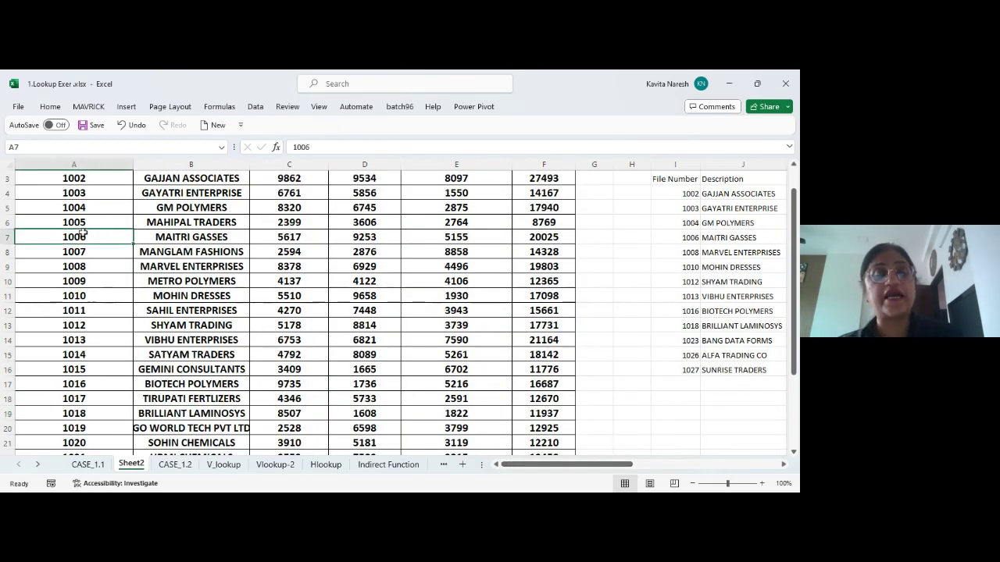
{"action": "key", "text": "ctrl+Home"}
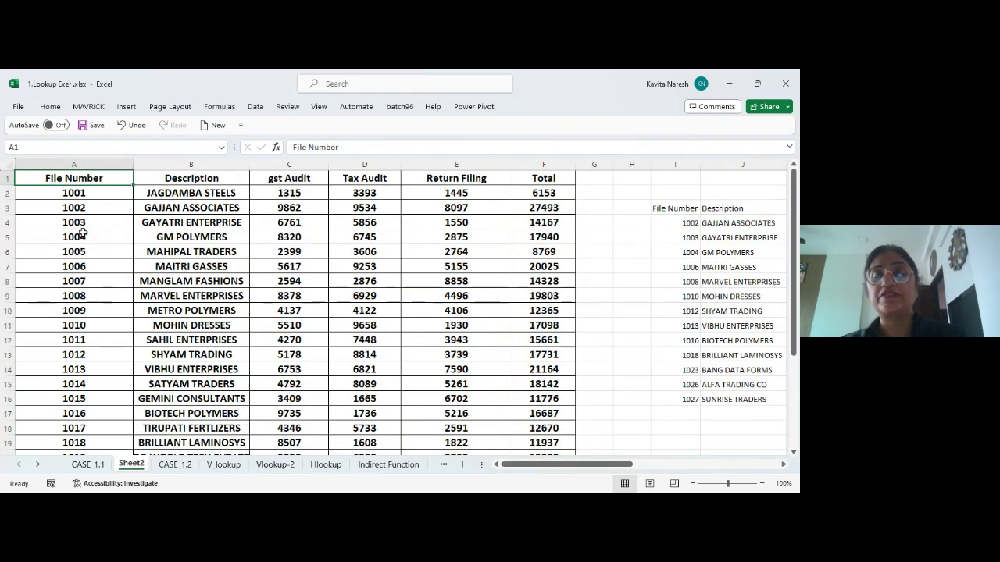
{"action": "key", "text": "ctrl+shift+Down"}
{"action": "key", "text": "ctrl+shift+Right"}
{"action": "key", "text": "ctrl+c"}
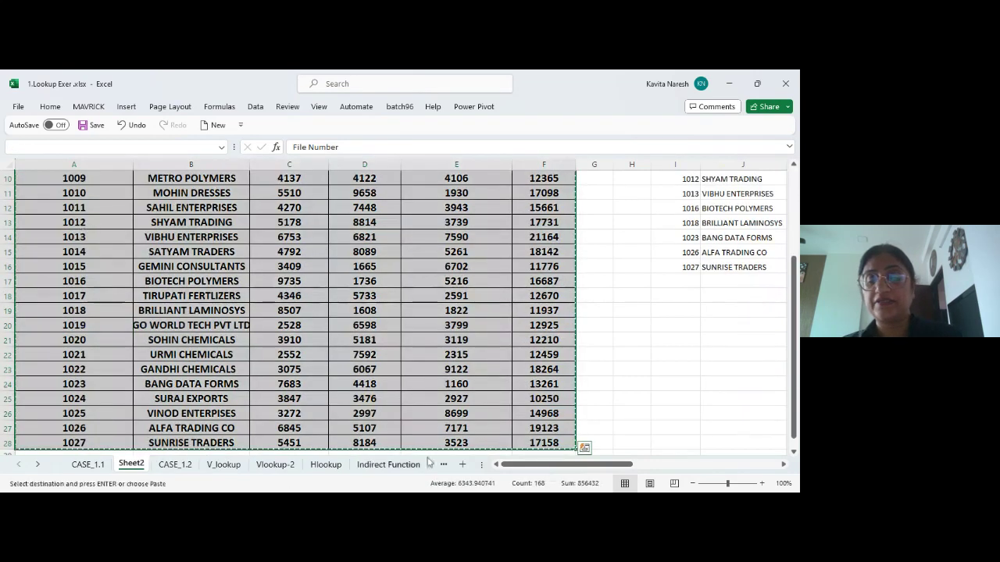
{"action": "left_click", "coordinate": [464, 464]}
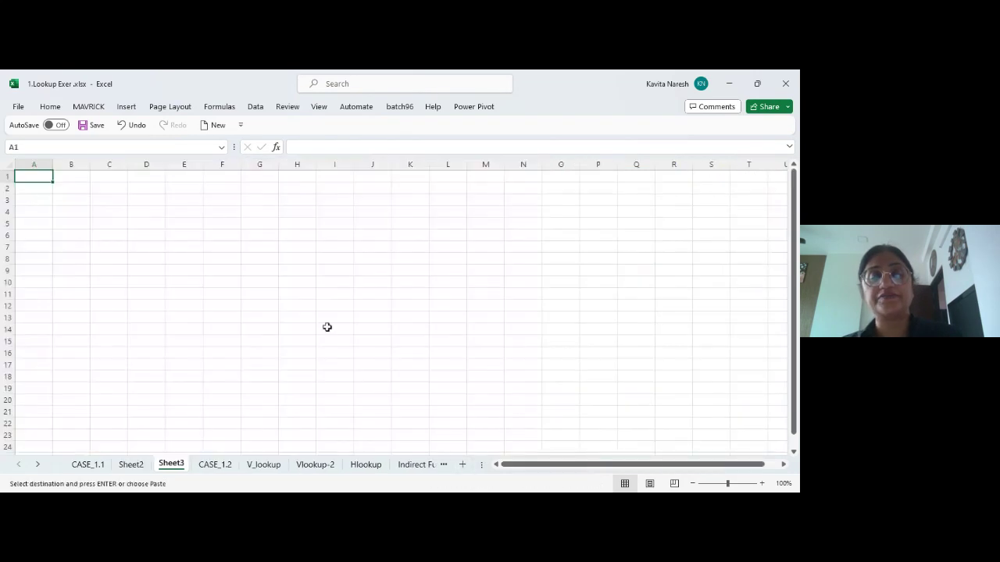
Try pasting the copied table transposed at F5 of the new sheet, and undo the paste
{"action": "left_click", "coordinate": [234, 221]}
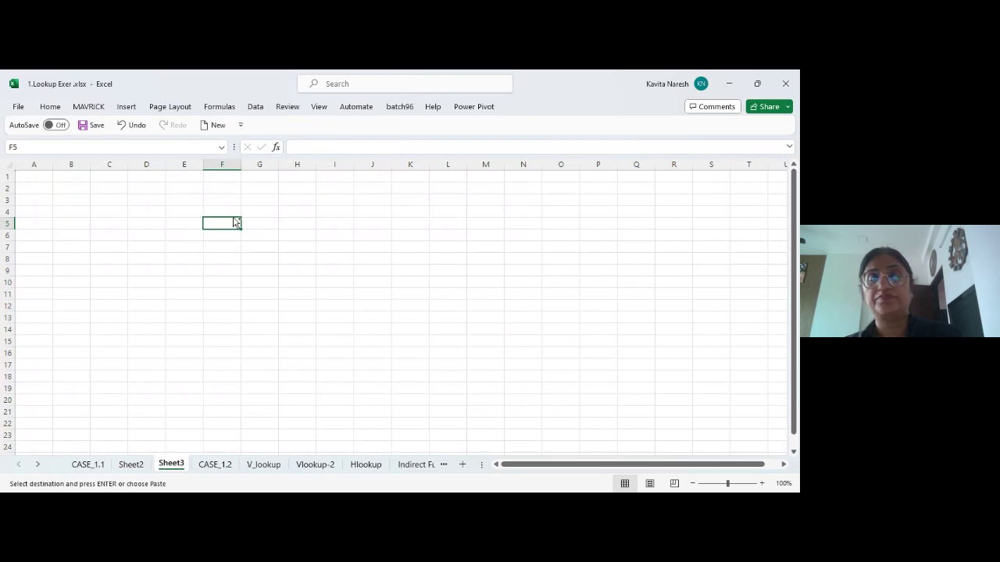
{"action": "key", "text": "ctrl+v"}
{"action": "left_click", "coordinate": [451, 449]}
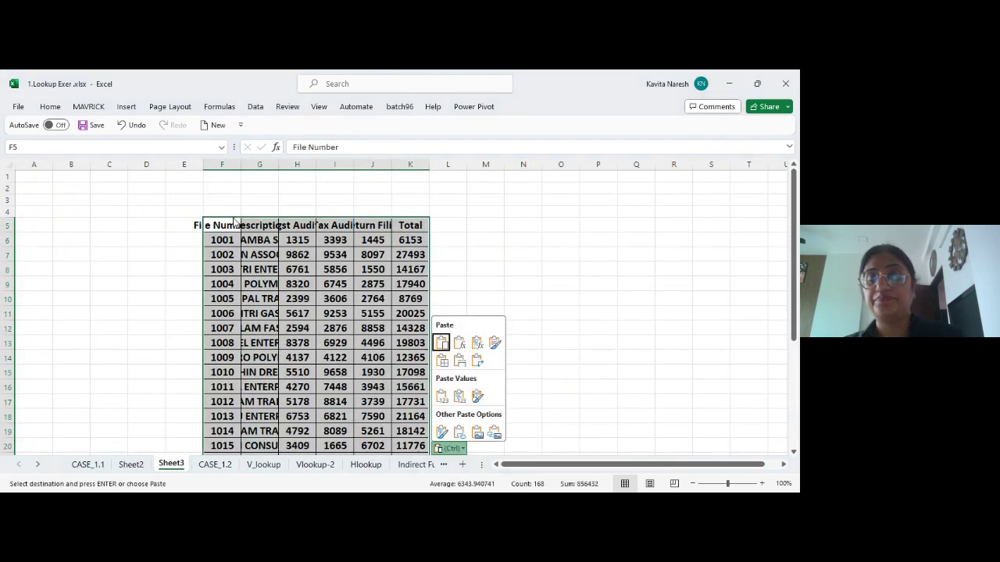
{"action": "left_click", "coordinate": [477, 362]}
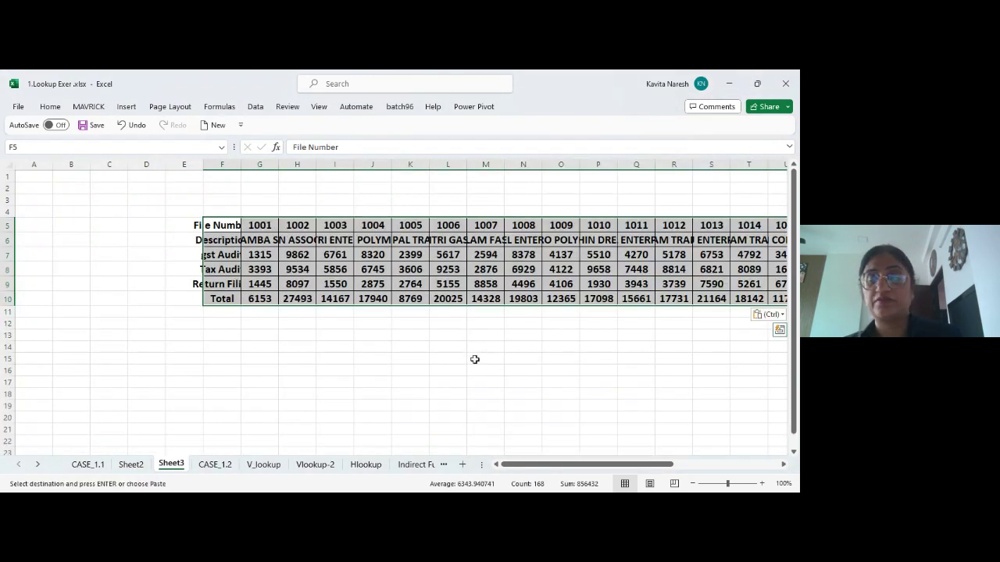
{"action": "key", "text": "ctrl+z"}
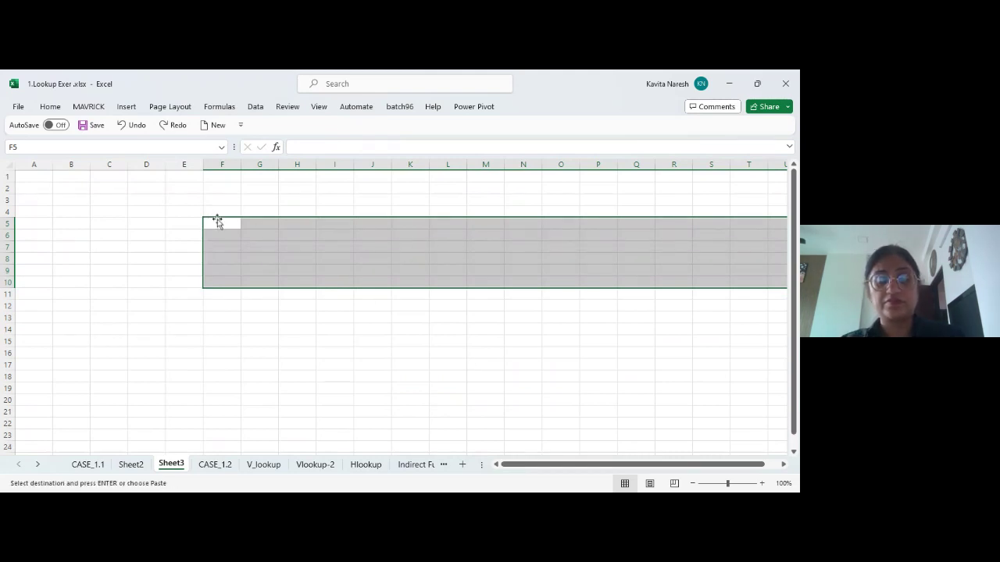
Paste the copied table at F5 of the new sheet, keeping the source column widths
{"action": "key", "text": "ctrl+v"}
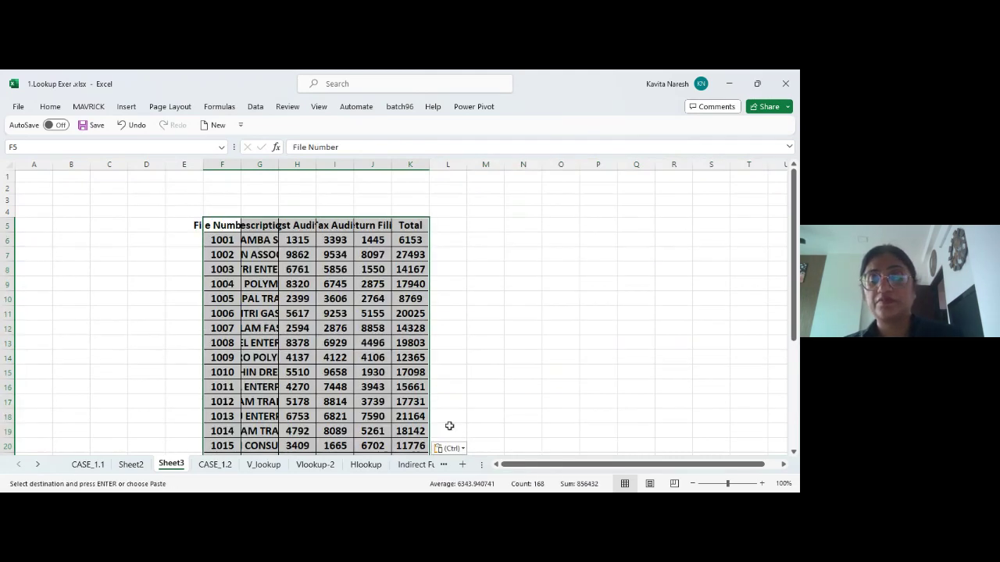
{"action": "left_click", "coordinate": [457, 450]}
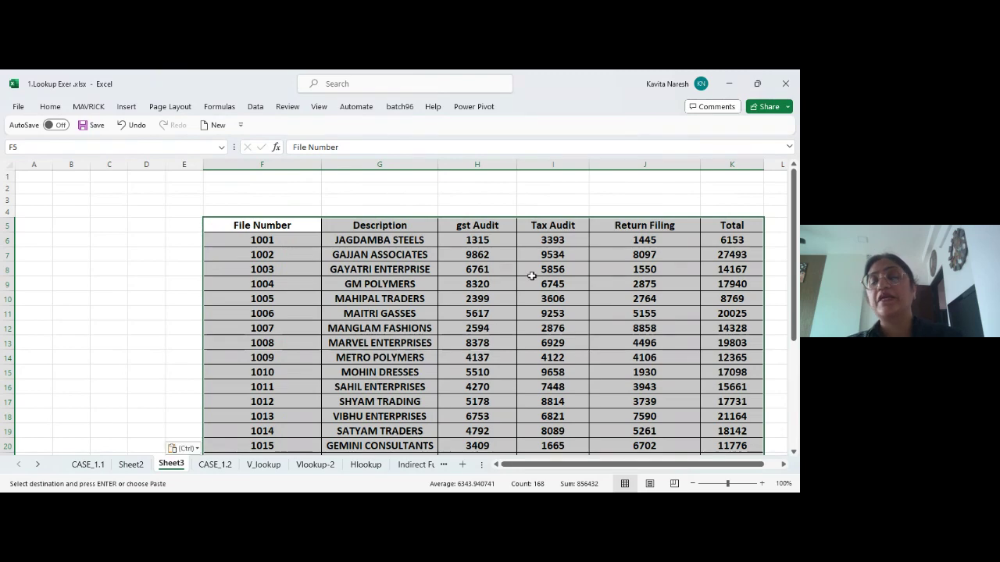
Look over the pasted table from its header row down to the last record
{"action": "left_click", "coordinate": [527, 261]}
{"action": "key", "text": "Right"}
{"action": "key", "text": "Right"}
{"action": "key", "text": "Up"}
{"action": "key", "text": "Up"}
{"action": "key", "text": "Left"}
{"action": "key", "text": "Left"}
{"action": "key", "text": "Left"}
{"action": "key", "text": "Left"}
{"action": "key", "text": "Left"}
{"action": "key", "text": "Left"}
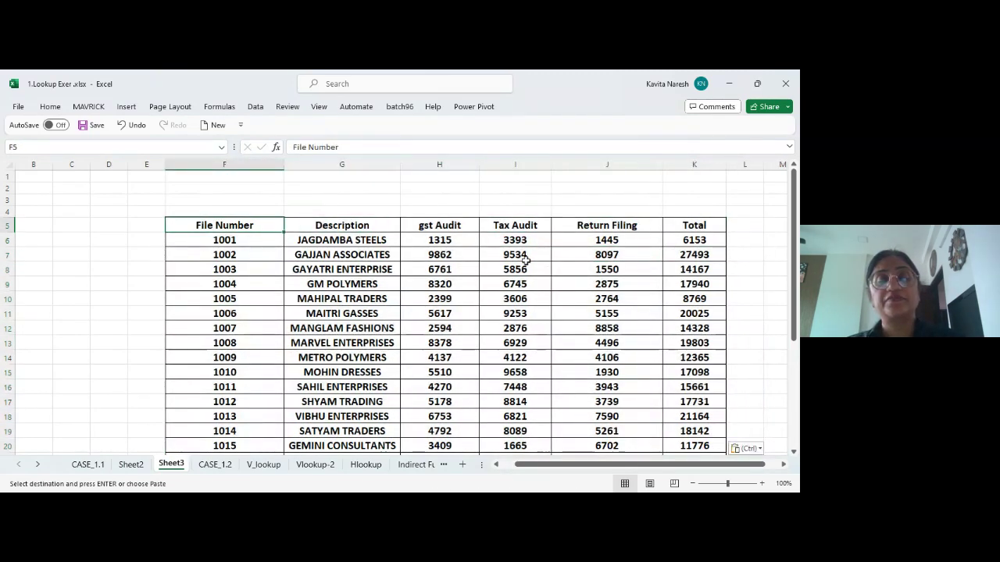
{"action": "key", "text": "ctrl+Down"}
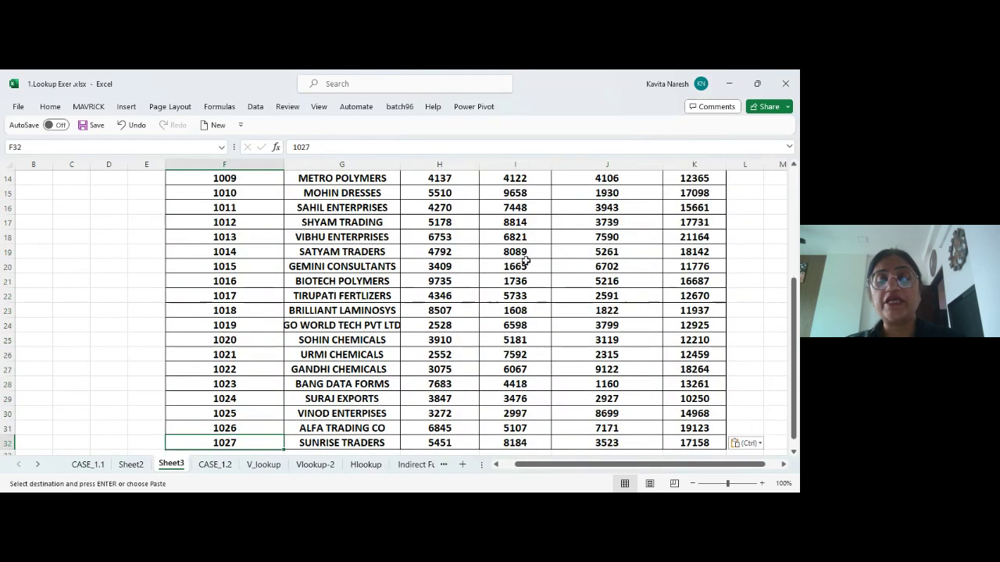
{"action": "key", "text": "Down"}
{"action": "key", "text": "Down"}
{"action": "key", "text": "Down"}
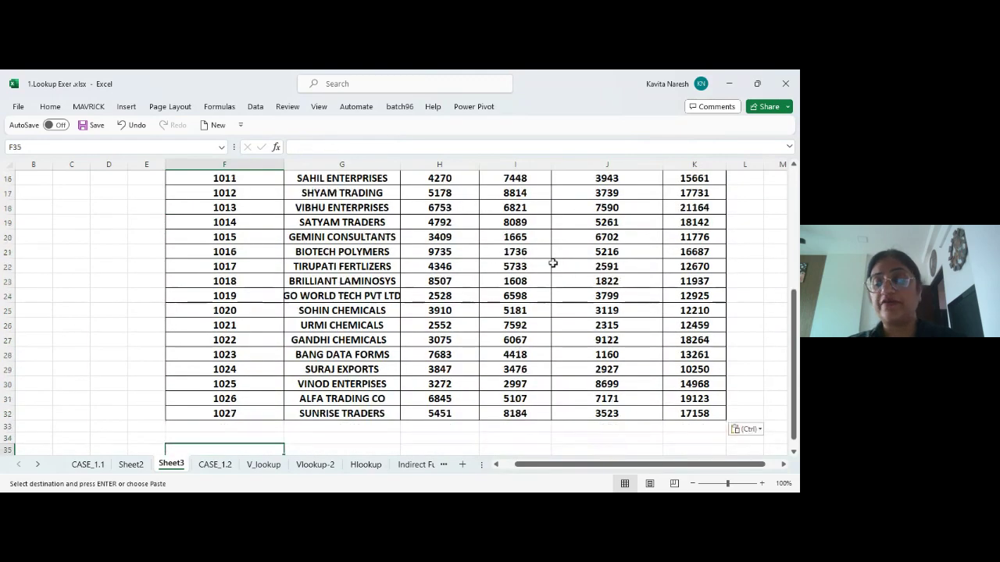
{"action": "right_click", "coordinate": [451, 486]}
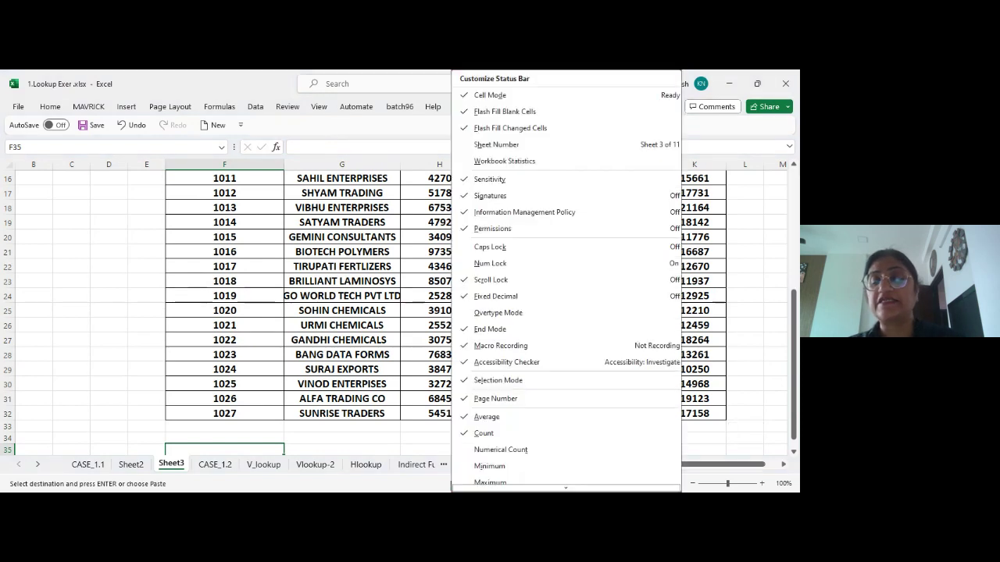
{"action": "left_click", "coordinate": [414, 431]}
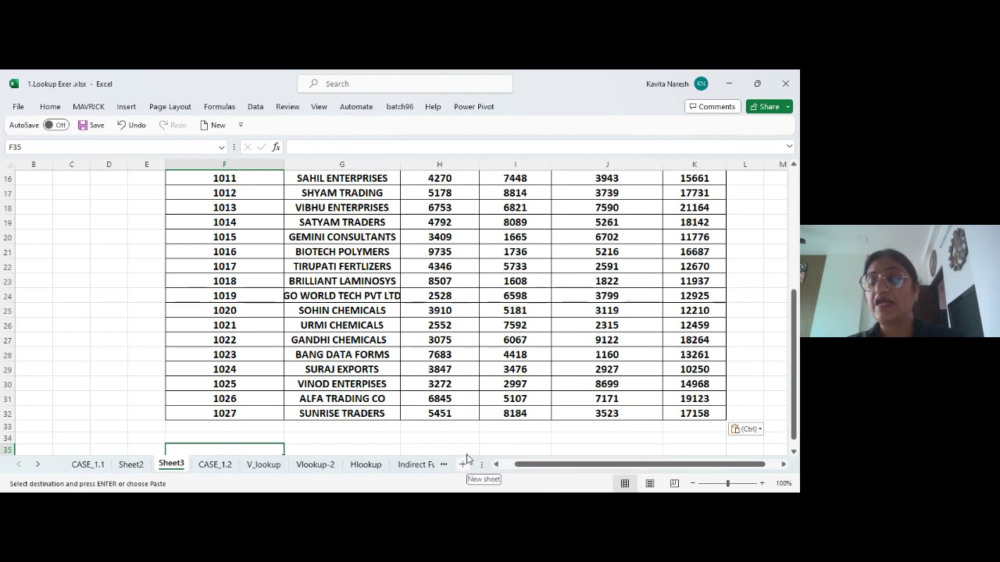
Return to the File Number header in F5 and review that column by selecting it down to its last entry
{"action": "left_click", "coordinate": [241, 331]}
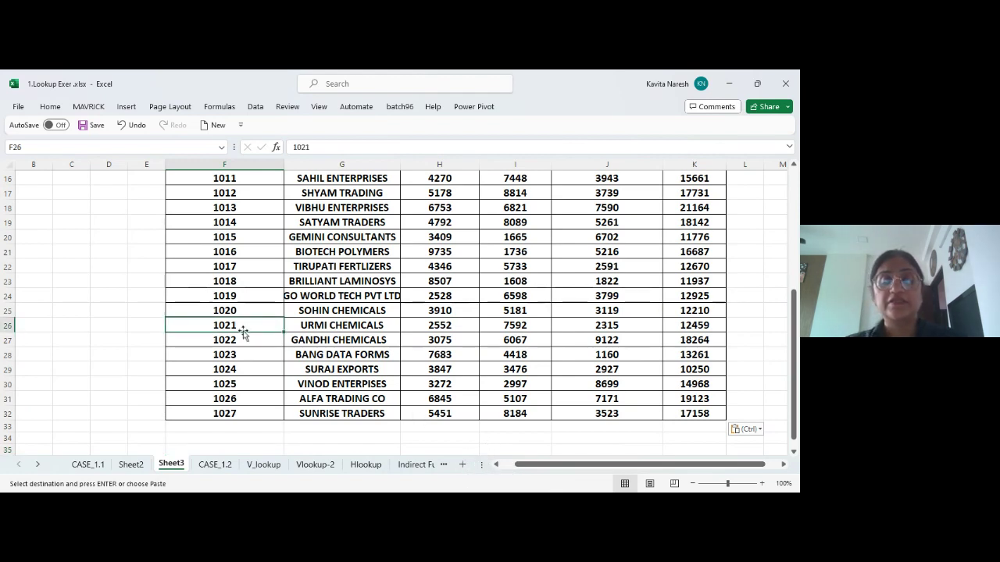
{"action": "key", "text": "Up"}
{"action": "key", "text": "Up"}
{"action": "key", "text": "Up"}
{"action": "key", "text": "Up"}
{"action": "key", "text": "Up"}
{"action": "key", "text": "Up"}
{"action": "key", "text": "Up"}
{"action": "key", "text": "Up"}
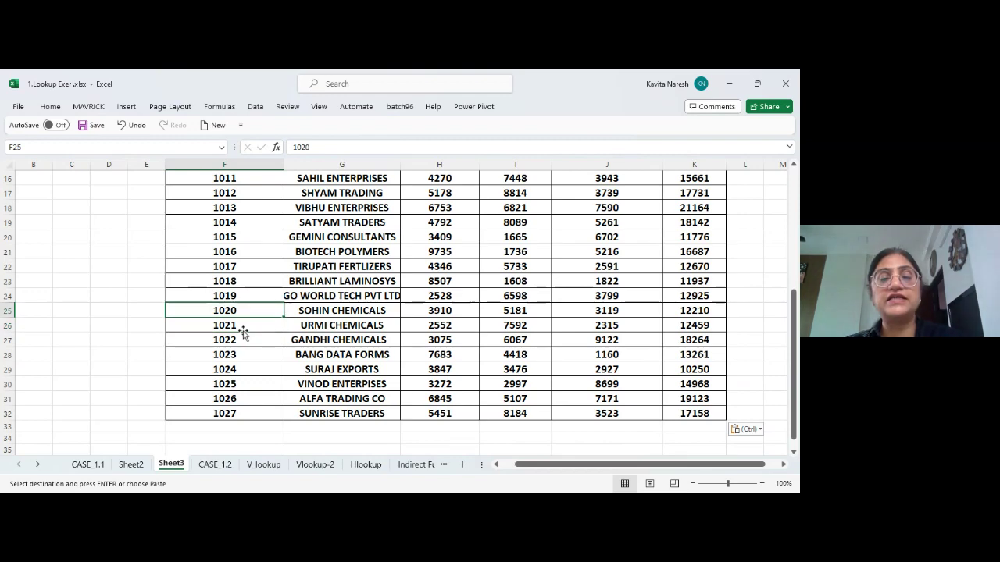
{"action": "key", "text": "Up"}
{"action": "key", "text": "Up"}
{"action": "key", "text": "Up"}
{"action": "key", "text": "Up"}
{"action": "key", "text": "Up"}
{"action": "key", "text": "Up"}
{"action": "key", "text": "Up"}
{"action": "key", "text": "Up"}
{"action": "key", "text": "Up"}
{"action": "key", "text": "Up"}
{"action": "key", "text": "Up"}
{"action": "key", "text": "Up"}
{"action": "key", "text": "Up"}
{"action": "key", "text": "Up"}
{"action": "key", "text": "Down"}
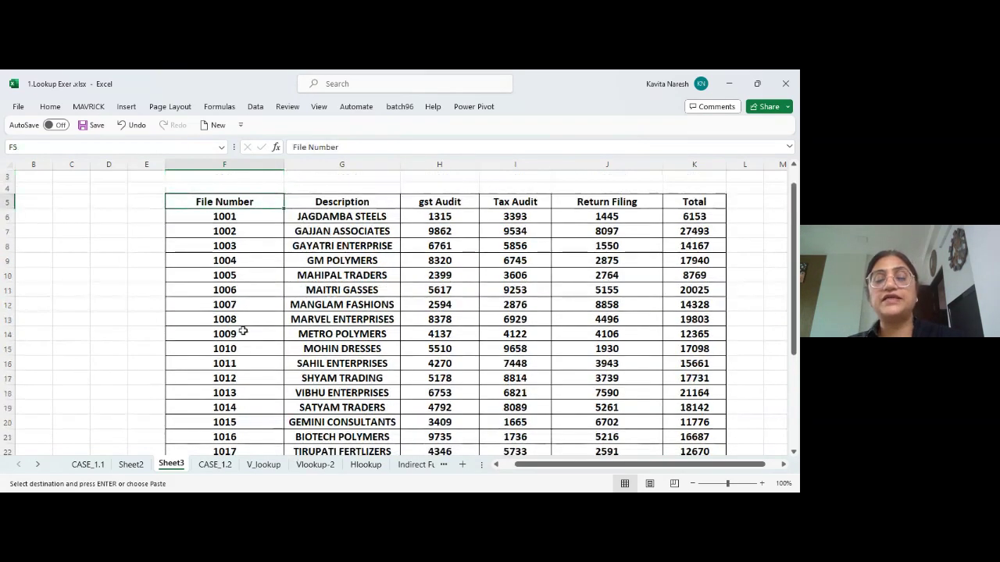
{"action": "key", "text": "ctrl+shift+Down"}
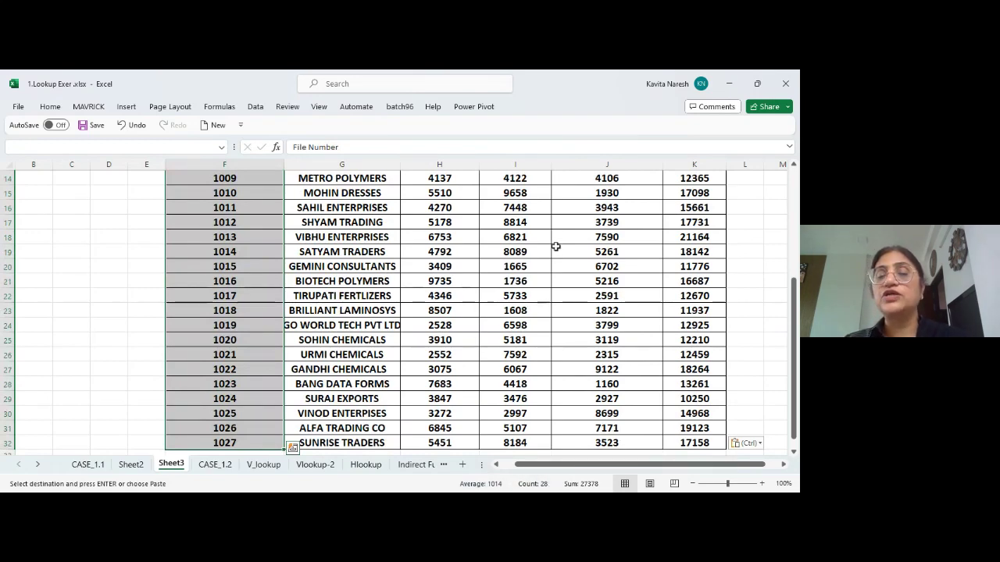
{"action": "scroll", "coordinate": [561, 149], "scroll_direction": "up", "scroll_amount": 3}
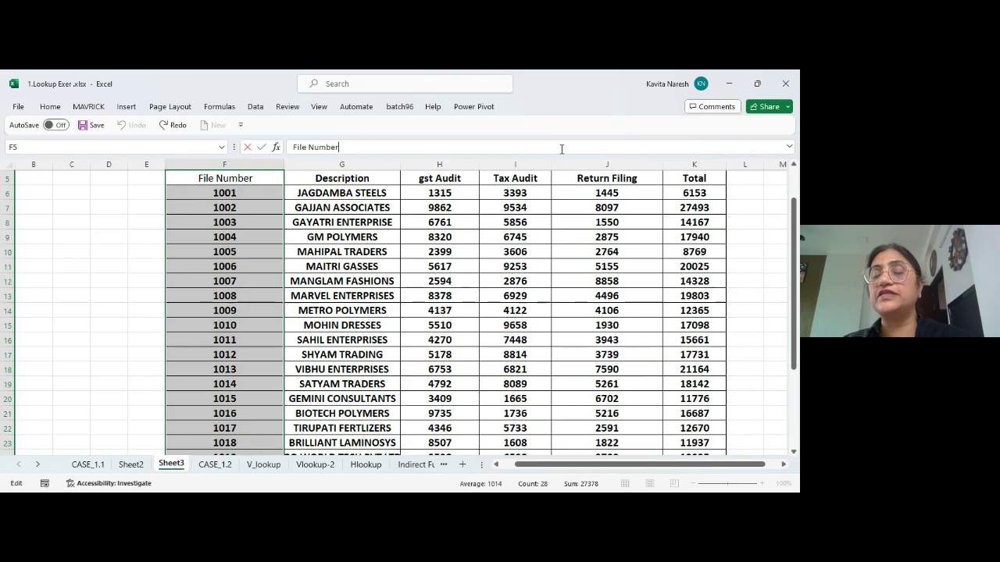
{"action": "left_click", "coordinate": [546, 207]}
{"action": "key", "text": "Escape"}
{"action": "key", "text": "Right"}
{"action": "key", "text": "Right"}
{"action": "key", "text": "Right"}
{"action": "key", "text": "Right"}
{"action": "key", "text": "Right"}
{"action": "key", "text": "Right"}
{"action": "scroll", "coordinate": [546, 207], "scroll_direction": "right", "scroll_amount": 1}
{"action": "key", "text": "Left"}
{"action": "type", "text": "=sort"}
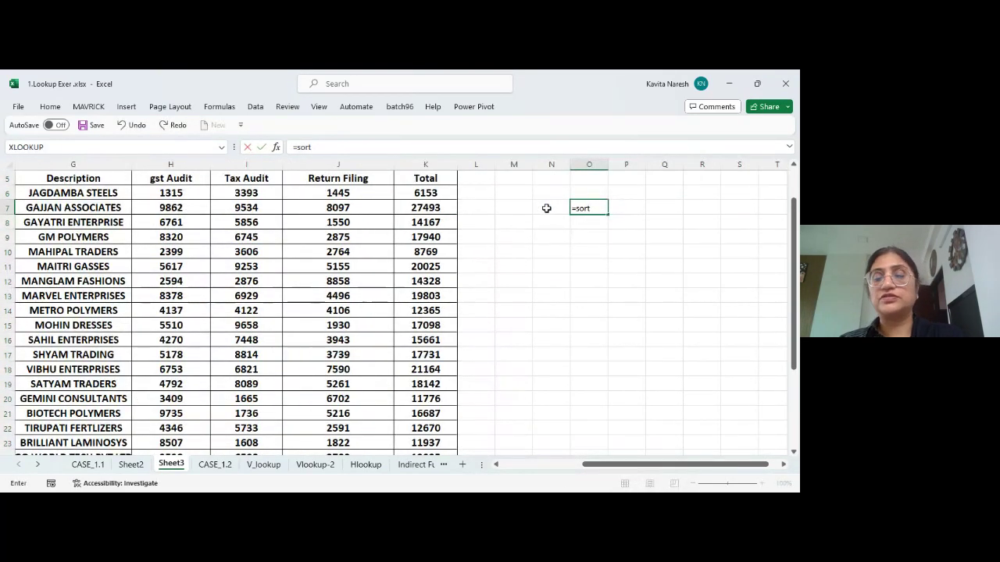
{"action": "key", "text": "Escape"}
{"action": "key", "text": "Up"}
{"action": "key", "text": "Up"}
{"action": "type", "text": "="}
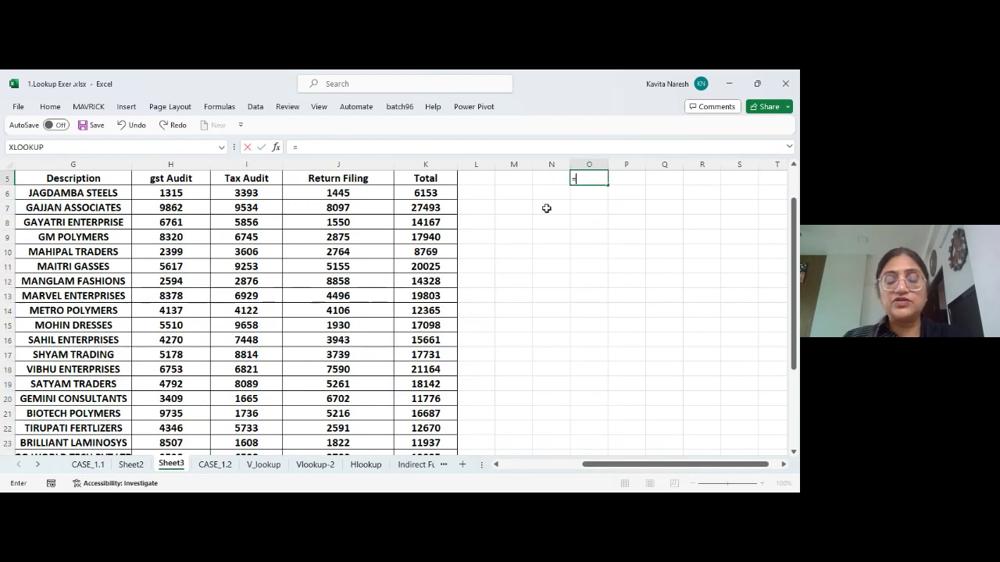
{"action": "key", "text": "BackSpace"}
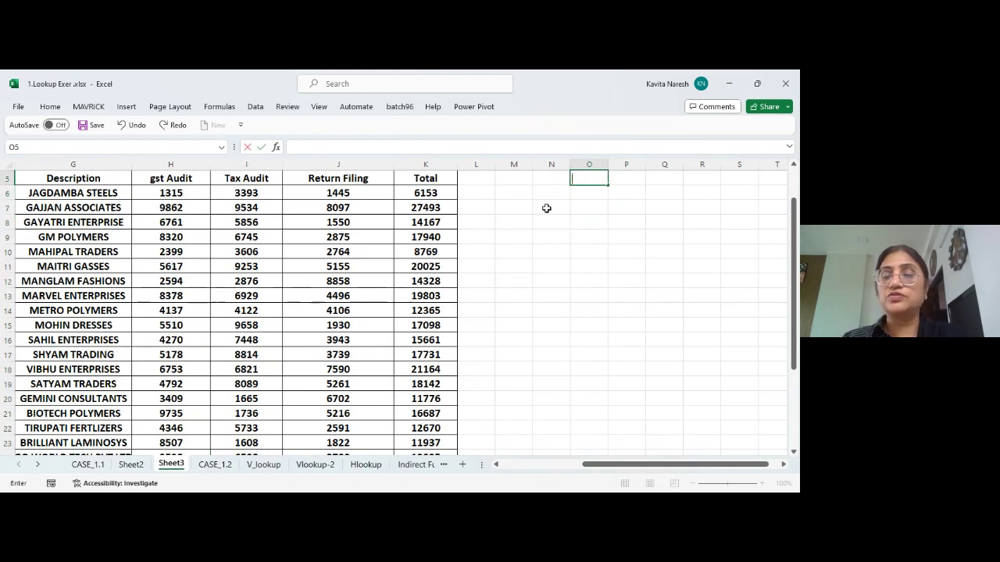
Start a SORT formula in O6 with the table's data rows F6:K32 as the array
{"action": "key", "text": "Return"}
{"action": "type", "text": "=sor"}
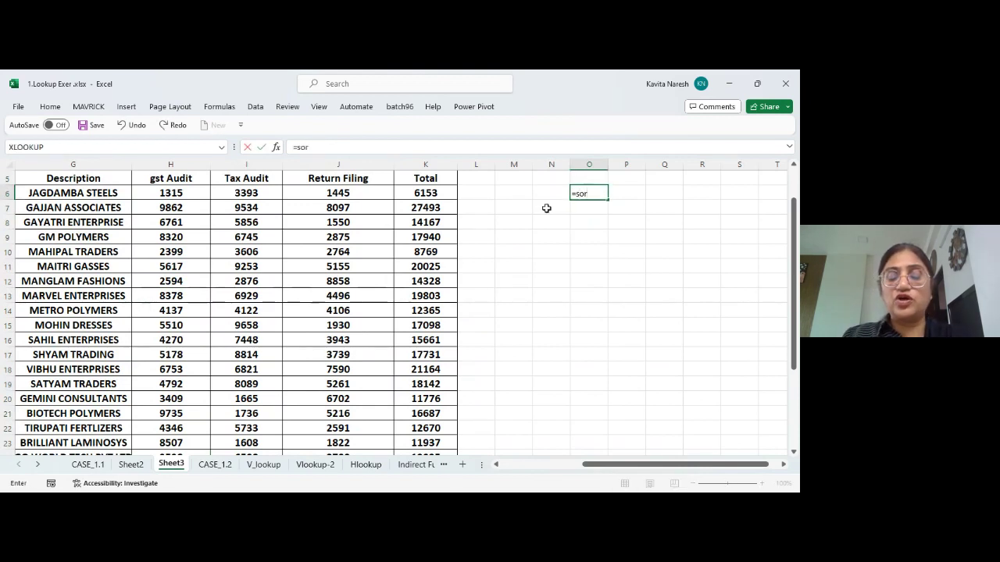
{"action": "type", "text": "t("}
{"action": "key", "text": "Left"}
{"action": "key", "text": "Left"}
{"action": "key", "text": "Left"}
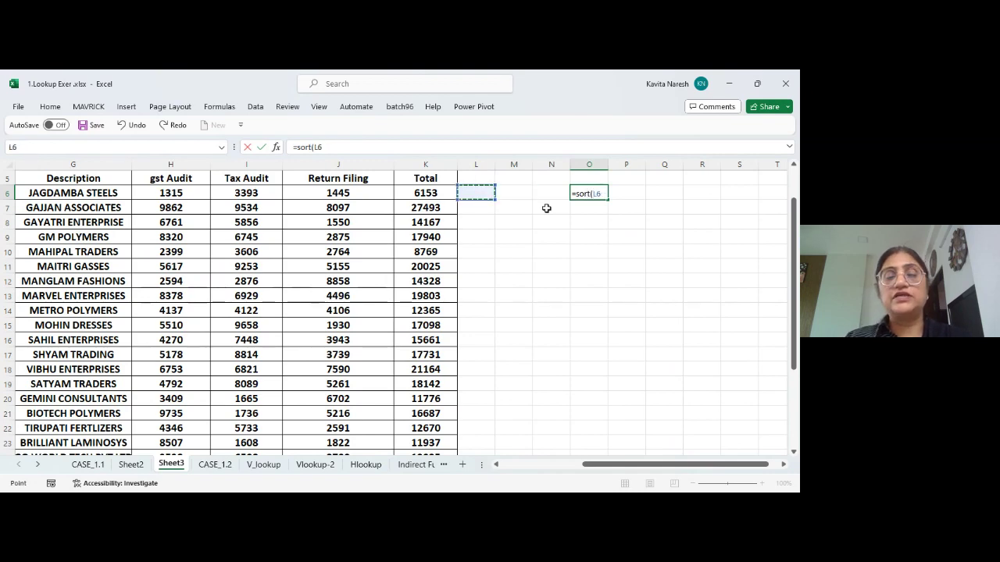
{"action": "key", "text": "Left"}
{"action": "key", "text": "Left"}
{"action": "key", "text": "Left"}
{"action": "key", "text": "Left"}
{"action": "key", "text": "Left"}
{"action": "key", "text": "Left"}
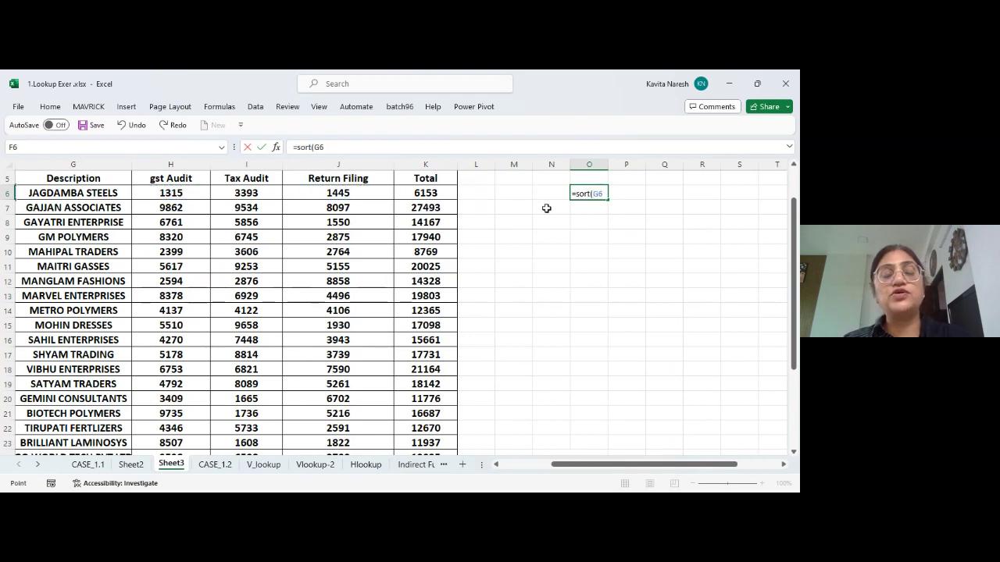
{"action": "key", "text": "Left"}
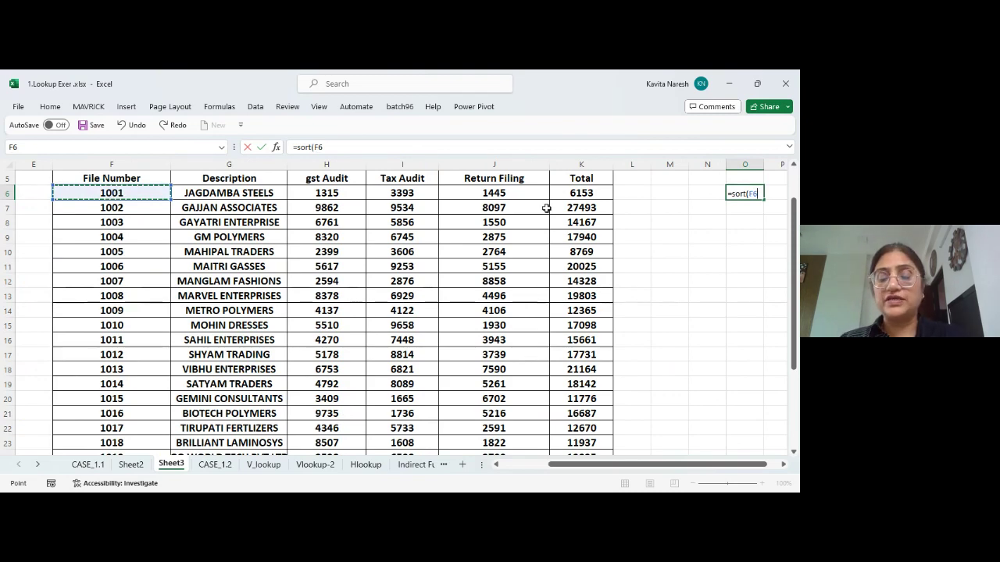
{"action": "key", "text": "ctrl+shift+Down"}
{"action": "key", "text": "ctrl+shift+Right"}
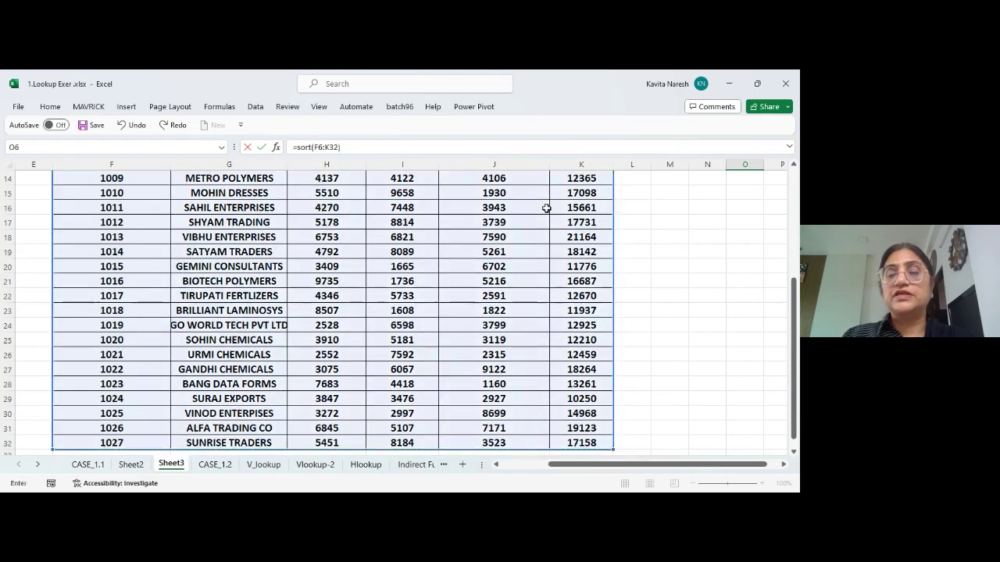
{"action": "key", "text": "BackSpace"}
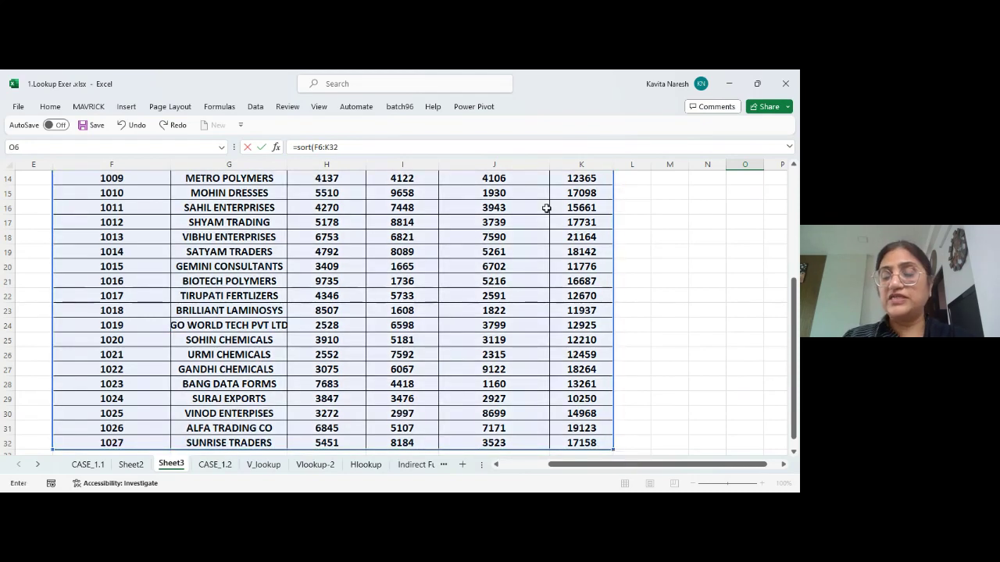
Complete the SORT formula in O6 with sort index 2 for Description and sort order 1 for ascending
{"action": "type", "text": ","}
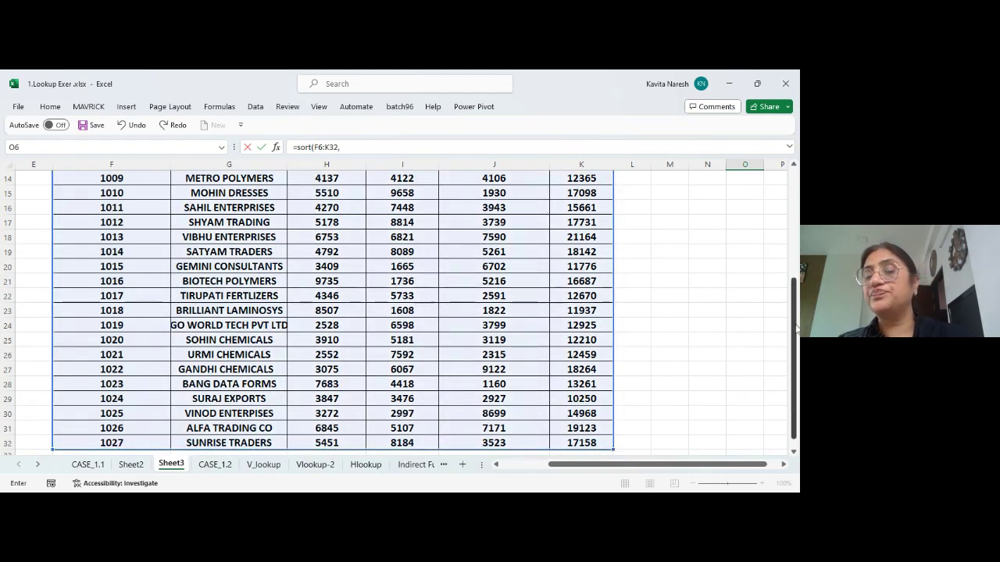
{"action": "scroll", "coordinate": [795, 333], "scroll_direction": "up", "scroll_amount": 5}
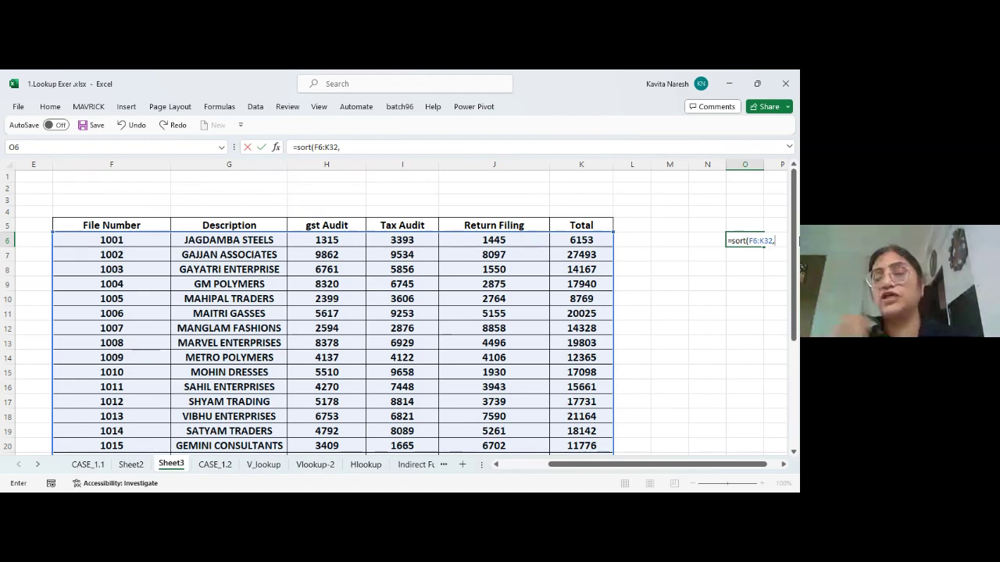
{"action": "type", "text": "2,"}
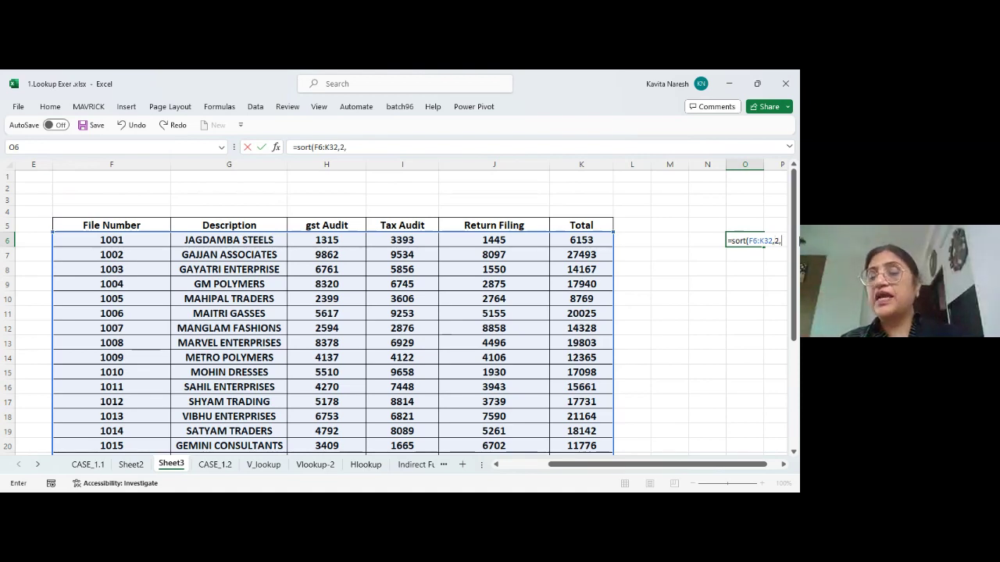
{"action": "type", "text": "1"}
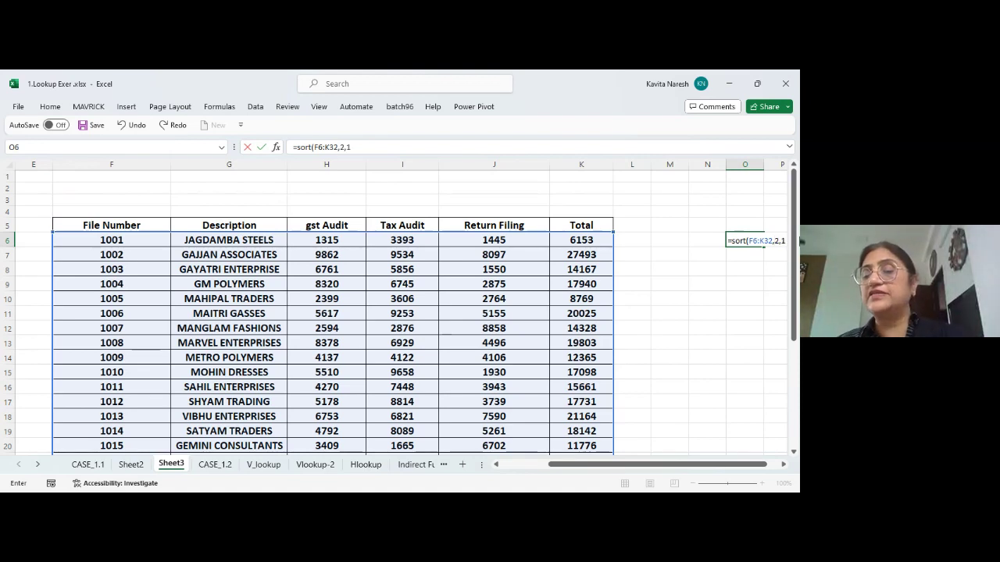
{"action": "type", "text": ","}
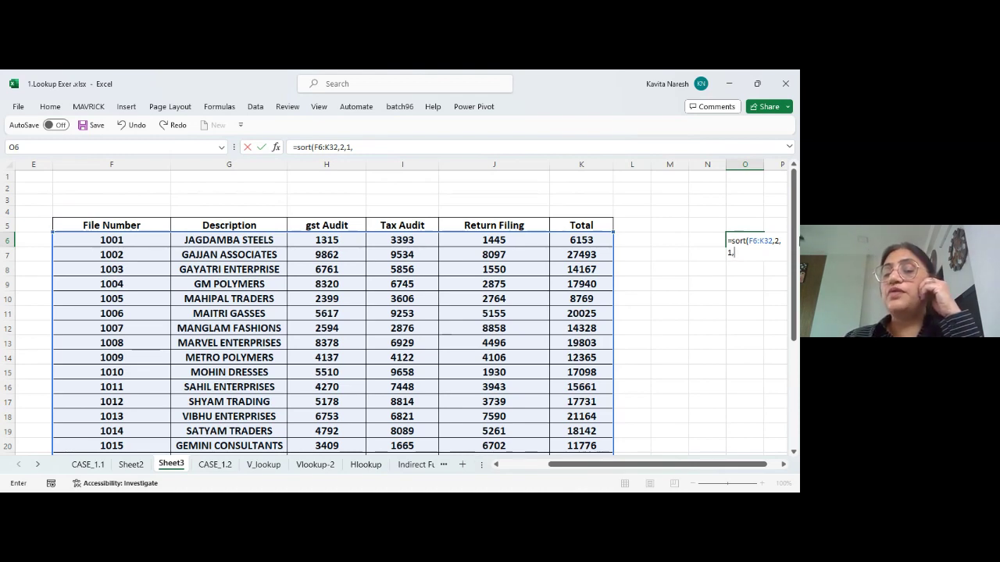
{"action": "key", "text": "BackSpace"}
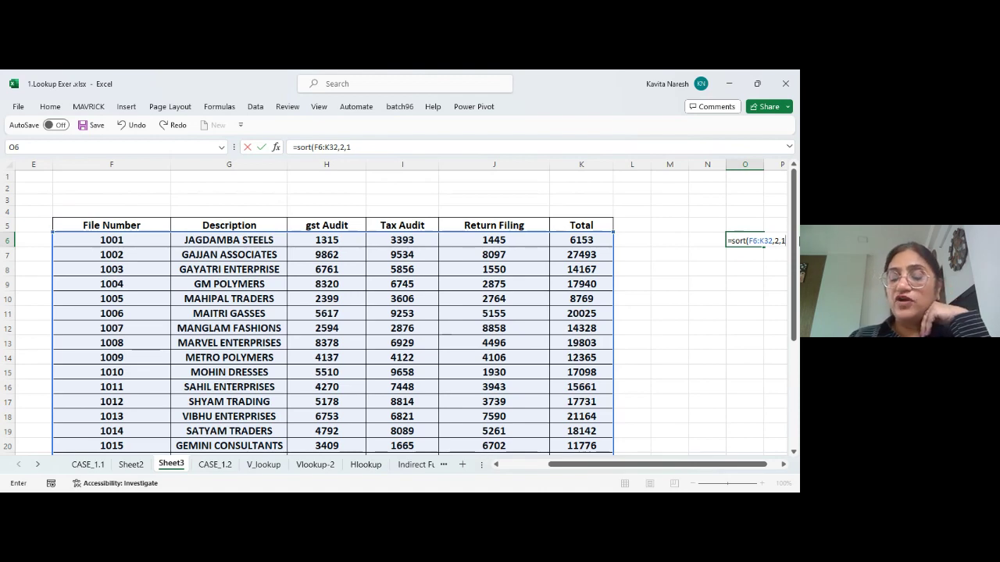
{"action": "type", "text": ")"}
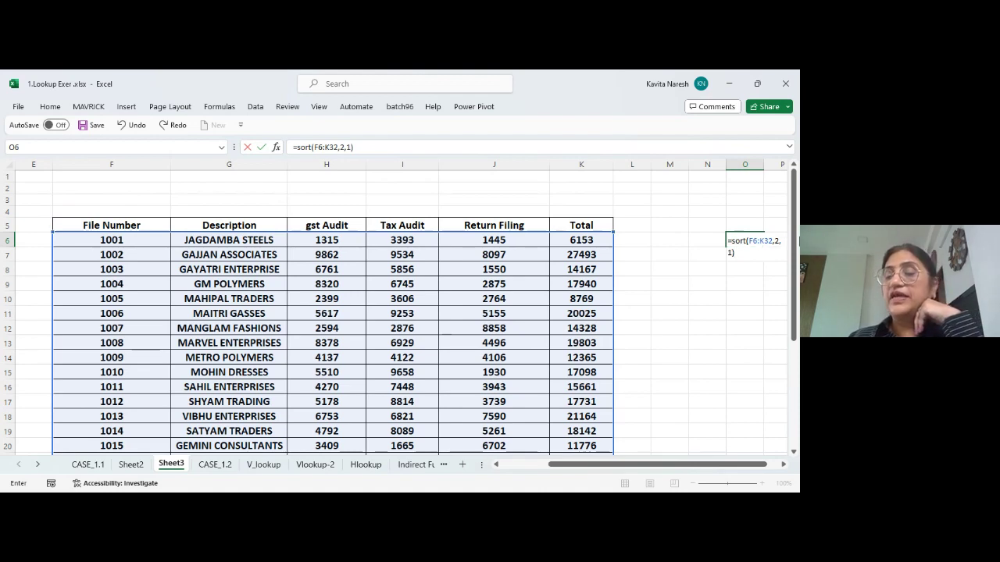
{"action": "key", "text": "ctrl+Return"}
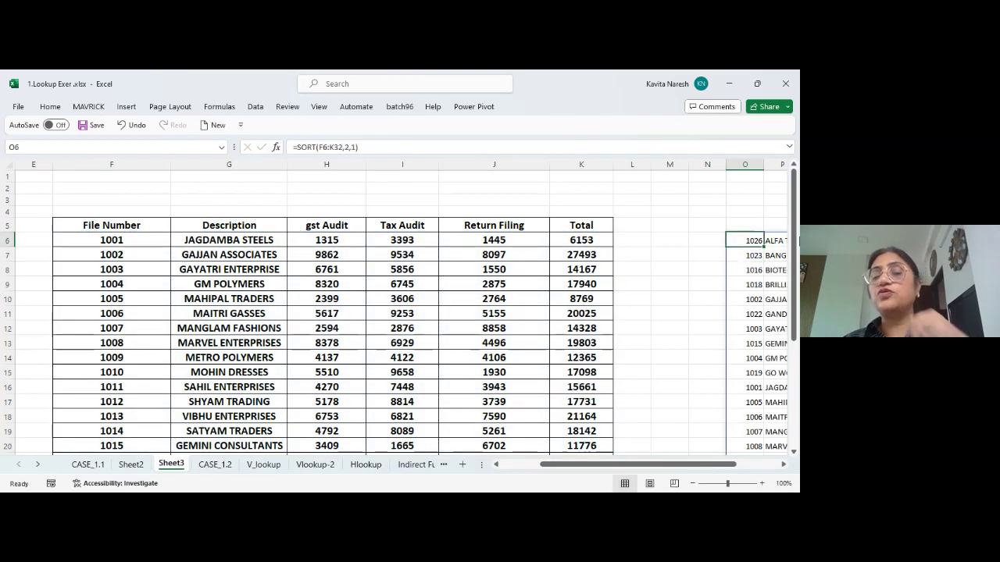
Look over the sorted output from O6 down to its last row
{"action": "scroll", "coordinate": [391, 313], "scroll_direction": "right", "scroll_amount": 3}
{"action": "key", "text": "ctrl+shift+Down"}
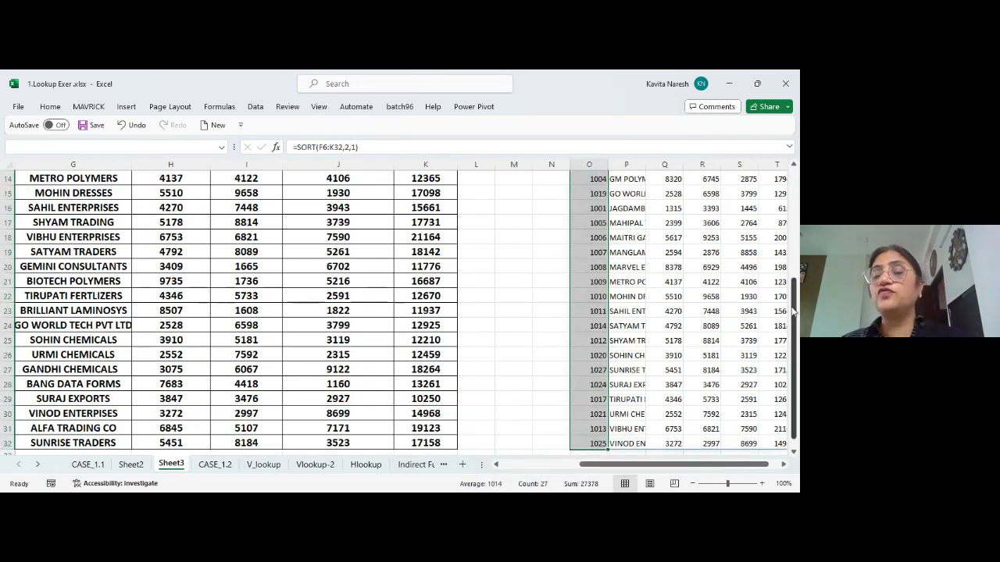
{"action": "mouse_move", "coordinate": [793, 311]}
{"action": "left_mouse_down"}
{"action": "mouse_move", "coordinate": [794, 227]}
{"action": "mouse_move", "coordinate": [795, 330]}
{"action": "mouse_move", "coordinate": [794, 219]}
{"action": "mouse_move", "coordinate": [795, 320]}
{"action": "left_mouse_up"}
{"action": "left_click", "coordinate": [390, 209]}
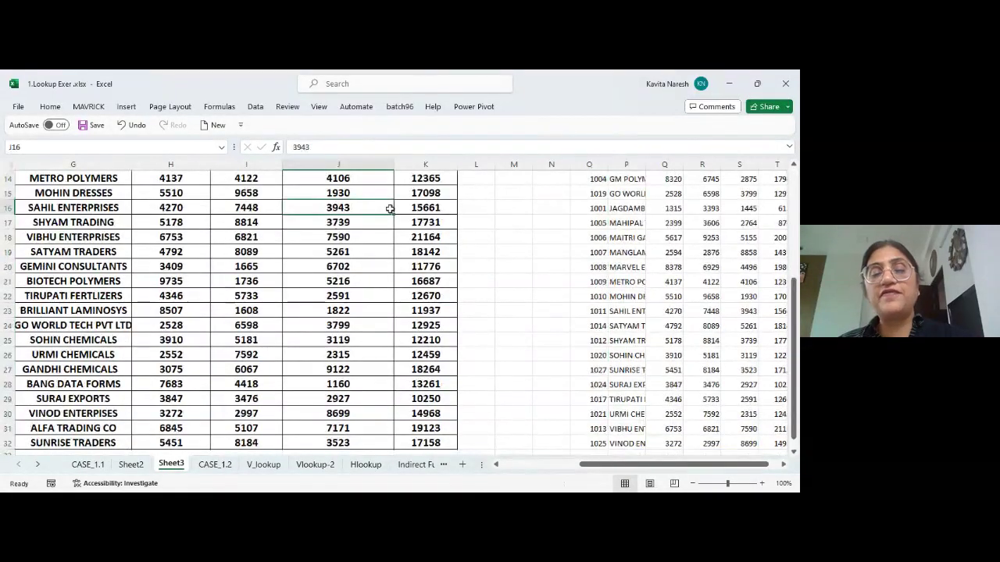
Copy the source table's header row F5:K5
{"action": "key", "text": "ctrl+Up"}
{"action": "key", "text": "ctrl+Up"}
{"action": "key", "text": "Left"}
{"action": "key", "text": "Left"}
{"action": "key", "text": "Left"}
{"action": "key", "text": "Left"}
{"action": "key", "text": "Left"}
{"action": "key", "text": "Down"}
{"action": "key", "text": "Down"}
{"action": "key", "text": "Down"}
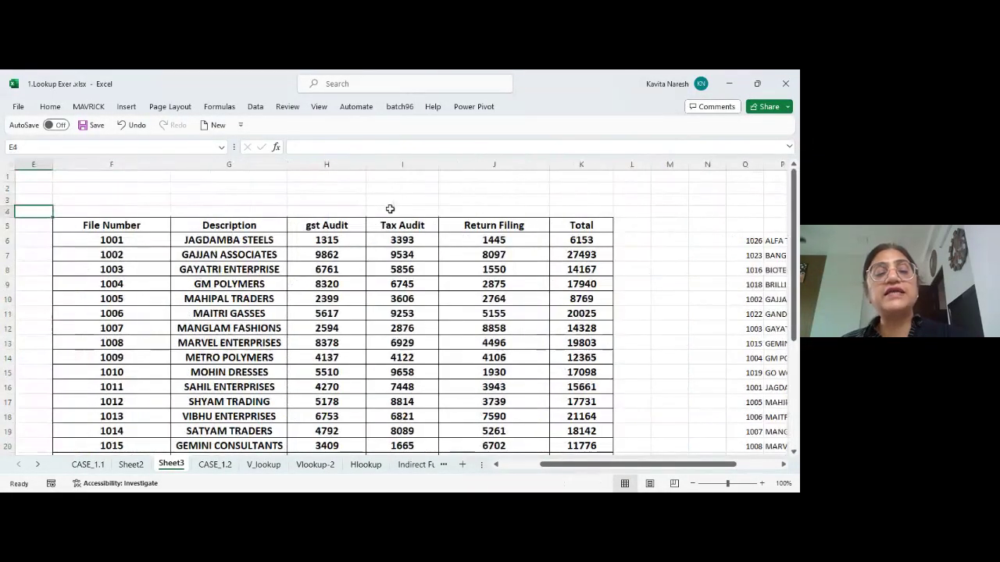
{"action": "key", "text": "Right"}
{"action": "key", "text": "Down"}
{"action": "key", "text": "ctrl+shift+Right"}
{"action": "key", "text": "ctrl+c"}
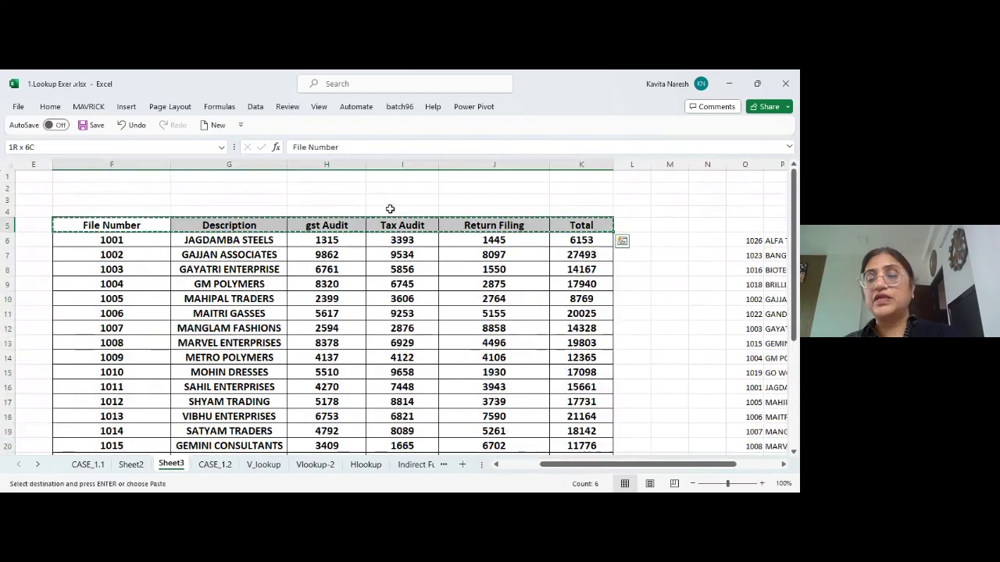
Paste the copied headers at O5, directly above the sorted output
{"action": "key", "text": "Right"}
{"action": "key", "text": "Right"}
{"action": "key", "text": "Right"}
{"action": "key", "text": "Right"}
{"action": "key", "text": "Right"}
{"action": "key", "text": "Right"}
{"action": "key", "text": "Right"}
{"action": "key", "text": "Right"}
{"action": "key", "text": "Right"}
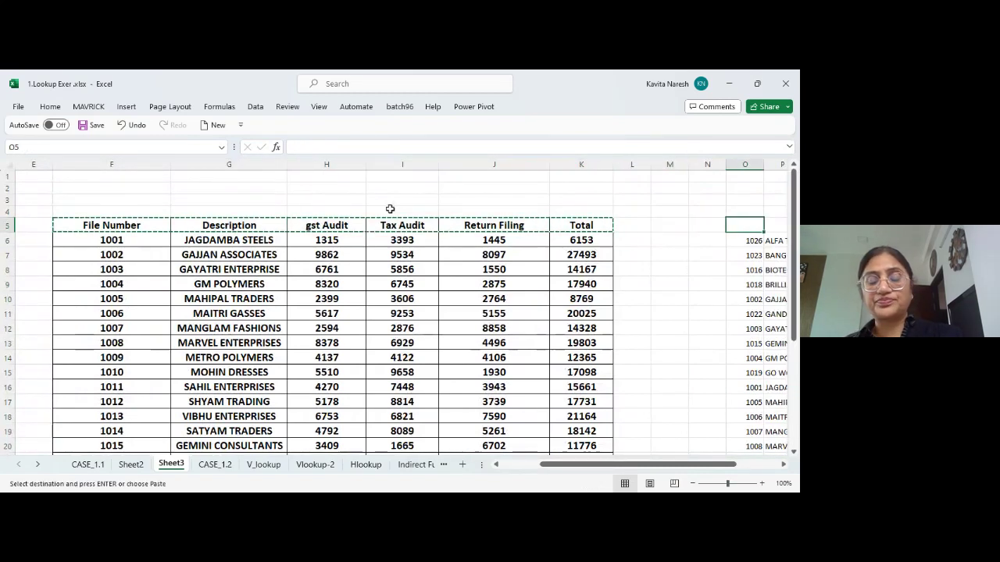
{"action": "key", "text": "ctrl+v"}
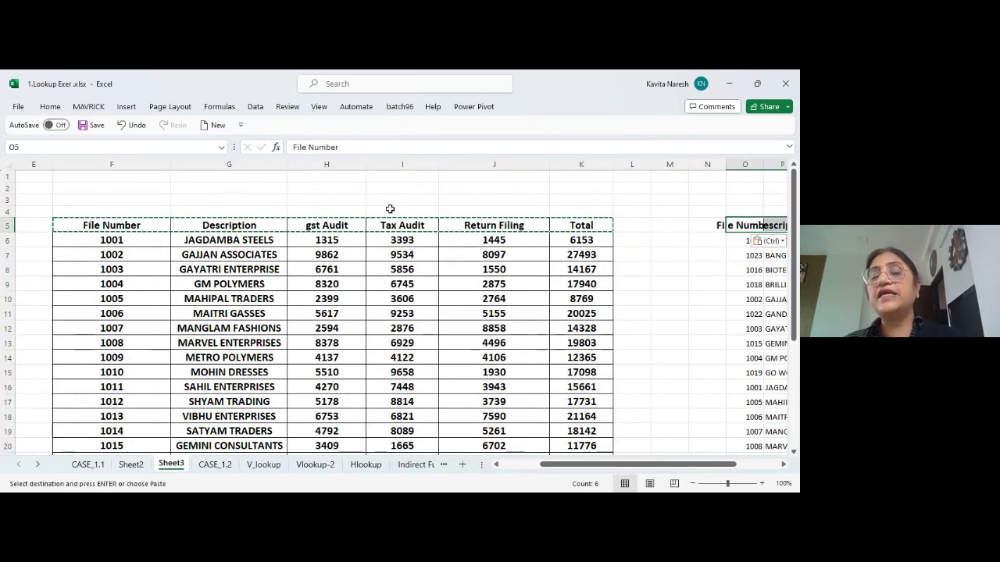
Widen column O to fit its File Number header above the sorted output
{"action": "key", "text": "Right"}
{"action": "key", "text": "Right"}
{"action": "key", "text": "Right"}
{"action": "key", "text": "Right"}
{"action": "key", "text": "Right"}
{"action": "key", "text": "Left"}
{"action": "key", "text": "Left"}
{"action": "key", "text": "Left"}
{"action": "key", "text": "Left"}
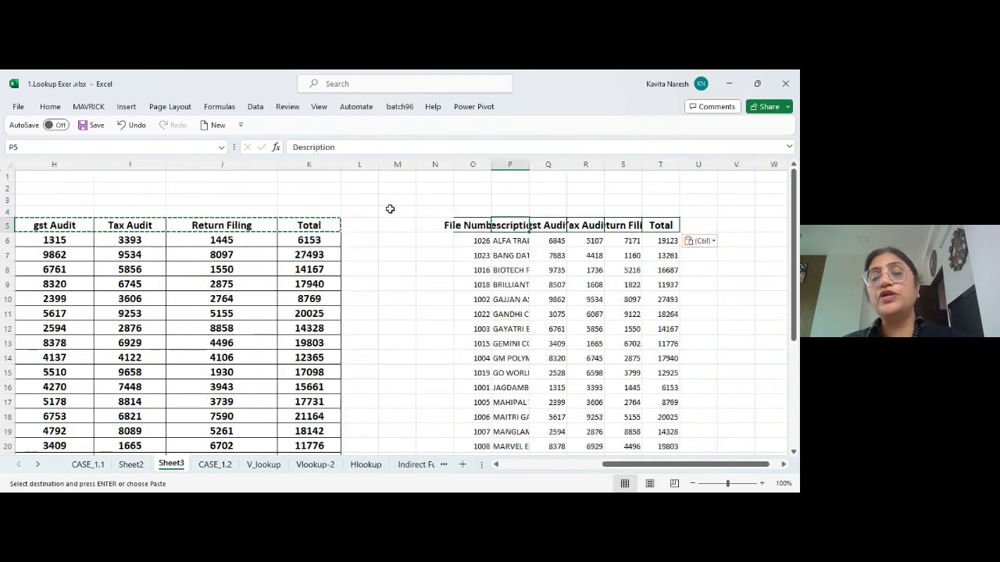
{"action": "double_click", "coordinate": [489, 168]}
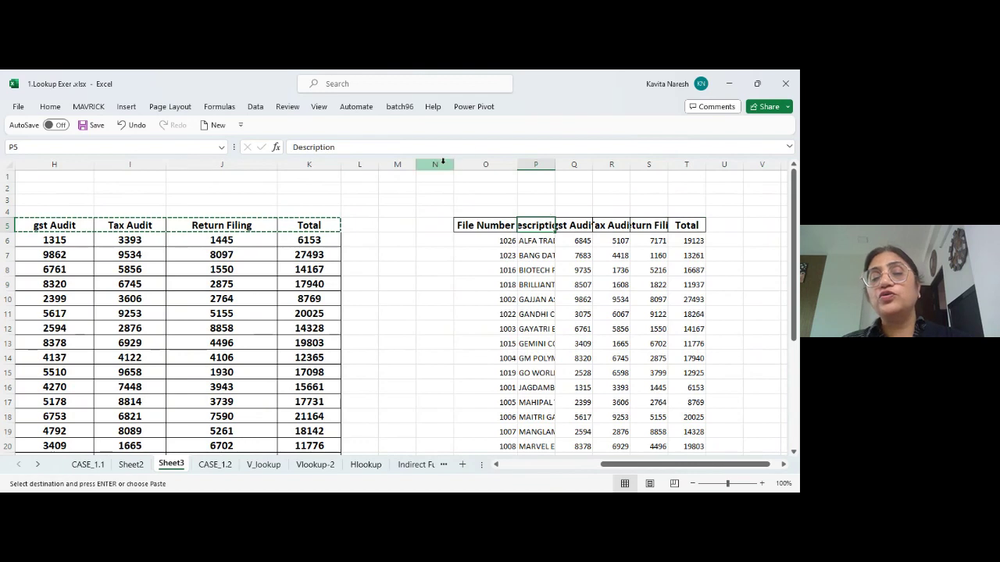
Insert 12 blank columns before column O to shift the sorted output away from the source table
{"action": "left_click", "coordinate": [466, 164]}
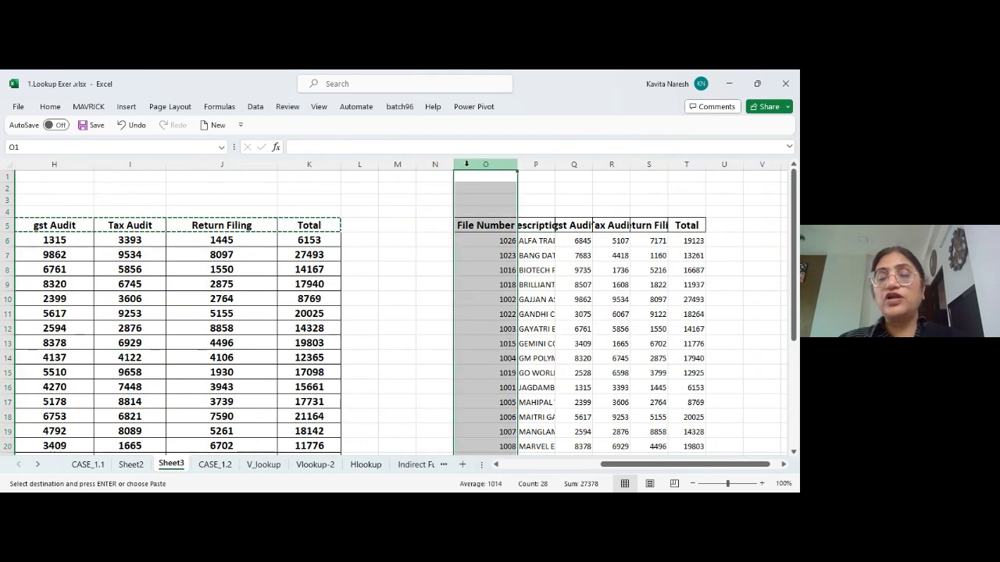
{"action": "key", "text": "ctrl+plus"}
{"action": "key", "text": "ctrl+plus"}
{"action": "key", "text": "ctrl+plus"}
{"action": "key", "text": "ctrl+plus"}
{"action": "key", "text": "ctrl+plus"}
{"action": "key", "text": "ctrl+plus"}
{"action": "key", "text": "ctrl+plus"}
{"action": "key", "text": "ctrl+plus"}
{"action": "key", "text": "ctrl+plus"}
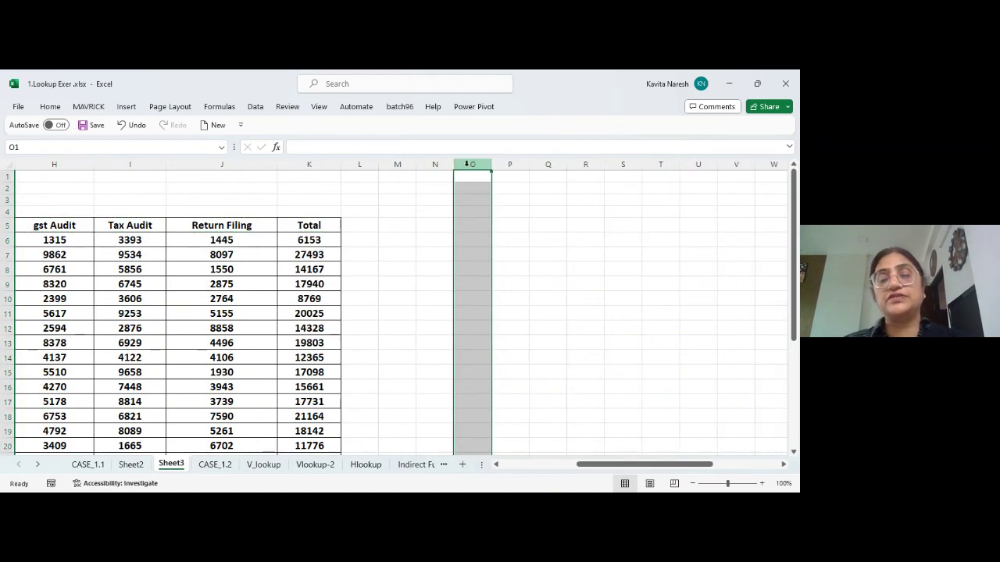
Start a FILTER formula in N5 using the whole source table with headers, locked as $F$5:$K$32, as the array
{"action": "left_click", "coordinate": [434, 224]}
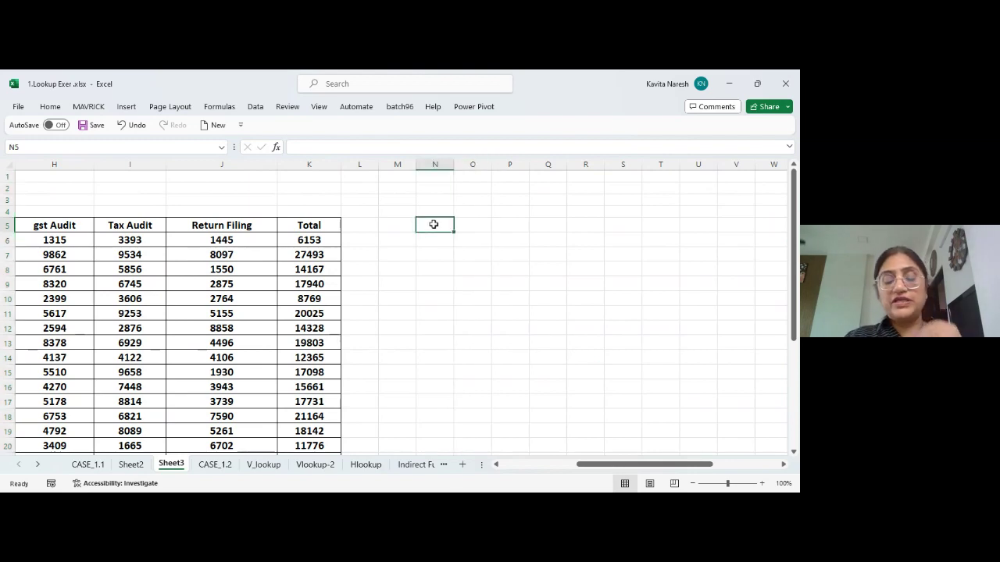
{"action": "type", "text": "=filte"}
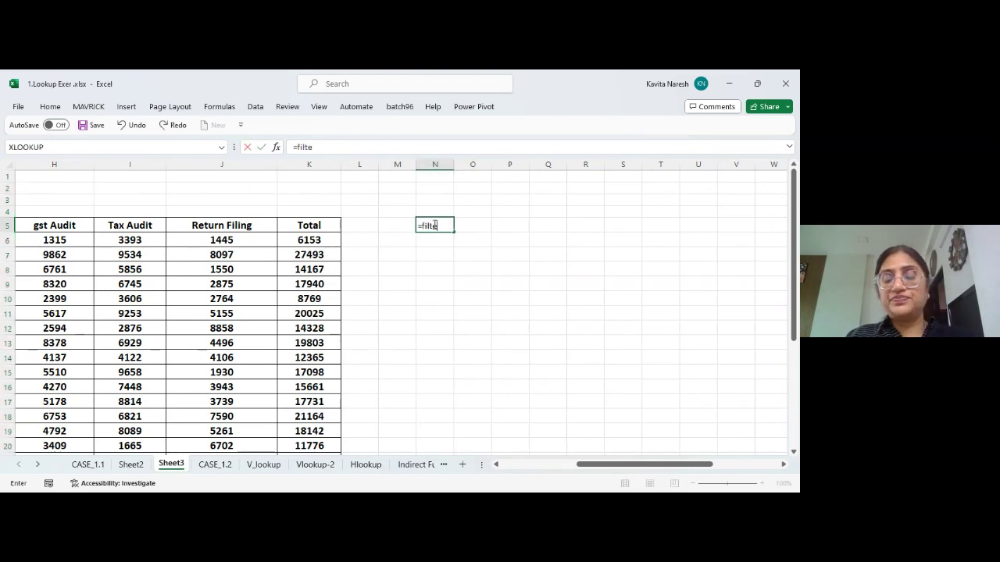
{"action": "type", "text": "r("}
{"action": "key", "text": "Left"}
{"action": "key", "text": "Left"}
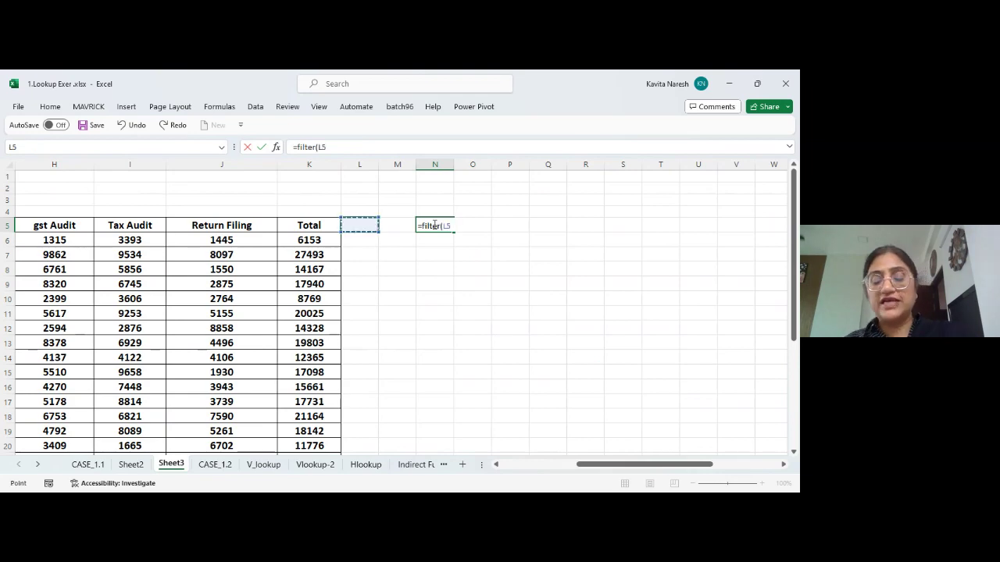
{"action": "key", "text": "Left"}
{"action": "key", "text": "ctrl+shift+Left"}
{"action": "key", "text": "ctrl+shift+Down"}
{"action": "key", "text": "F4"}
{"action": "type", "text": ","}
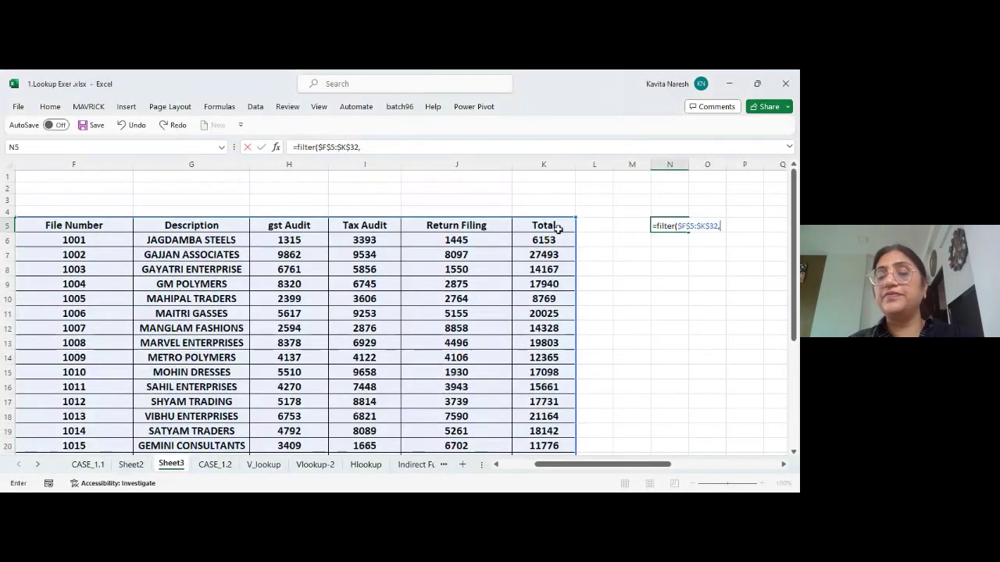
Complete the FILTER formula with the gst Audit condition H5:H32>5000
{"action": "left_click", "coordinate": [307, 227]}
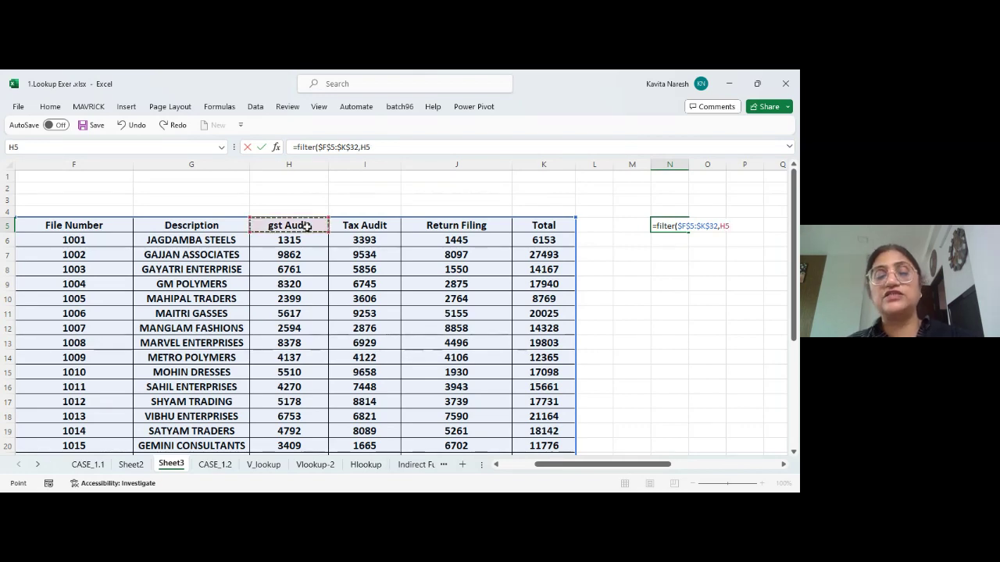
{"action": "key", "text": "ctrl+shift+Down"}
{"action": "type", "text": ">5"}
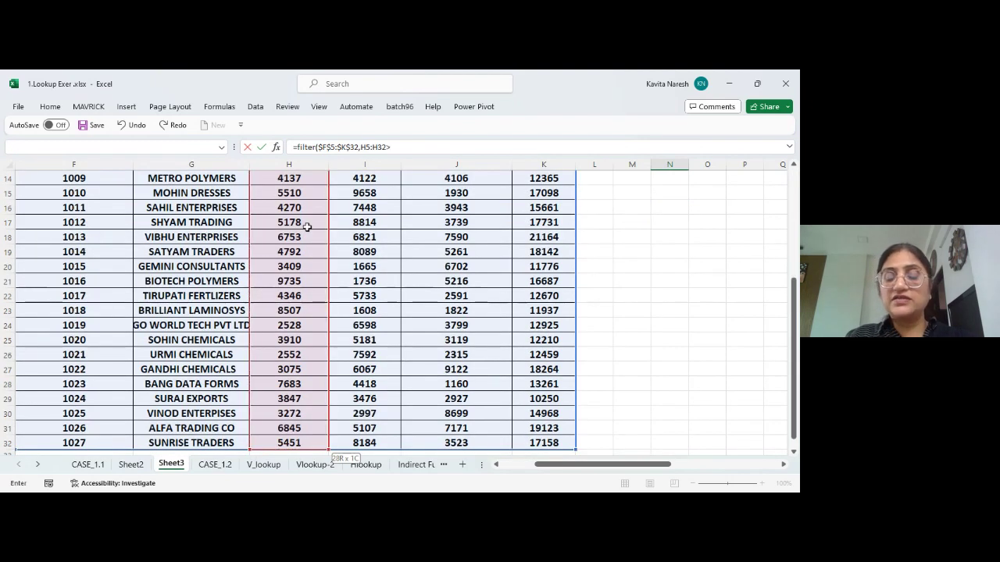
{"action": "type", "text": "000"}
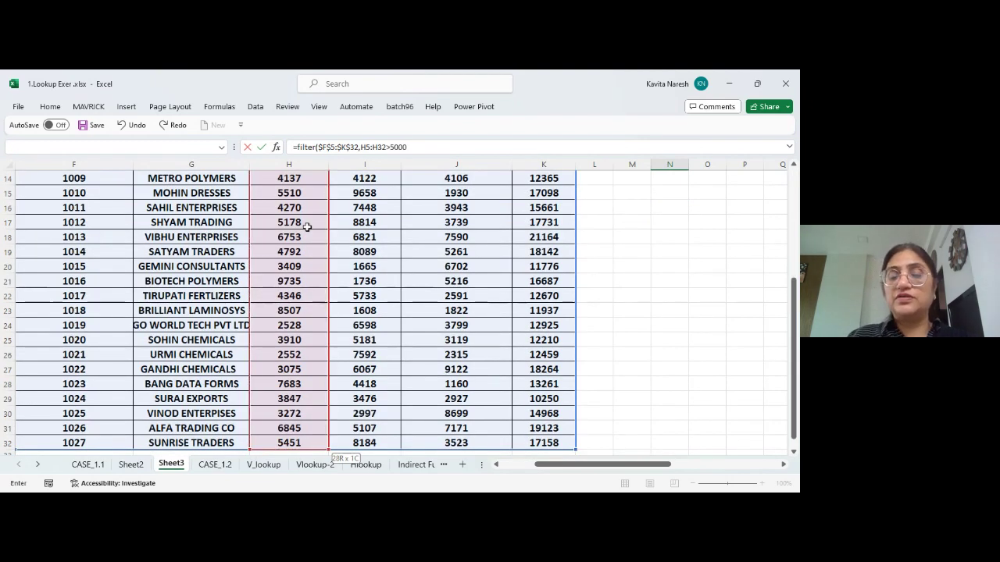
{"action": "type", "text": ")"}
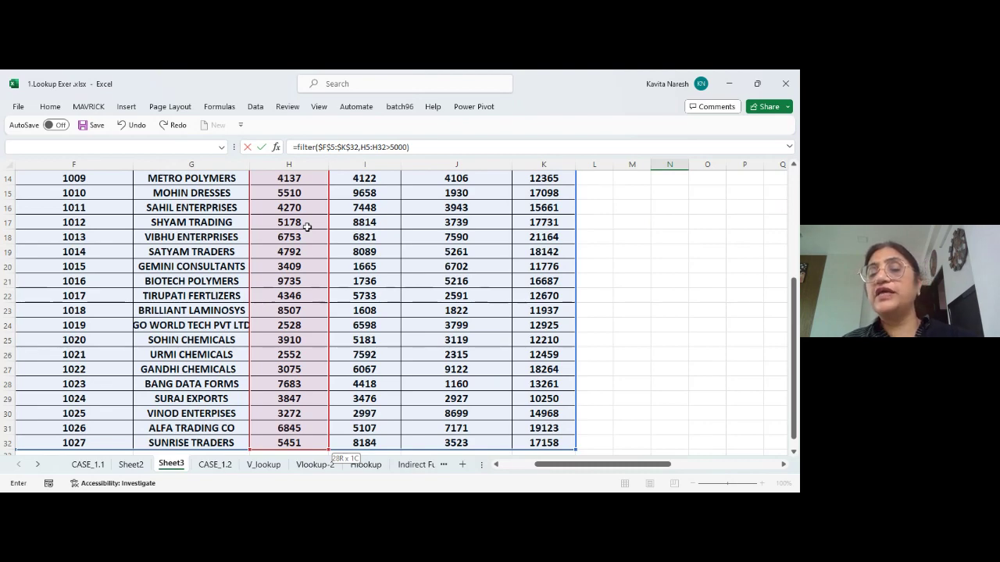
{"action": "key", "text": "Return"}
Examine the filtered rows and headers starting at N5, and compare them with the sorted output starting at AA5
{"action": "key", "text": "ctrl+shift+Down"}
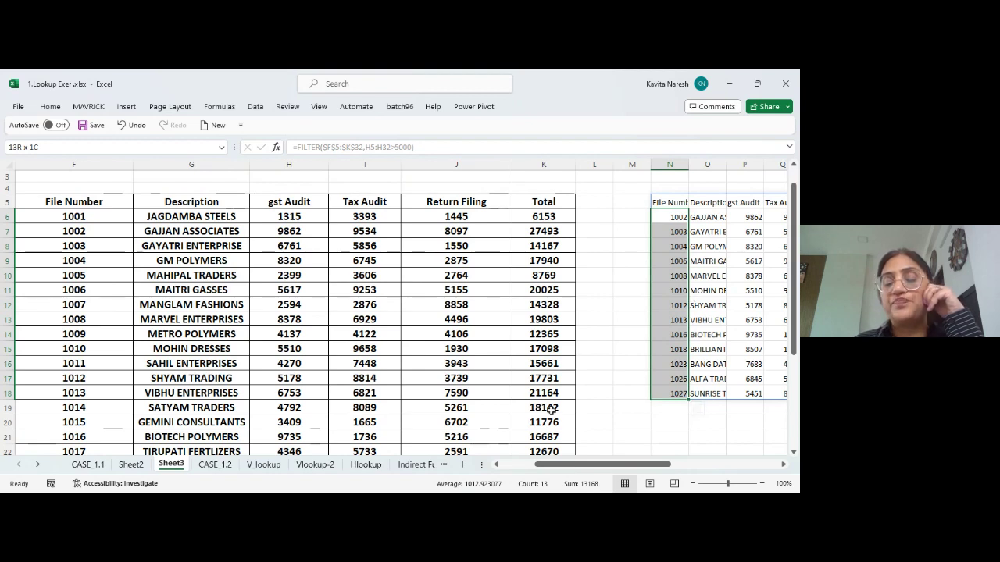
{"action": "left_click", "coordinate": [657, 203]}
{"action": "key", "text": "Right"}
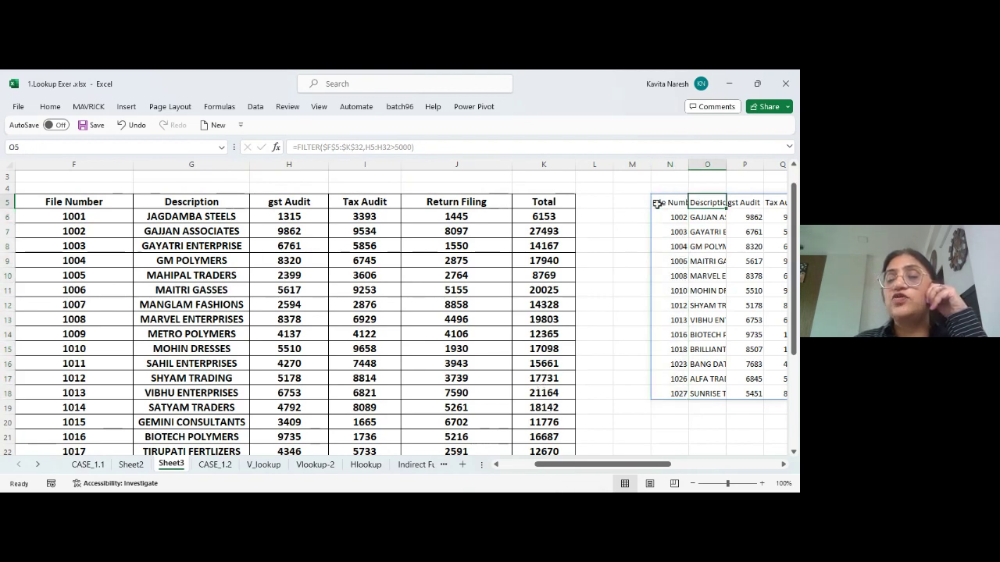
{"action": "key", "text": "Right"}
{"action": "key", "text": "Right"}
{"action": "key", "text": "Right"}
{"action": "key", "text": "Right"}
{"action": "key", "text": "Right"}
{"action": "key", "text": "Right"}
{"action": "key", "text": "Right"}
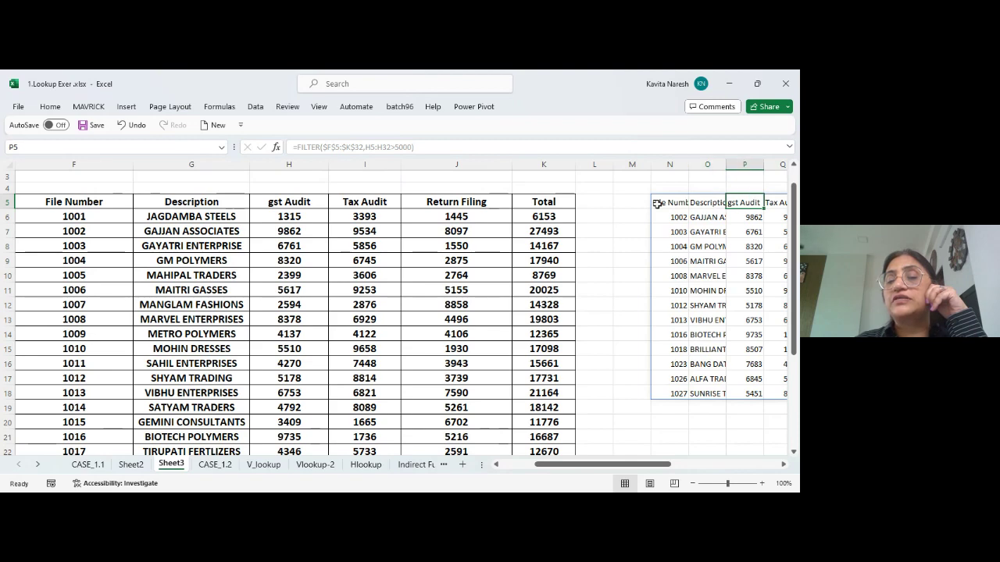
{"action": "key", "text": "Right"}
{"action": "key", "text": "Right"}
{"action": "key", "text": "Right"}
{"action": "key", "text": "Right"}
{"action": "key", "text": "Right"}
{"action": "key", "text": "Right"}
{"action": "key", "text": "Right"}
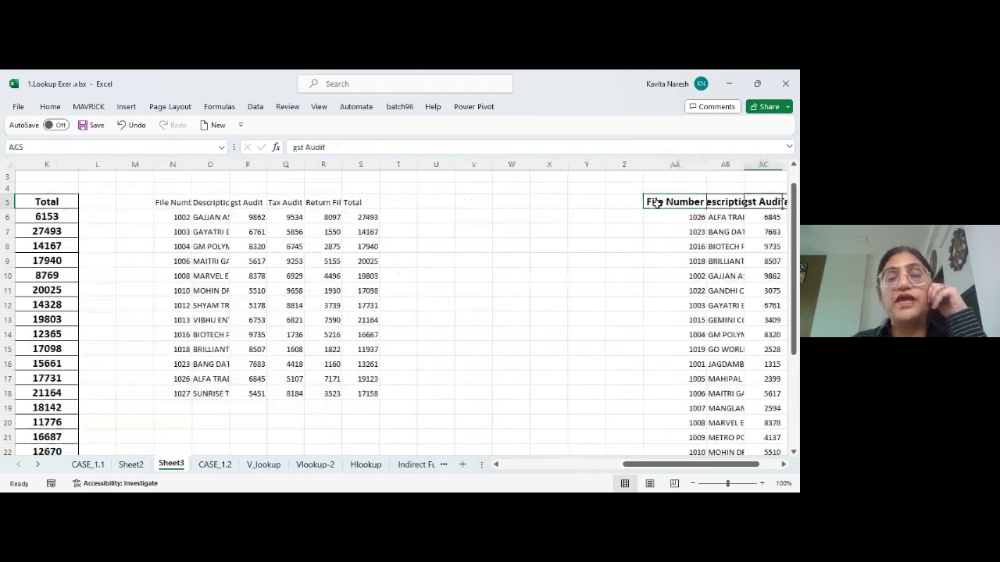
{"action": "key", "text": "Left"}
{"action": "key", "text": "Left"}
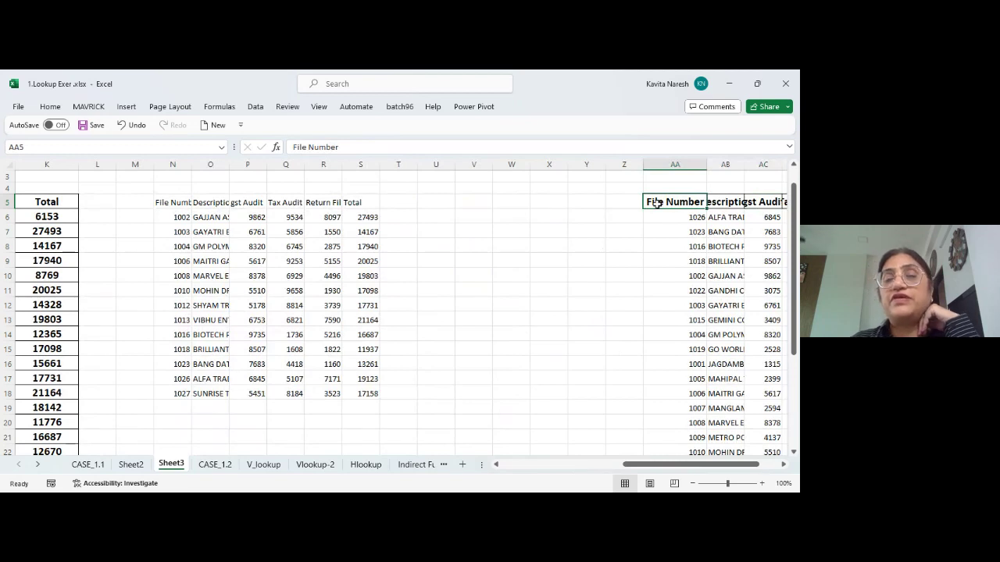
Return along row 5 to N5 and review its FILTER formula
{"action": "key", "text": "Left"}
{"action": "key", "text": "Left"}
{"action": "key", "text": "Left"}
{"action": "key", "text": "Left"}
{"action": "key", "text": "Left"}
{"action": "key", "text": "Left"}
{"action": "key", "text": "Left"}
{"action": "key", "text": "Left"}
{"action": "key", "text": "Left"}
{"action": "key", "text": "Left"}
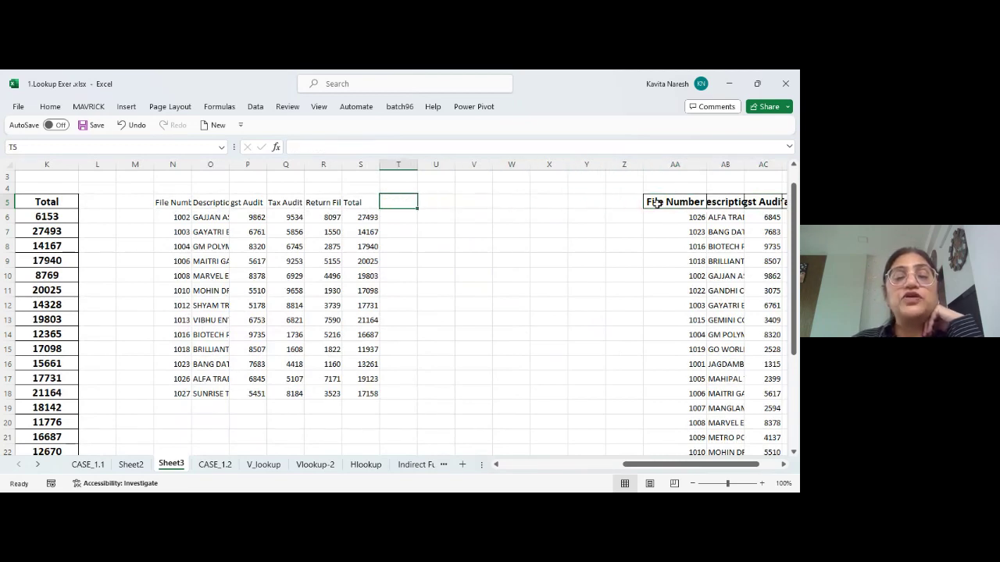
{"action": "key", "text": "Left"}
{"action": "key", "text": "Left"}
{"action": "key", "text": "Left"}
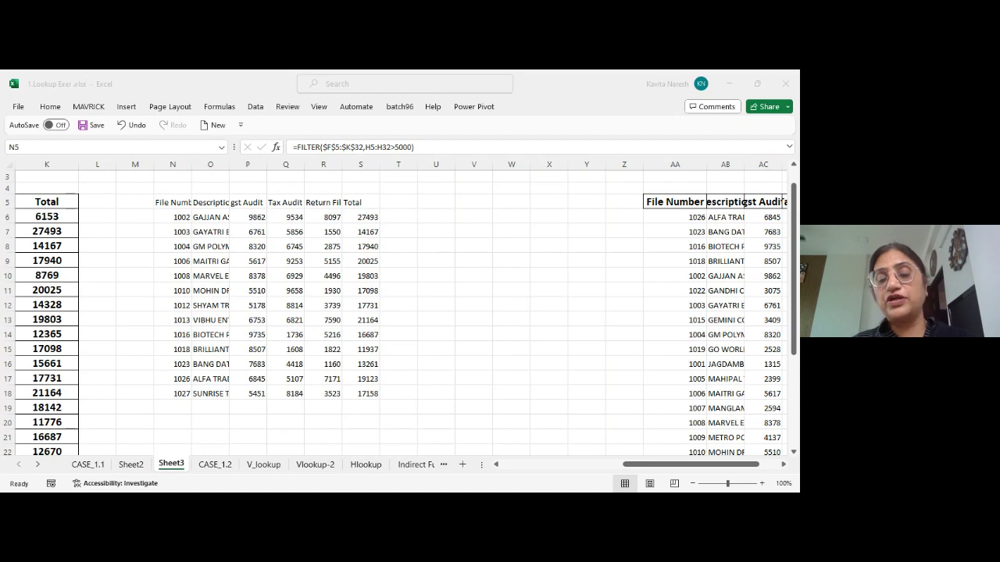
{"action": "left_click", "coordinate": [438, 246]}
{"action": "key", "text": "Right"}
{"action": "key", "text": "Right"}
{"action": "key", "text": "Right"}
{"action": "key", "text": "Right"}
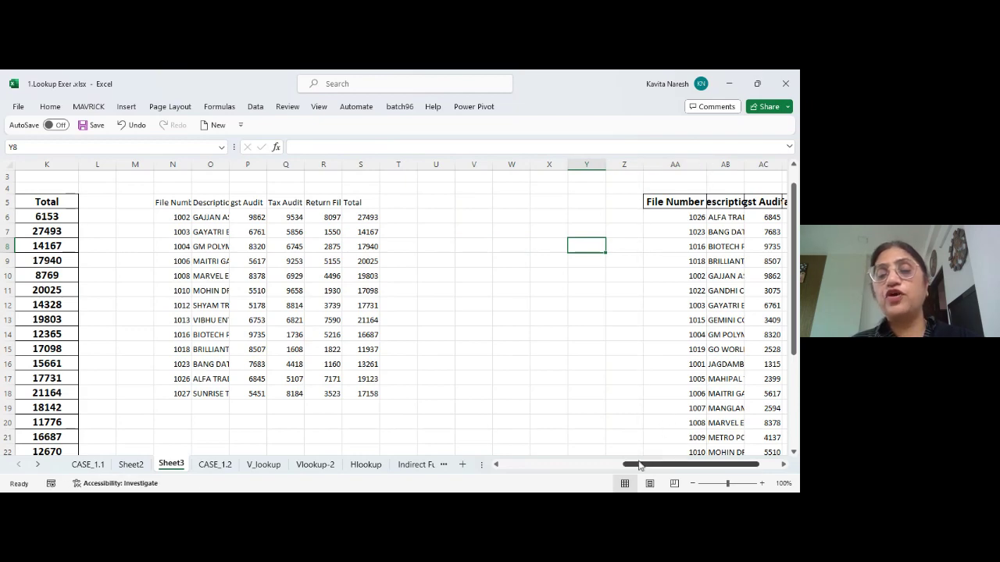
Insert blank columns before column N to push the filtered output away from the source table
{"action": "left_click_drag", "start_coordinate": [640, 466], "coordinate": [584, 466]}
{"action": "left_click", "coordinate": [492, 165]}
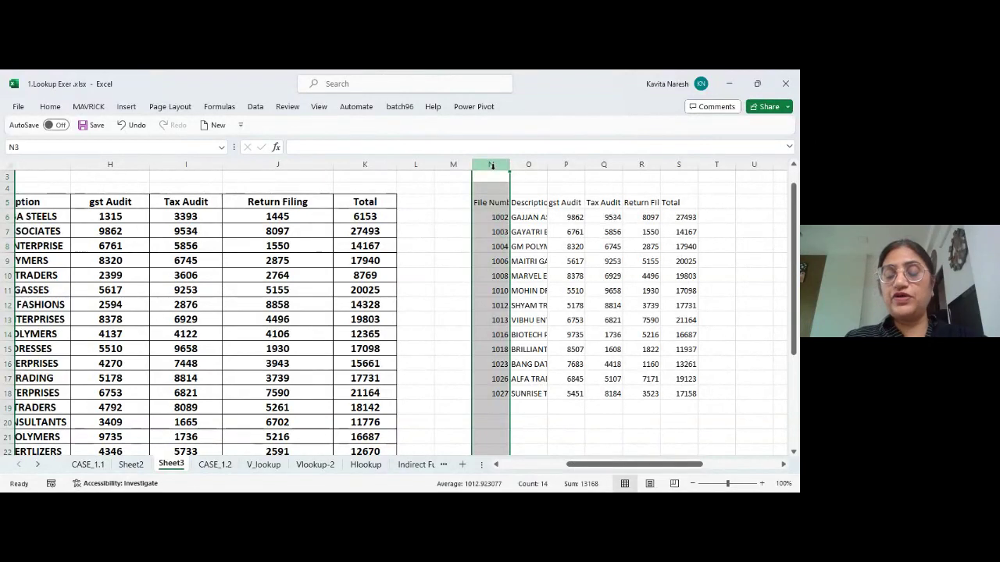
{"action": "key", "text": "ctrl+shift+plus"}
{"action": "key", "text": "ctrl+shift+plus"}
{"action": "key", "text": "ctrl+shift+plus"}
{"action": "key", "text": "ctrl+shift+plus"}
{"action": "key", "text": "ctrl+shift+plus"}
{"action": "key", "text": "ctrl+shift+plus"}
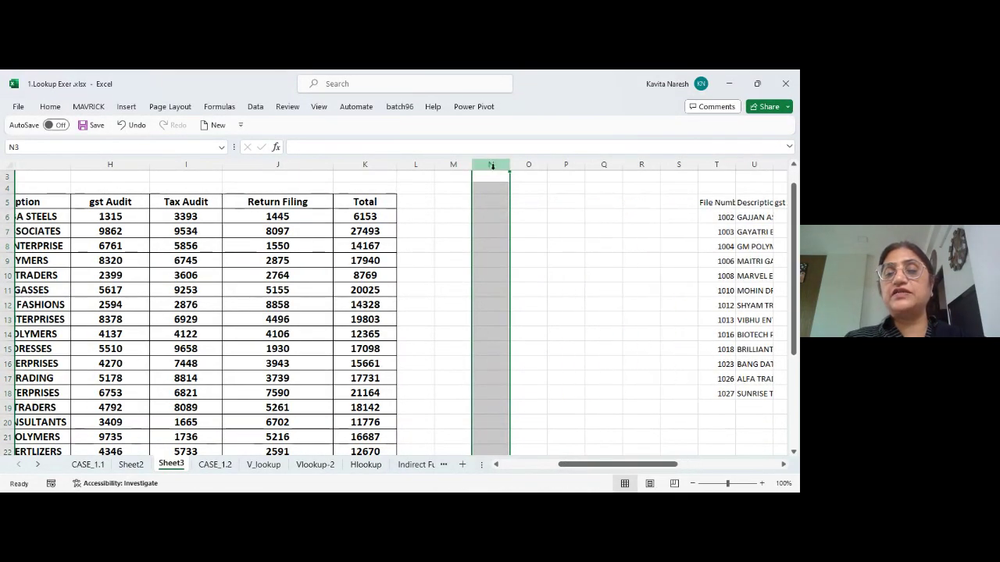
{"action": "key", "text": "ctrl+shift+plus"}
{"action": "key", "text": "ctrl+shift+plus"}
{"action": "left_click", "coordinate": [583, 201]}
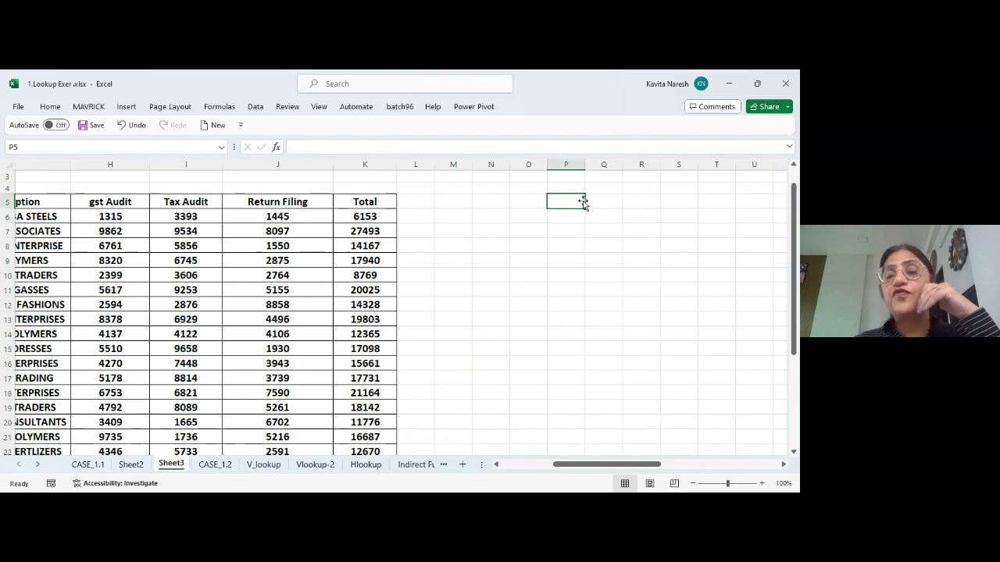
{"action": "type", "text": "="}
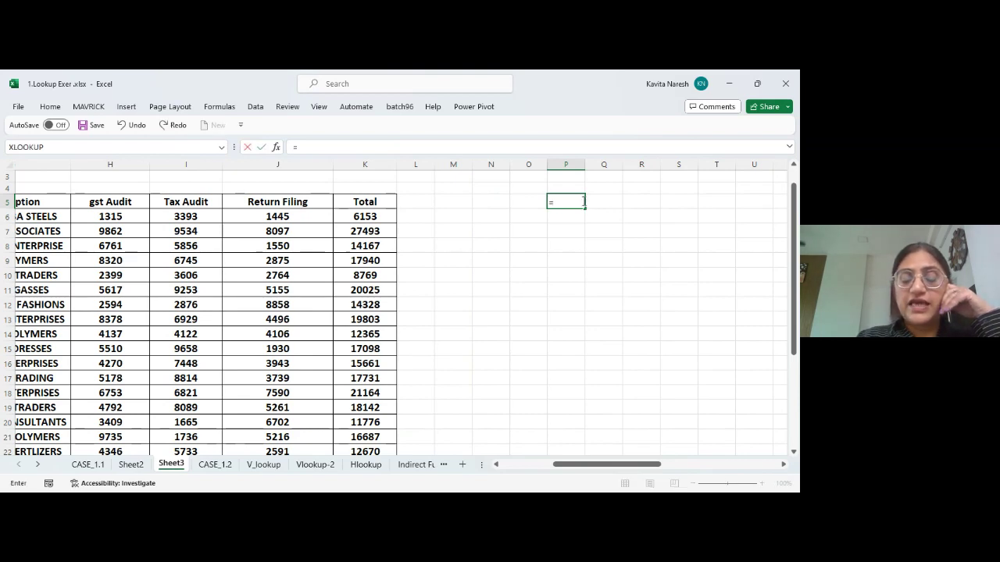
{"action": "type", "text": "char"}
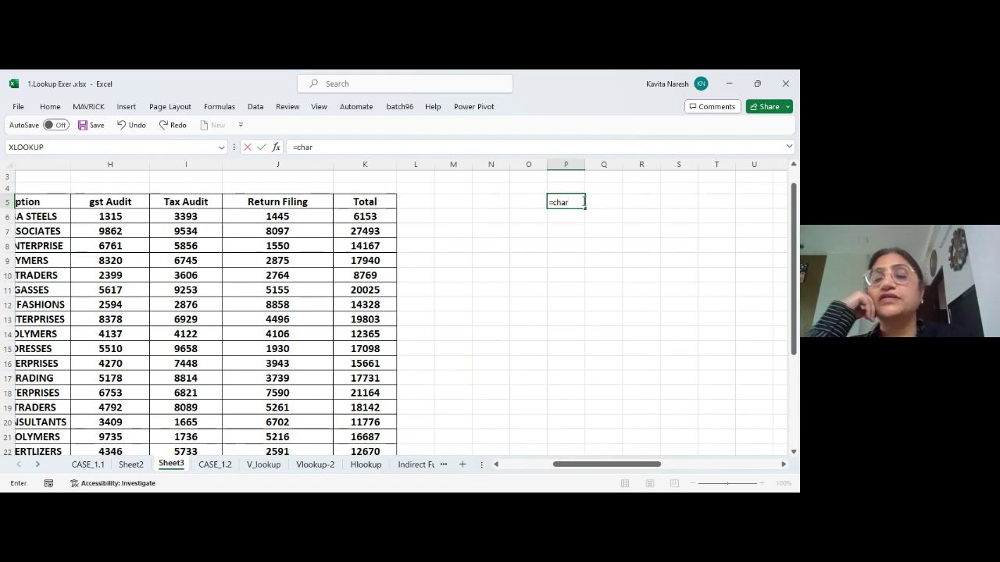
{"action": "key", "text": "Escape"}
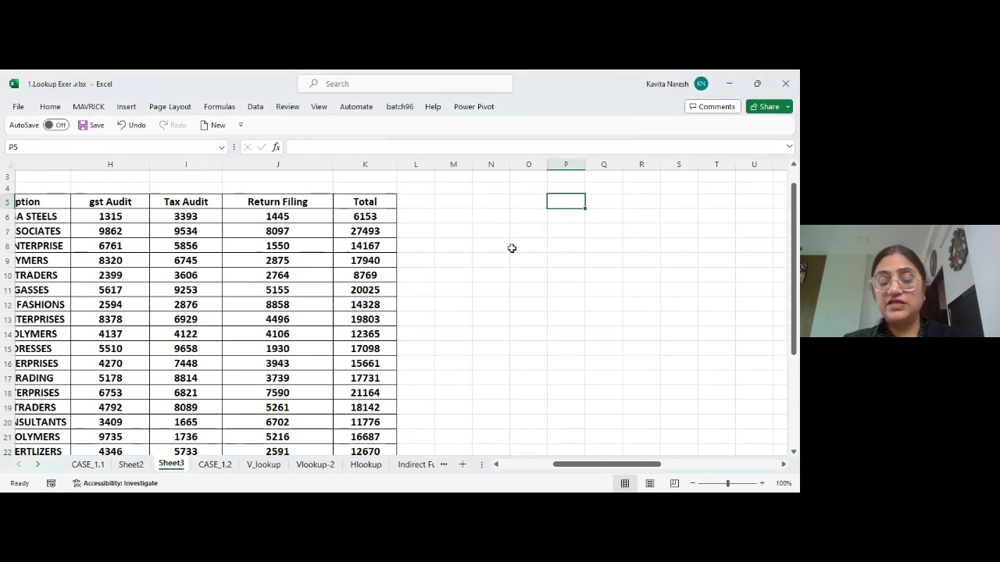
Enter =CODE("A") in P5 and reference that result in P7 with =P5
{"action": "type", "text": "=code("}
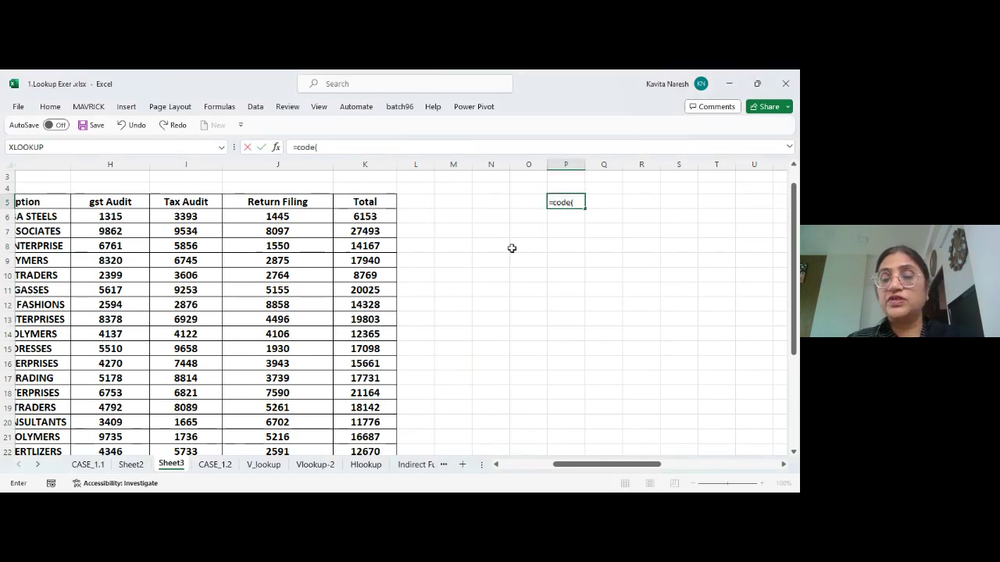
{"action": "type", "text": "\"A\")"}
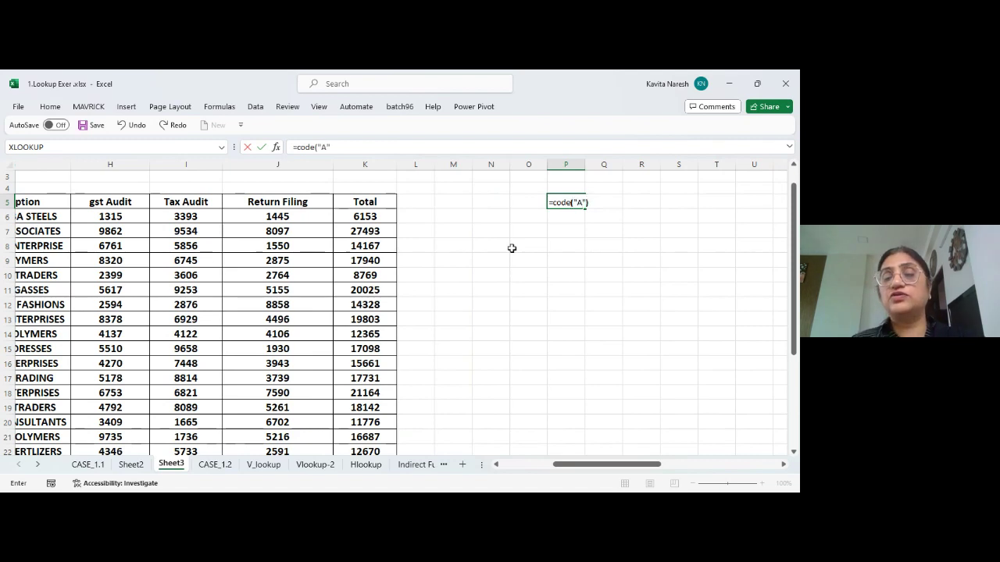
{"action": "key", "text": "Return"}
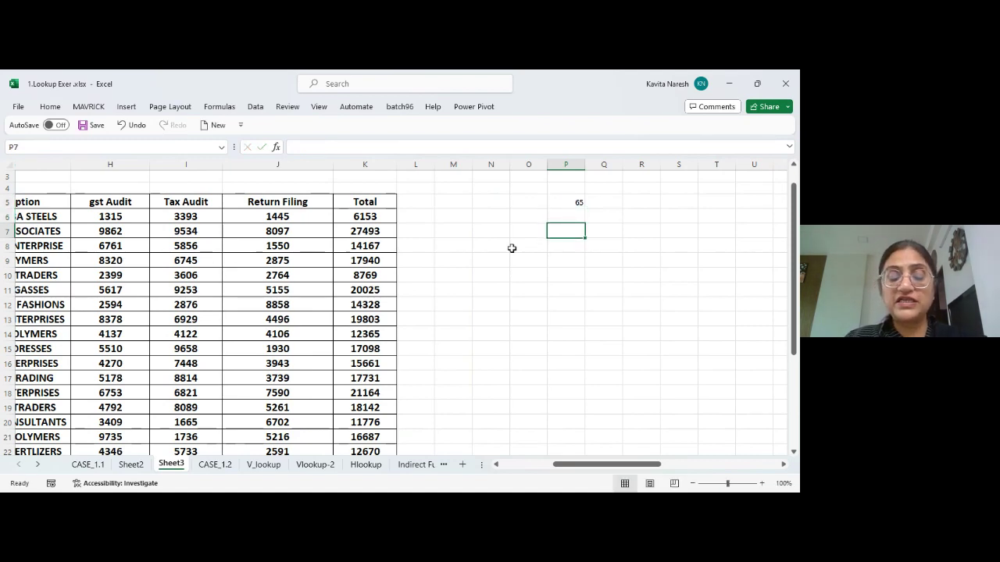
{"action": "type", "text": "=p5"}
{"action": "key", "text": "Return"}
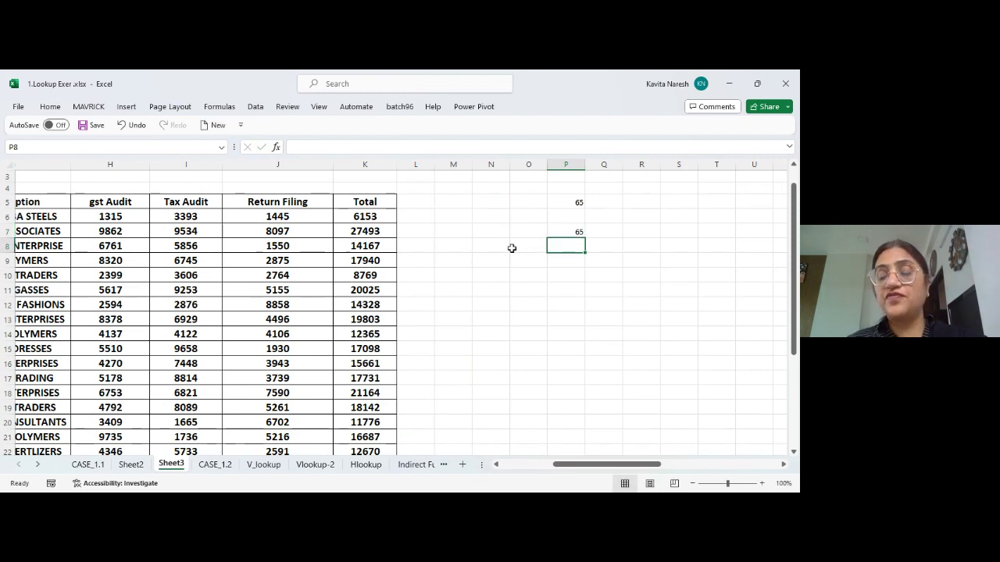
Enter =CHAR(P7) in P8 to convert the code in P7 back to its character
{"action": "type", "text": "="}
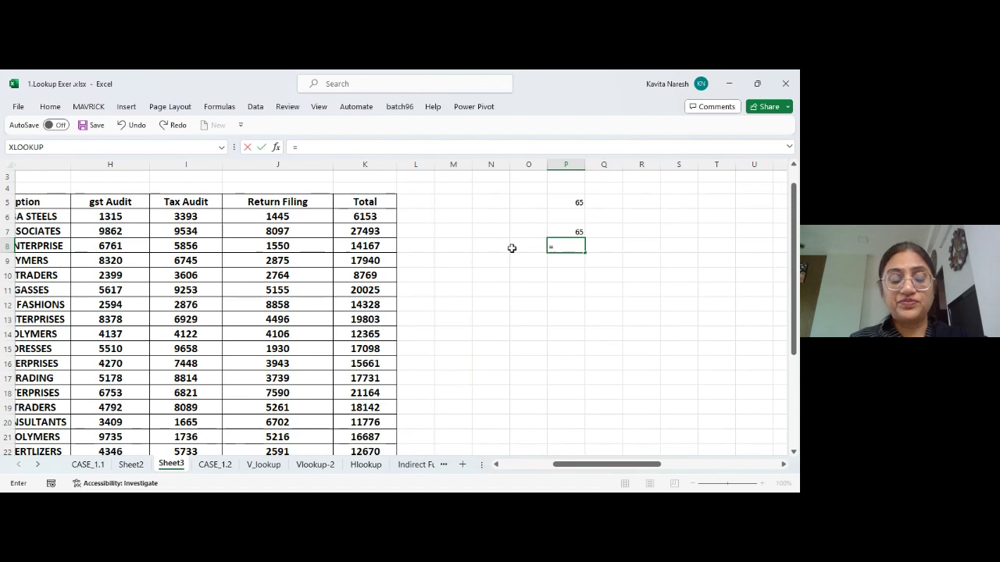
{"action": "type", "text": "char("}
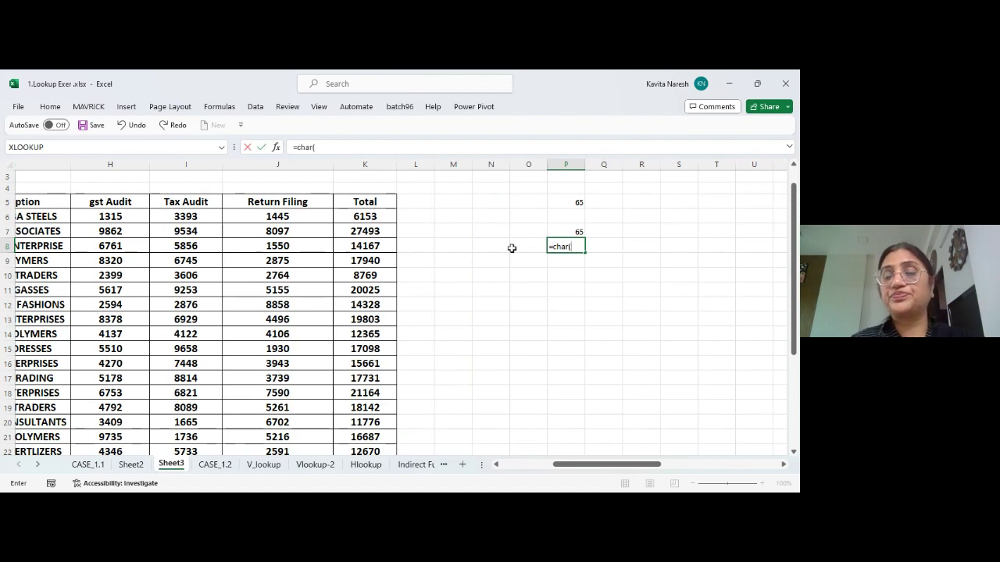
{"action": "key", "text": "Up"}
{"action": "key", "text": "Up"}
{"action": "key", "text": "Up"}
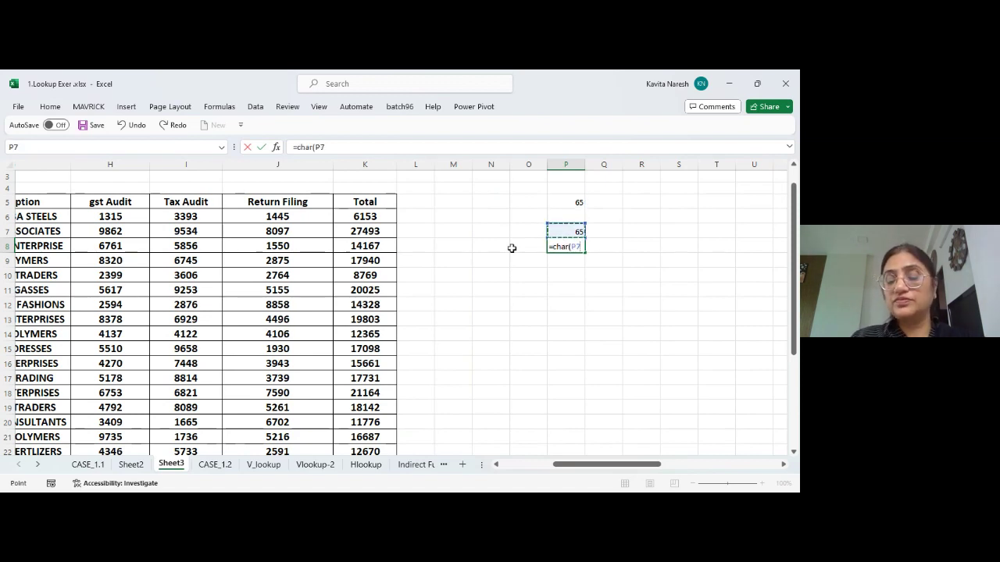
{"action": "type", "text": ")"}
{"action": "key", "text": "Return"}
{"action": "key", "text": "Up"}
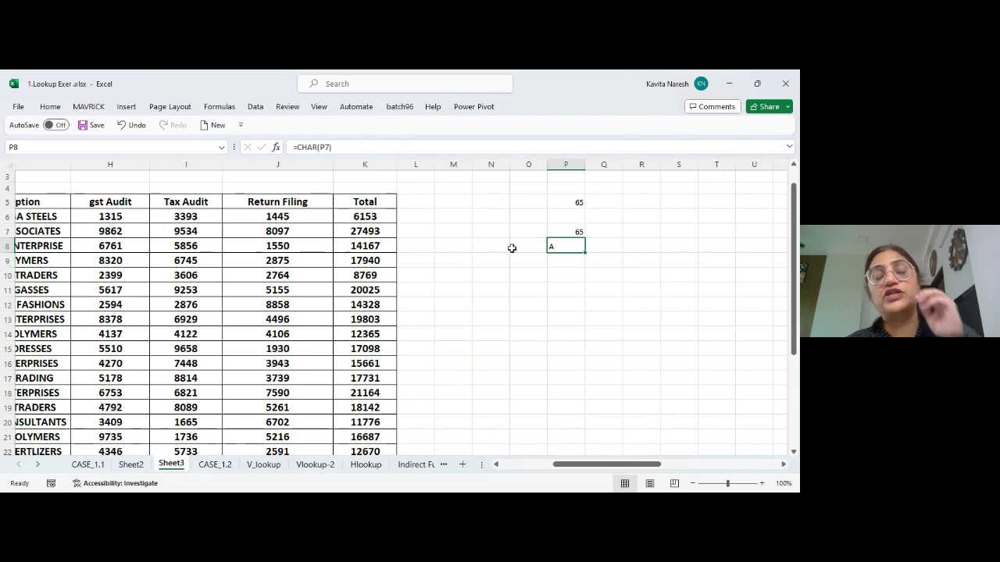
{"action": "key", "text": "Up"}
{"action": "key", "text": "Down"}
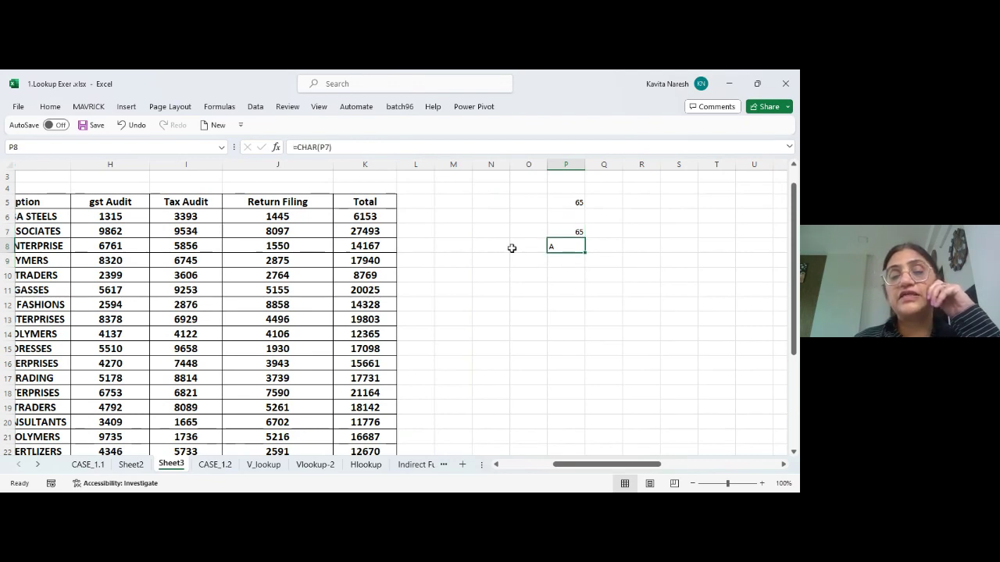
Enter =CODE(" ") in P9 to get the character code of a space
{"action": "key", "text": "Down"}
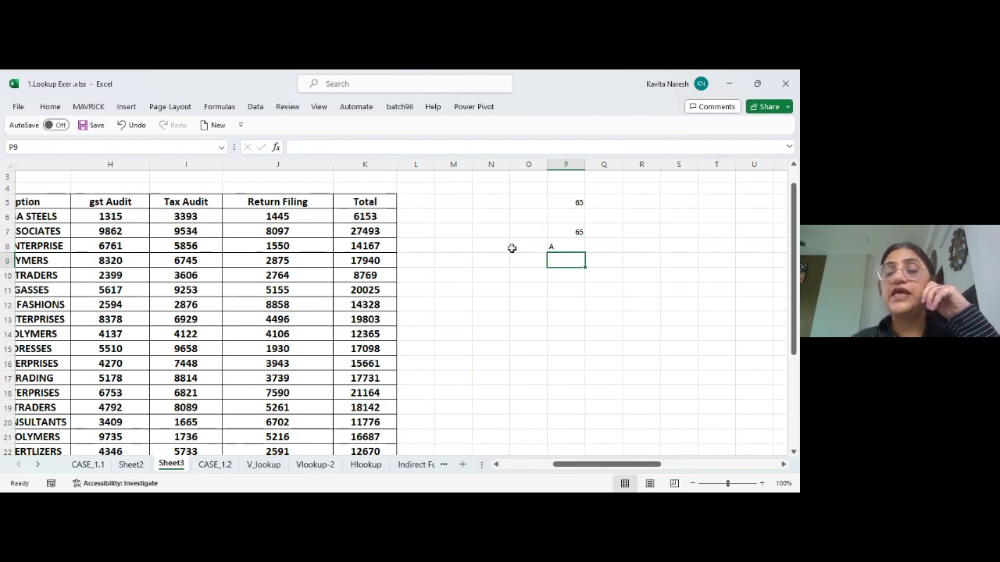
{"action": "type", "text": "=code(\""}
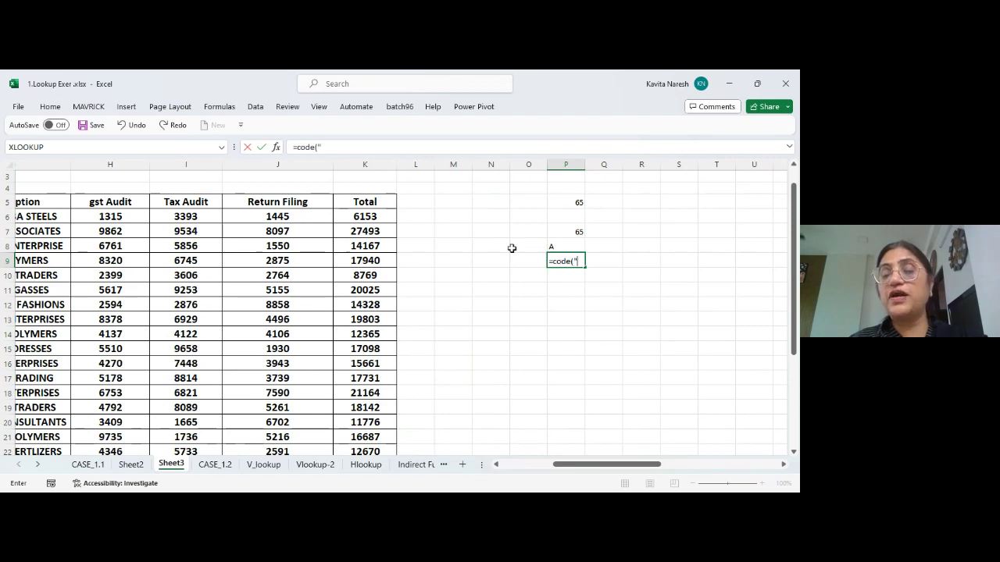
{"action": "type", "text": "\""}
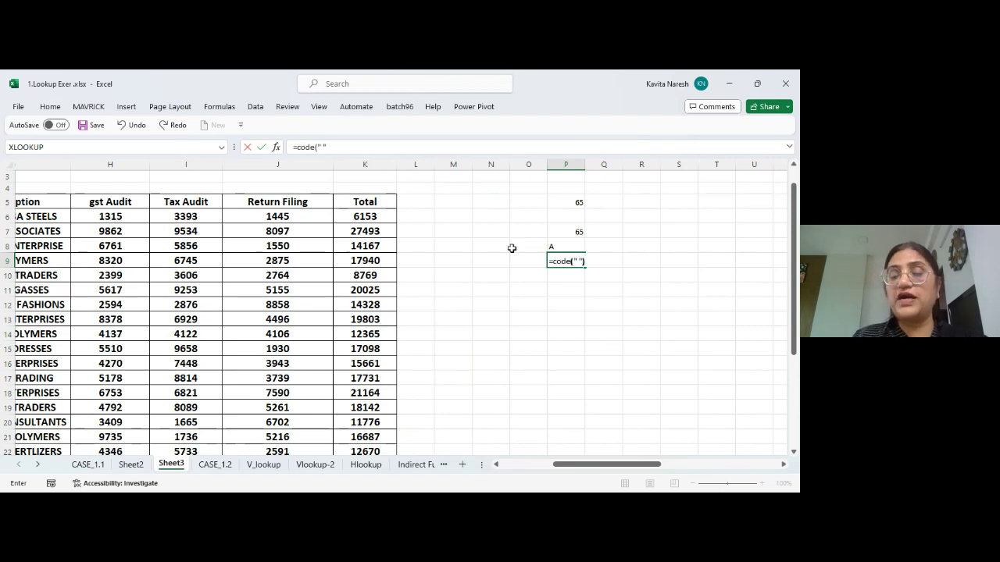
{"action": "key", "text": "ctrl+Return"}
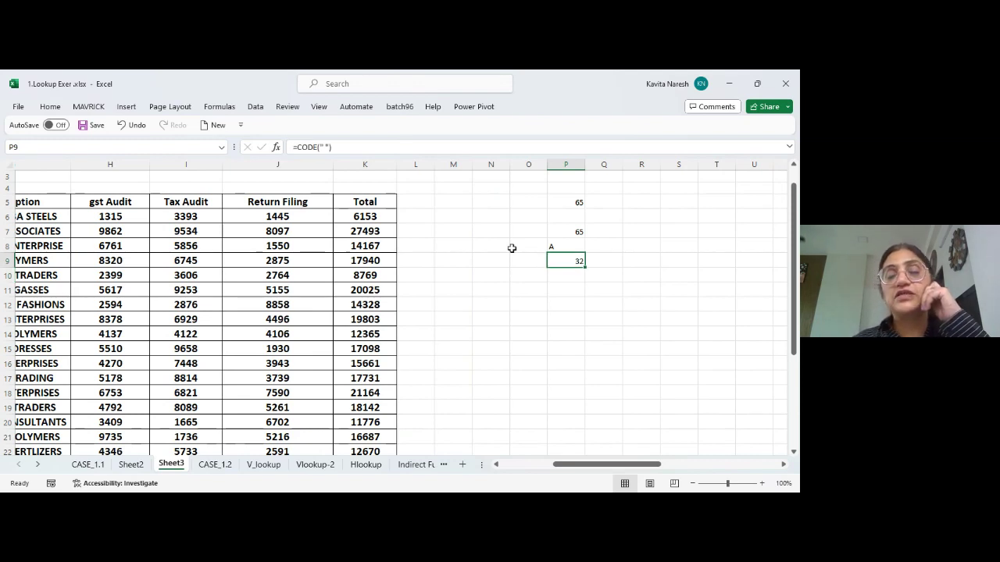
Enter the sample text DELHI in O12 and ICMAi in P12
{"action": "key", "text": "Down"}
{"action": "key", "text": "Down"}
{"action": "key", "text": "Down"}
{"action": "key", "text": "Left"}
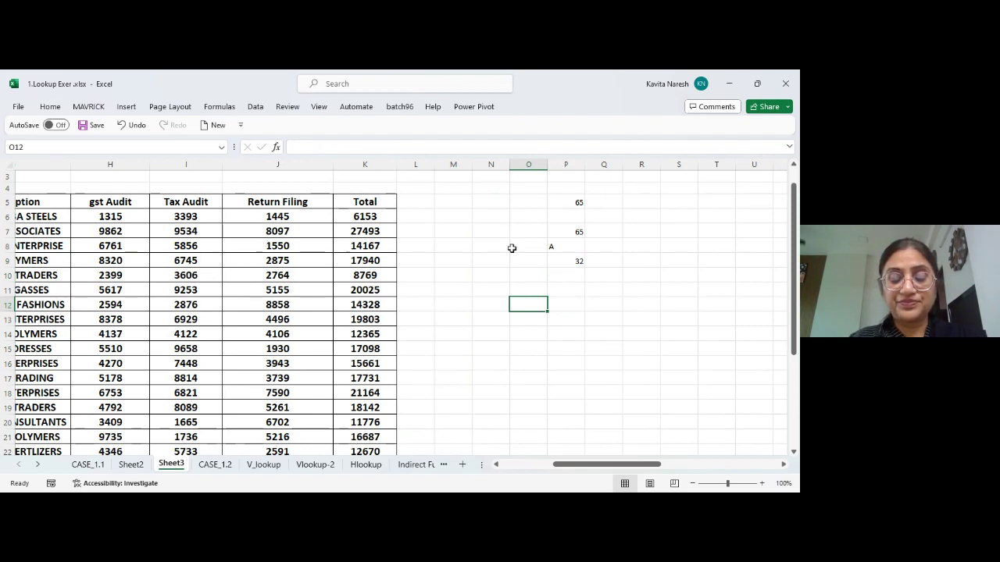
{"action": "type", "text": "lDELHI"}
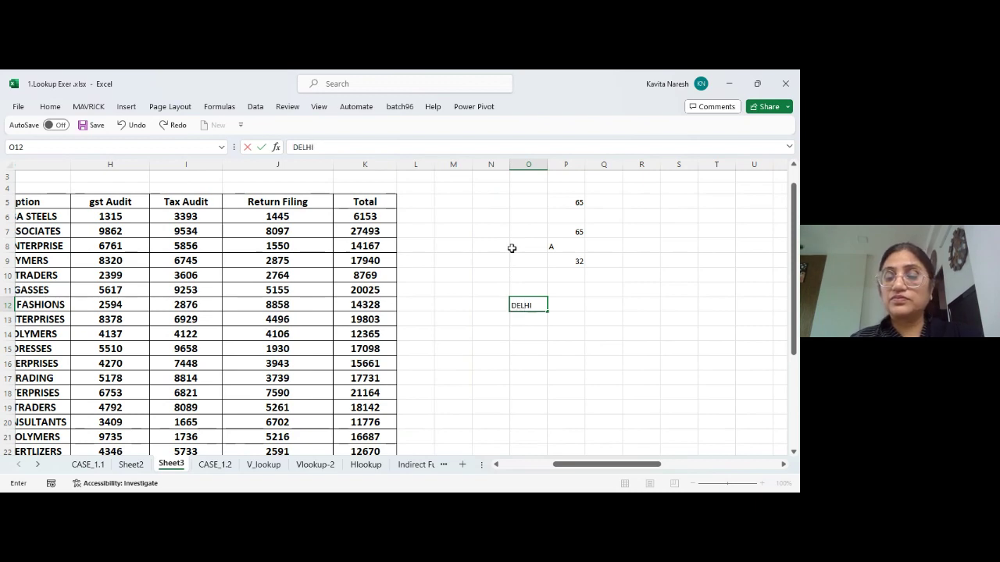
{"action": "key", "text": "Tab"}
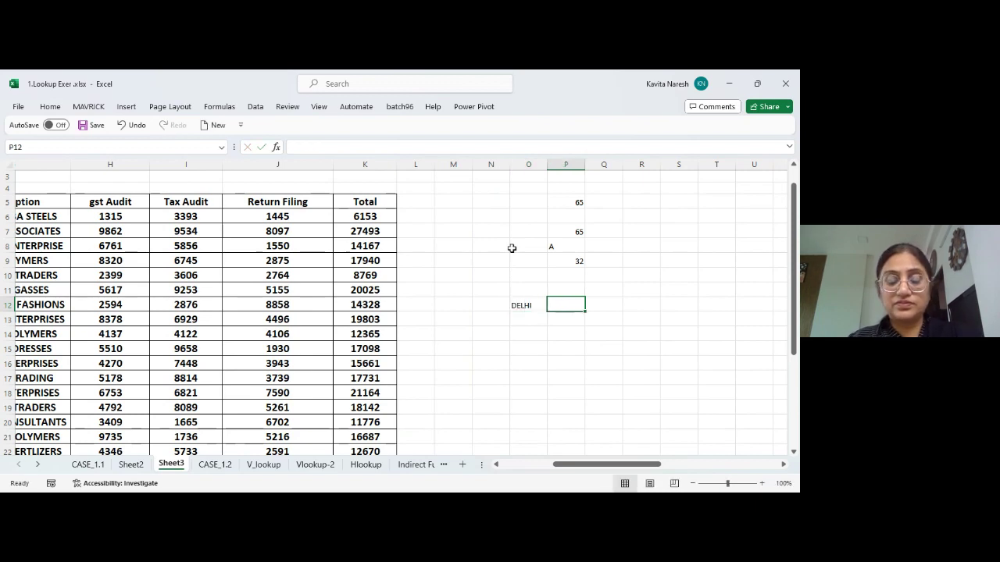
{"action": "type", "text": "ICMAi"}
{"action": "key", "text": "Return"}
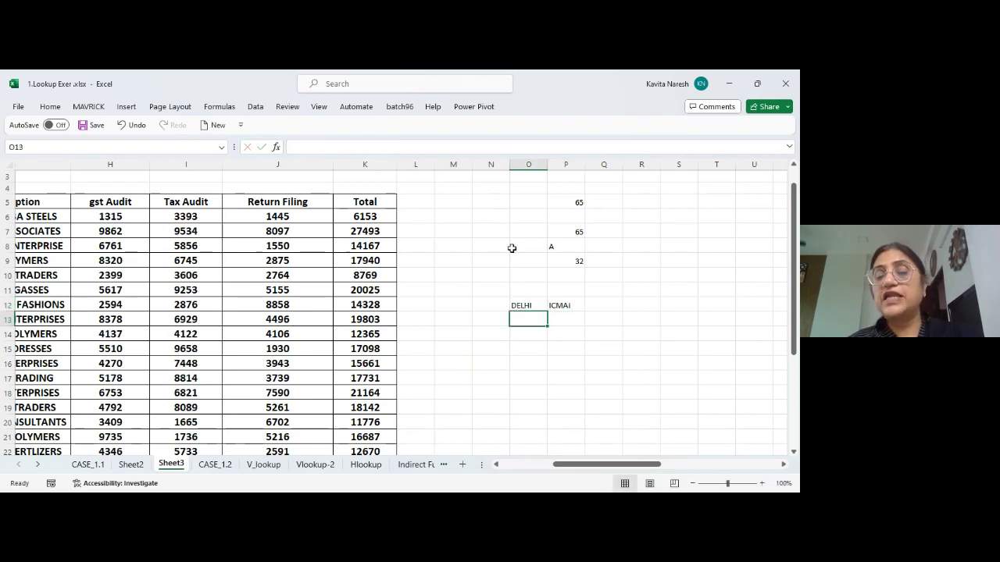
Join the two words in Q12 with =O12&P12 and widen column Q slightly to fit the text
{"action": "key", "text": "Up"}
{"action": "key", "text": "Right"}
{"action": "key", "text": "Right"}
{"action": "type", "text": "="}
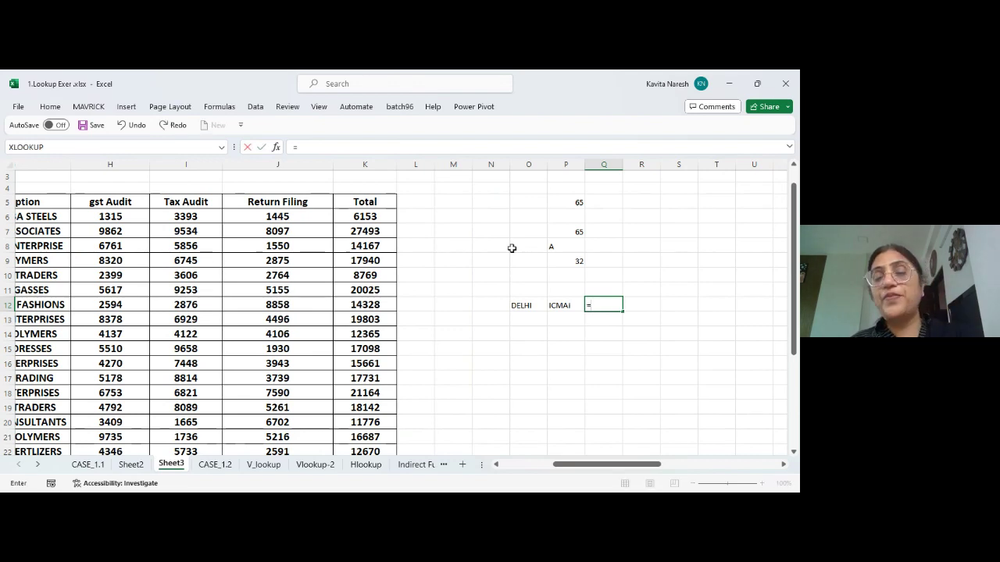
{"action": "key", "text": "Left"}
{"action": "key", "text": "Left"}
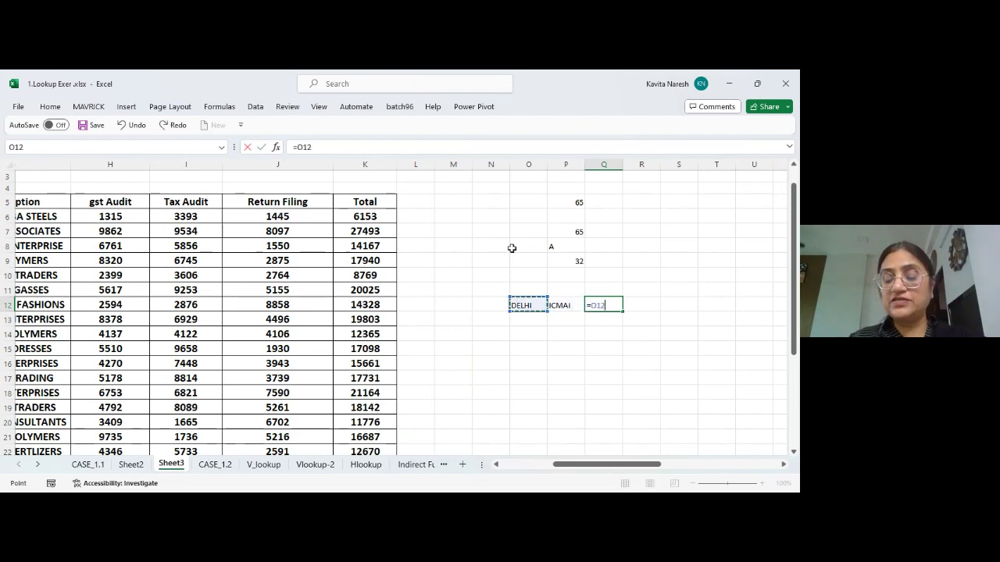
{"action": "type", "text": "&"}
{"action": "key", "text": "Left"}
{"action": "key", "text": "Return"}
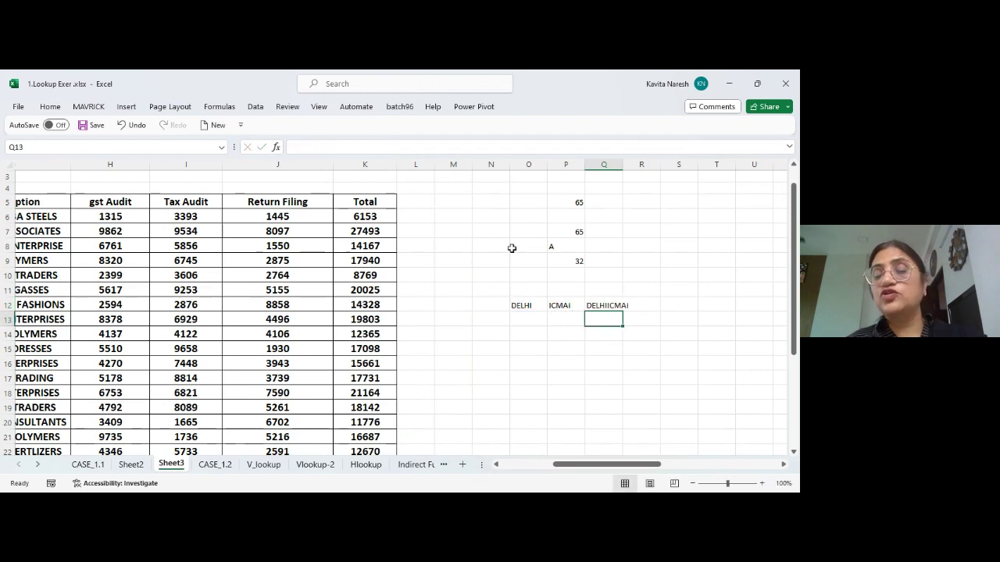
{"action": "key", "text": "Up"}
{"action": "left_click_drag", "start_coordinate": [622, 166], "coordinate": [631, 166]}
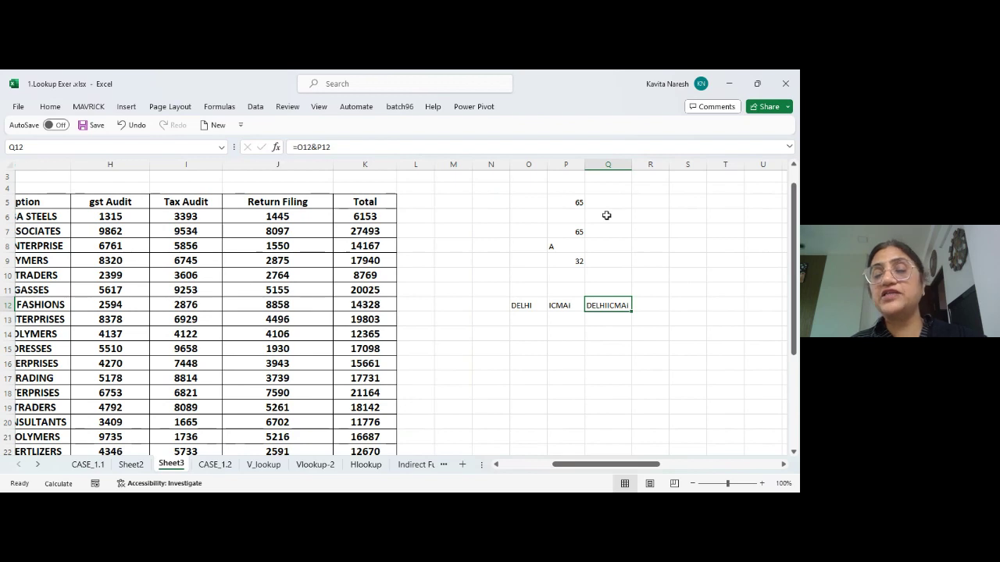
Insert a space between the joined words by changing Q12 to =O12&CHAR(32)&P12, and widen column Q further
{"action": "key", "text": "F2"}
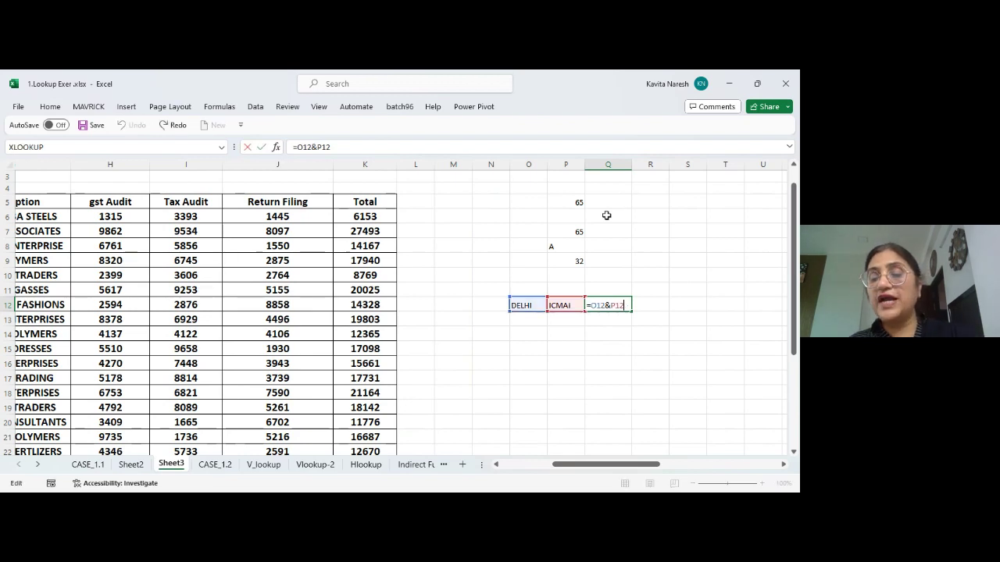
{"action": "left_click", "coordinate": [609, 305]}
{"action": "type", "text": "char("}
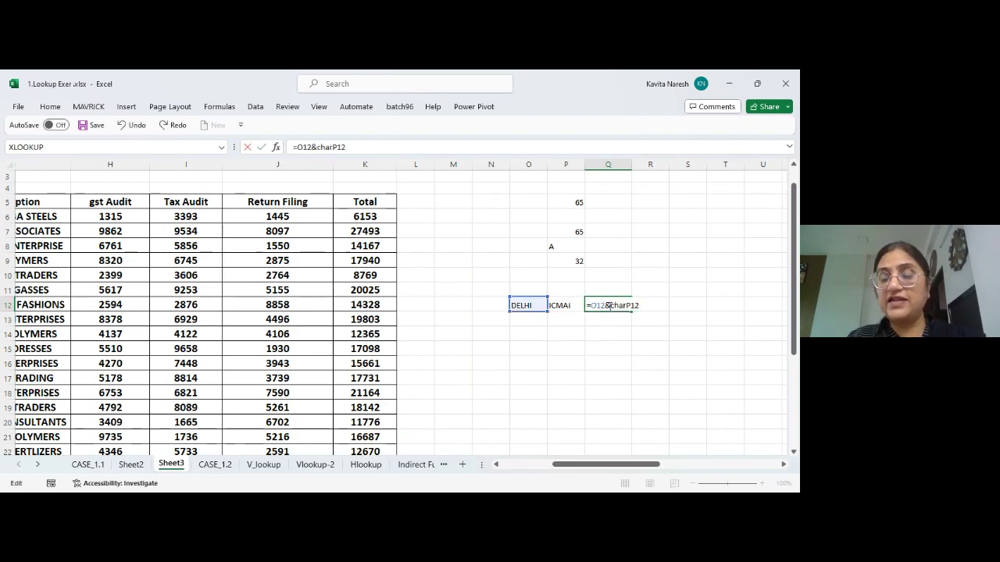
{"action": "type", "text": "32"}
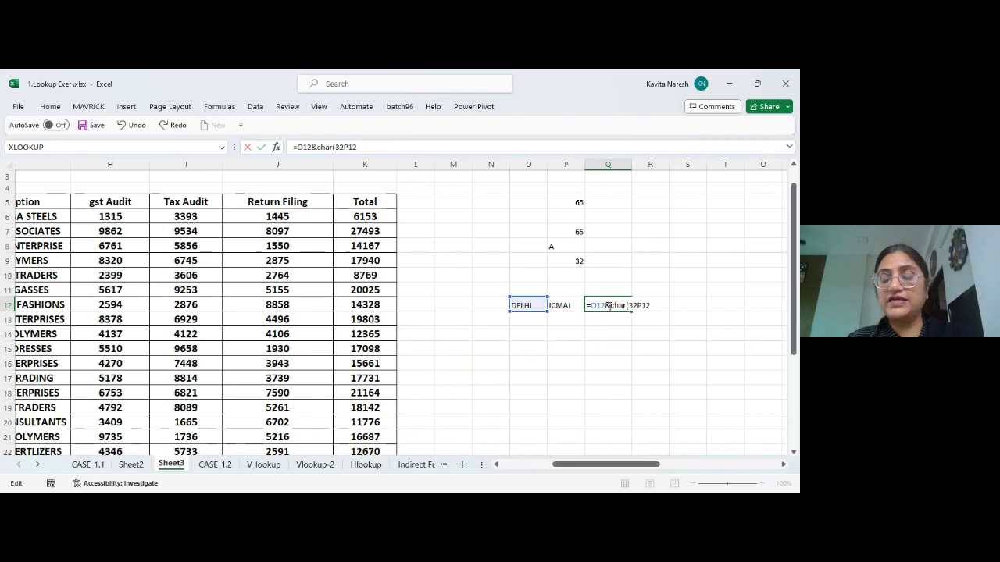
{"action": "type", "text": ")"}
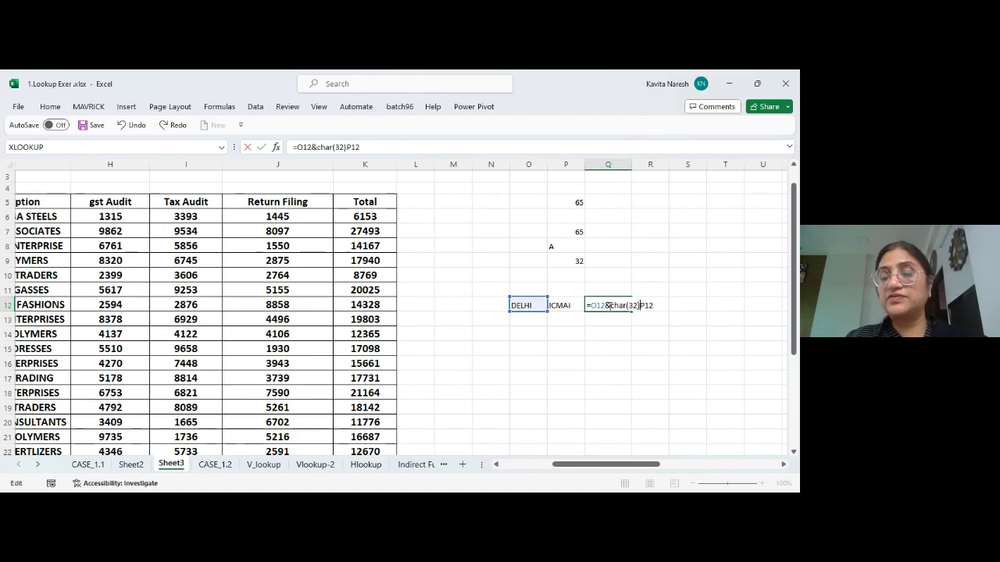
{"action": "type", "text": "&"}
{"action": "key", "text": "Return"}
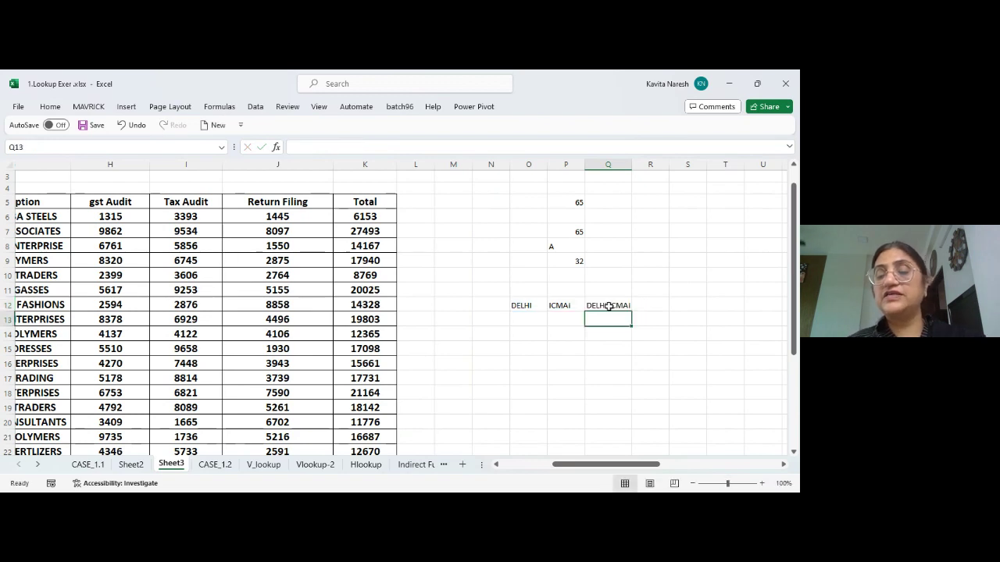
{"action": "left_click", "coordinate": [609, 306]}
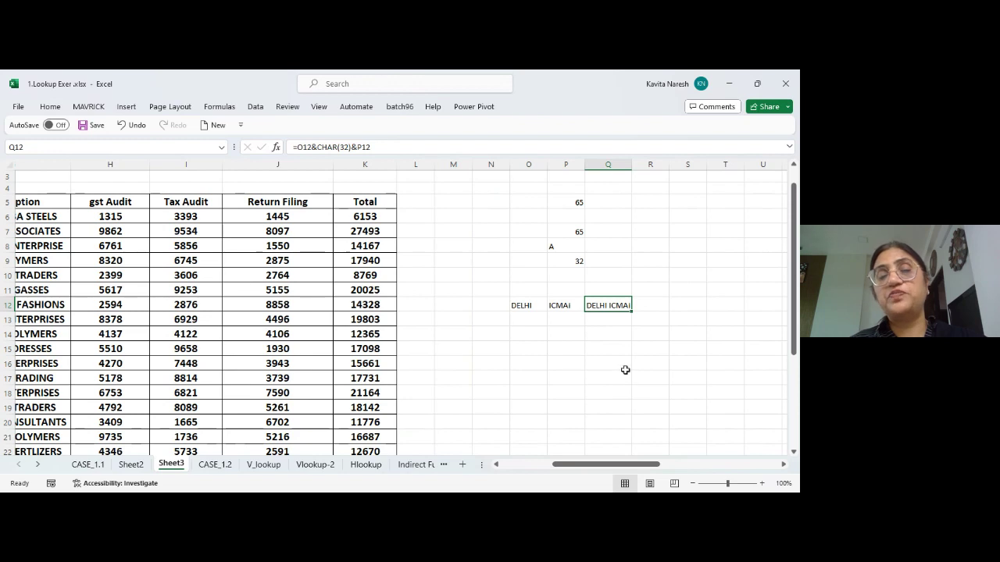
{"action": "left_click_drag", "start_coordinate": [631, 164], "coordinate": [644, 174]}
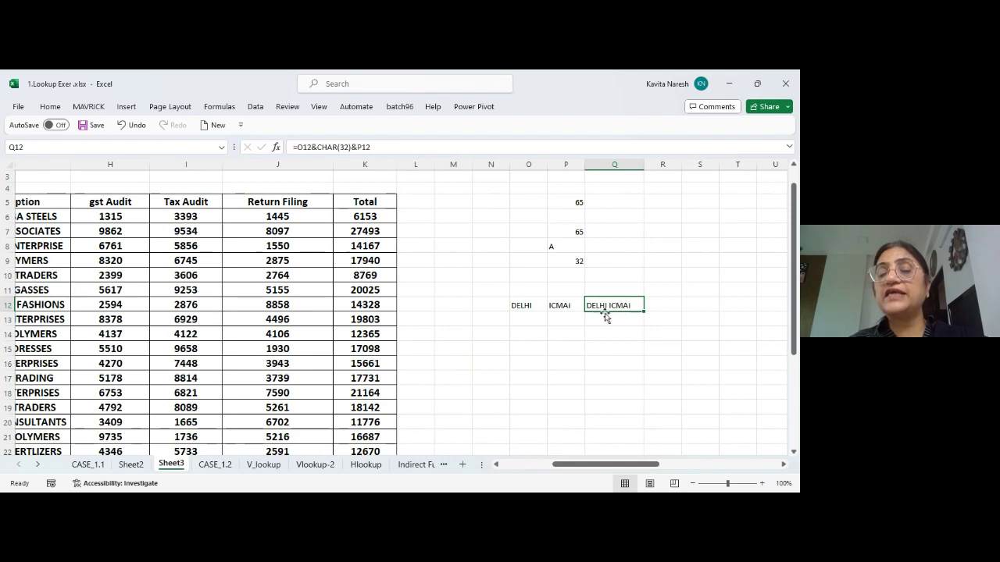
Enter a CODE formula in P14 with a line break between the quotation marks as its text
{"action": "left_click", "coordinate": [577, 332]}
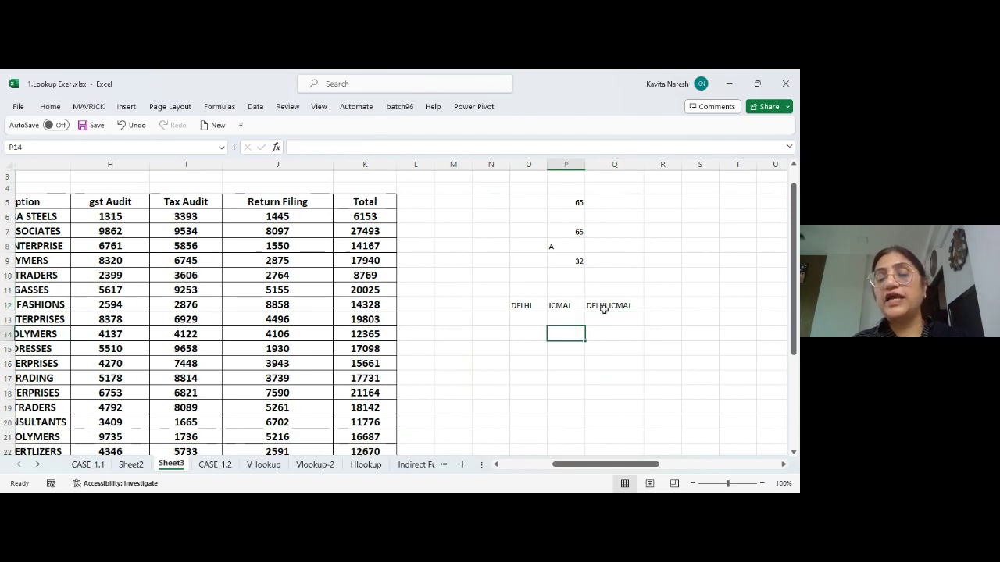
{"action": "type", "text": "="}
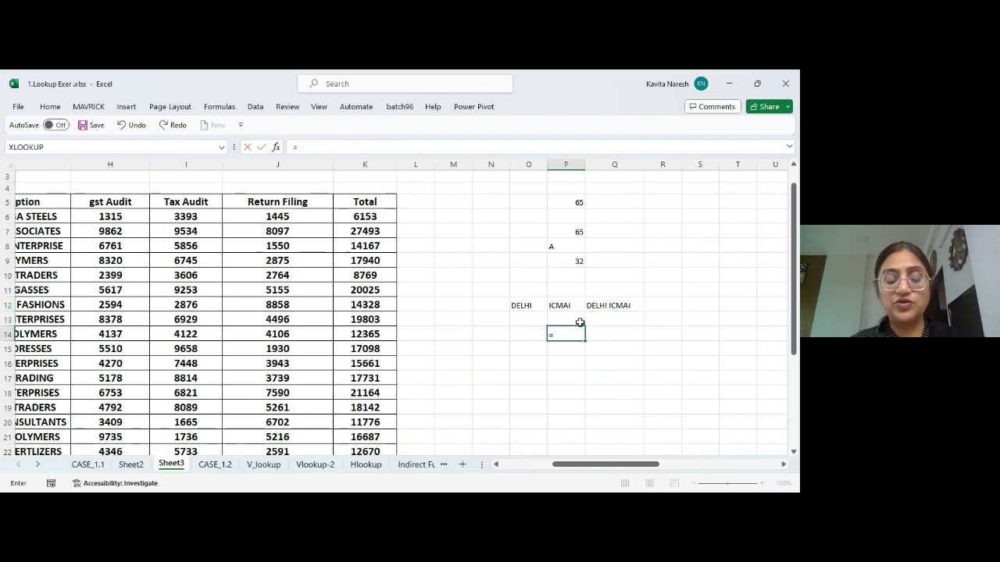
{"action": "type", "text": "code("}
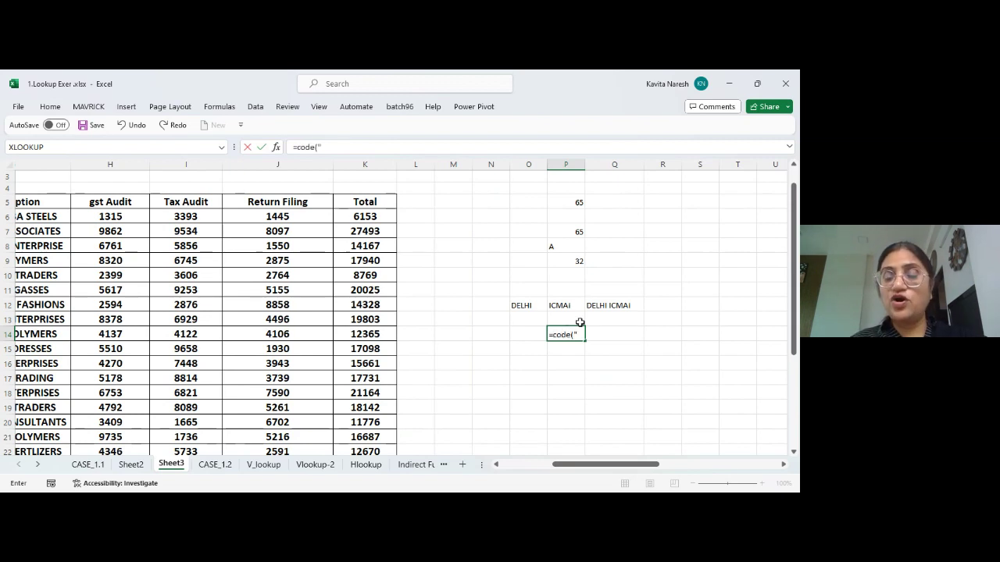
{"action": "type", "text": "\""}
{"action": "key", "text": "alt+Return"}
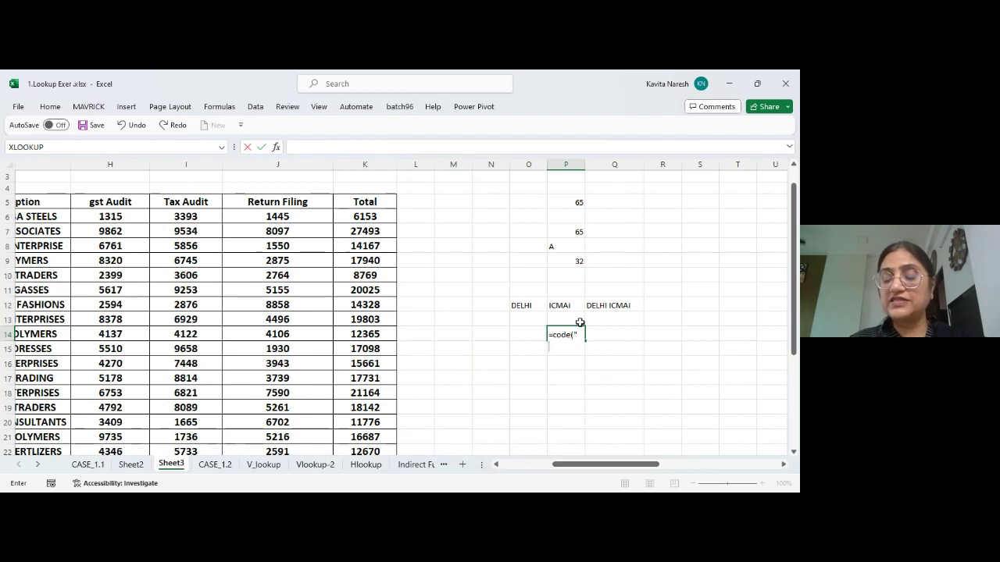
{"action": "type", "text": "\")"}
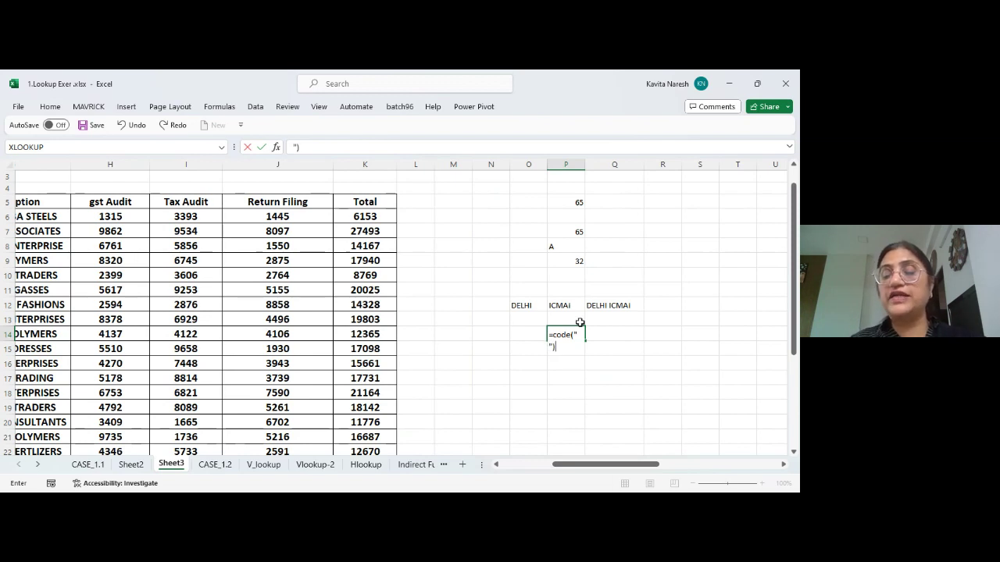
{"action": "key", "text": "ctrl+Return"}
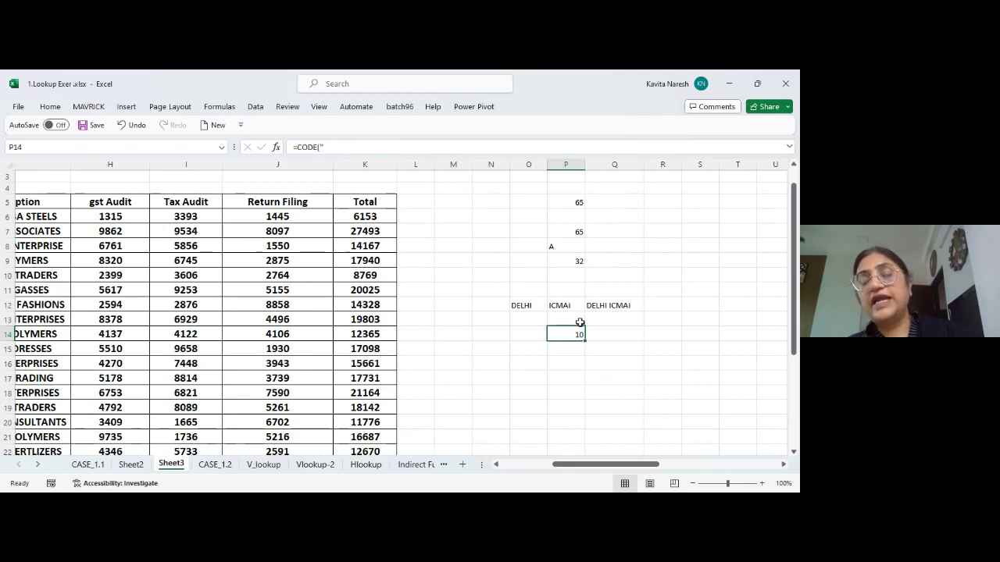
Replace the space code in Q12 with the line-break code, making the formula =O12&CHAR(10)&P12
{"action": "key", "text": "Up"}
{"action": "key", "text": "Up"}
{"action": "key", "text": "Up"}
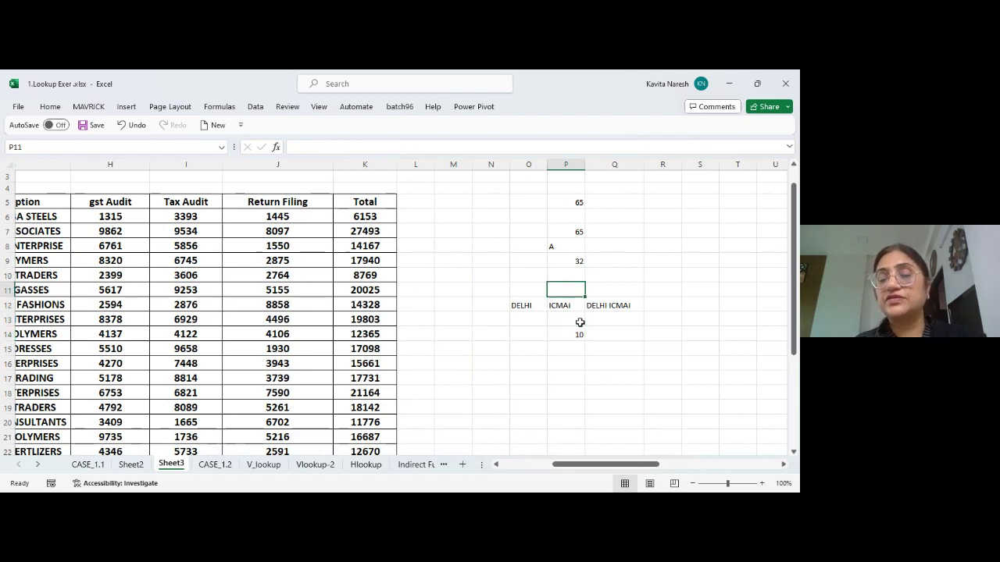
{"action": "key", "text": "Down"}
{"action": "key", "text": "Right"}
{"action": "key", "text": "F3"}
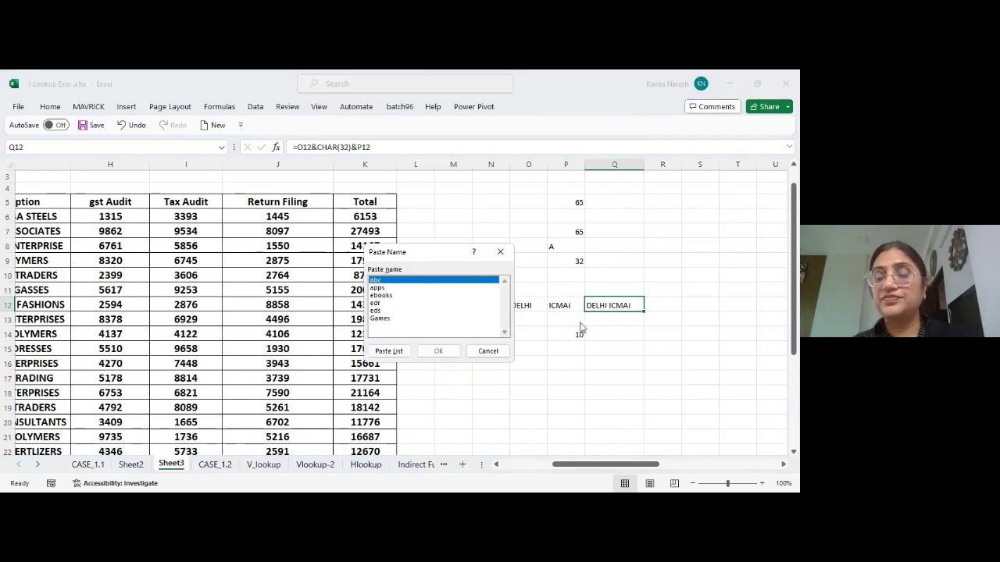
{"action": "key", "text": "Escape"}
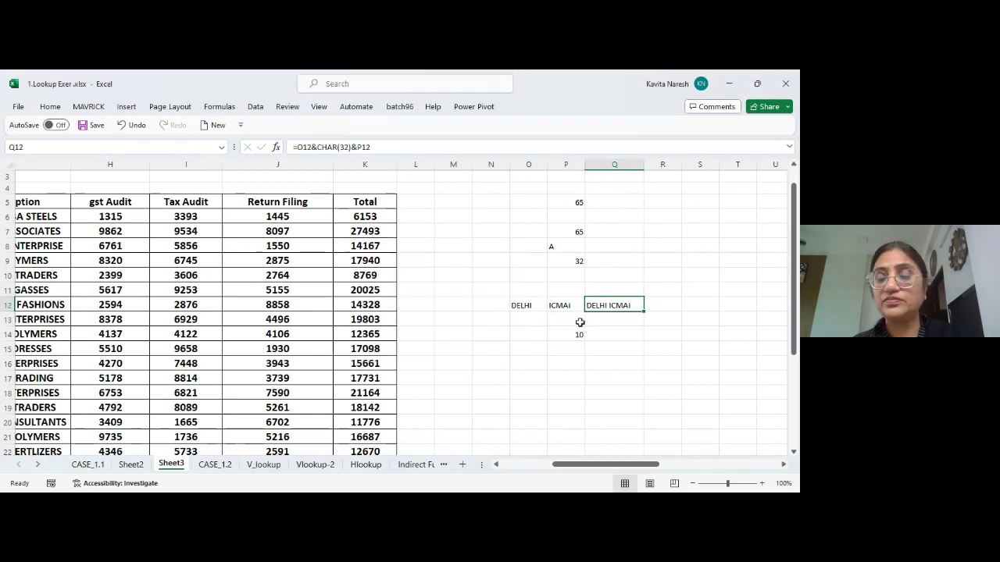
{"action": "key", "text": "F2"}
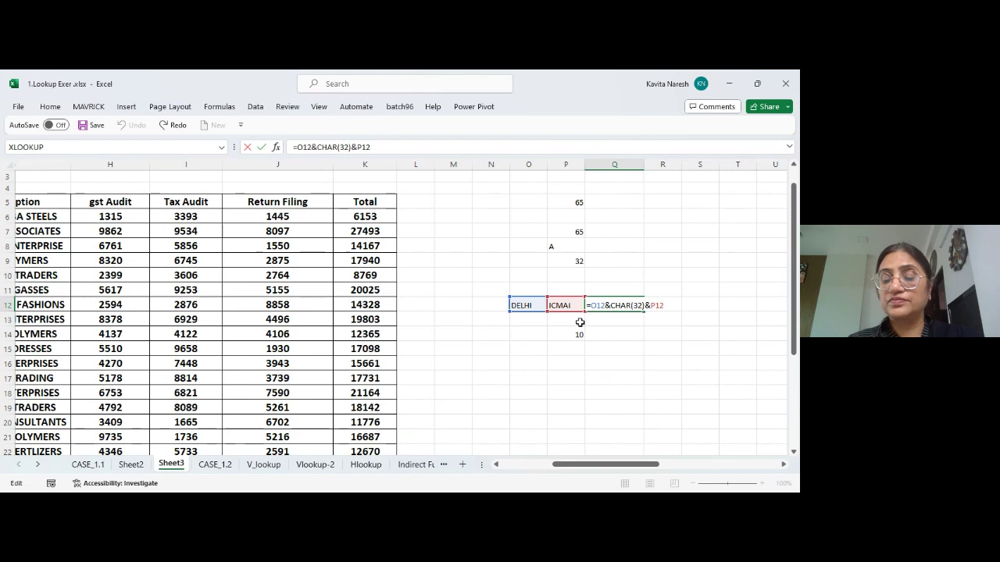
{"action": "key", "text": "BackSpace"}
{"action": "key", "text": "BackSpace"}
{"action": "type", "text": "10"}
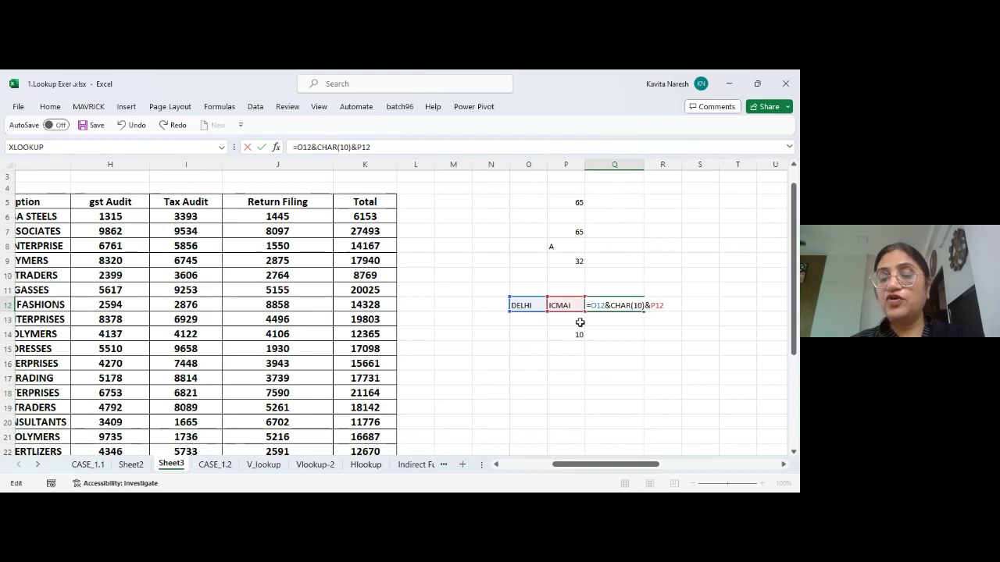
{"action": "key", "text": "ctrl+Return"}
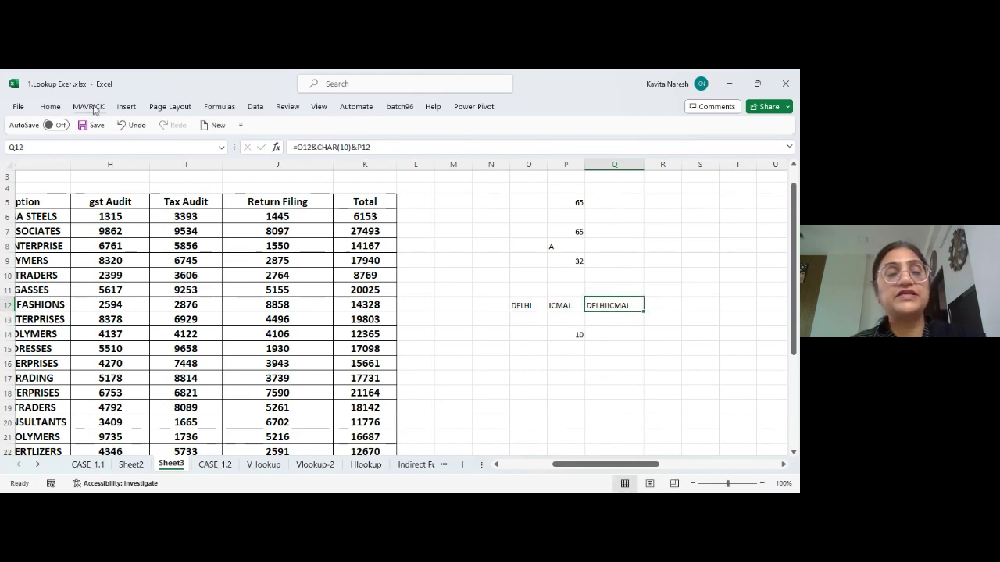
Turn on Wrap Text for Q12 to split the joined words over two lines
{"action": "left_click", "coordinate": [50, 106]}
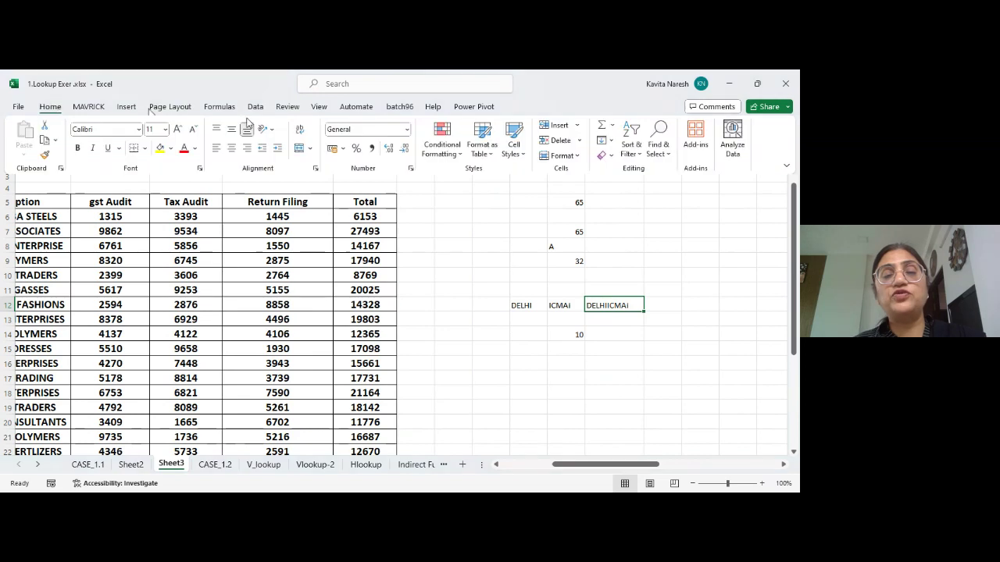
{"action": "left_click", "coordinate": [299, 129]}
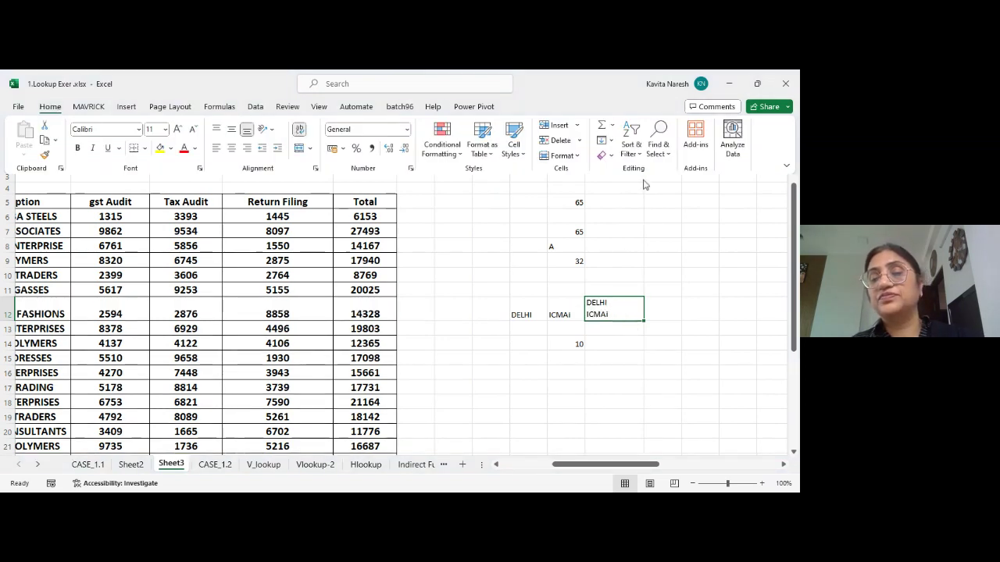
{"action": "left_click", "coordinate": [630, 248]}
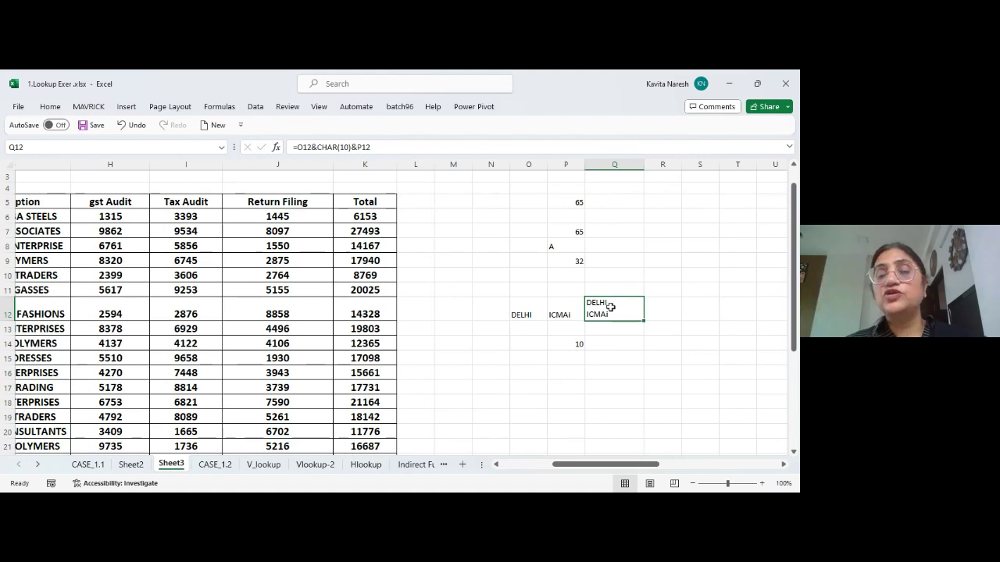
Clear the CODE, CHAR and joined-text examples from the range O5:Q17
{"action": "left_click_drag", "start_coordinate": [531, 201], "coordinate": [632, 394]}
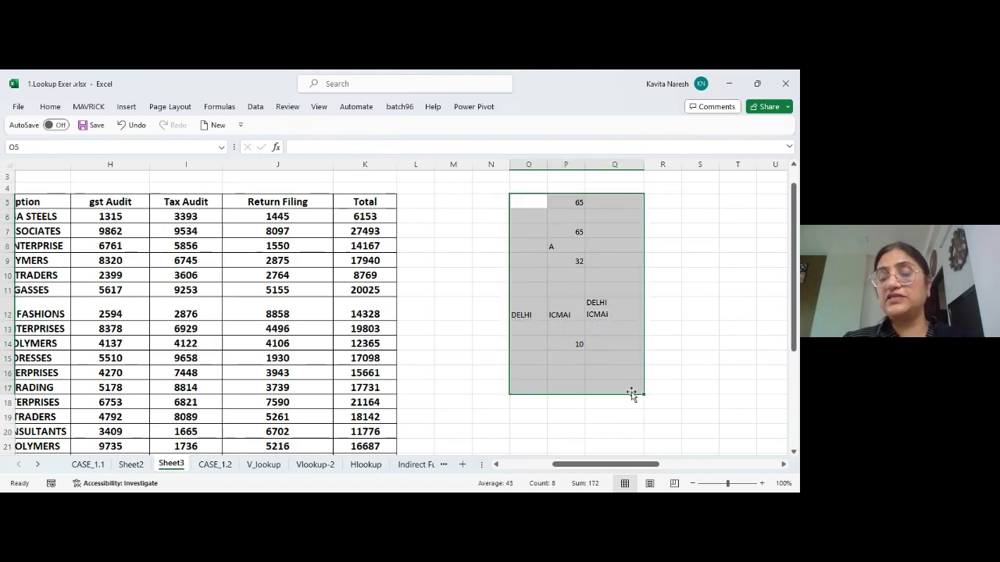
{"action": "key", "text": "Delete"}
{"action": "key", "text": "Down"}
{"action": "key", "text": "Up"}
{"action": "key", "text": "Down"}
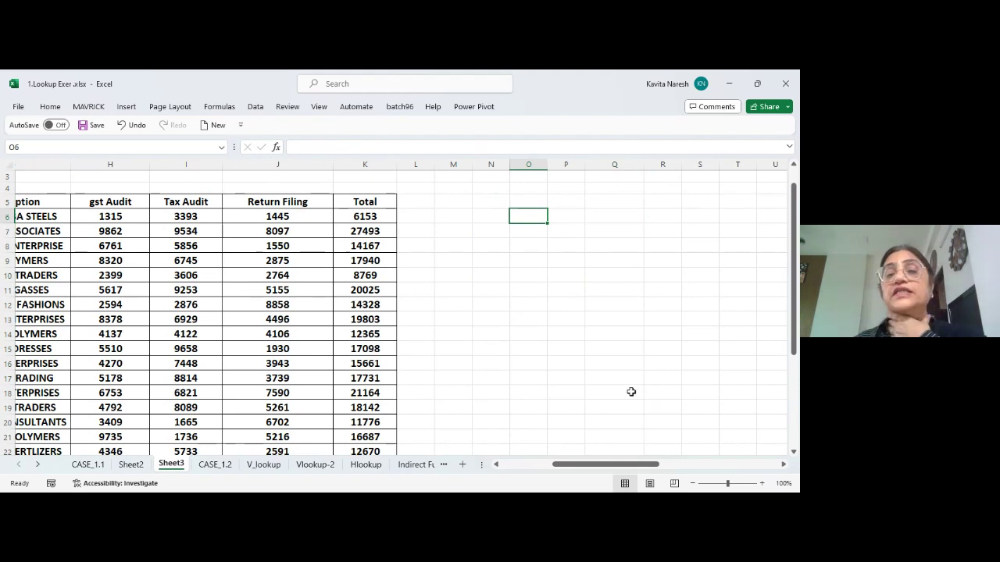
Enter the formula =INFO("DIRECTORY") in O6 to return the current folder path
{"action": "type", "text": "=i"}
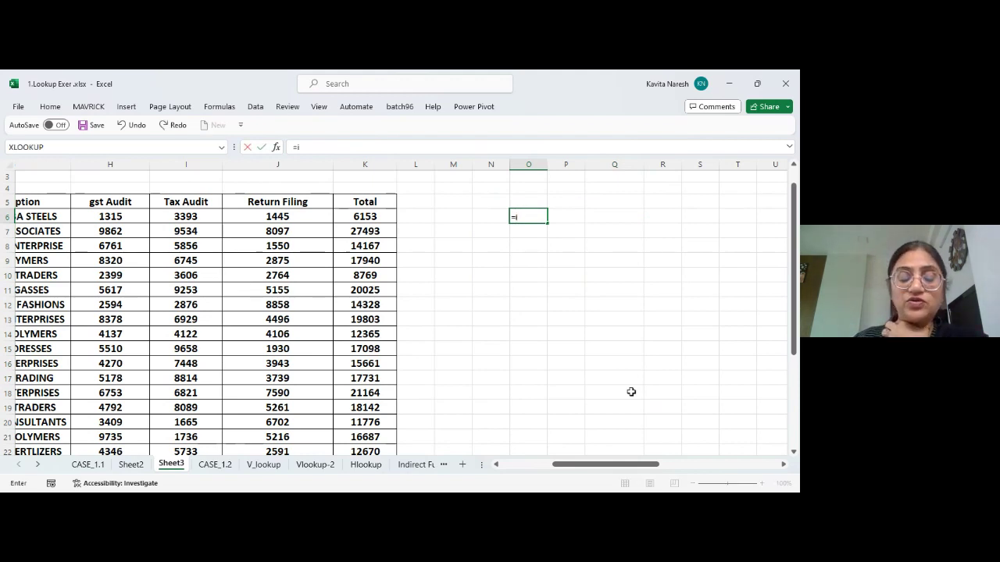
{"action": "type", "text": "nf"}
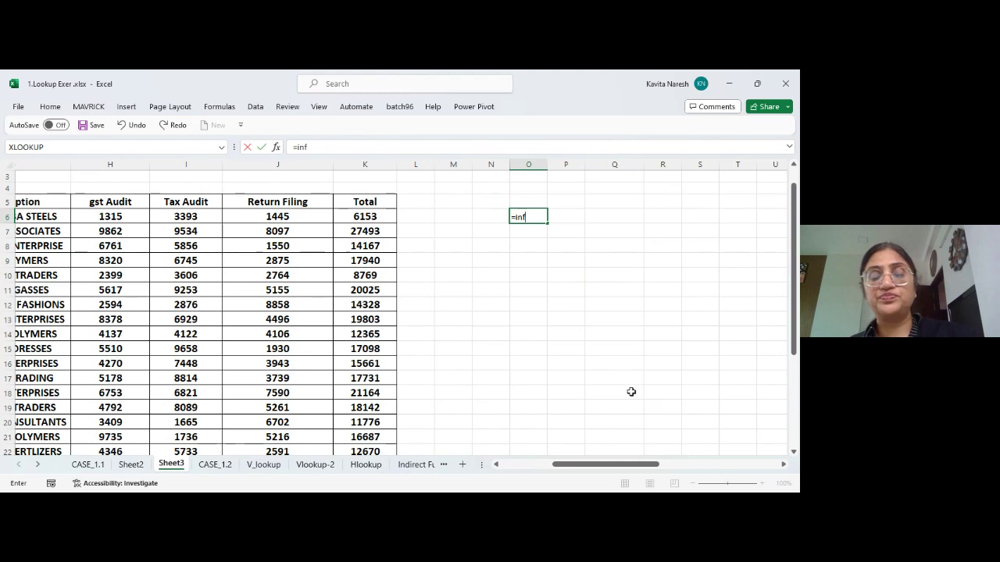
{"action": "key", "text": "Tab"}
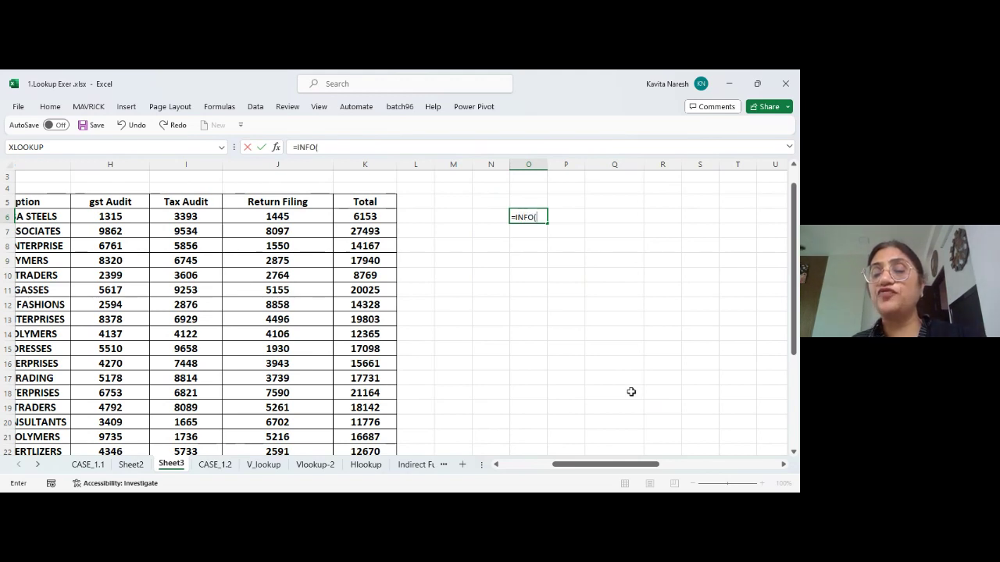
{"action": "type", "text": "\"DIRECTORY\""}
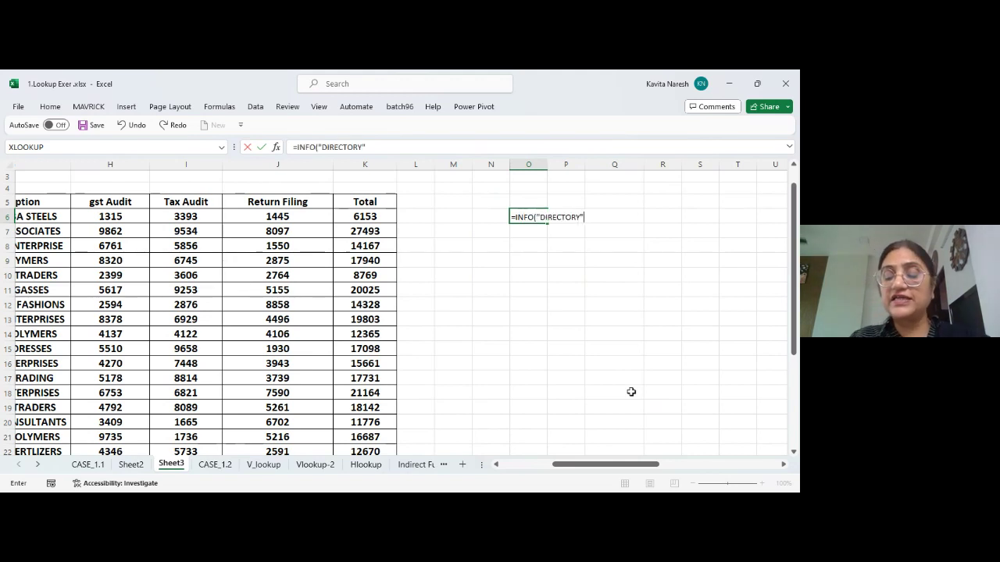
{"action": "key", "text": "Return"}
{"action": "key", "text": "Up"}
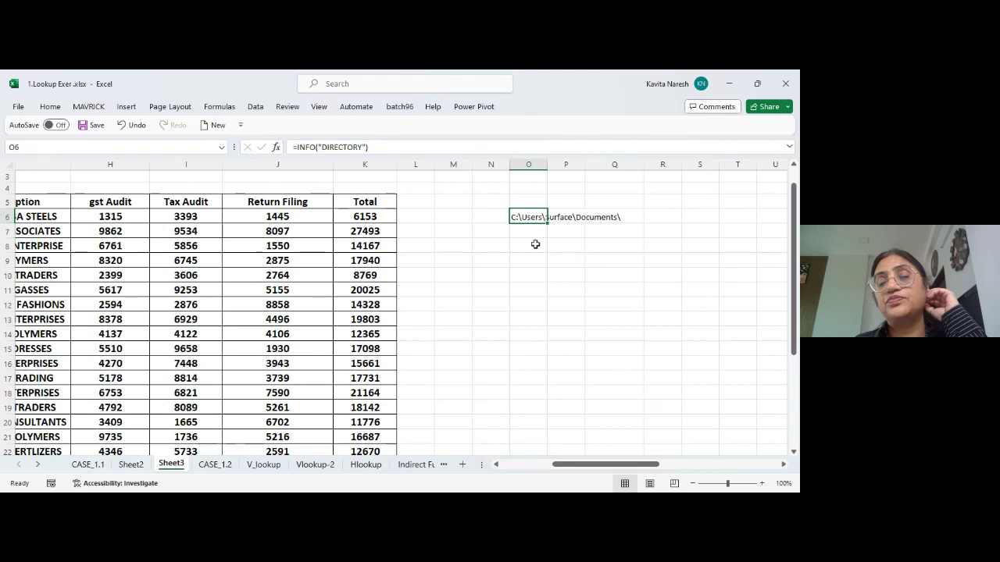
Enter the formula =INFO("NUMFILE") in O8 to count the active worksheets, and review it in the cell
{"action": "left_click", "coordinate": [535, 245]}
{"action": "type", "text": "=in"}
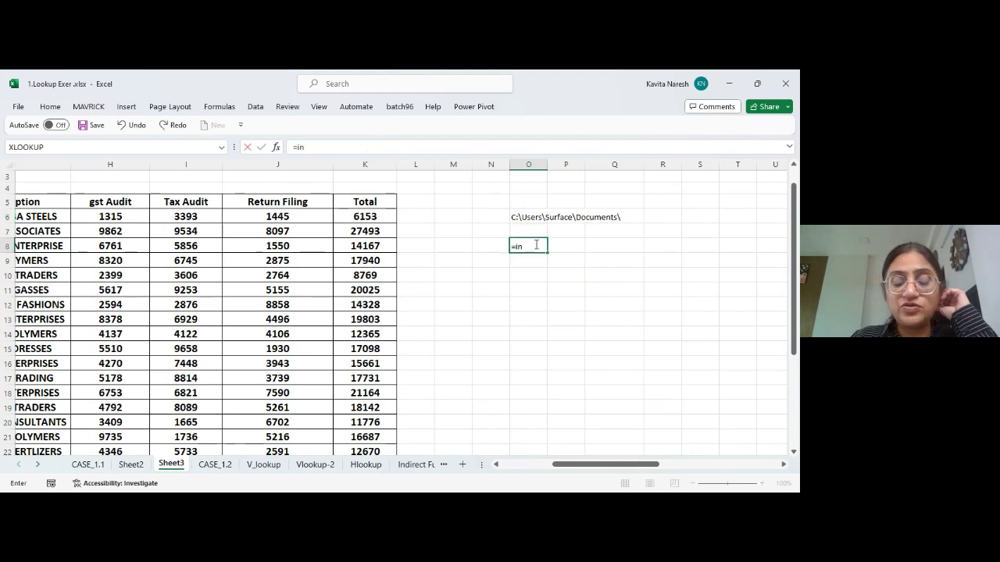
{"action": "type", "text": "fo"}
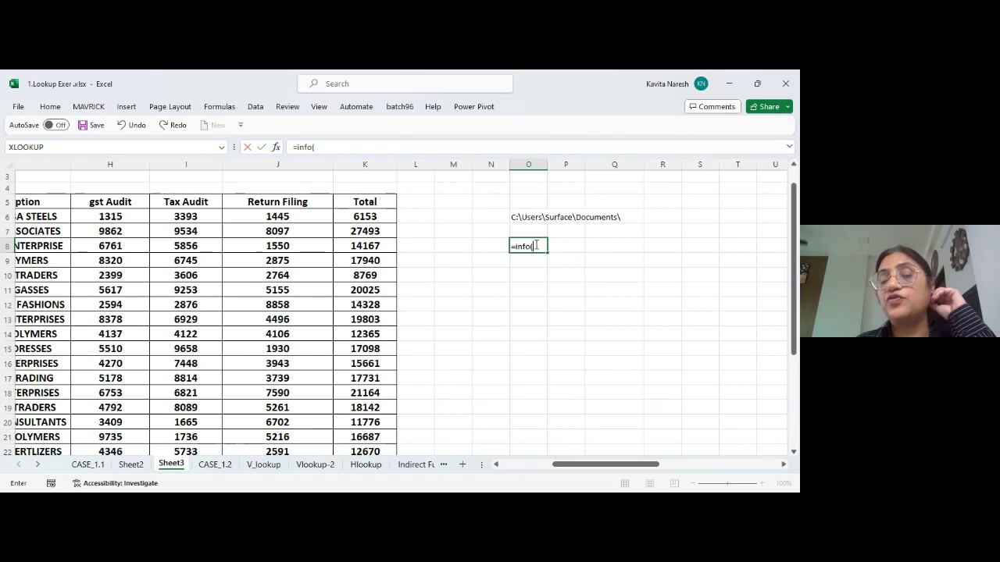
{"action": "type", "text": "("}
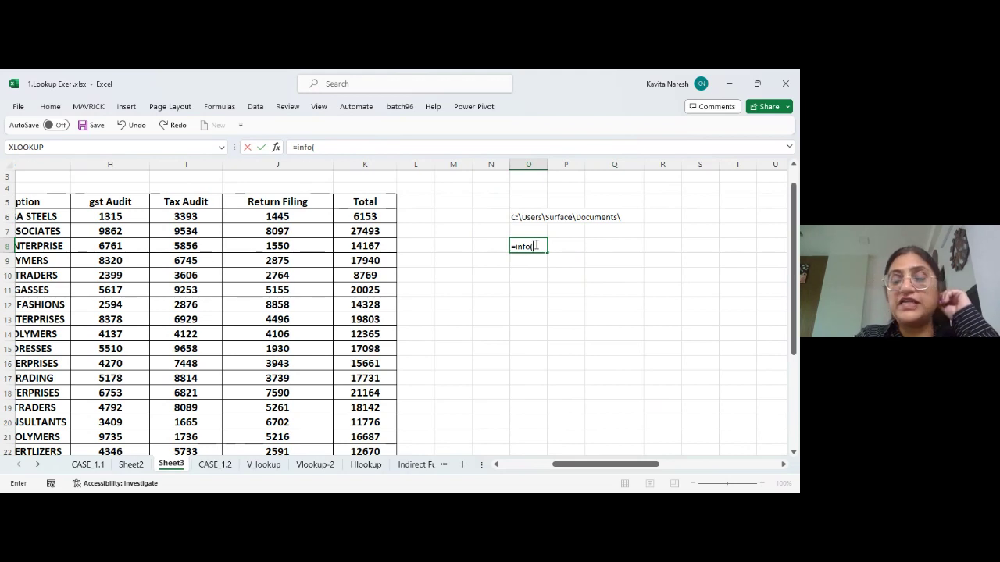
{"action": "type", "text": "\"numfile\")"}
{"action": "key", "text": "Return"}
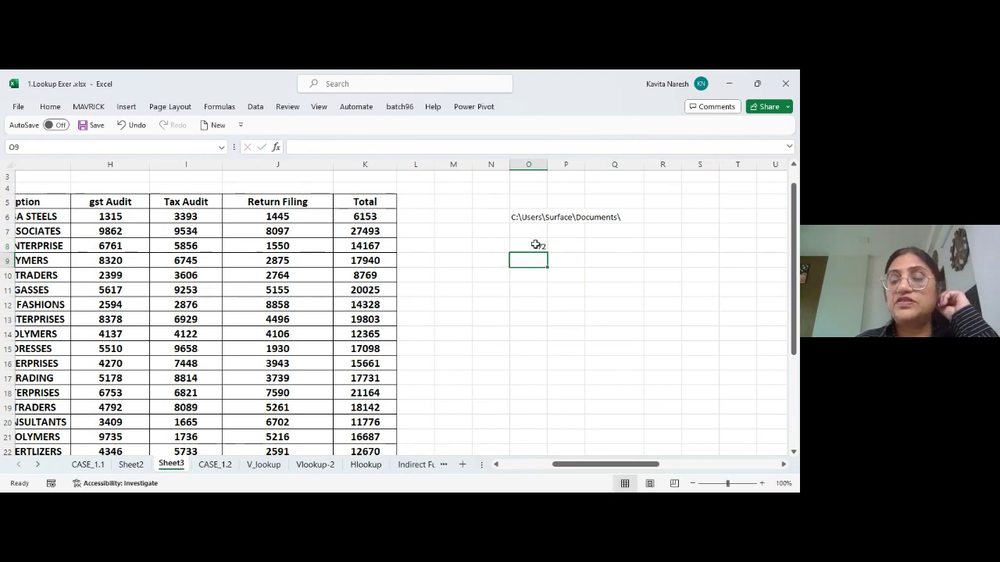
{"action": "left_click", "coordinate": [541, 245]}
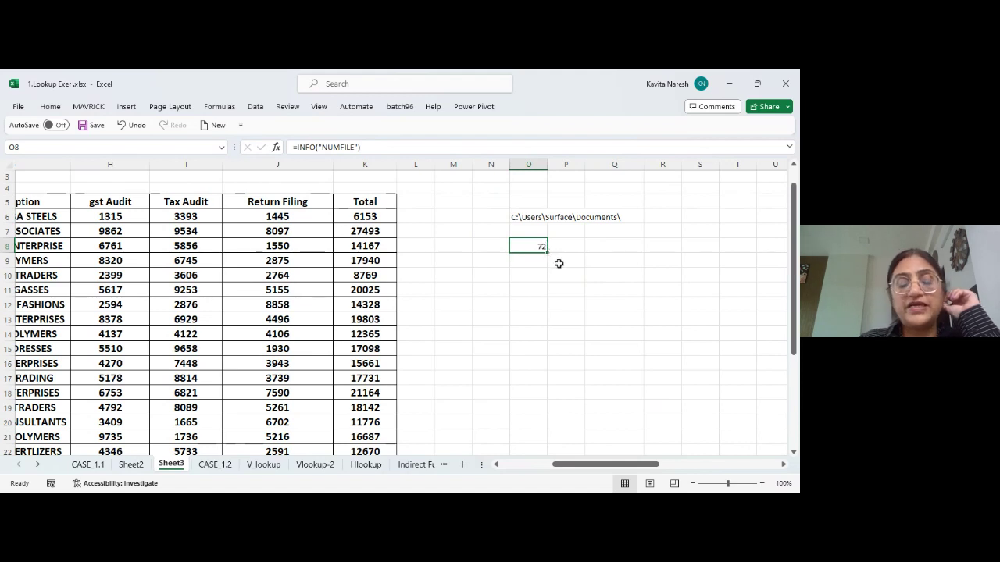
{"action": "key", "text": "F2"}
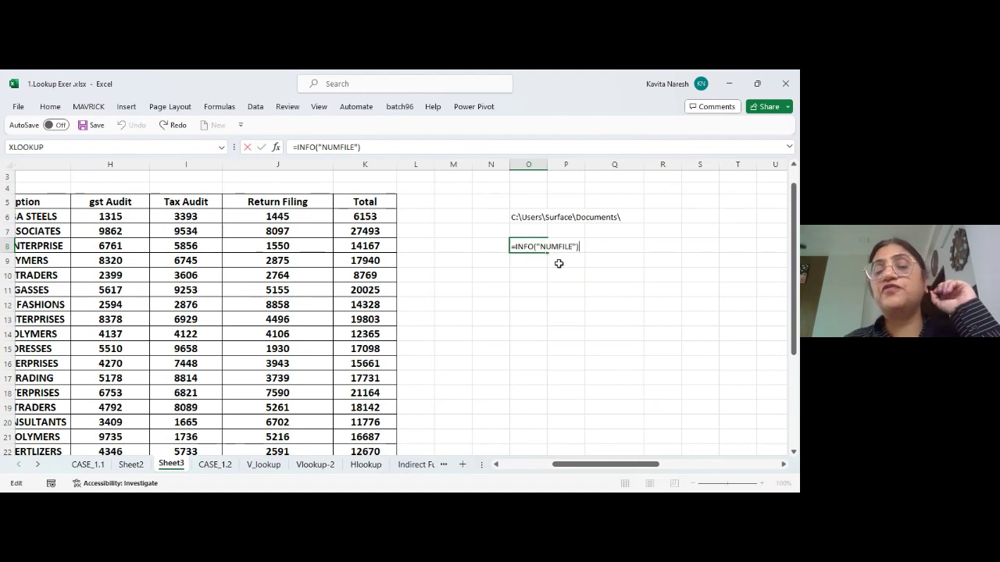
{"action": "key", "text": "Return"}
Clear both INFO formulas from O6:O8
{"action": "key", "text": "Down"}
{"action": "key", "text": "Down"}
{"action": "key", "text": "Up"}
{"action": "key", "text": "Up"}
{"action": "key", "text": "Up"}
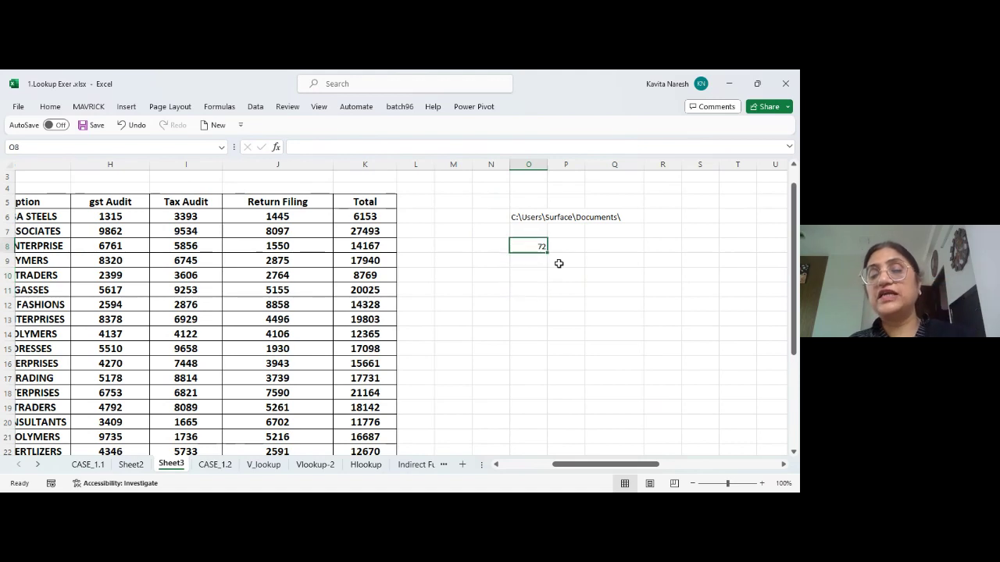
{"action": "key", "text": "Up"}
{"action": "key", "text": "Up"}
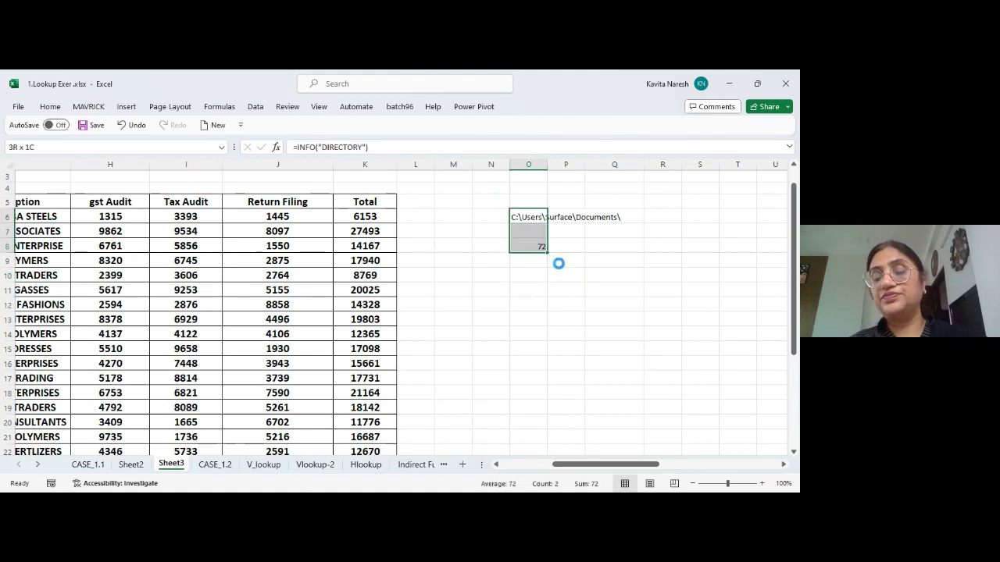
{"action": "key", "text": "Delete"}
{"action": "key", "text": "Right"}
{"action": "key", "text": "Left"}
{"action": "key", "text": "Left"}
{"action": "key", "text": "Right"}
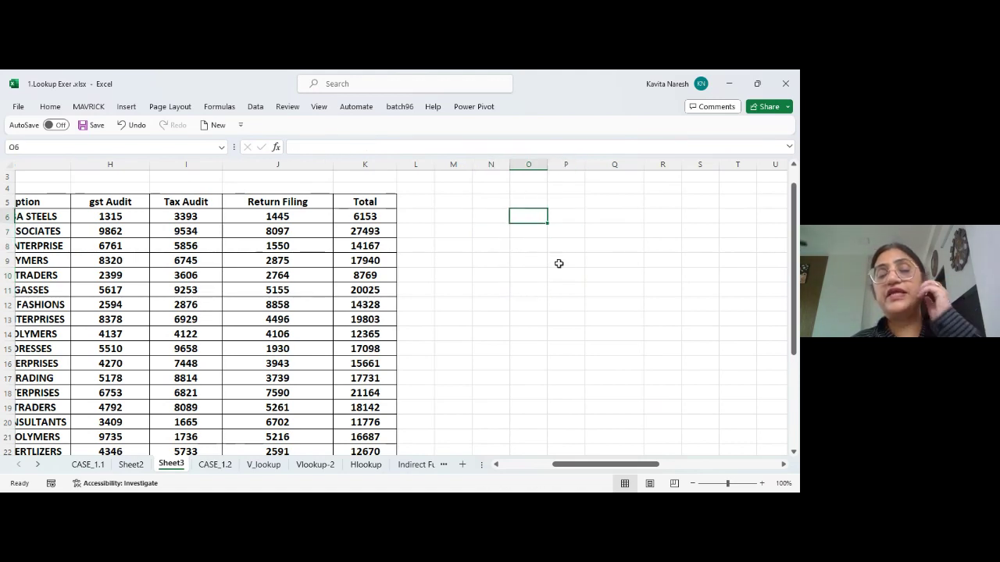
{"action": "key", "text": "Left"}
{"action": "key", "text": "Left"}
{"action": "key", "text": "Right"}
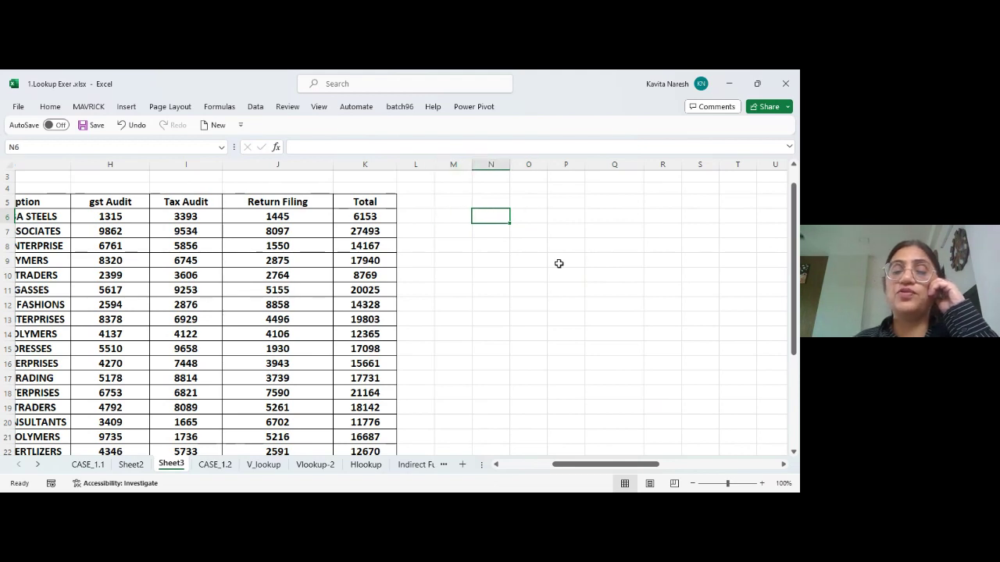
{"action": "key", "text": "Left"}
{"action": "key", "text": "Left"}
{"action": "key", "text": "Left"}
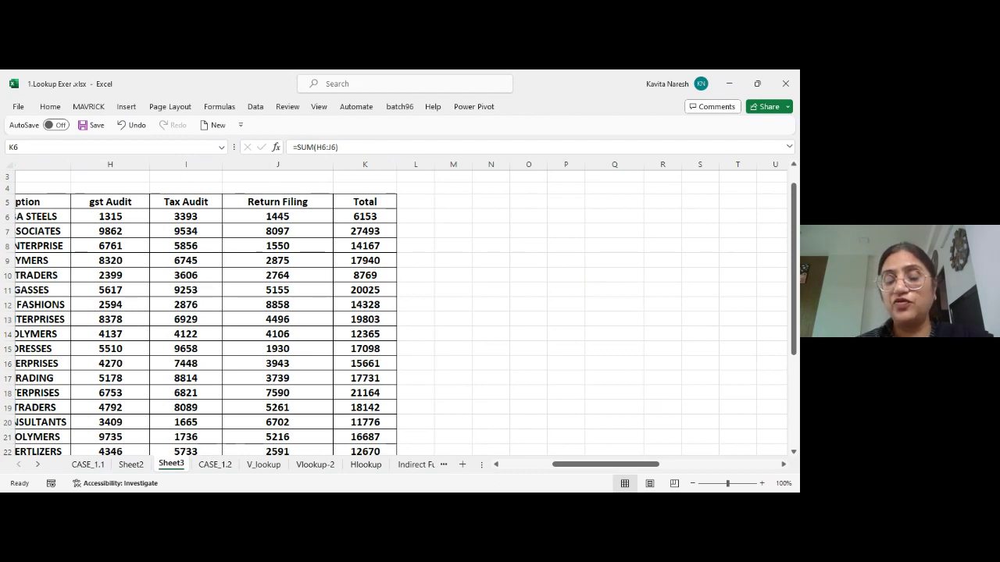
Look through the list of recent workbooks down to its end, and return to the sheet
{"action": "left_click", "coordinate": [17, 107]}
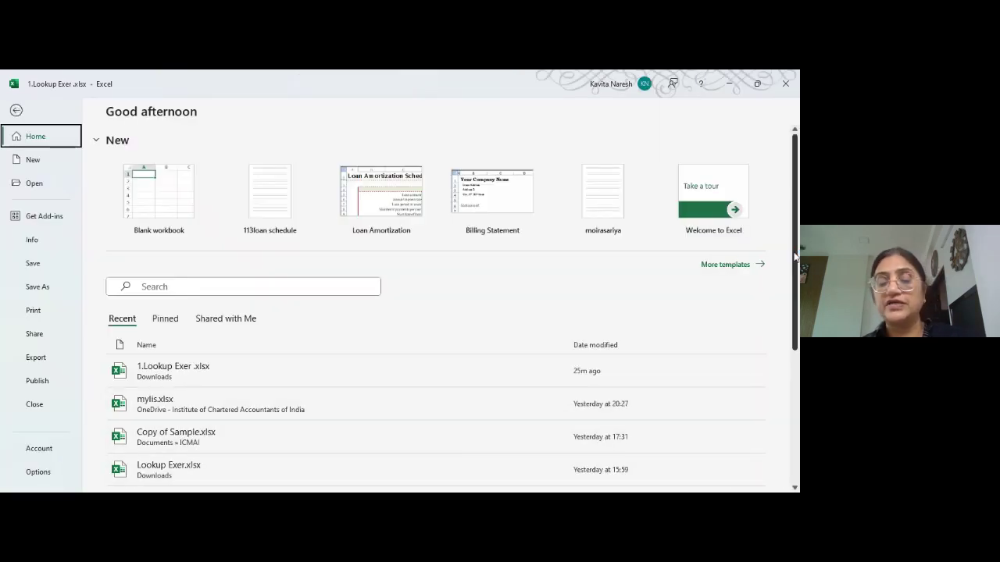
{"action": "left_click_drag", "start_coordinate": [796, 256], "coordinate": [797, 384]}
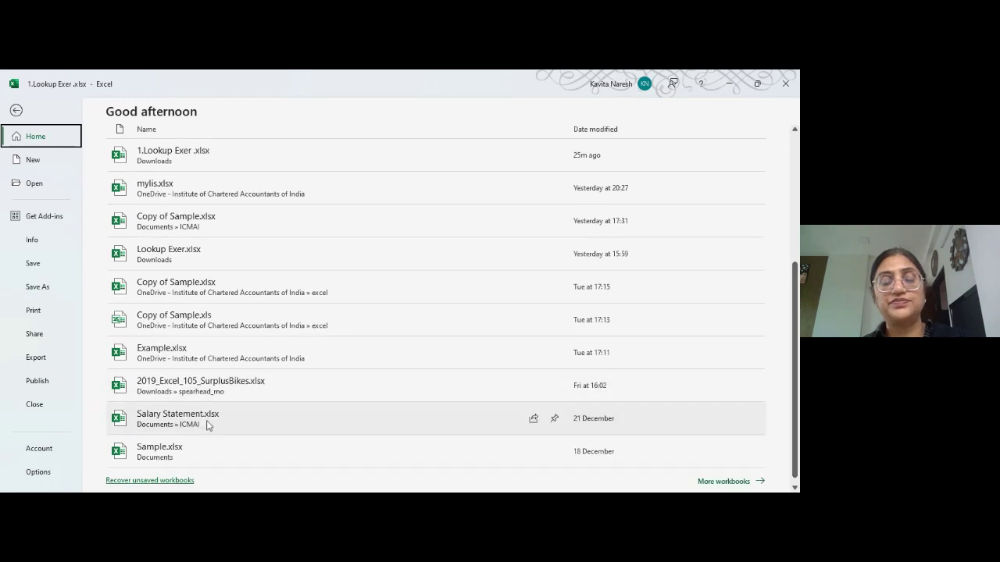
{"action": "key", "text": "Escape"}
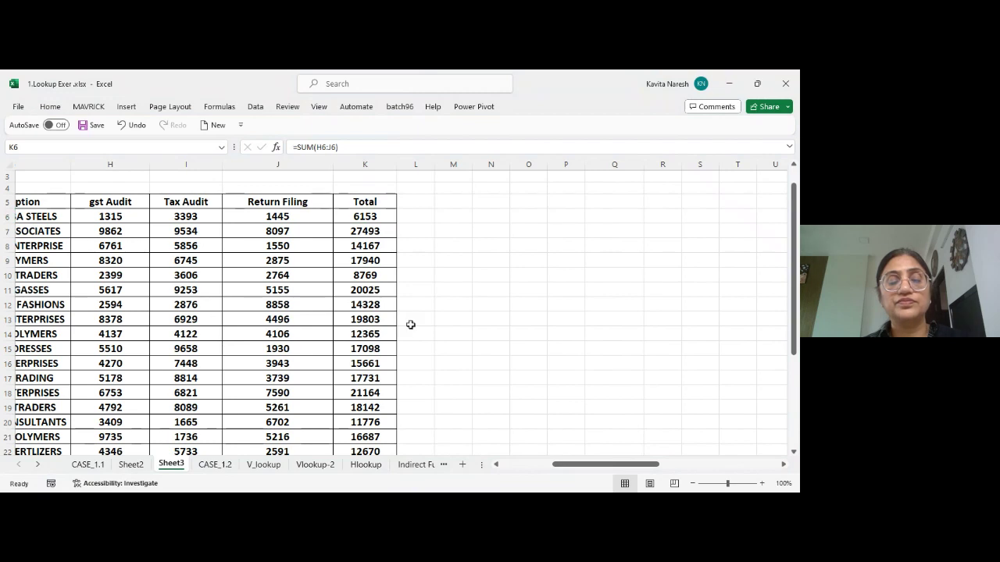
{"action": "double_click", "coordinate": [182, 361]}
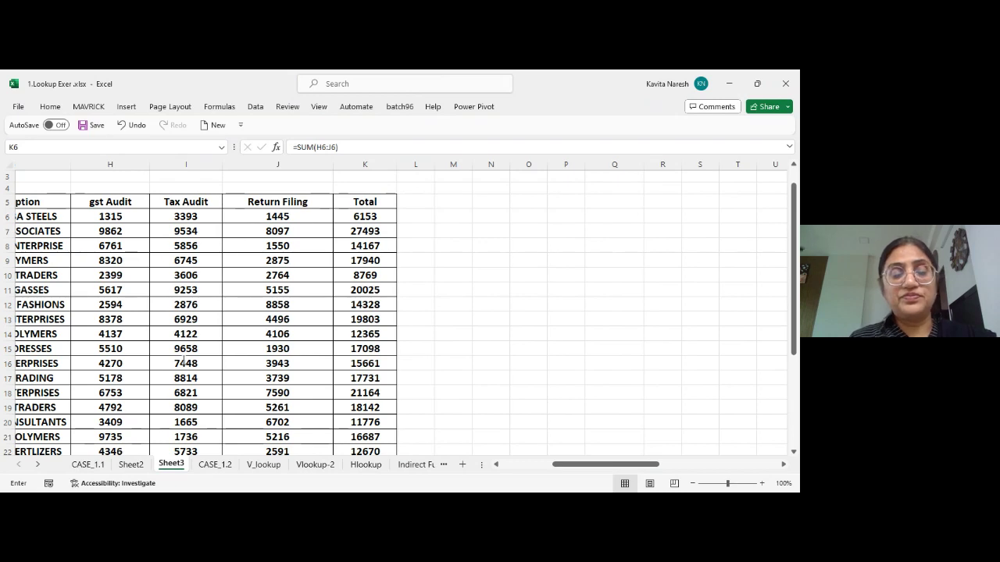
{"action": "key", "text": "Escape"}
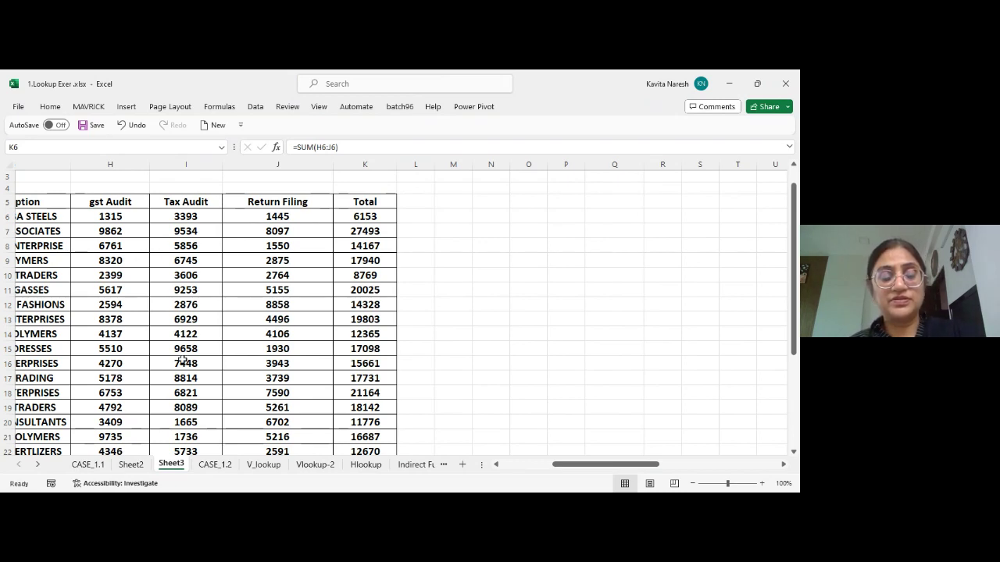
{"action": "key", "text": "F2"}
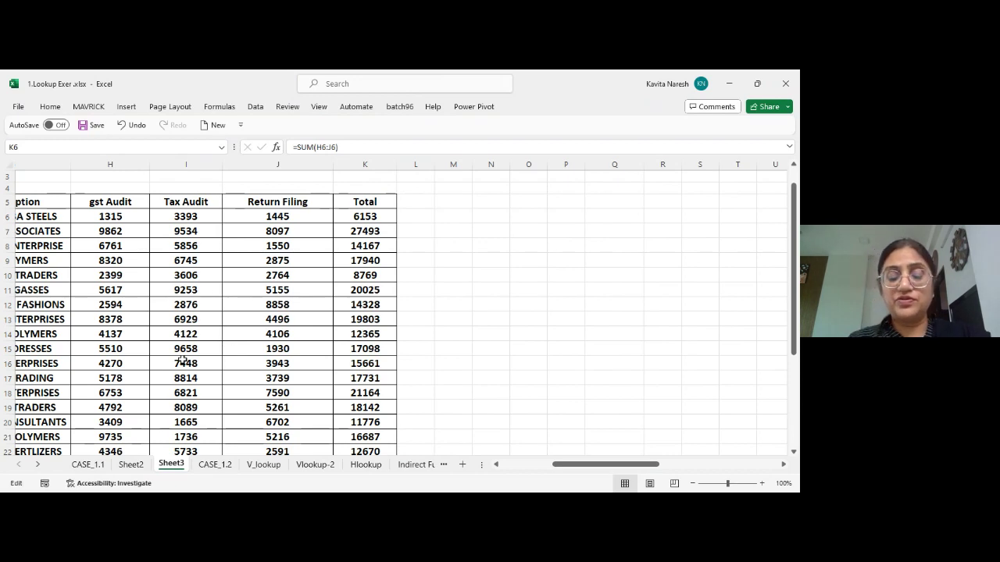
{"action": "key", "text": "F2"}
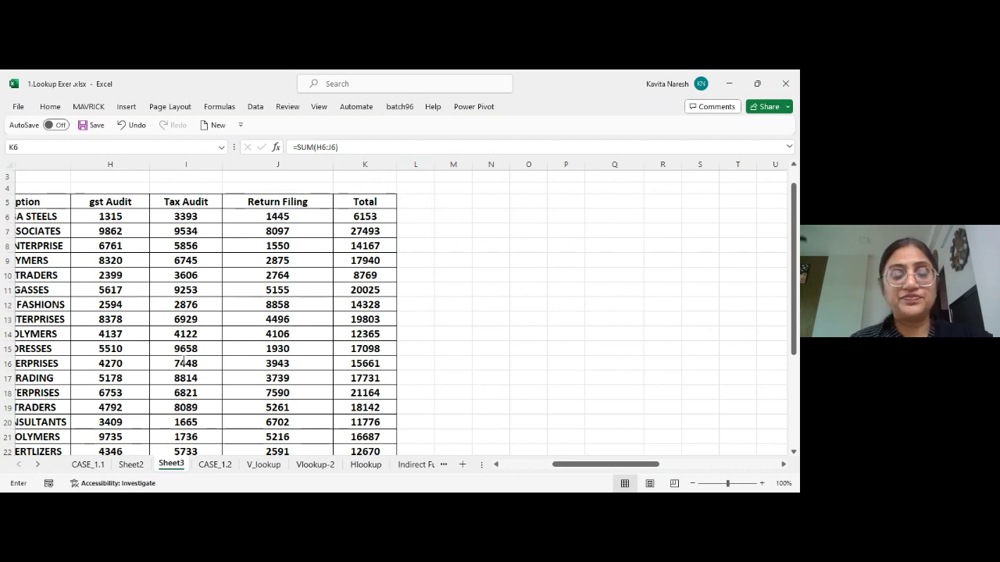
{"action": "key", "text": "Escape"}
{"action": "key", "text": "F2"}
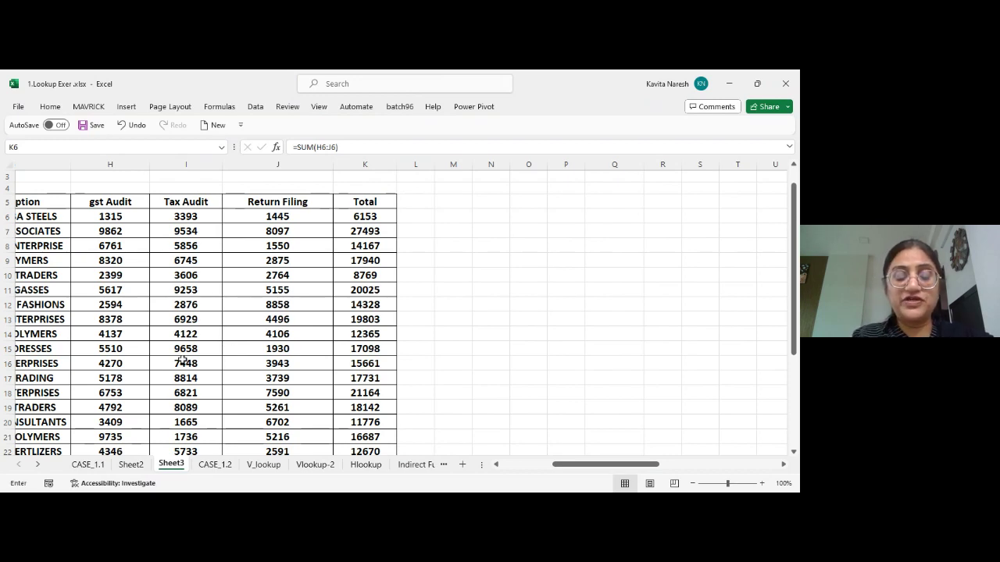
{"action": "key", "text": "Escape"}
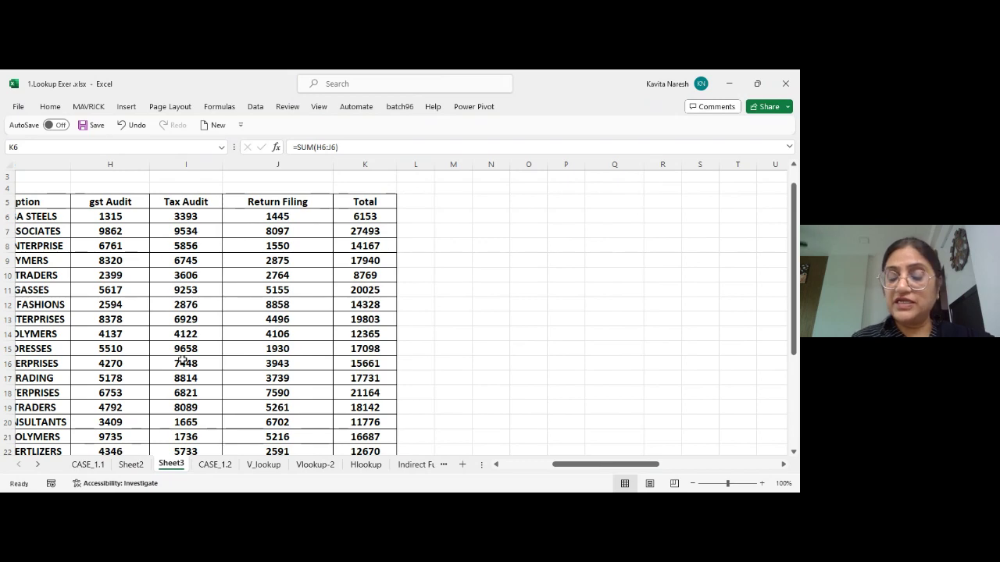
{"action": "key", "text": "F2"}
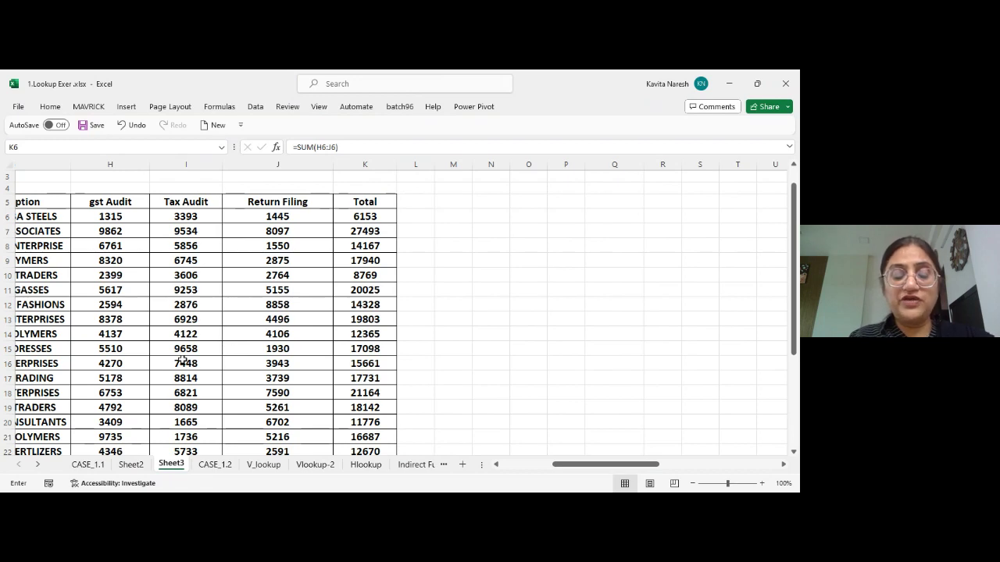
{"action": "key", "text": "Escape"}
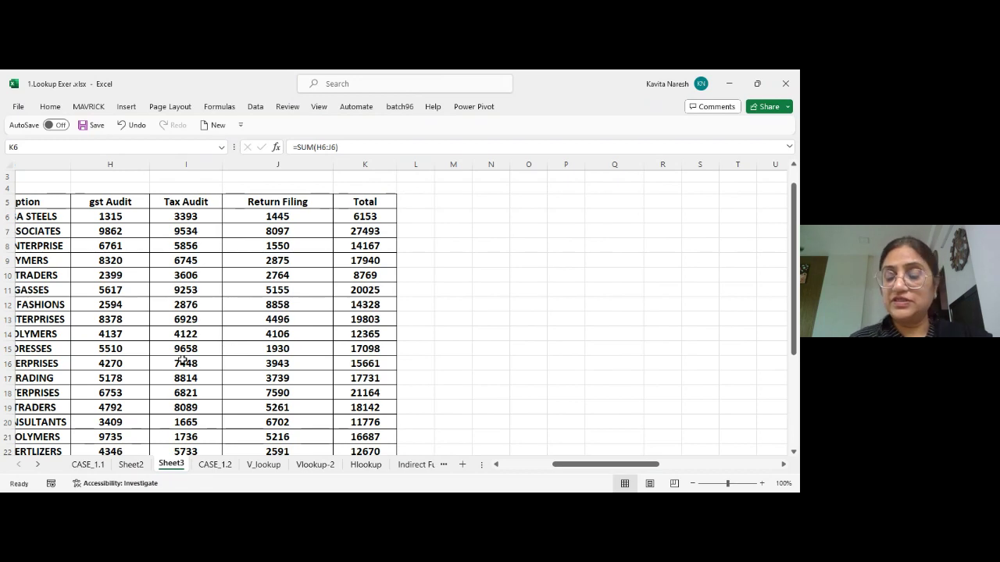
{"action": "key", "text": "F2"}
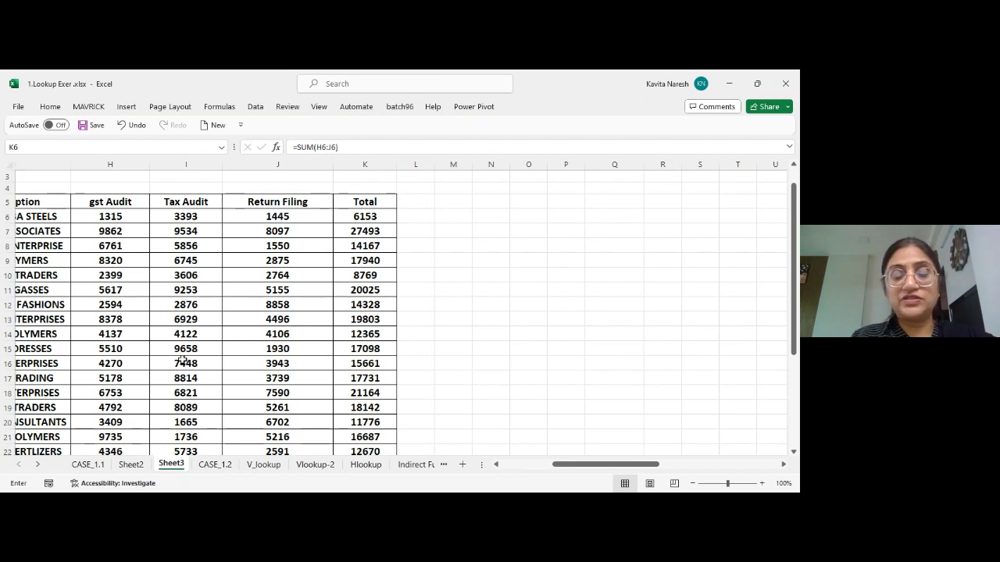
{"action": "key", "text": "Escape"}
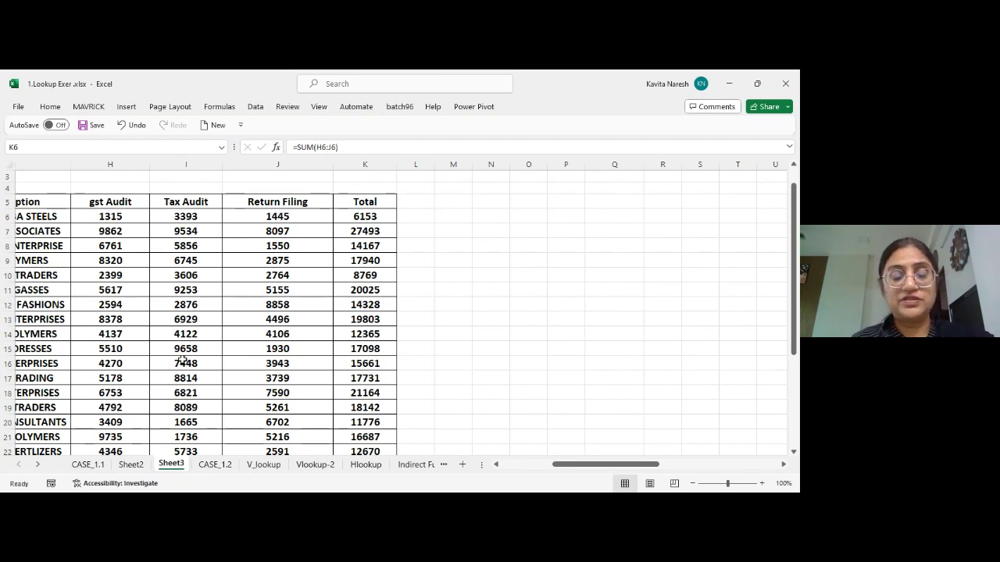
{"action": "key", "text": "F2"}
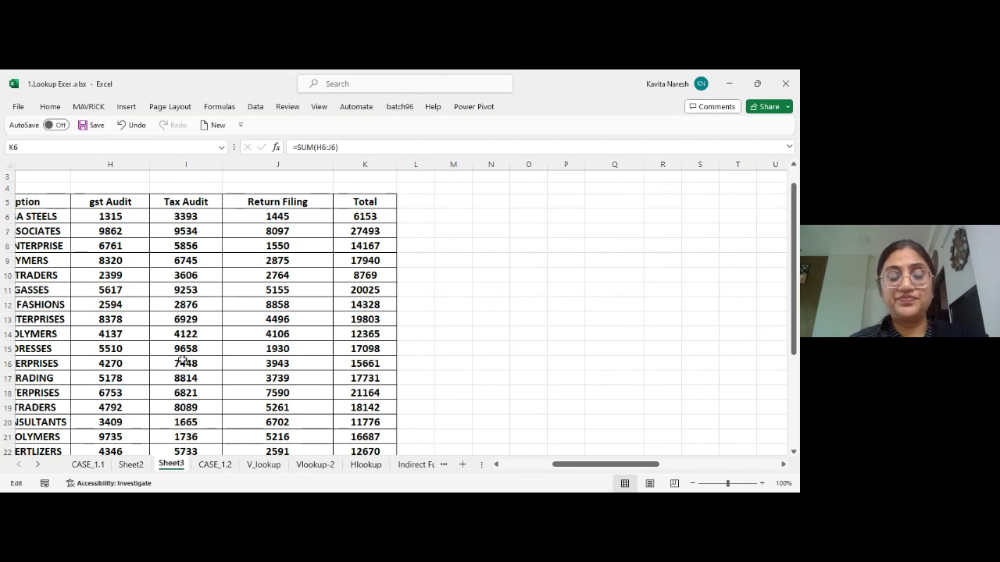
{"action": "key", "text": "Escape"}
{"action": "key", "text": "F2"}
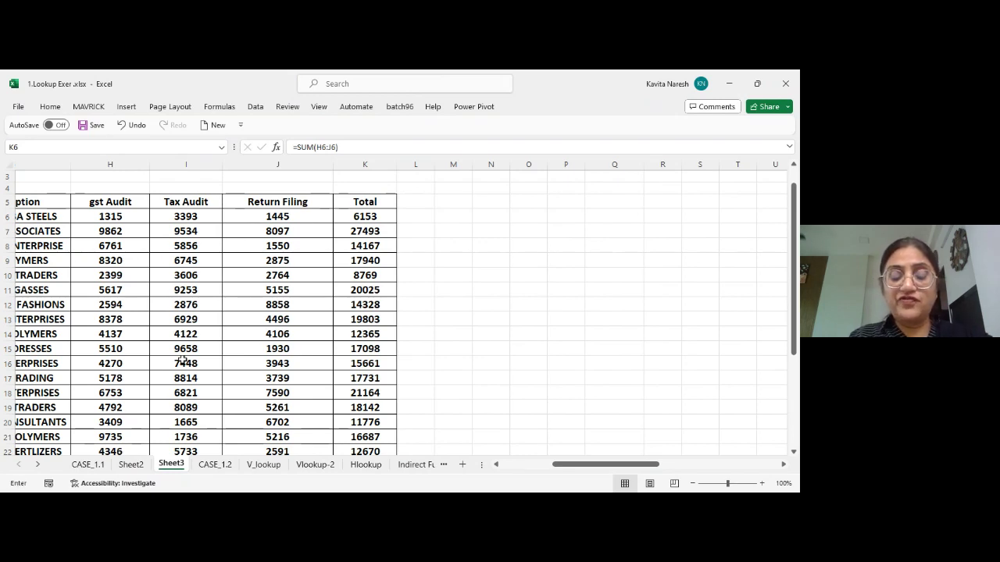
{"action": "key", "text": "Escape"}
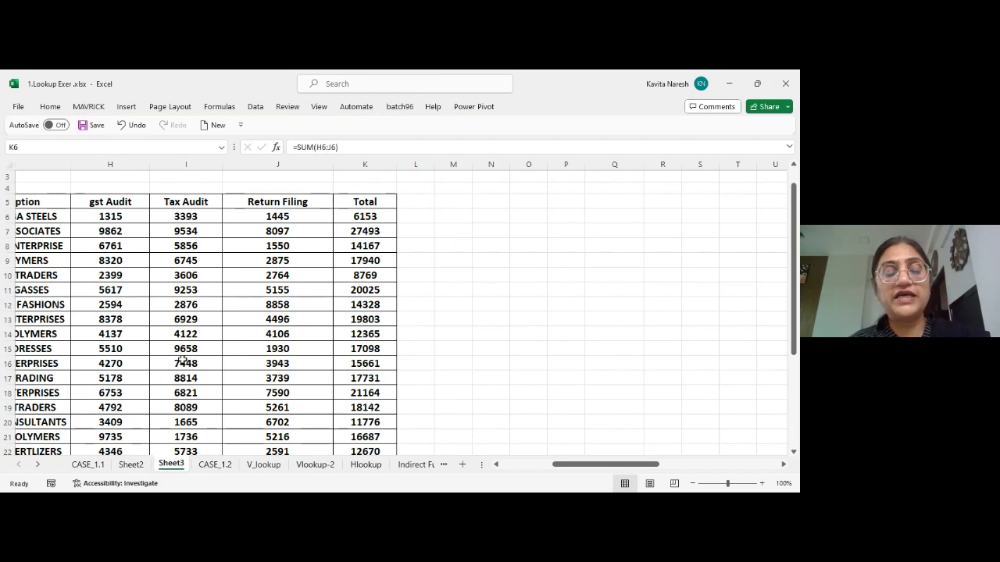
{"action": "key", "text": "F2"}
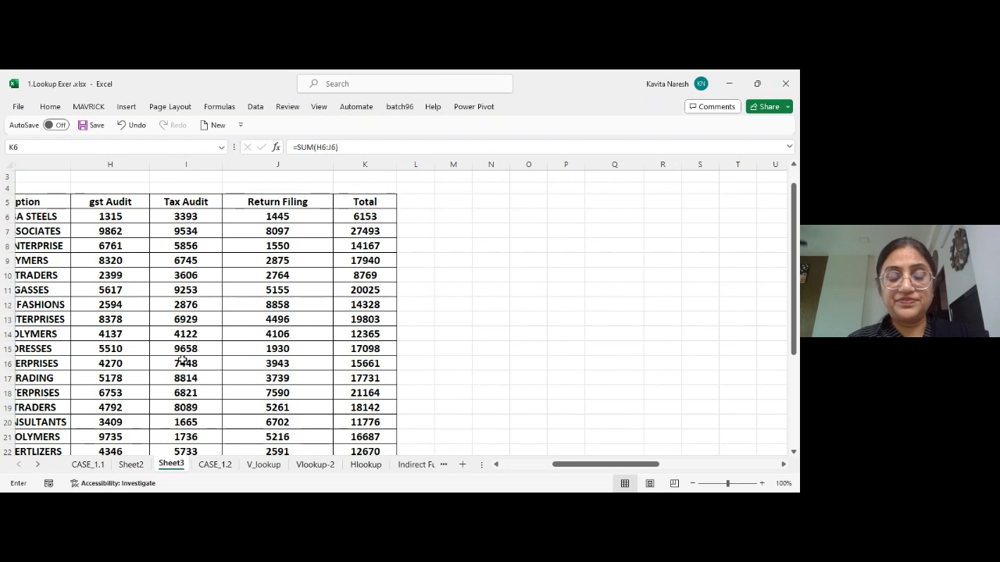
Show the status bar's cell modes on K6 by starting and cancelling data entry, cell editing and copying
{"action": "key", "text": "Escape"}
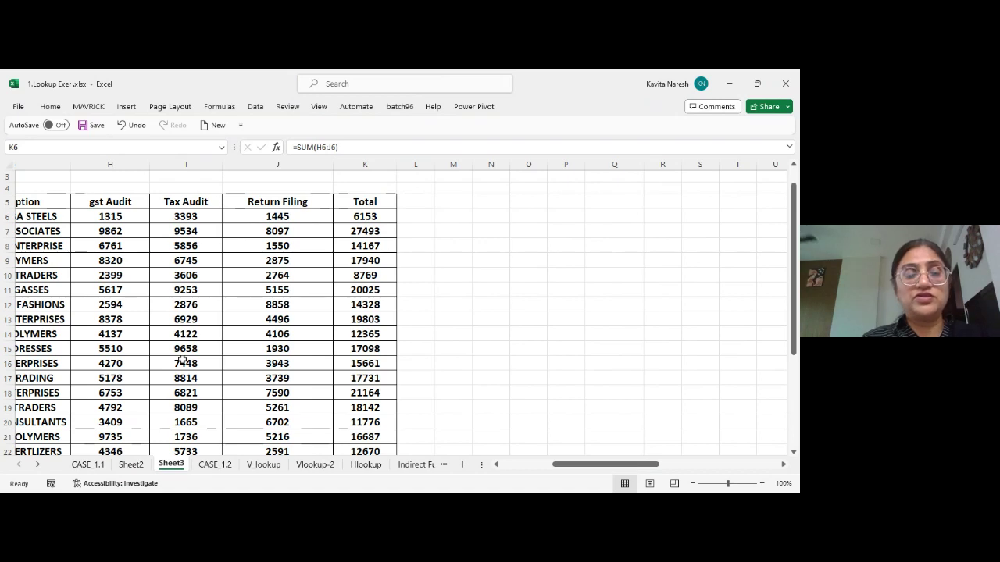
{"action": "key", "text": "F2"}
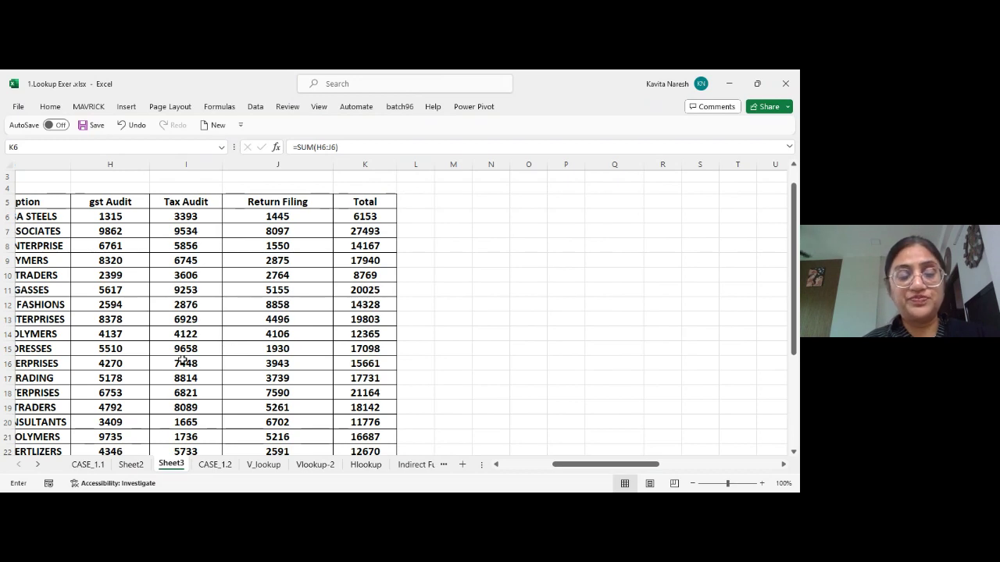
{"action": "left_click", "coordinate": [218, 214]}
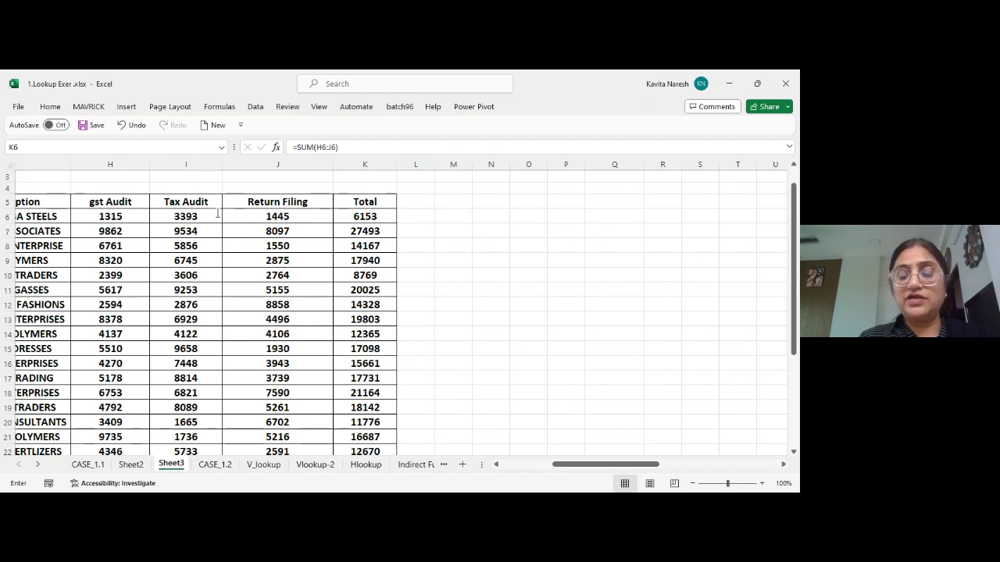
{"action": "key", "text": "Escape"}
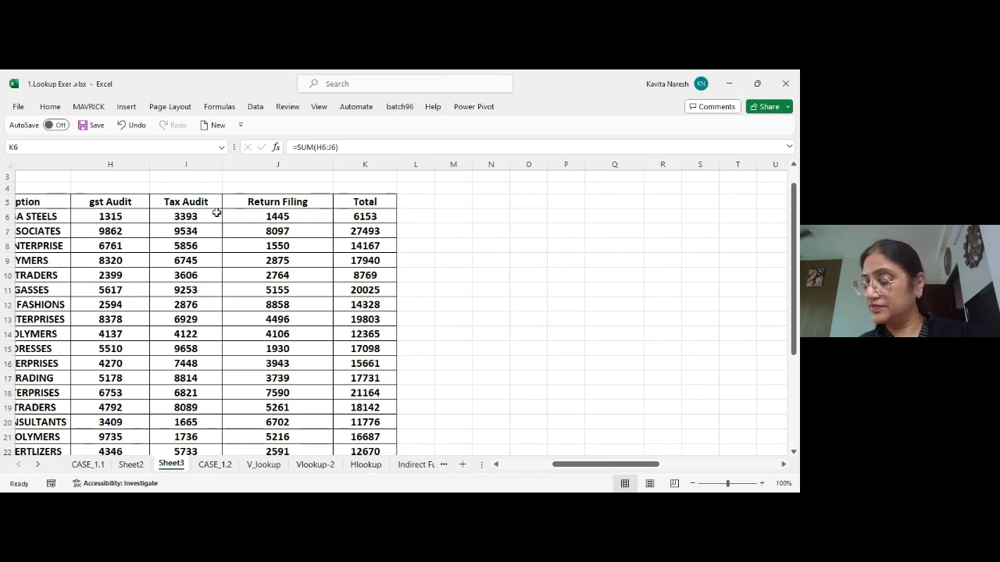
{"action": "key", "text": "F2"}
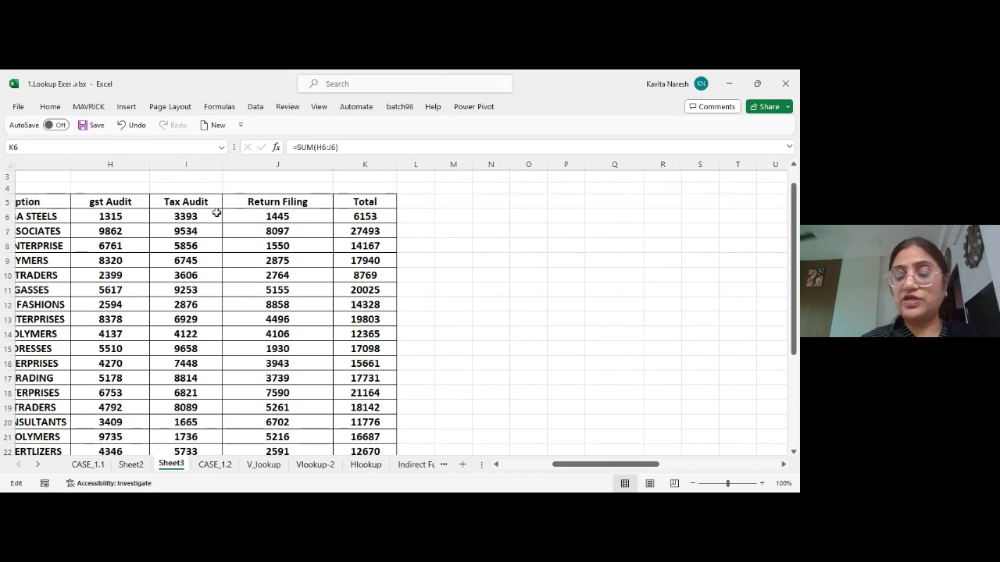
{"action": "key", "text": "Escape"}
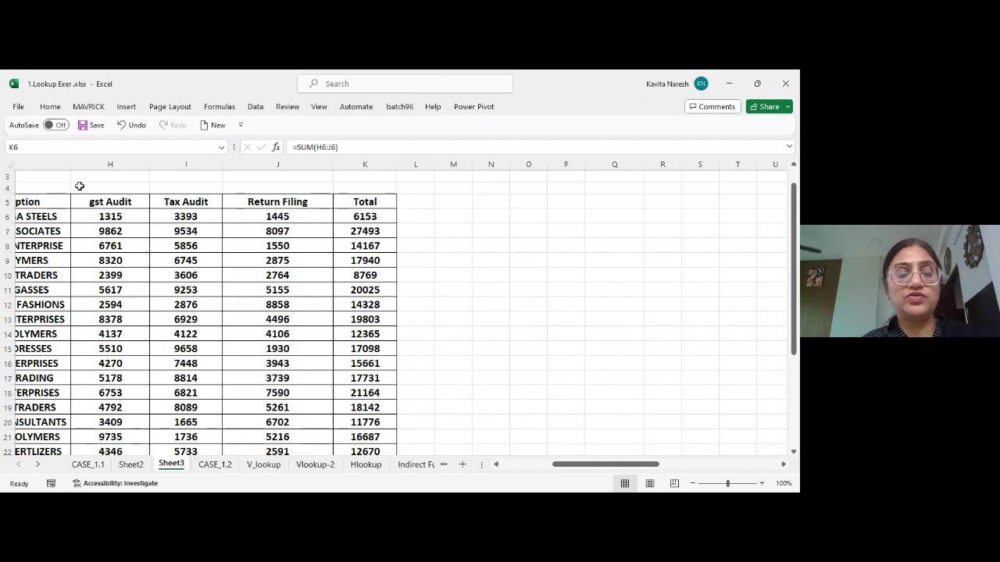
{"action": "type", "text": "="}
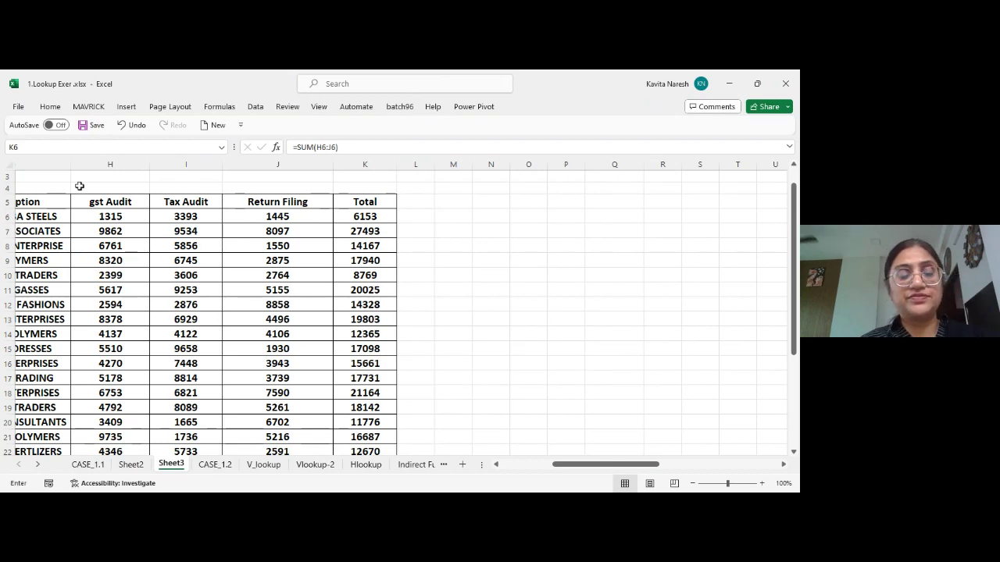
{"action": "key", "text": "Escape"}
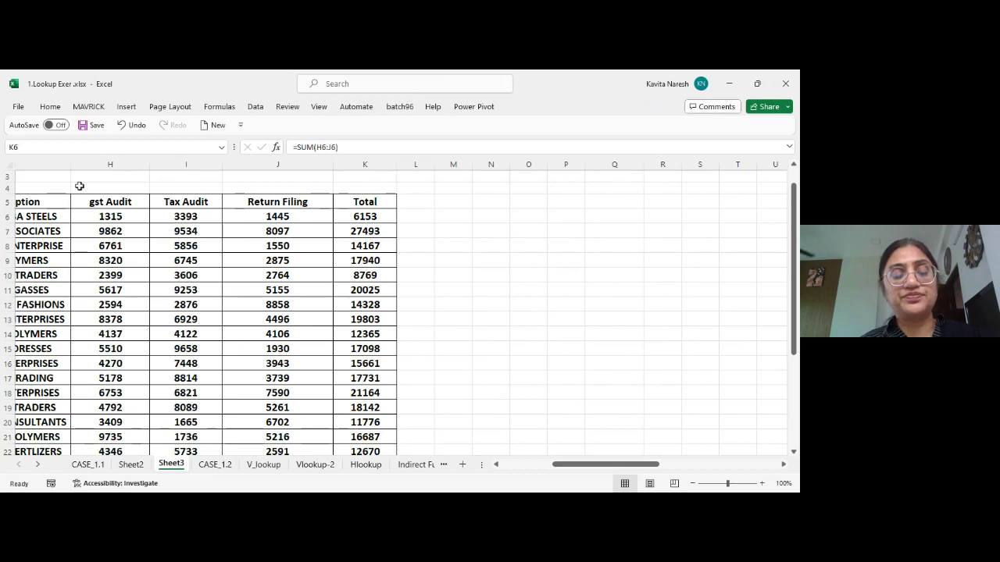
{"action": "key", "text": "ctrl+c"}
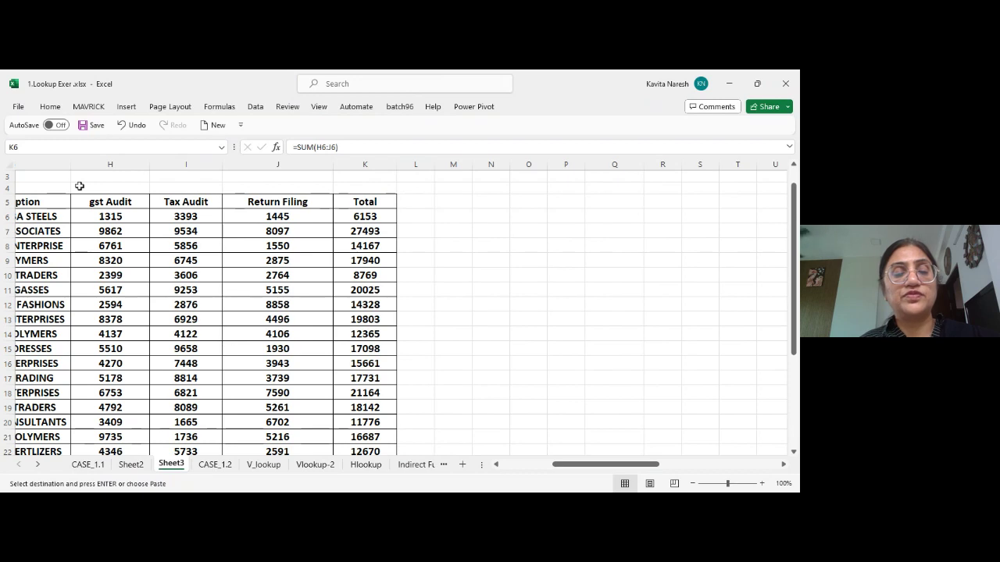
{"action": "key", "text": "Escape"}
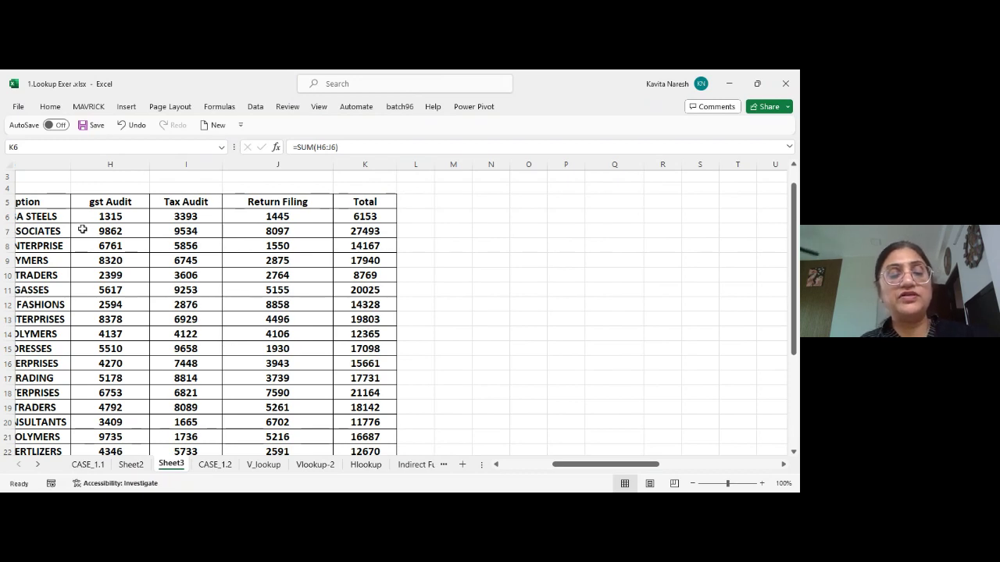
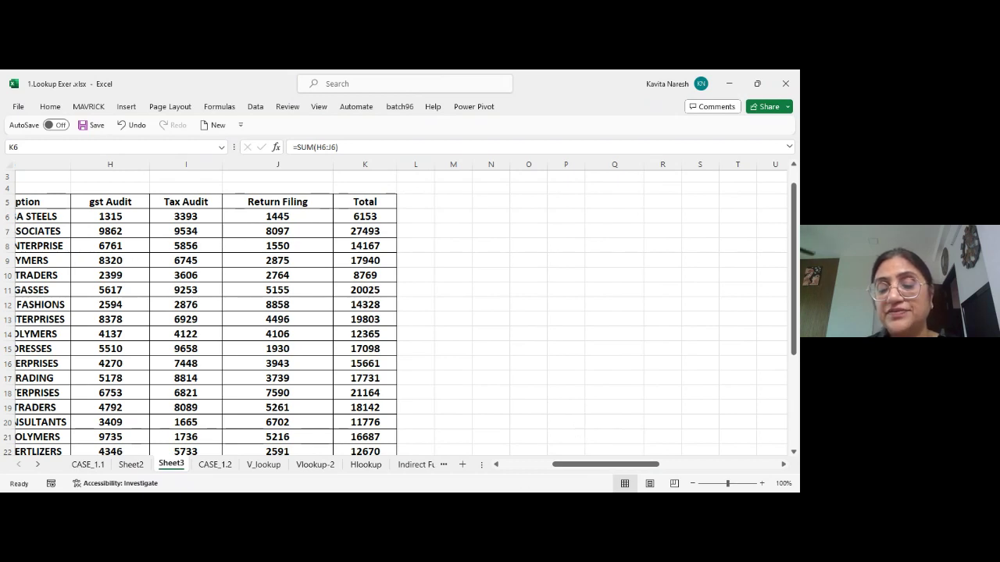
Go to cell A1 of Sheet3 and look through the ribbon's command groups, leaving the ribbon collapsed
{"action": "scroll", "coordinate": [450, 398], "scroll_direction": "left", "scroll_amount": 1}
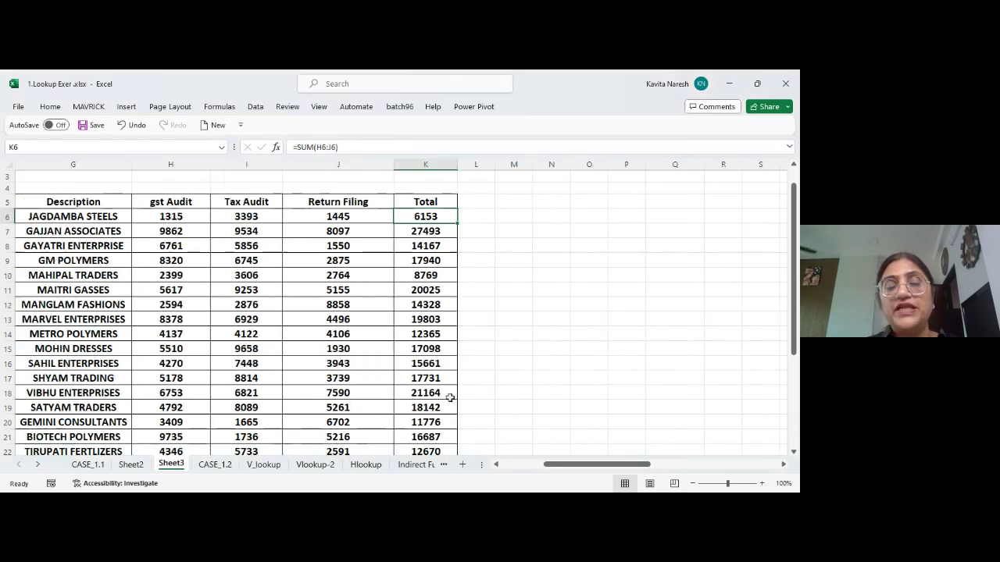
{"action": "left_click", "coordinate": [248, 245]}
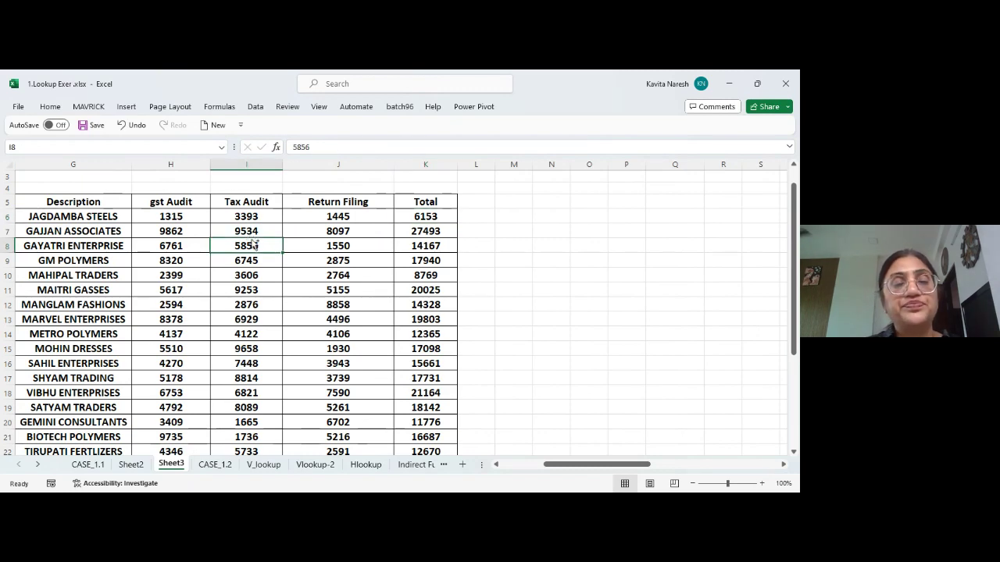
{"action": "key", "text": "ctrl+Home"}
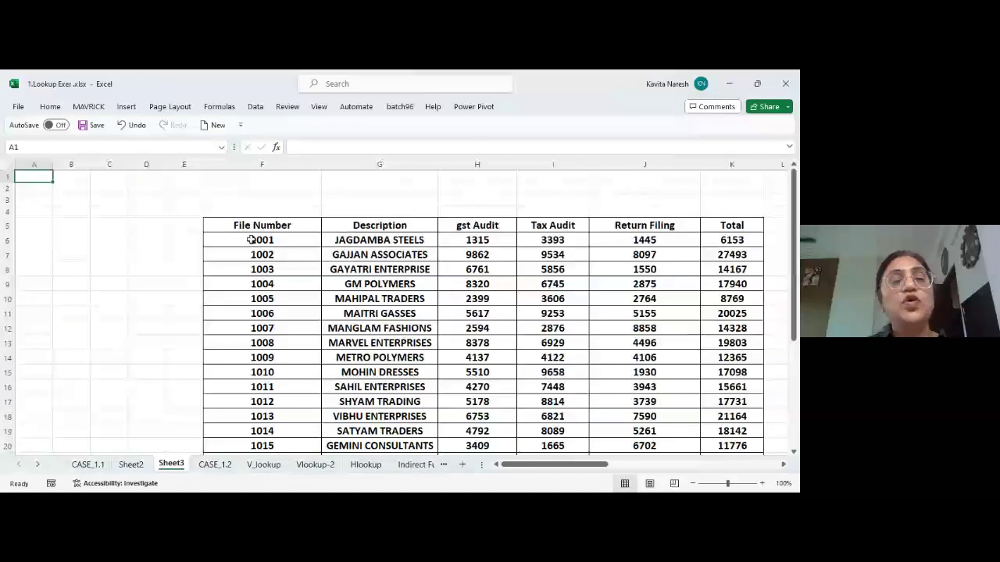
{"action": "left_click", "coordinate": [49, 108]}
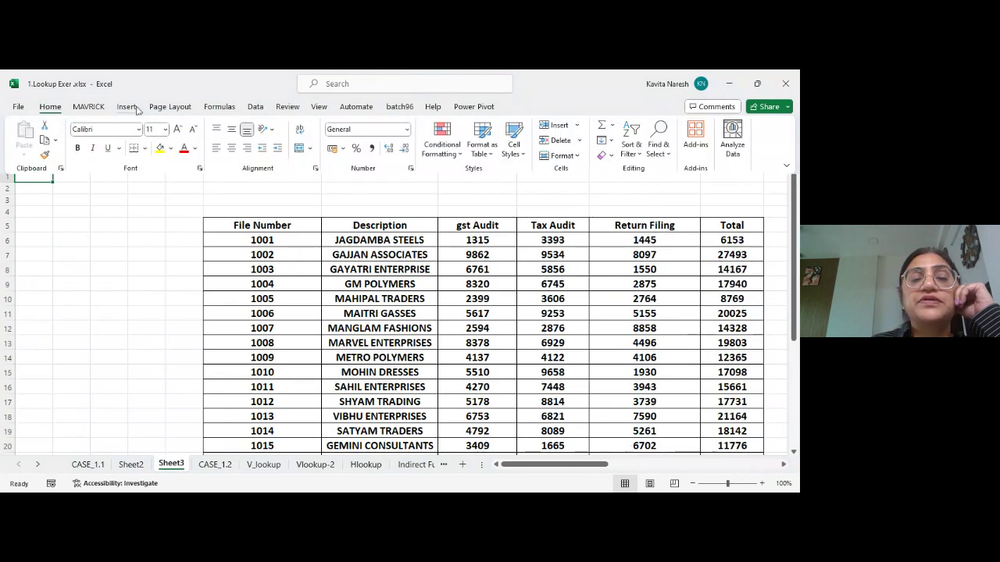
{"action": "scroll", "coordinate": [179, 112], "scroll_direction": "down", "scroll_amount": 2}
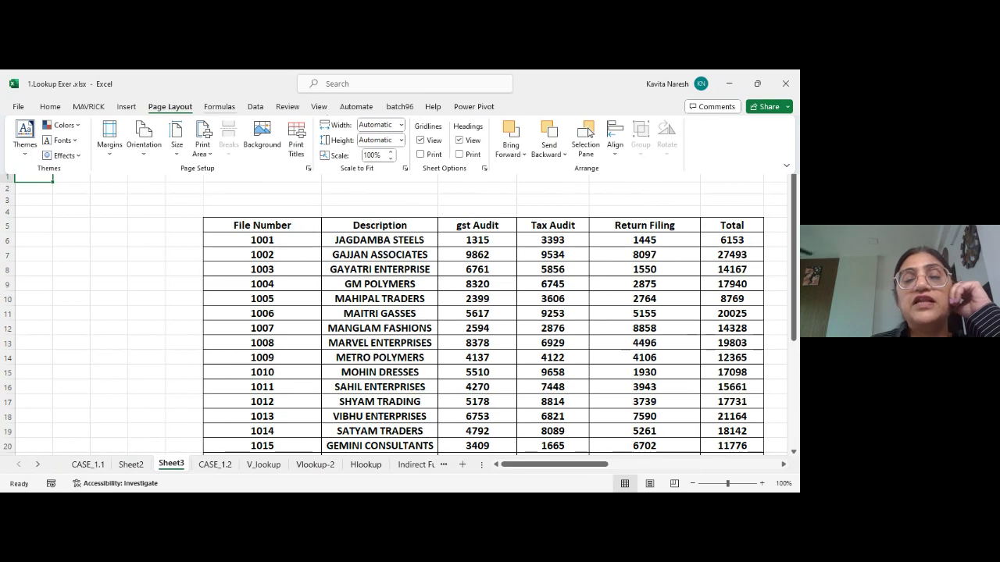
{"action": "double_click", "coordinate": [322, 107]}
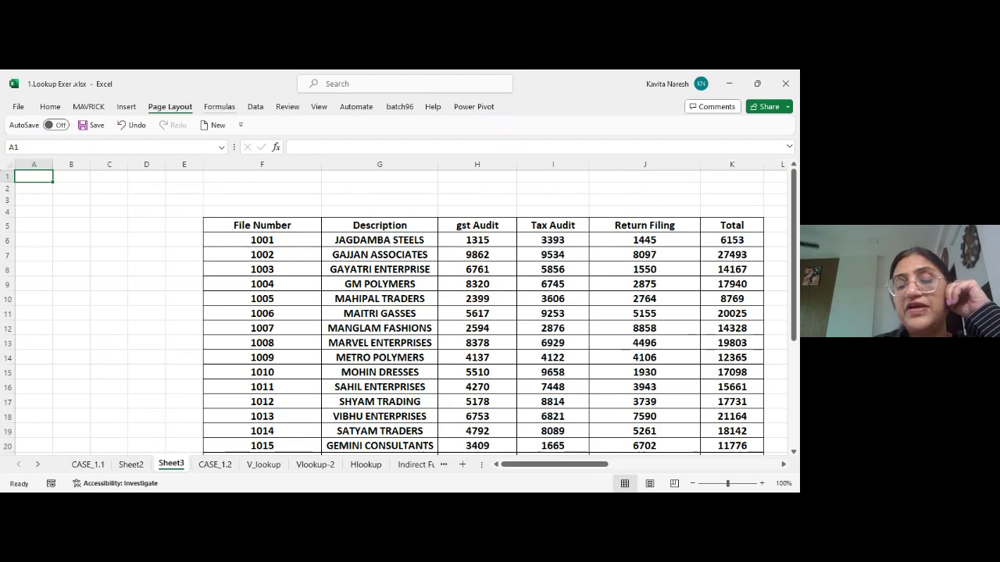
{"action": "key", "text": "alt"}
{"action": "key", "text": "Right"}
{"action": "key", "text": "Right"}
{"action": "key", "text": "Escape"}
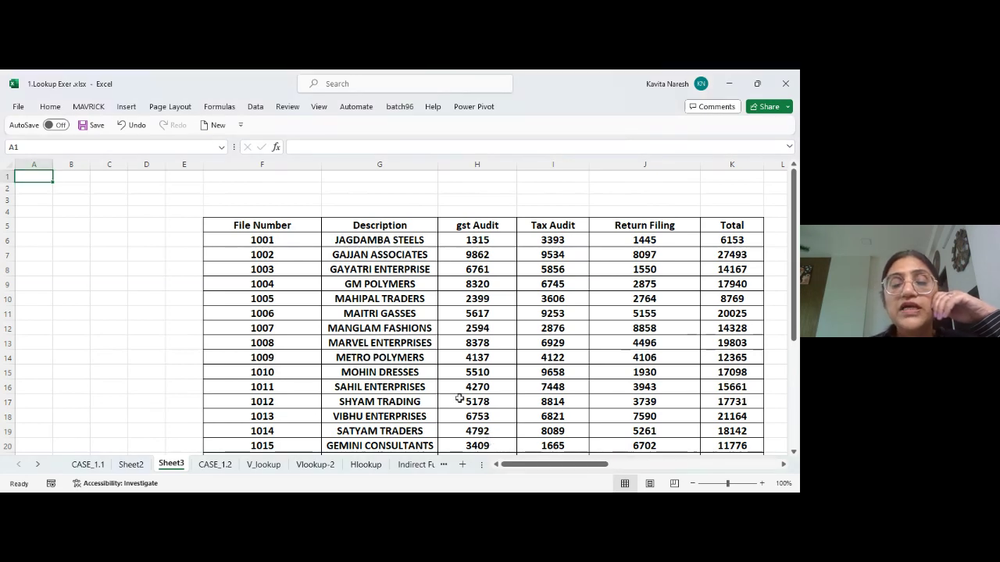
Expand the ribbon so it stays open above the sheet, with the Home commands displayed
{"action": "left_click", "coordinate": [308, 255]}
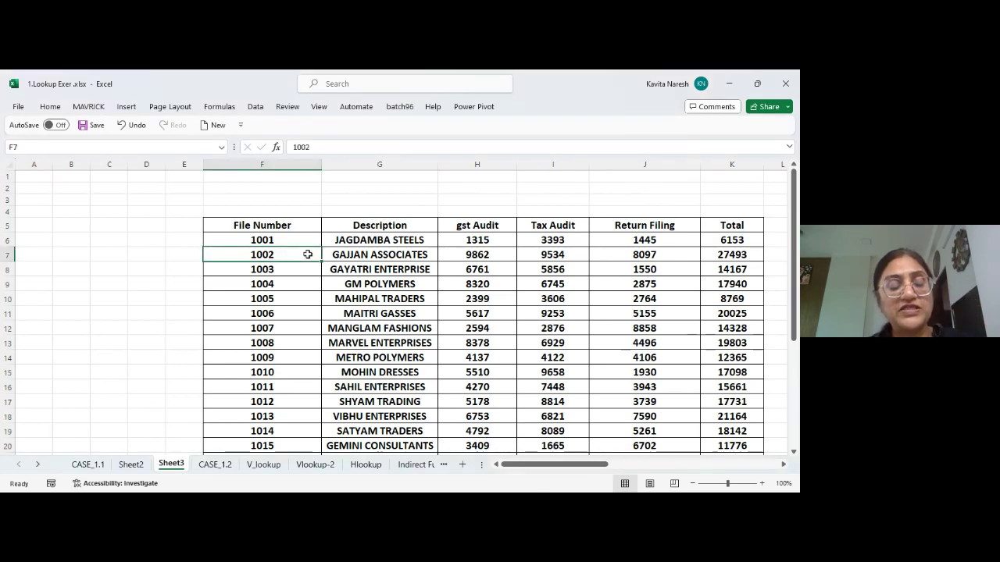
{"action": "key", "text": "ctrl+F1"}
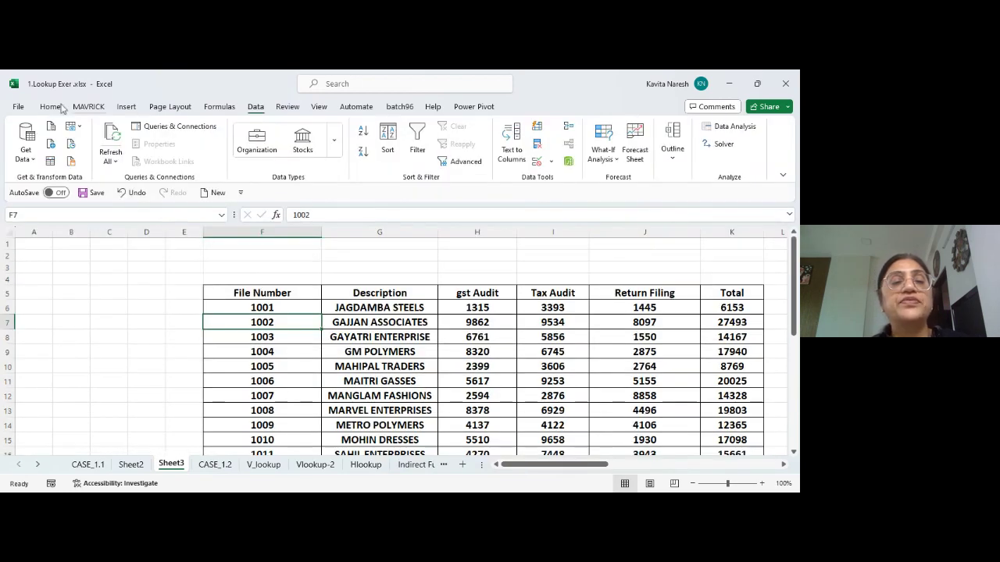
{"action": "left_click", "coordinate": [50, 108]}
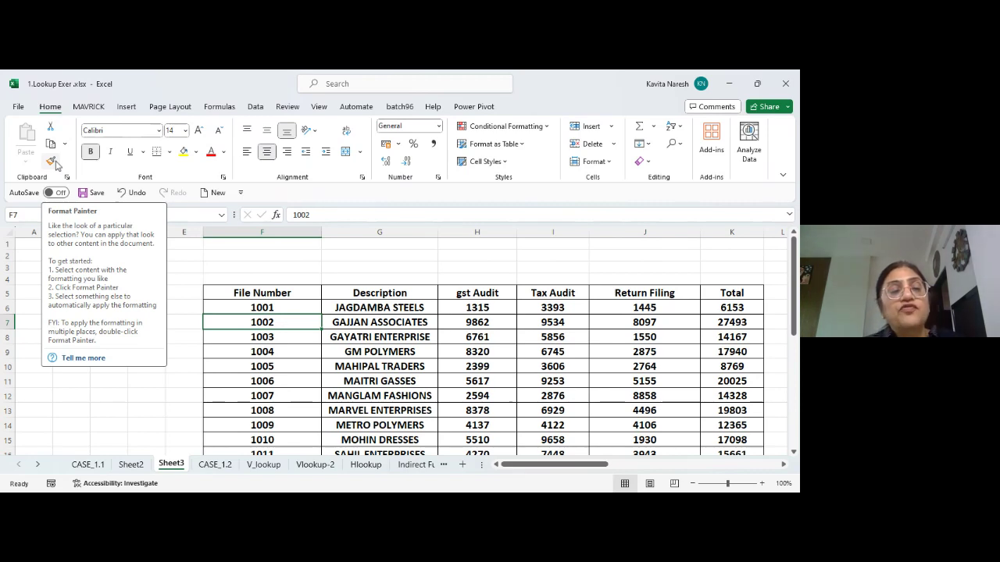
{"action": "left_click", "coordinate": [256, 308]}
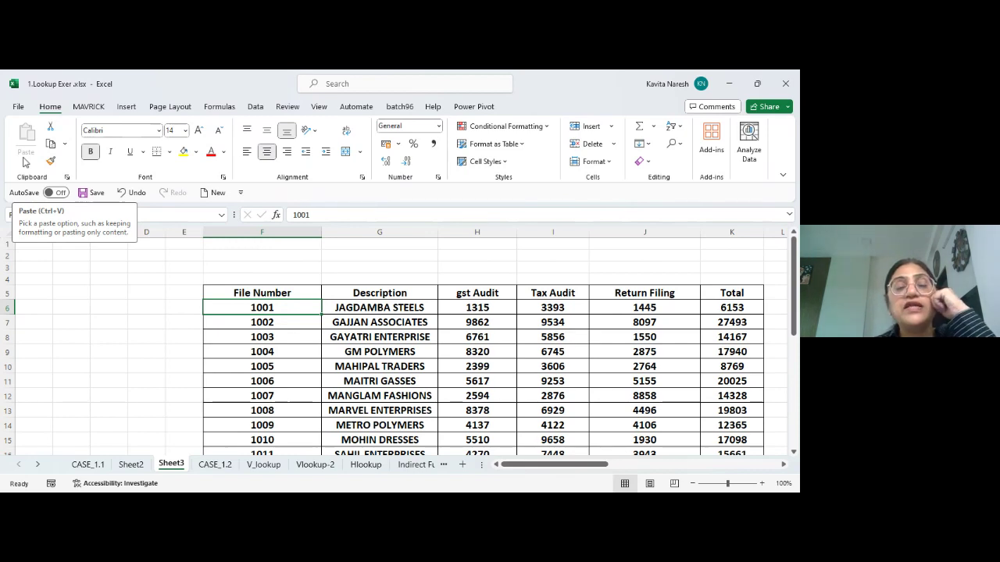
{"action": "left_click", "coordinate": [210, 281]}
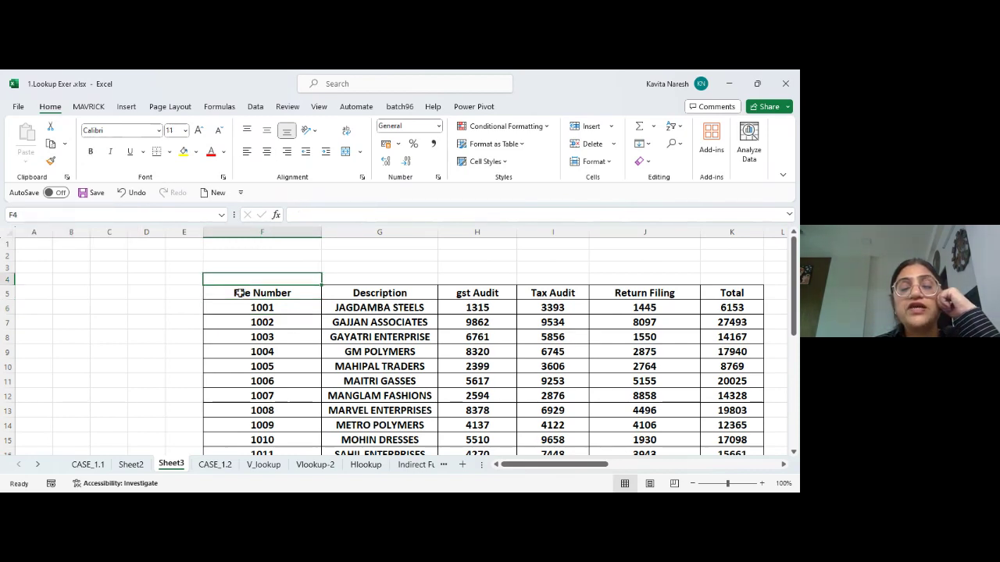
{"action": "left_click", "coordinate": [239, 293]}
{"action": "key", "text": "ctrl+c"}
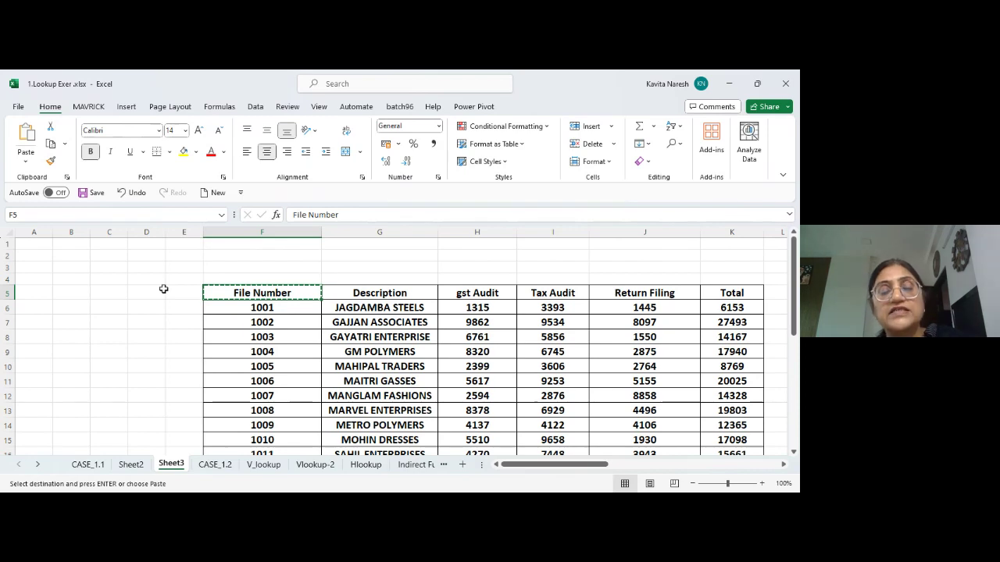
{"action": "key", "text": "Escape"}
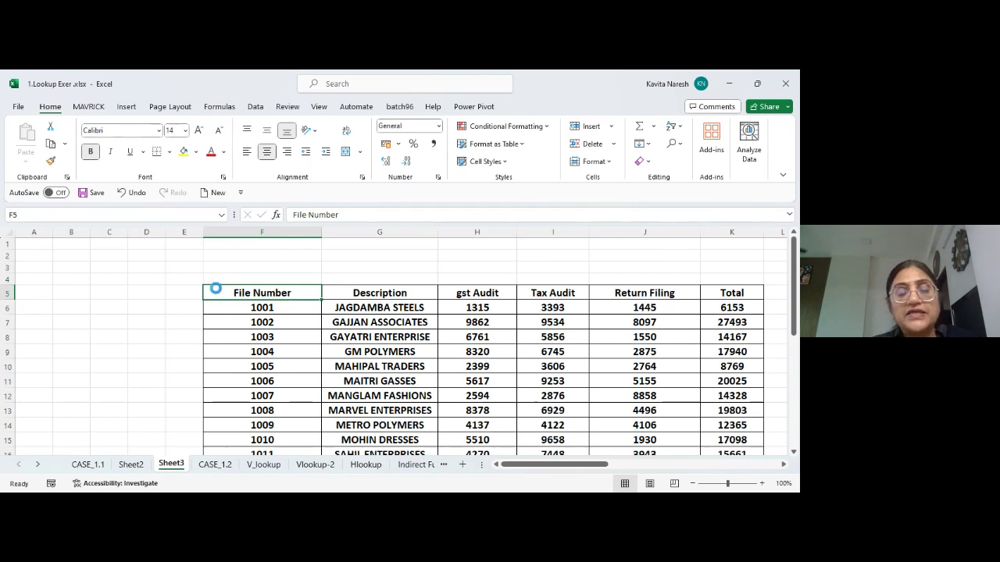
Cut the File Number header from F5 and paste it into the empty cell B5
{"action": "key", "text": "ctrl+c"}
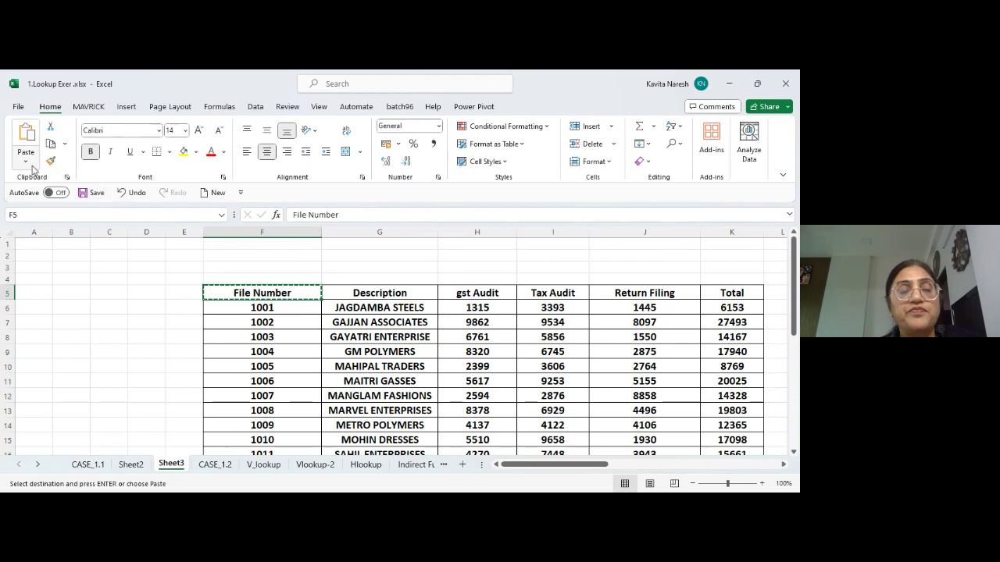
{"action": "left_click", "coordinate": [199, 279]}
{"action": "key", "text": "Right"}
{"action": "key", "text": "Right"}
{"action": "key", "text": "Right"}
{"action": "key", "text": "Right"}
{"action": "key", "text": "Right"}
{"action": "key", "text": "Right"}
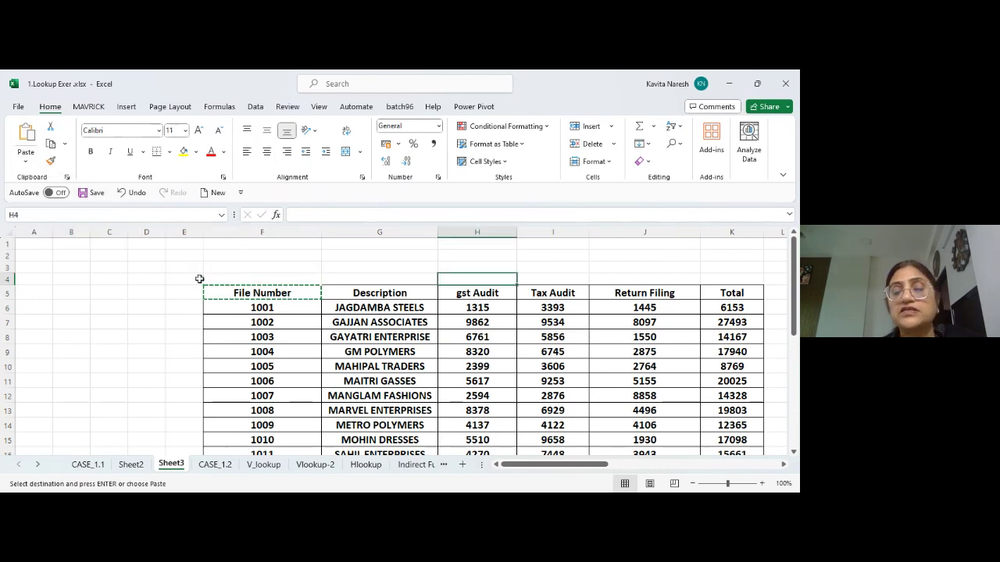
{"action": "key", "text": "Left"}
{"action": "key", "text": "Left"}
{"action": "key", "text": "Left"}
{"action": "key", "text": "Left"}
{"action": "key", "text": "Left"}
{"action": "key", "text": "Left"}
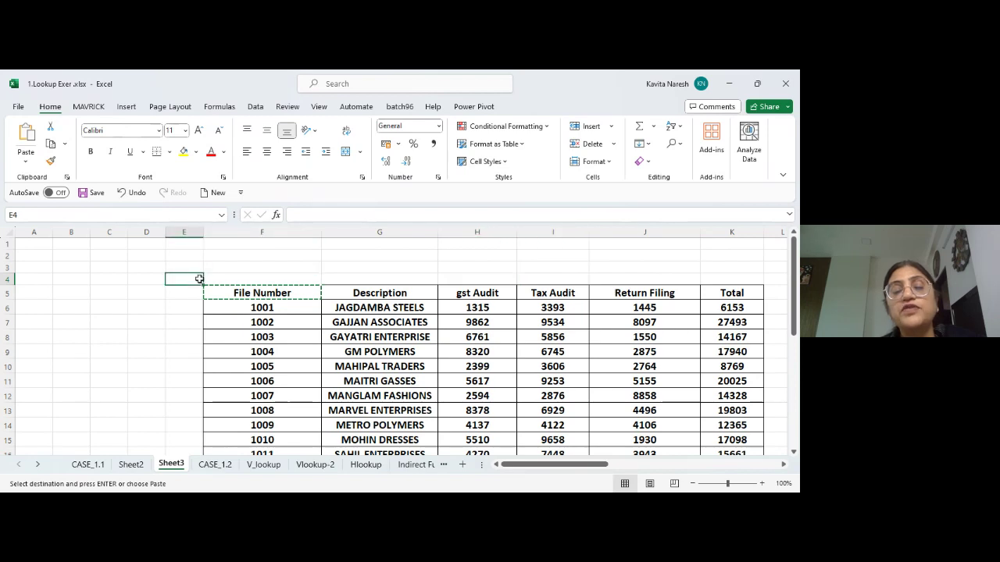
{"action": "key", "text": "Right"}
{"action": "key", "text": "Down"}
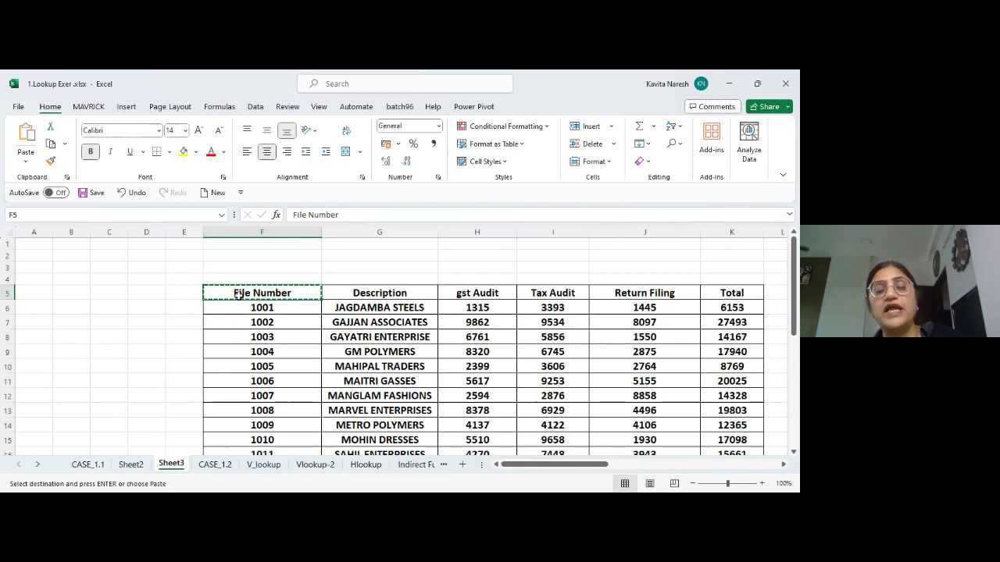
{"action": "left_click", "coordinate": [84, 289]}
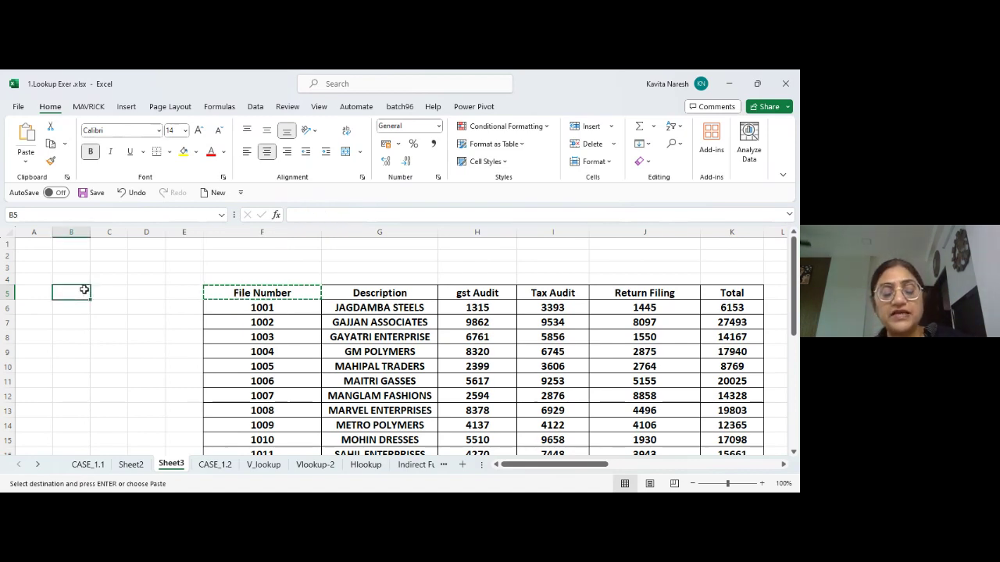
{"action": "left_click", "coordinate": [23, 156]}
{"action": "left_click", "coordinate": [23, 156]}
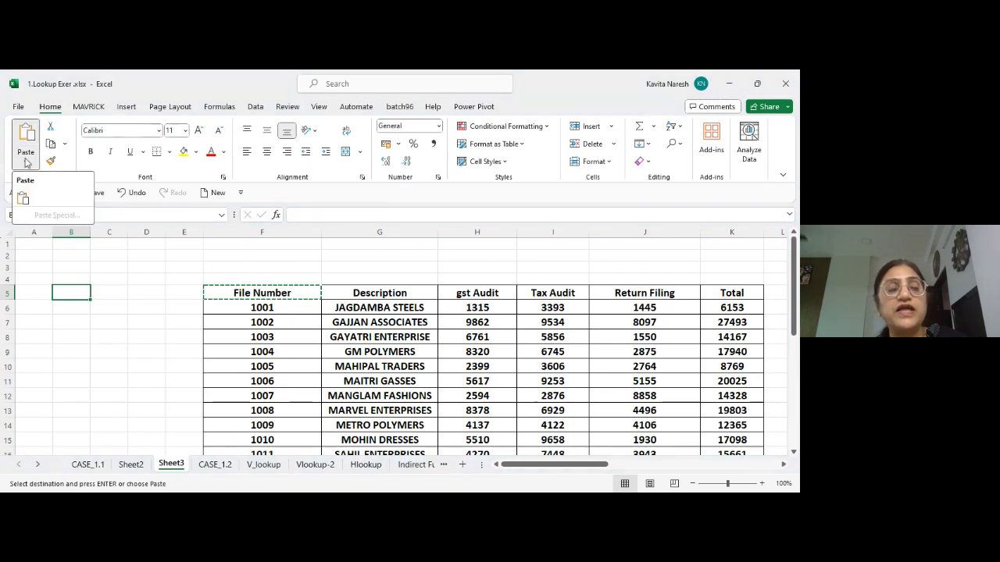
{"action": "key", "text": "Return"}
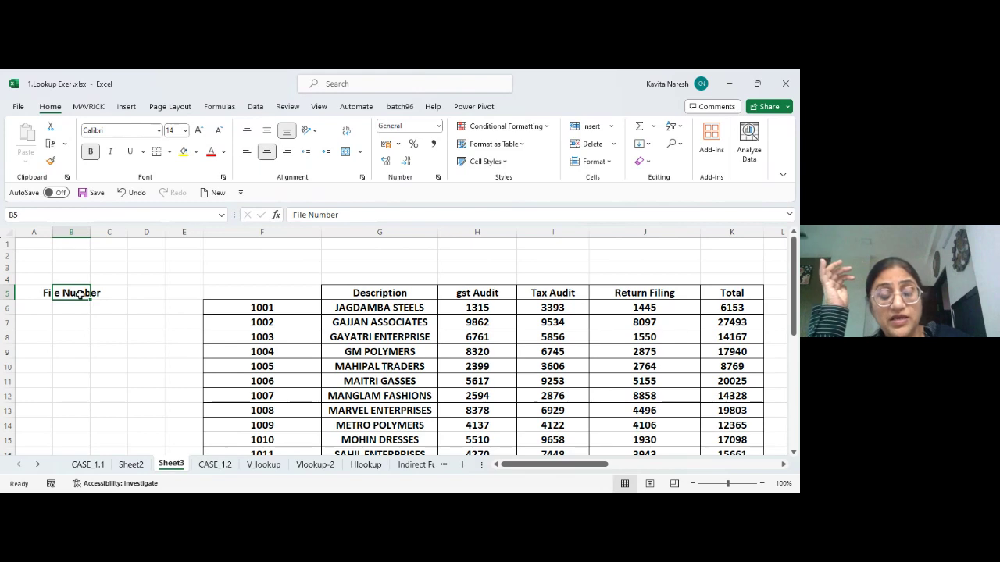
Undo the cut-and-paste of the File Number header, and paste a copy of header cell F5 into B5
{"action": "key", "text": "ctrl+z"}
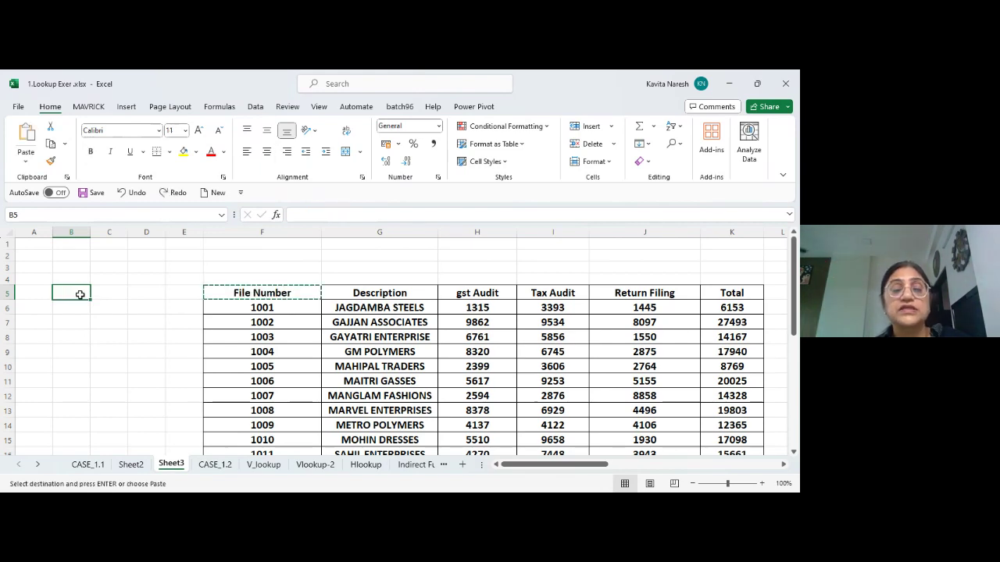
{"action": "left_click", "coordinate": [265, 293]}
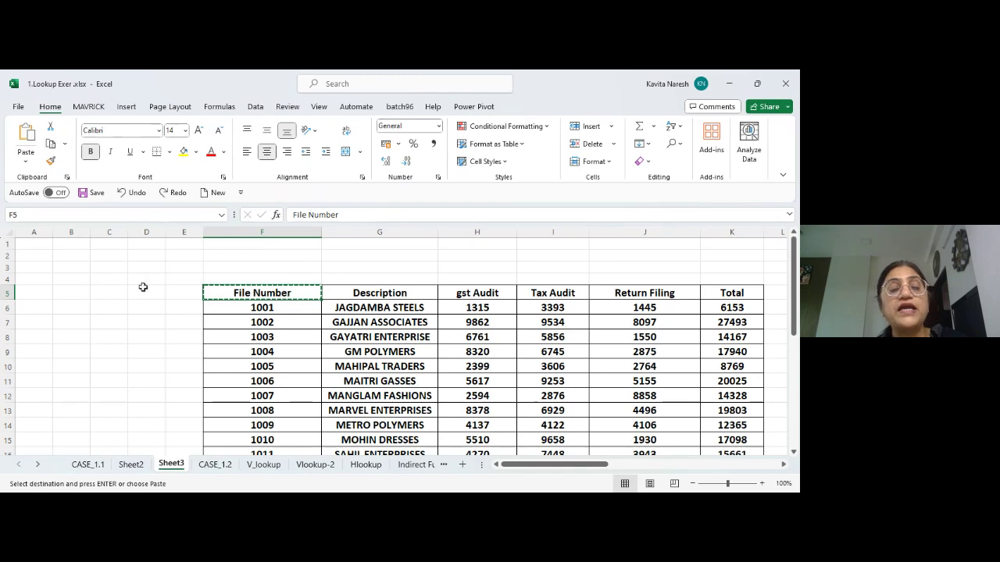
{"action": "left_click", "coordinate": [74, 293]}
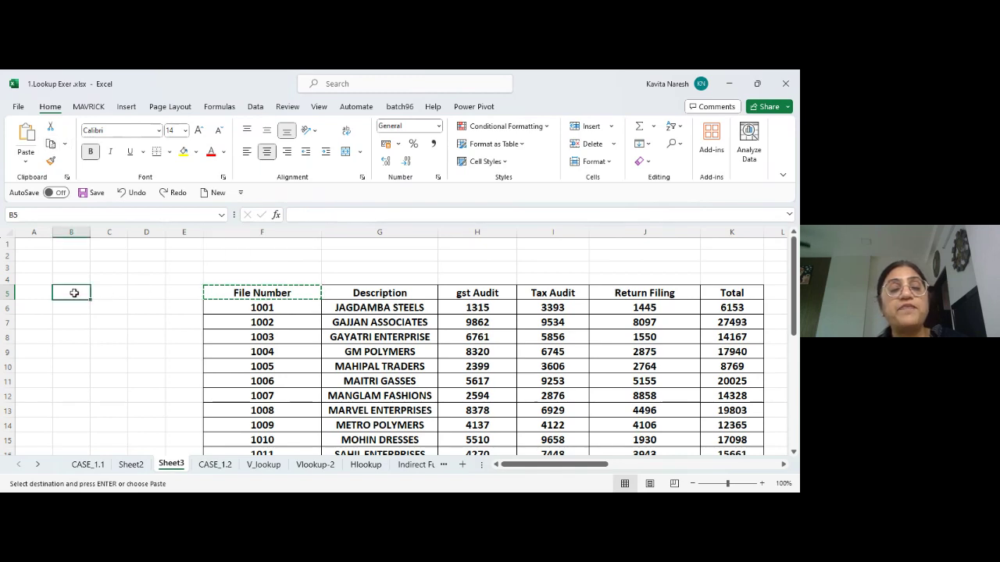
{"action": "left_click", "coordinate": [27, 160]}
{"action": "left_click", "coordinate": [22, 197]}
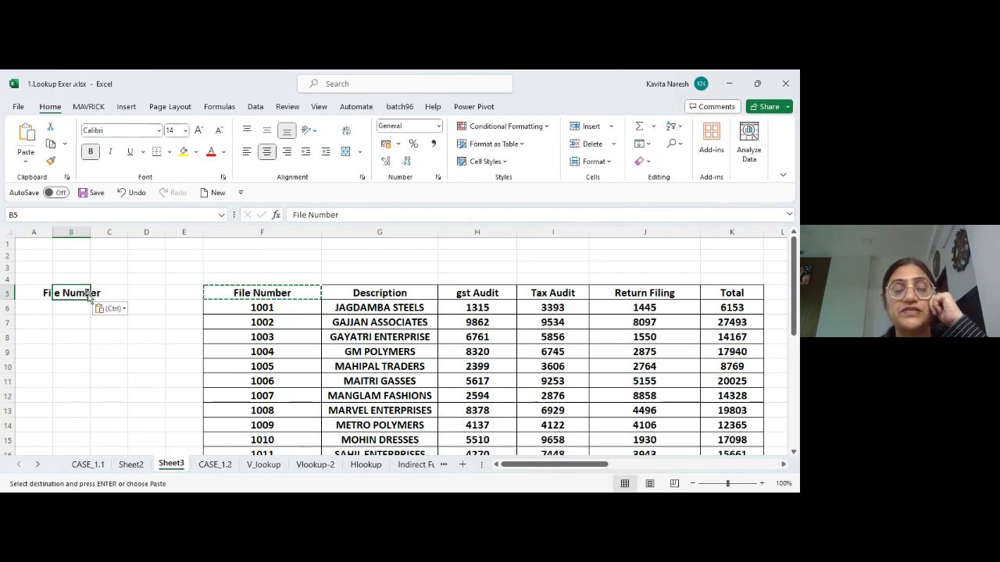
End the copy mode and clear the pasted header text from B5
{"action": "key", "text": "Escape"}
{"action": "key", "text": "BackSpace"}
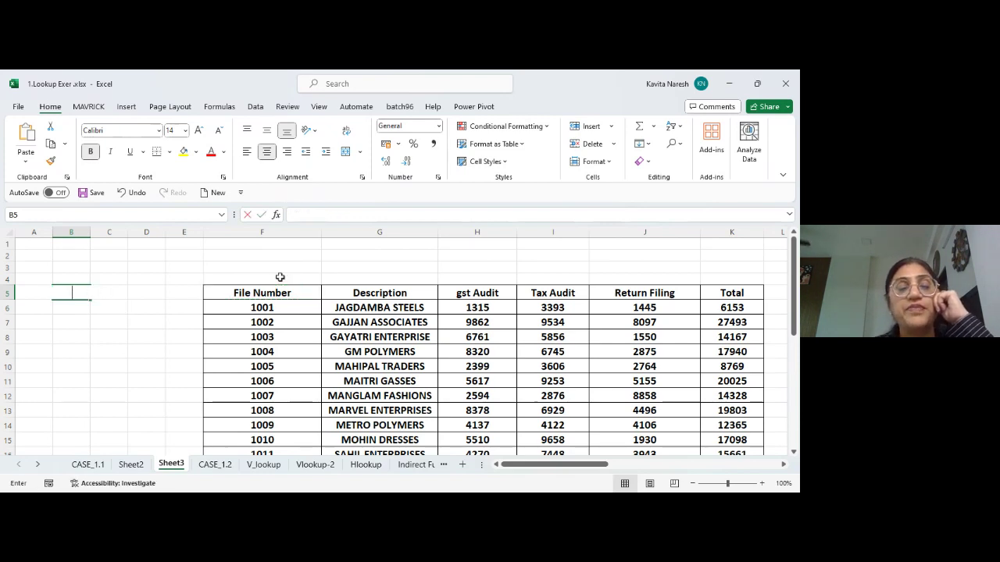
{"action": "key", "text": "Right"}
{"action": "key", "text": "Right"}
{"action": "key", "text": "Right"}
{"action": "key", "text": "Right"}
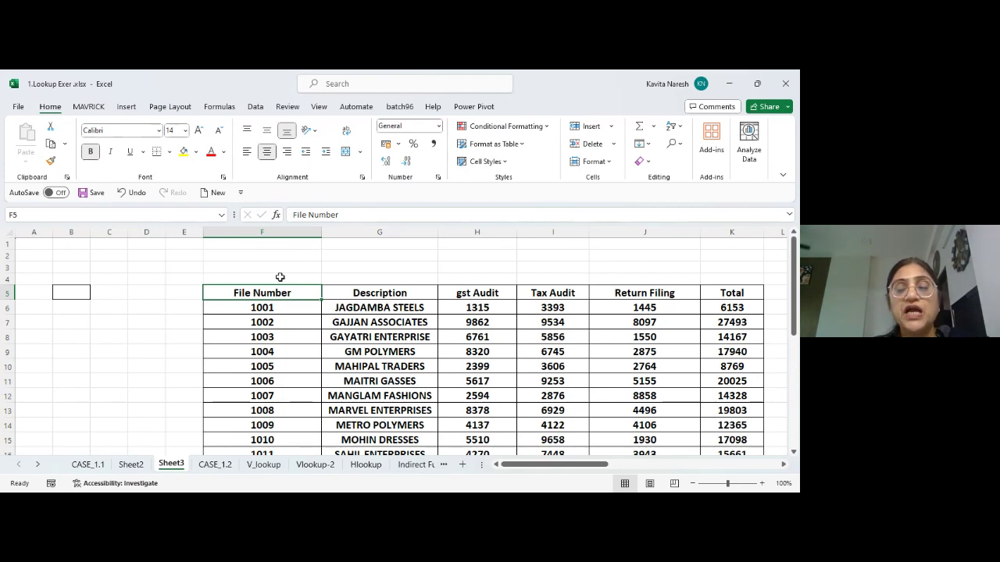
{"action": "key", "text": "Right"}
{"action": "key", "text": "Right"}
{"action": "key", "text": "Right"}
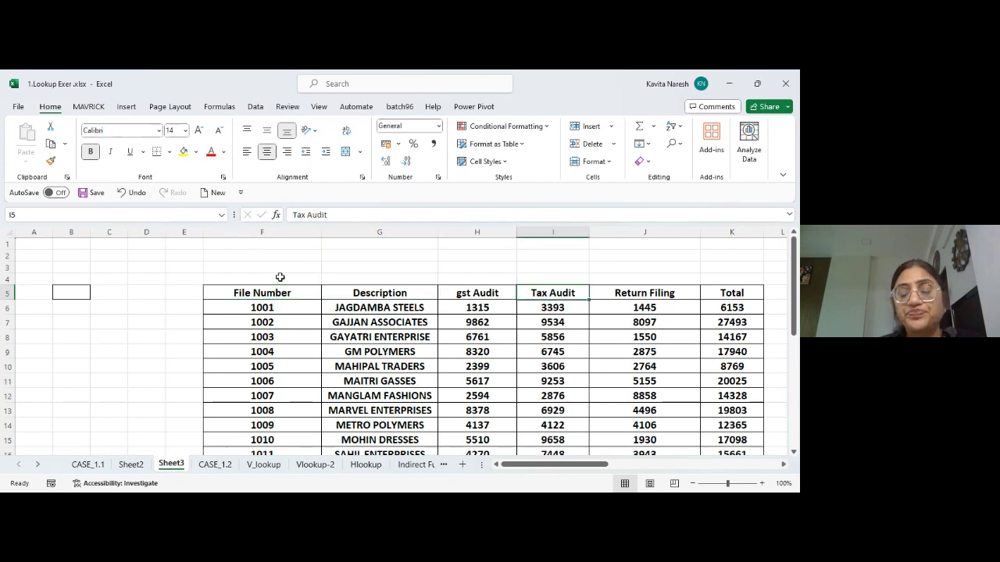
Begin an UPPER formula in E6 that refers to the description in G6
{"action": "key", "text": "Left"}
{"action": "key", "text": "Left"}
{"action": "key", "text": "Left"}
{"action": "key", "text": "Left"}
{"action": "key", "text": "Left"}
{"action": "key", "text": "Down"}
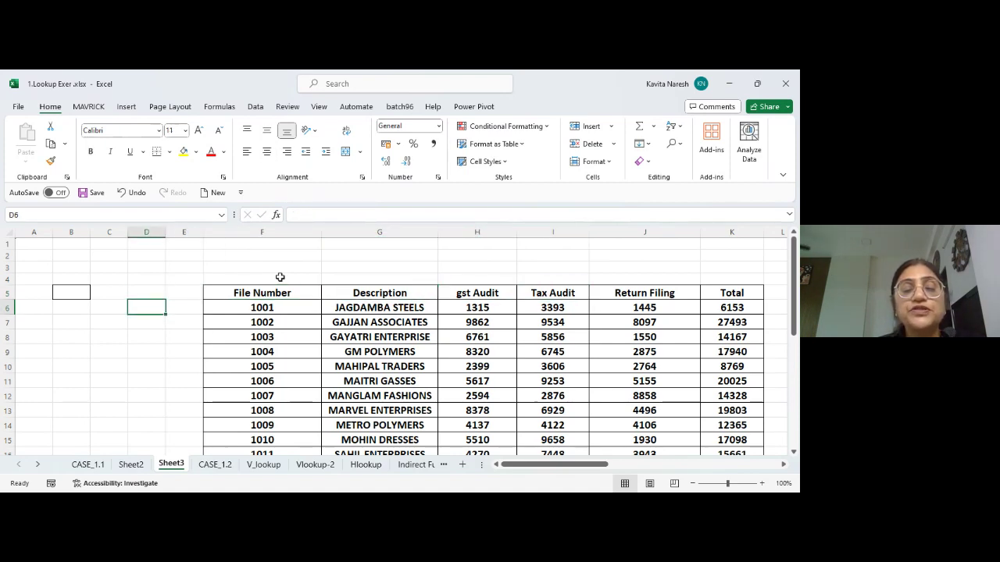
{"action": "key", "text": "Right"}
{"action": "type", "text": "="}
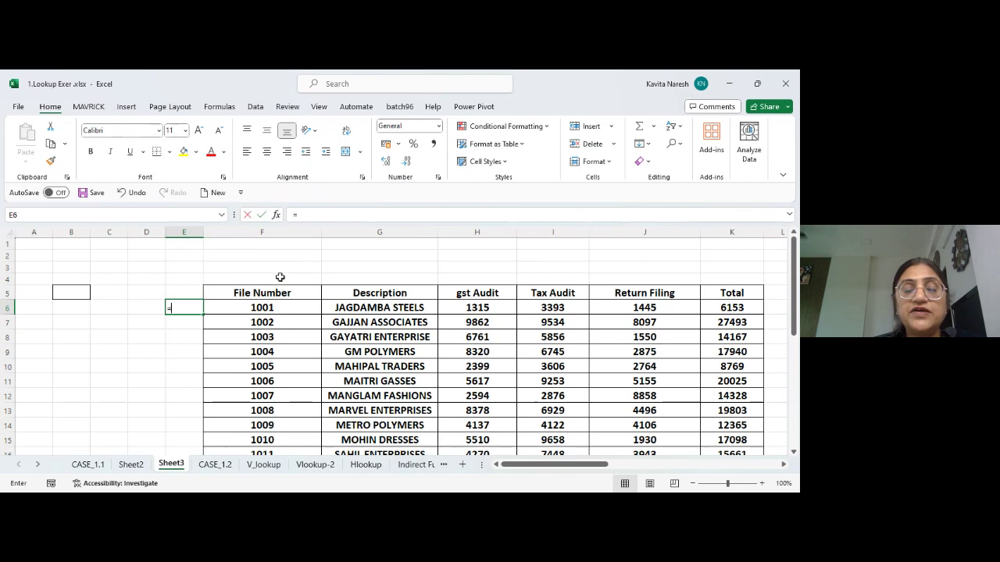
{"action": "type", "text": "upper("}
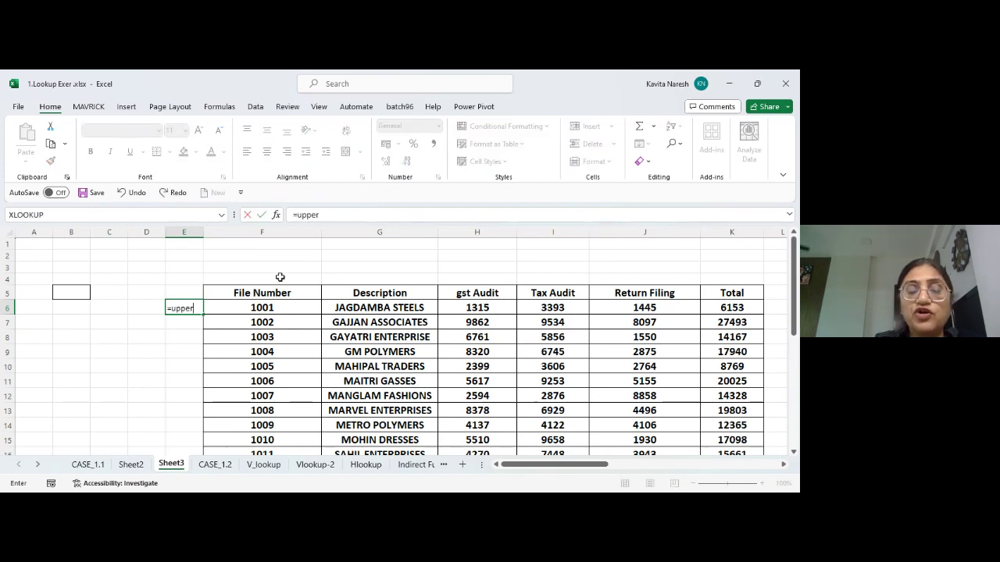
{"action": "key", "text": "Right"}
{"action": "key", "text": "Right"}
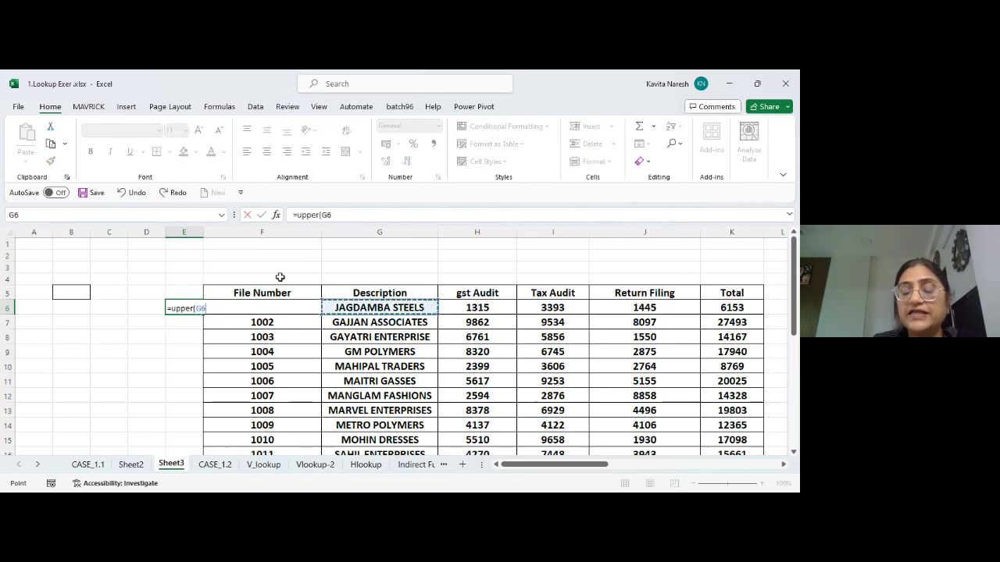
{"action": "key", "text": "Escape"}
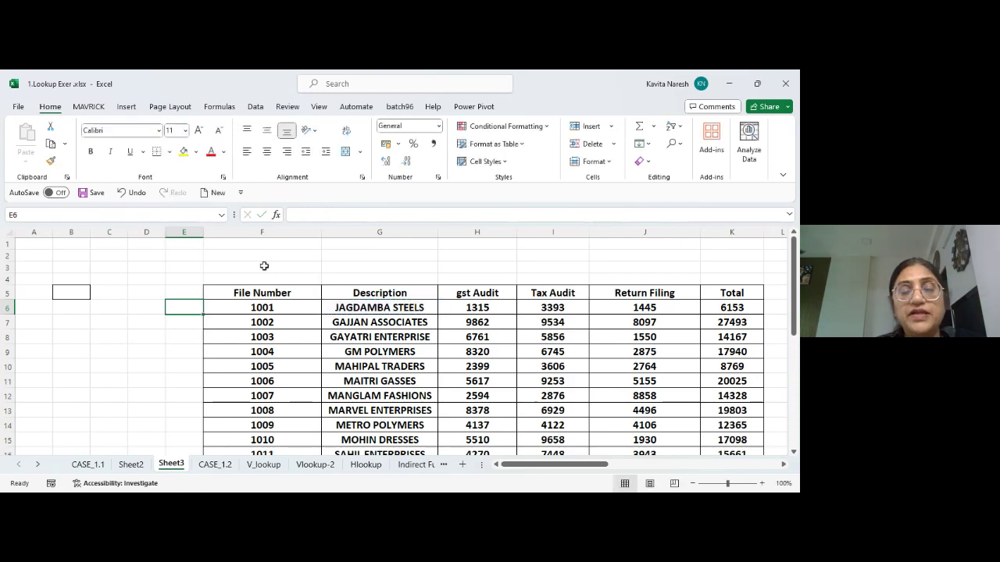
{"action": "left_click", "coordinate": [739, 484]}
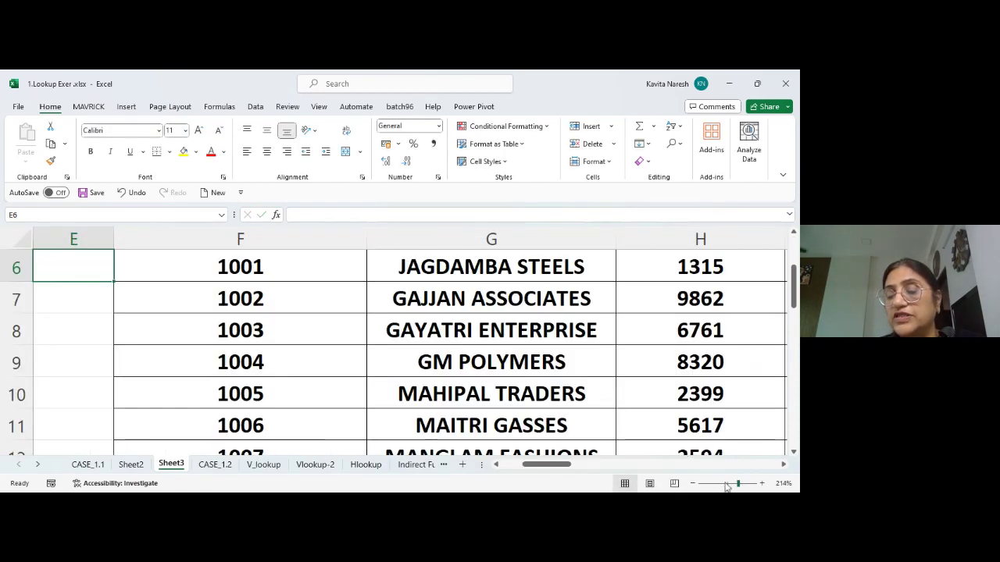
{"action": "left_click", "coordinate": [726, 484]}
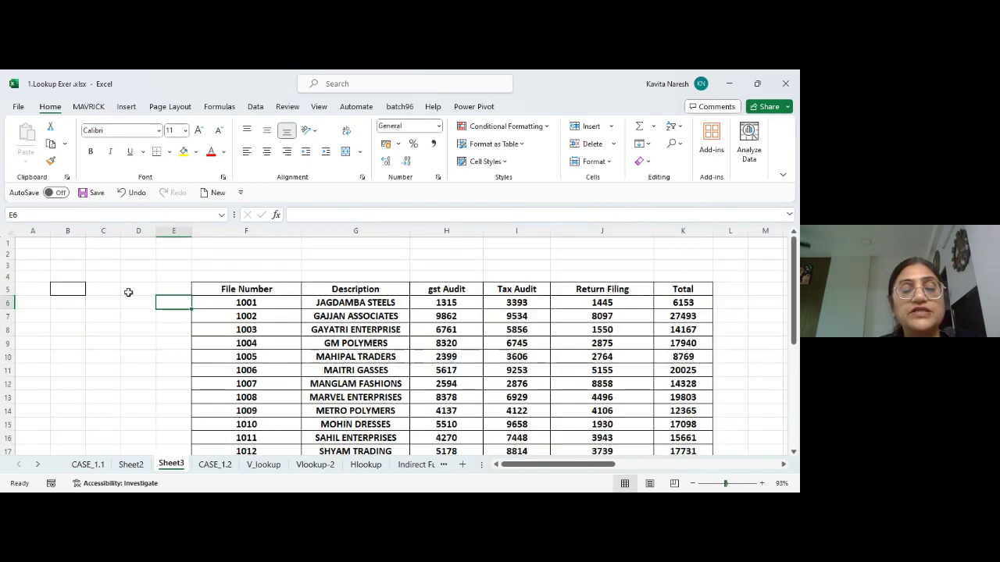
{"action": "left_click", "coordinate": [129, 293]}
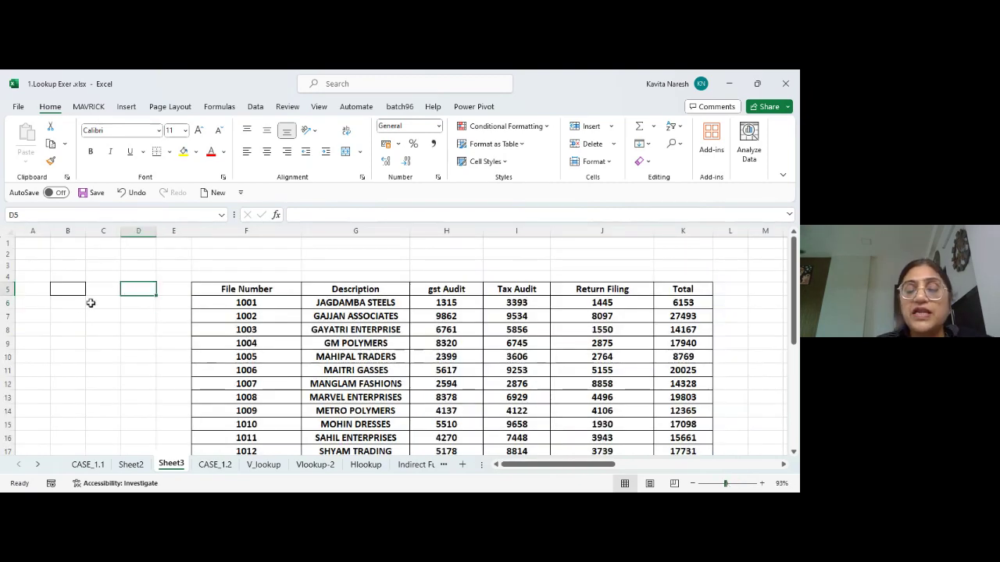
{"action": "type", "text": "="}
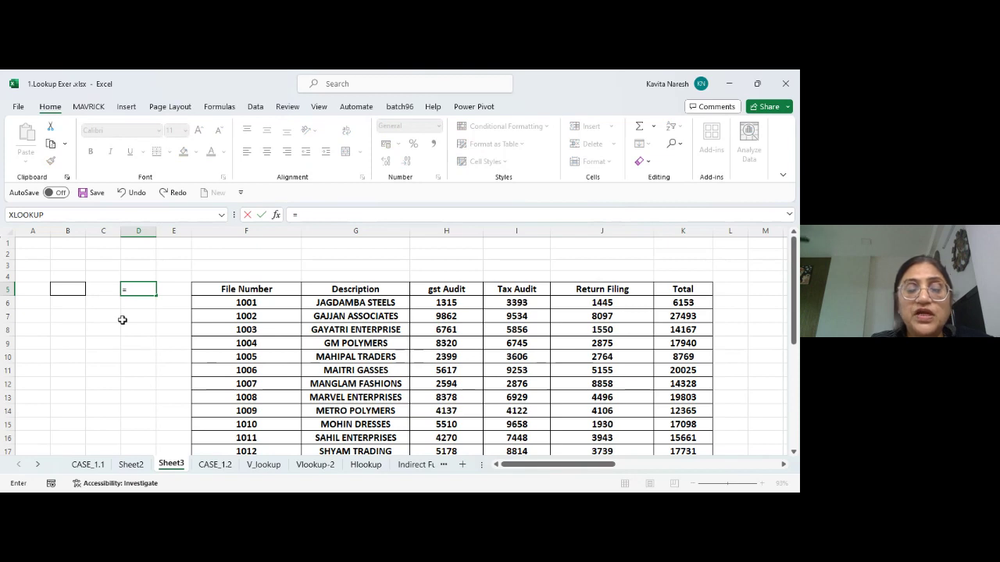
{"action": "type", "text": "u"}
{"action": "key", "text": "Escape"}
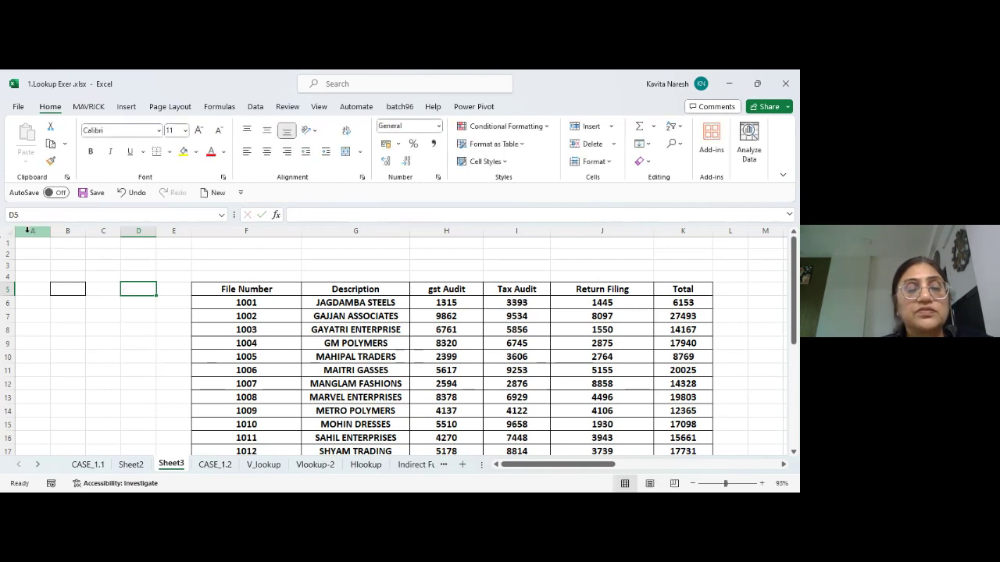
Set the font size of the entire worksheet to 18
{"action": "left_click", "coordinate": [4, 228]}
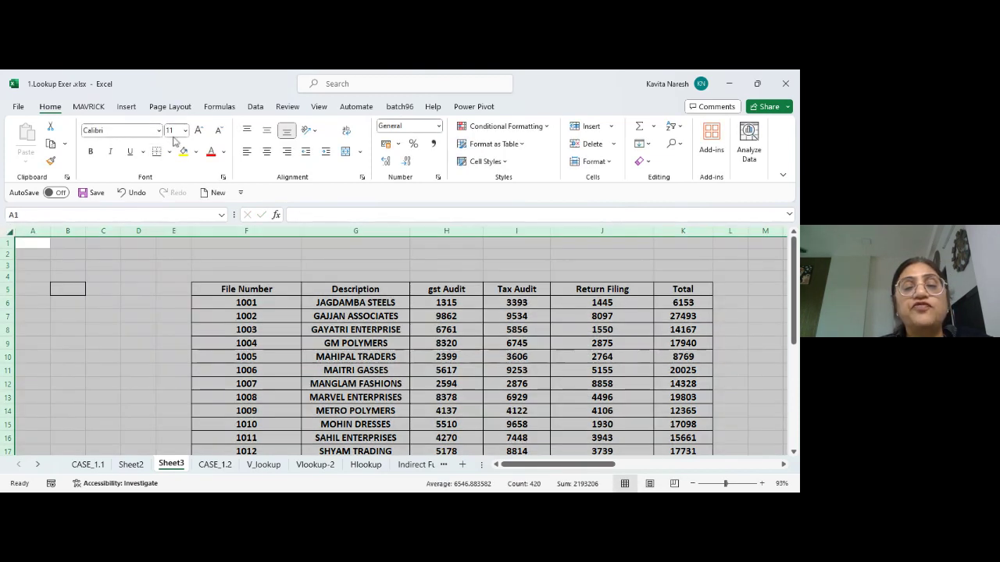
{"action": "type", "text": "2"}
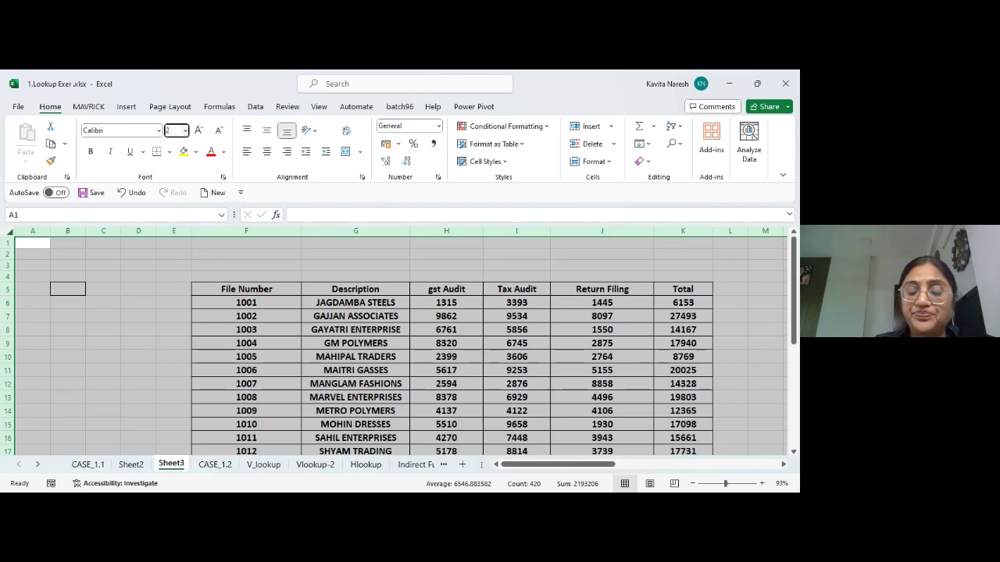
{"action": "type", "text": "16"}
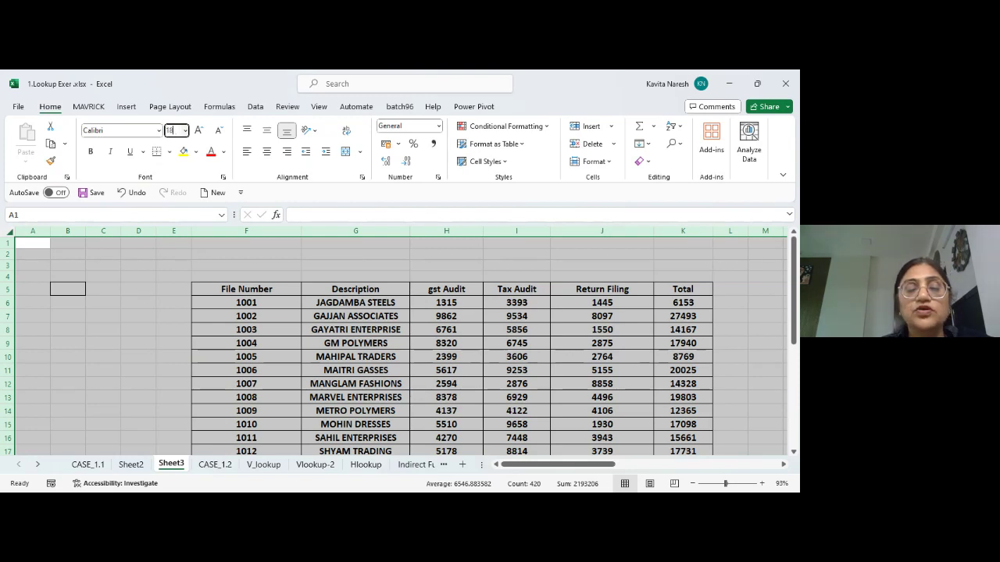
{"action": "key", "text": "Return"}
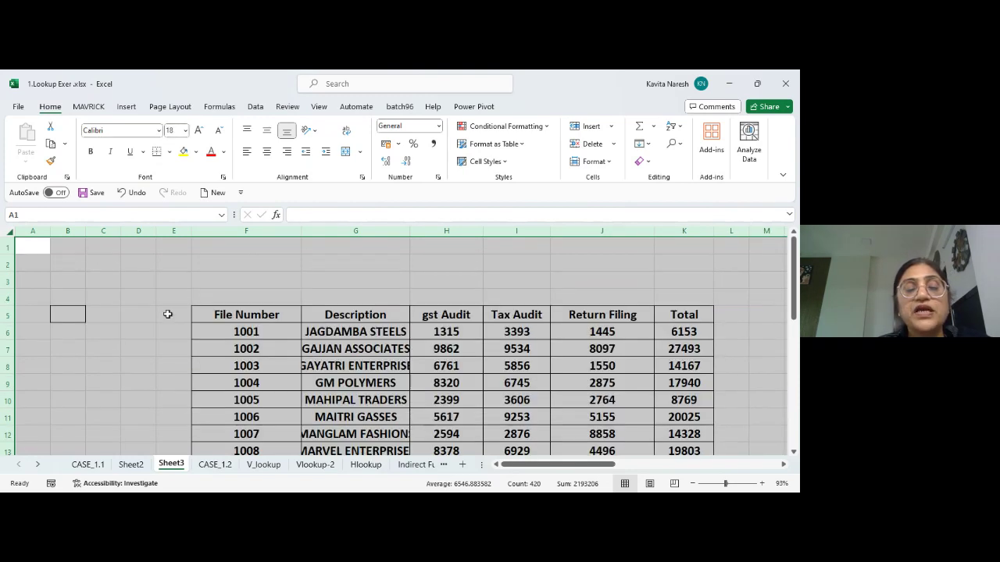
{"action": "left_click", "coordinate": [120, 315]}
{"action": "type", "text": "=upp"}
{"action": "key", "text": "Tab"}
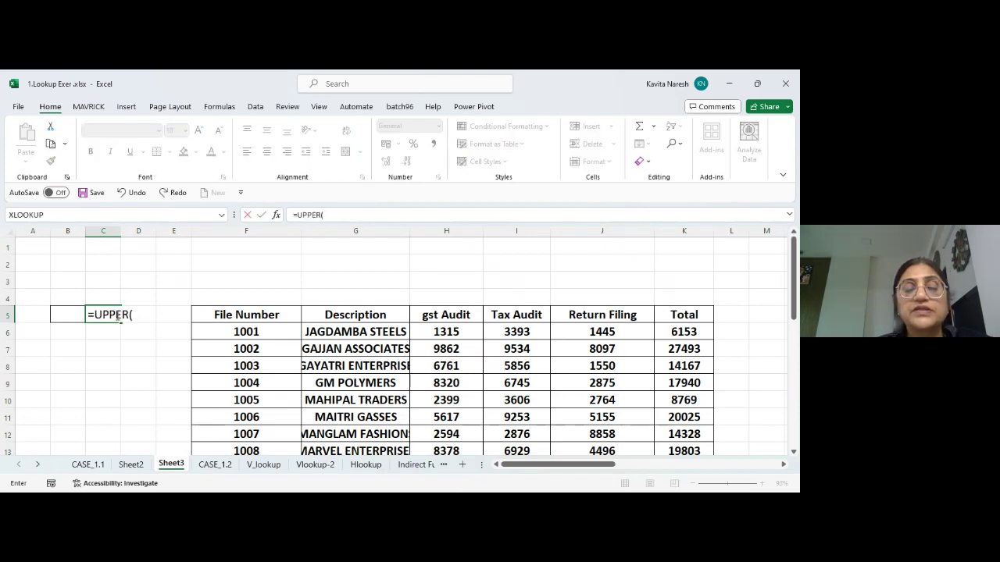
{"action": "key", "text": "Right"}
{"action": "key", "text": "Right"}
{"action": "key", "text": "BackSpace"}
{"action": "key", "text": "BackSpace"}
{"action": "key", "text": "BackSpace"}
{"action": "key", "text": "BackSpace"}
{"action": "key", "text": "BackSpace"}
{"action": "key", "text": "BackSpace"}
{"action": "key", "text": "BackSpace"}
{"action": "key", "text": "BackSpace"}
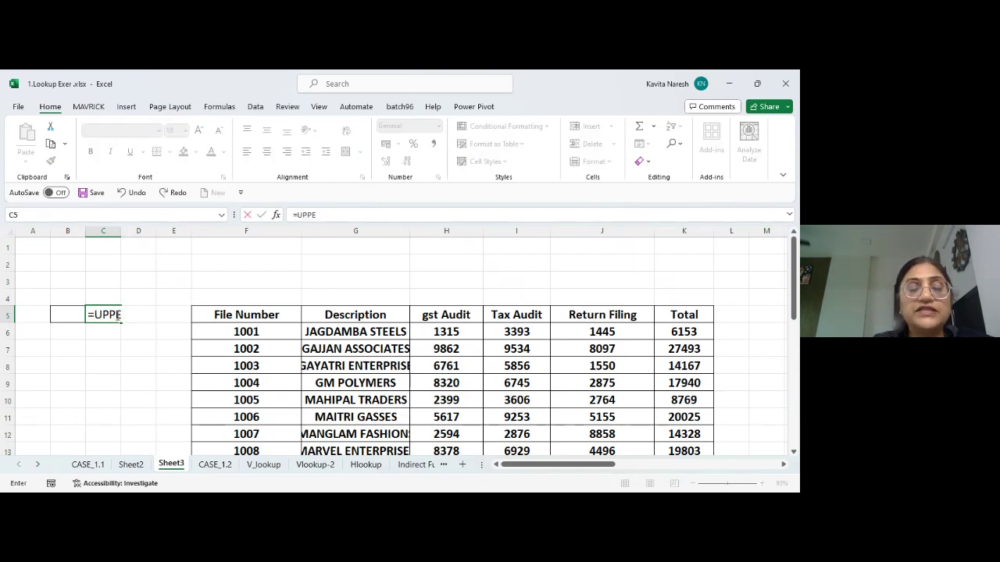
Enter the formula =LOWER(F5) in cell C5 and widen column C to fit its text
{"action": "type", "text": "lo"}
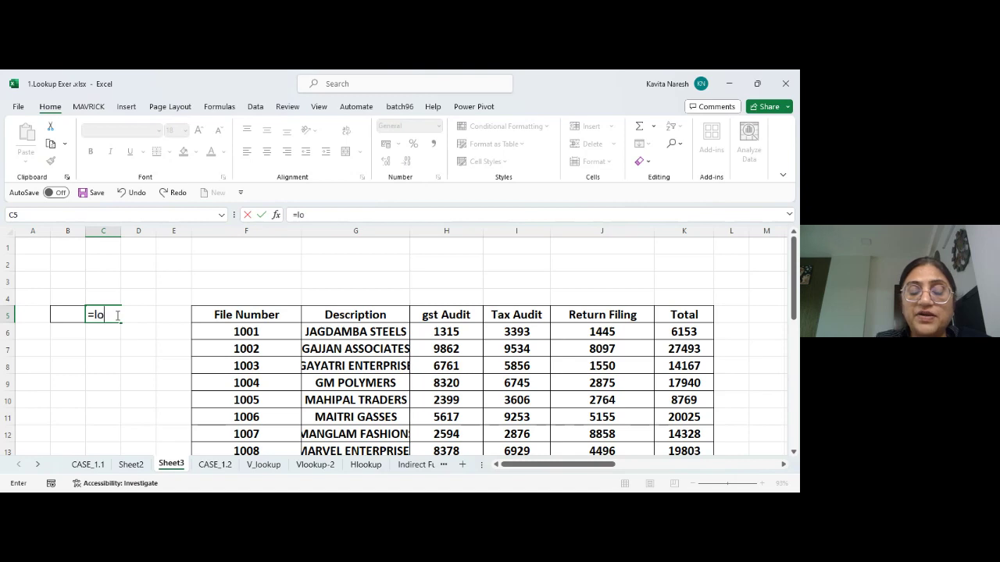
{"action": "type", "text": "wer("}
{"action": "key", "text": "Right"}
{"action": "key", "text": "Right"}
{"action": "key", "text": "Right"}
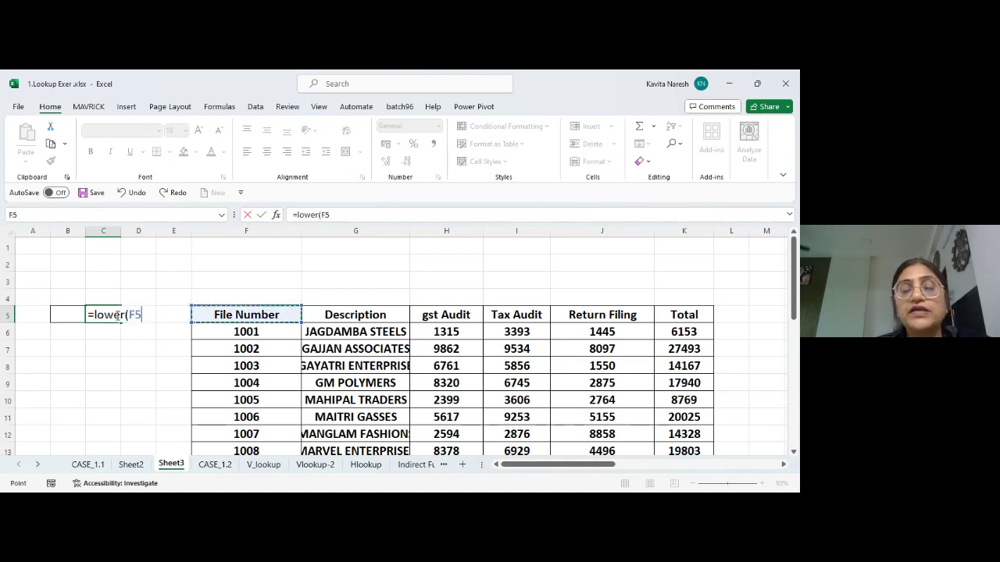
{"action": "type", "text": ")"}
{"action": "key", "text": "Return"}
{"action": "left_click", "coordinate": [117, 314]}
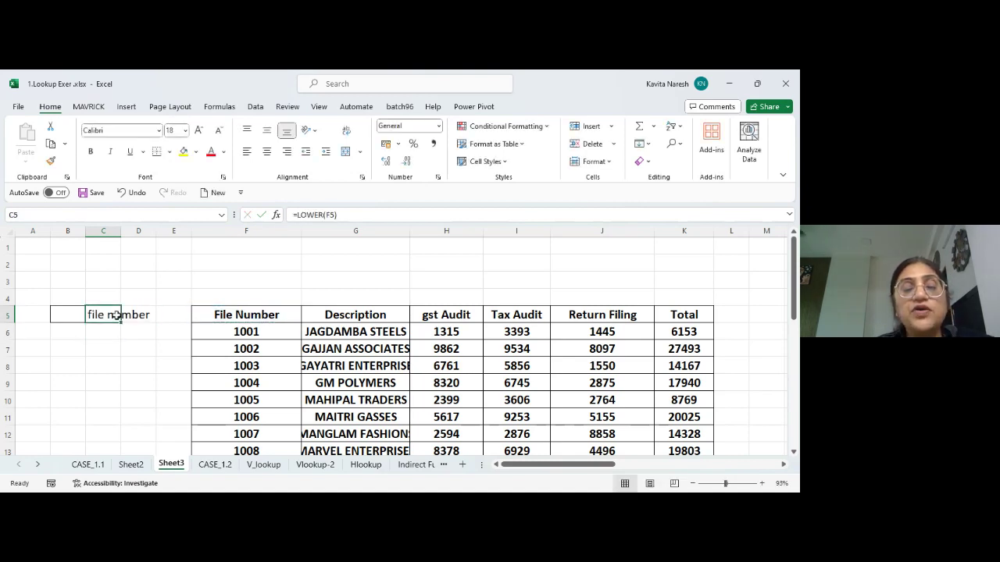
{"action": "left_click_drag", "start_coordinate": [117, 230], "coordinate": [153, 232]}
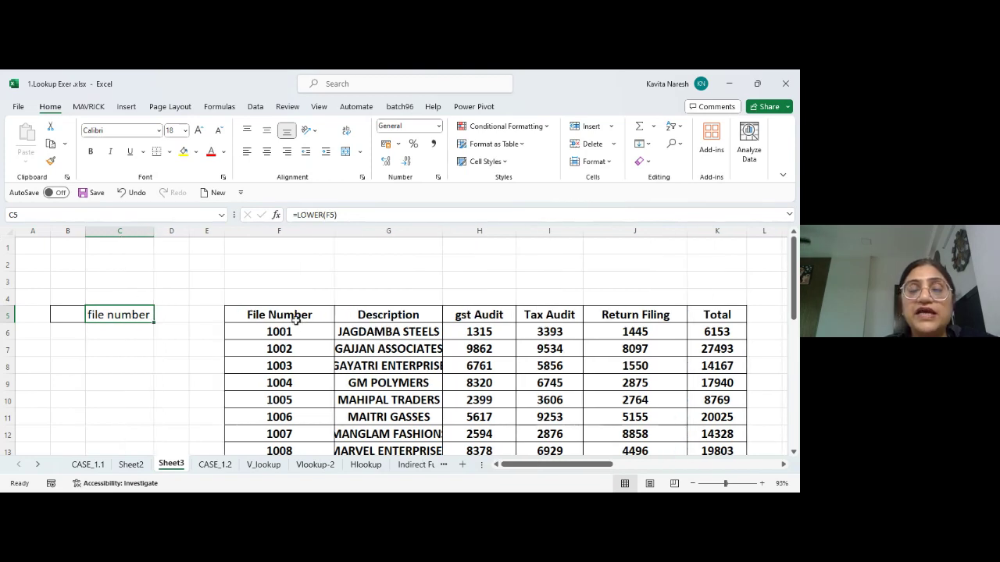
{"action": "left_click", "coordinate": [129, 331]}
{"action": "left_click", "coordinate": [138, 314]}
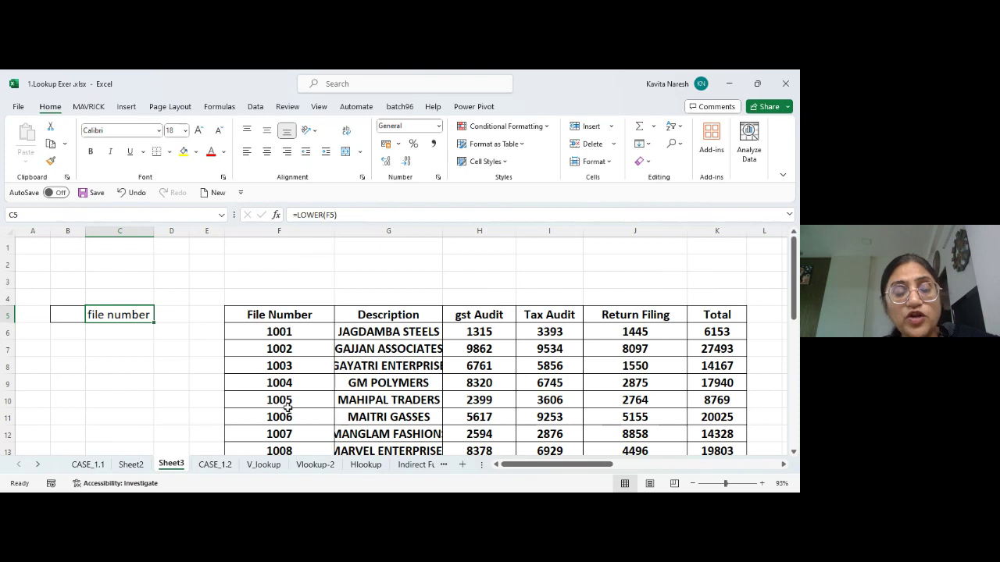
Examine the formula in cell C5 and the header cell it references
{"action": "key", "text": "ctrl+c"}
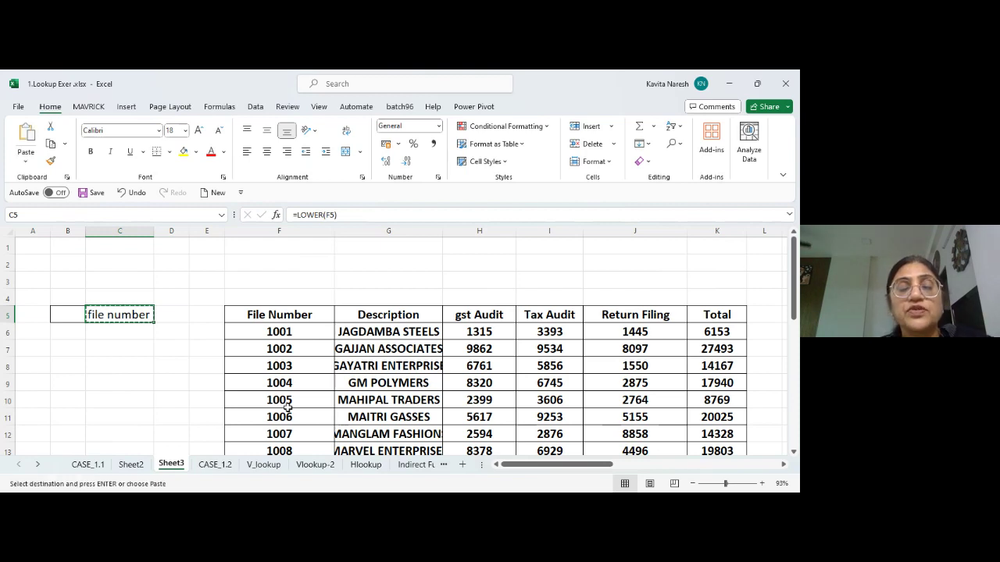
{"action": "key", "text": "Escape"}
{"action": "key", "text": "F2"}
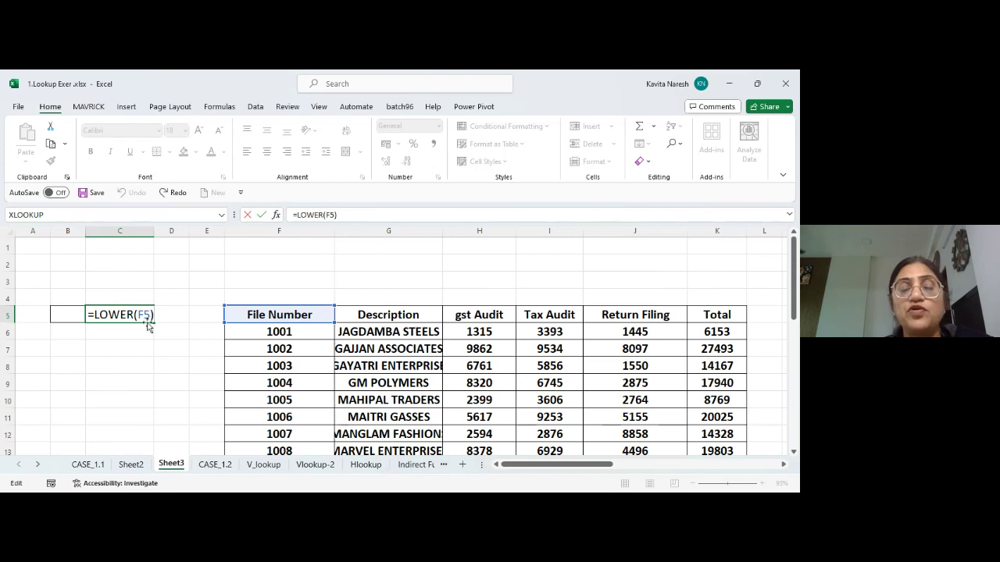
{"action": "key", "text": "ctrl+Return"}
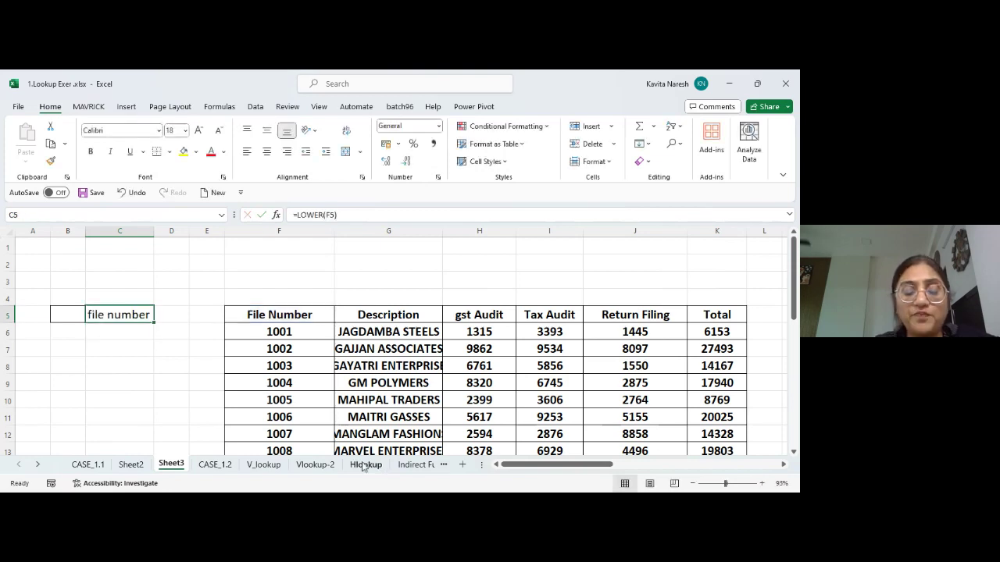
Copy the LOWER formula from cell C5 into cell P5, outside the table
{"action": "key", "text": "ctrl+c"}
{"action": "key", "text": "Right"}
{"action": "key", "text": "Right"}
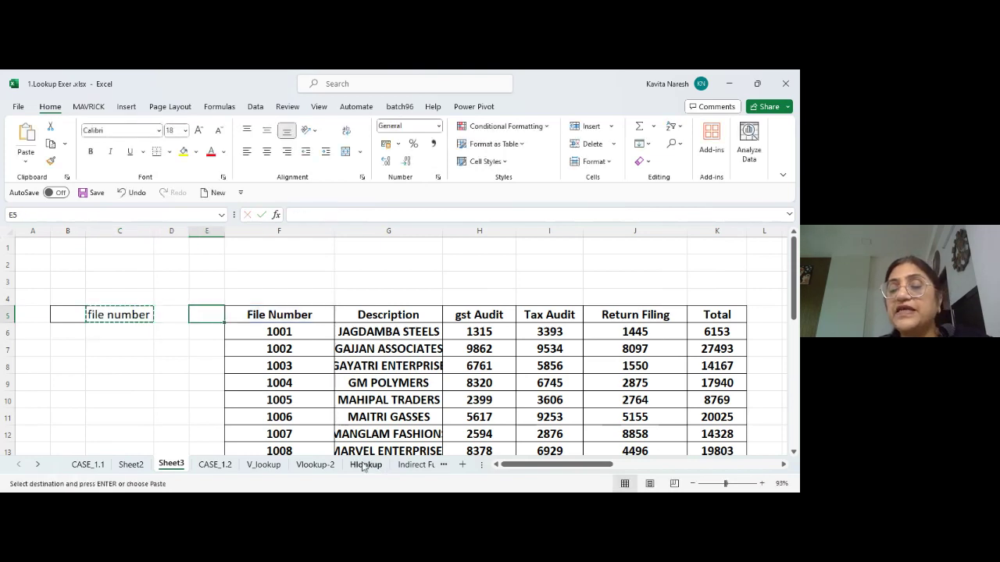
{"action": "key", "text": "Right"}
{"action": "key", "text": "Right"}
{"action": "key", "text": "Right"}
{"action": "key", "text": "Right"}
{"action": "key", "text": "Right"}
{"action": "key", "text": "Right"}
{"action": "key", "text": "Right"}
{"action": "key", "text": "Right"}
{"action": "key", "text": "Right"}
{"action": "key", "text": "Right"}
{"action": "key", "text": "Right"}
{"action": "key", "text": "Right"}
{"action": "key", "text": "Left"}
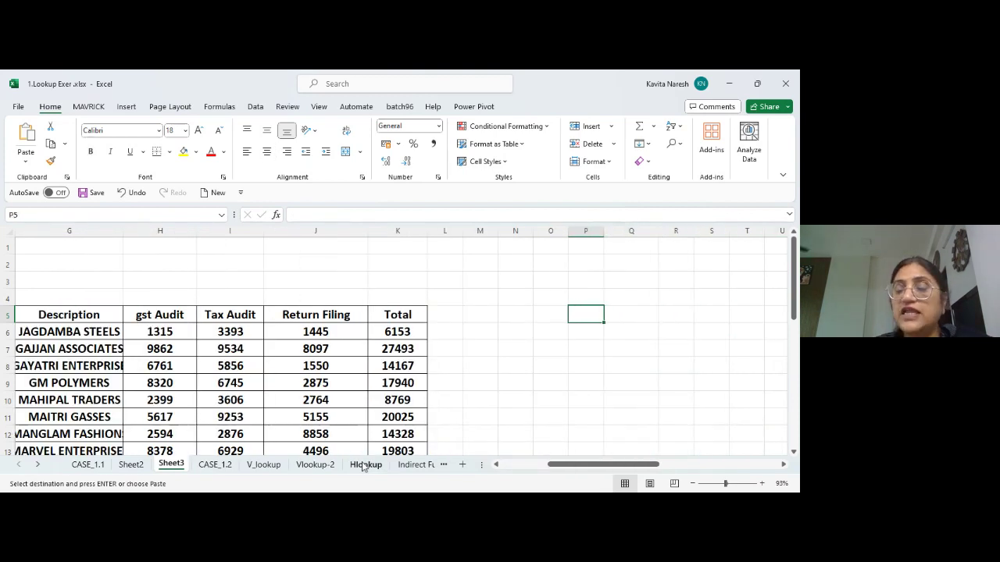
{"action": "key", "text": "ctrl+v"}
{"action": "key", "text": "Escape"}
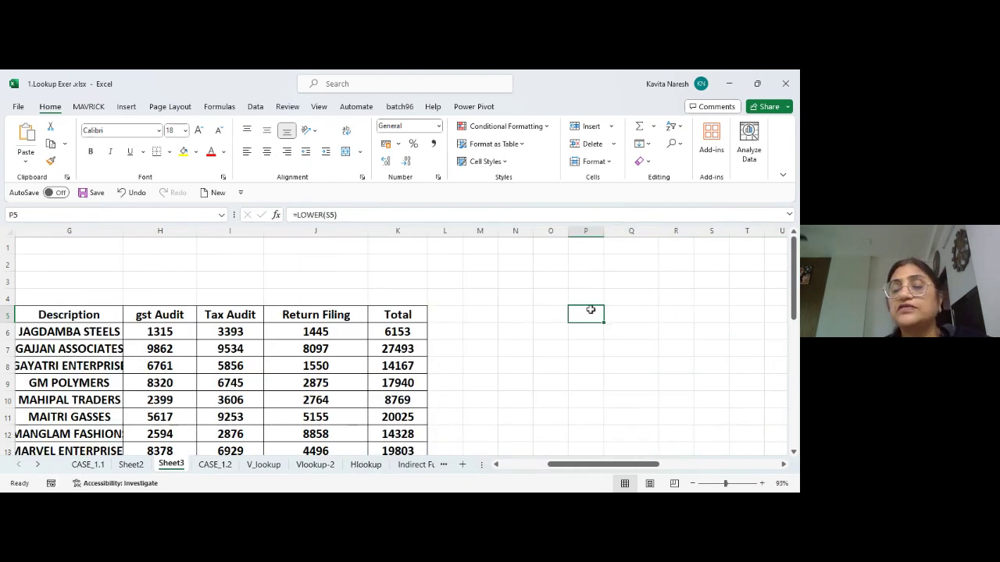
Examine the cell reference in the formula pasted into P5
{"action": "double_click", "coordinate": [591, 311]}
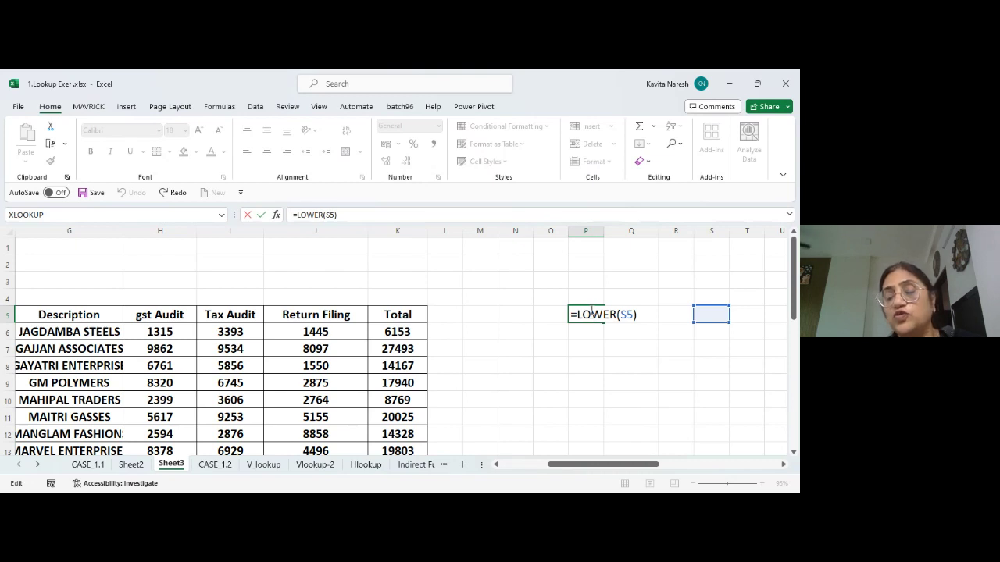
{"action": "key", "text": "Escape"}
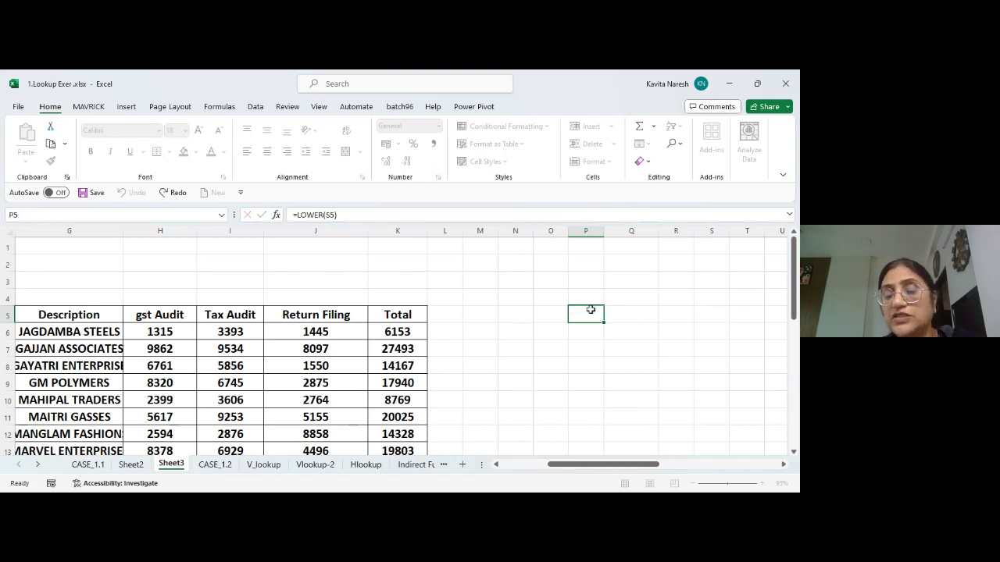
{"action": "double_click", "coordinate": [590, 310]}
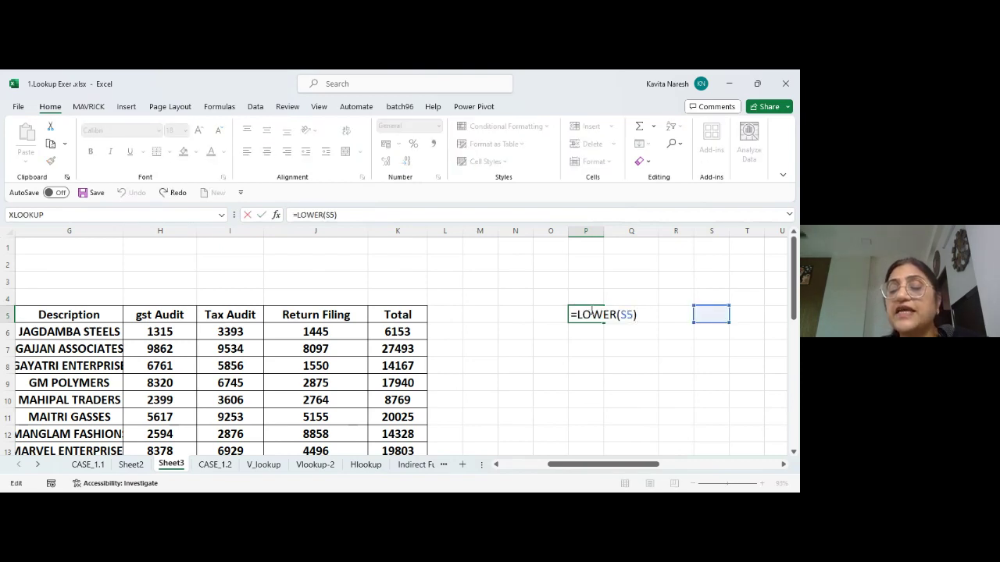
{"action": "key", "text": "Return"}
Go back to the original formula in C5 and examine its cell reference for comparison
{"action": "key", "text": "Left"}
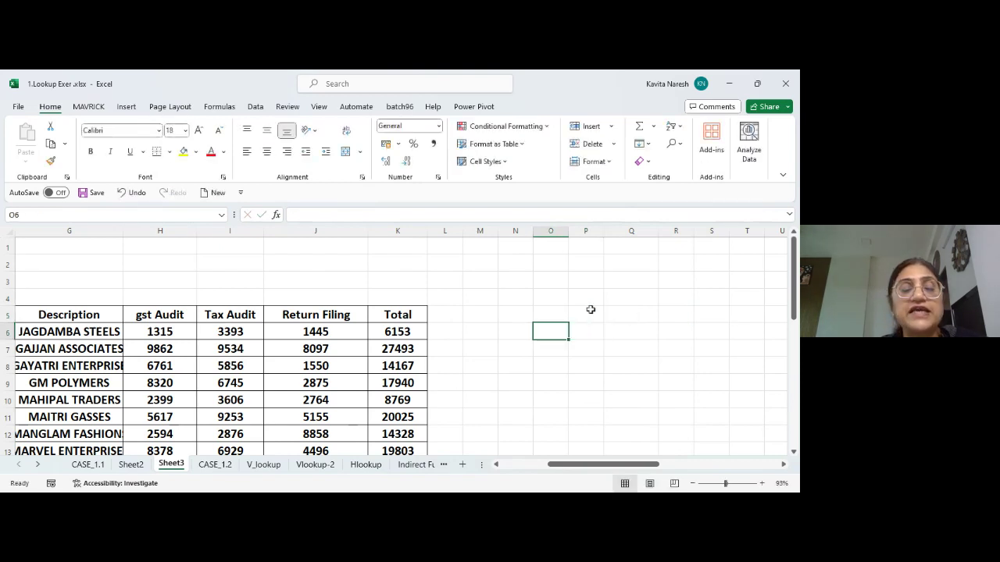
{"action": "key", "text": "Left"}
{"action": "key", "text": "Left"}
{"action": "key", "text": "Left"}
{"action": "key", "text": "Left"}
{"action": "key", "text": "Left"}
{"action": "key", "text": "Left"}
{"action": "key", "text": "Left"}
{"action": "key", "text": "Left"}
{"action": "key", "text": "Left"}
{"action": "key", "text": "Left"}
{"action": "key", "text": "Left"}
{"action": "key", "text": "Left"}
{"action": "key", "text": "Left"}
{"action": "key", "text": "Left"}
{"action": "key", "text": "Up"}
{"action": "key", "text": "Right"}
{"action": "key", "text": "Right"}
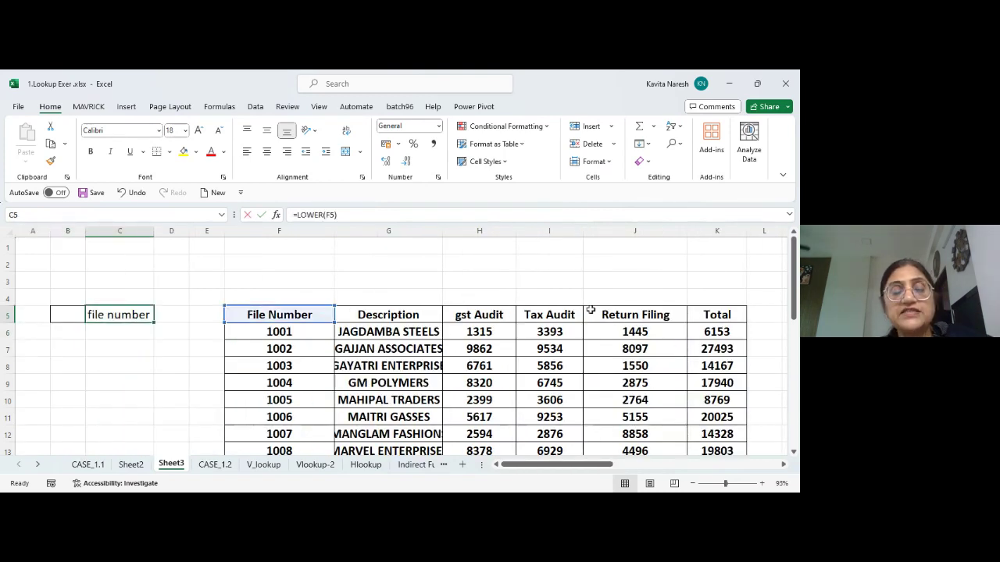
{"action": "key", "text": "F2"}
{"action": "key", "text": "Return"}
{"action": "key", "text": "Up"}
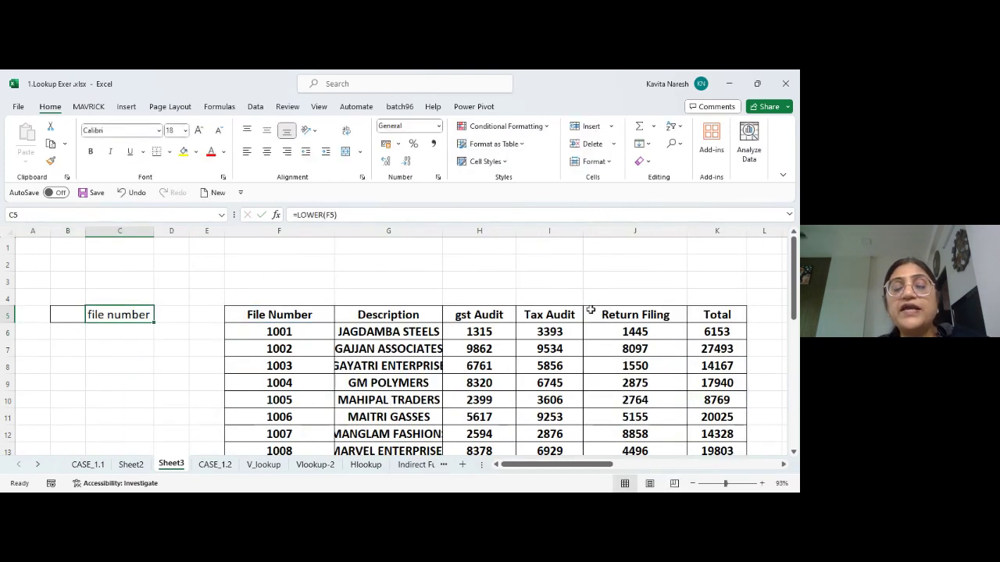
Return to the copied formula in P5 and check again which cell it references
{"action": "key", "text": "Right"}
{"action": "left_click", "coordinate": [591, 314]}
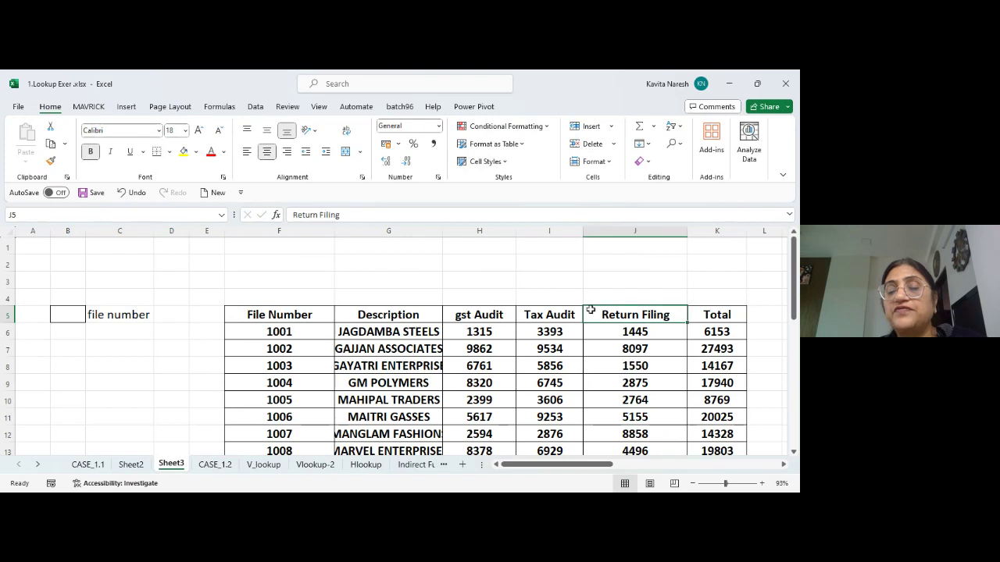
{"action": "key", "text": "Right"}
{"action": "key", "text": "Right"}
{"action": "key", "text": "Right"}
{"action": "key", "text": "Right"}
{"action": "key", "text": "Right"}
{"action": "key", "text": "Right"}
{"action": "key", "text": "Right"}
{"action": "key", "text": "Right"}
{"action": "key", "text": "Right"}
{"action": "key", "text": "Left"}
{"action": "key", "text": "Left"}
{"action": "key", "text": "Left"}
{"action": "key", "text": "Left"}
{"action": "key", "text": "Left"}
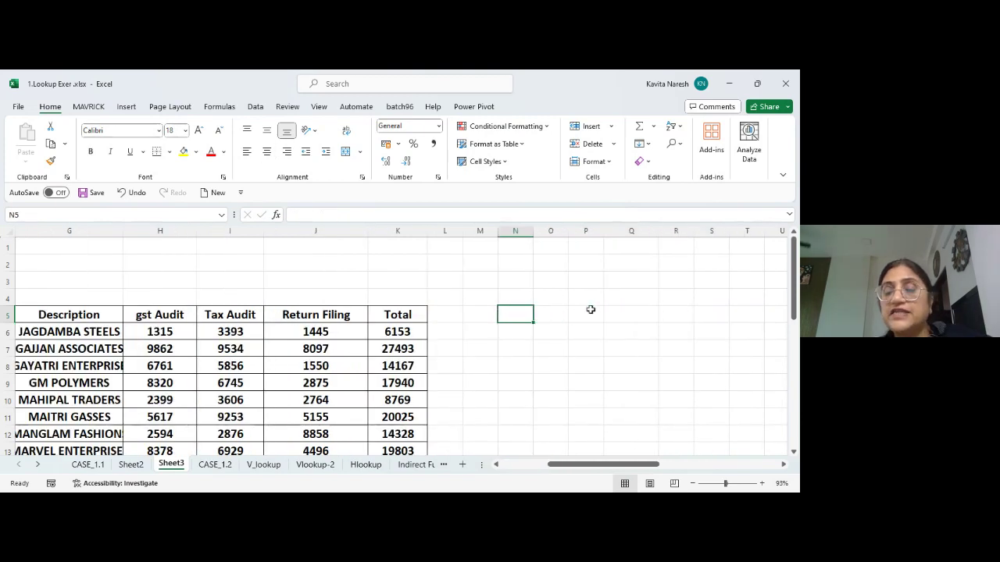
{"action": "key", "text": "F2"}
{"action": "key", "text": "Escape"}
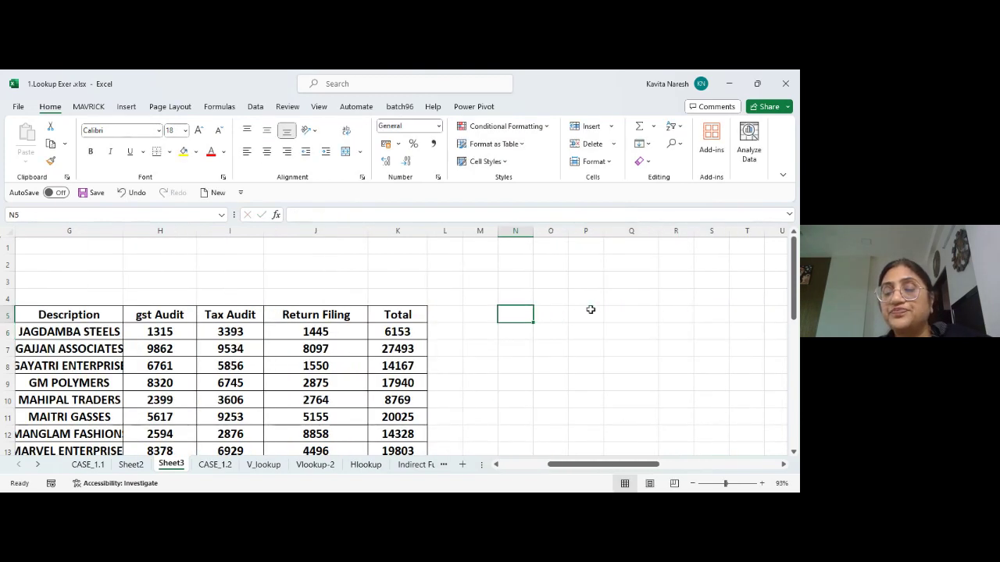
{"action": "key", "text": "Right"}
{"action": "double_click", "coordinate": [590, 309]}
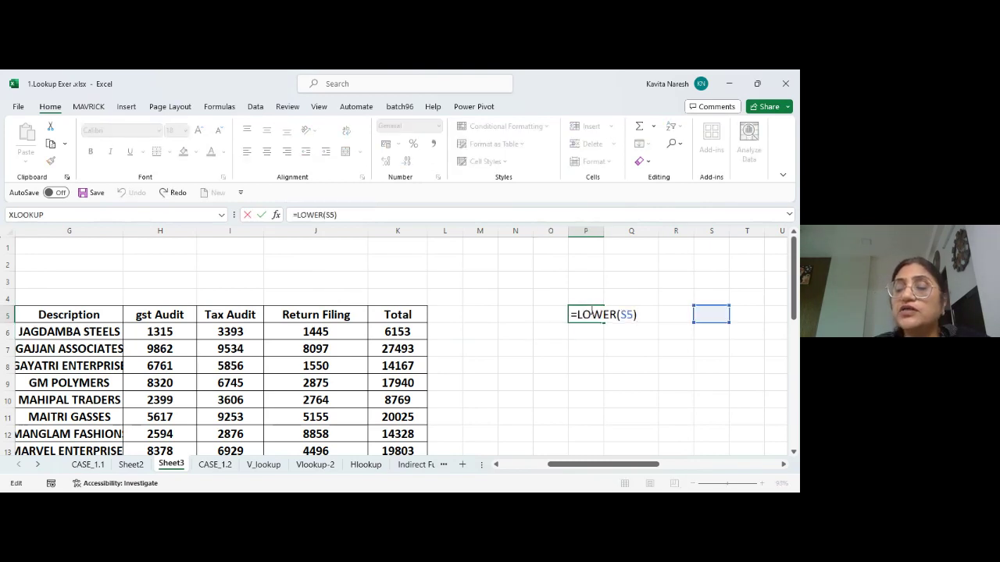
{"action": "key", "text": "Return"}
{"action": "left_click", "coordinate": [589, 313]}
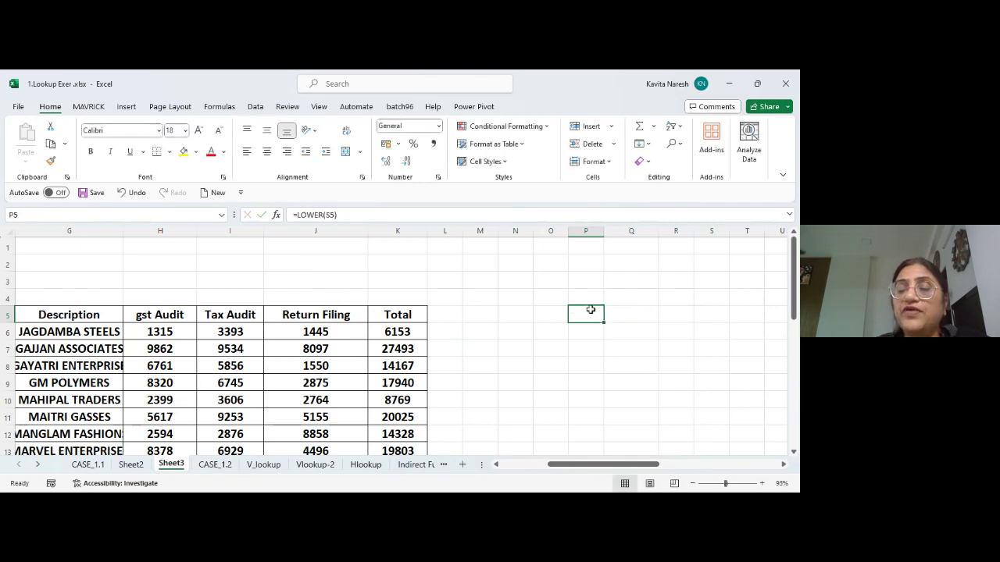
Move the selection back along row 5 to cell A5
{"action": "key", "text": "Left"}
{"action": "key", "text": "Left"}
{"action": "key", "text": "Left"}
{"action": "key", "text": "Left"}
{"action": "key", "text": "Left"}
{"action": "key", "text": "Left"}
{"action": "key", "text": "Left"}
{"action": "key", "text": "Left"}
{"action": "key", "text": "Left"}
{"action": "key", "text": "Left"}
{"action": "key", "text": "Left"}
{"action": "key", "text": "Left"}
{"action": "key", "text": "Left"}
{"action": "key", "text": "Left"}
{"action": "key", "text": "Left"}
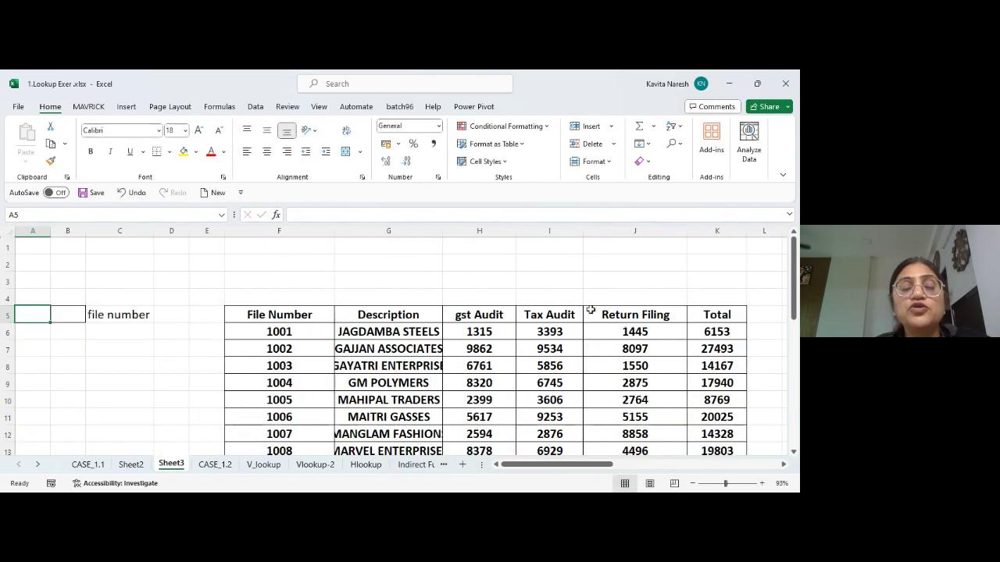
Trace the cells along row 5 around C5 toward the File Number header to examine the LOWER formula's reference offset
{"action": "key", "text": "Right"}
{"action": "key", "text": "Right"}
{"action": "key", "text": "Right"}
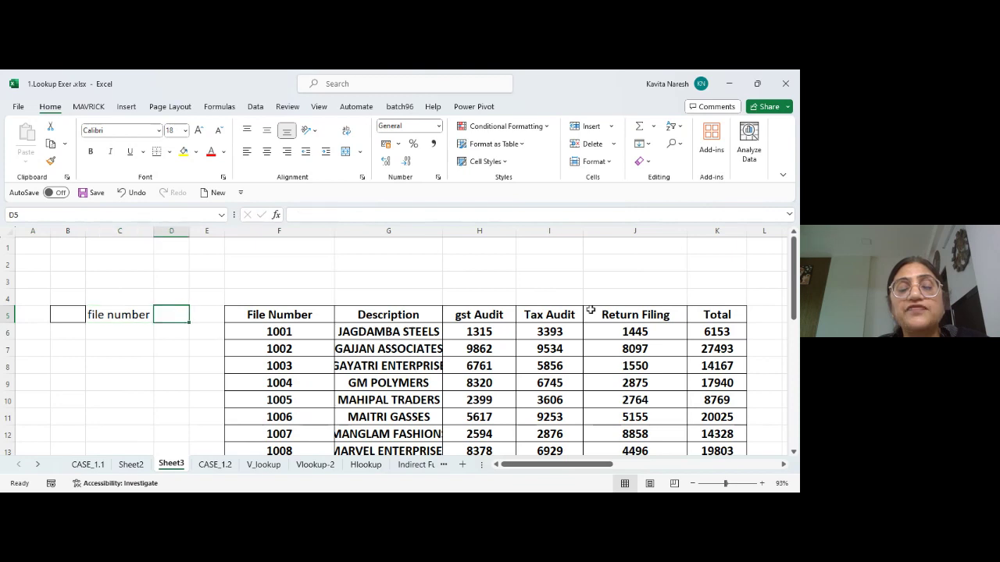
{"action": "key", "text": "Right"}
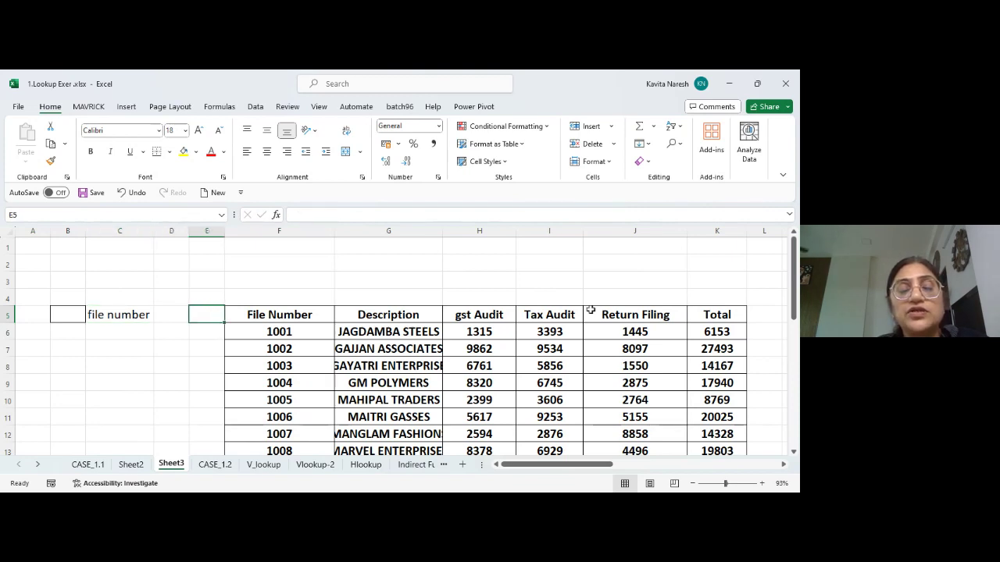
{"action": "key", "text": "Left"}
{"action": "key", "text": "Left"}
{"action": "key", "text": "Right"}
{"action": "key", "text": "Right"}
{"action": "key", "text": "Right"}
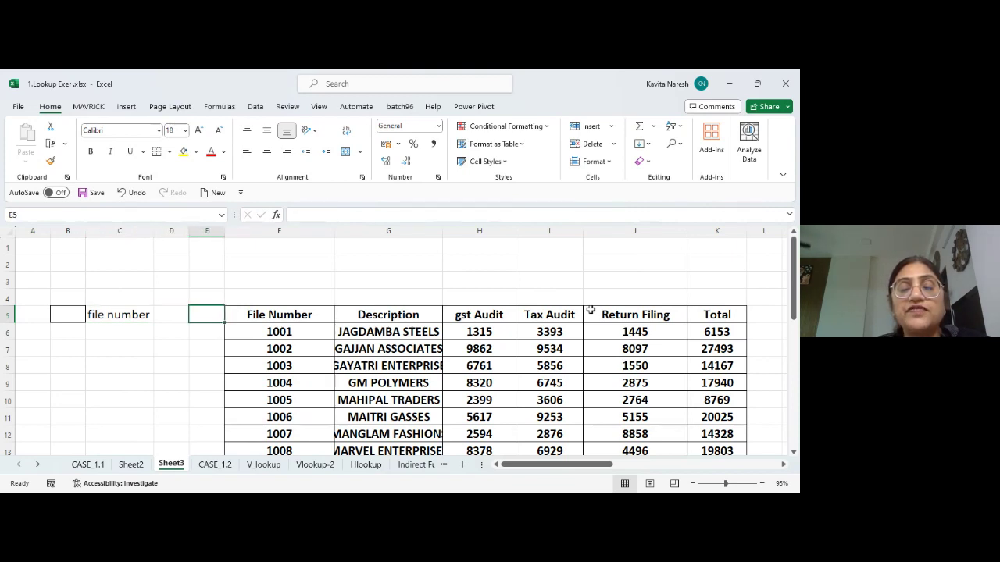
Inspect the copied LOWER formula in P5 to check which cell it references
{"action": "key", "text": "Right"}
{"action": "key", "text": "Right"}
{"action": "key", "text": "Right"}
{"action": "key", "text": "Right"}
{"action": "key", "text": "Right"}
{"action": "key", "text": "Right"}
{"action": "key", "text": "Right"}
{"action": "key", "text": "Right"}
{"action": "key", "text": "Right"}
{"action": "key", "text": "Right"}
{"action": "key", "text": "Right"}
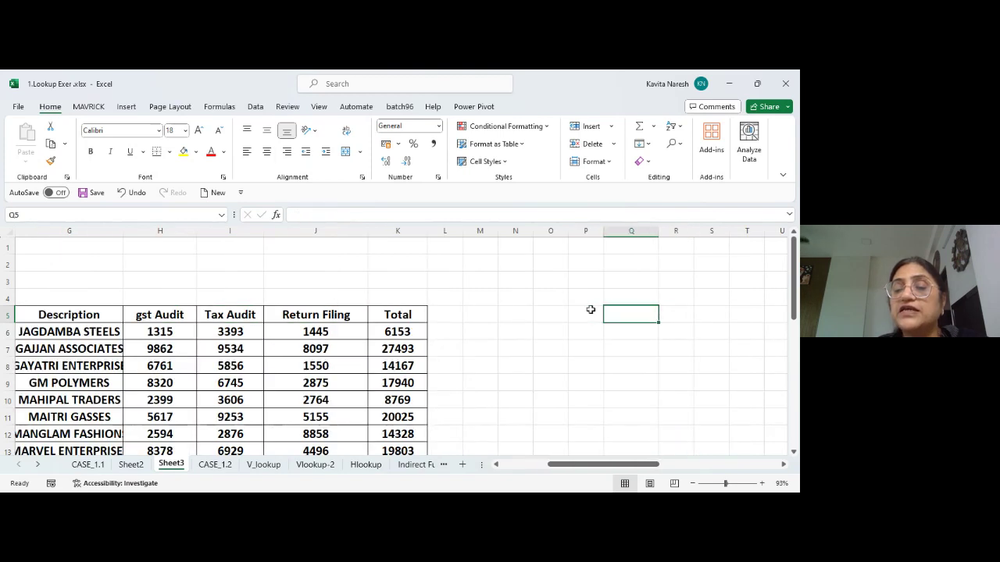
{"action": "key", "text": "Left"}
{"action": "key", "text": "Left"}
{"action": "key", "text": "Right"}
{"action": "key", "text": "F2"}
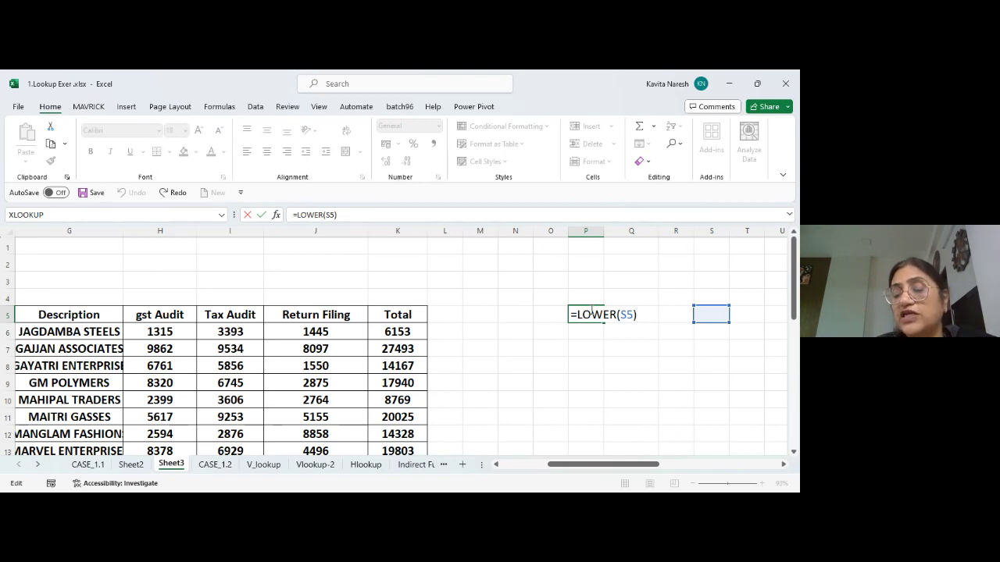
{"action": "key", "text": "Return"}
{"action": "left_click", "coordinate": [587, 312]}
{"action": "key", "text": "Left"}
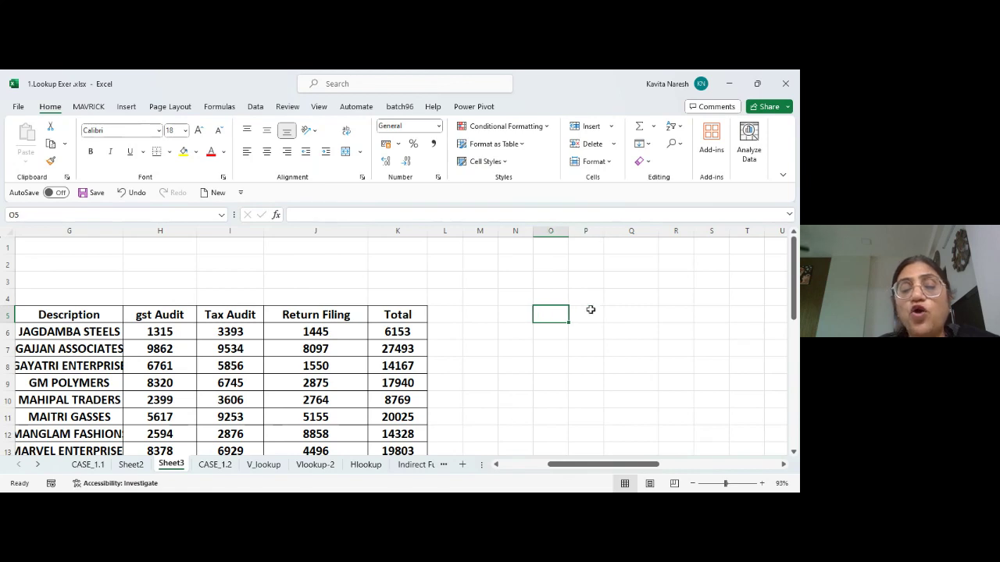
Copy the LOWER formula cell C5 and paste only its value into P5
{"action": "key", "text": "Left"}
{"action": "key", "text": "Left"}
{"action": "key", "text": "Left"}
{"action": "key", "text": "Left"}
{"action": "key", "text": "Left"}
{"action": "key", "text": "Left"}
{"action": "key", "text": "Left"}
{"action": "key", "text": "Left"}
{"action": "key", "text": "Left"}
{"action": "key", "text": "Left"}
{"action": "key", "text": "Left"}
{"action": "key", "text": "Left"}
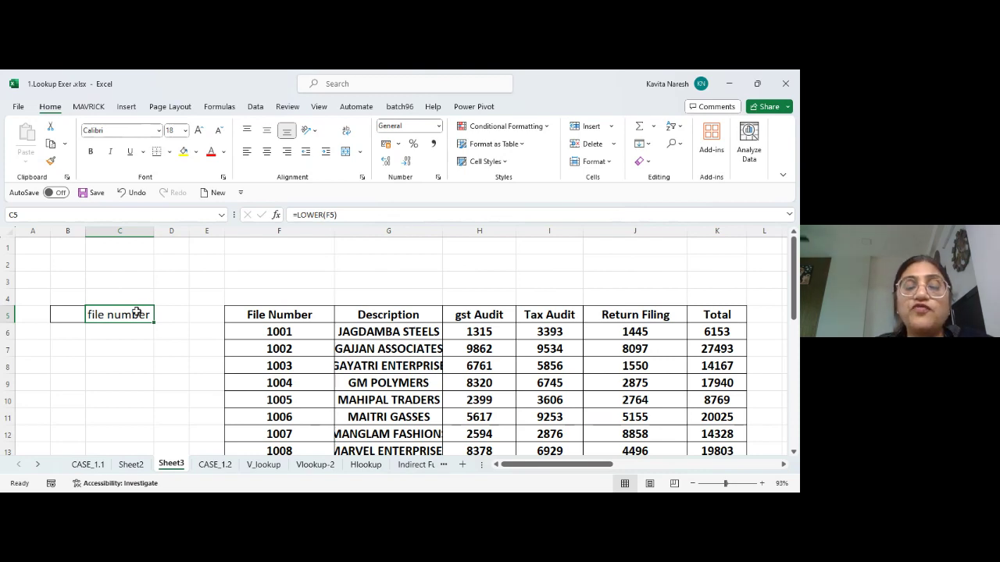
{"action": "key", "text": "ctrl+c"}
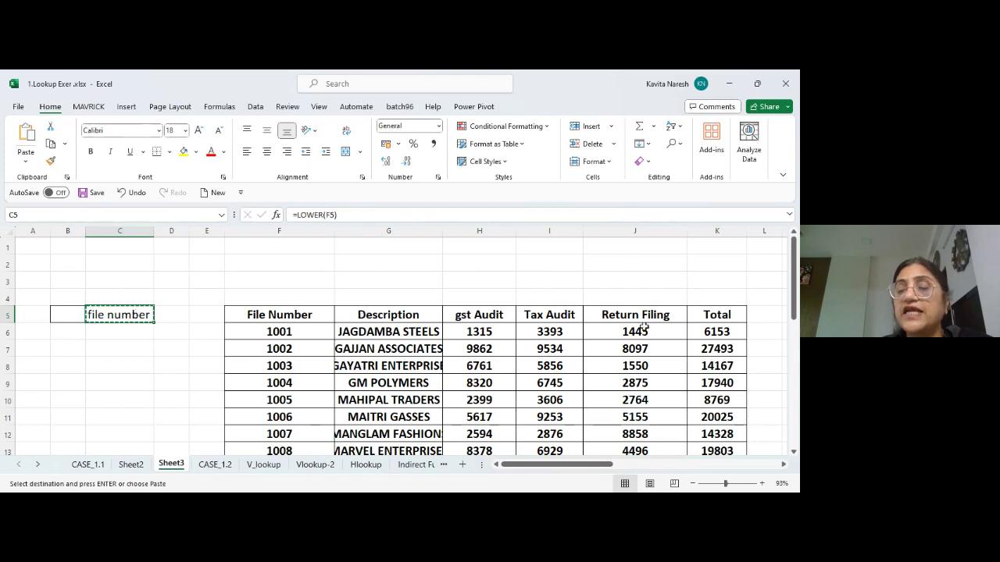
{"action": "left_click", "coordinate": [765, 313]}
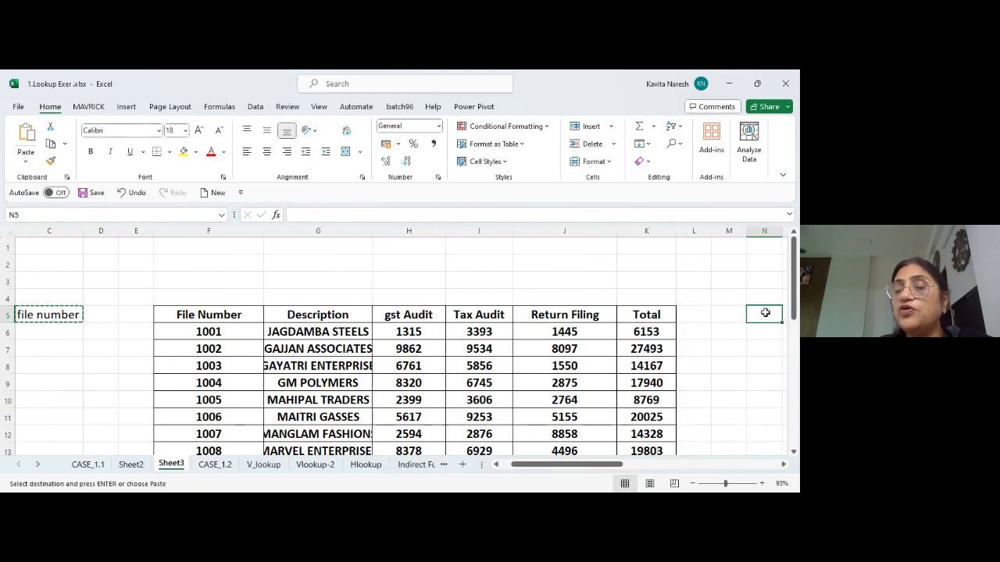
{"action": "key", "text": "Right"}
{"action": "left_click", "coordinate": [765, 312]}
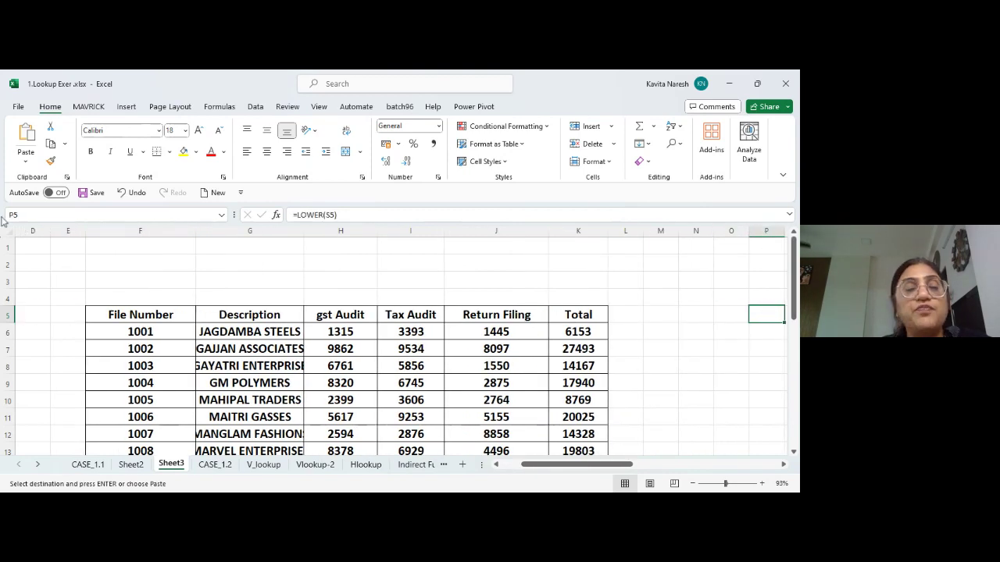
{"action": "left_click", "coordinate": [29, 163]}
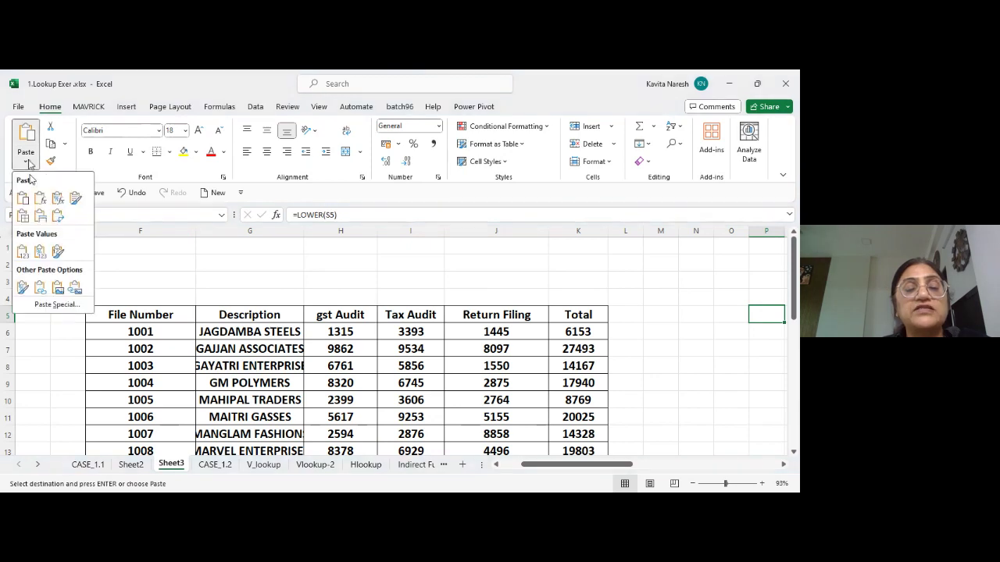
{"action": "left_click", "coordinate": [67, 310]}
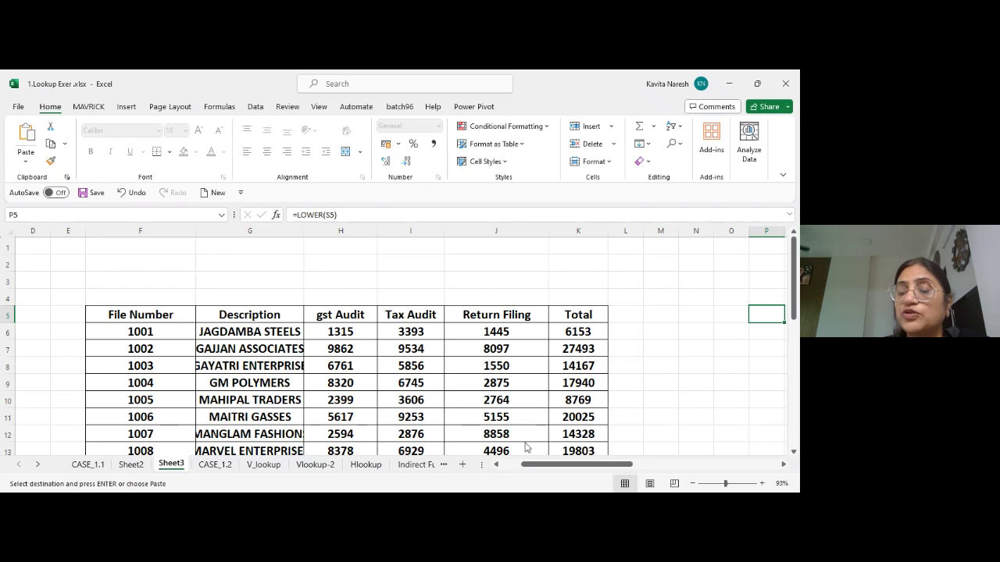
{"action": "key", "text": "ctrl+shift+v"}
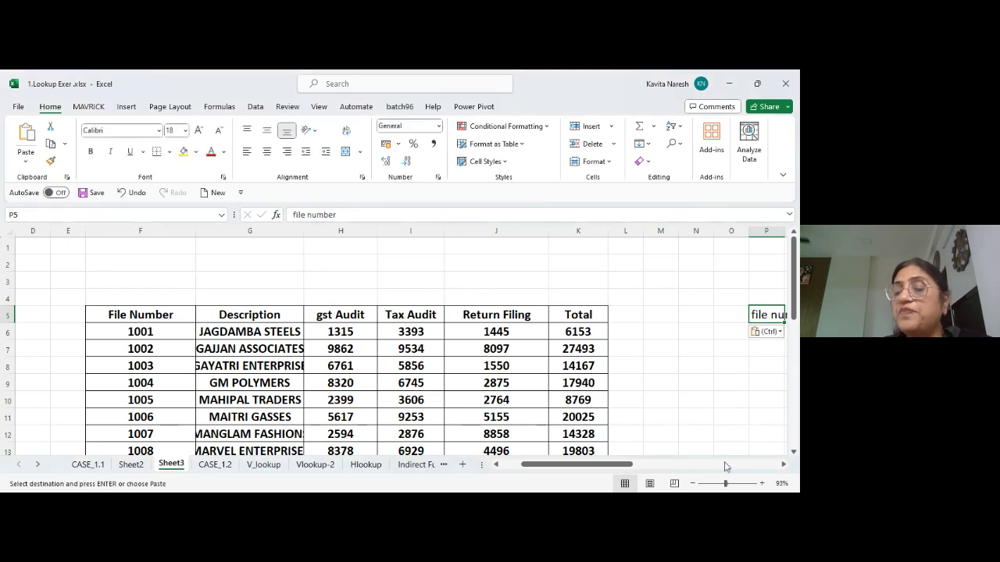
Autofit column P to its contents and inspect whether P5 holds a formula or plain text
{"action": "left_click", "coordinate": [783, 466]}
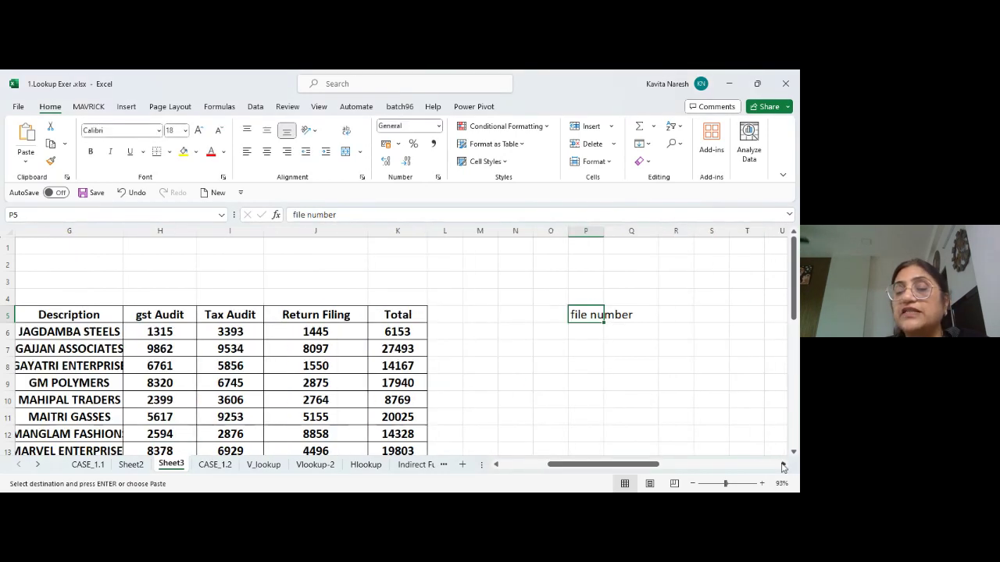
{"action": "double_click", "coordinate": [603, 232]}
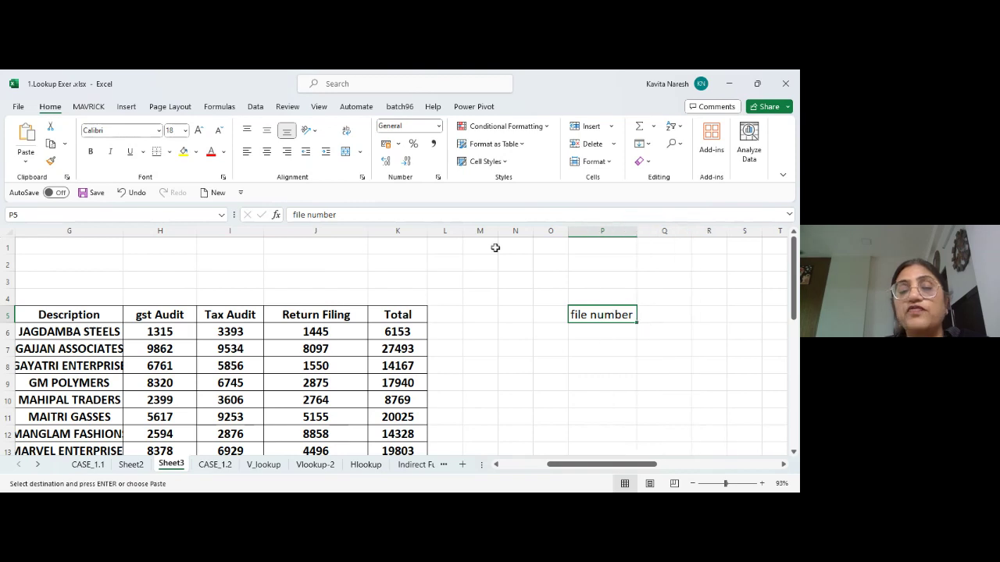
{"action": "left_click", "coordinate": [381, 216]}
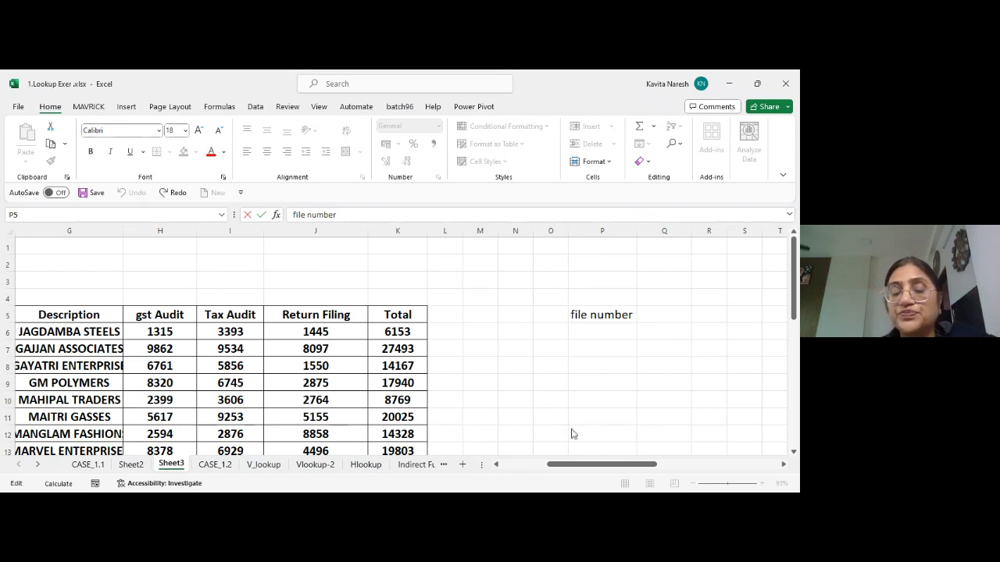
{"action": "left_click", "coordinate": [397, 313]}
Clear the LOWER formula from cell C5
{"action": "key", "text": "Left"}
{"action": "key", "text": "Home"}
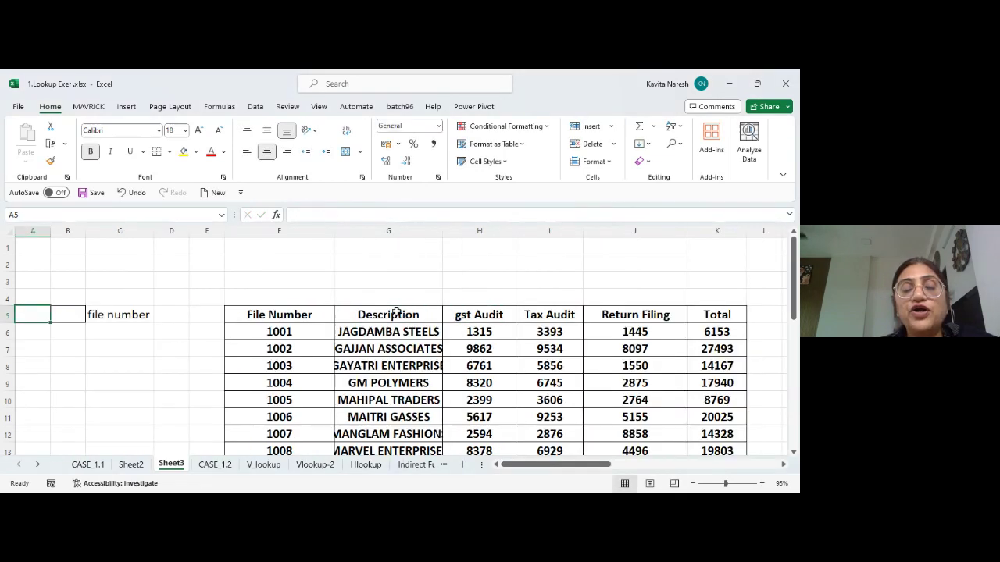
{"action": "key", "text": "Right"}
{"action": "key", "text": "Right"}
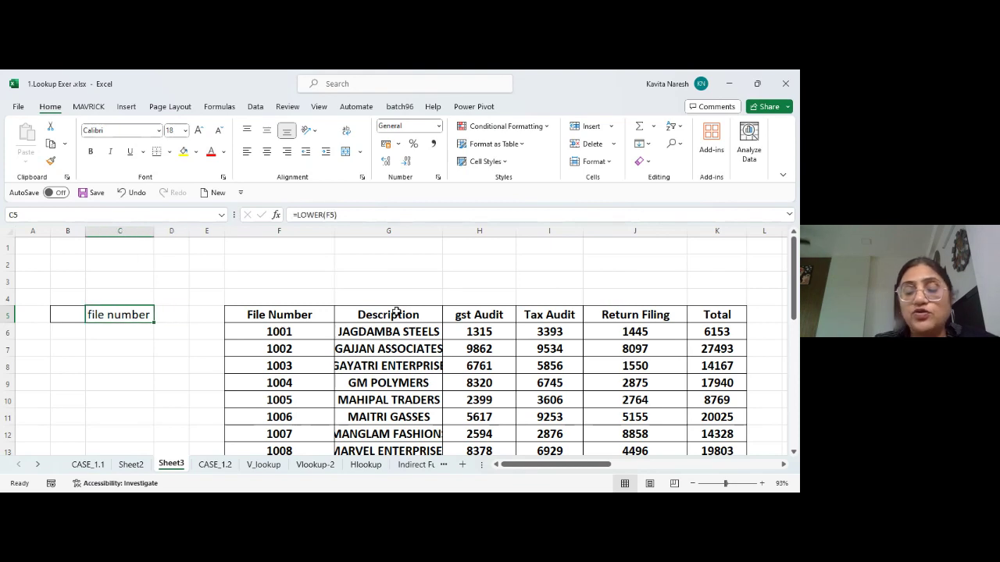
{"action": "type", "text": "="}
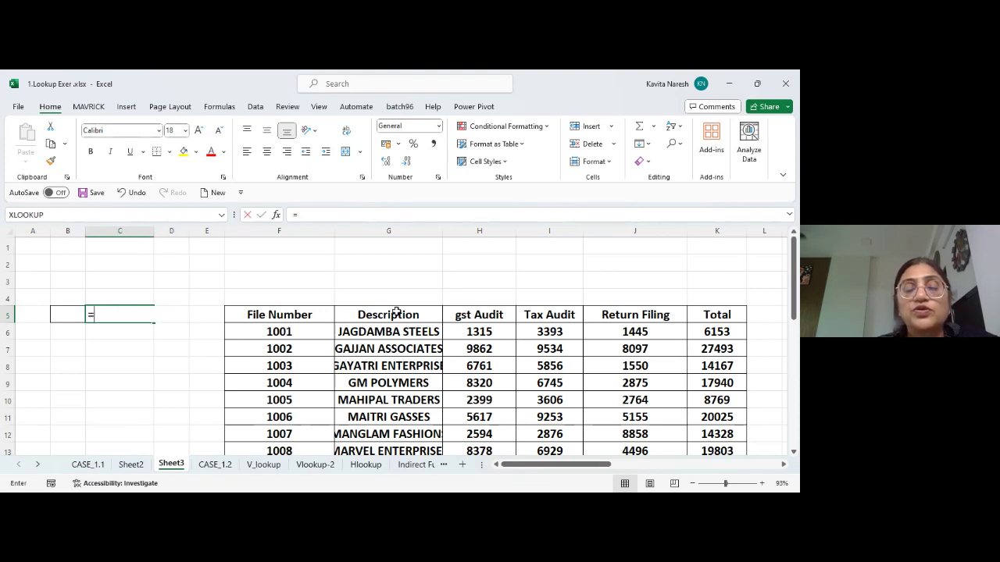
{"action": "key", "text": "Escape"}
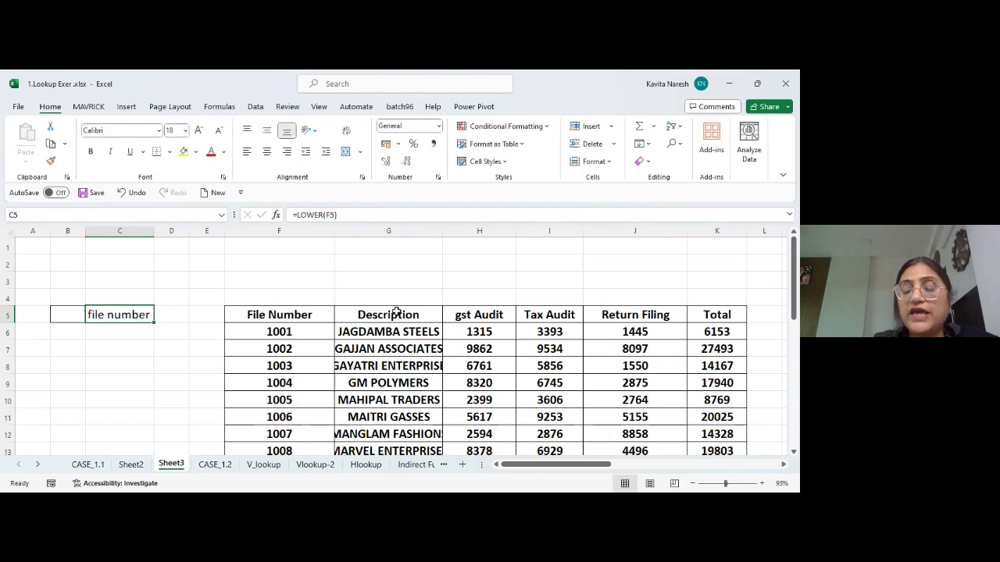
{"action": "key", "text": "Delete"}
{"action": "key", "text": "Down"}
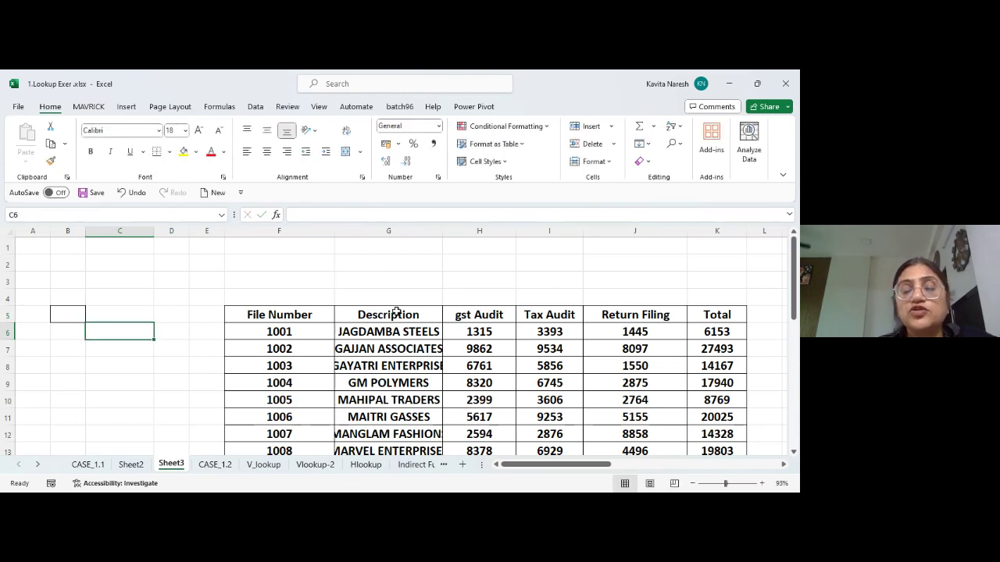
Enter a PROPER formula in C6 that refers to the first description in G6
{"action": "key", "text": "Right"}
{"action": "key", "text": "Right"}
{"action": "key", "text": "Left"}
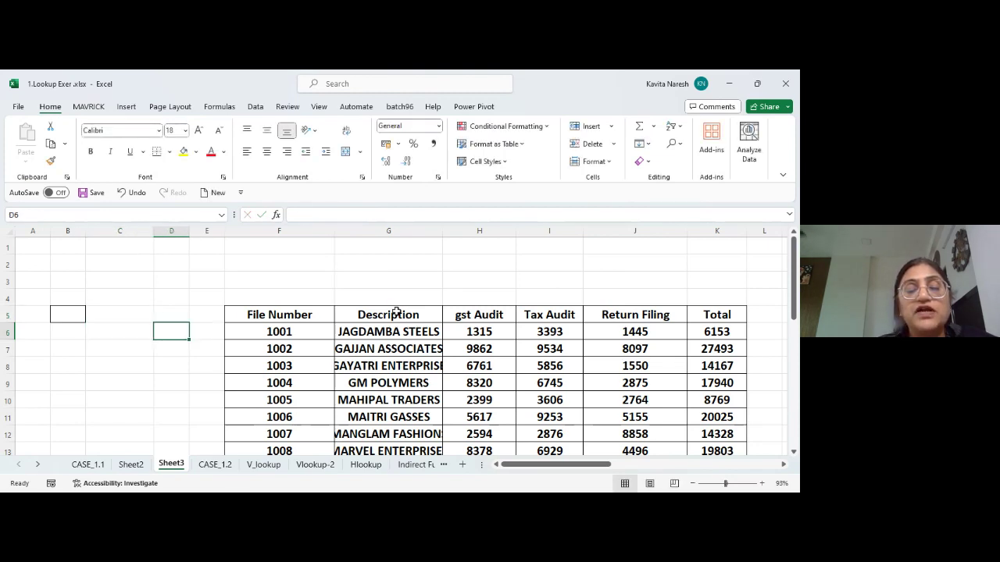
{"action": "key", "text": "Left"}
{"action": "type", "text": "=low"}
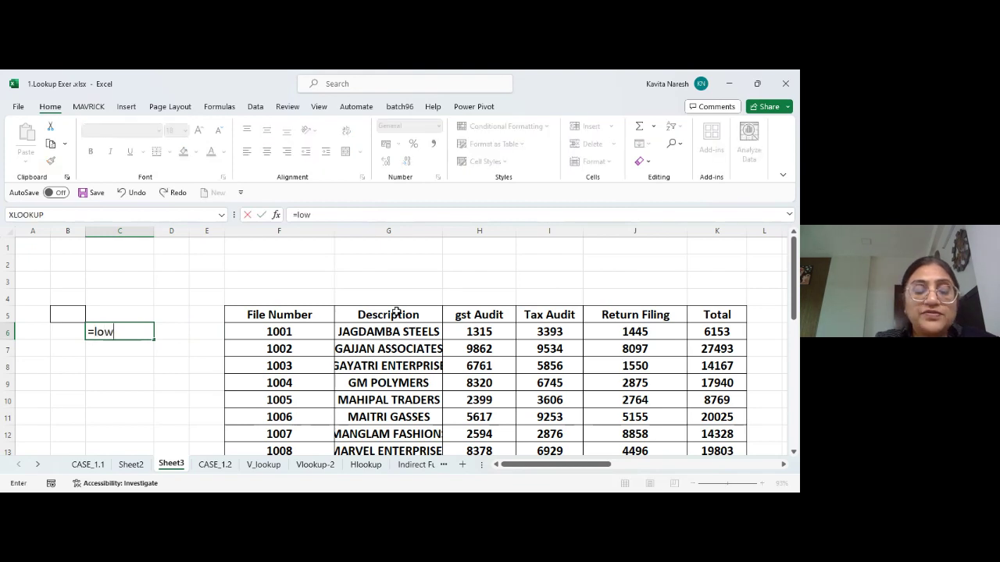
{"action": "type", "text": "e"}
{"action": "key", "text": "BackSpace"}
{"action": "key", "text": "BackSpace"}
{"action": "key", "text": "BackSpace"}
{"action": "key", "text": "BackSpace"}
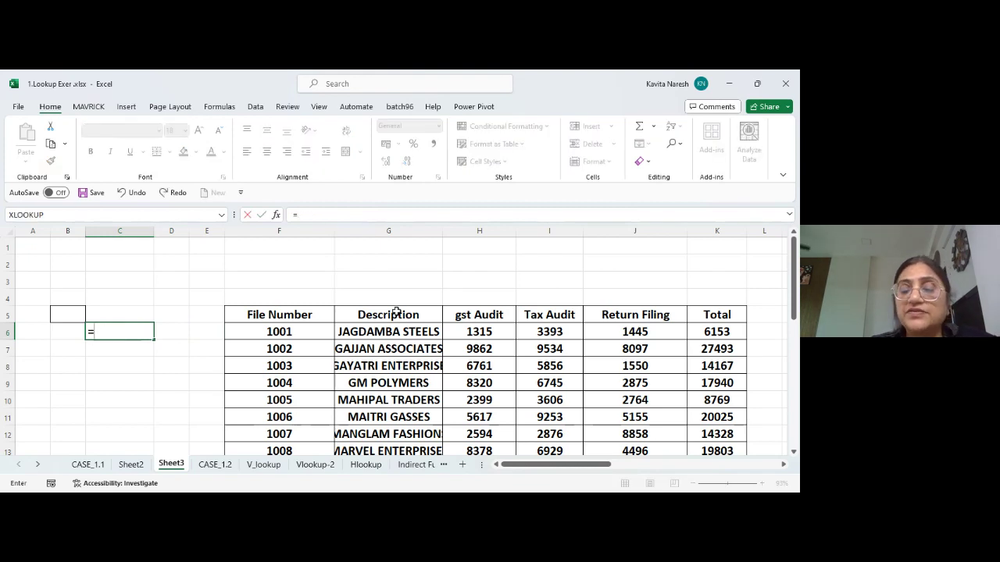
{"action": "type", "text": "pro"}
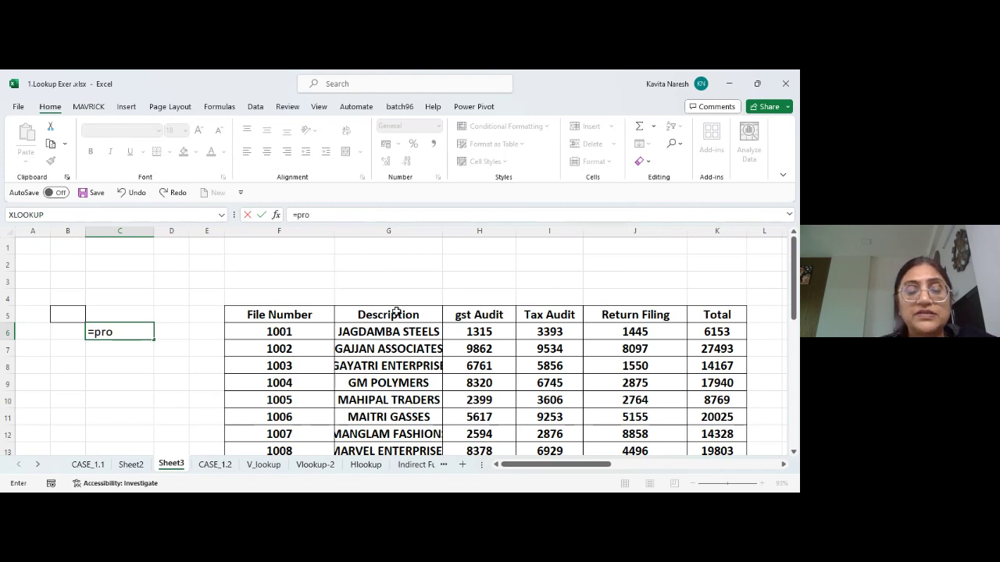
{"action": "type", "text": "p"}
{"action": "key", "text": "Tab"}
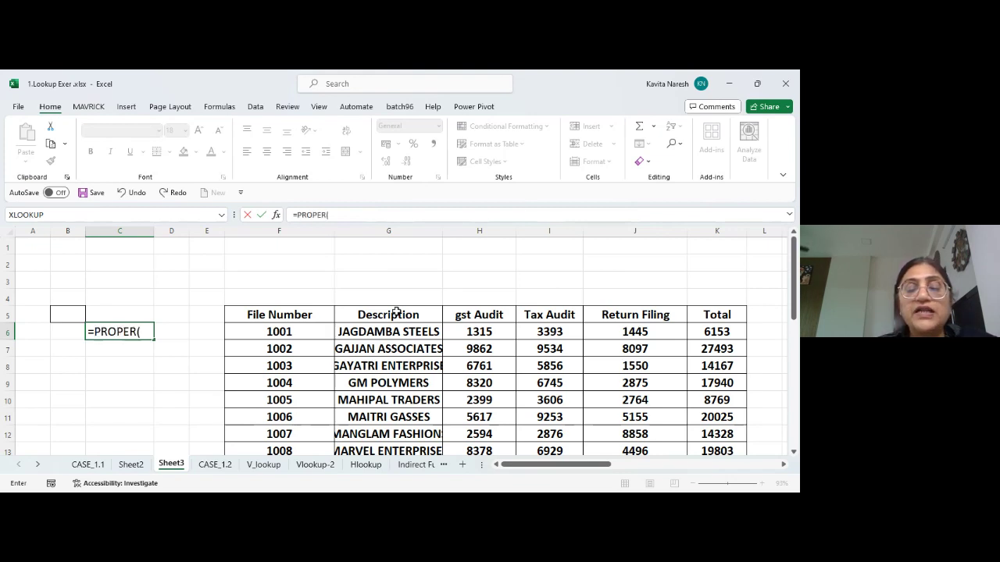
{"action": "key", "text": "Right"}
{"action": "key", "text": "Right"}
{"action": "key", "text": "Right"}
{"action": "key", "text": "Right"}
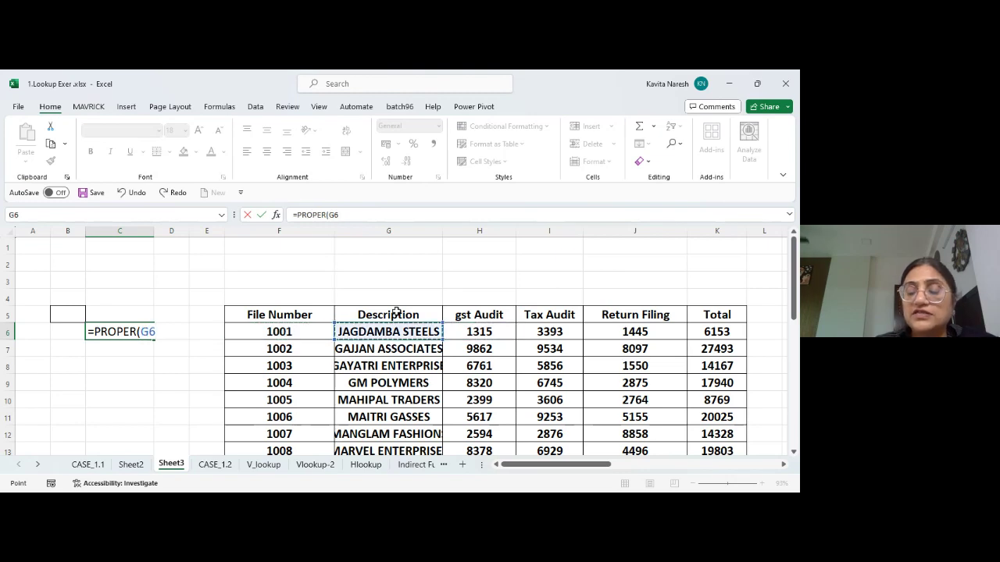
{"action": "key", "text": "Return"}
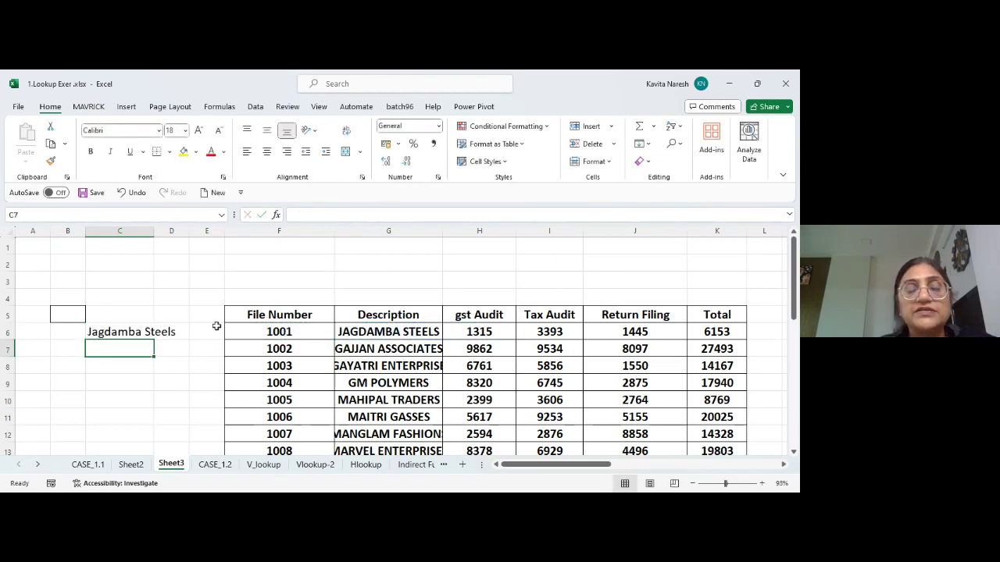
Fill the PROPER formula from C6 down column C to row 32, alongside the last description
{"action": "left_click", "coordinate": [146, 332]}
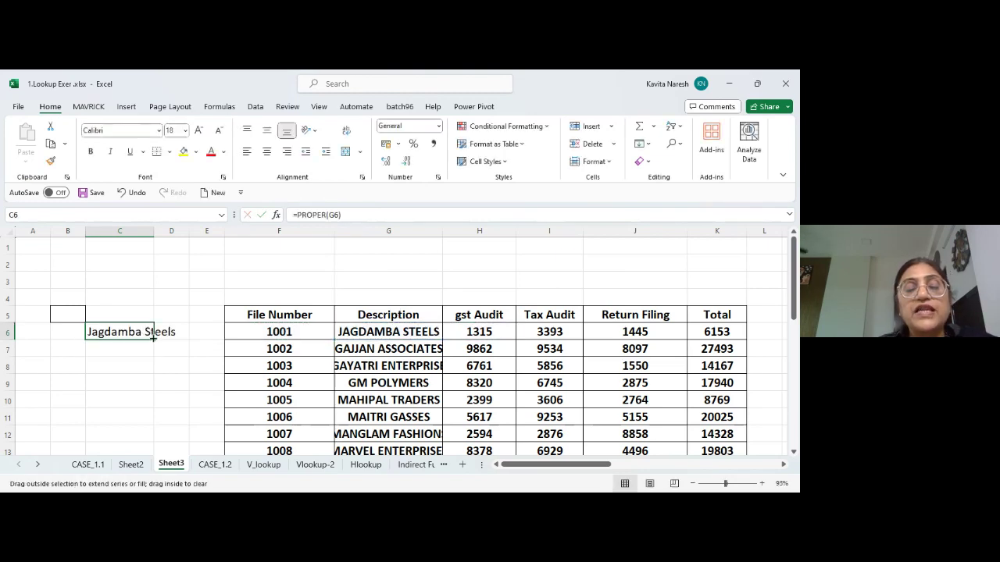
{"action": "mouse_move", "coordinate": [153, 338]}
{"action": "left_mouse_down"}
{"action": "mouse_move", "coordinate": [160, 429]}
{"action": "mouse_move", "coordinate": [170, 326]}
{"action": "mouse_move", "coordinate": [168, 341]}
{"action": "left_mouse_up"}
{"action": "left_click", "coordinate": [129, 314]}
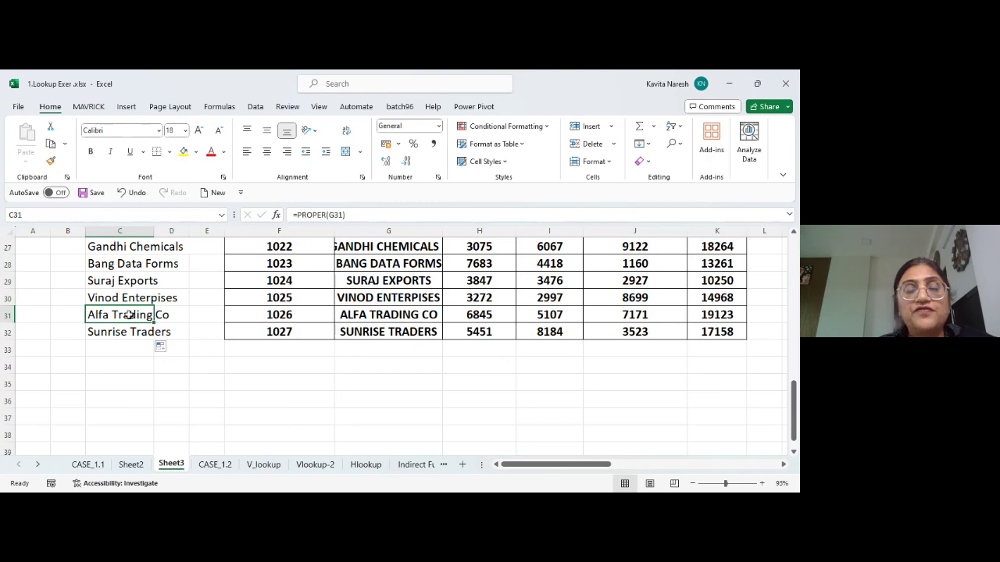
Compare the PROPER result in C6 with the original uppercase description in G6
{"action": "key", "text": "ctrl+Up"}
{"action": "key", "text": "Right"}
{"action": "key", "text": "Right"}
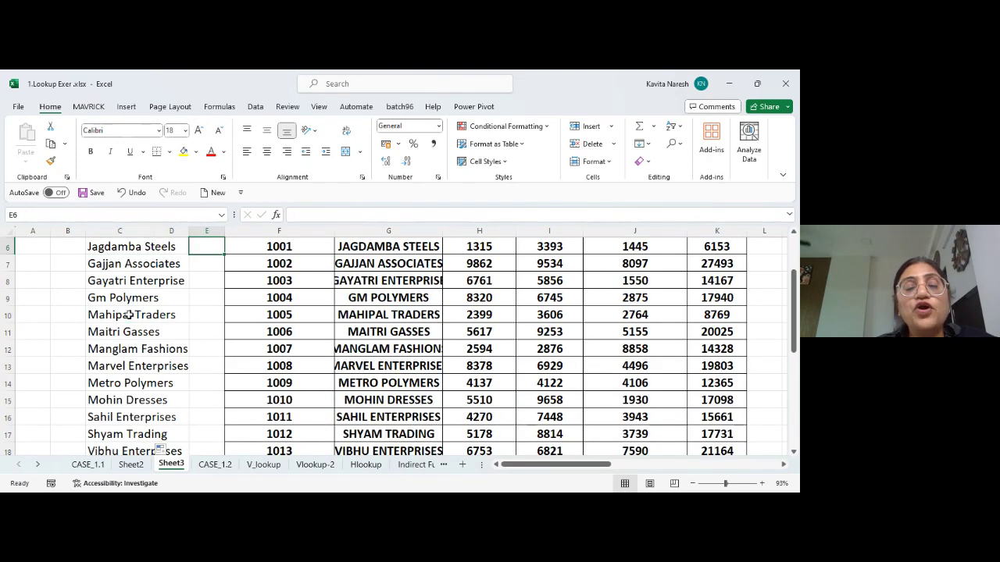
{"action": "key", "text": "Up"}
{"action": "key", "text": "Left"}
{"action": "key", "text": "Left"}
{"action": "key", "text": "Down"}
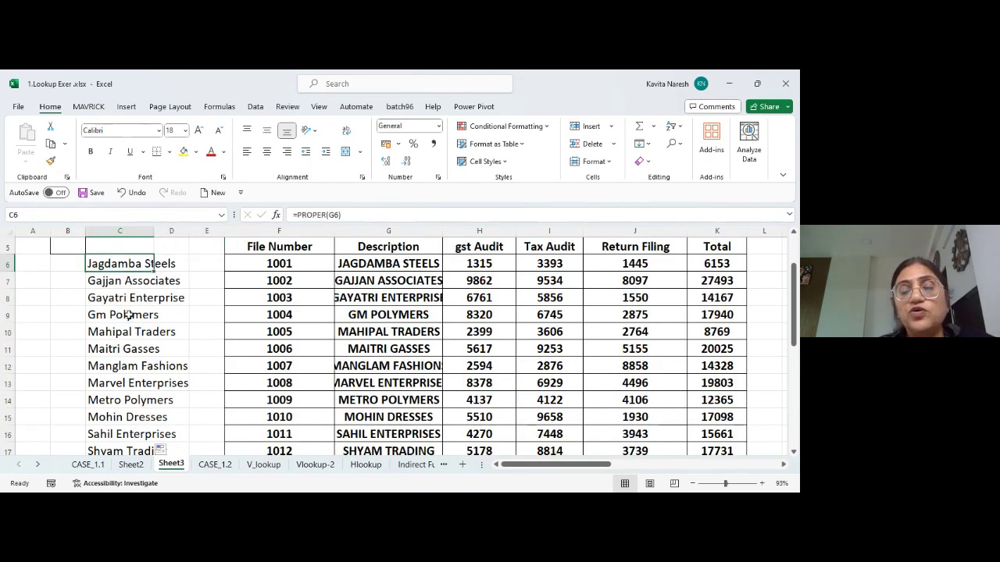
{"action": "key", "text": "Right"}
{"action": "key", "text": "Right"}
{"action": "key", "text": "Right"}
{"action": "key", "text": "Right"}
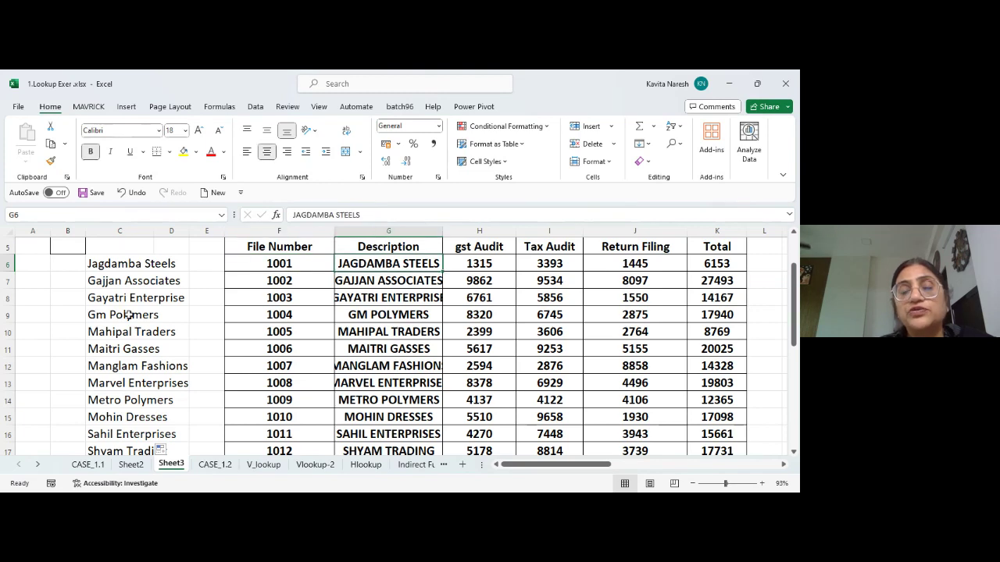
{"action": "key", "text": "Left"}
{"action": "key", "text": "Left"}
{"action": "key", "text": "Right"}
{"action": "key", "text": "Right"}
{"action": "key", "text": "Right"}
{"action": "key", "text": "Left"}
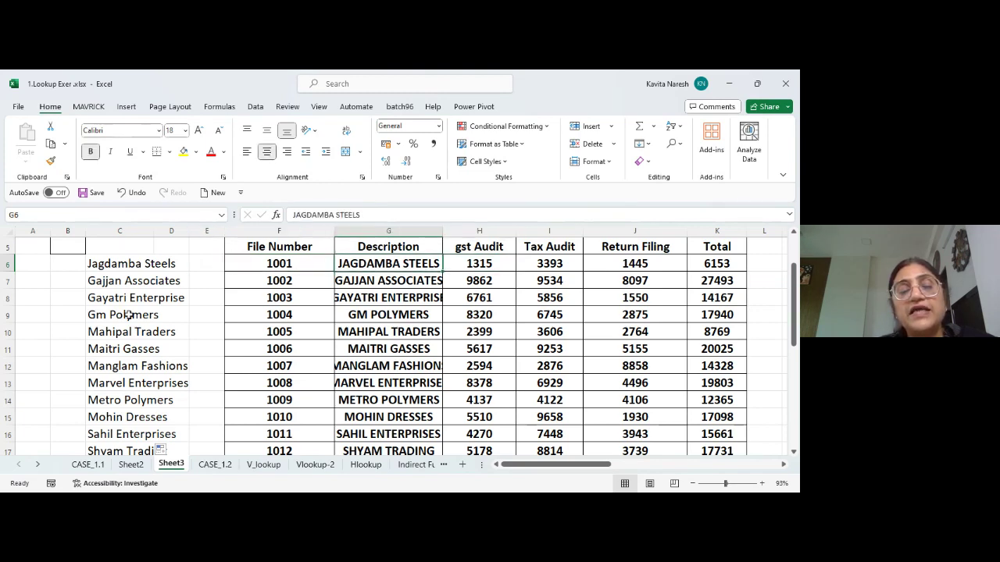
{"action": "key", "text": "Left"}
{"action": "key", "text": "Left"}
{"action": "key", "text": "Left"}
{"action": "key", "text": "Left"}
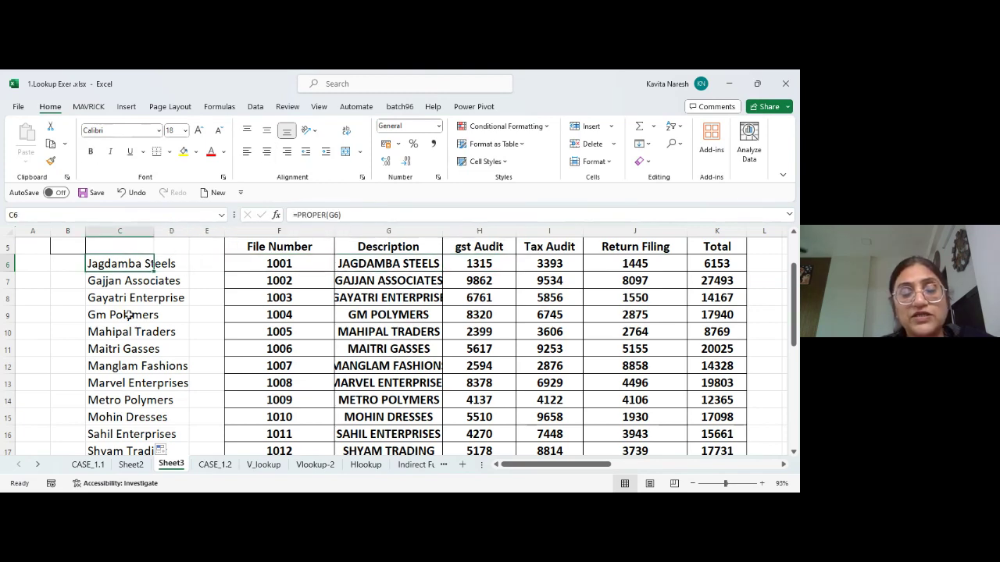
Copy the PROPER results in C6:C32 and select the first description cell, G6, as the paste destination
{"action": "key", "text": "ctrl+shift+Down"}
{"action": "key", "text": "ctrl+c"}
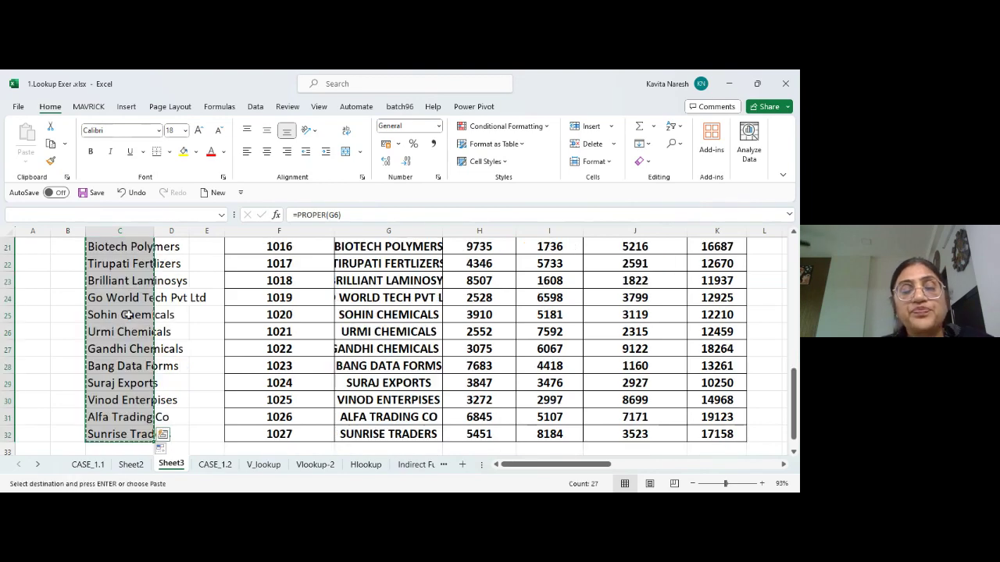
{"action": "key", "text": "Up"}
{"action": "key", "text": "Up"}
{"action": "key", "text": "Right"}
{"action": "key", "text": "Right"}
{"action": "key", "text": "Right"}
{"action": "key", "text": "Right"}
{"action": "key", "text": "Down"}
{"action": "key", "text": "Down"}
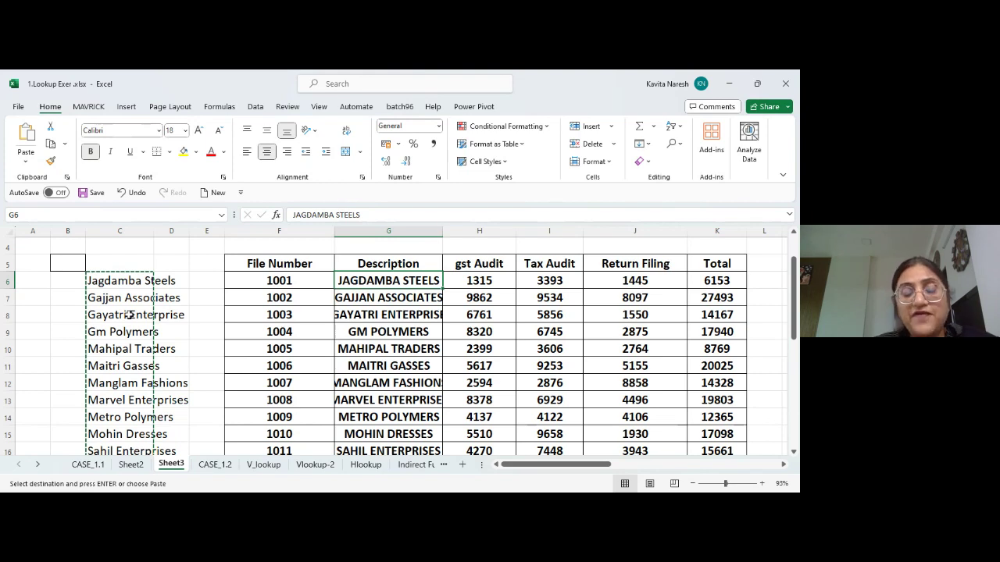
Try pasting the copied PROPER formulas over the descriptions from G6 and check which cell the pasted formula refers to
{"action": "key", "text": "ctrl+v"}
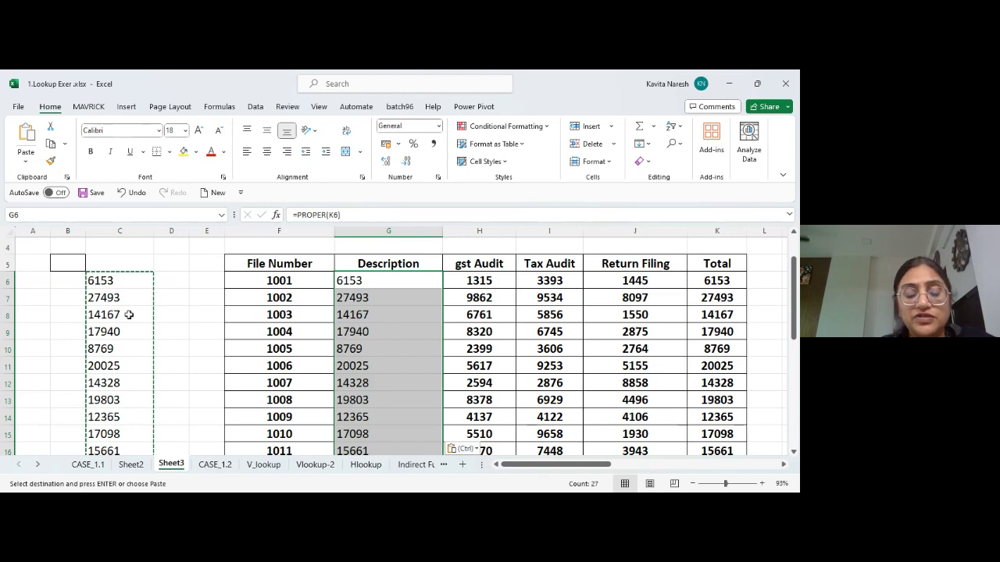
{"action": "key", "text": "ctrl+z"}
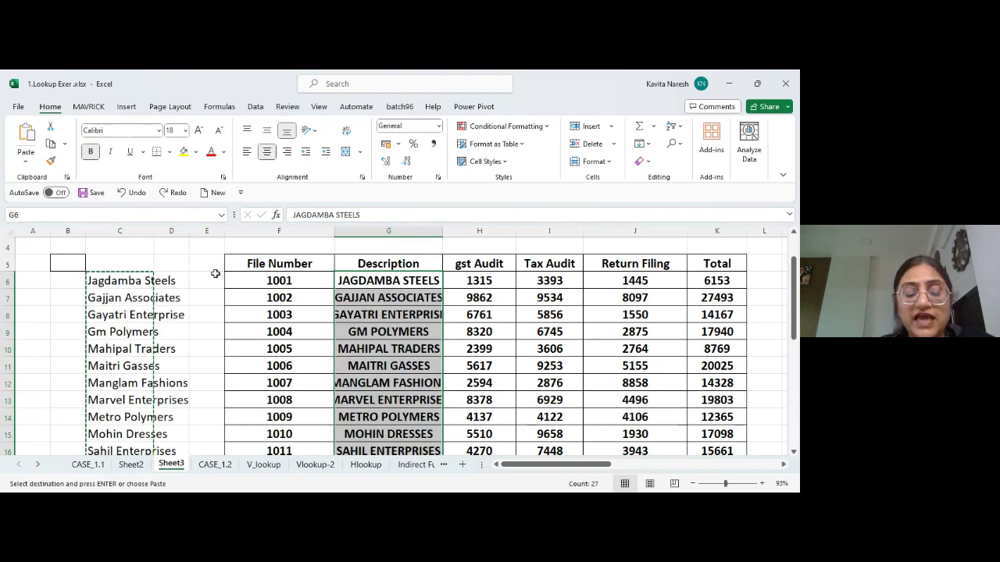
{"action": "key", "text": "ctrl+v"}
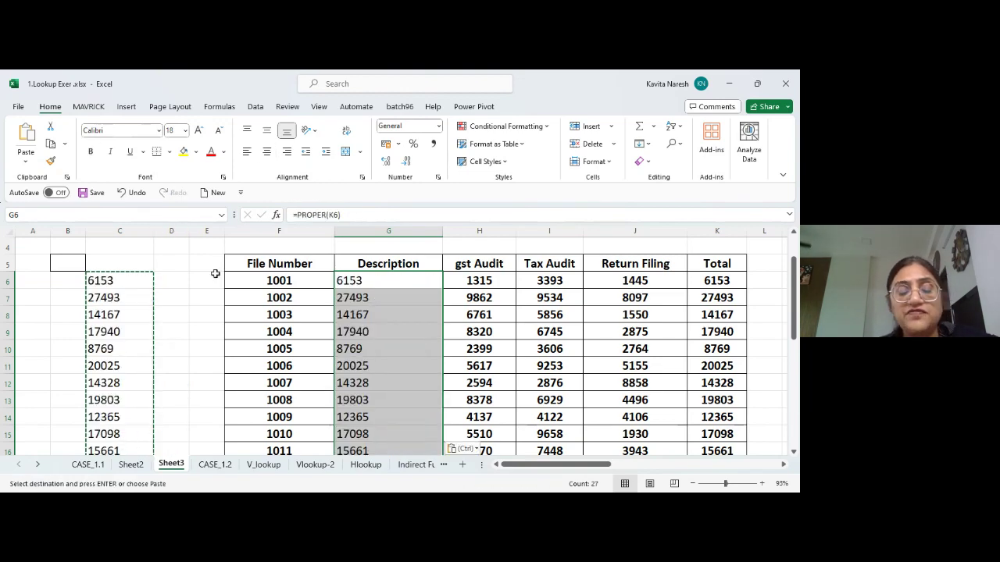
{"action": "key", "text": "F2"}
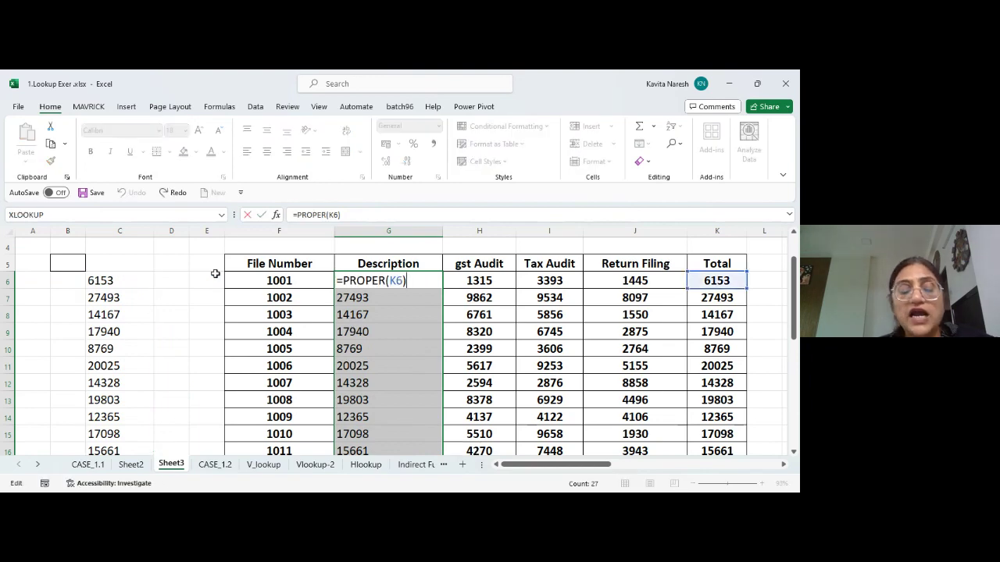
{"action": "key", "text": "Escape"}
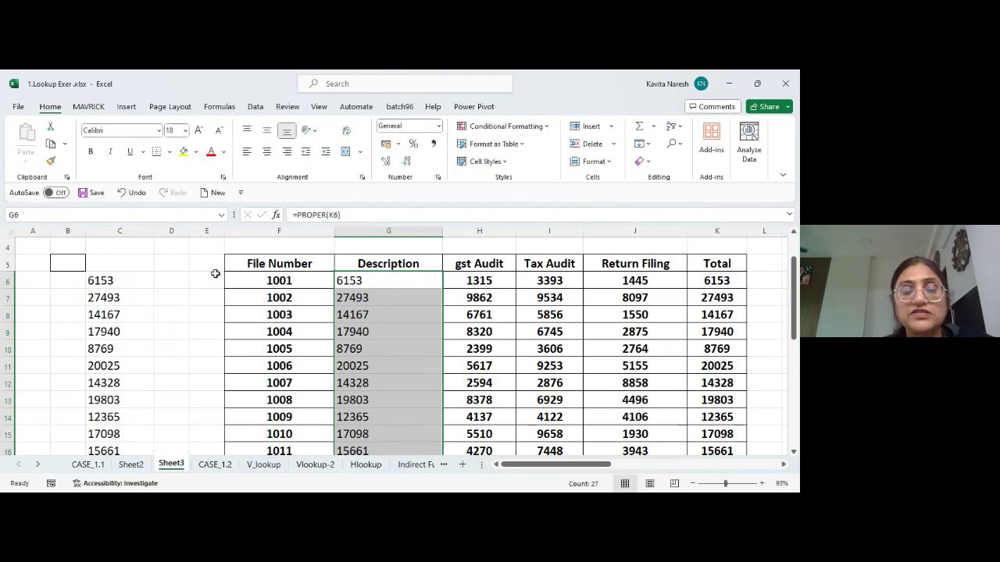
{"action": "key", "text": "ctrl+z"}
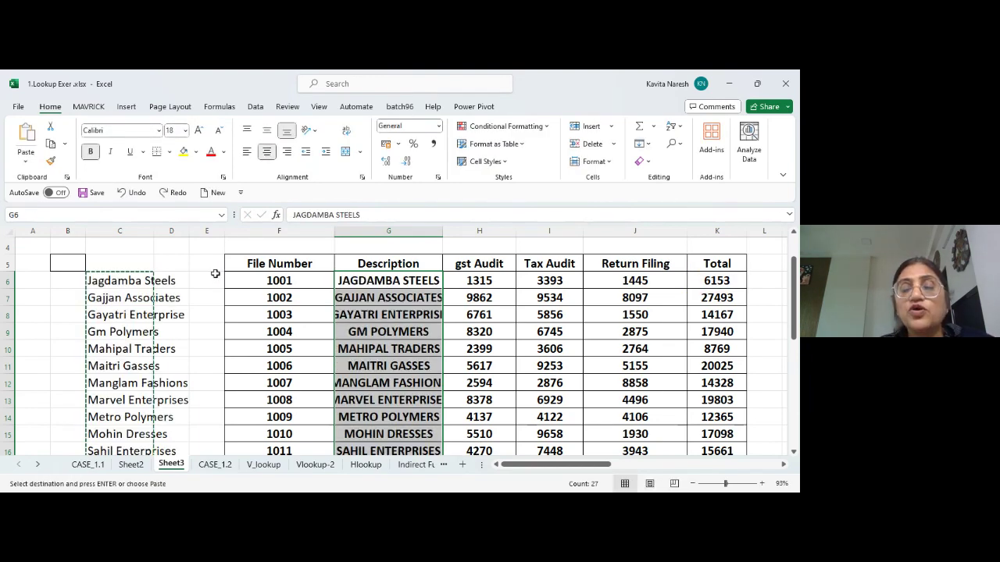
Paste the copied PROPER results as values only over the descriptions, starting at G6
{"action": "left_click", "coordinate": [395, 279]}
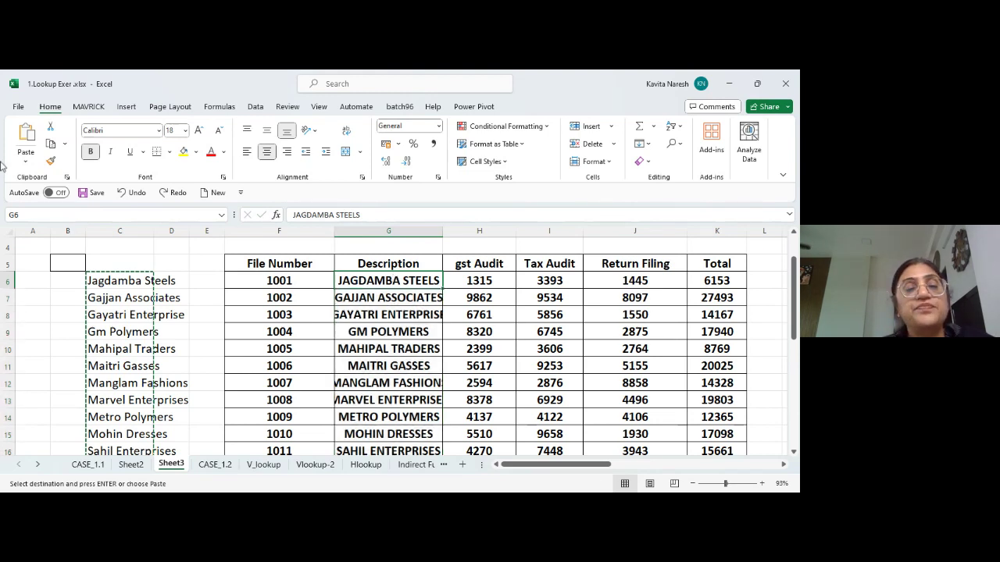
{"action": "left_click", "coordinate": [25, 159]}
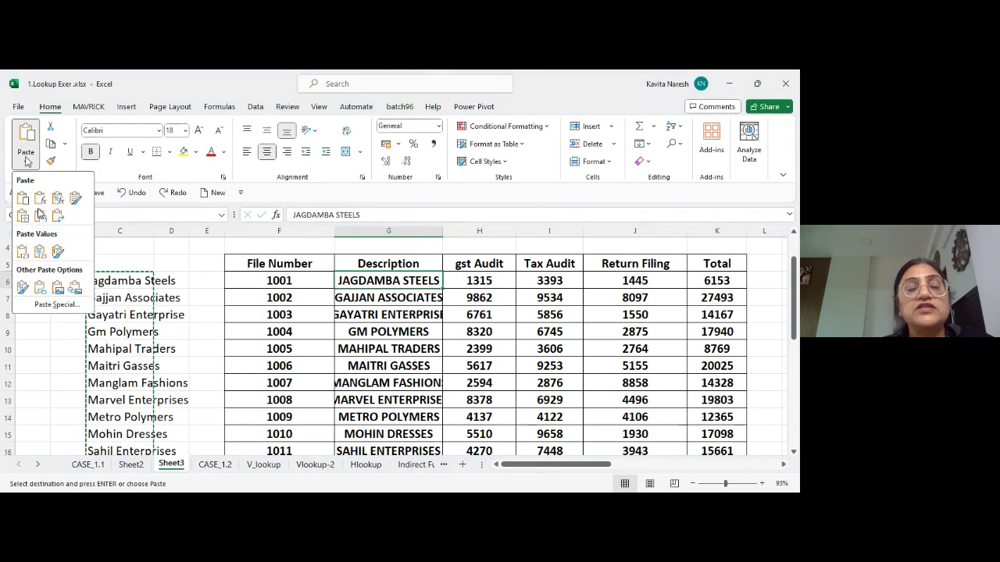
{"action": "left_click", "coordinate": [56, 305]}
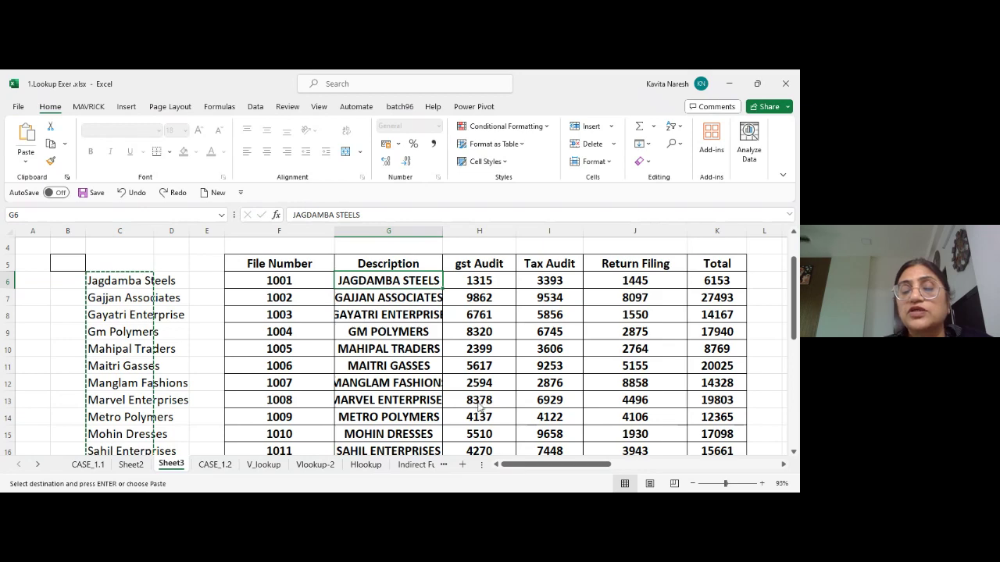
{"action": "key", "text": "ctrl+v"}
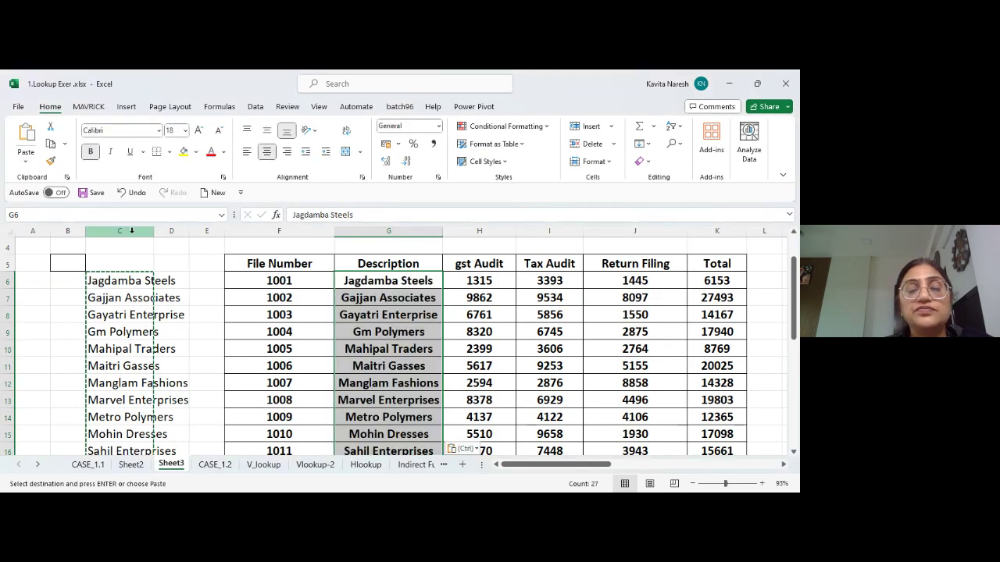
Clear the PROPER formulas from column C and return to the first description in G6
{"action": "left_click", "coordinate": [131, 230]}
{"action": "key", "text": "Delete"}
{"action": "key", "text": "Right"}
{"action": "key", "text": "Right"}
{"action": "key", "text": "Right"}
{"action": "key", "text": "Right"}
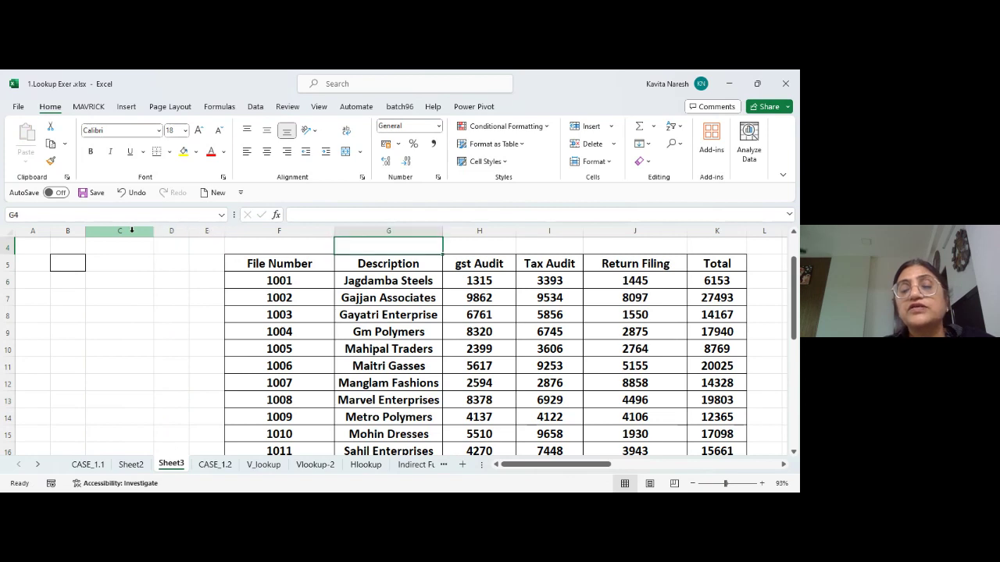
{"action": "key", "text": "Down"}
{"action": "key", "text": "Down"}
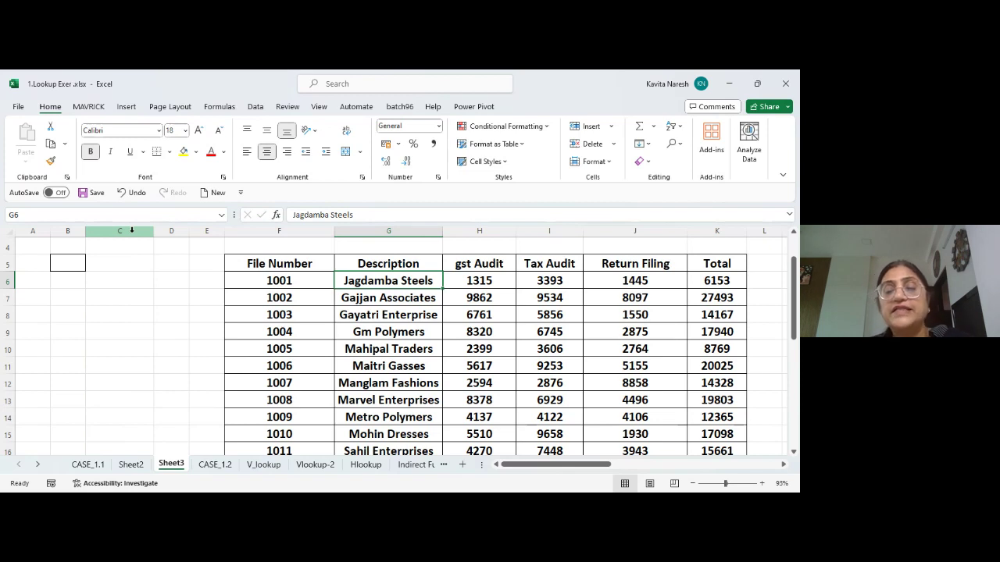
{"action": "key", "text": "Right"}
{"action": "key", "text": "Left"}
{"action": "key", "text": "Left"}
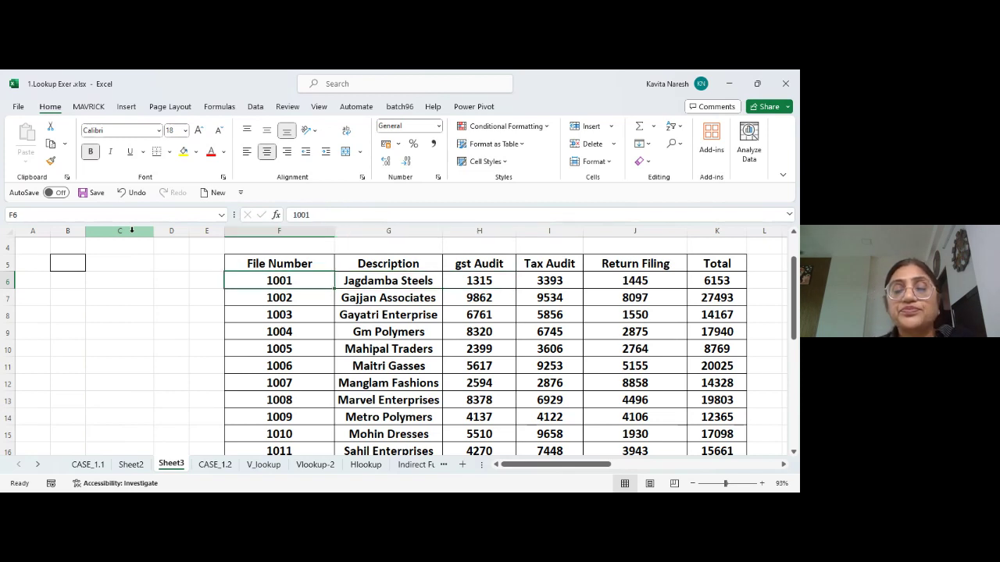
{"action": "key", "text": "Right"}
{"action": "key", "text": "Left"}
{"action": "key", "text": "Left"}
{"action": "key", "text": "Right"}
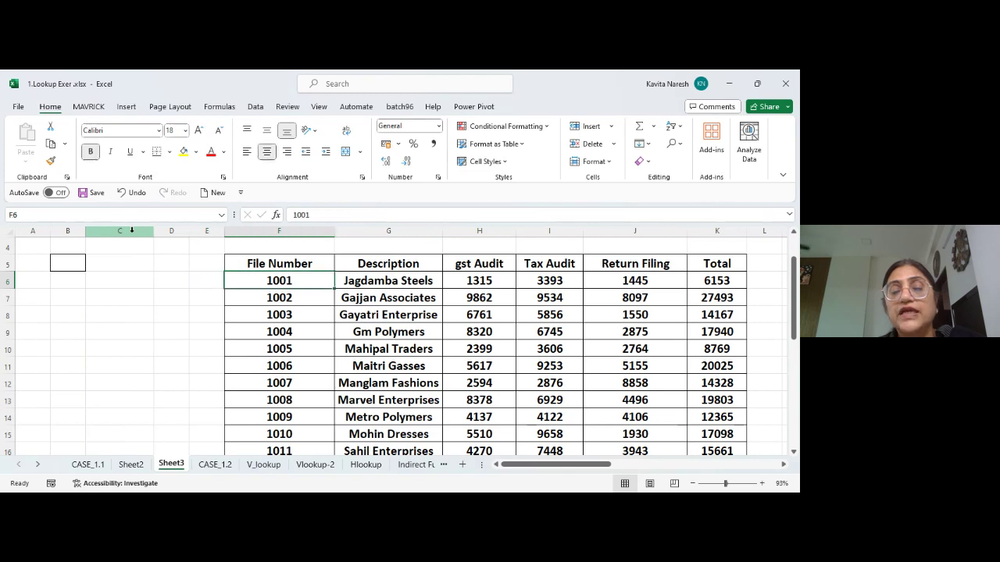
{"action": "key", "text": "Right"}
{"action": "key", "text": "Left"}
{"action": "key", "text": "Left"}
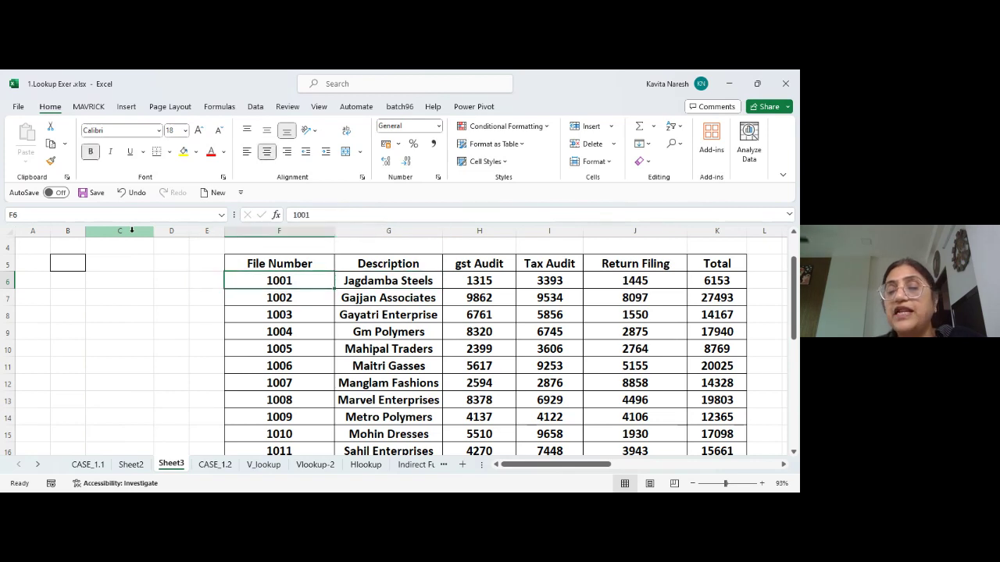
{"action": "key", "text": "Right"}
{"action": "key", "text": "Right"}
{"action": "key", "text": "Right"}
{"action": "key", "text": "Right"}
{"action": "key", "text": "Right"}
{"action": "key", "text": "Right"}
{"action": "key", "text": "Right"}
{"action": "key", "text": "Right"}
{"action": "key", "text": "Right"}
{"action": "key", "text": "Left"}
{"action": "key", "text": "Left"}
{"action": "key", "text": "Left"}
{"action": "key", "text": "Left"}
{"action": "key", "text": "Left"}
{"action": "key", "text": "Left"}
{"action": "key", "text": "Left"}
{"action": "key", "text": "Left"}
{"action": "key", "text": "Left"}
{"action": "key", "text": "Left"}
{"action": "key", "text": "Left"}
{"action": "key", "text": "Left"}
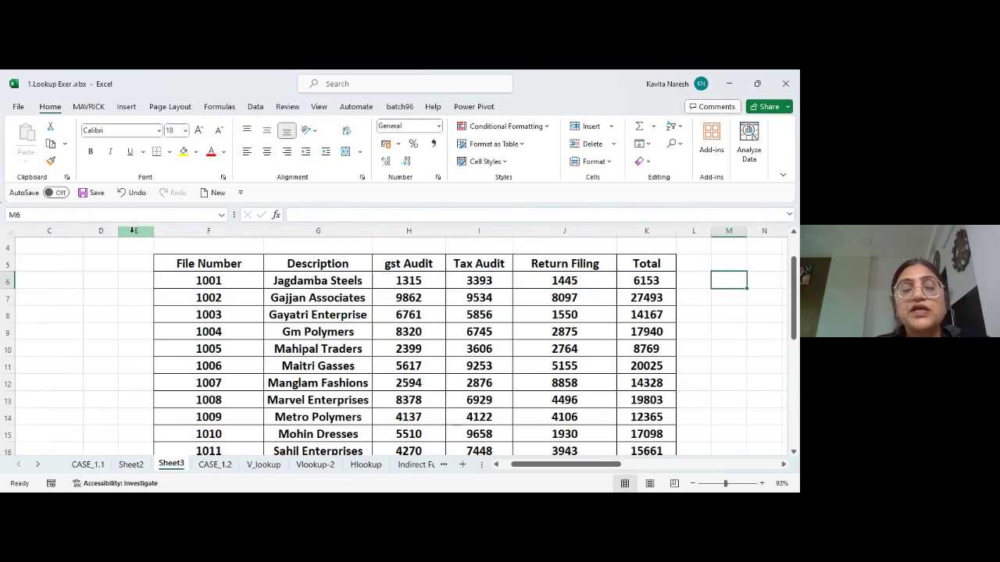
{"action": "key", "text": "Right"}
{"action": "key", "text": "Right"}
{"action": "key", "text": "Right"}
{"action": "key", "text": "Right"}
{"action": "key", "text": "Right"}
{"action": "key", "text": "Right"}
{"action": "key", "text": "Right"}
{"action": "key", "text": "Right"}
{"action": "key", "text": "Right"}
{"action": "key", "text": "Right"}
{"action": "key", "text": "Right"}
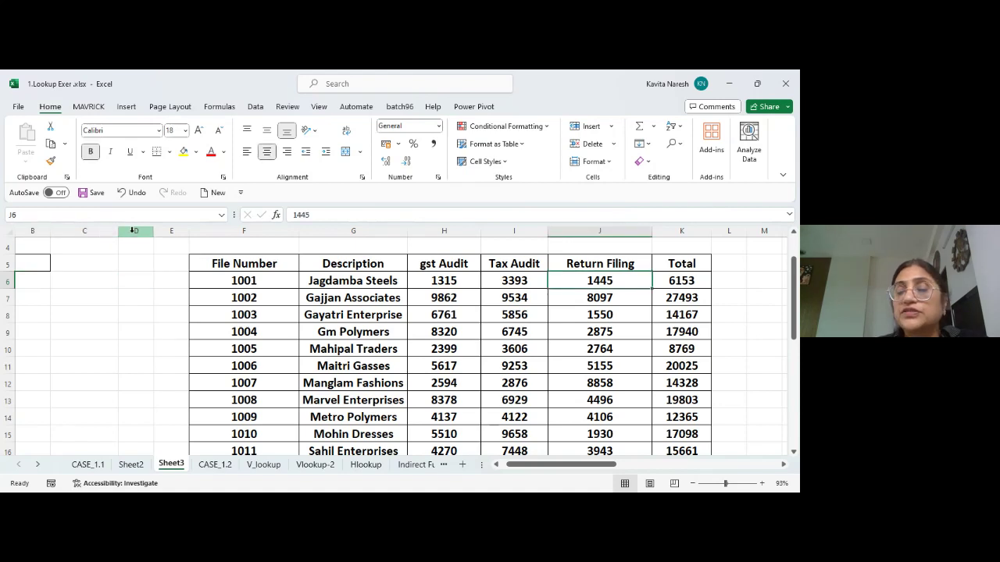
Number the table rows in column E with a fill series starting at 1 in E6, down to row 32
{"action": "key", "text": "Left"}
{"action": "key", "text": "Left"}
{"action": "key", "text": "Left"}
{"action": "key", "text": "Left"}
{"action": "key", "text": "Left"}
{"action": "key", "text": "Left"}
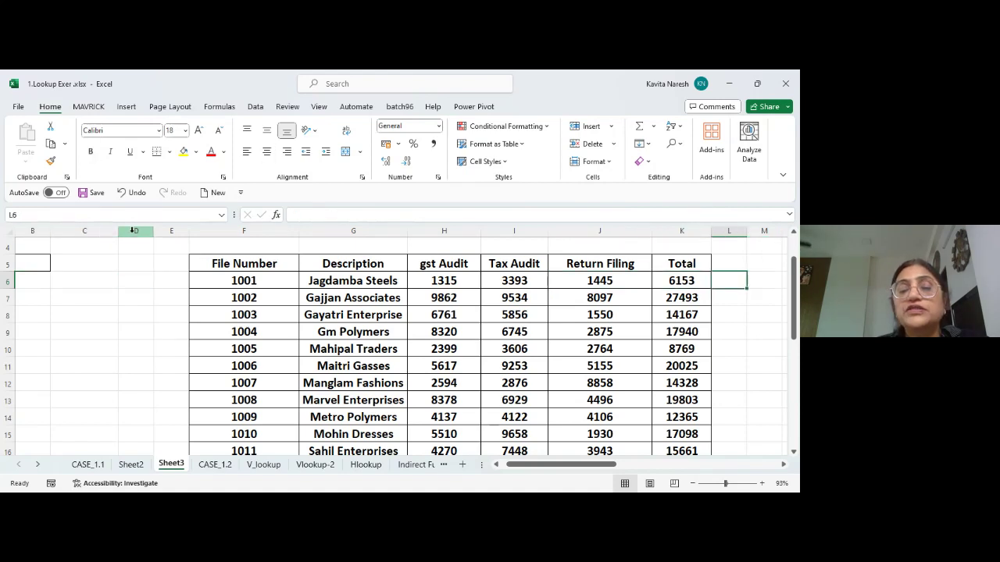
{"action": "key", "text": "Left"}
{"action": "key", "text": "Left"}
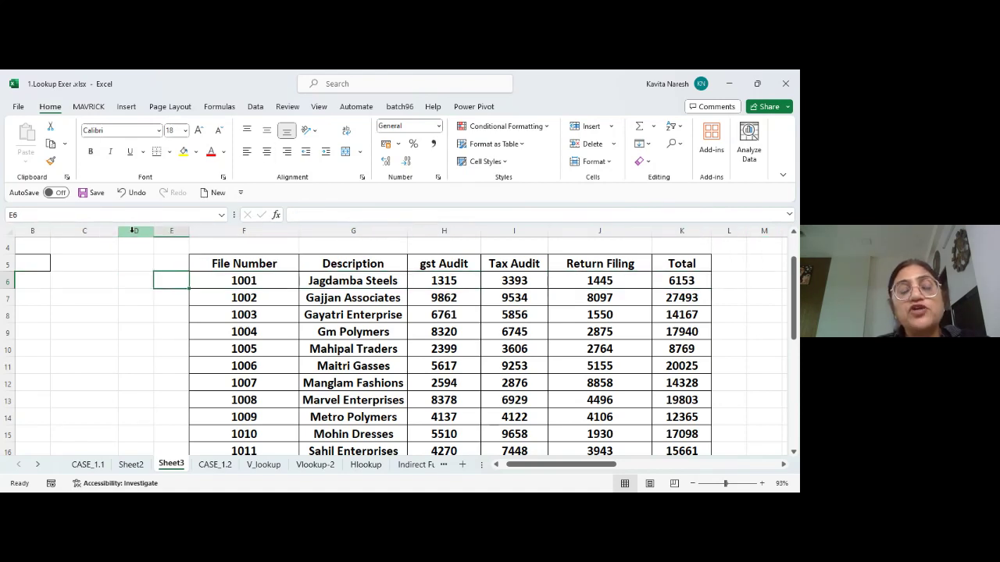
{"action": "type", "text": "1"}
{"action": "key", "text": "Return"}
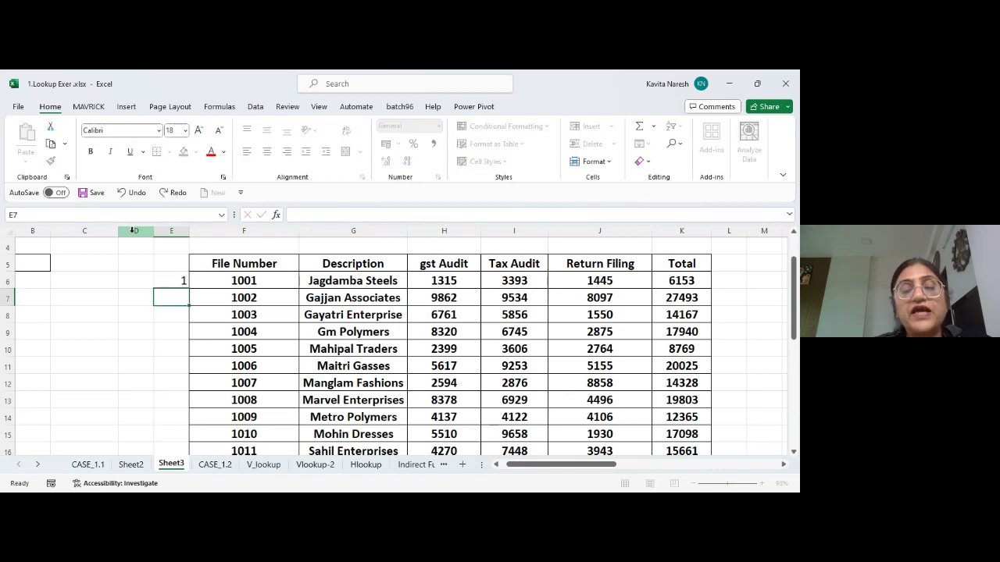
{"action": "left_click", "coordinate": [179, 281]}
{"action": "double_click", "coordinate": [190, 289]}
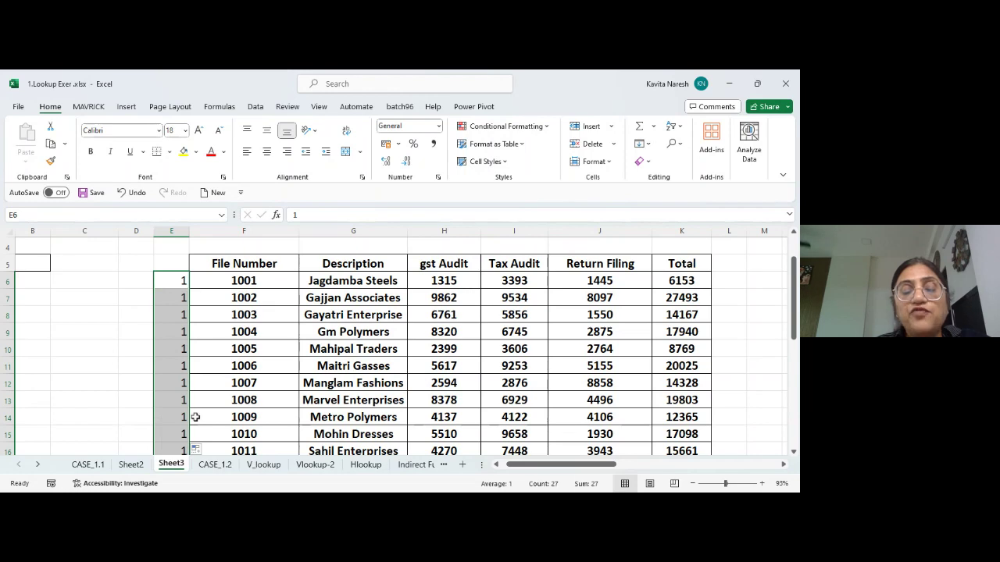
{"action": "left_click", "coordinate": [200, 450]}
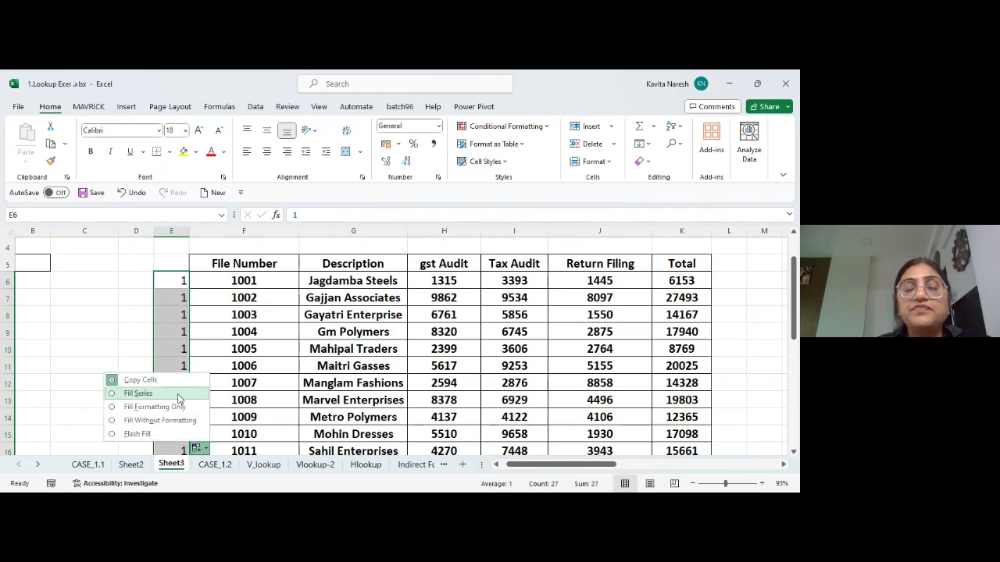
{"action": "left_click", "coordinate": [138, 393]}
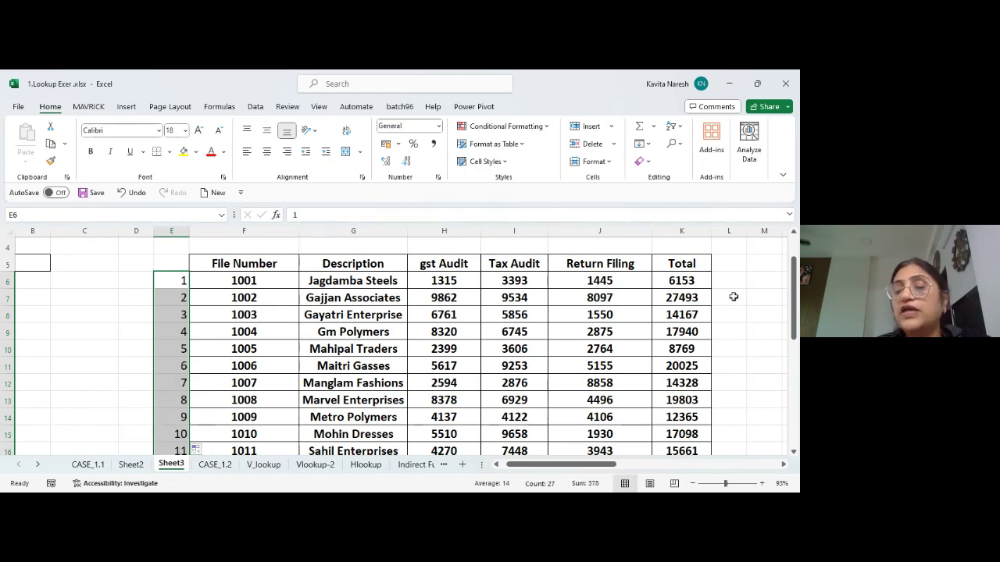
Generate random whole numbers between 1 and 28 in M6:M10 with a RANDBETWEEN formula
{"action": "left_click", "coordinate": [764, 277]}
{"action": "scroll", "coordinate": [765, 277], "scroll_direction": "right", "scroll_amount": 1}
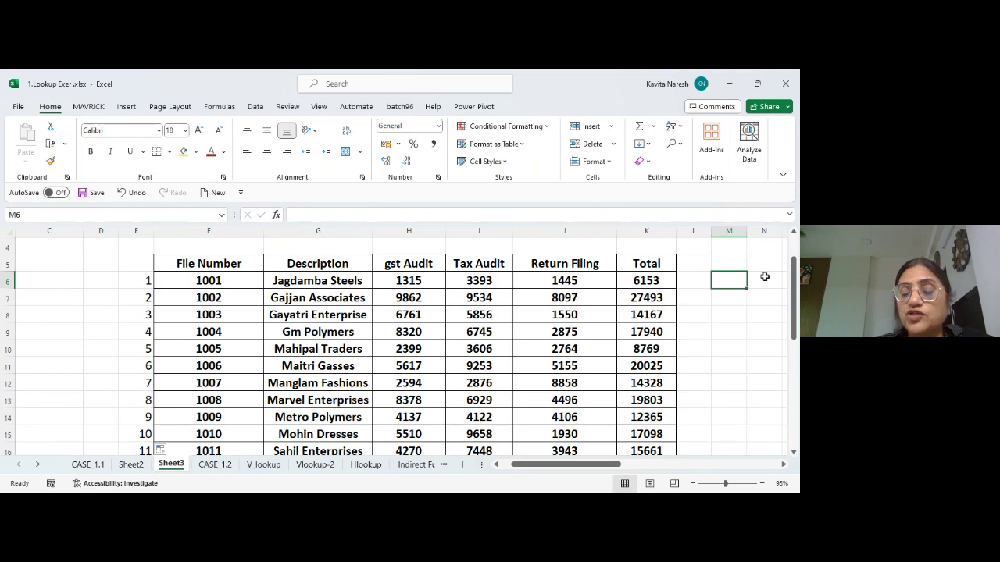
{"action": "type", "text": "=ran"}
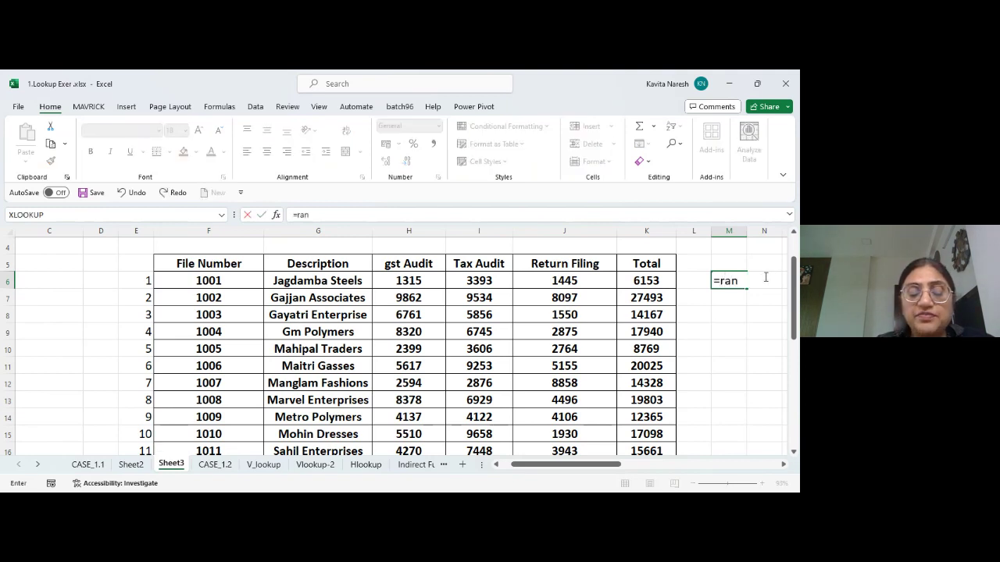
{"action": "type", "text": "dbet"}
{"action": "key", "text": "Tab"}
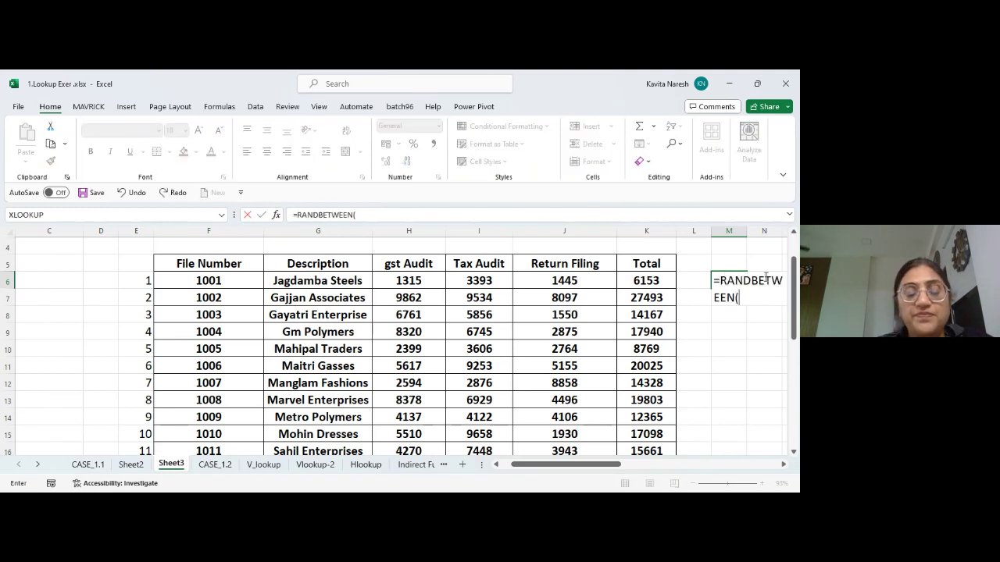
{"action": "type", "text": "1,28"}
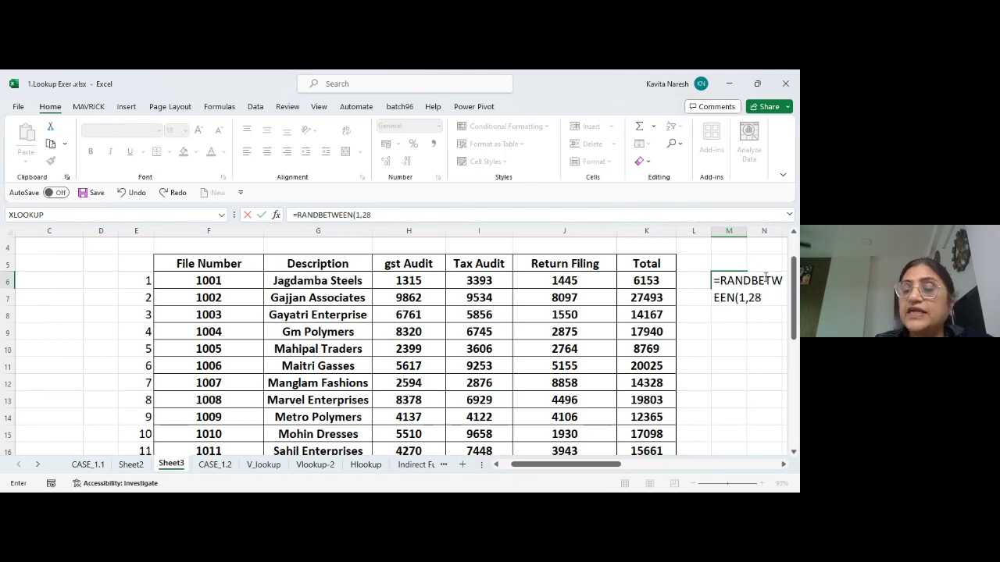
{"action": "key", "text": "Return"}
{"action": "left_click_drag", "start_coordinate": [729, 280], "coordinate": [729, 349]}
{"action": "key", "text": "ctrl+d"}
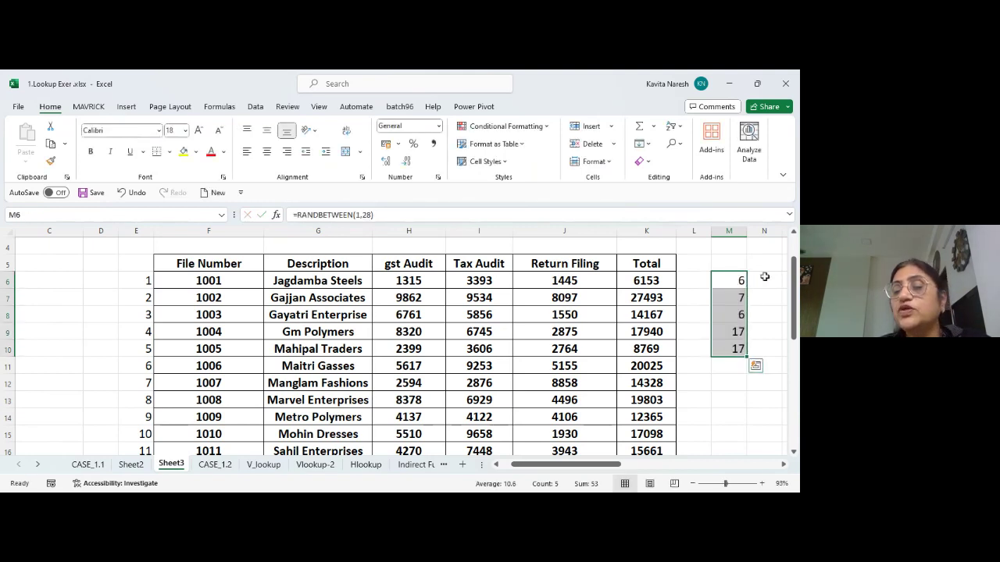
Start a VLOOKUP formula in N6 with M6 as the lookup value and E6:K32 as the table range
{"action": "left_click", "coordinate": [765, 276]}
{"action": "type", "text": "=vlook"}
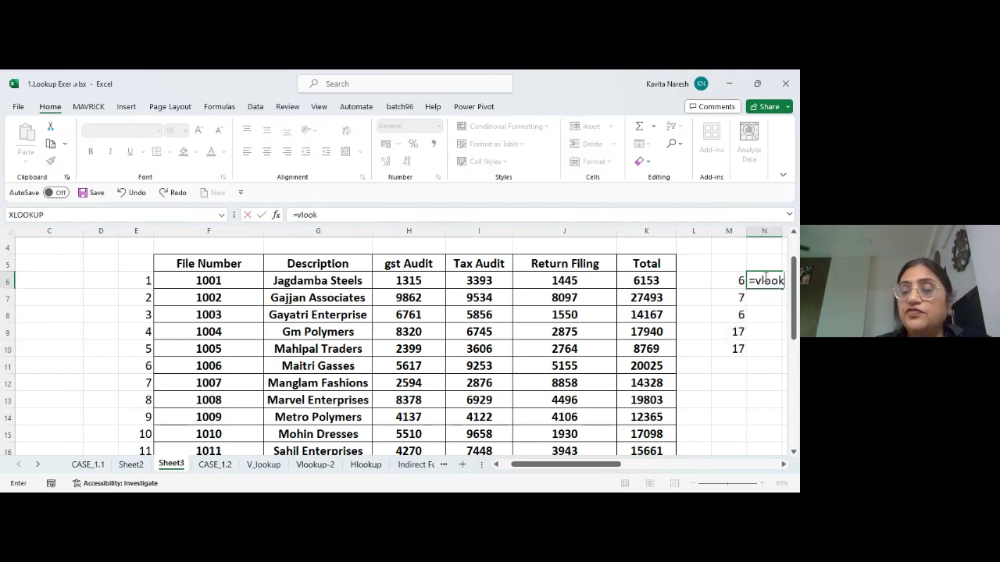
{"action": "key", "text": "Tab"}
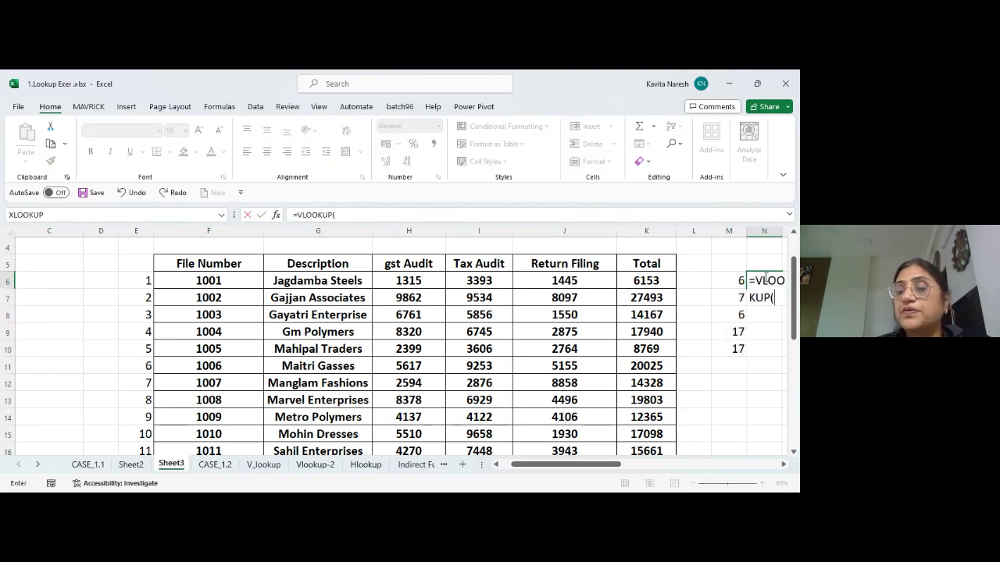
{"action": "key", "text": "Left"}
{"action": "type", "text": ","}
{"action": "key", "text": "Left"}
{"action": "key", "text": "Left"}
{"action": "key", "text": "Left"}
{"action": "key", "text": "Left"}
{"action": "key", "text": "Left"}
{"action": "key", "text": "Left"}
{"action": "key", "text": "Left"}
{"action": "key", "text": "Left"}
{"action": "key", "text": "Left"}
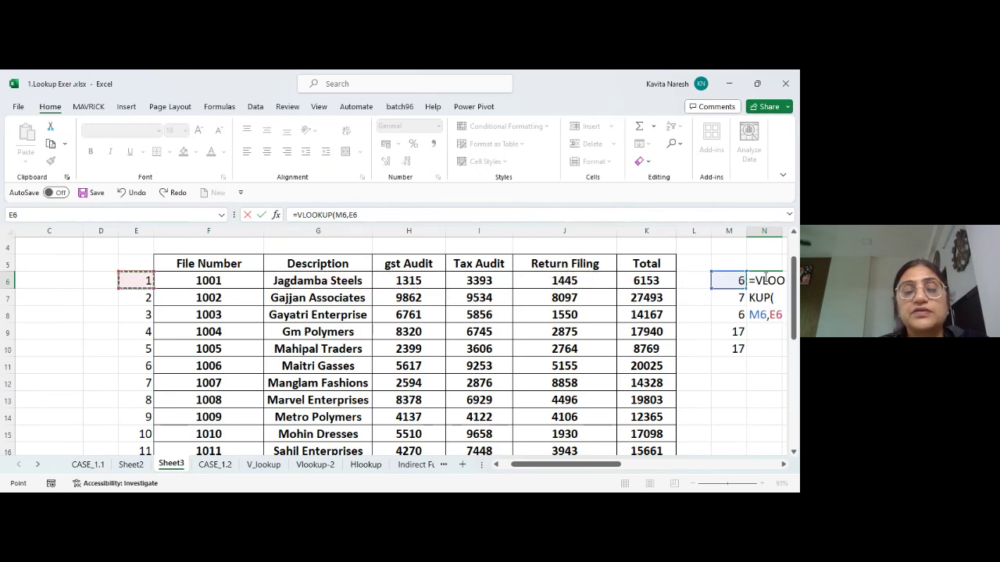
{"action": "key", "text": "ctrl+shift+Down"}
{"action": "key", "text": "ctrl+shift+Right"}
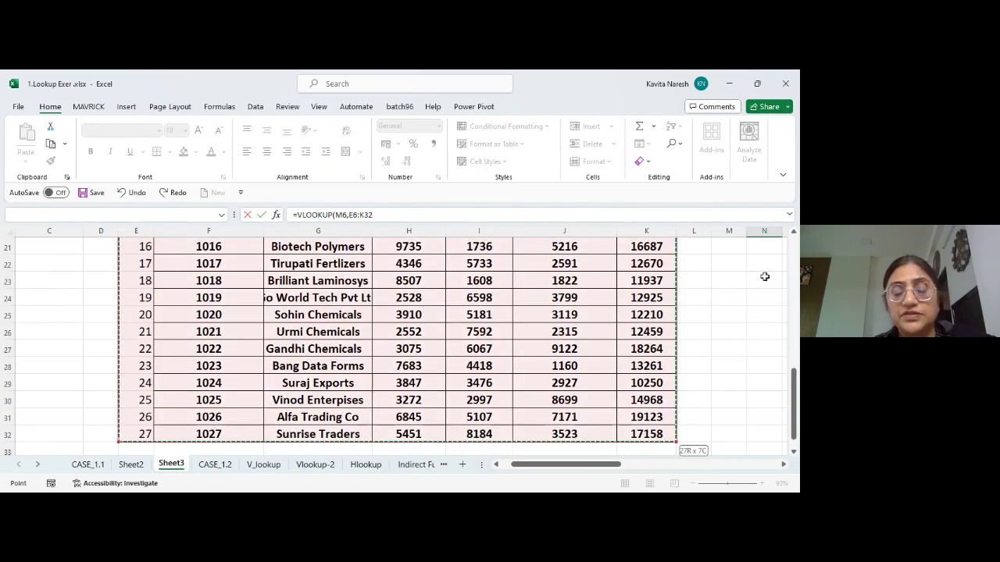
Make the table range in the N6 formula absolute, as $E$6:$K$32
{"action": "key", "text": "F2"}
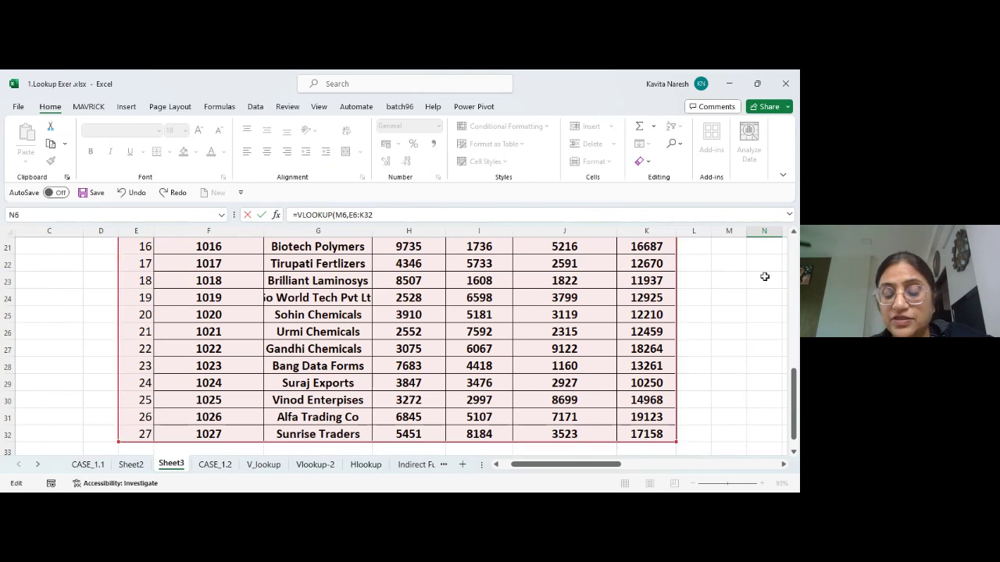
{"action": "type", "text": ","}
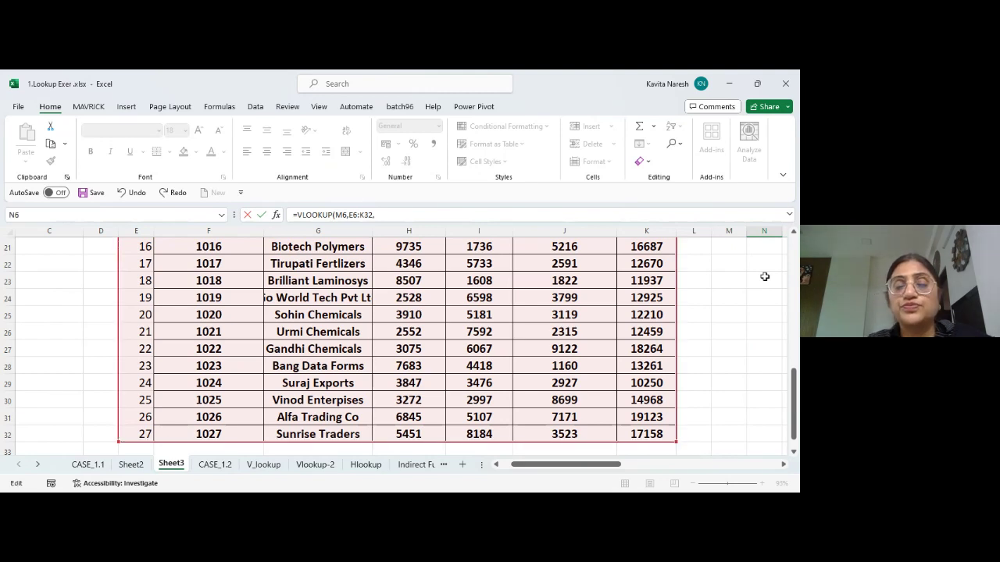
{"action": "key", "text": "BackSpace"}
{"action": "key", "text": "BackSpace"}
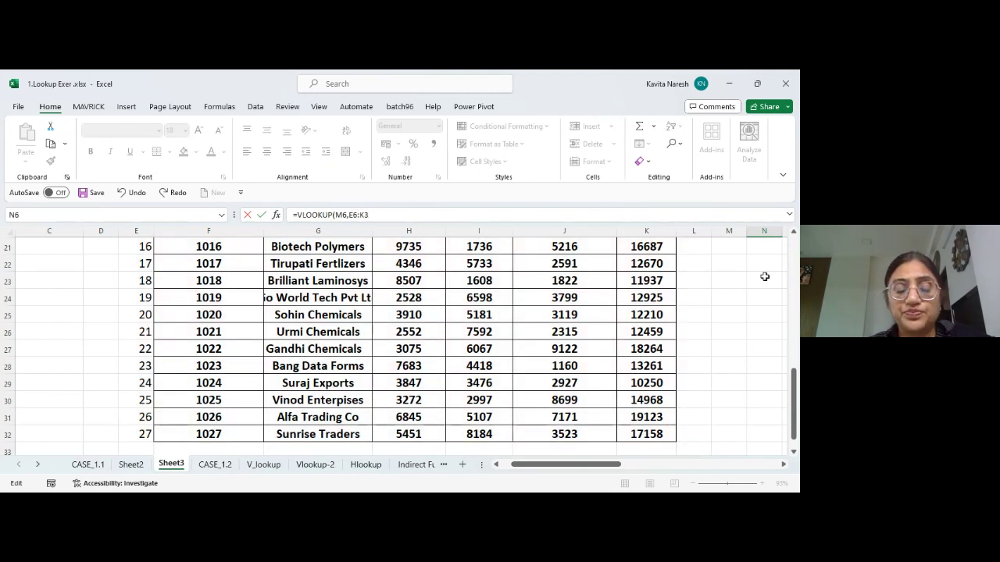
{"action": "type", "text": "2"}
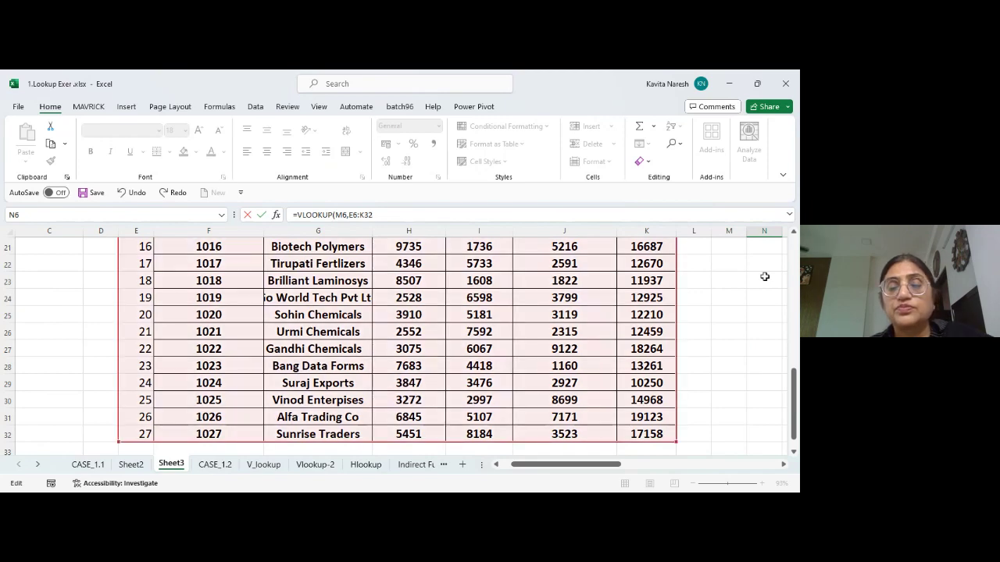
{"action": "key", "text": "F4"}
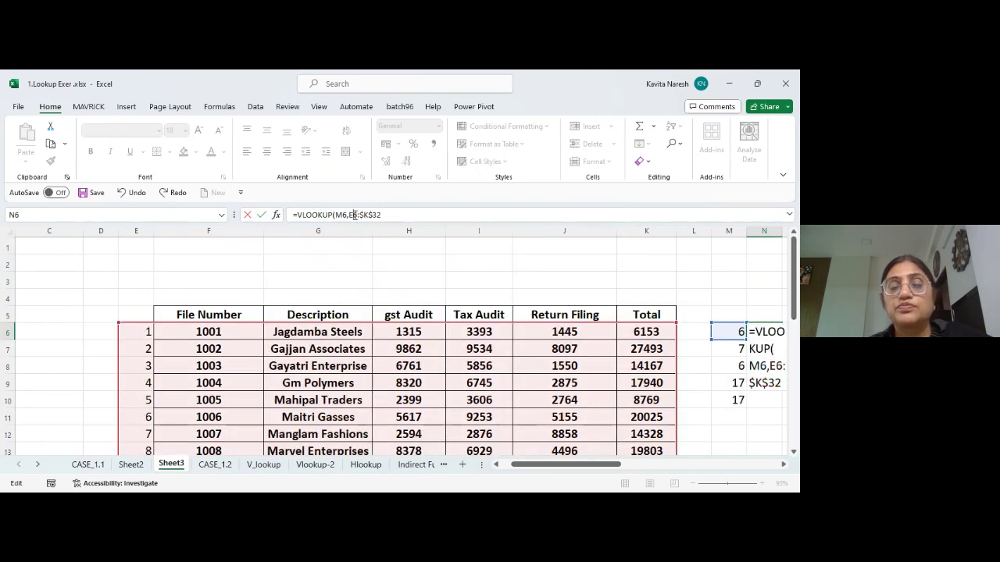
{"action": "left_click", "coordinate": [354, 215]}
{"action": "key", "text": "F4"}
{"action": "left_click", "coordinate": [412, 215]}
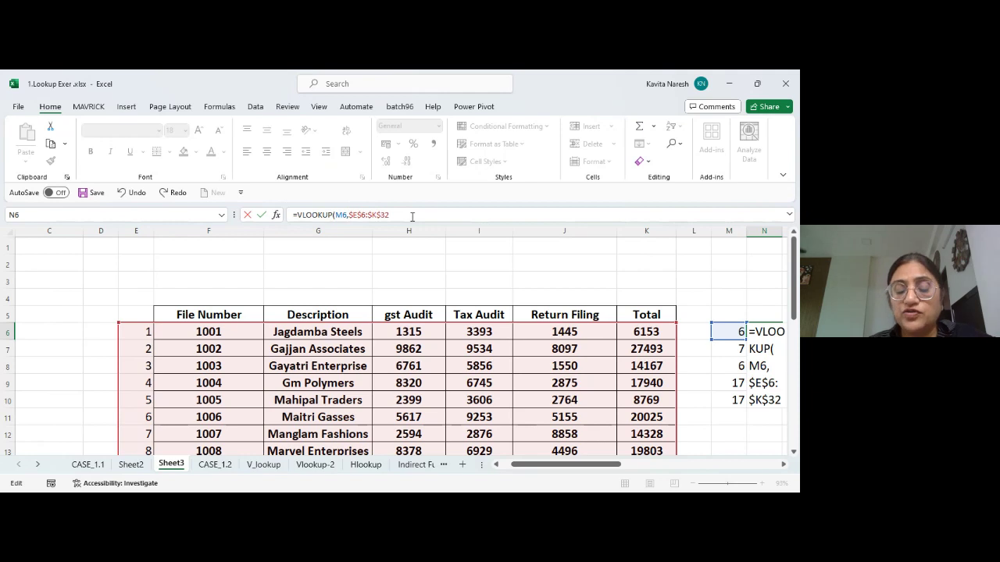
Complete the N6 VLOOKUP with column index 2 and exact match 0
{"action": "type", "text": ",2,"}
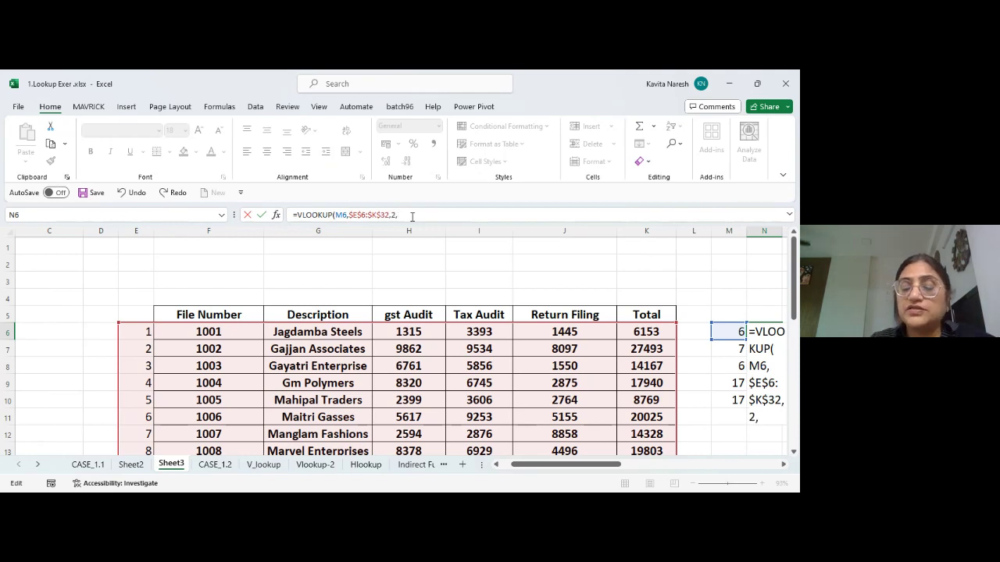
{"action": "type", "text": "0)"}
{"action": "key", "text": "Return"}
{"action": "key", "text": "Right"}
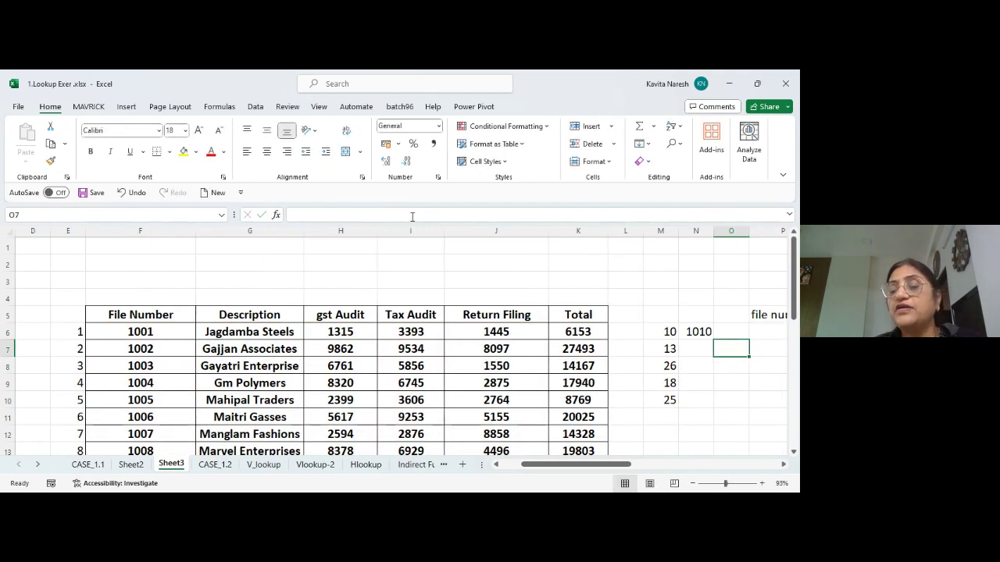
Fill the N6 lookup down to N10 with column N slightly narrowed, and recalculate the random numbers
{"action": "key", "text": "Up"}
{"action": "key", "text": "Left"}
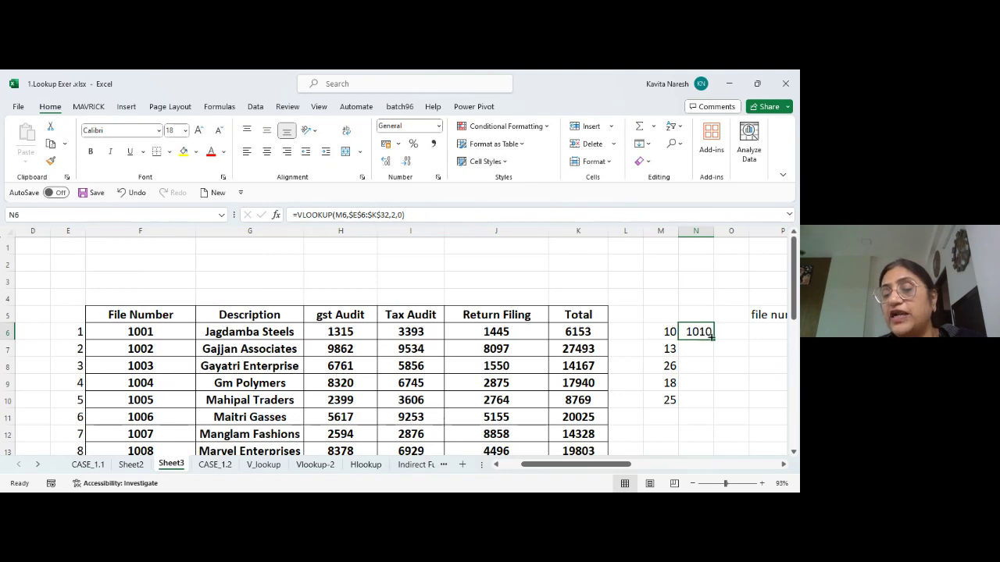
{"action": "left_click_drag", "start_coordinate": [711, 337], "coordinate": [706, 402]}
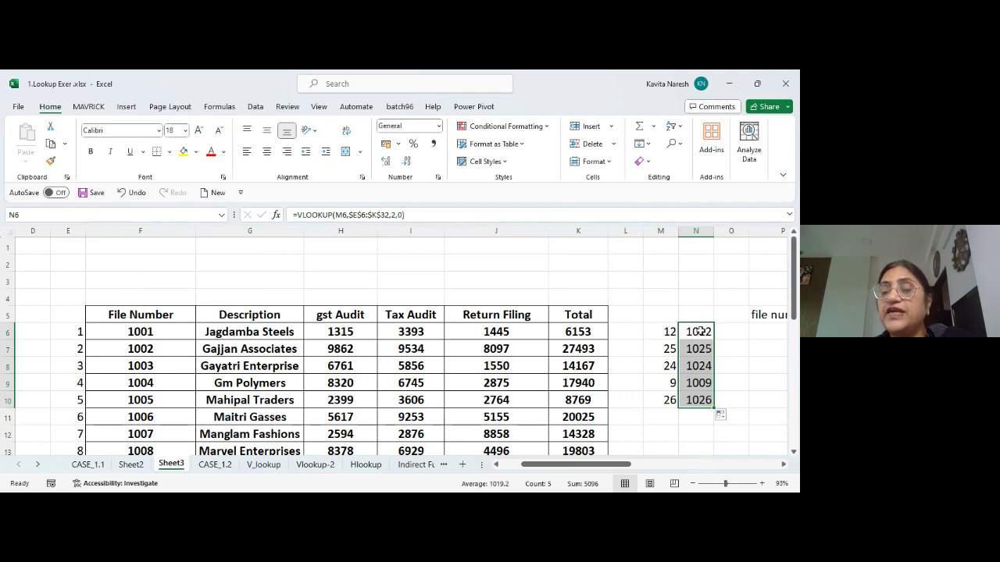
{"action": "left_click_drag", "start_coordinate": [714, 231], "coordinate": [711, 231]}
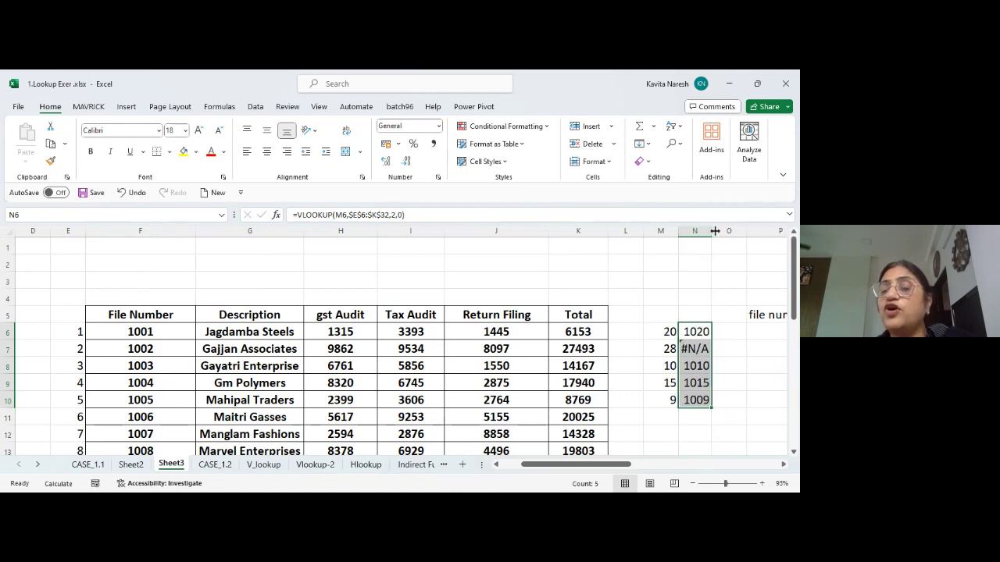
{"action": "key", "text": "F9"}
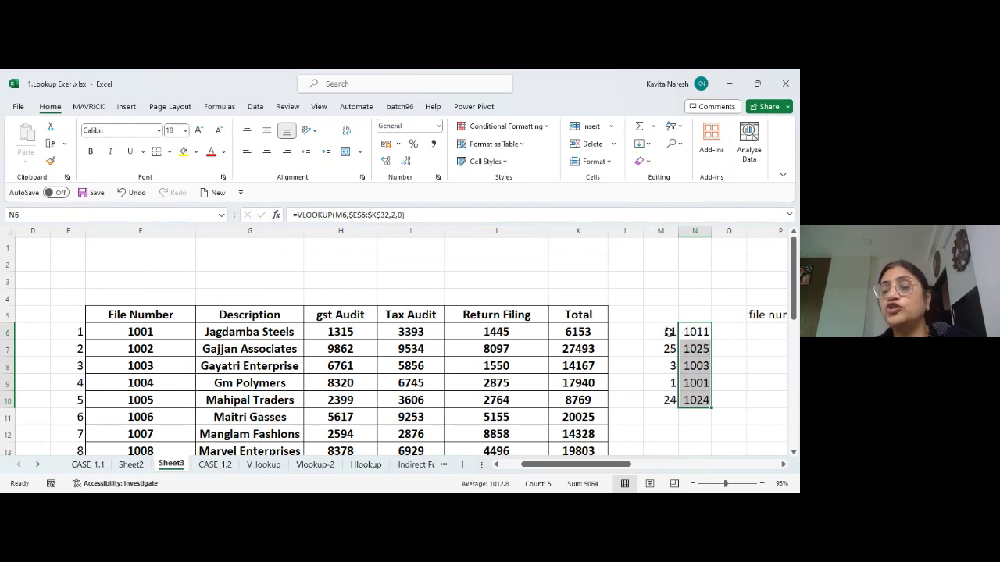
Replace the RANDBETWEEN formulas in M6:M10 with their current values using Paste Special
{"action": "left_click", "coordinate": [669, 332]}
{"action": "key", "text": "ctrl+shift+Down"}
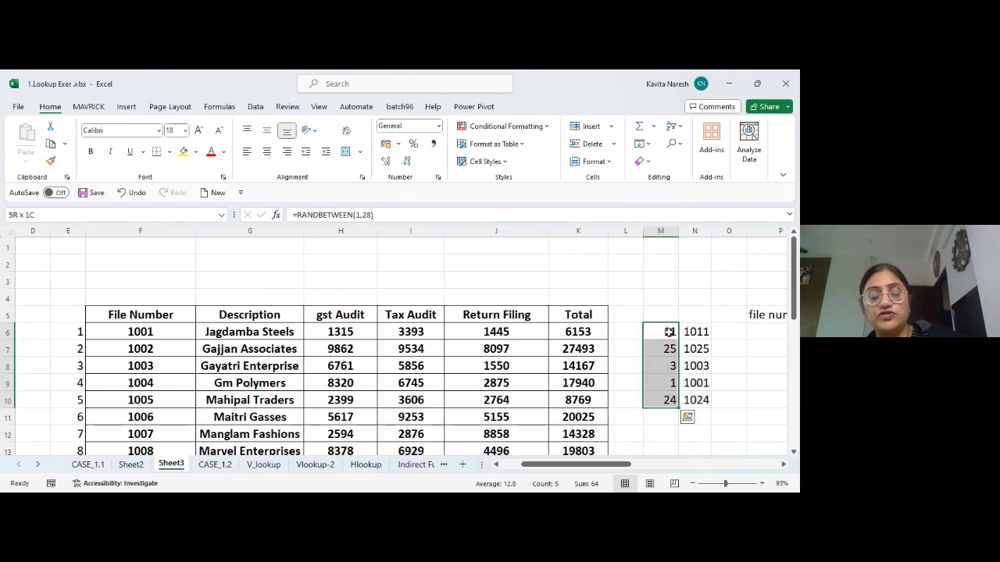
{"action": "key", "text": "ctrl+c"}
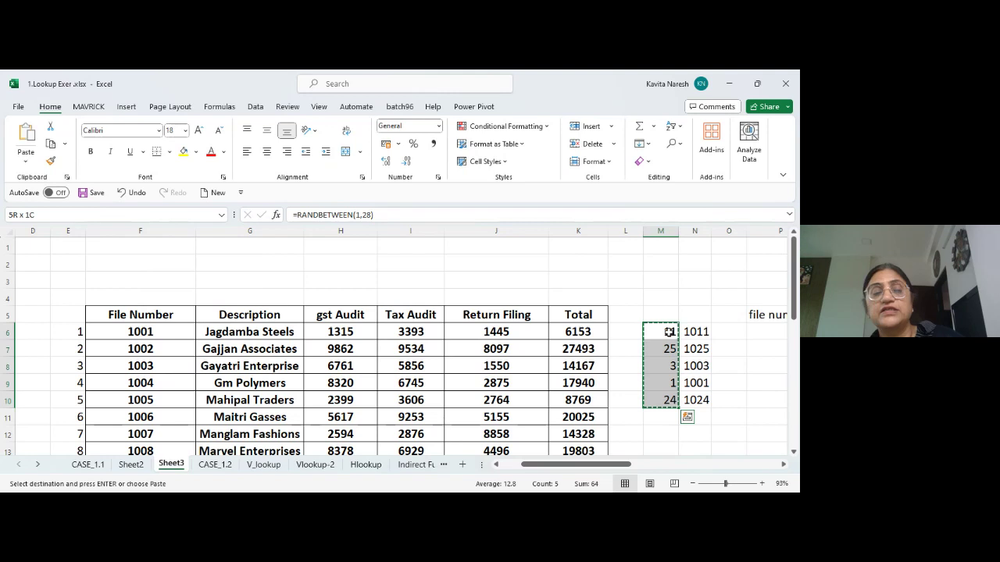
{"action": "left_click", "coordinate": [22, 163]}
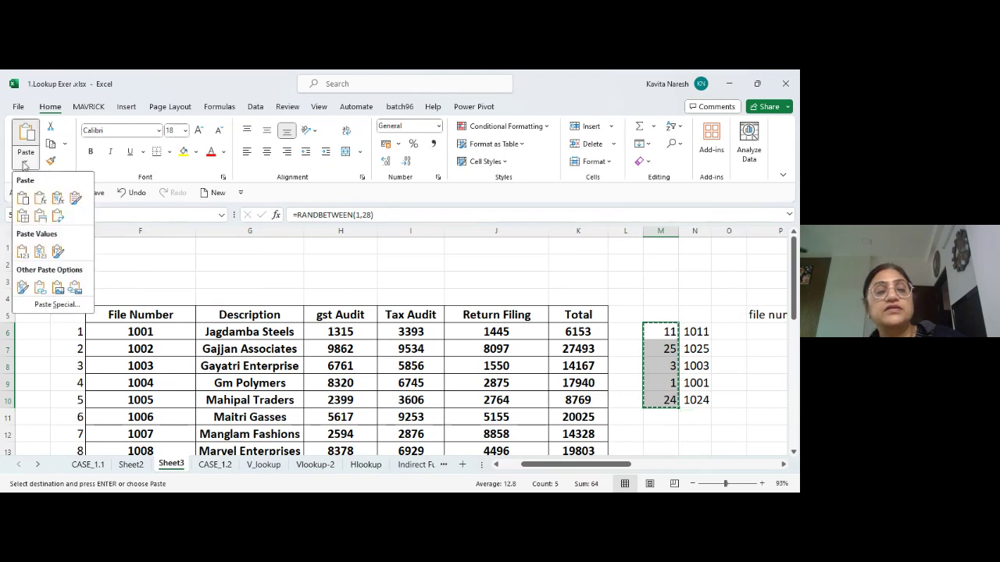
{"action": "left_click", "coordinate": [56, 305]}
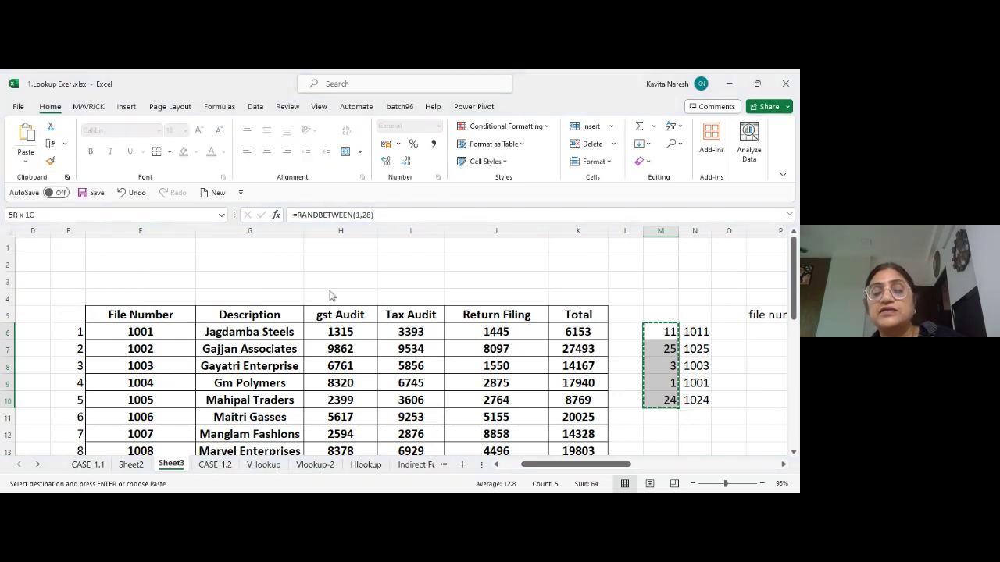
{"action": "left_click", "coordinate": [485, 406]}
Inspect the contents of M6 and the lookup formula beside it in N6
{"action": "left_click", "coordinate": [703, 329]}
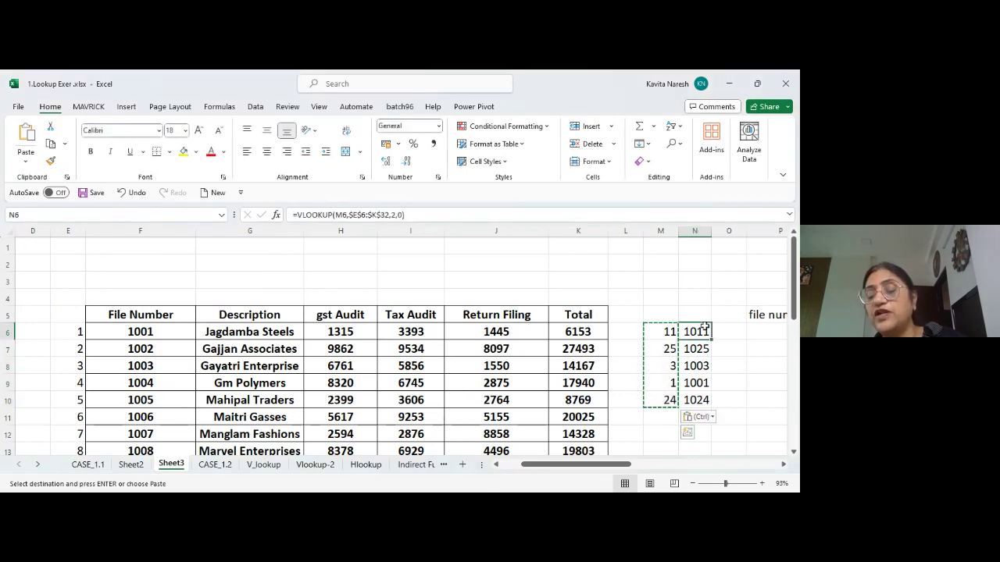
{"action": "key", "text": "Left"}
{"action": "key", "text": "F2"}
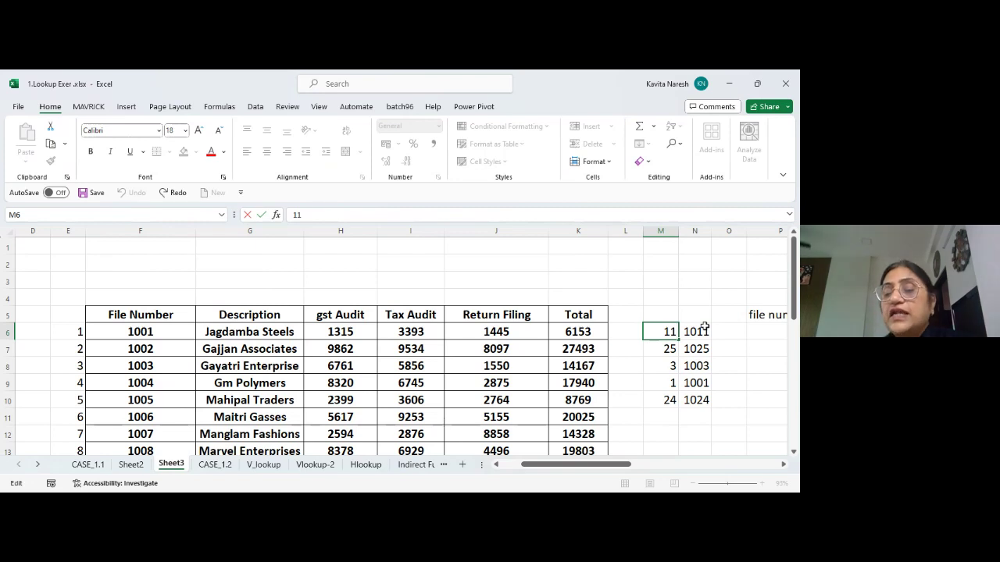
{"action": "key", "text": "Return"}
{"action": "key", "text": "Up"}
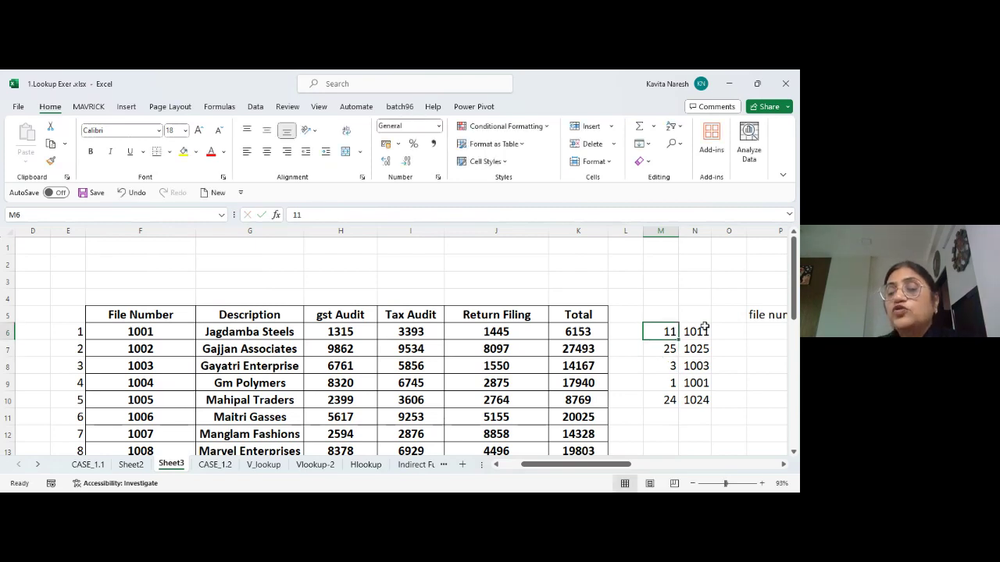
{"action": "key", "text": "Right"}
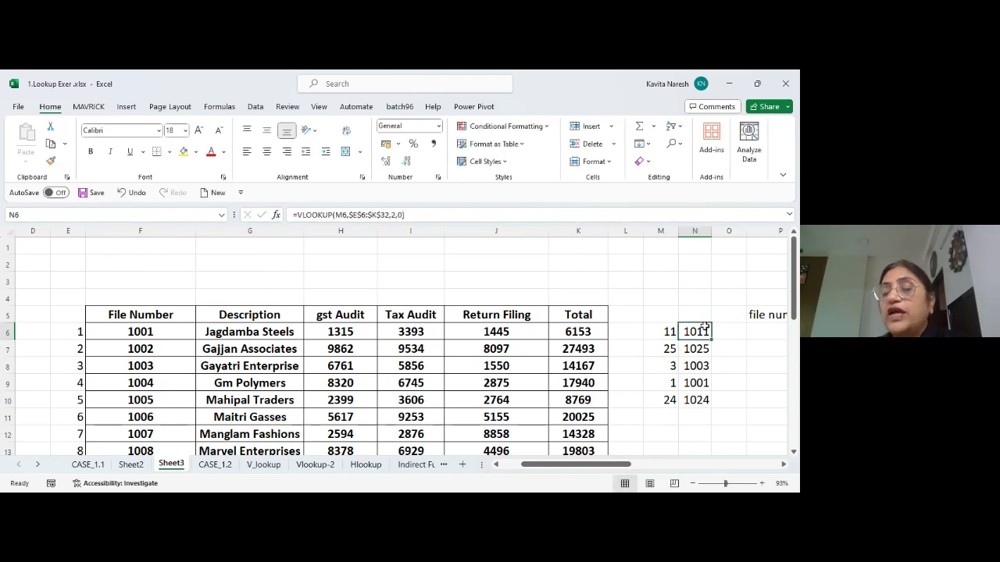
{"action": "key", "text": "Right"}
{"action": "key", "text": "Left"}
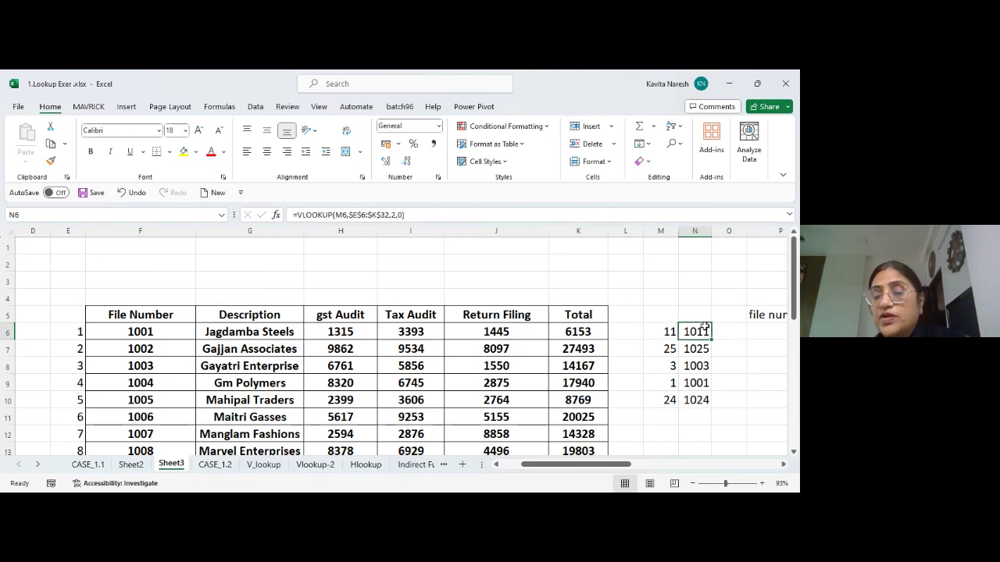
Copy the full text of the VLOOKUP formula in N6
{"action": "key", "text": "F2"}
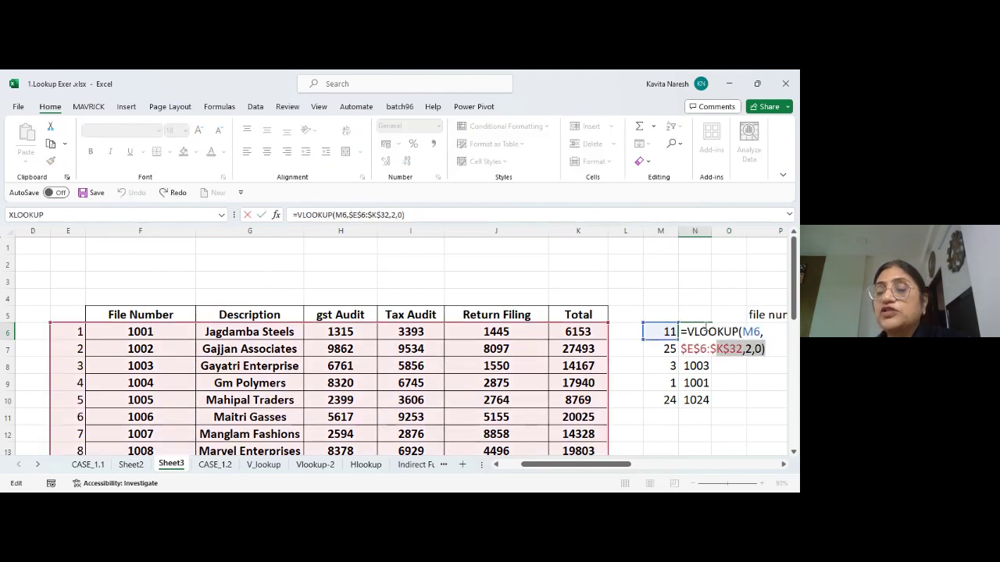
{"action": "key", "text": "shift+Left"}
{"action": "key", "text": "shift+Left"}
{"action": "key", "text": "shift+Left"}
{"action": "key", "text": "shift+Left"}
{"action": "key", "text": "shift+Left"}
{"action": "key", "text": "shift+Left"}
{"action": "key", "text": "shift+Left"}
{"action": "key", "text": "shift+Left"}
{"action": "key", "text": "shift+Left"}
{"action": "key", "text": "shift+Left"}
{"action": "key", "text": "shift+Left"}
{"action": "key", "text": "shift+Left"}
{"action": "key", "text": "shift+Left"}
{"action": "key", "text": "shift+Left"}
{"action": "key", "text": "shift+Left"}
{"action": "key", "text": "shift+Left"}
{"action": "key", "text": "shift+Left"}
{"action": "key", "text": "ctrl+c"}
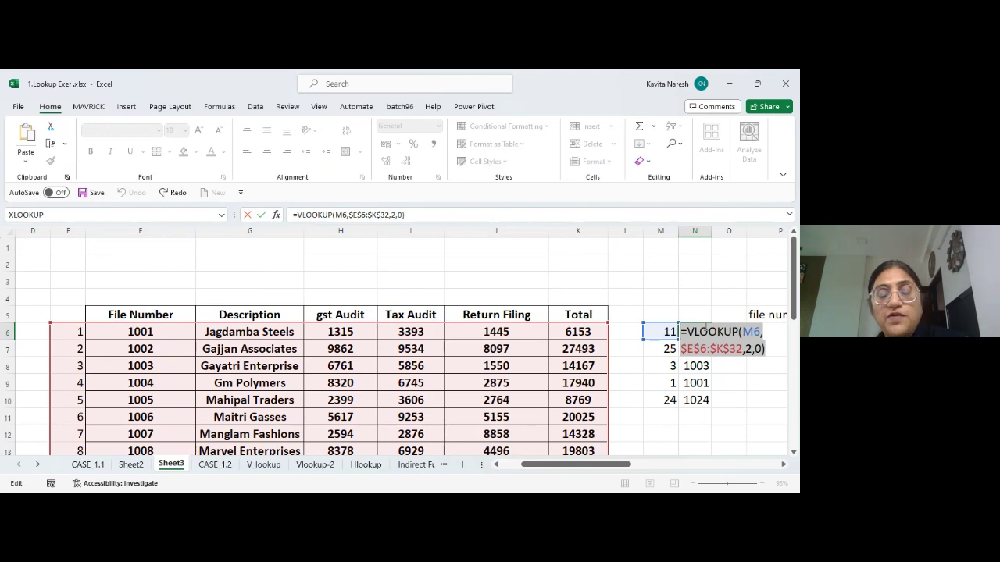
Paste the formula text into O6 and change its column index to 3 to return the description
{"action": "key", "text": "Tab"}
{"action": "key", "text": "F2"}
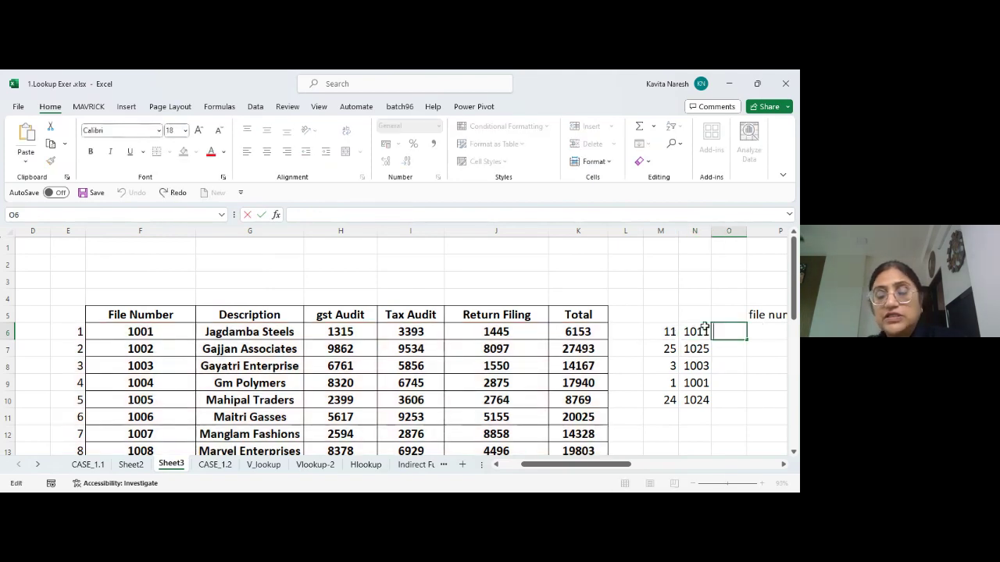
{"action": "key", "text": "ctrl+v"}
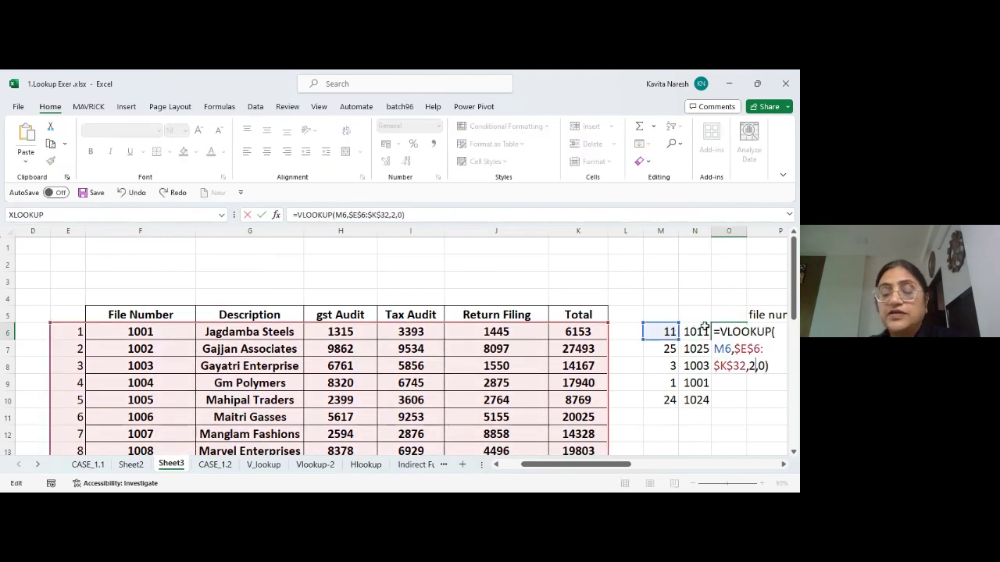
{"action": "key", "text": "Left"}
{"action": "key", "text": "Left"}
{"action": "key", "text": "Left"}
{"action": "key", "text": "BackSpace"}
{"action": "type", "text": "3"}
{"action": "key", "text": "Return"}
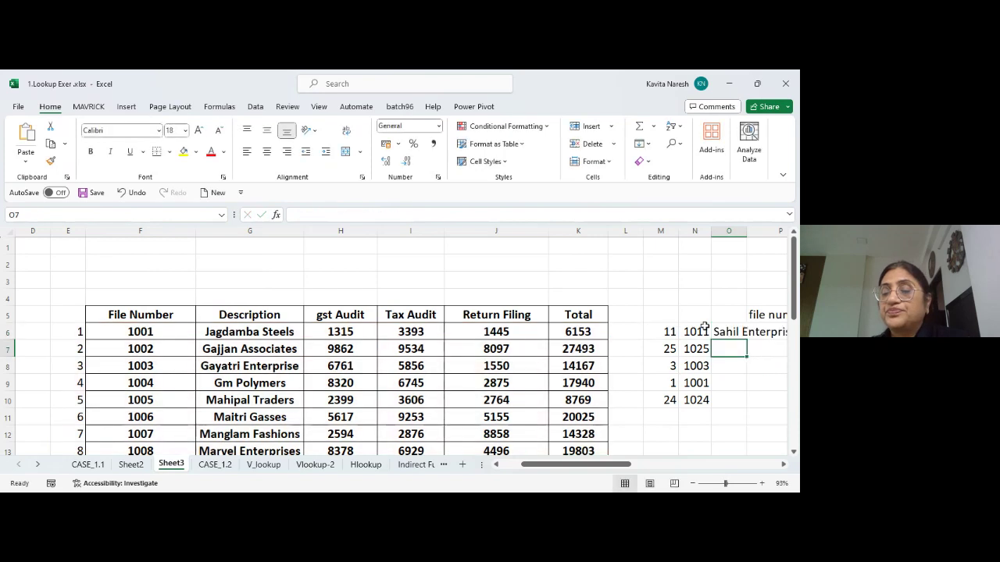
Fill the description lookup from O6 down to O10
{"action": "key", "text": "Up"}
{"action": "key", "text": "shift+Down"}
{"action": "key", "text": "shift+Down"}
{"action": "key", "text": "shift+Down"}
{"action": "key", "text": "shift+Down"}
{"action": "key", "text": "ctrl+d"}
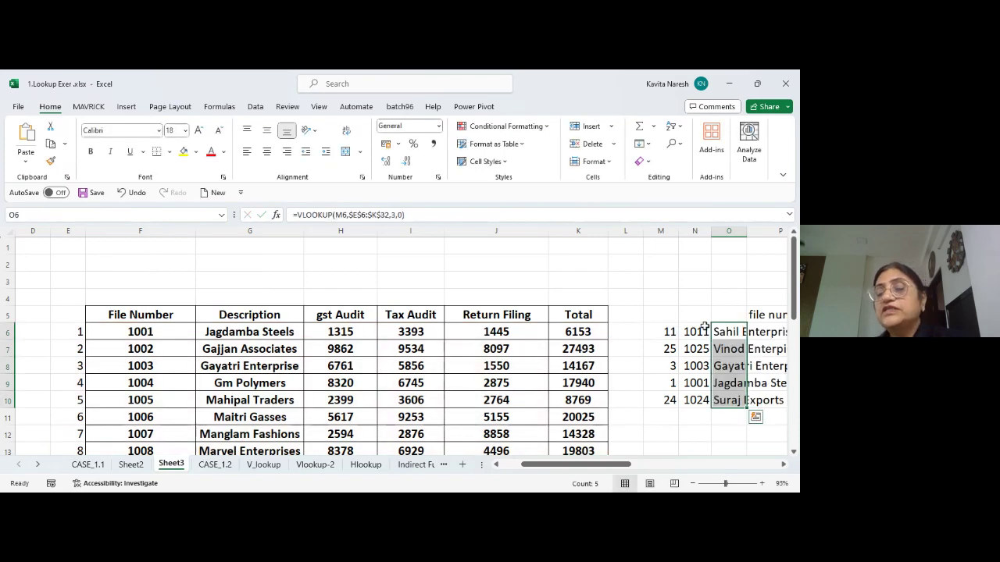
Autofit column O to the looked-up descriptions and select the third one in O8
{"action": "double_click", "coordinate": [746, 230]}
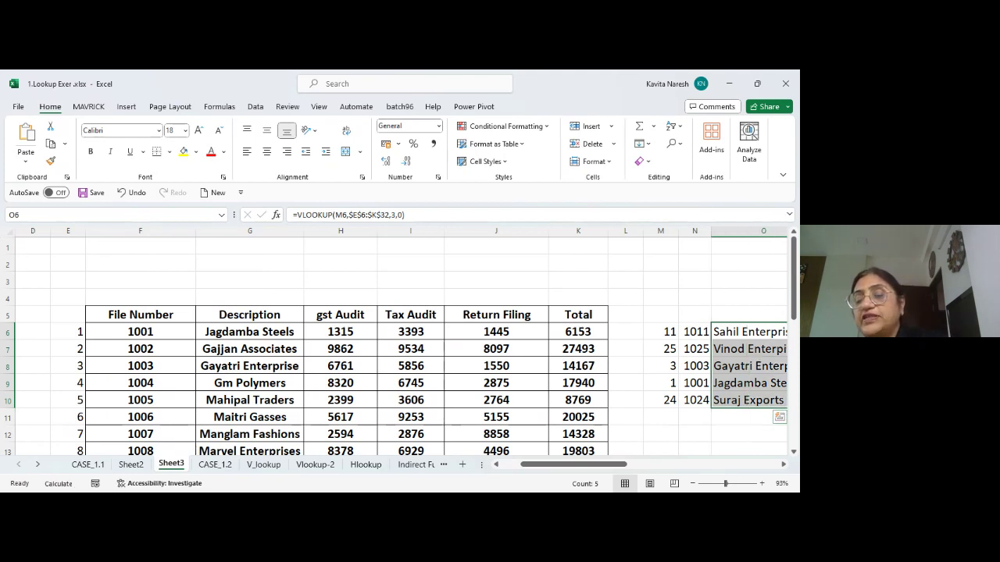
{"action": "left_click", "coordinate": [783, 465]}
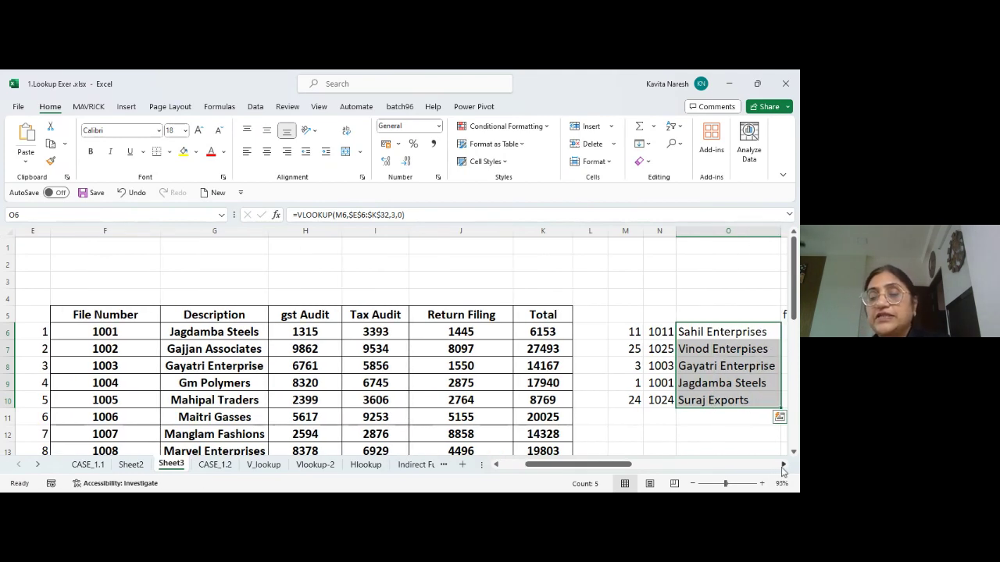
{"action": "left_click", "coordinate": [783, 465]}
{"action": "left_click", "coordinate": [783, 466]}
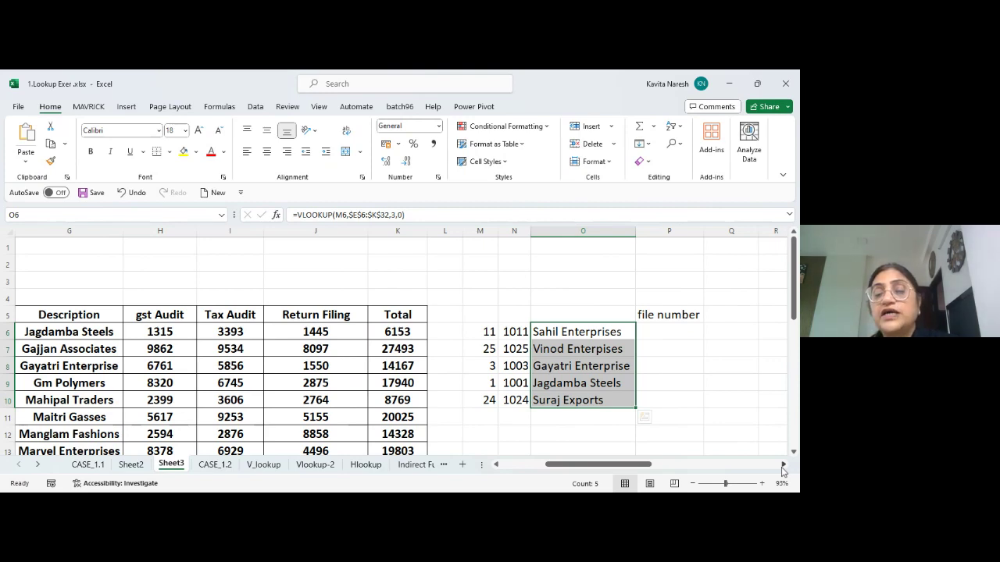
{"action": "left_click", "coordinate": [552, 367]}
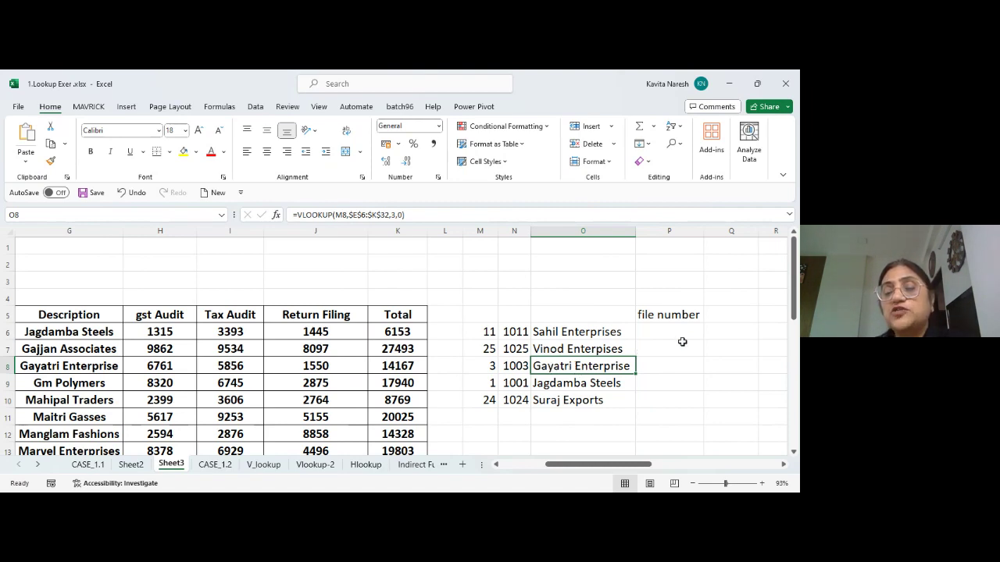
Review the gst Audit, Tax Audit, Return Filing and Total amounts in the table beside the random lookup results
{"action": "left_click", "coordinate": [732, 333]}
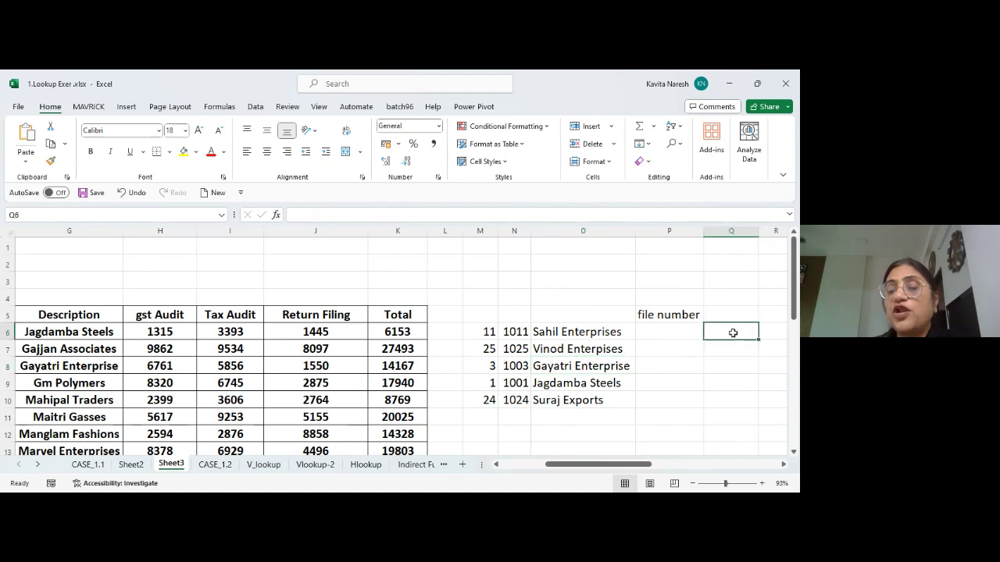
{"action": "key", "text": "Right"}
{"action": "key", "text": "Right"}
{"action": "key", "text": "Left"}
{"action": "key", "text": "Left"}
{"action": "key", "text": "Left"}
{"action": "key", "text": "Left"}
{"action": "key", "text": "Left"}
{"action": "key", "text": "Left"}
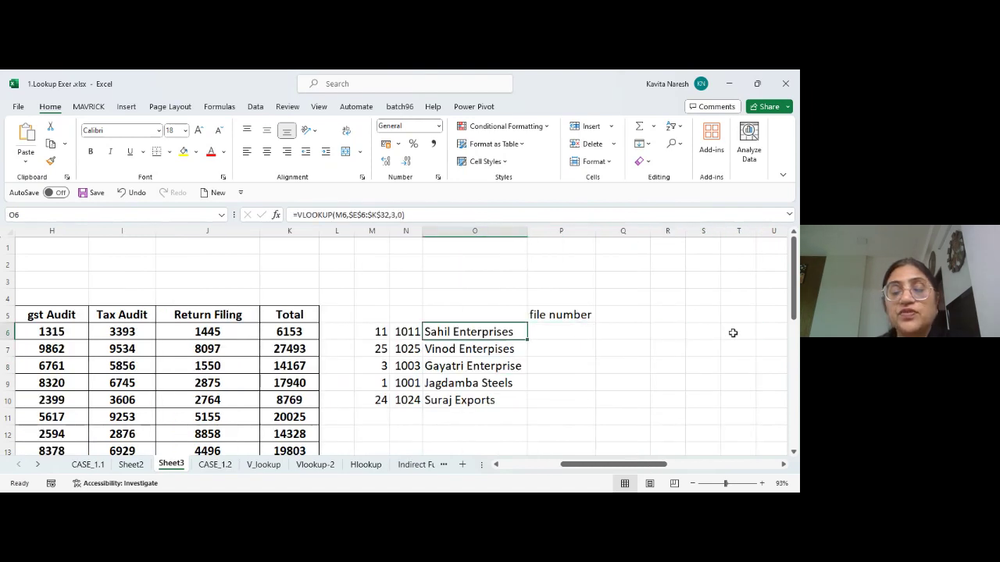
{"action": "key", "text": "Left"}
{"action": "key", "text": "Left"}
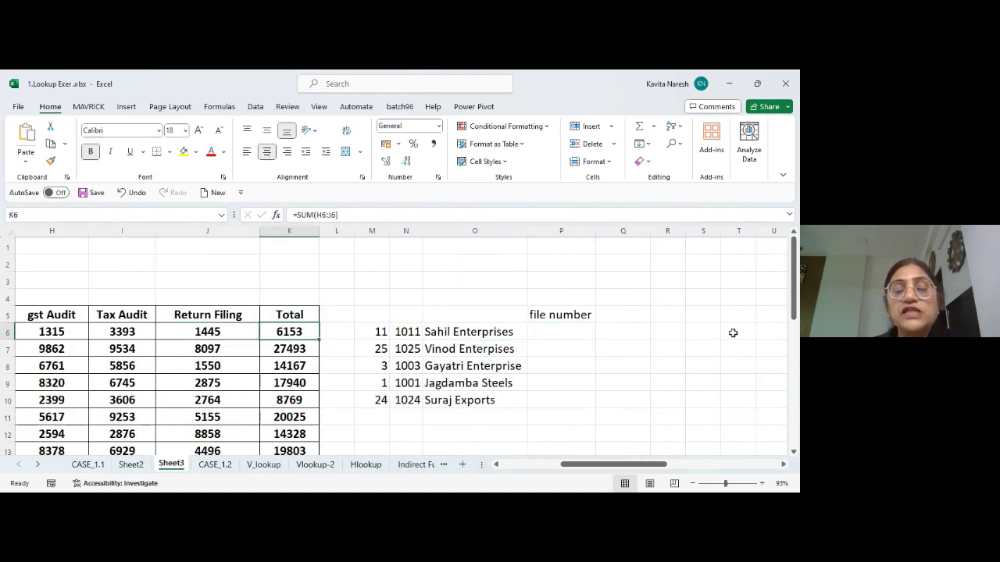
{"action": "key", "text": "shift+Down"}
{"action": "key", "text": "shift+Up"}
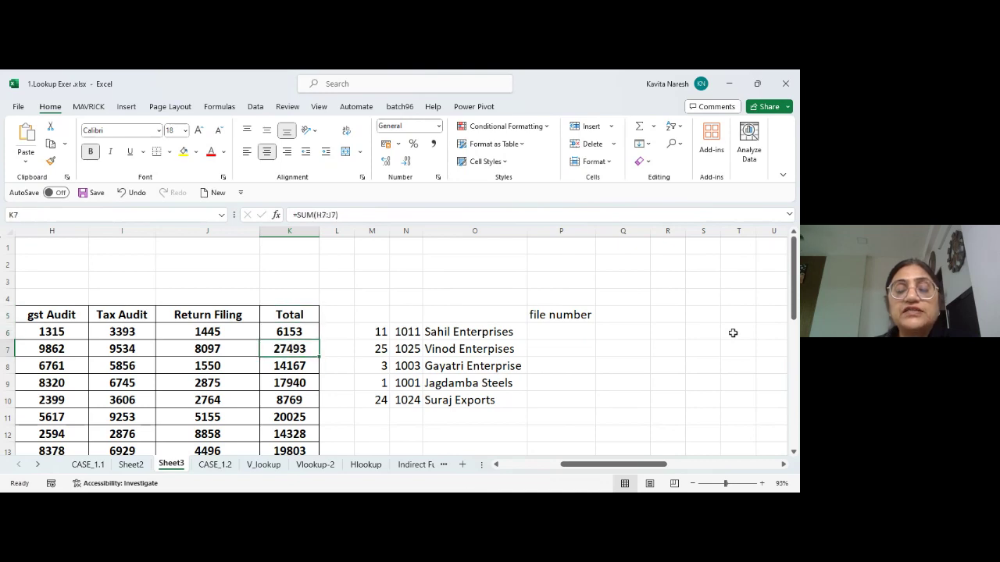
{"action": "key", "text": "Left"}
{"action": "key", "text": "Left"}
{"action": "key", "text": "Left"}
{"action": "key", "text": "Left"}
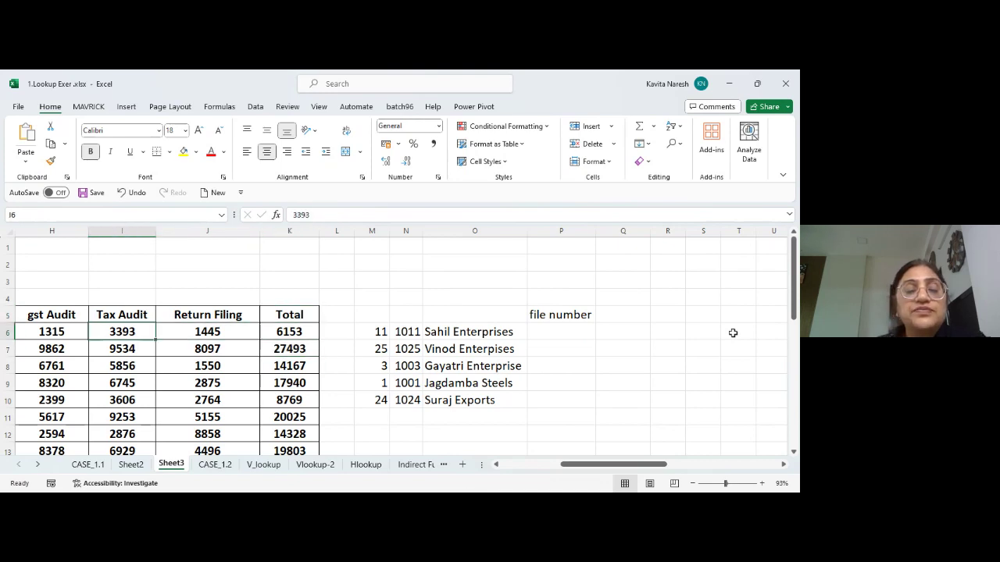
{"action": "key", "text": "Right"}
{"action": "key", "text": "Right"}
{"action": "key", "text": "Left"}
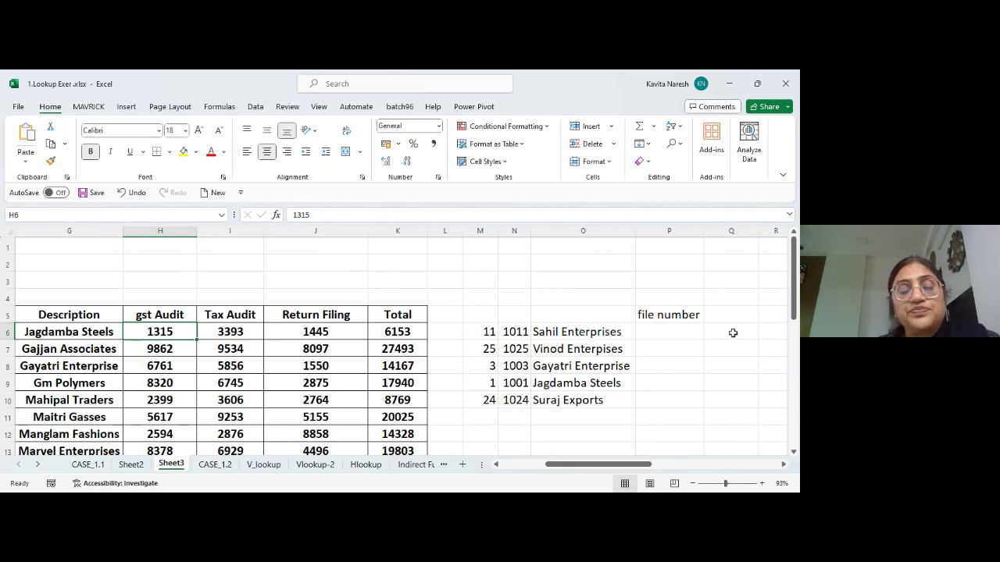
{"action": "key", "text": "Up"}
{"action": "key", "text": "Up"}
{"action": "key", "text": "Up"}
{"action": "key", "text": "Down"}
{"action": "key", "text": "Down"}
{"action": "key", "text": "Down"}
{"action": "key", "text": "Right"}
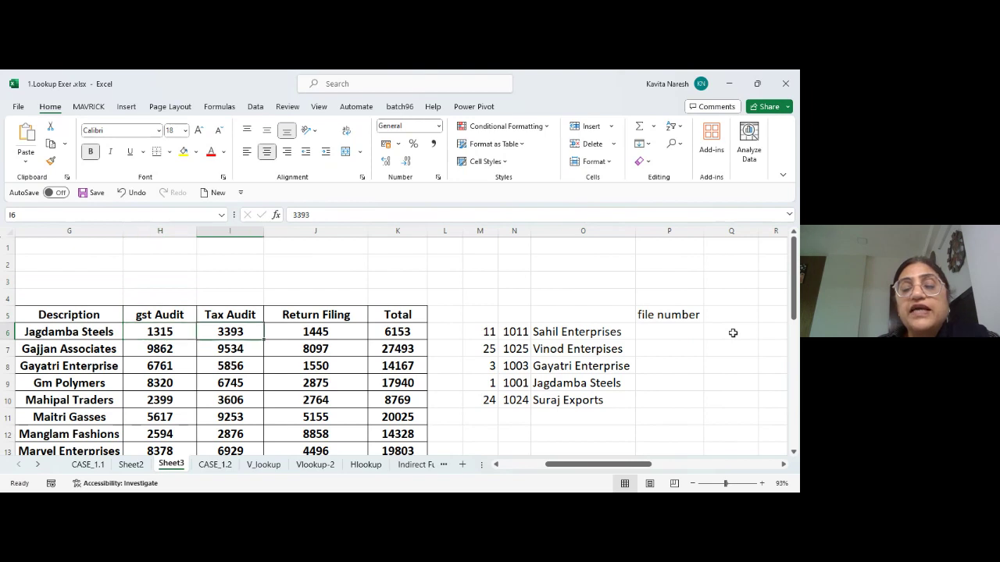
{"action": "key", "text": "Right"}
{"action": "key", "text": "Right"}
{"action": "key", "text": "Left"}
{"action": "key", "text": "Left"}
{"action": "key", "text": "Left"}
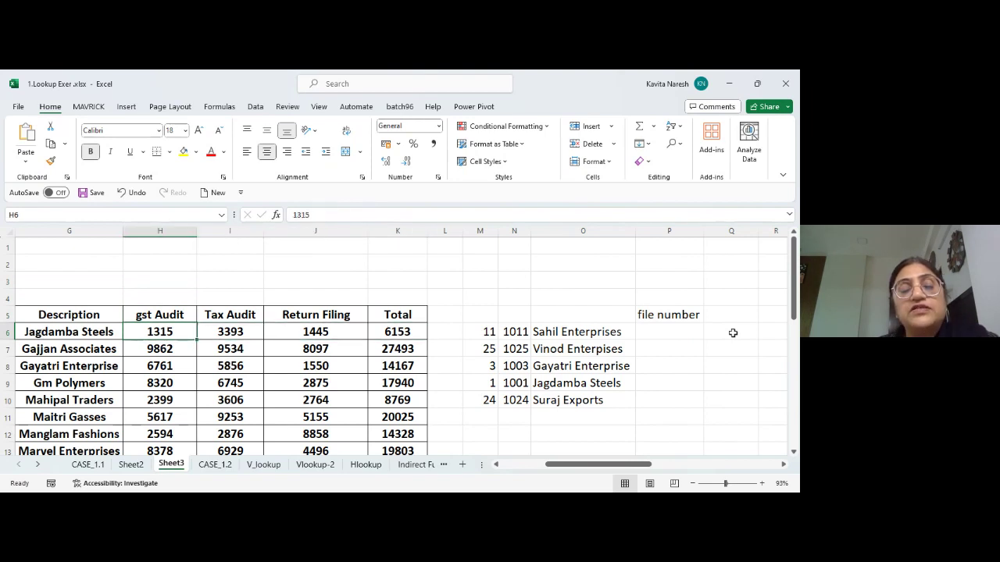
Enter the multiplier 1.1 in H2 above the gst Audit column
{"action": "key", "text": "Up"}
{"action": "key", "text": "Up"}
{"action": "key", "text": "Up"}
{"action": "key", "text": "Up"}
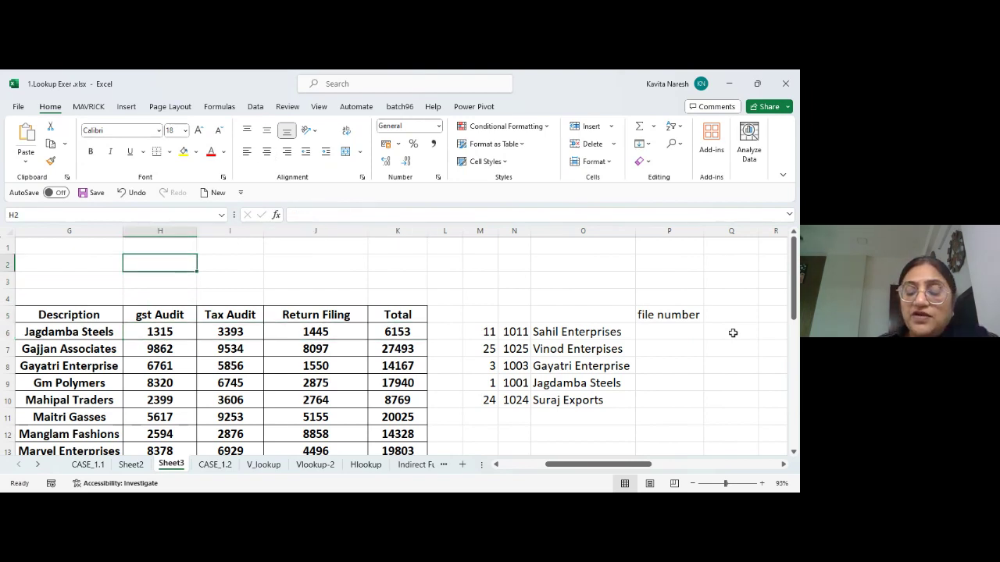
{"action": "type", "text": "1.1"}
{"action": "key", "text": "Return"}
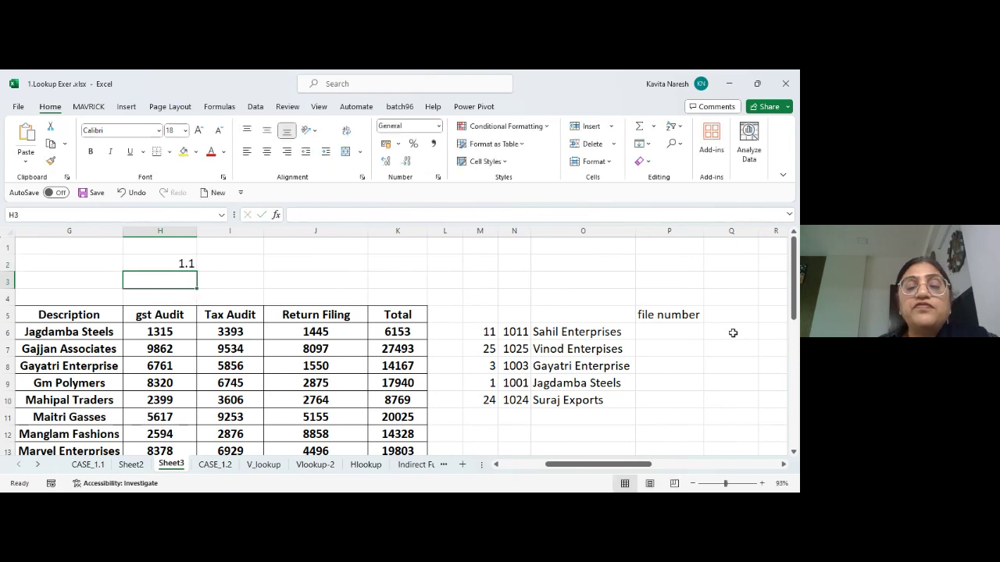
{"action": "key", "text": "Return"}
{"action": "key", "text": "Down"}
{"action": "key", "text": "Down"}
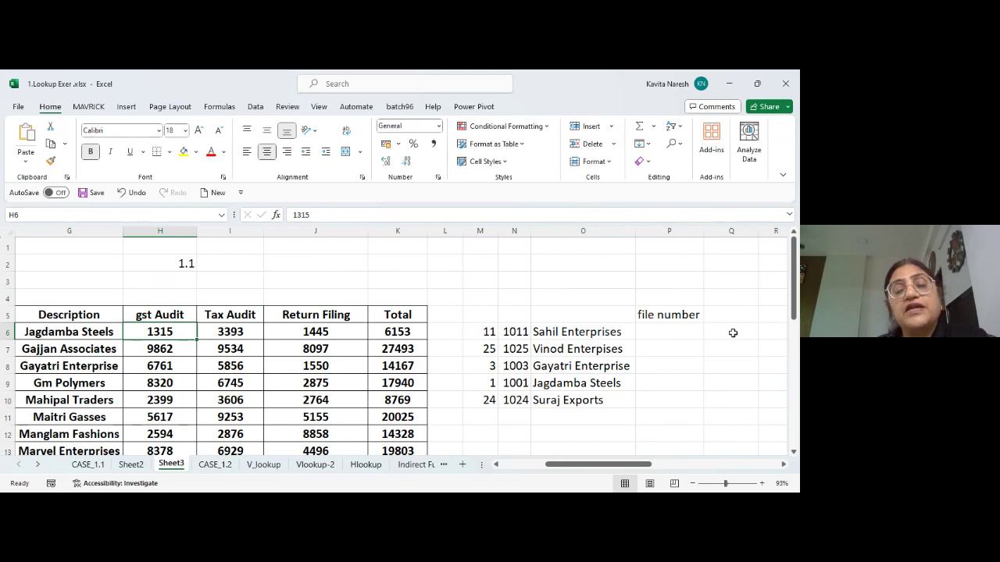
Multiply all gst Audit amounts in H6:H32 by the 1.1 in H2 using Paste Special
{"action": "key", "text": "Up"}
{"action": "key", "text": "Up"}
{"action": "key", "text": "Up"}
{"action": "key", "text": "Up"}
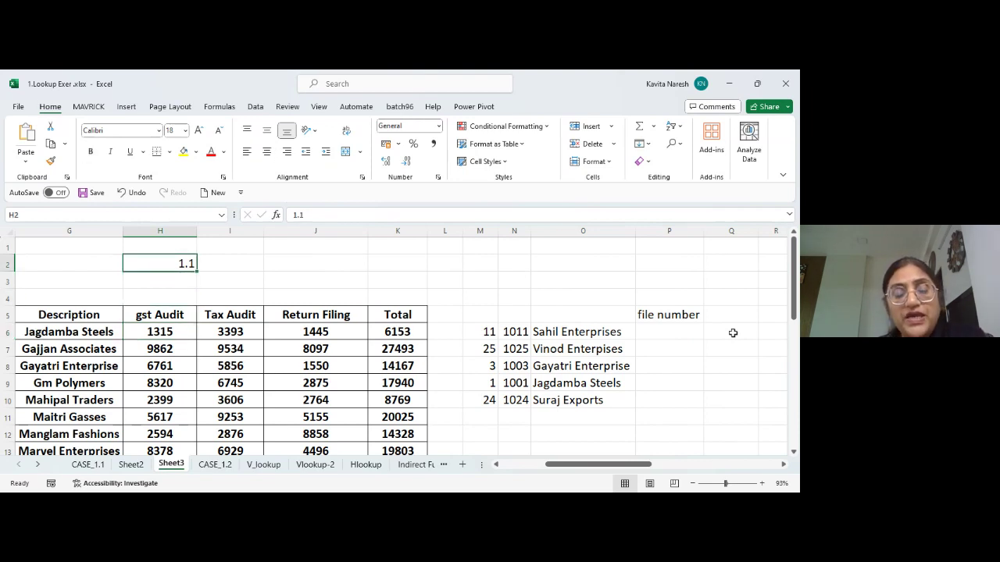
{"action": "key", "text": "ctrl+c"}
{"action": "key", "text": "Down"}
{"action": "key", "text": "Down"}
{"action": "key", "text": "Down"}
{"action": "key", "text": "Down"}
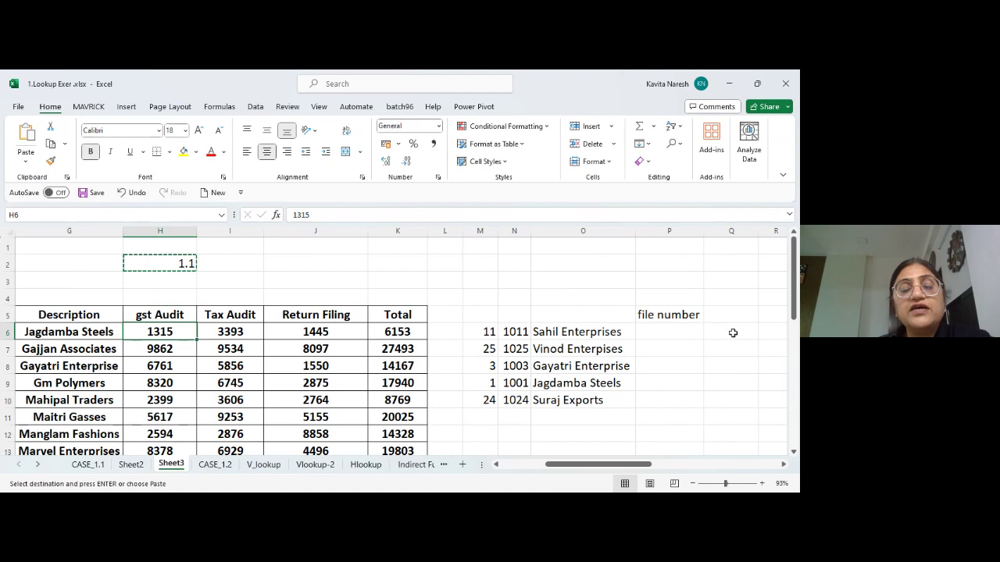
{"action": "key", "text": "ctrl+shift+Down"}
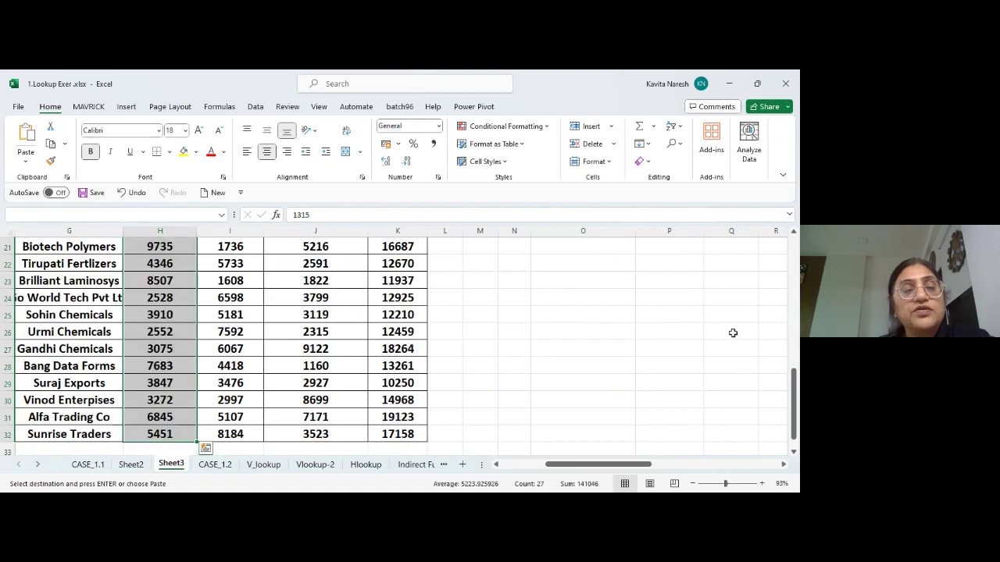
{"action": "left_click", "coordinate": [26, 161]}
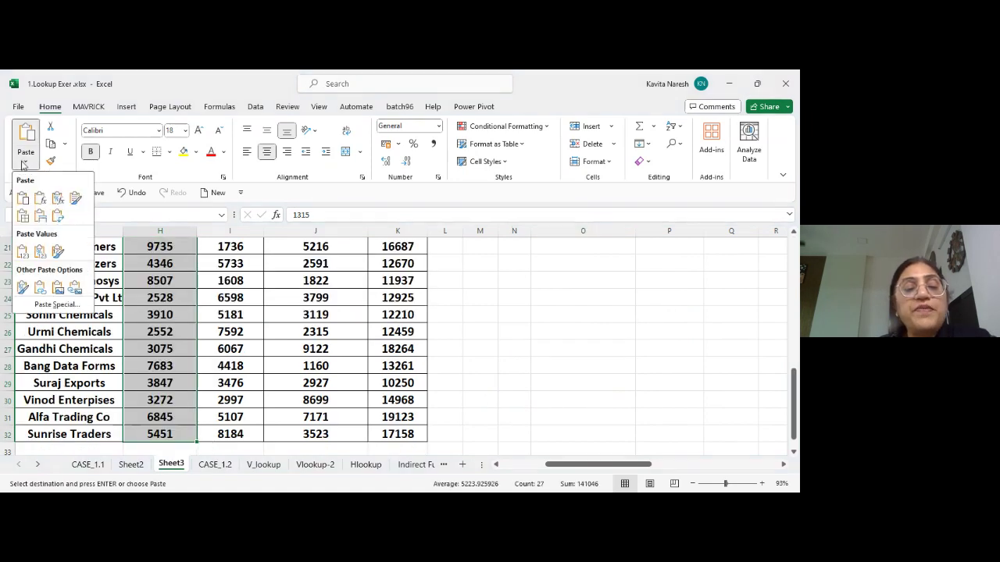
{"action": "left_click", "coordinate": [56, 304]}
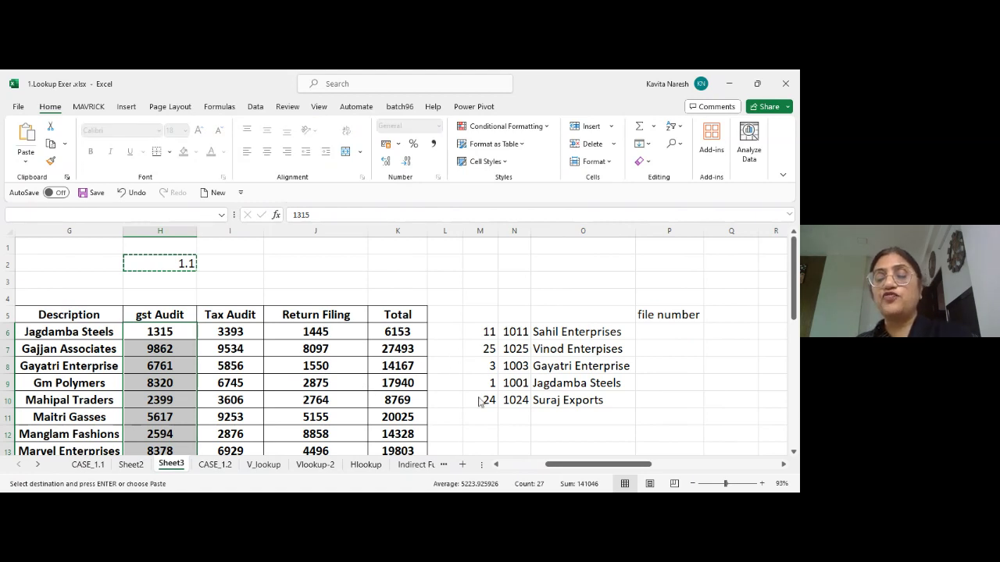
{"action": "key", "text": "Return"}
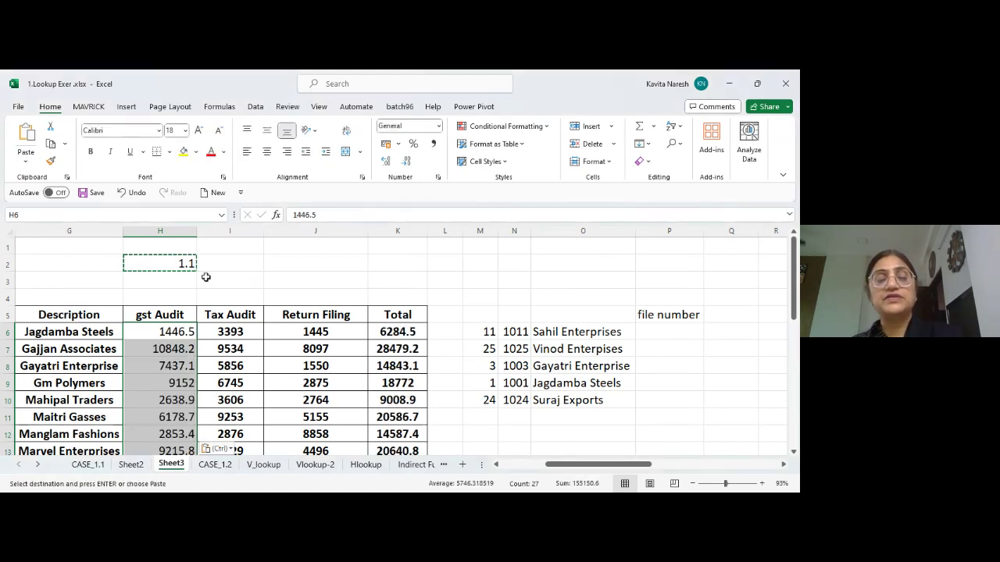
Clear the multiplier from H2 and select the first gst Audit amount in H6
{"action": "left_click", "coordinate": [182, 265]}
{"action": "key", "text": "Escape"}
{"action": "key", "text": "BackSpace"}
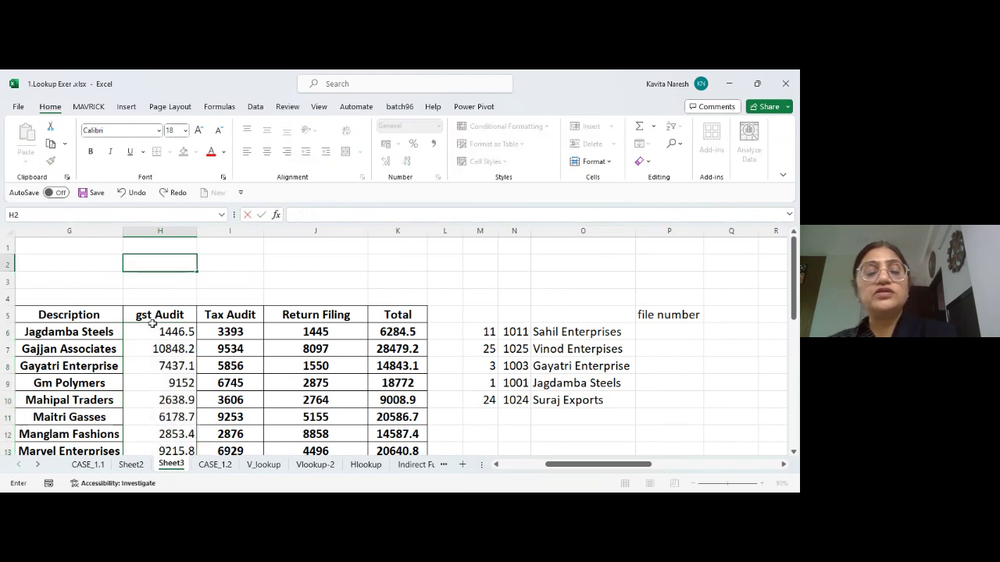
{"action": "left_click", "coordinate": [153, 327]}
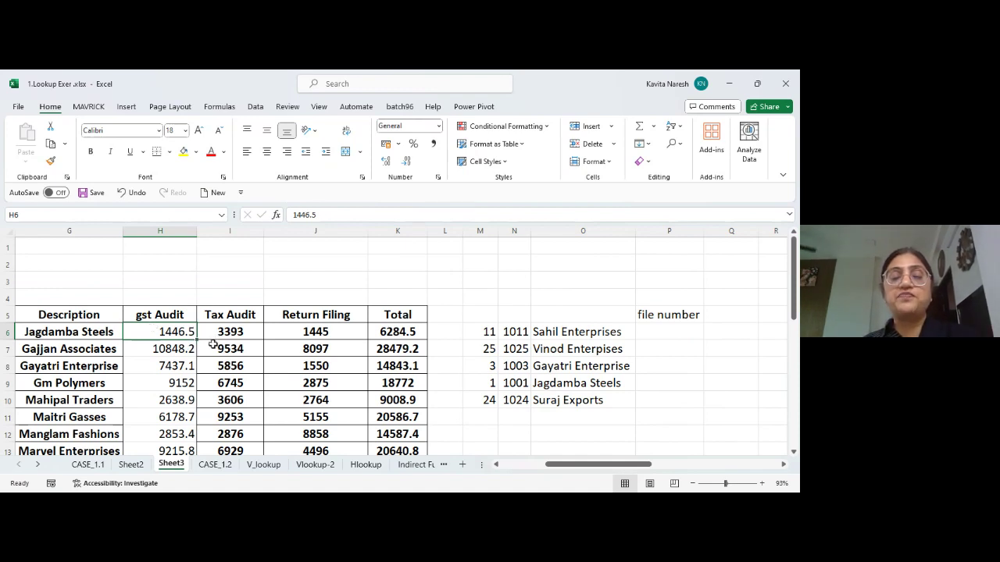
Enter the multiplier 1.05 in I1 above the Tax Audit column
{"action": "left_click", "coordinate": [247, 250]}
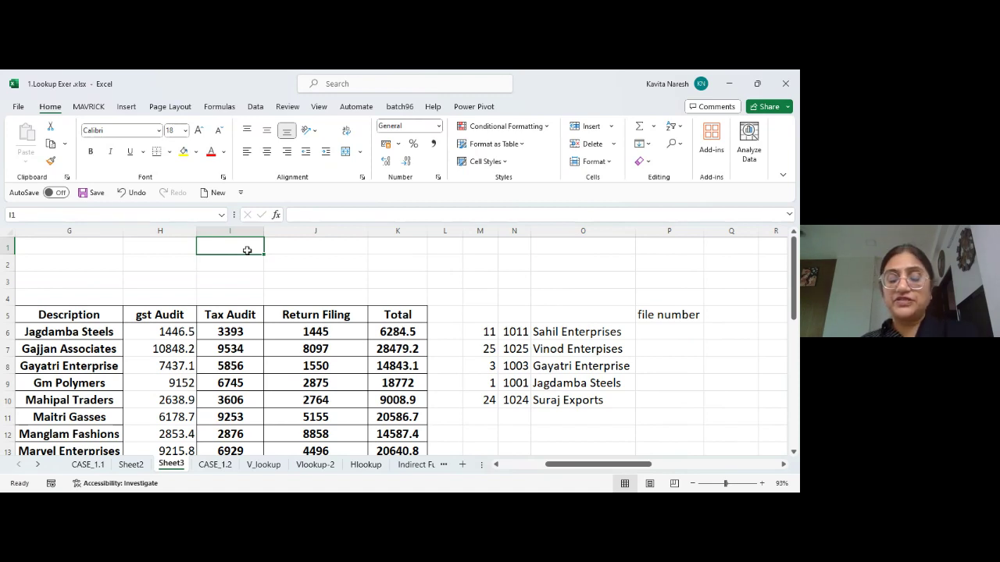
{"action": "type", "text": "1"}
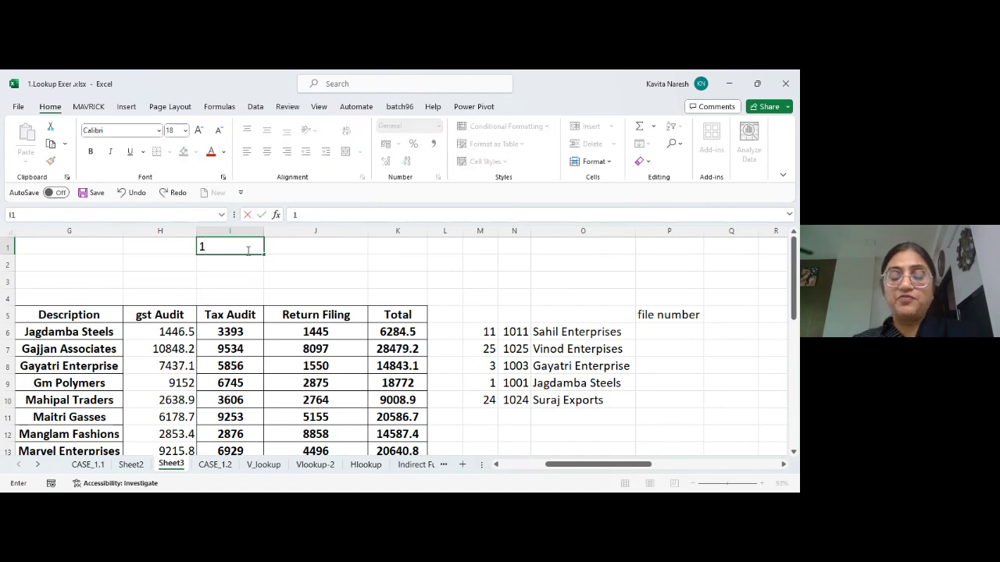
{"action": "type", "text": ".05"}
{"action": "key", "text": "Return"}
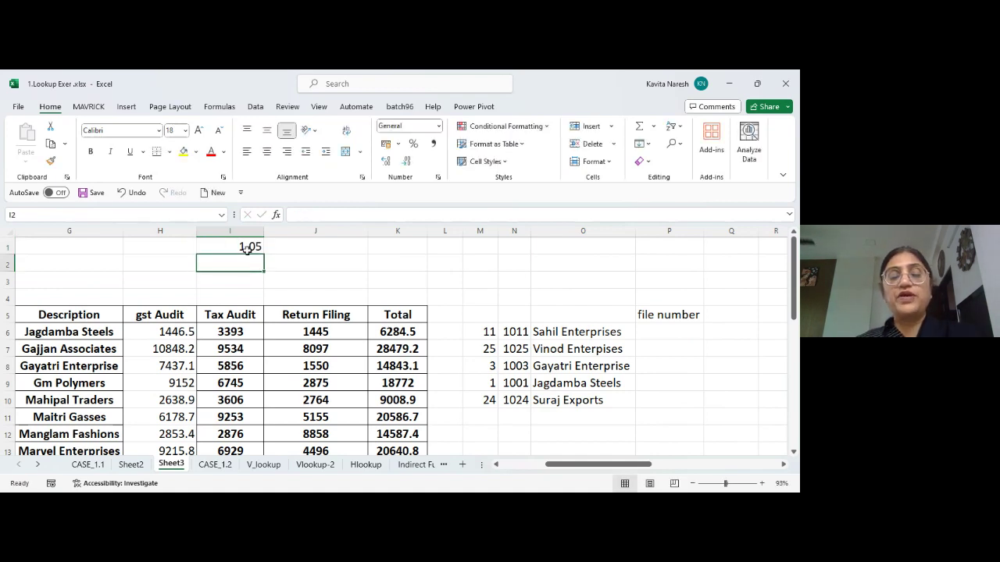
{"action": "key", "text": "Down"}
{"action": "key", "text": "Down"}
{"action": "key", "text": "Down"}
{"action": "key", "text": "Down"}
{"action": "key", "text": "Up"}
{"action": "key", "text": "Up"}
{"action": "key", "text": "Up"}
{"action": "key", "text": "Up"}
Multiply all Tax Audit amounts in I6:I32 by the 1.05 in I1 using Paste Special
{"action": "left_click", "coordinate": [246, 248]}
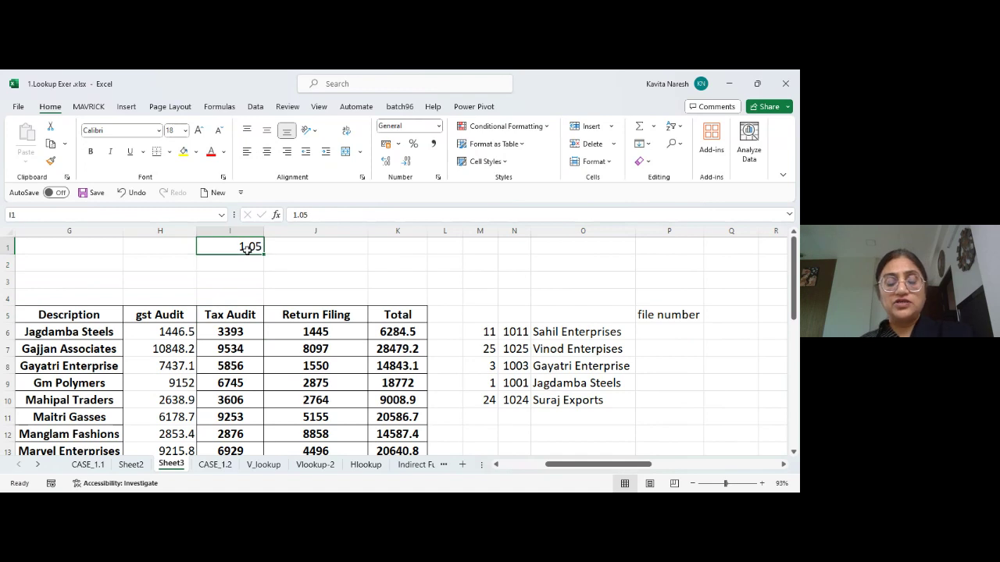
{"action": "key", "text": "ctrl+c"}
{"action": "key", "text": "Down"}
{"action": "key", "text": "Down"}
{"action": "key", "text": "Down"}
{"action": "key", "text": "Down"}
{"action": "key", "text": "Down"}
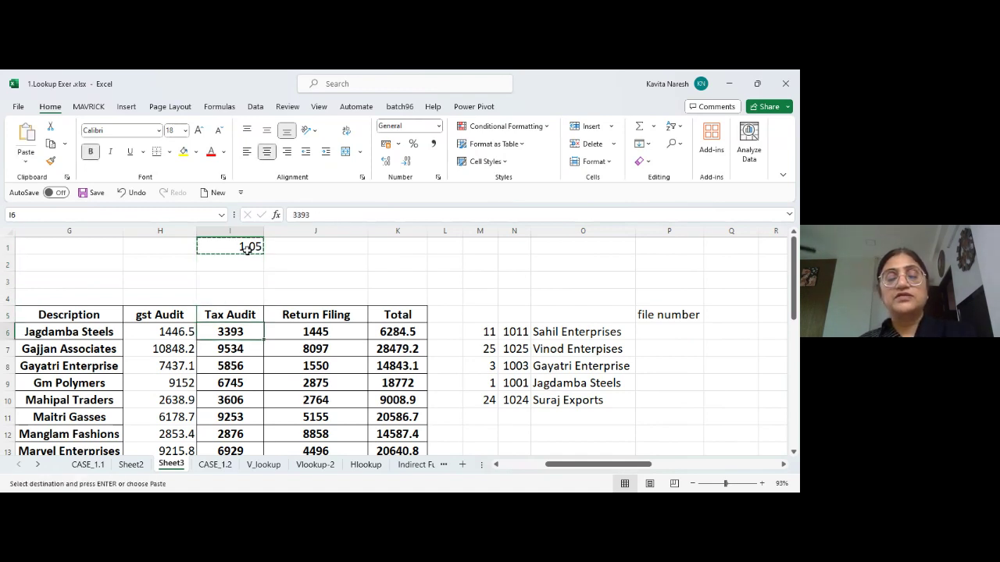
{"action": "key", "text": "ctrl+shift+Down"}
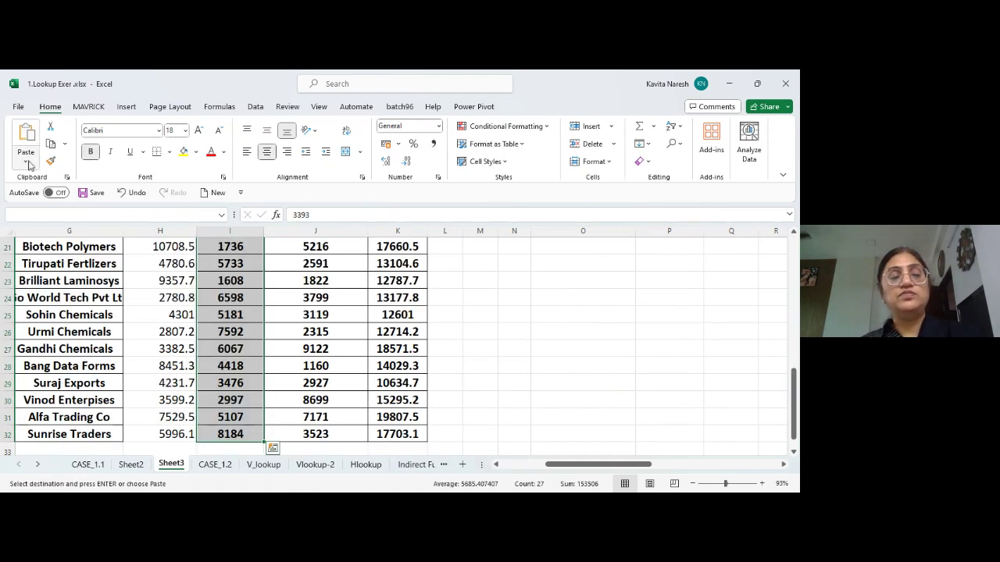
{"action": "left_click", "coordinate": [28, 162]}
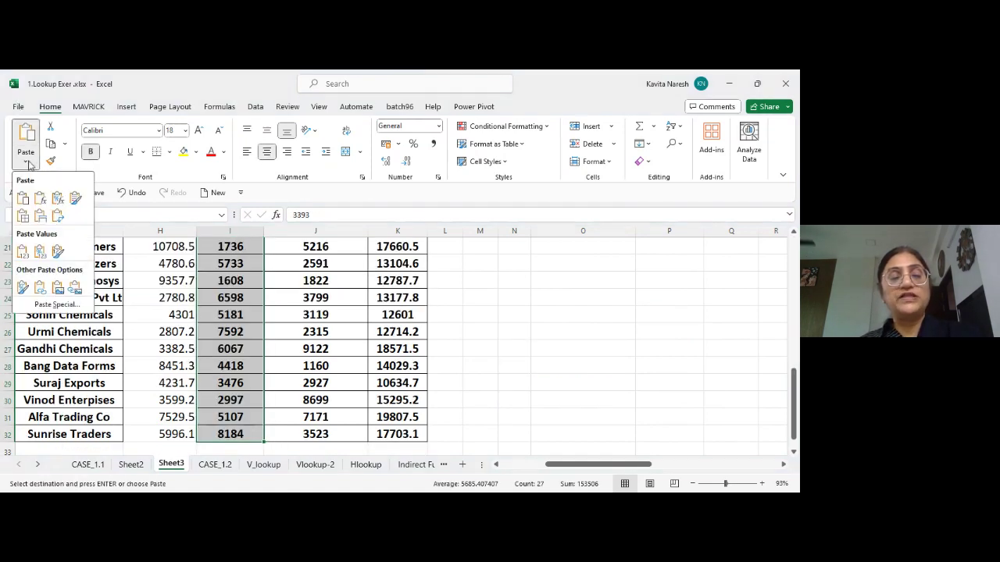
{"action": "left_click", "coordinate": [68, 305]}
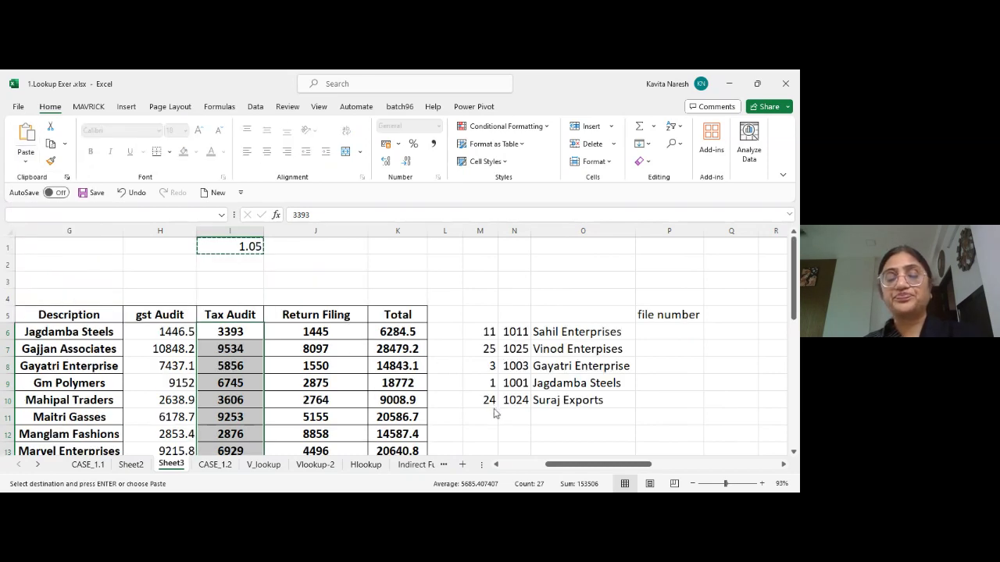
{"action": "key", "text": "Return"}
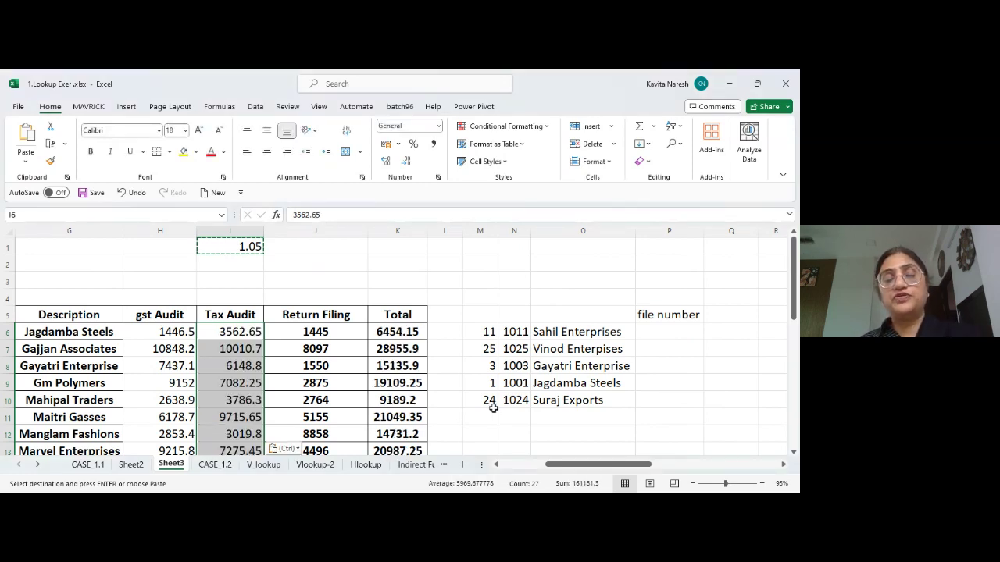
Enter 100 in J1 above the Return Filing column
{"action": "left_click", "coordinate": [346, 247]}
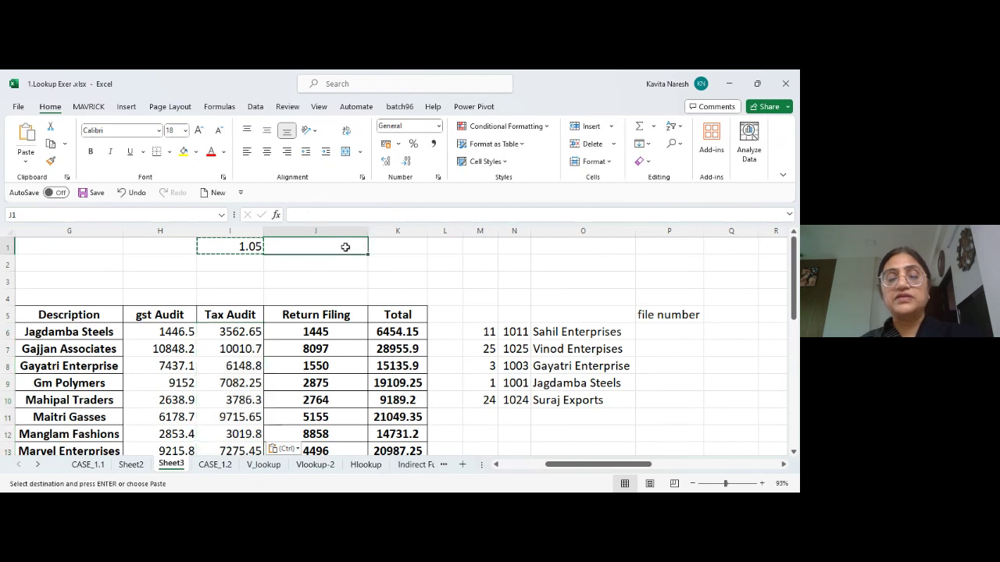
{"action": "type", "text": "100"}
{"action": "key", "text": "Return"}
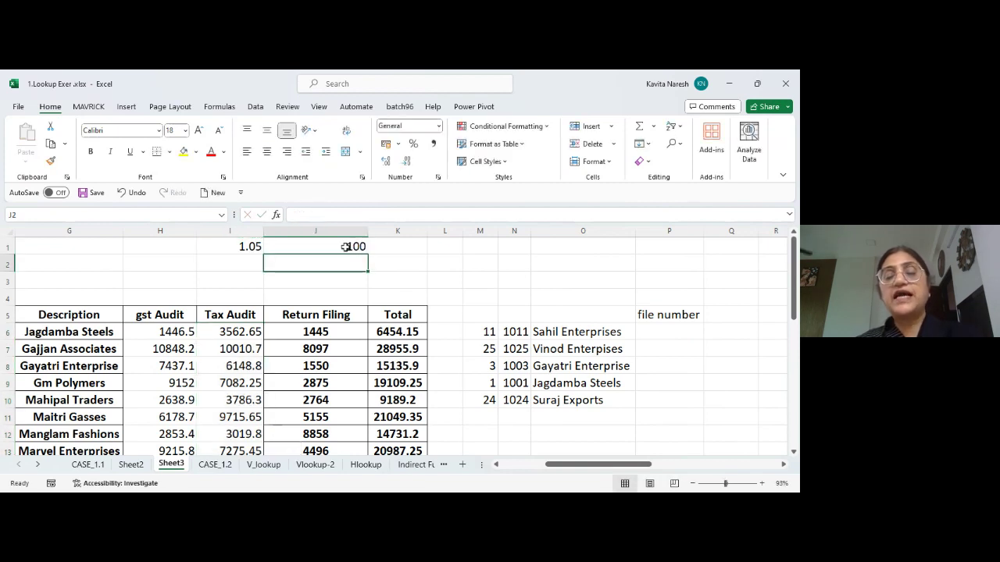
Add the 100 in J1 to all Return Filing amounts in J6:J32 using Paste Special
{"action": "left_click", "coordinate": [345, 247]}
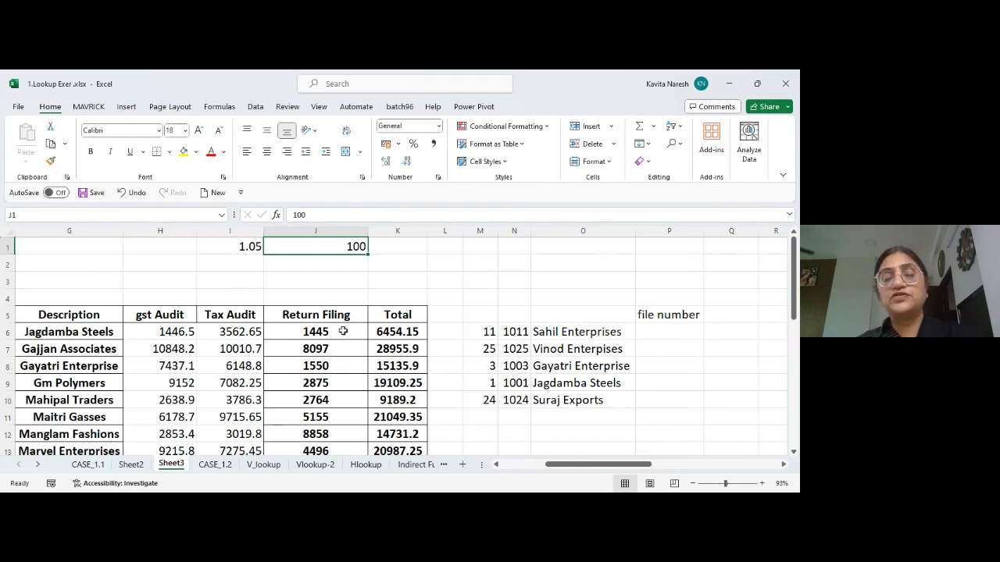
{"action": "key", "text": "ctrl+c"}
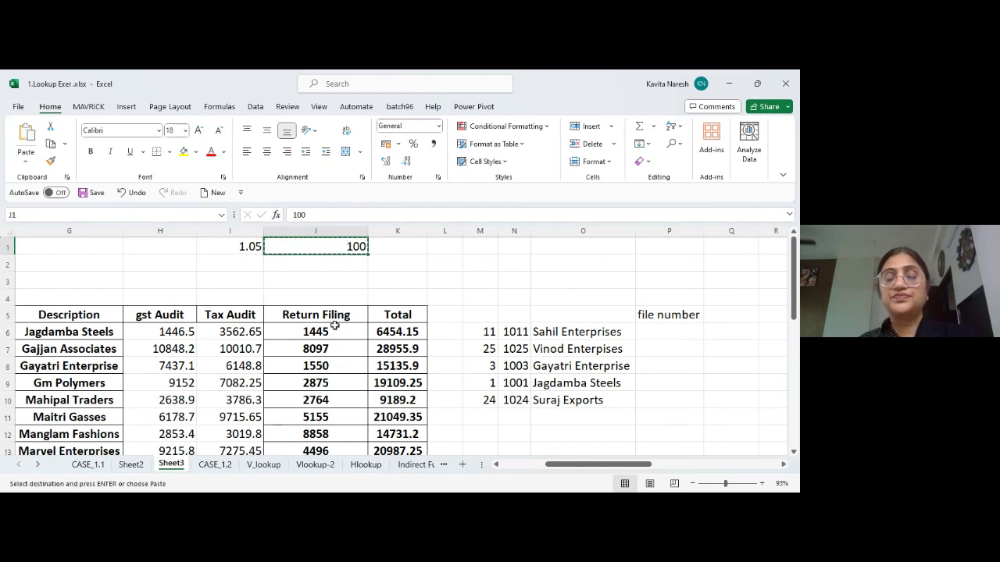
{"action": "left_click", "coordinate": [332, 332]}
{"action": "key", "text": "ctrl+shift+Down"}
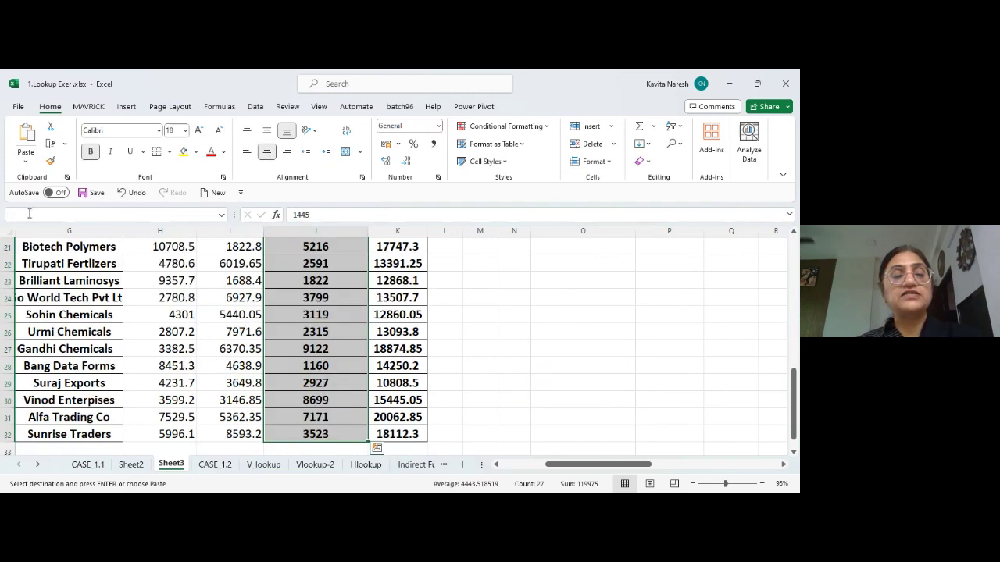
{"action": "left_click", "coordinate": [26, 161]}
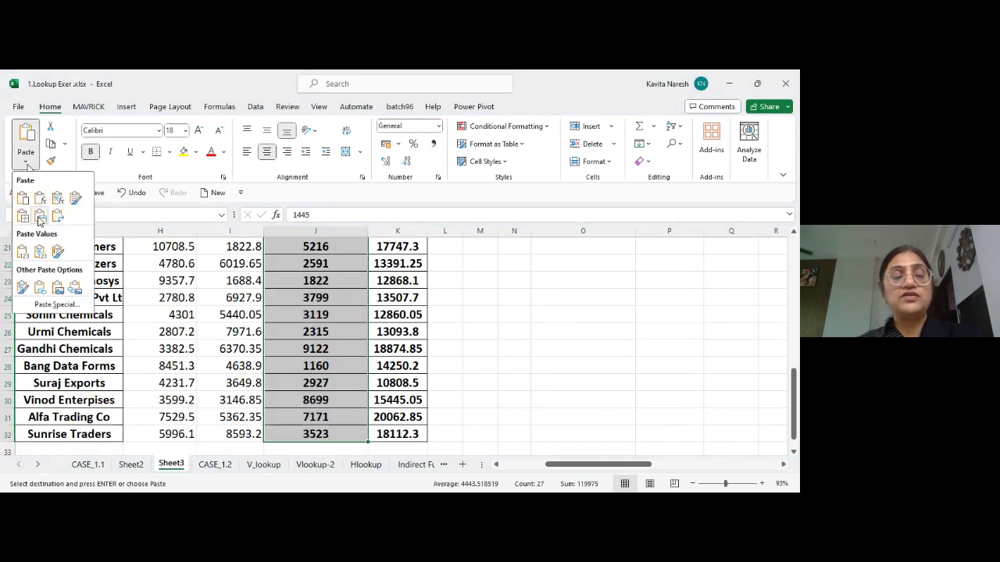
{"action": "left_click", "coordinate": [62, 306]}
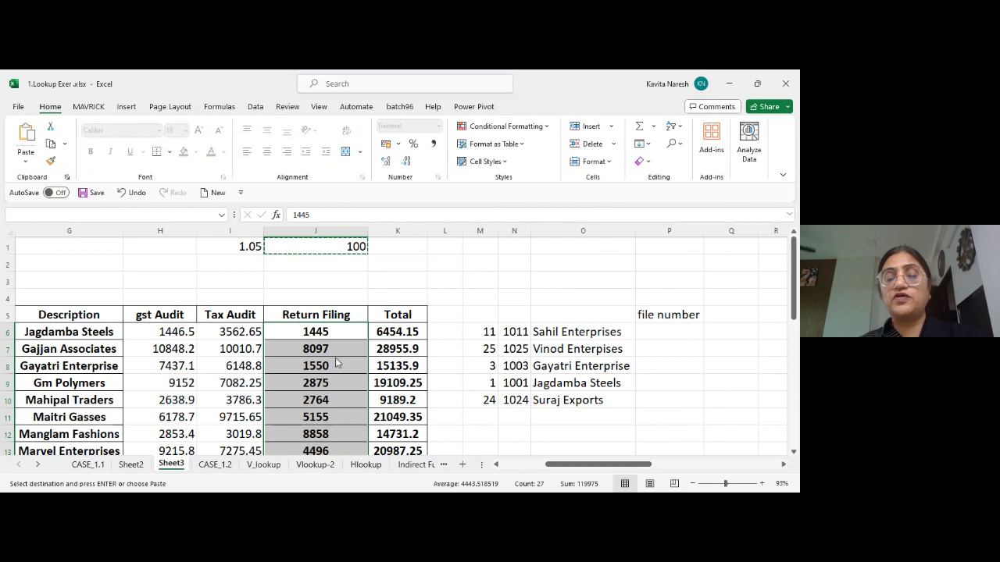
{"action": "left_click", "coordinate": [490, 406]}
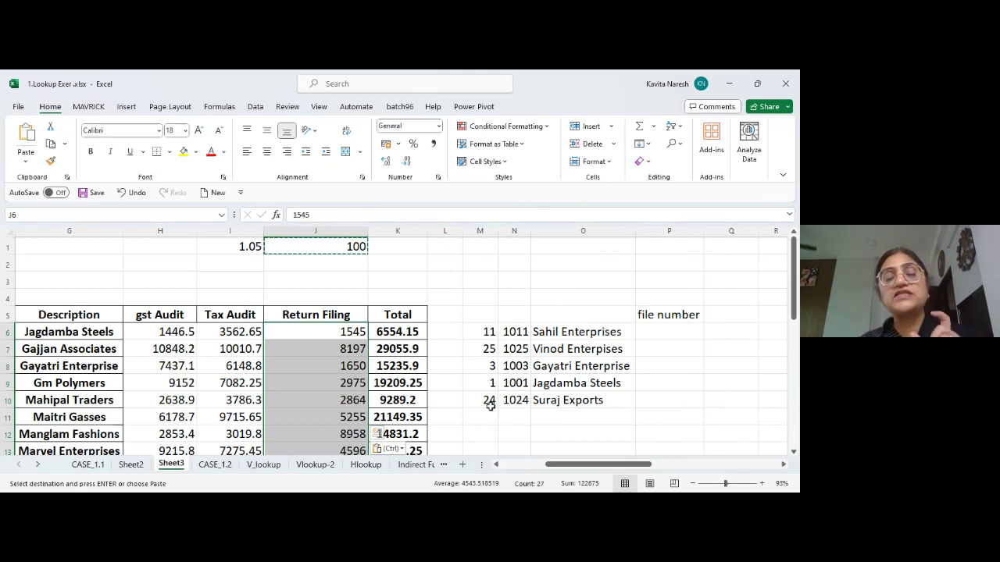
Clear the helper values from I1:J1 above the Tax Audit and Return Filing columns
{"action": "double_click", "coordinate": [345, 331]}
{"action": "left_click", "coordinate": [376, 259]}
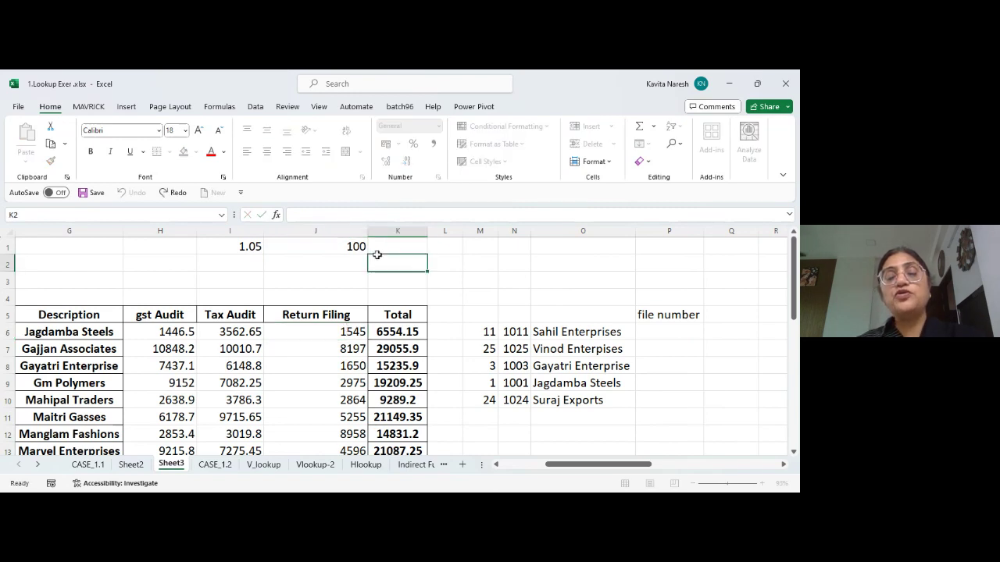
{"action": "left_click", "coordinate": [358, 247]}
{"action": "left_click_drag", "start_coordinate": [358, 247], "coordinate": [243, 248]}
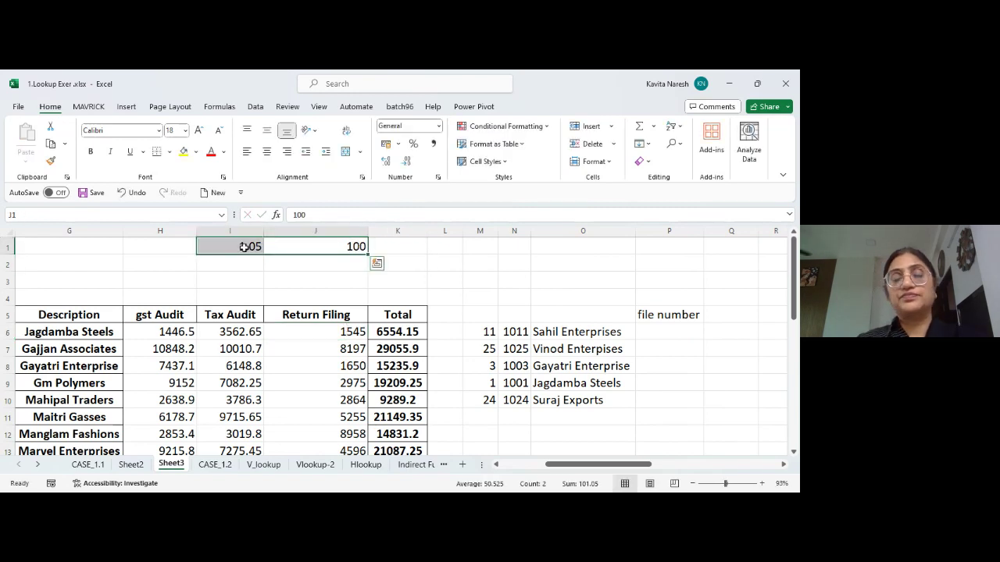
{"action": "key", "text": "Delete"}
{"action": "key", "text": "Down"}
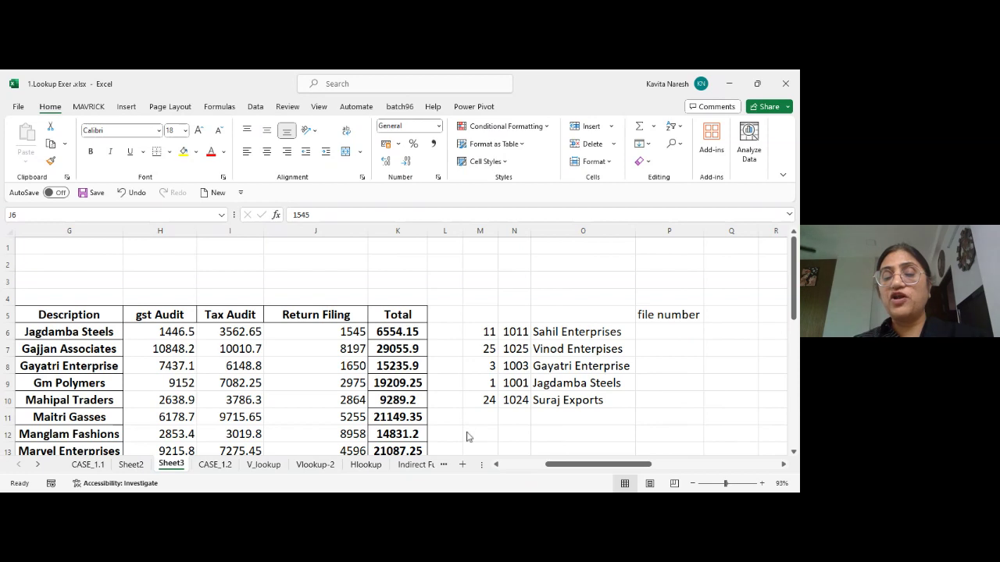
Enter 100 in H1 above the gst Audit column
{"action": "left_click", "coordinate": [403, 250]}
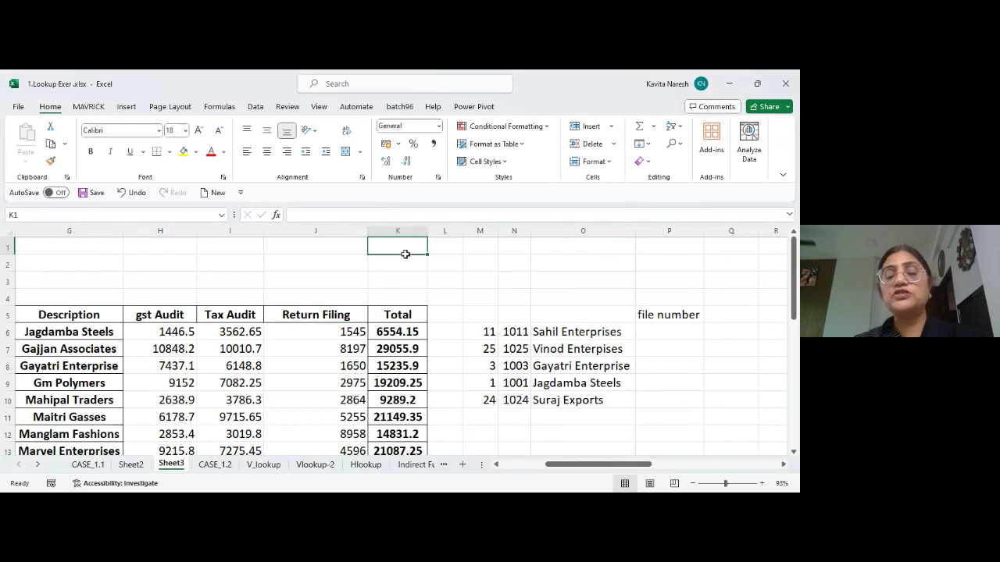
{"action": "left_click", "coordinate": [413, 330]}
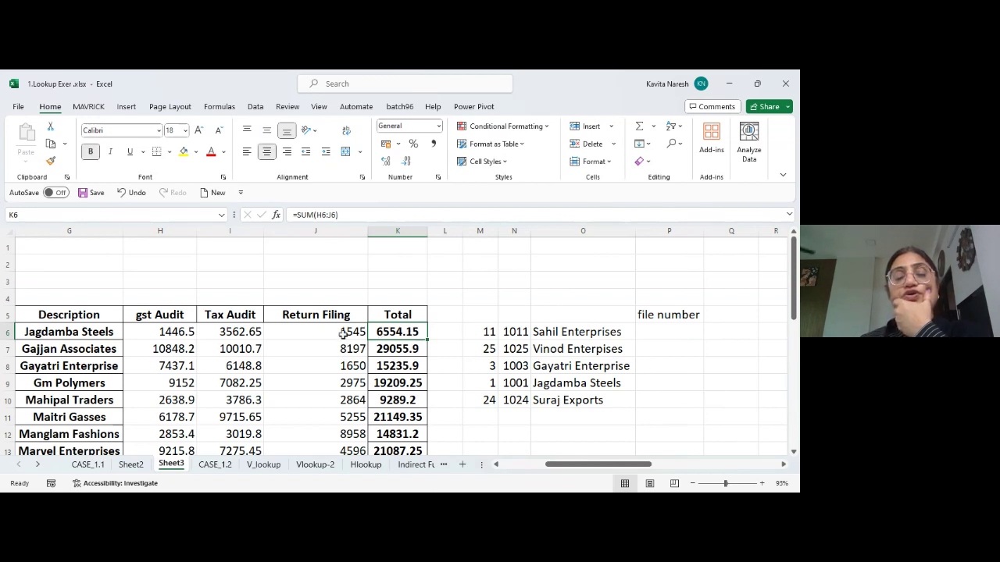
{"action": "left_click", "coordinate": [187, 336]}
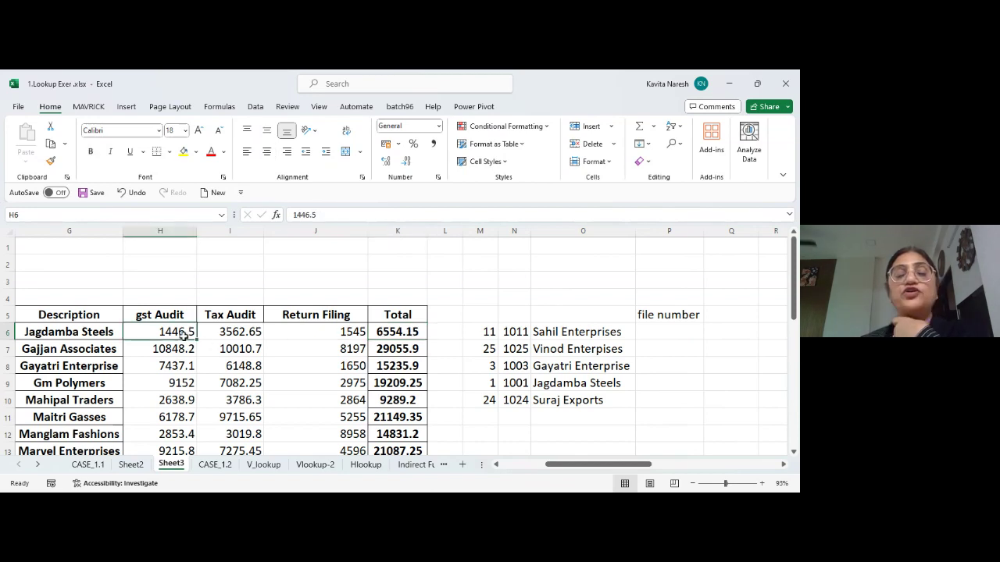
{"action": "left_click", "coordinate": [177, 245]}
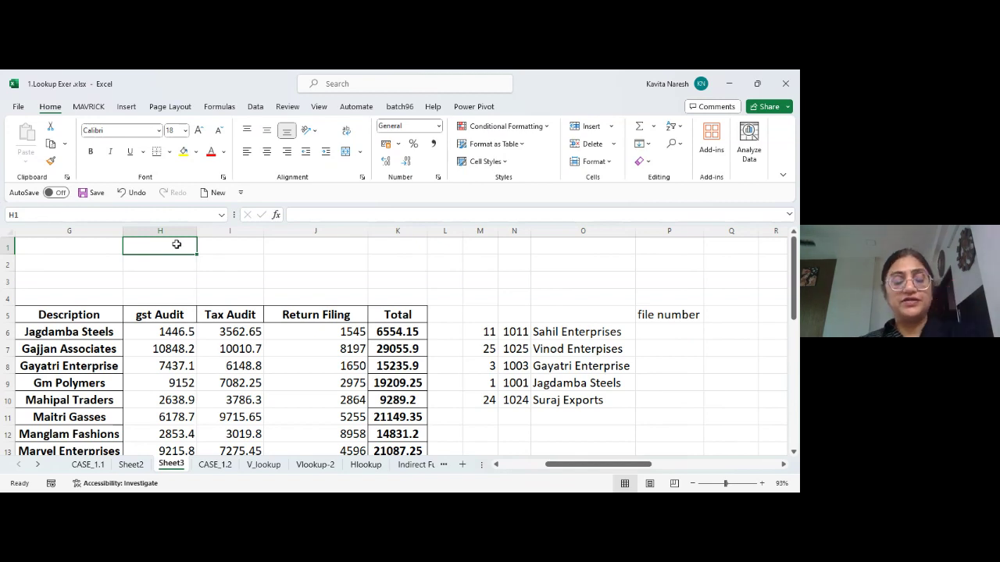
{"action": "type", "text": "100"}
{"action": "key", "text": "Return"}
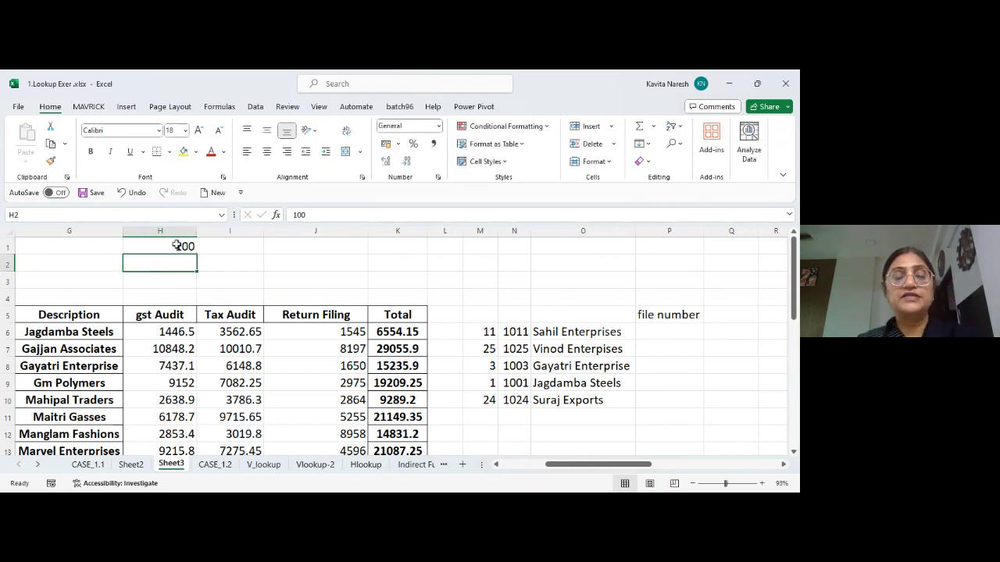
Subtract the 100 in H1 from all gst Audit amounts in H6:H32 using Paste Special
{"action": "left_click", "coordinate": [178, 246]}
{"action": "key", "text": "ctrl+c"}
{"action": "key", "text": "Down"}
{"action": "key", "text": "Down"}
{"action": "key", "text": "Down"}
{"action": "key", "text": "Down"}
{"action": "key", "text": "Down"}
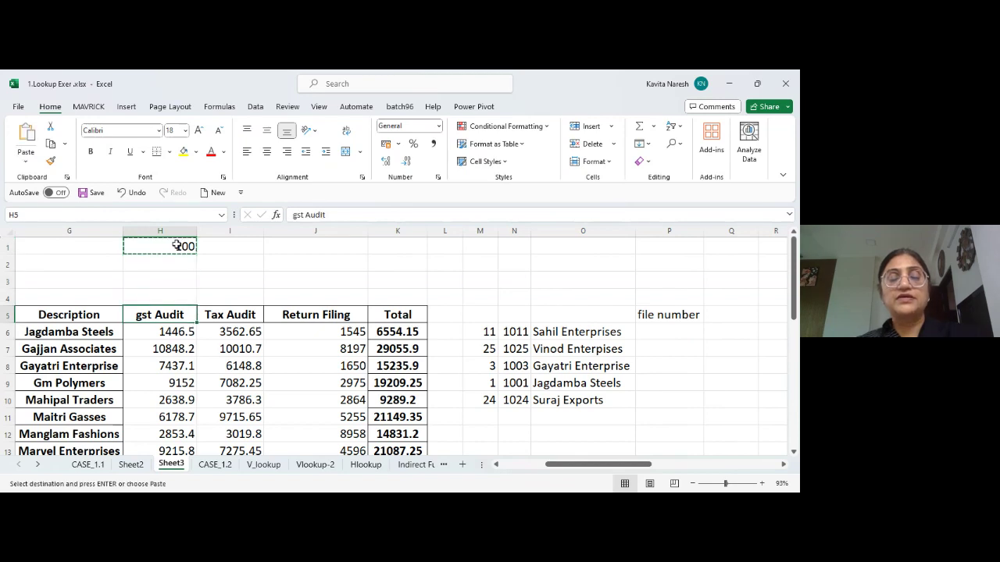
{"action": "key", "text": "ctrl+shift+Down"}
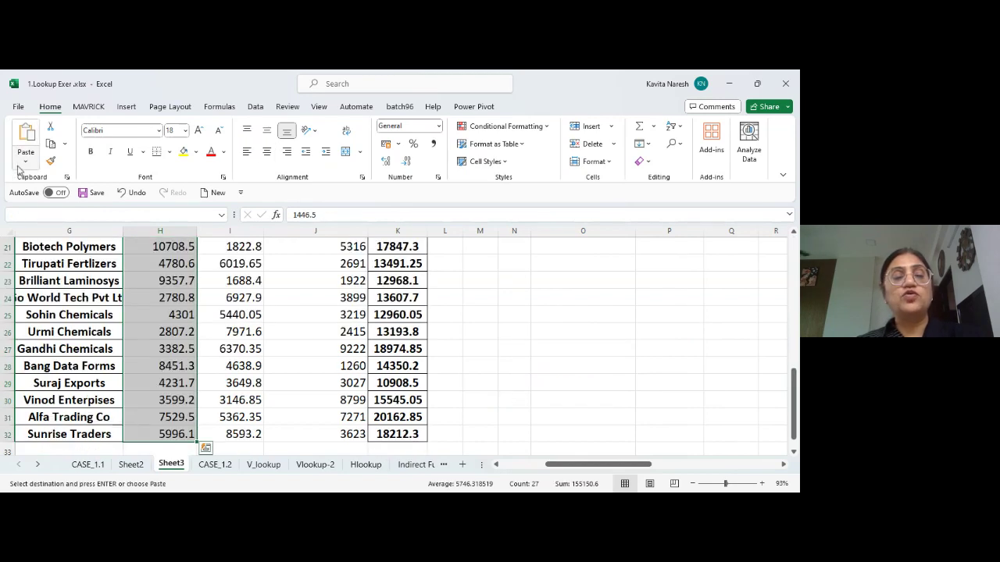
{"action": "left_click", "coordinate": [26, 161]}
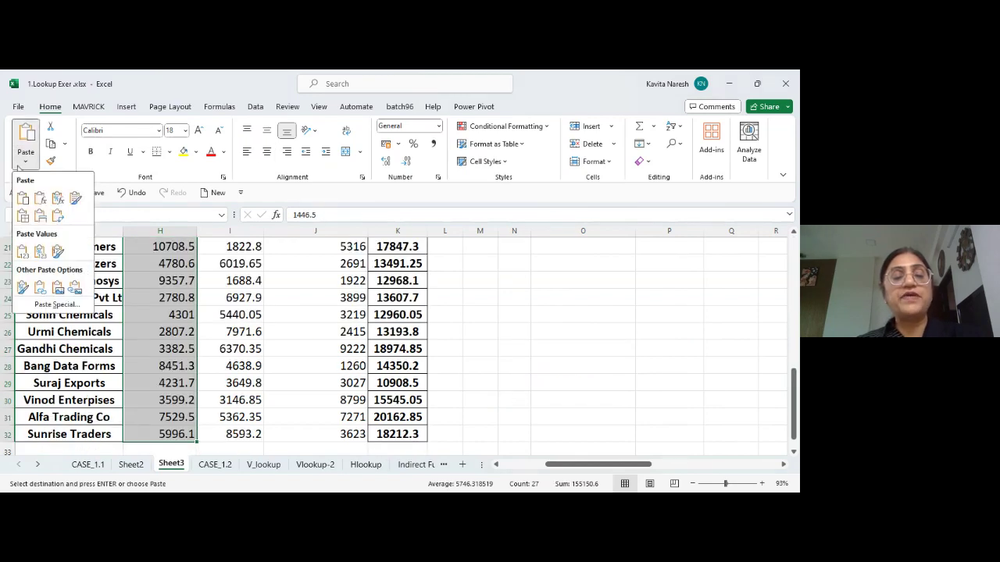
{"action": "left_click", "coordinate": [58, 305]}
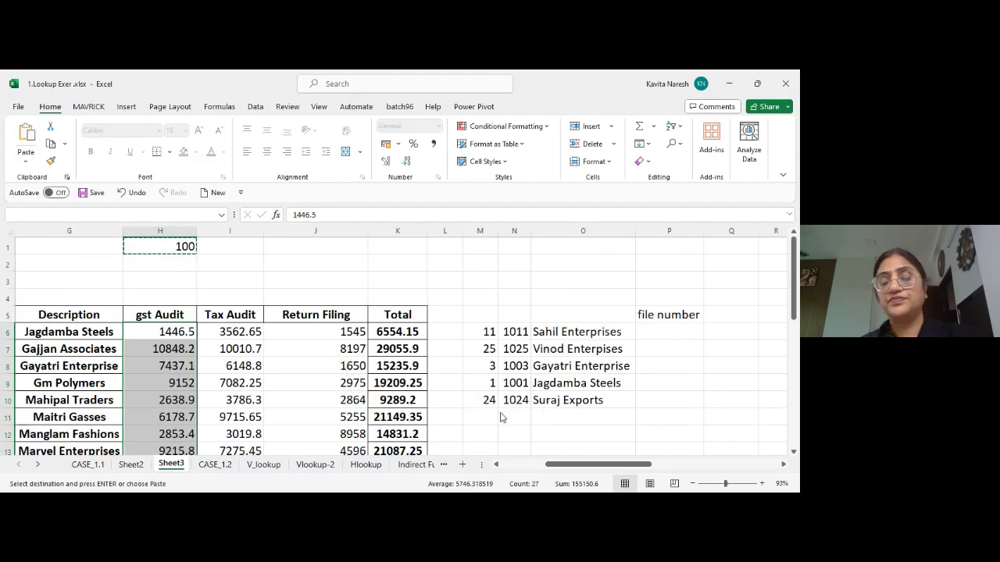
{"action": "key", "text": "Return"}
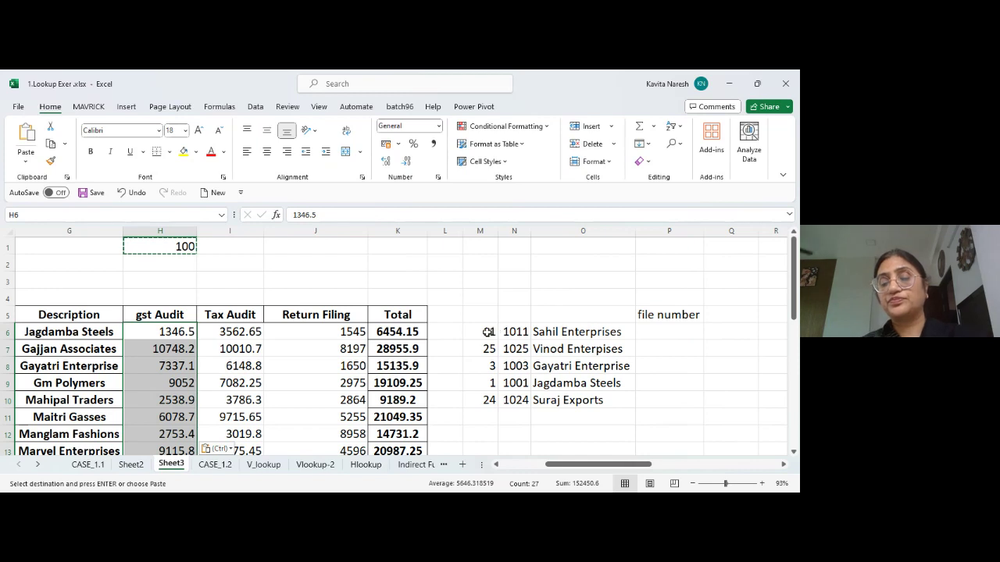
Examine the random picks in M6:O10 and the VLOOKUP formula behind the first company name in O6
{"action": "left_click_drag", "start_coordinate": [489, 332], "coordinate": [582, 404]}
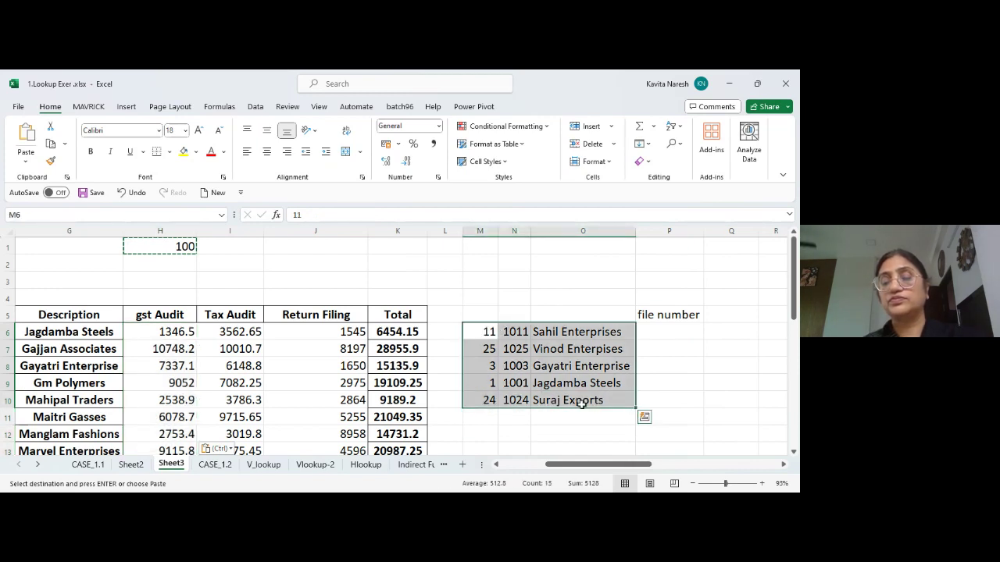
{"action": "left_click", "coordinate": [578, 332]}
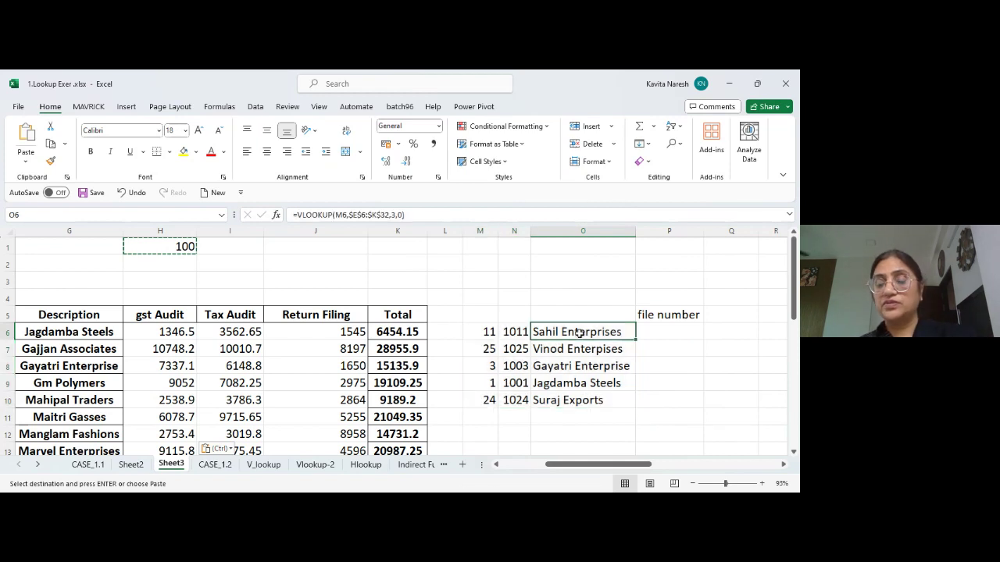
{"action": "left_click_drag", "start_coordinate": [579, 332], "coordinate": [580, 395]}
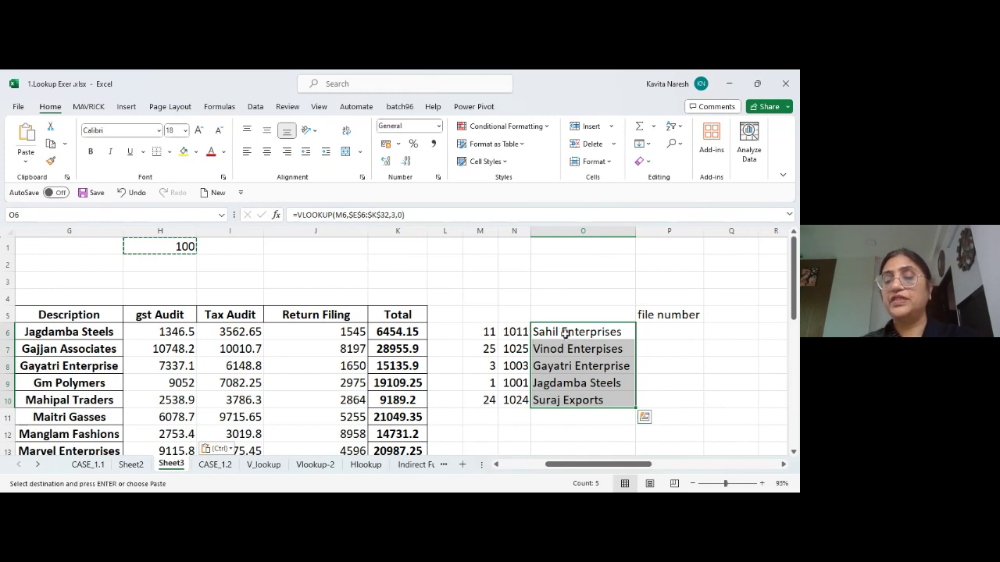
{"action": "key", "text": "Right"}
{"action": "key", "text": "Right"}
{"action": "key", "text": "Right"}
{"action": "key", "text": "Right"}
{"action": "key", "text": "Right"}
{"action": "key", "text": "Left"}
{"action": "key", "text": "Left"}
{"action": "key", "text": "Left"}
{"action": "key", "text": "Left"}
{"action": "key", "text": "Left"}
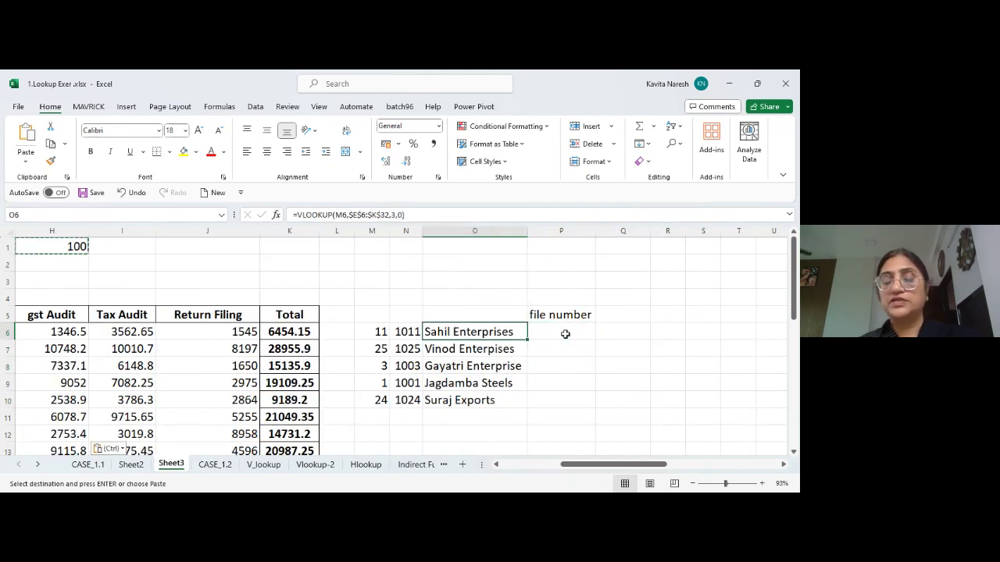
{"action": "key", "text": "Right"}
{"action": "key", "text": "Right"}
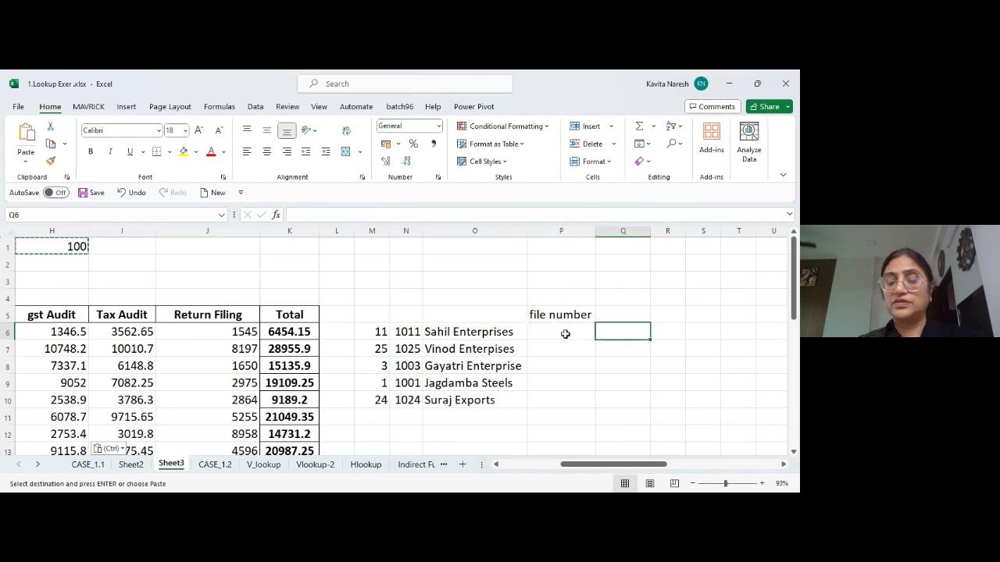
{"action": "type", "text": "="}
{"action": "key", "text": "Escape"}
{"action": "key", "text": "Left"}
{"action": "key", "text": "Left"}
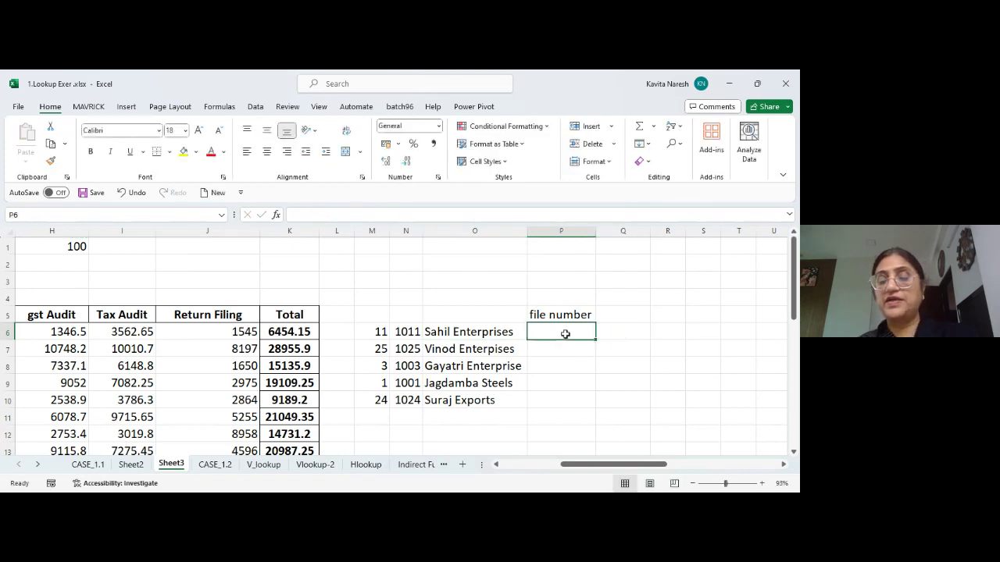
Link Q6 to the first company name with =O6 and enter 100 in Q7 below it
{"action": "key", "text": "Right"}
{"action": "key", "text": "Right"}
{"action": "type", "text": "="}
{"action": "key", "text": "Left"}
{"action": "key", "text": "Left"}
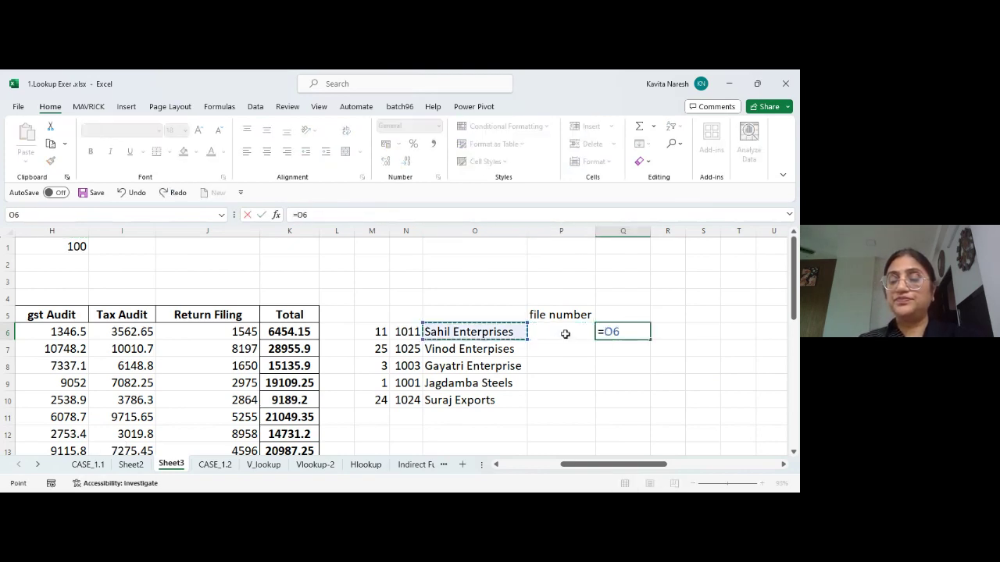
{"action": "key", "text": "Return"}
{"action": "type", "text": "100"}
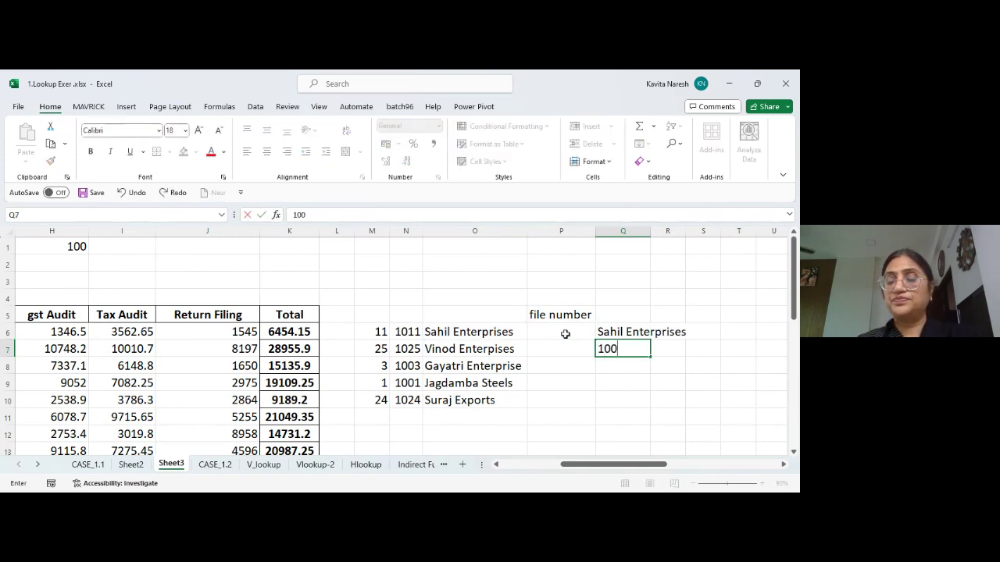
{"action": "key", "text": "Return"}
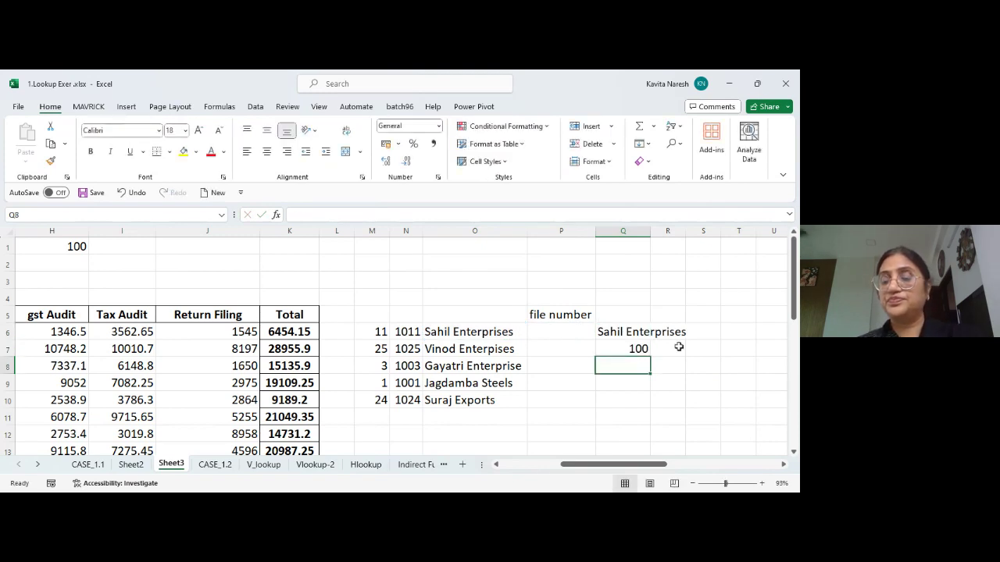
Replace the formula in Q6 with its pasted value
{"action": "left_click", "coordinate": [640, 333]}
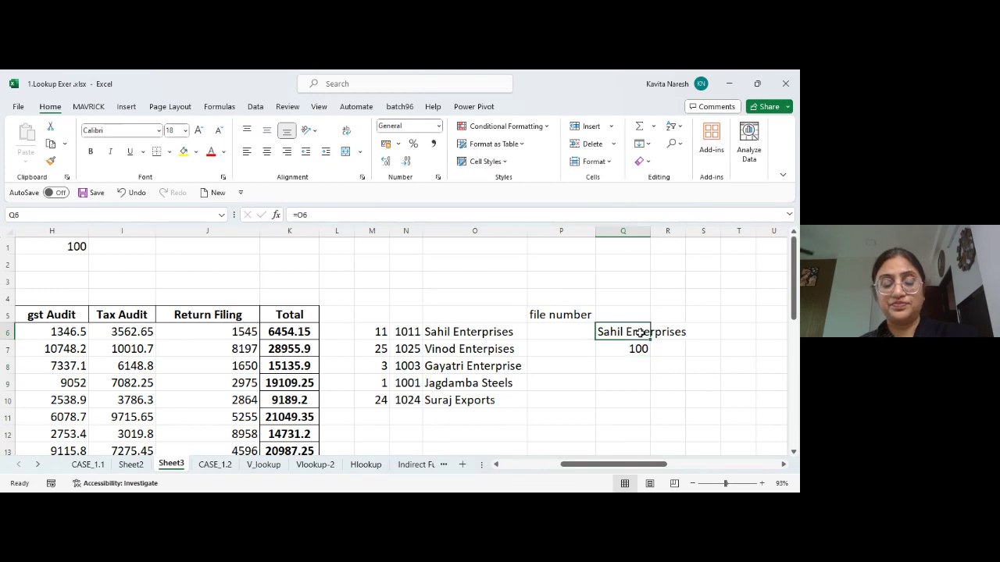
{"action": "key", "text": "ctrl+c"}
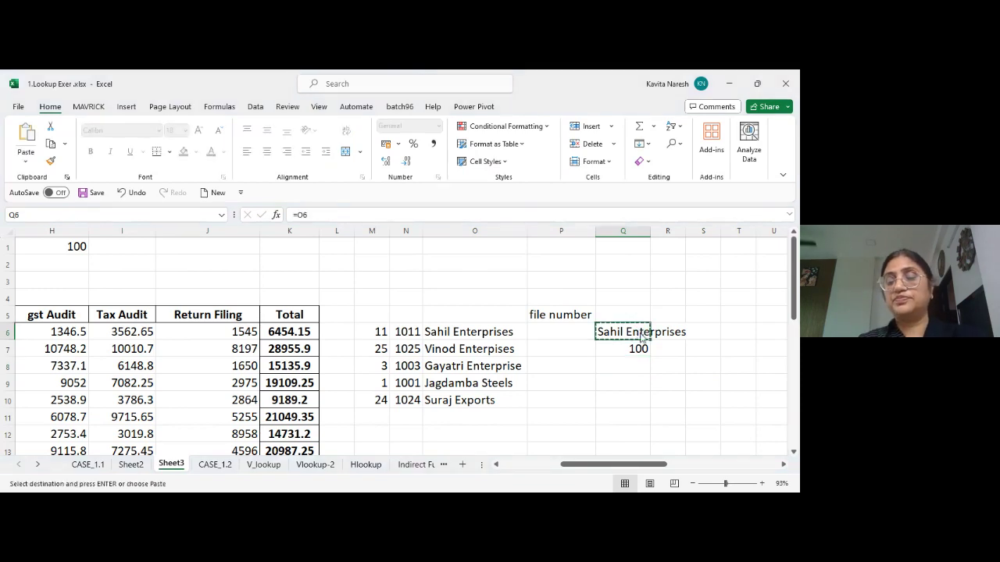
{"action": "key", "text": "ctrl+shift+v"}
Fill the company name and number pattern from Q6:Q7 down to Q12 and autofit column Q
{"action": "left_click_drag", "start_coordinate": [640, 333], "coordinate": [653, 439]}
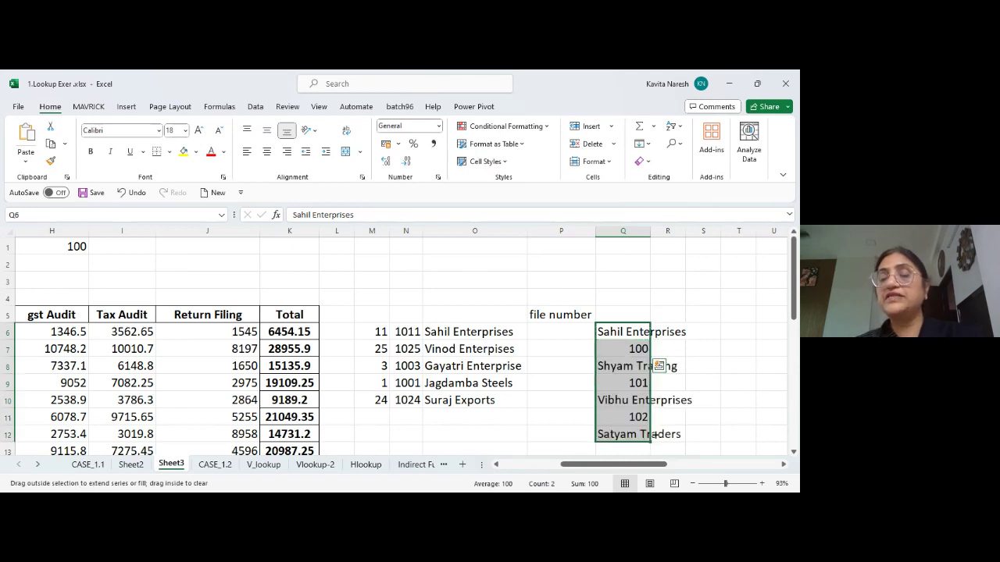
{"action": "double_click", "coordinate": [651, 234]}
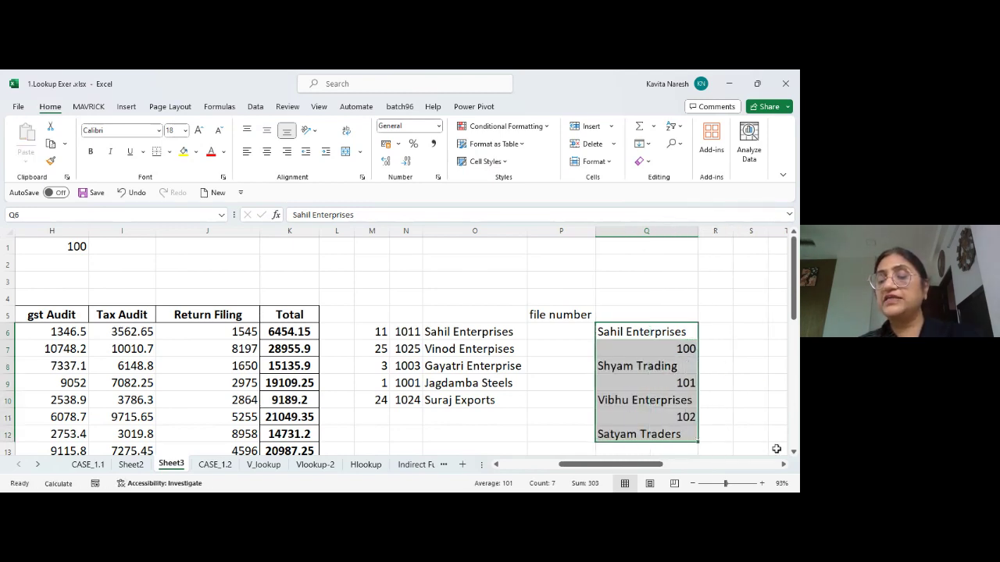
{"action": "scroll", "coordinate": [773, 447], "scroll_direction": "right", "scroll_amount": 2}
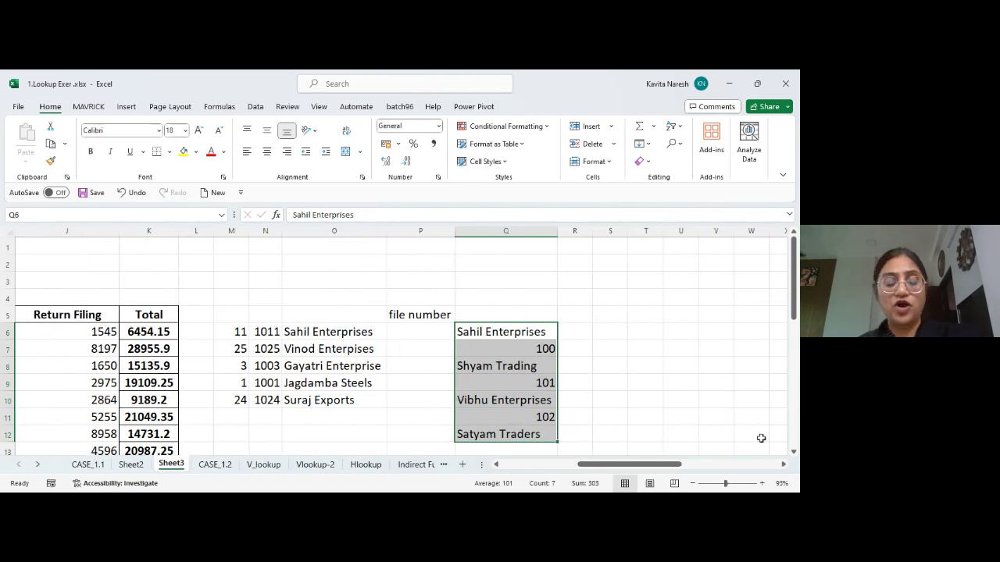
{"action": "key", "text": "ctrl+c"}
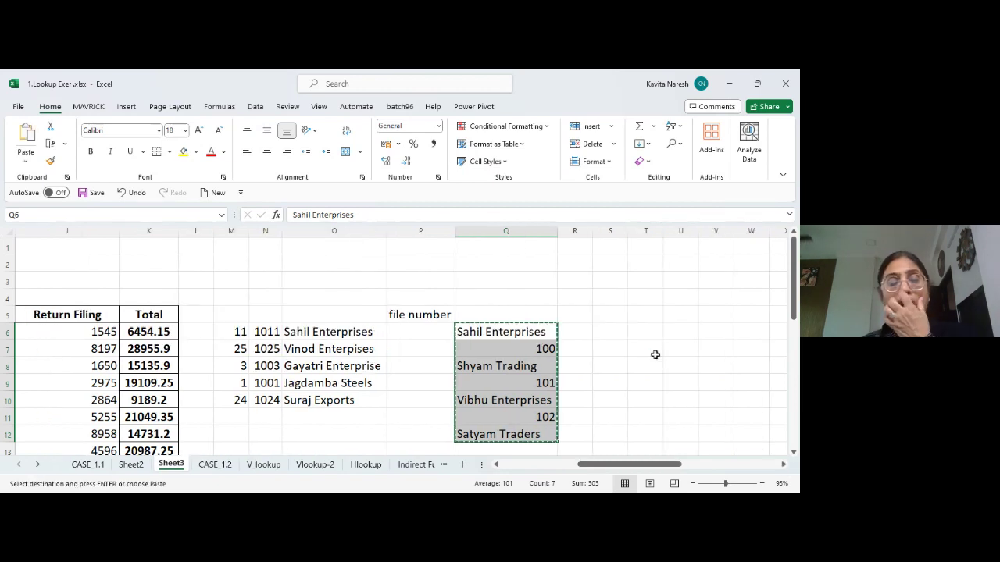
{"action": "left_click", "coordinate": [28, 164]}
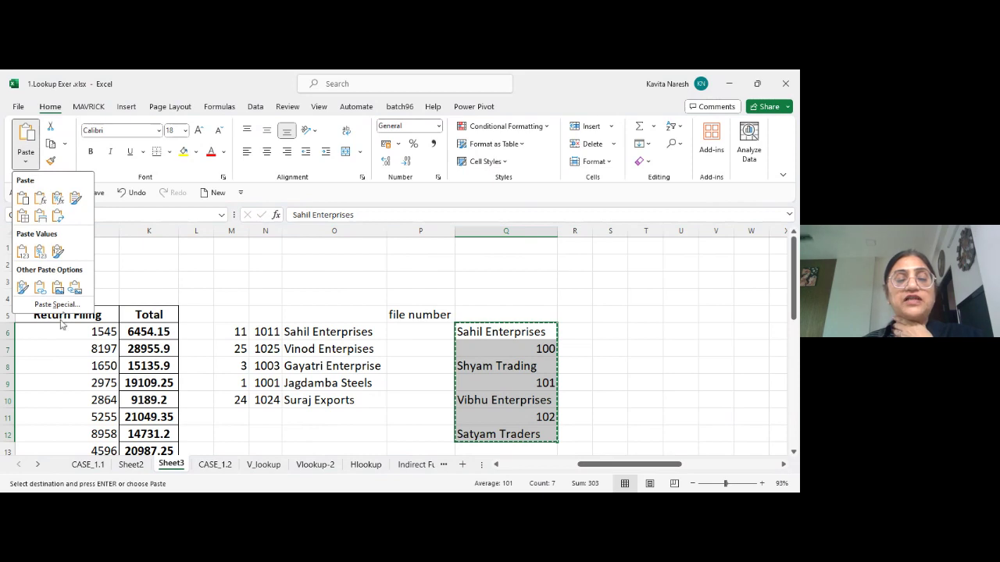
{"action": "left_click", "coordinate": [72, 308]}
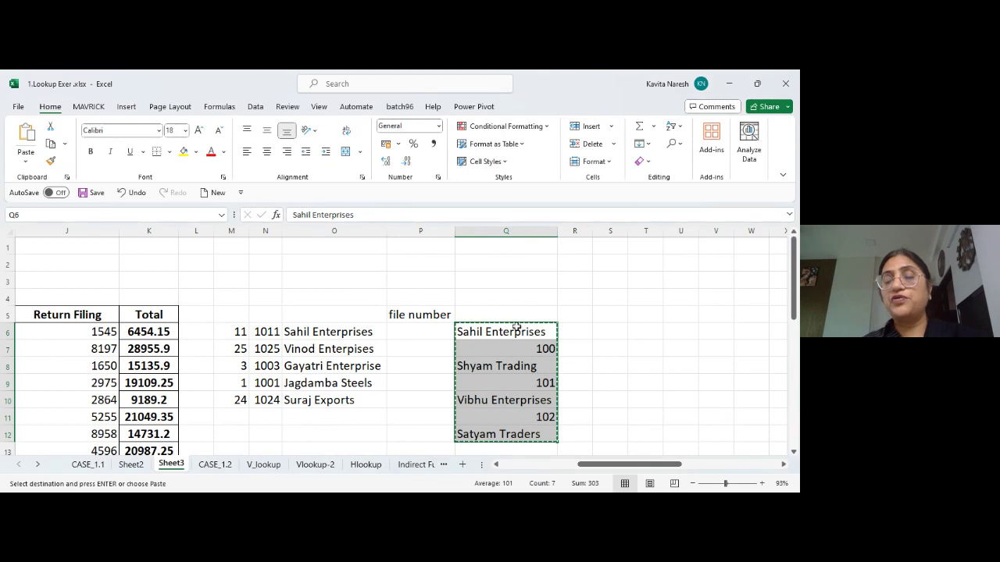
{"action": "left_click_drag", "start_coordinate": [513, 331], "coordinate": [506, 434]}
{"action": "key", "text": "Escape"}
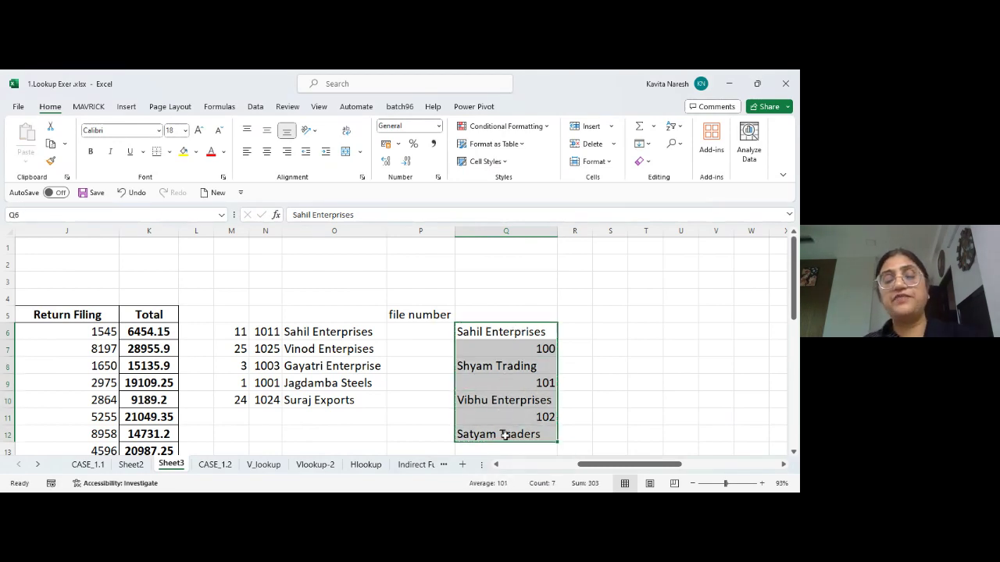
Copy the whole file table in Sheet3, F5:K32, from the File Number header through the Total column
{"action": "left_click", "coordinate": [205, 316]}
{"action": "key", "text": "Left"}
{"action": "key", "text": "Left"}
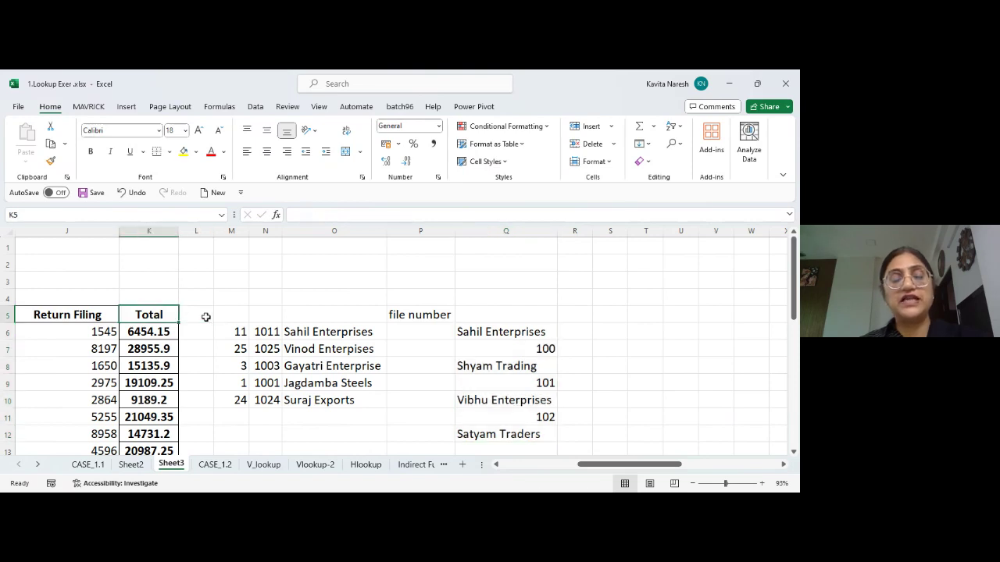
{"action": "key", "text": "Left"}
{"action": "key", "text": "Left"}
{"action": "key", "text": "Left"}
{"action": "key", "text": "Left"}
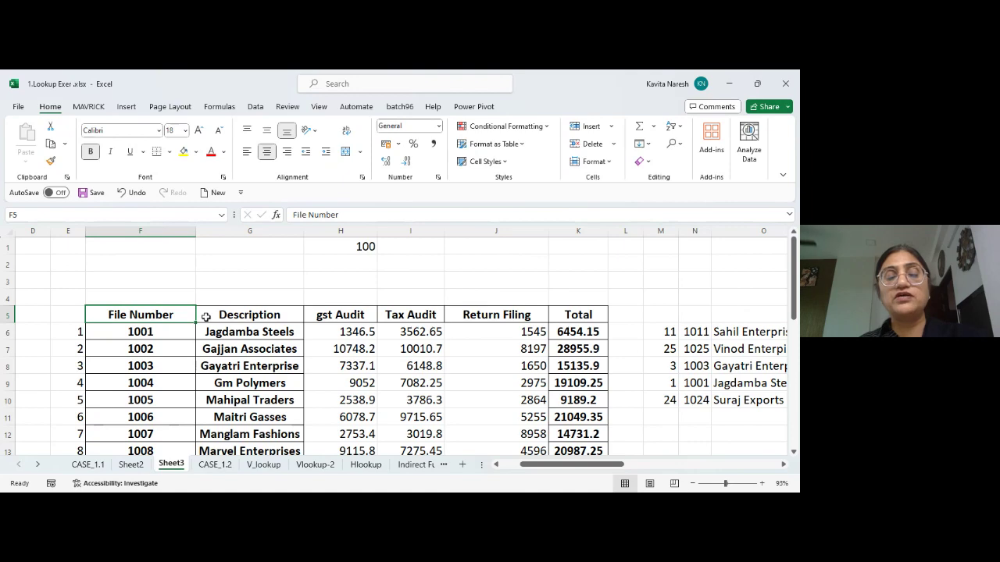
{"action": "key", "text": "ctrl+shift+Down"}
{"action": "key", "text": "ctrl+shift+Right"}
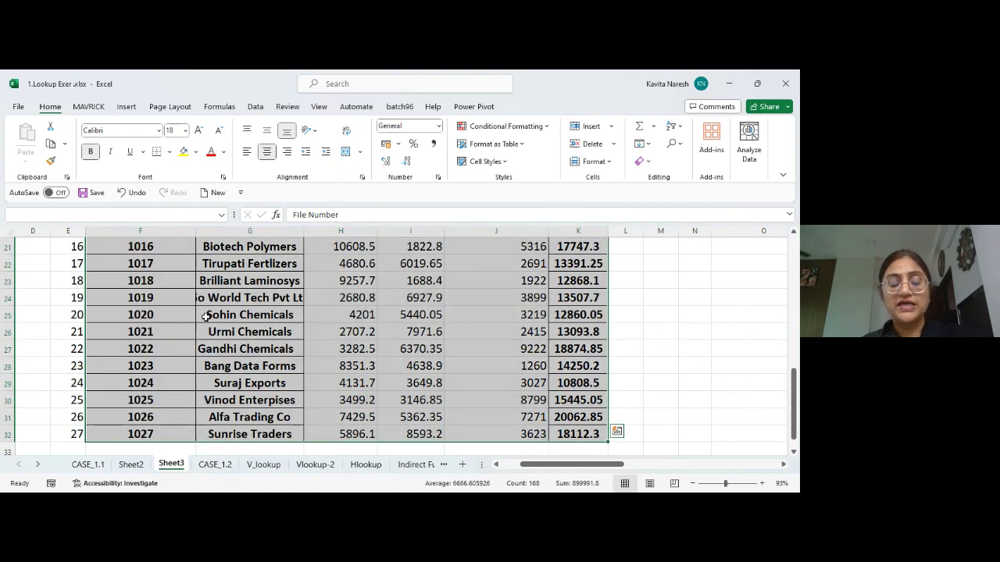
{"action": "key", "text": "ctrl+c"}
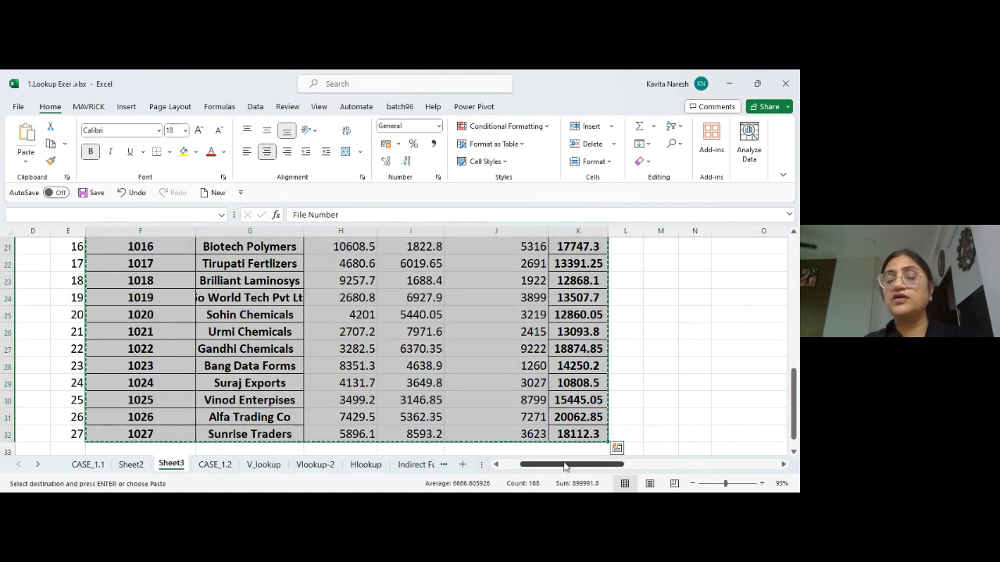
Add a new worksheet and paste the copied table transposed, starting at cell H6
{"action": "left_click_drag", "start_coordinate": [565, 467], "coordinate": [615, 466]}
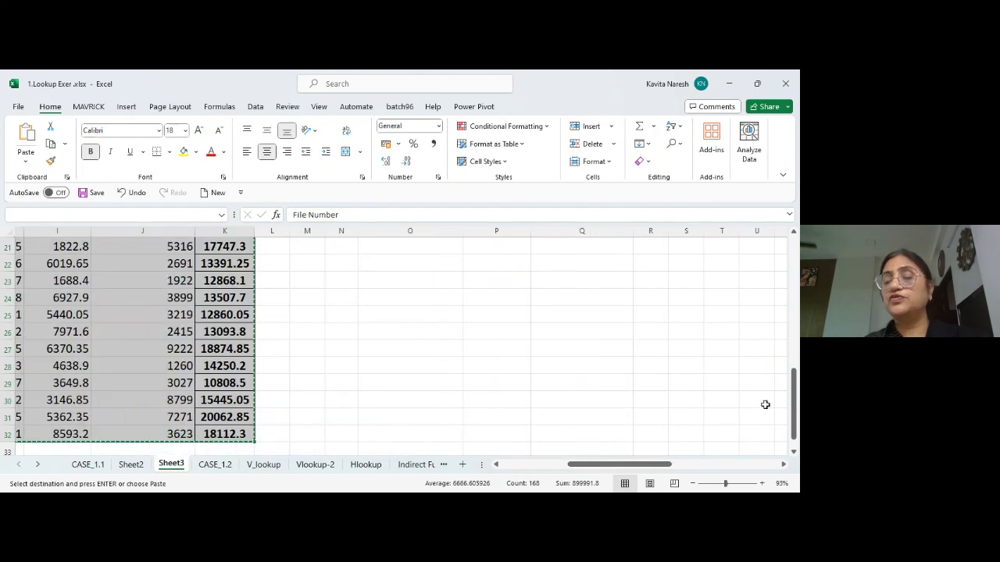
{"action": "left_click", "coordinate": [463, 465]}
{"action": "left_click", "coordinate": [309, 303]}
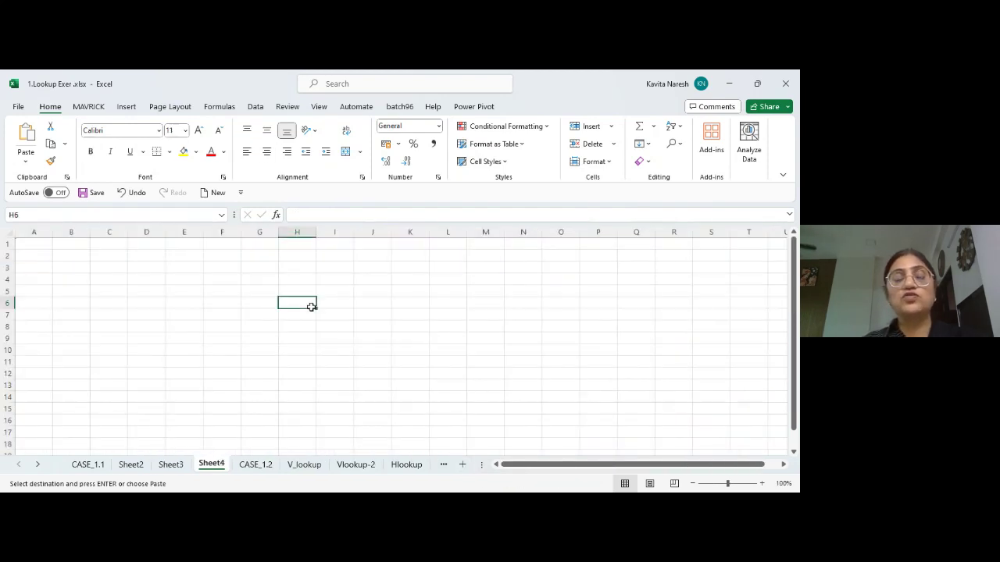
{"action": "left_click", "coordinate": [26, 159]}
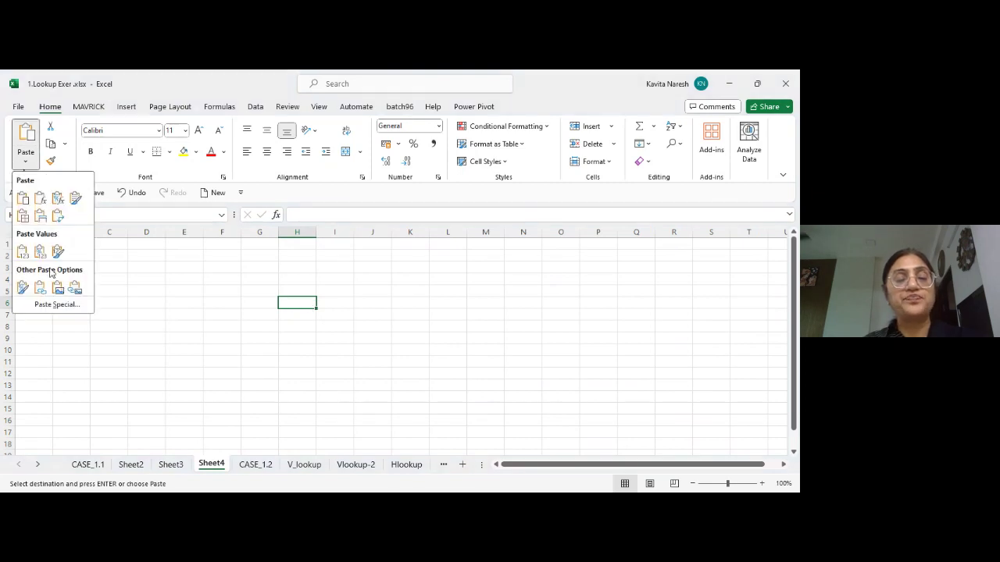
{"action": "left_click", "coordinate": [57, 305]}
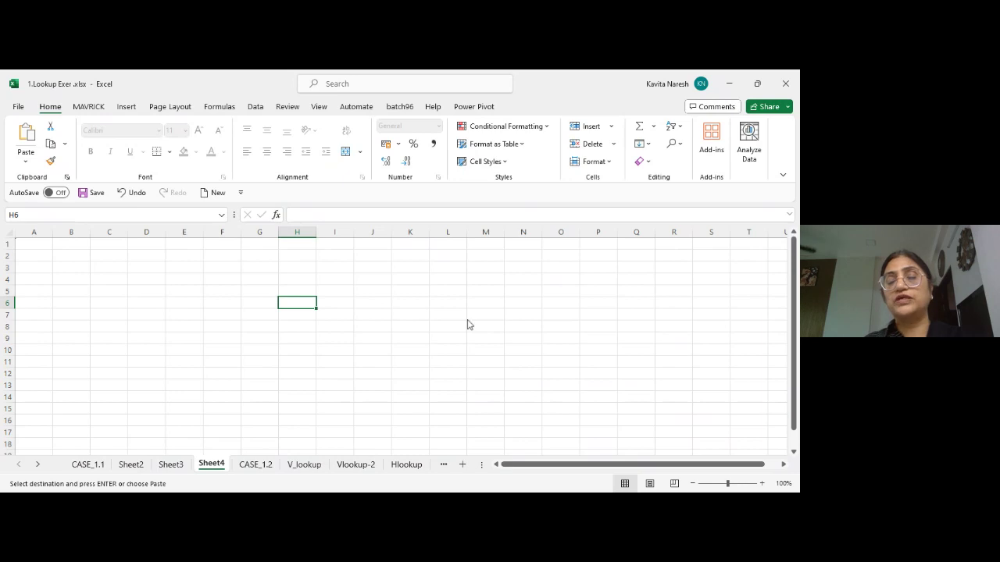
{"action": "key", "text": "Return"}
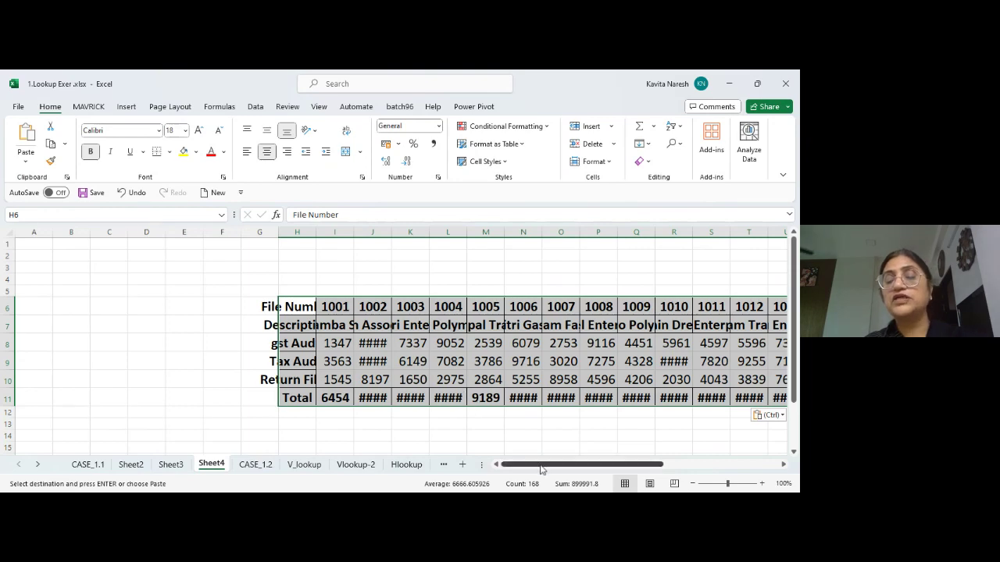
Autofit the row heights and column widths of the transposed table in Sheet4
{"action": "left_click_drag", "start_coordinate": [541, 469], "coordinate": [608, 466]}
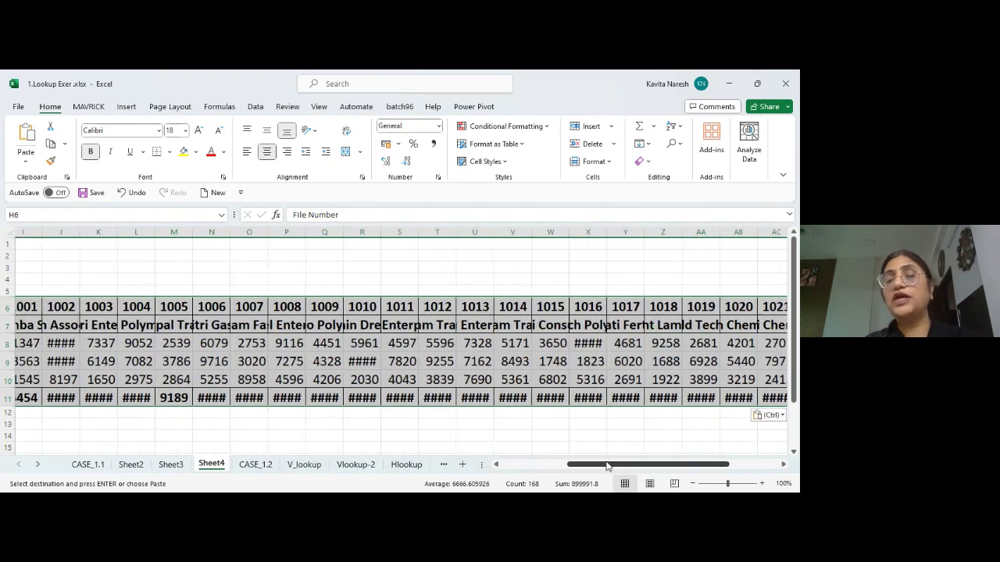
{"action": "left_click", "coordinate": [604, 163]}
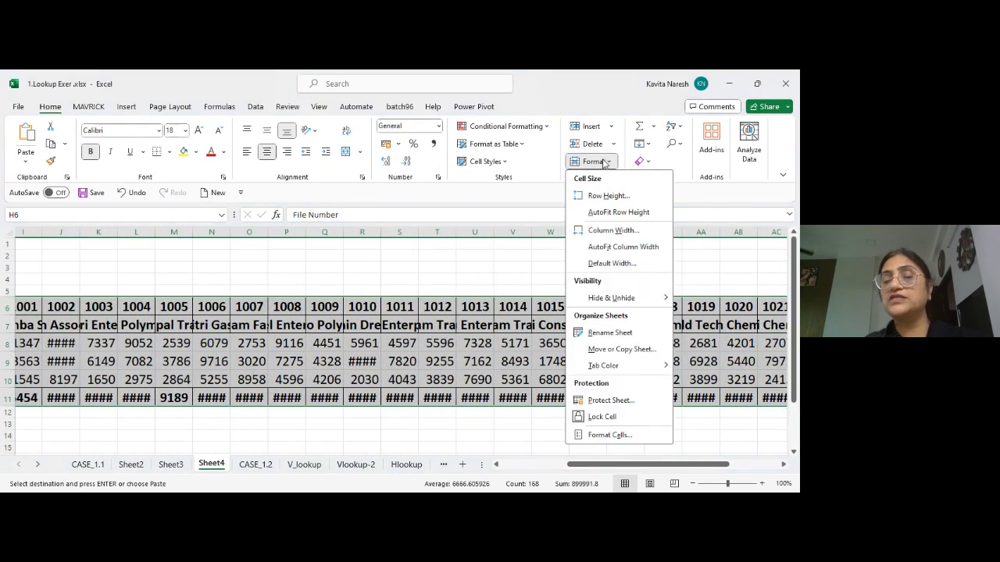
{"action": "left_click", "coordinate": [622, 216]}
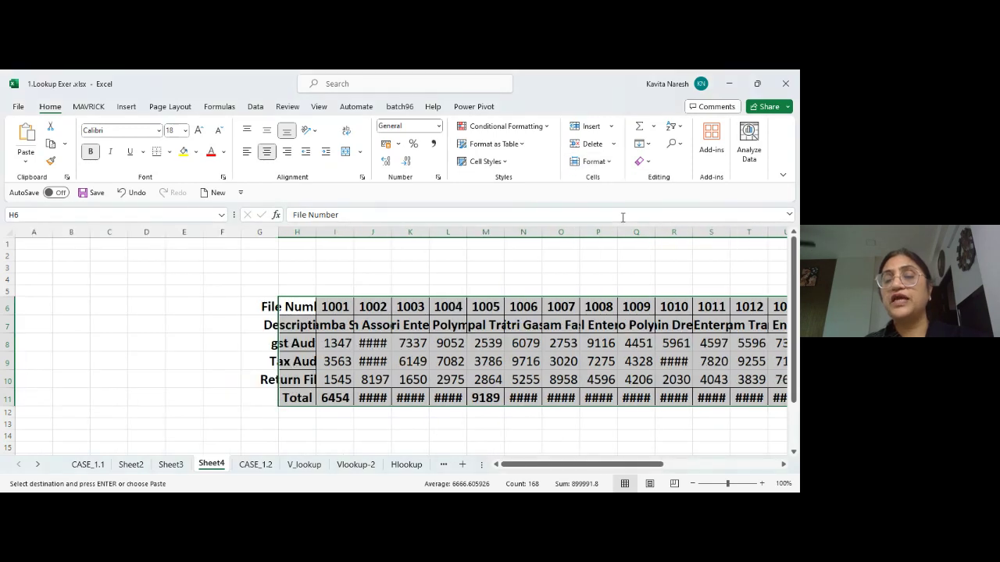
{"action": "left_click", "coordinate": [613, 164]}
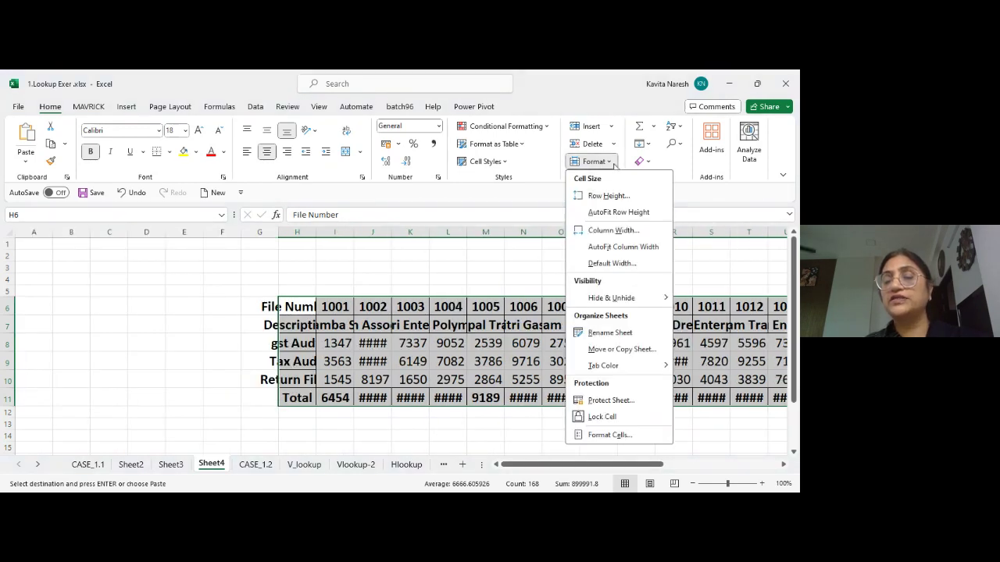
{"action": "left_click", "coordinate": [621, 248]}
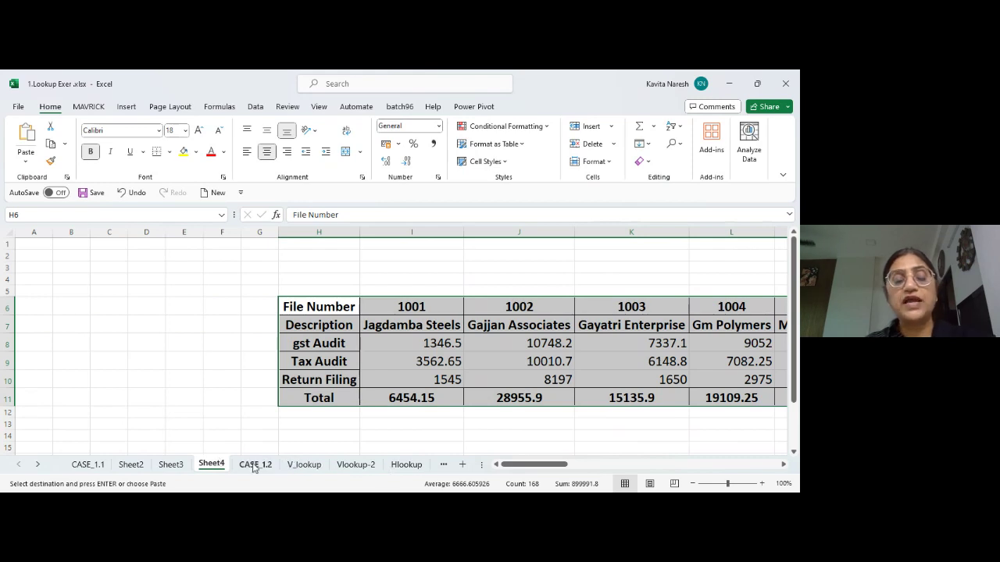
Switch to the CASE_1.1 sheet and review the Paste Special options there without pasting
{"action": "left_click", "coordinate": [88, 464]}
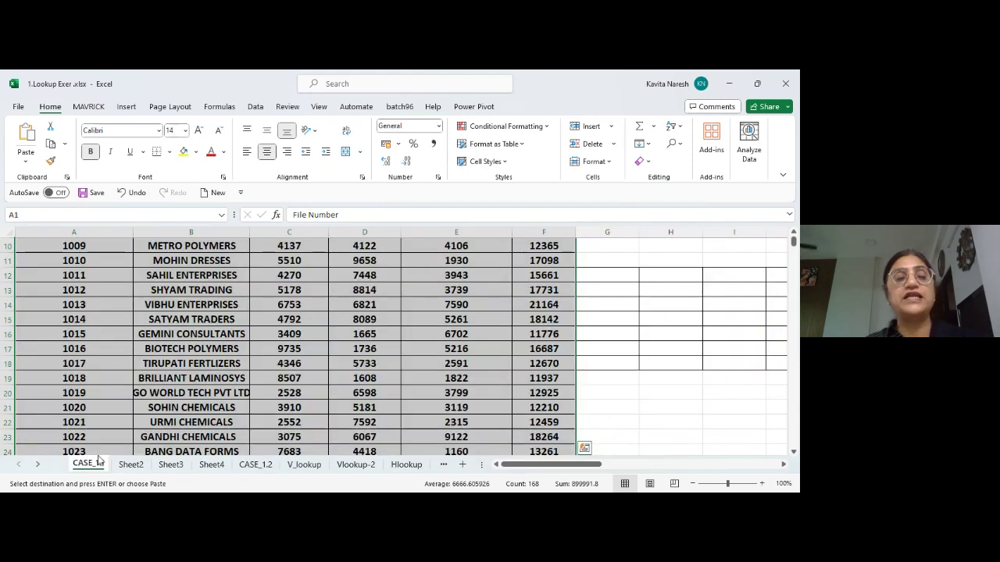
{"action": "left_click", "coordinate": [26, 164]}
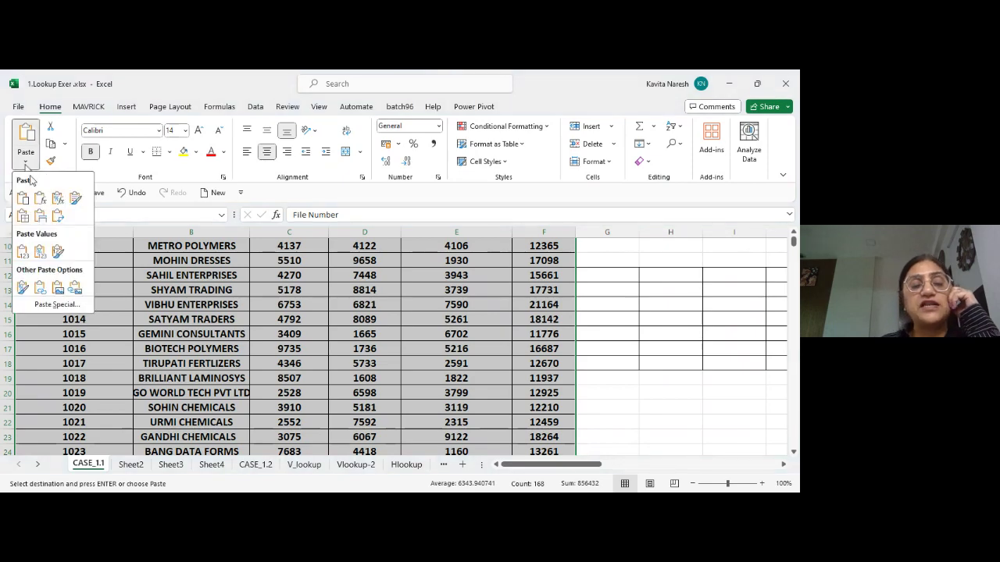
{"action": "left_click", "coordinate": [69, 304]}
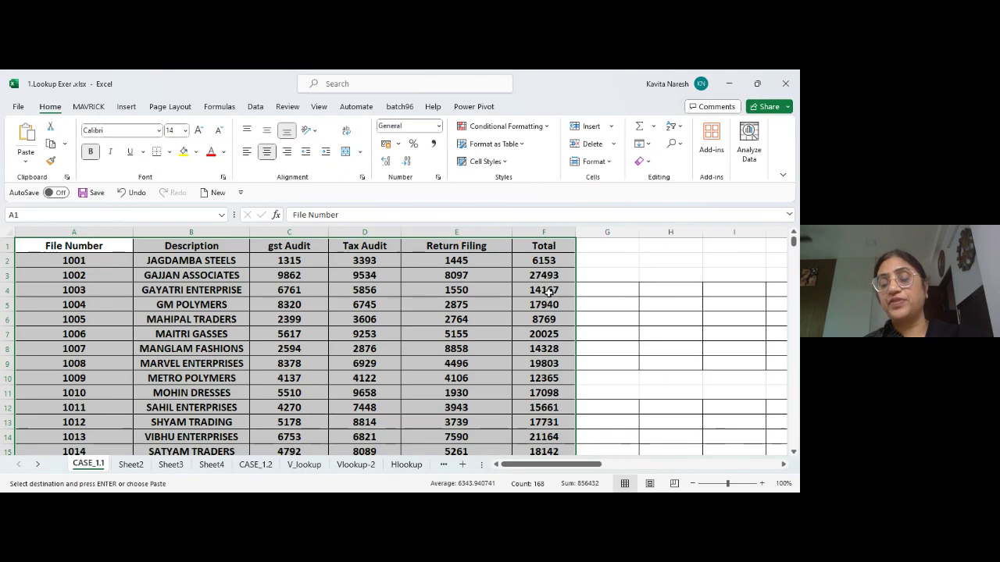
{"action": "left_click", "coordinate": [554, 289]}
{"action": "key", "text": "Left"}
{"action": "key", "text": "Home"}
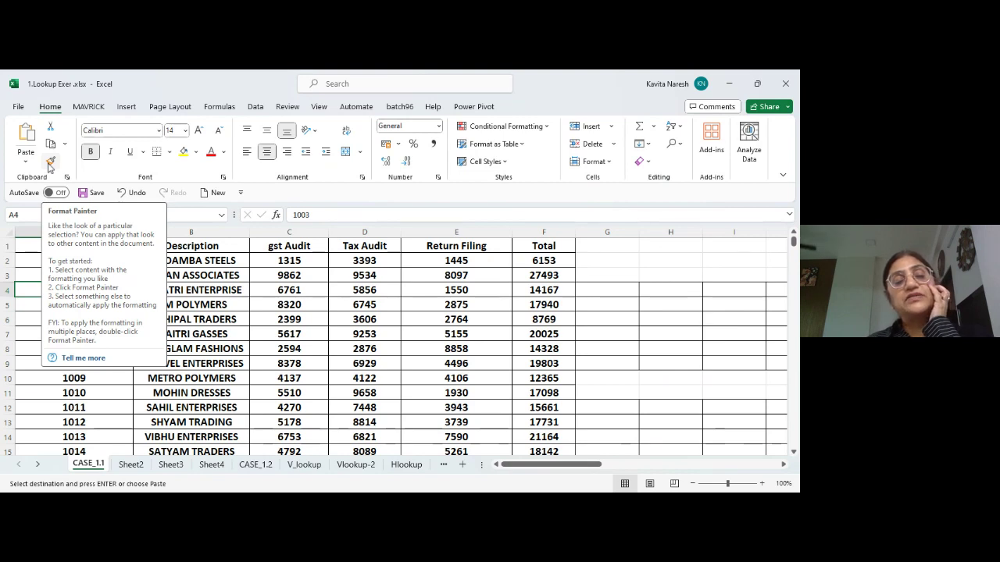
{"action": "left_click", "coordinate": [232, 303]}
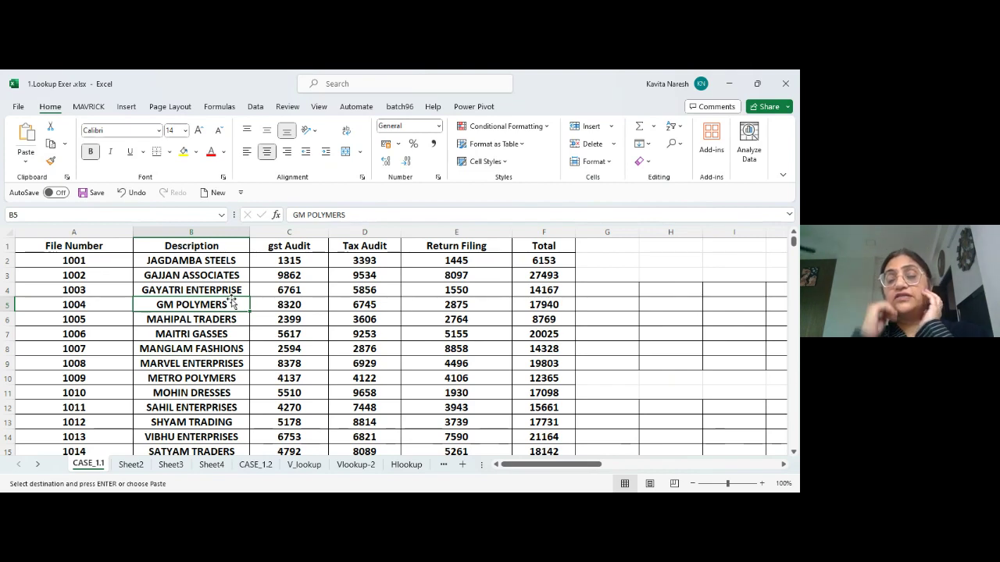
Set the font size of the File Number label in S4 on CASE_1.1 to 18
{"action": "left_click", "coordinate": [670, 263]}
{"action": "key", "text": "Right"}
{"action": "key", "text": "Right"}
{"action": "key", "text": "Right"}
{"action": "key", "text": "Right"}
{"action": "key", "text": "Right"}
{"action": "key", "text": "Right"}
{"action": "key", "text": "Right"}
{"action": "key", "text": "Right"}
{"action": "key", "text": "Right"}
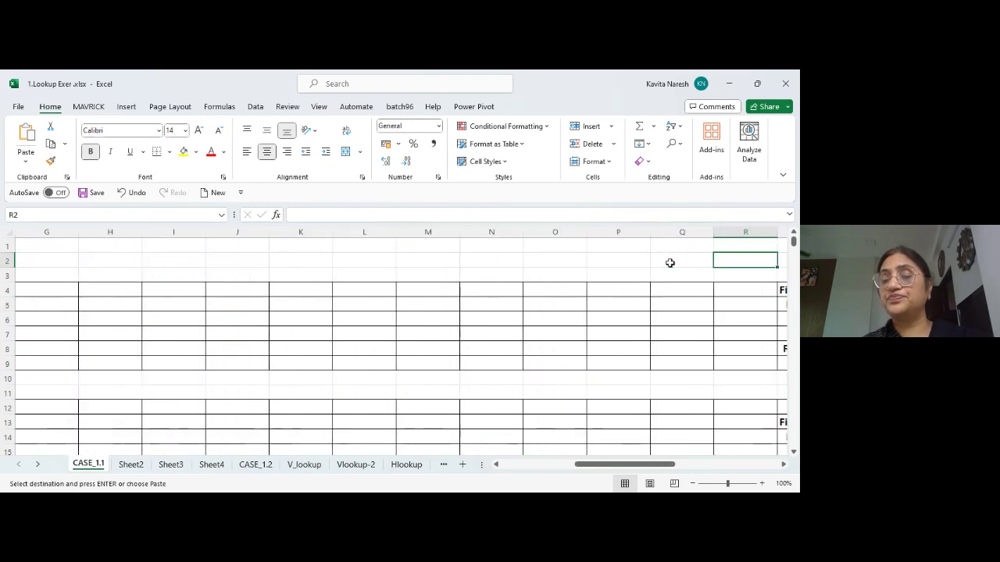
{"action": "key", "text": "Right"}
{"action": "scroll", "coordinate": [670, 264], "scroll_direction": "right", "scroll_amount": 3}
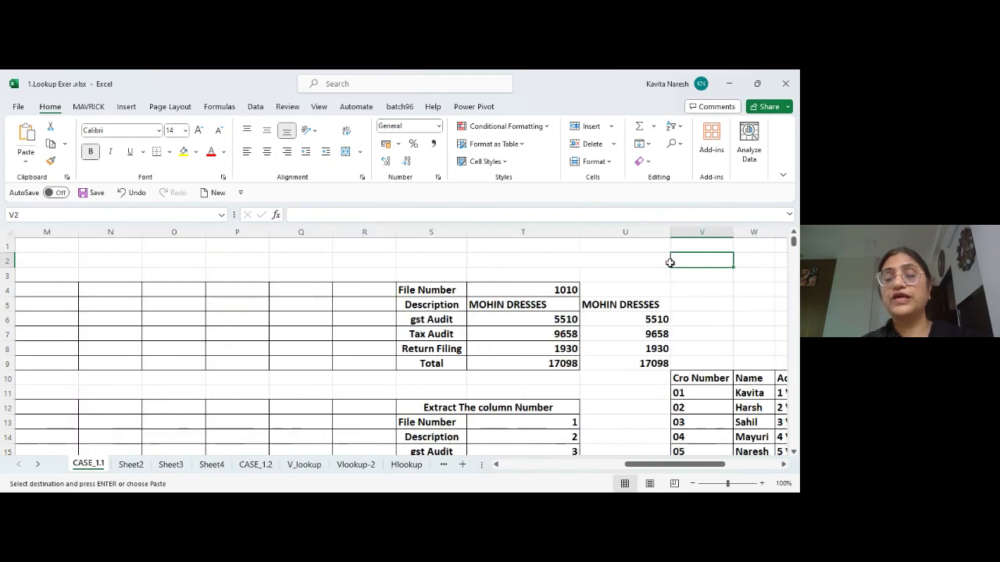
{"action": "key", "text": "Down"}
{"action": "key", "text": "Down"}
{"action": "key", "text": "Right"}
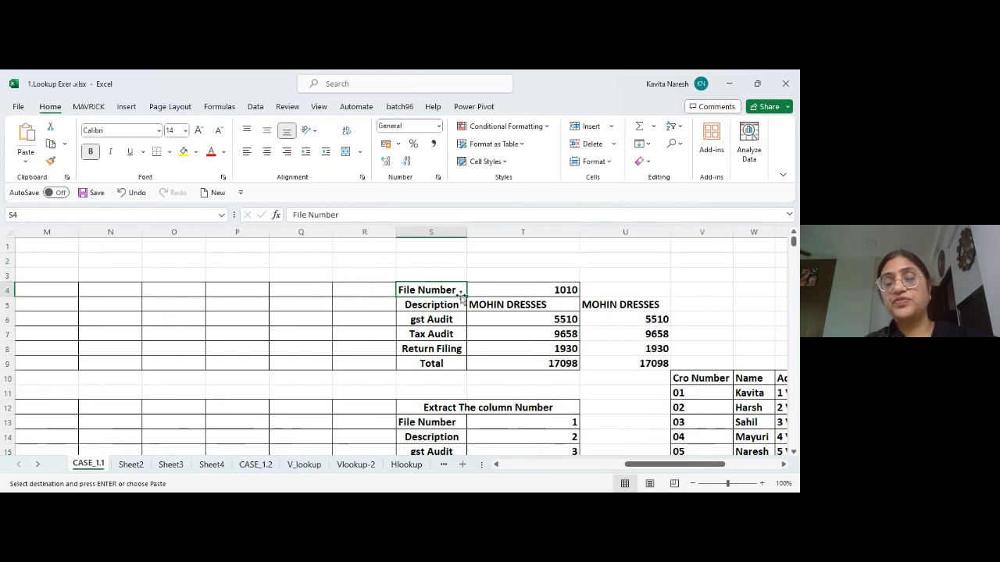
{"action": "left_click", "coordinate": [177, 133]}
{"action": "type", "text": "1"}
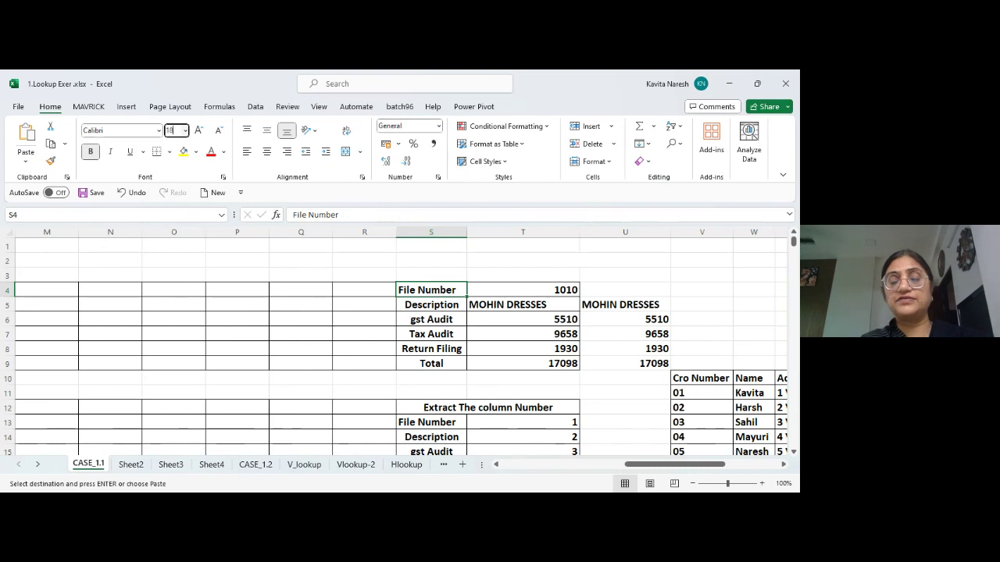
{"action": "type", "text": "8"}
{"action": "key", "text": "Return"}
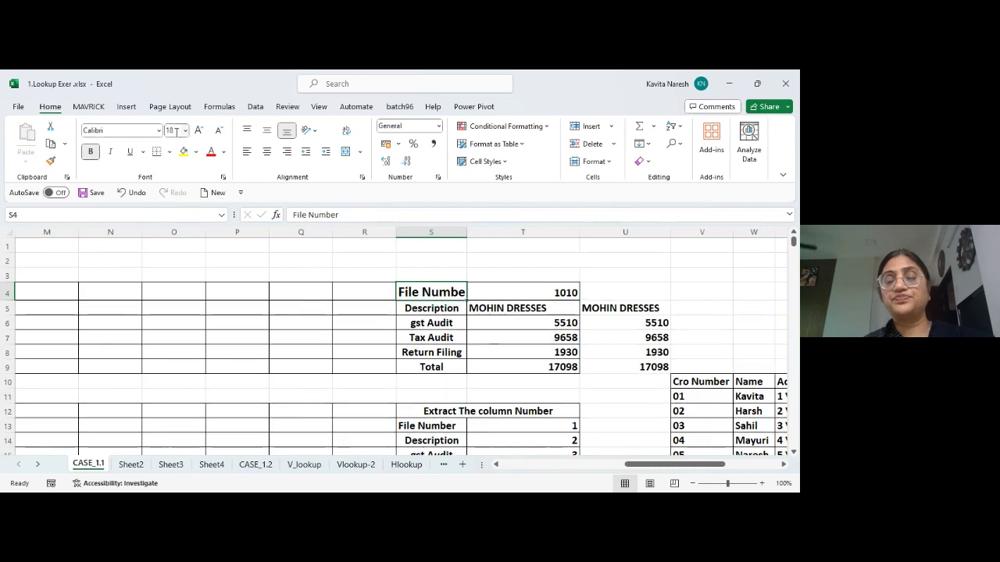
Colour the File Number label in S4 red and underline it
{"action": "right_click", "coordinate": [210, 156]}
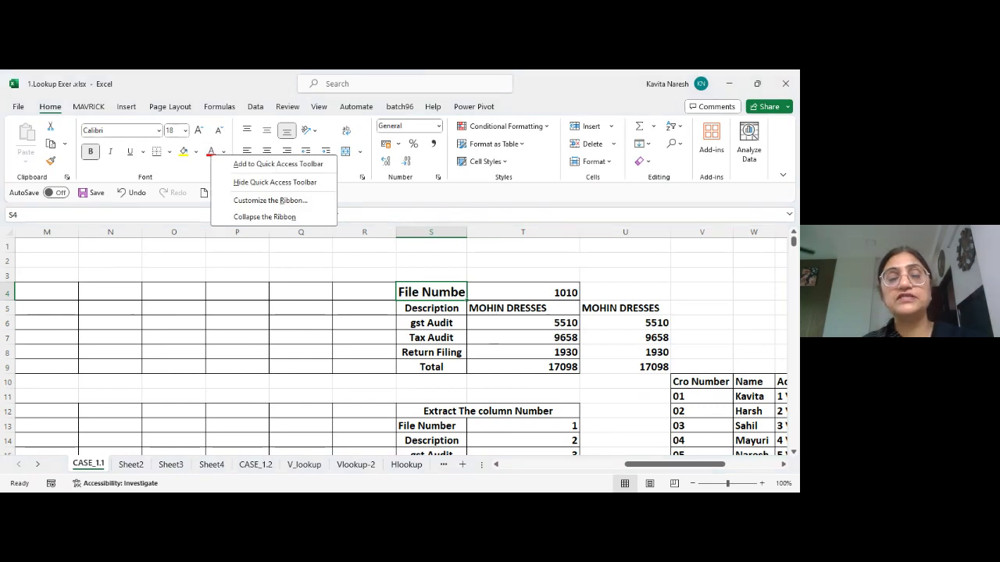
{"action": "left_click", "coordinate": [210, 152]}
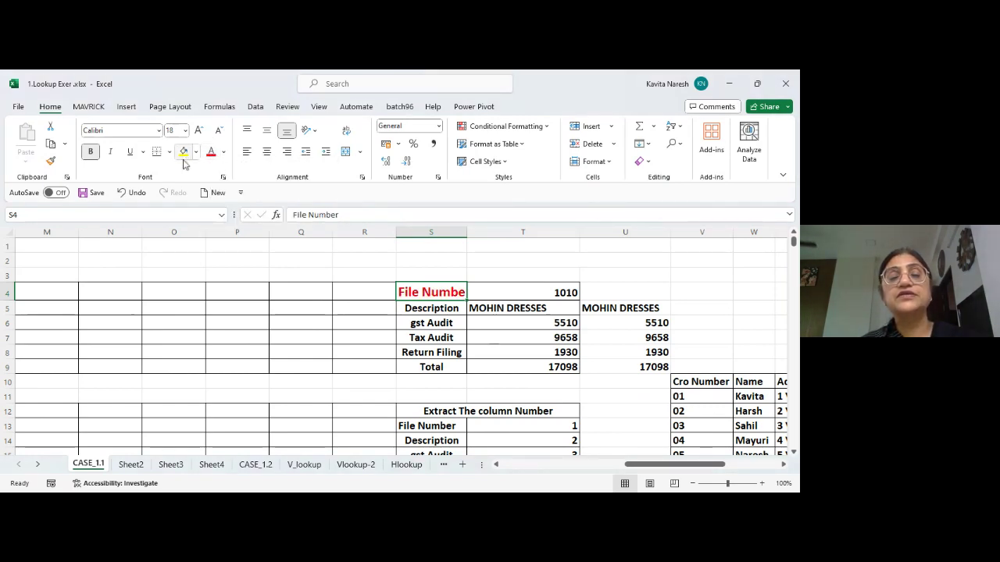
{"action": "left_click", "coordinate": [131, 152]}
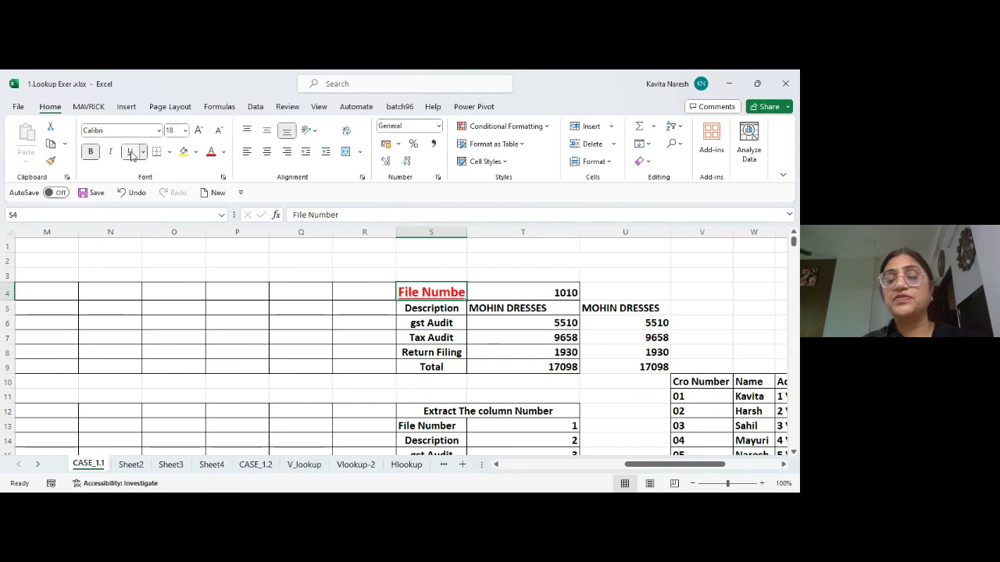
Copy the formatting of the File Number label in S4 onto T4:U9 with Format Painter
{"action": "left_click", "coordinate": [444, 309]}
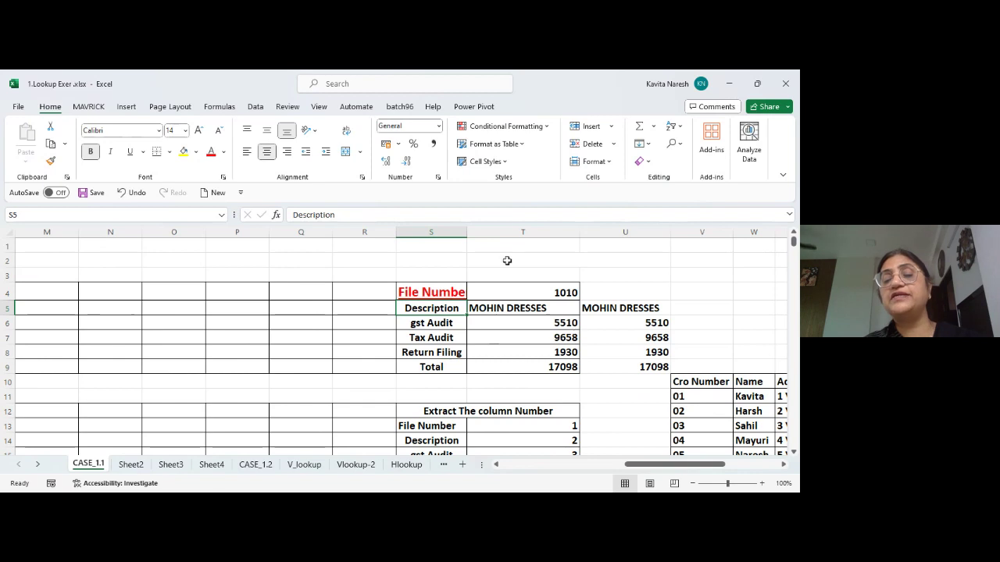
{"action": "left_click", "coordinate": [444, 292]}
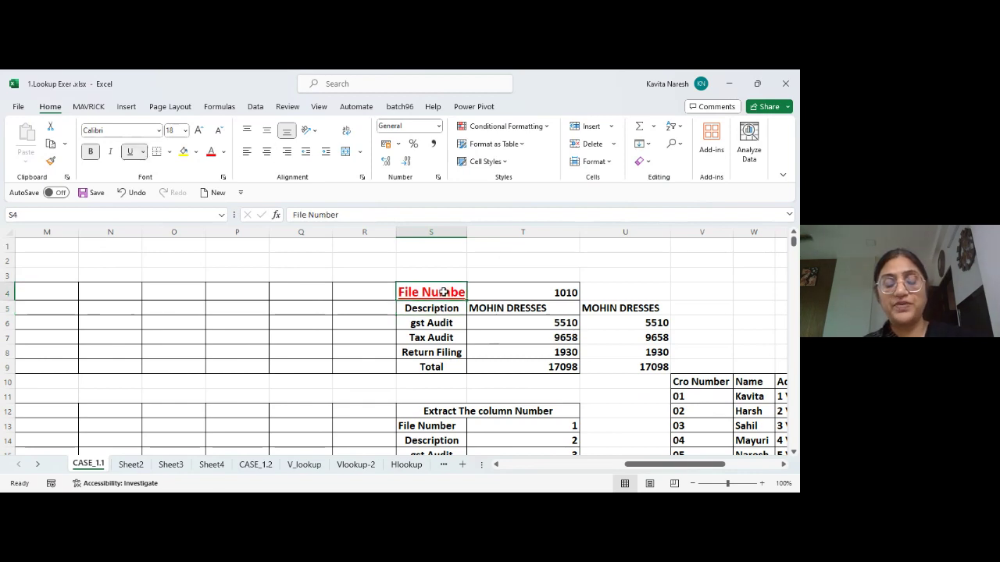
{"action": "key", "text": "ctrl+c"}
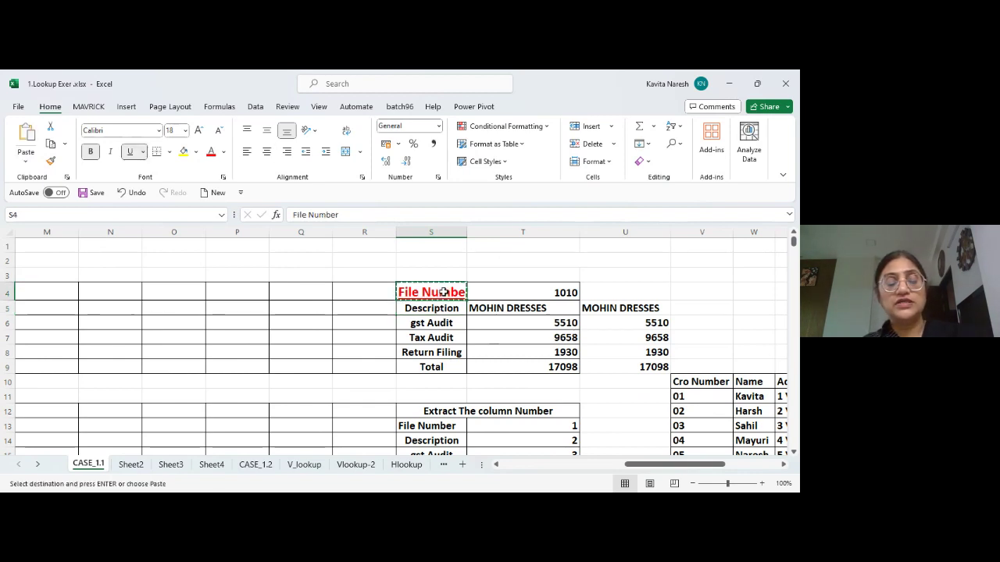
{"action": "key", "text": "Escape"}
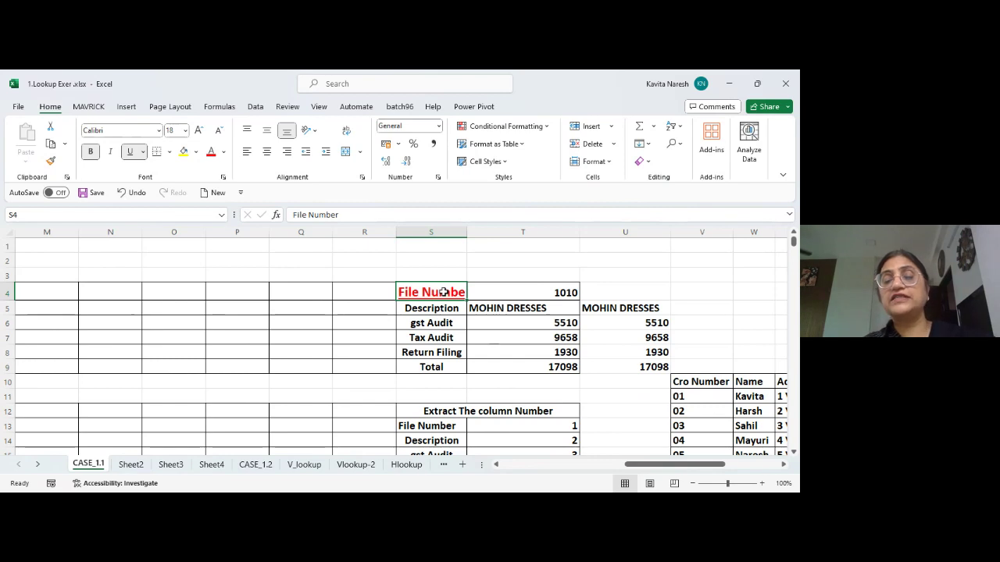
{"action": "left_click", "coordinate": [51, 161]}
{"action": "mouse_move", "coordinate": [495, 294]}
{"action": "left_mouse_down"}
{"action": "mouse_move", "coordinate": [553, 360]}
{"action": "mouse_move", "coordinate": [603, 375]}
{"action": "left_mouse_up"}
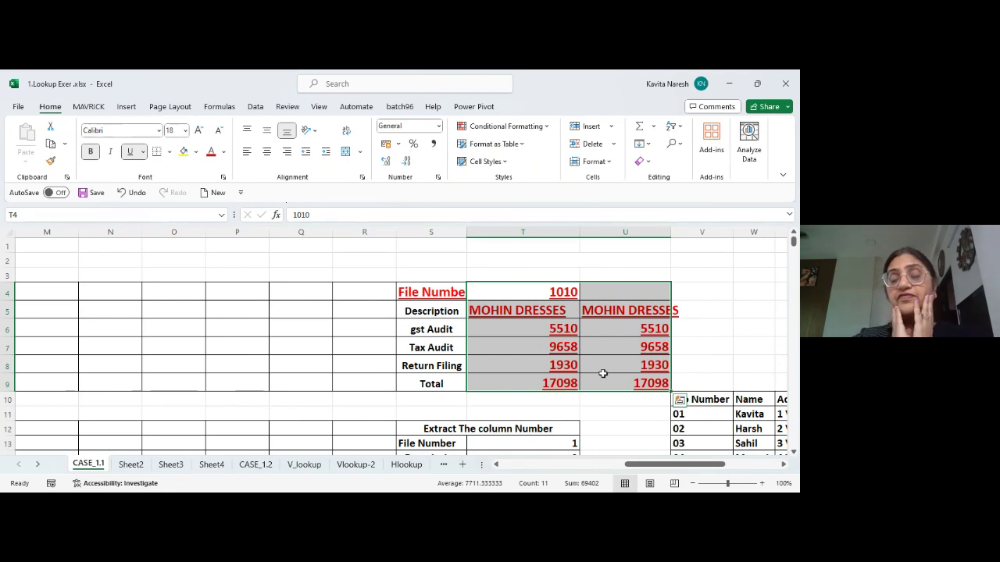
Copy the formatting of T4 onto the sales rep table A1:E12 in the CASE_1.2 sheet with Format Painter
{"action": "left_click", "coordinate": [561, 311]}
{"action": "left_click", "coordinate": [549, 293]}
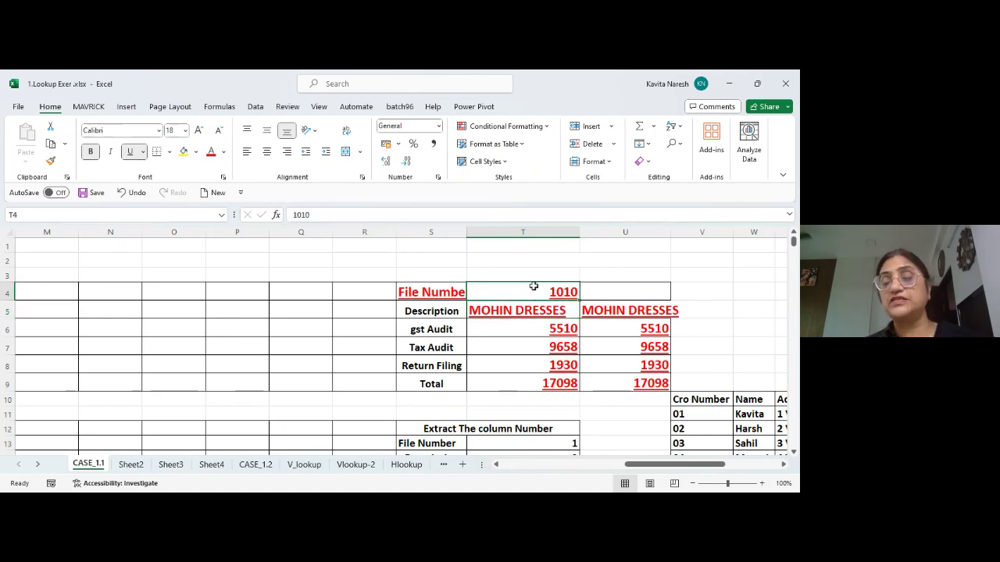
{"action": "left_click_drag", "start_coordinate": [535, 289], "coordinate": [532, 381]}
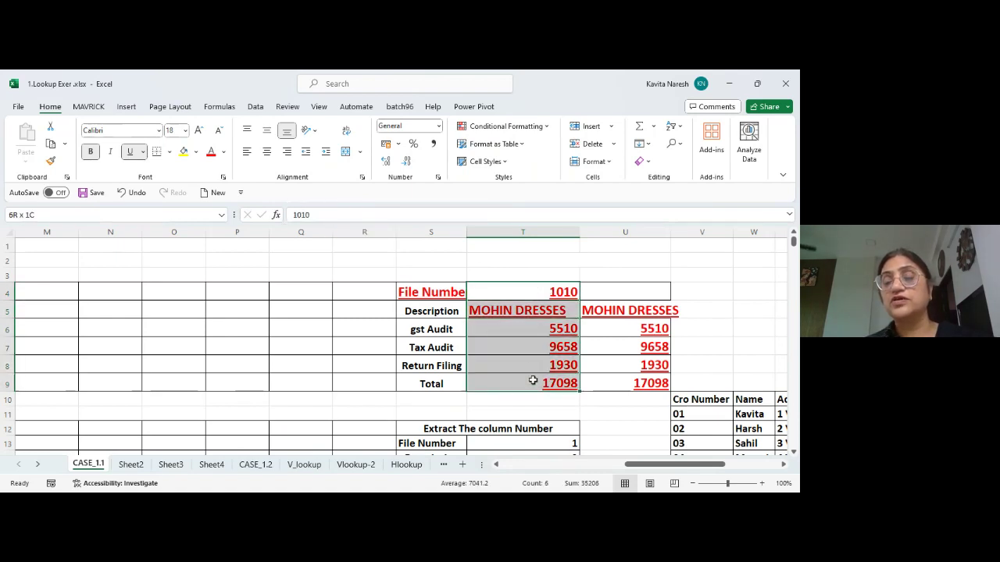
{"action": "left_click", "coordinate": [536, 291]}
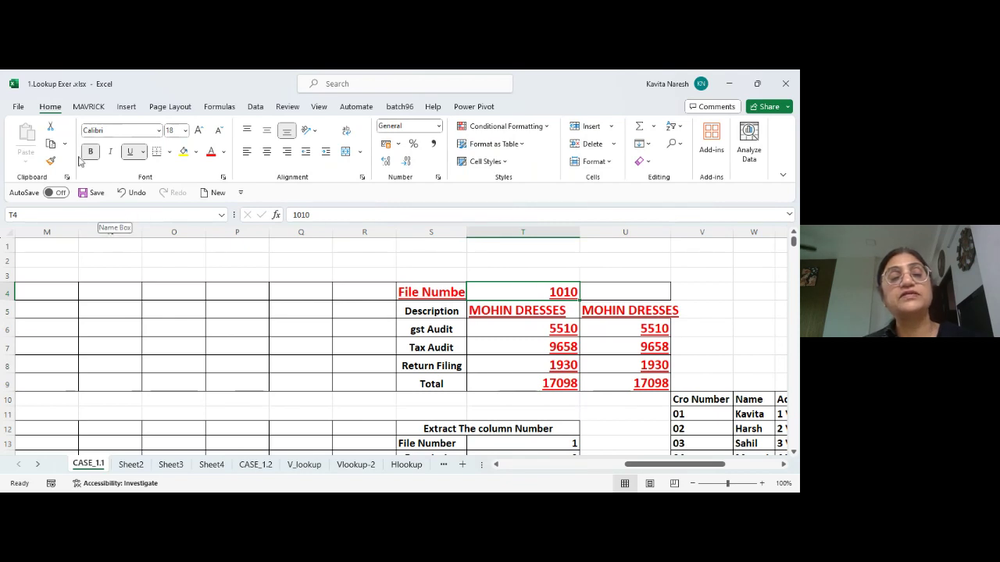
{"action": "left_click", "coordinate": [52, 161]}
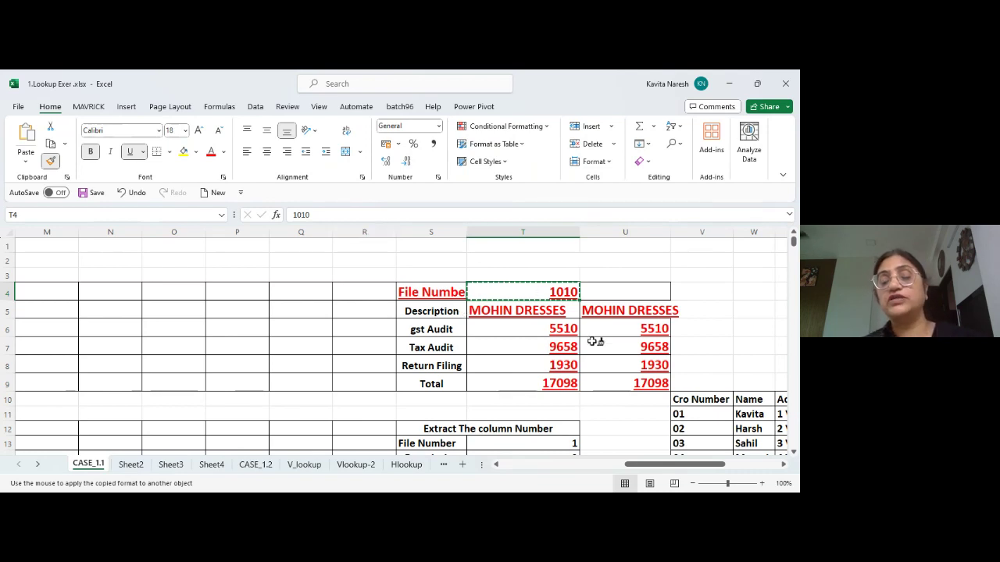
{"action": "left_click", "coordinate": [262, 465]}
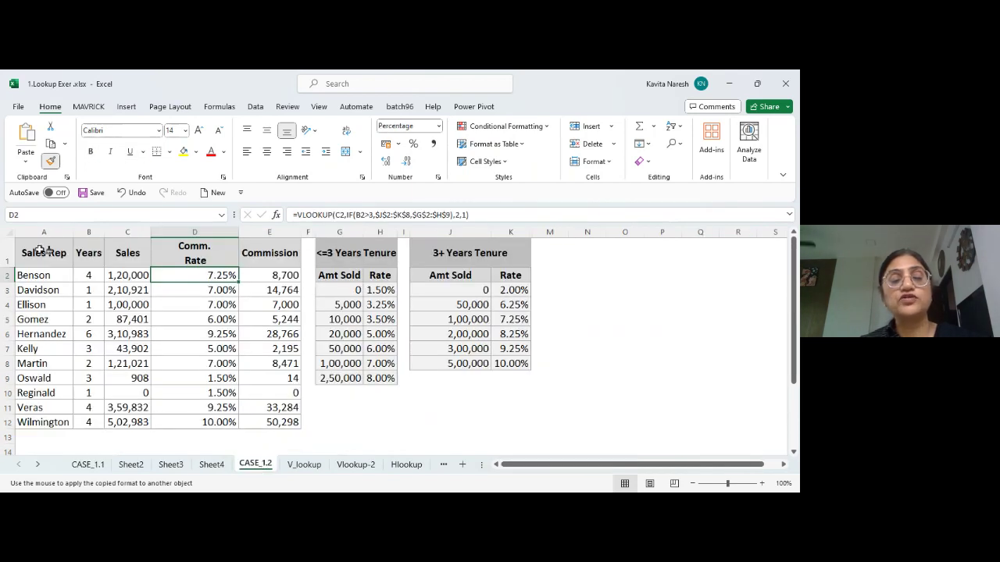
{"action": "left_click", "coordinate": [34, 250]}
{"action": "mouse_move", "coordinate": [34, 250]}
{"action": "left_mouse_down"}
{"action": "mouse_move", "coordinate": [263, 393]}
{"action": "mouse_move", "coordinate": [272, 422]}
{"action": "left_mouse_up"}
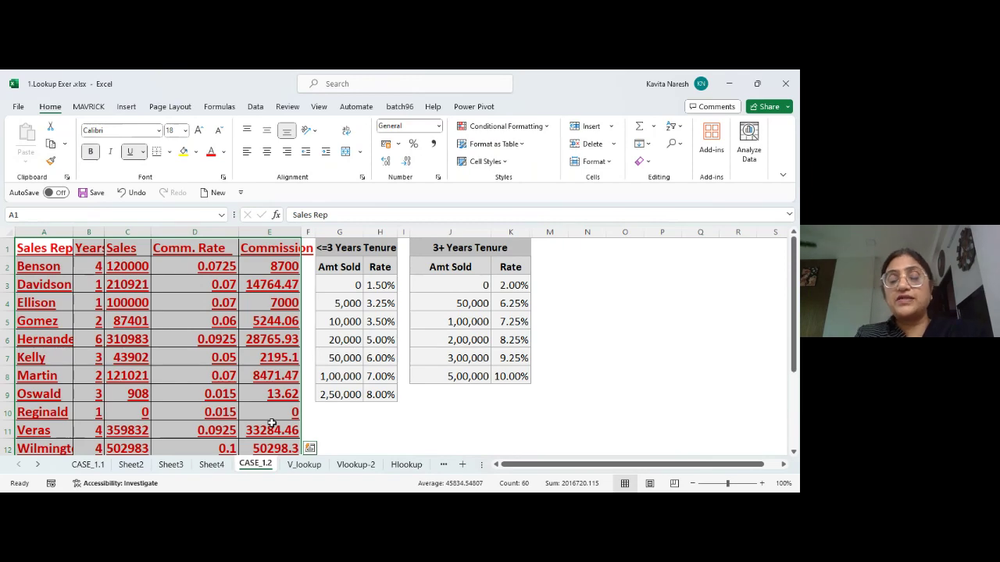
Look through the neighbouring sheets, ending in Sheet2 at the Description header in B1
{"action": "left_click", "coordinate": [306, 468]}
{"action": "left_click", "coordinate": [364, 469]}
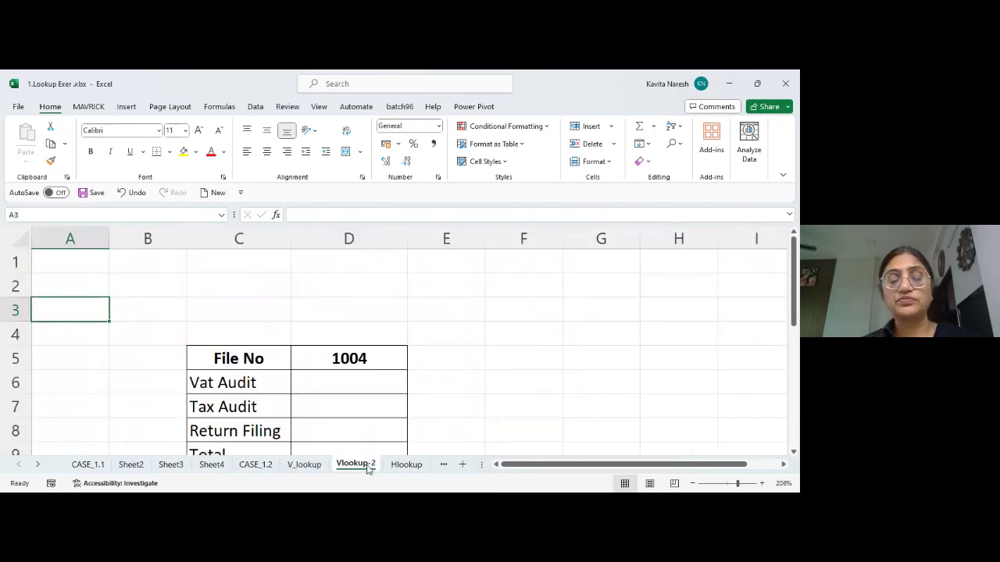
{"action": "left_click", "coordinate": [252, 467]}
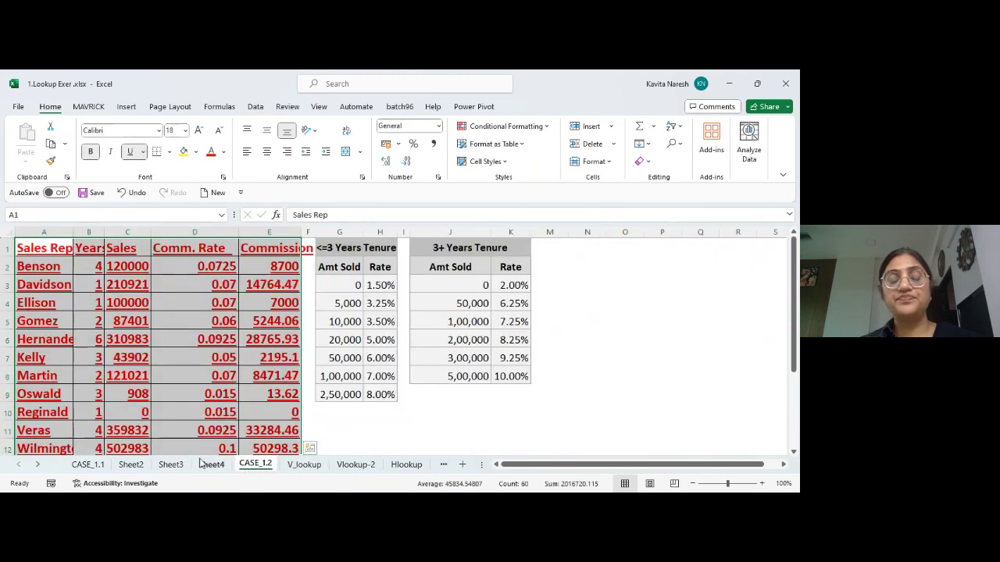
{"action": "left_click", "coordinate": [212, 467]}
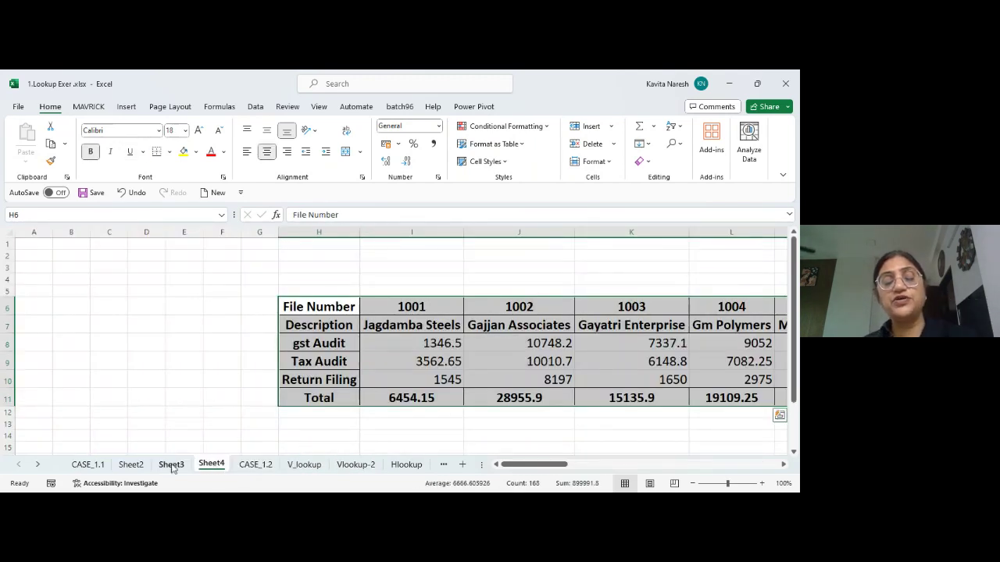
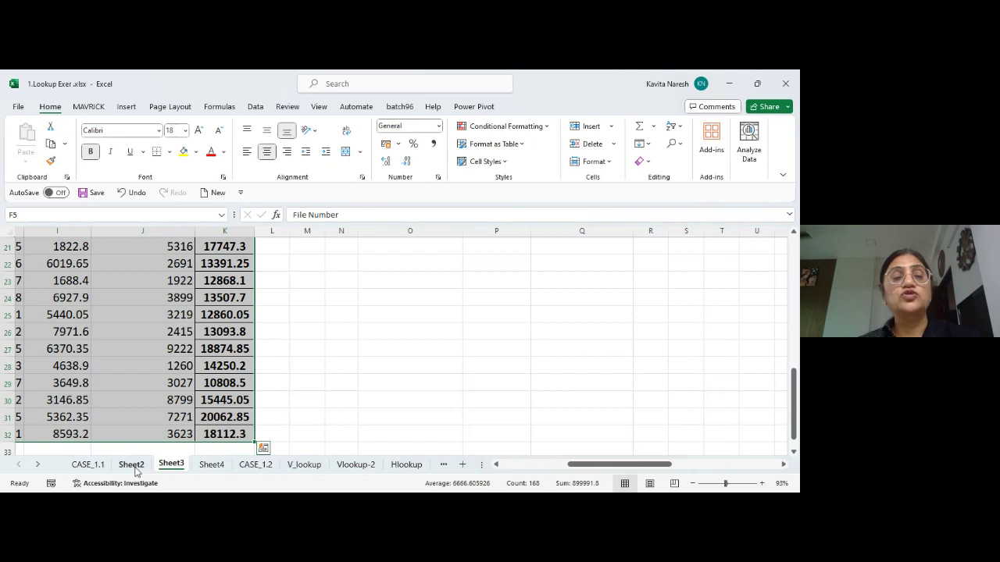
{"action": "left_click", "coordinate": [133, 465]}
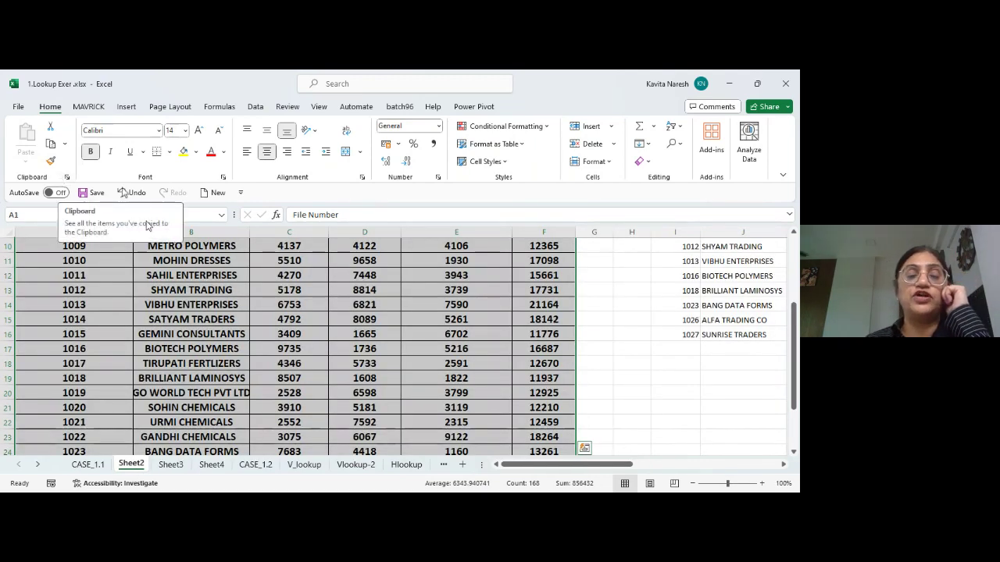
{"action": "left_click", "coordinate": [167, 273]}
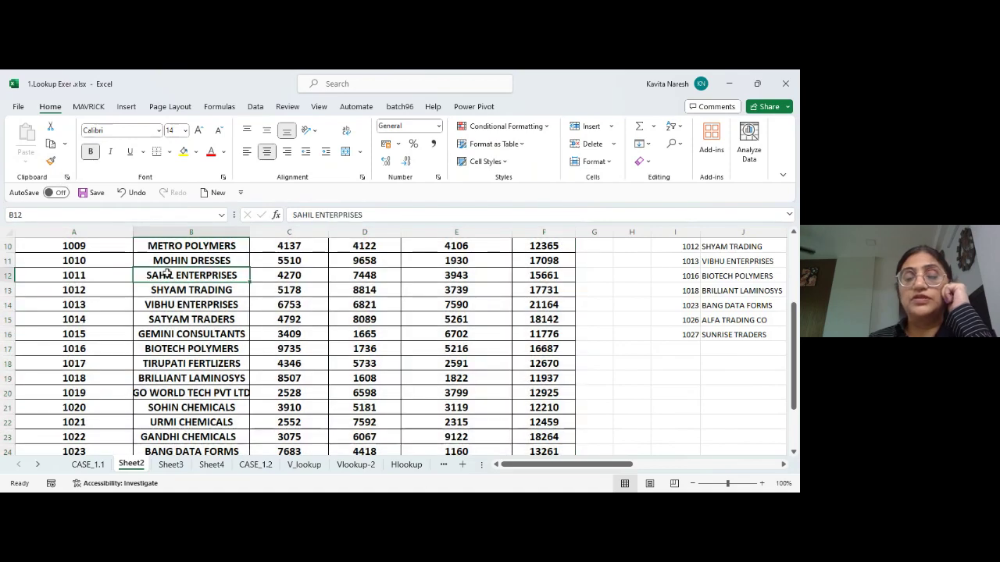
{"action": "key", "text": "Up"}
{"action": "key", "text": "Up"}
{"action": "key", "text": "Up"}
{"action": "key", "text": "Up"}
{"action": "key", "text": "Up"}
{"action": "key", "text": "Up"}
{"action": "key", "text": "Up"}
{"action": "key", "text": "Up"}
{"action": "key", "text": "Up"}
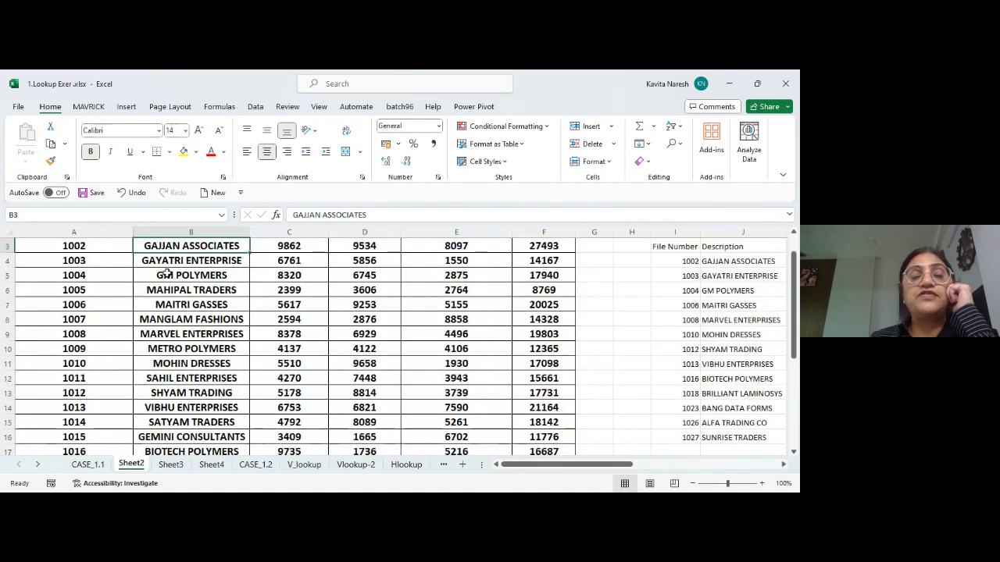
{"action": "key", "text": "Up"}
{"action": "key", "text": "Up"}
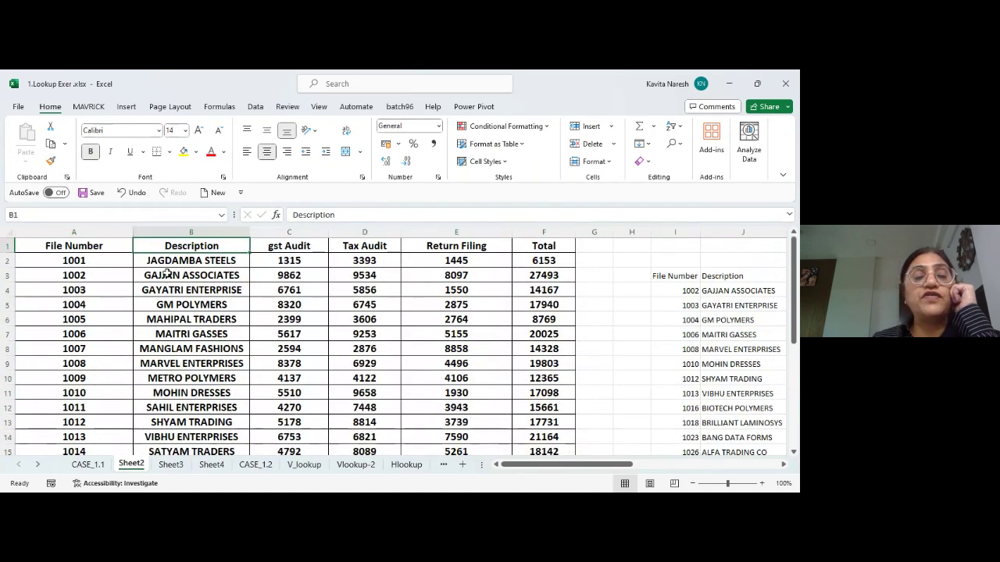
Show the Office Clipboard contents, copy the file number in A2 onto it, and cancel the copy after closing the clipboard view
{"action": "left_click", "coordinate": [68, 180]}
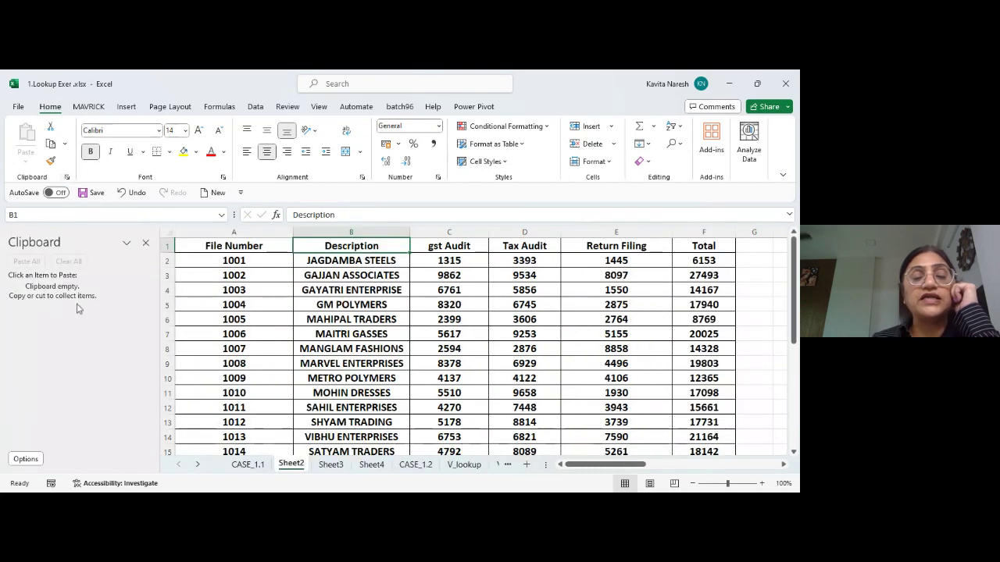
{"action": "left_click", "coordinate": [268, 265]}
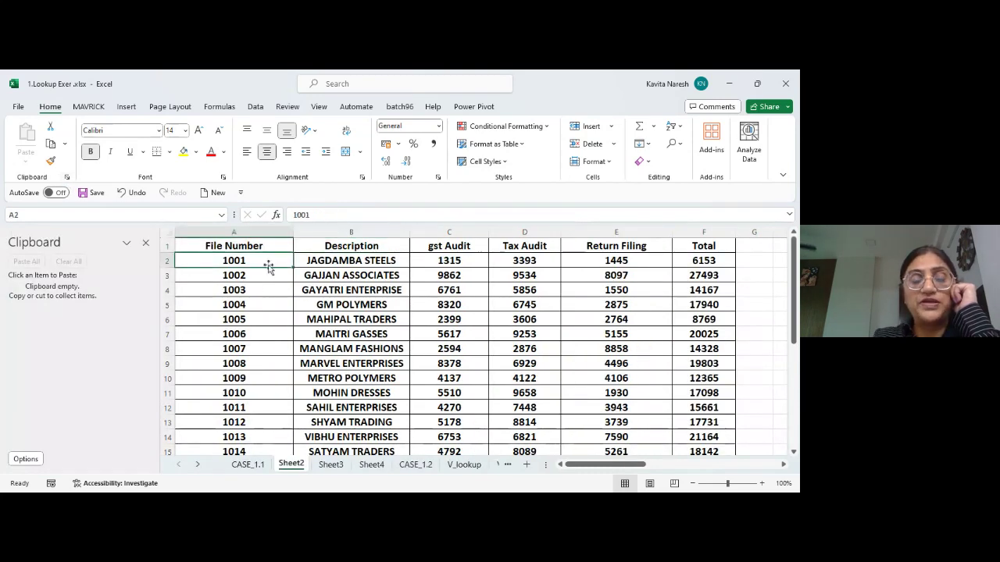
{"action": "key", "text": "ctrl+c"}
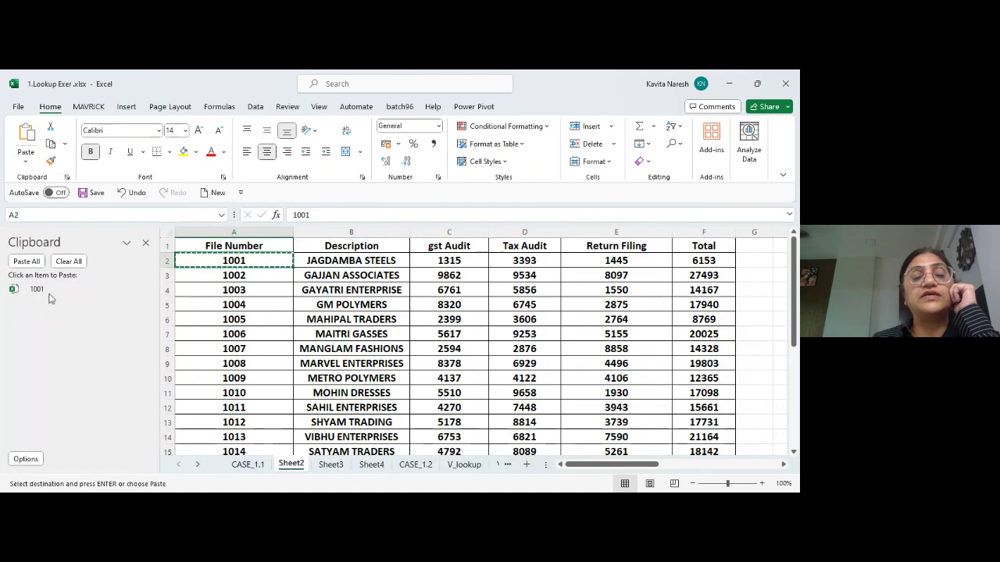
{"action": "left_click", "coordinate": [145, 245]}
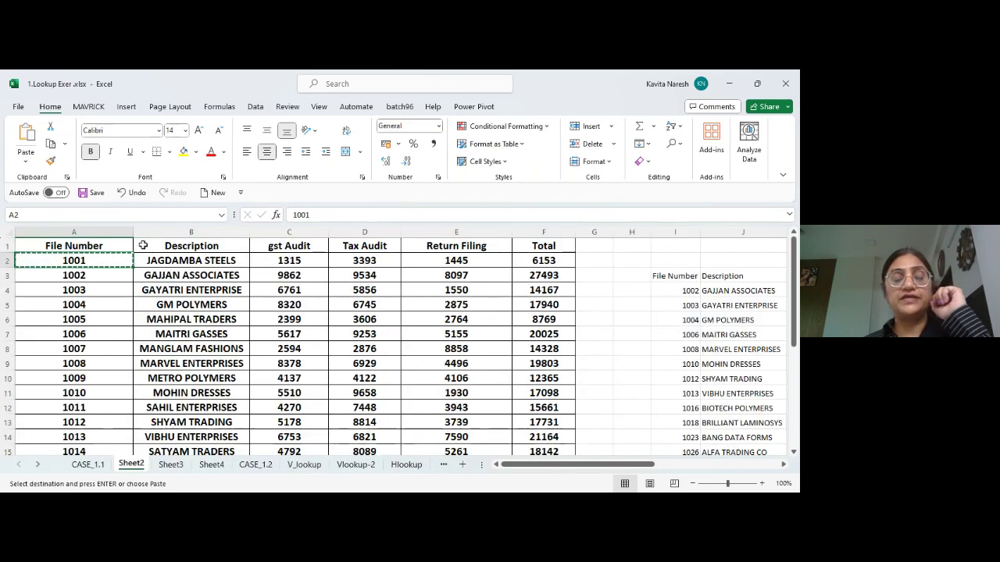
{"action": "left_click", "coordinate": [166, 265]}
{"action": "key", "text": "Escape"}
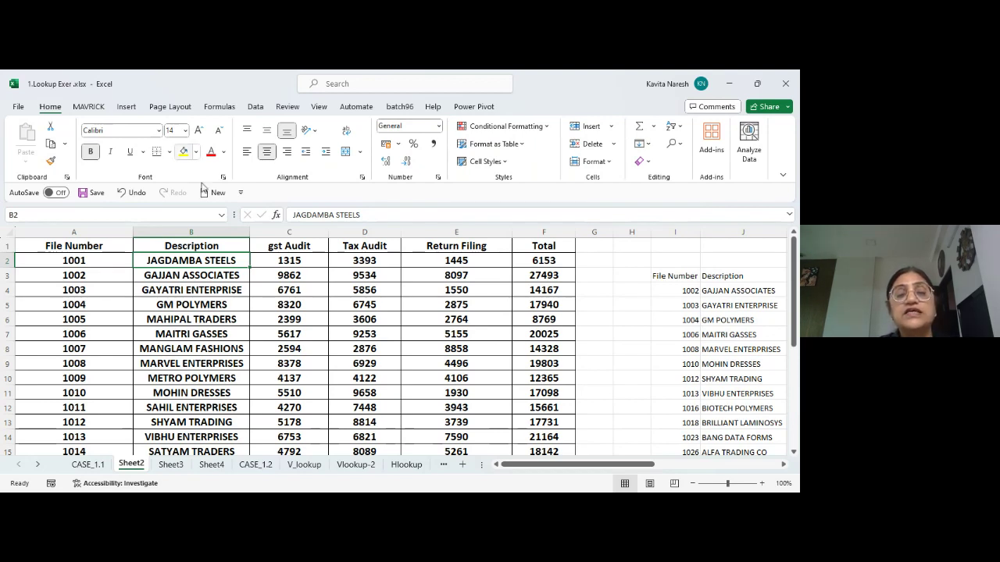
Set the font size of the File Number header in A1 of Sheet2 to 18
{"action": "left_click", "coordinate": [112, 249]}
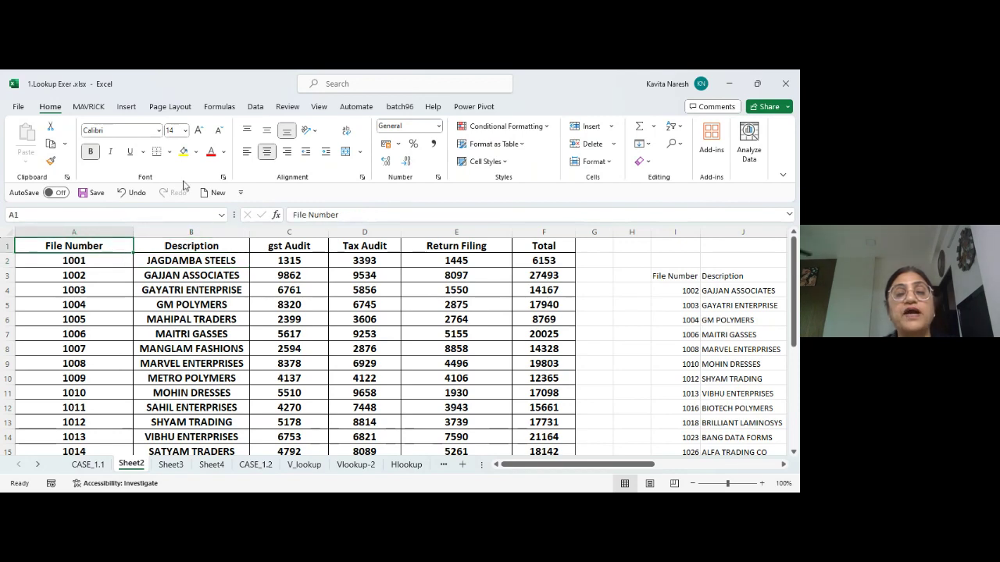
{"action": "left_click", "coordinate": [177, 129]}
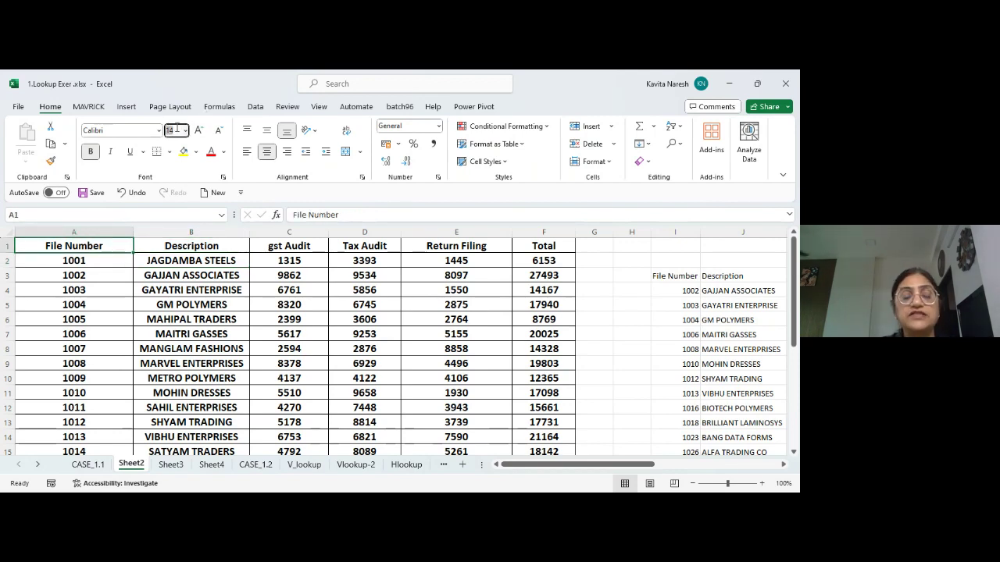
{"action": "type", "text": "18"}
{"action": "key", "text": "Return"}
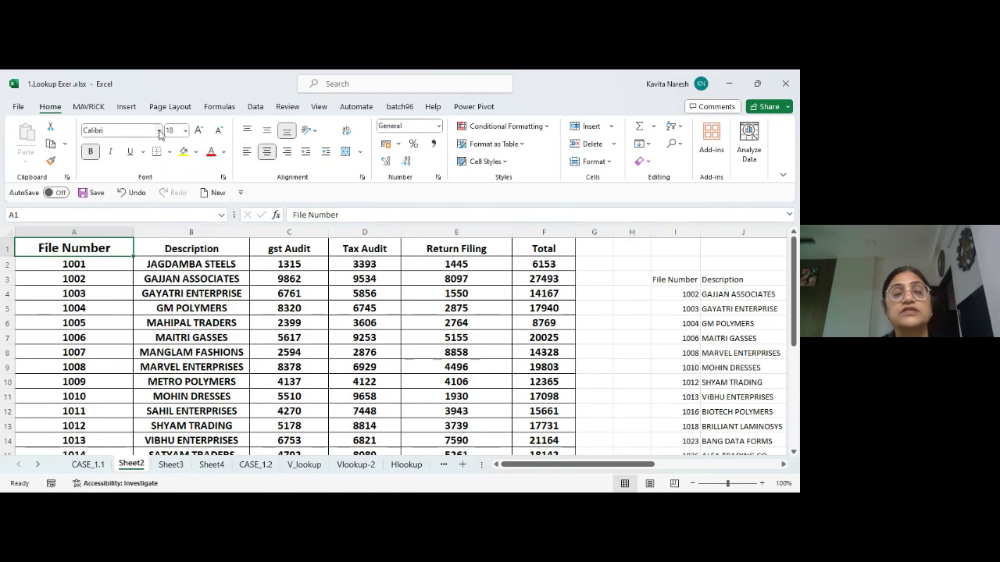
Set the font of the File Number header in A1 to Verdana Pro Cond Semibold
{"action": "left_click", "coordinate": [160, 132]}
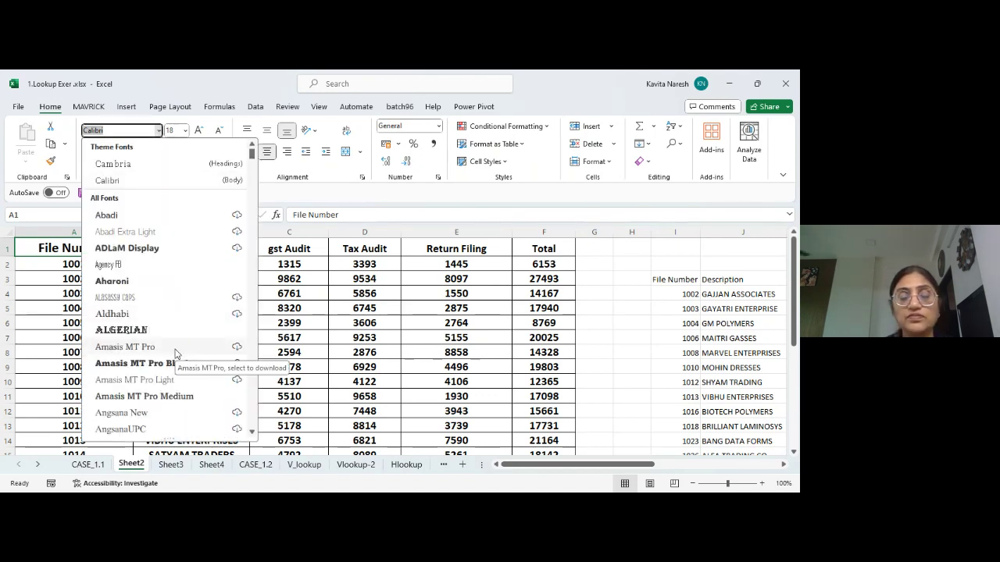
{"action": "key", "text": "Down"}
{"action": "key", "text": "Down"}
{"action": "key", "text": "Down"}
{"action": "key", "text": "Down"}
{"action": "key", "text": "Down"}
{"action": "key", "text": "Down"}
{"action": "key", "text": "Down"}
{"action": "key", "text": "Down"}
{"action": "key", "text": "Down"}
{"action": "key", "text": "Down"}
{"action": "key", "text": "Down"}
{"action": "key", "text": "Down"}
{"action": "key", "text": "Down"}
{"action": "key", "text": "Down"}
{"action": "key", "text": "Down"}
{"action": "key", "text": "Down"}
{"action": "key", "text": "Down"}
{"action": "key", "text": "Down"}
{"action": "key", "text": "Down"}
{"action": "key", "text": "Down"}
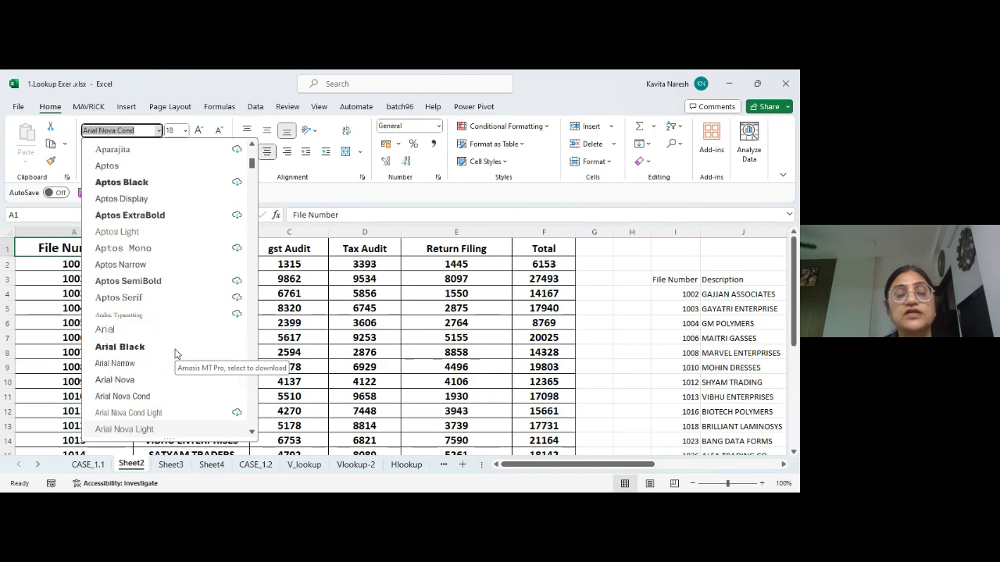
{"action": "key", "text": "Down"}
{"action": "key", "text": "Down"}
{"action": "key", "text": "Down"}
{"action": "key", "text": "Down"}
{"action": "key", "text": "Down"}
{"action": "key", "text": "Down"}
{"action": "key", "text": "Down"}
{"action": "key", "text": "Down"}
{"action": "key", "text": "Down"}
{"action": "key", "text": "Down"}
{"action": "key", "text": "Down"}
{"action": "key", "text": "Down"}
{"action": "key", "text": "Down"}
{"action": "key", "text": "Down"}
{"action": "key", "text": "Down"}
{"action": "key", "text": "Down"}
{"action": "key", "text": "Down"}
{"action": "key", "text": "Down"}
{"action": "key", "text": "Down"}
{"action": "key", "text": "Down"}
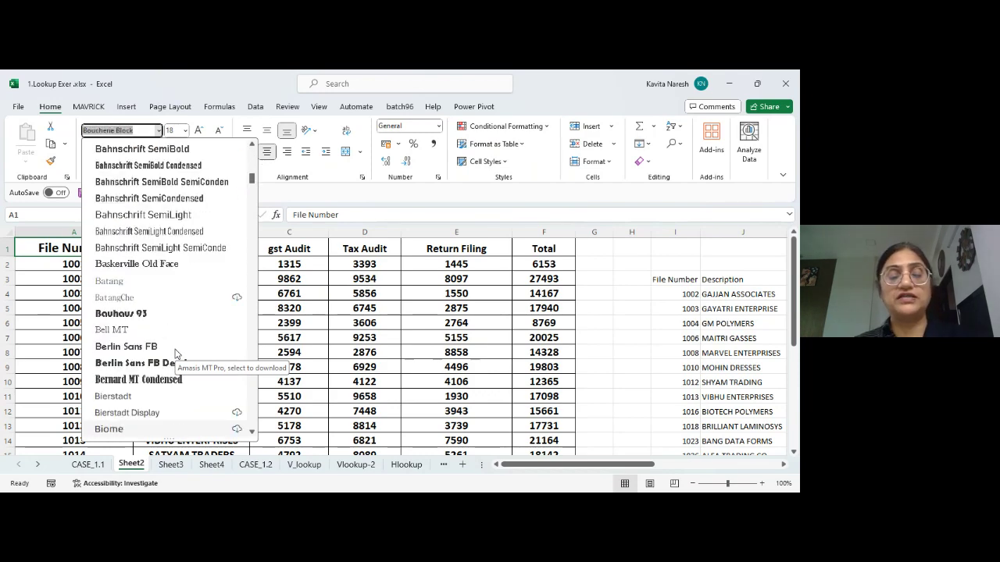
{"action": "key", "text": "Down"}
{"action": "key", "text": "Down"}
{"action": "key", "text": "Down"}
{"action": "key", "text": "Down"}
{"action": "key", "text": "Down"}
{"action": "key", "text": "Down"}
{"action": "key", "text": "Down"}
{"action": "key", "text": "Down"}
{"action": "key", "text": "Down"}
{"action": "key", "text": "Down"}
{"action": "key", "text": "Down"}
{"action": "key", "text": "Down"}
{"action": "key", "text": "Down"}
{"action": "key", "text": "Down"}
{"action": "key", "text": "Down"}
{"action": "key", "text": "Down"}
{"action": "key", "text": "Down"}
{"action": "key", "text": "Down"}
{"action": "key", "text": "Down"}
{"action": "key", "text": "Down"}
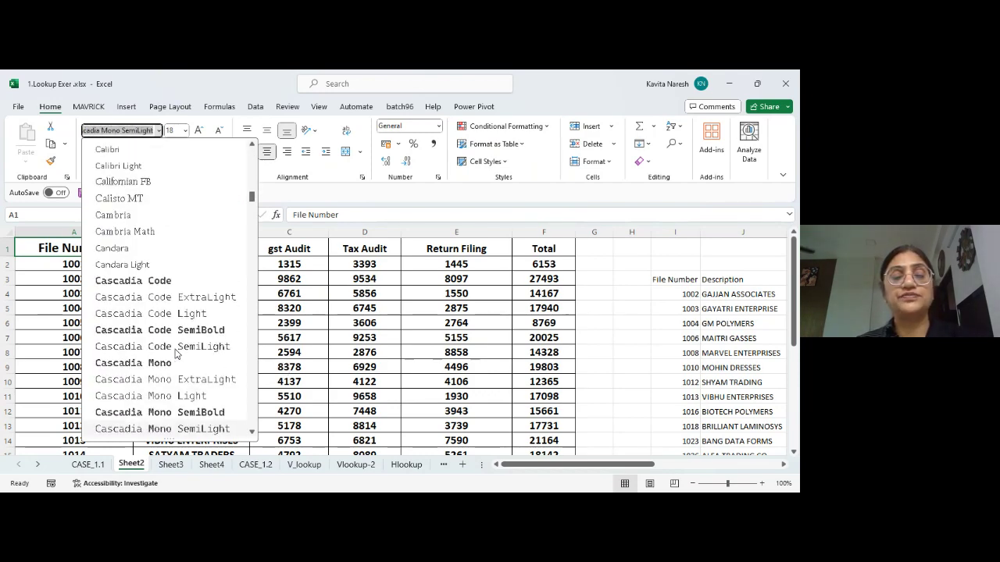
{"action": "key", "text": "Down"}
{"action": "key", "text": "Down"}
{"action": "key", "text": "Down"}
{"action": "key", "text": "Down"}
{"action": "key", "text": "Down"}
{"action": "key", "text": "Down"}
{"action": "key", "text": "Down"}
{"action": "key", "text": "Down"}
{"action": "key", "text": "Down"}
{"action": "key", "text": "Down"}
{"action": "key", "text": "Down"}
{"action": "key", "text": "Down"}
{"action": "key", "text": "Down"}
{"action": "key", "text": "Down"}
{"action": "key", "text": "Down"}
{"action": "key", "text": "Down"}
{"action": "key", "text": "Down"}
{"action": "key", "text": "Down"}
{"action": "key", "text": "Down"}
{"action": "key", "text": "Down"}
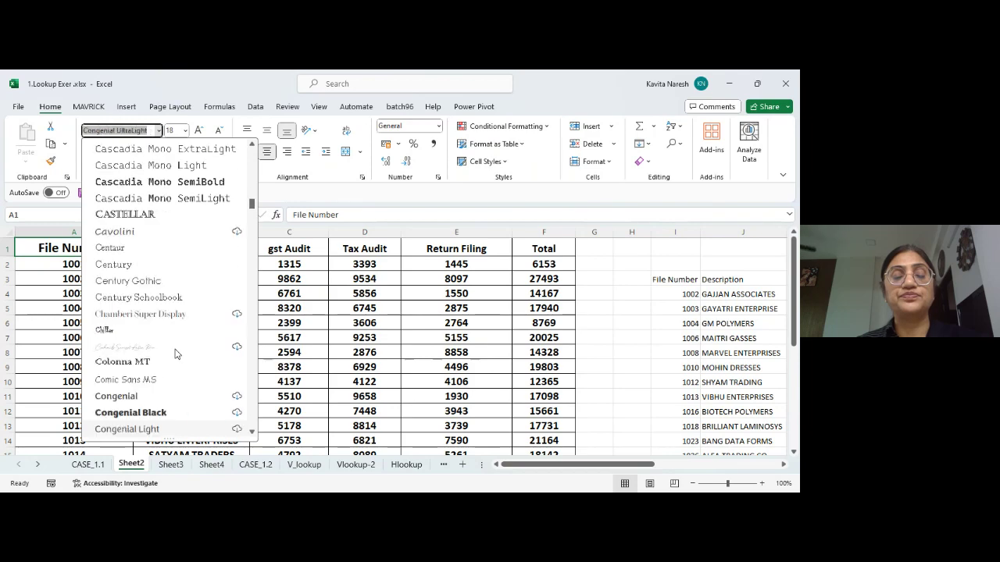
{"action": "key", "text": "Down"}
{"action": "key", "text": "Down"}
{"action": "key", "text": "Down"}
{"action": "key", "text": "Down"}
{"action": "key", "text": "Down"}
{"action": "key", "text": "Down"}
{"action": "key", "text": "Down"}
{"action": "key", "text": "Down"}
{"action": "key", "text": "Down"}
{"action": "key", "text": "Down"}
{"action": "key", "text": "Down"}
{"action": "key", "text": "Down"}
{"action": "key", "text": "Down"}
{"action": "key", "text": "Down"}
{"action": "key", "text": "Down"}
{"action": "key", "text": "Down"}
{"action": "key", "text": "Down"}
{"action": "key", "text": "Down"}
{"action": "key", "text": "Down"}
{"action": "key", "text": "Down"}
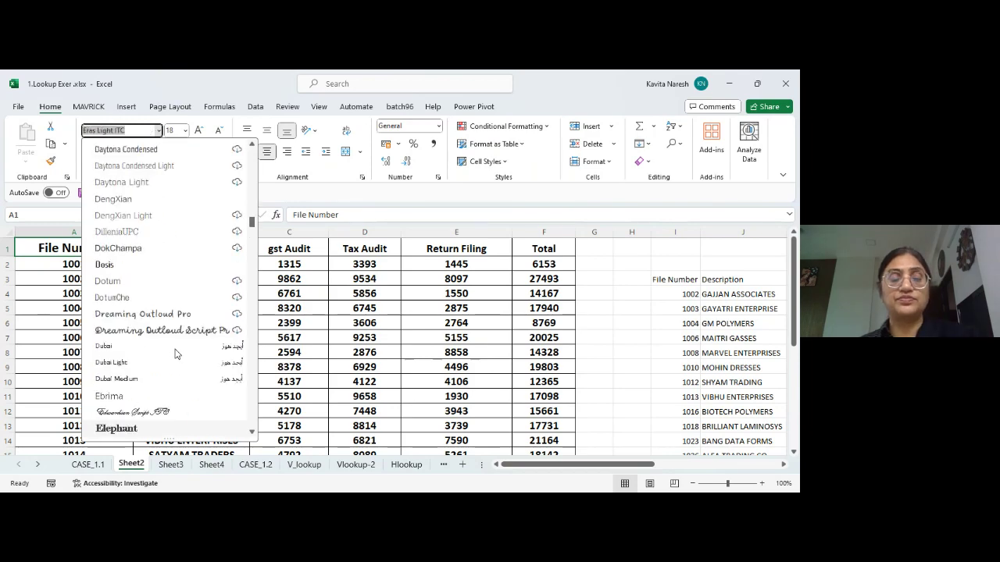
{"action": "type", "text": "w"}
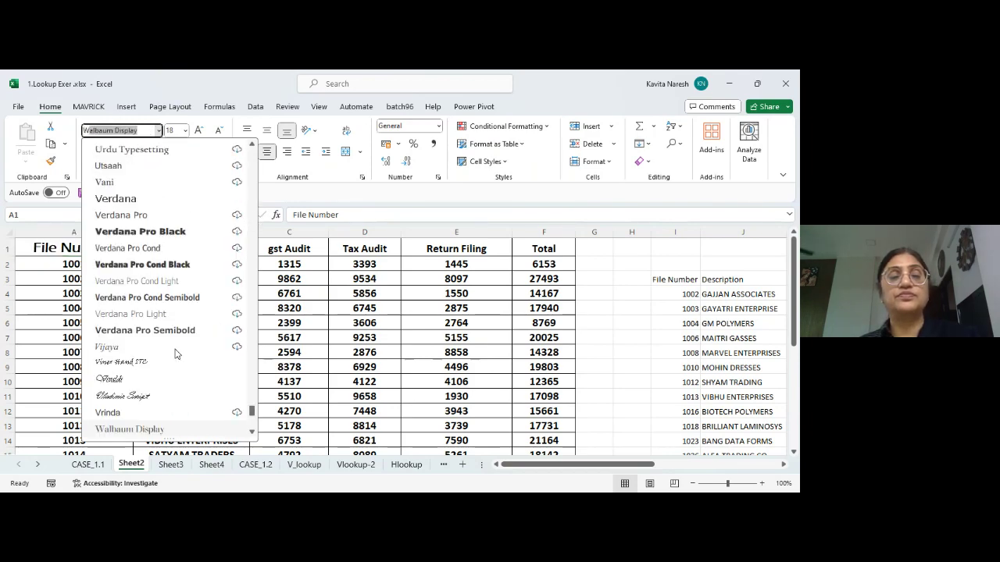
{"action": "type", "text": "w"}
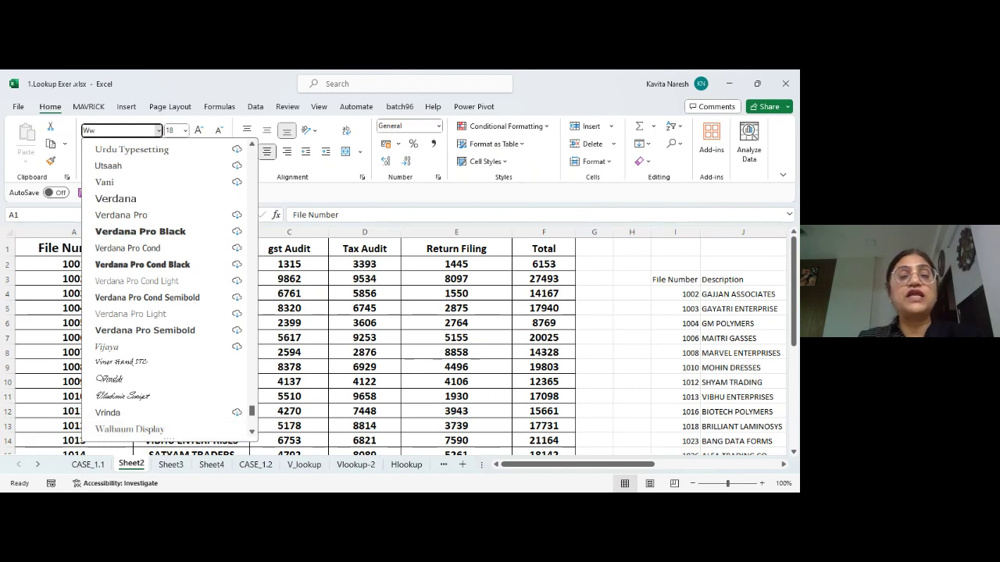
{"action": "key", "text": "BackSpace"}
{"action": "key", "text": "BackSpace"}
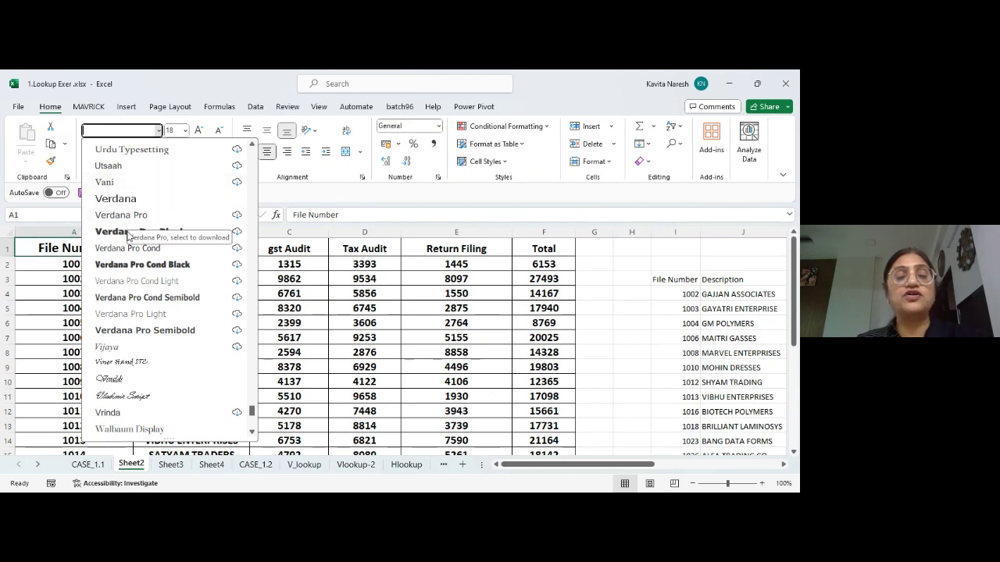
{"action": "left_click", "coordinate": [126, 298]}
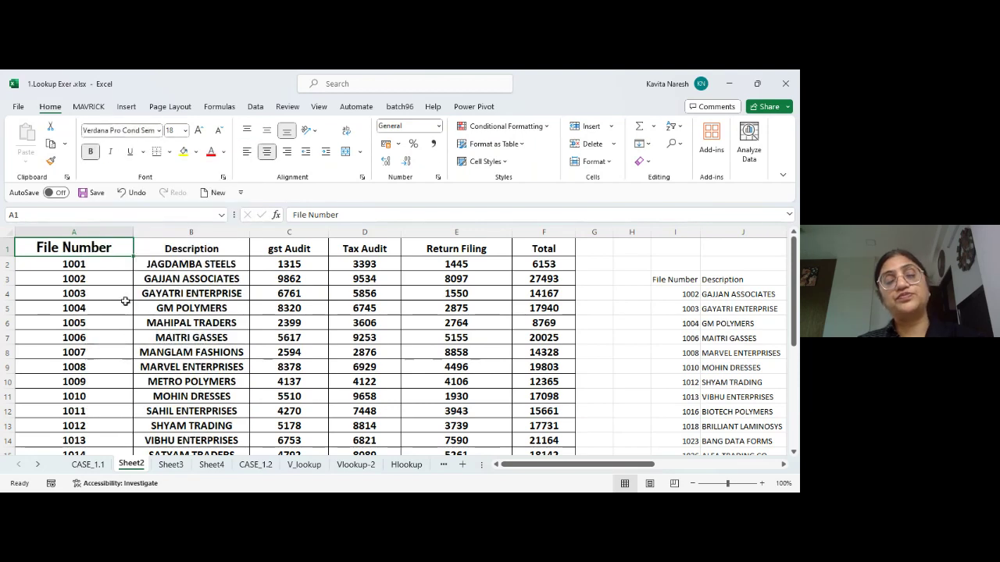
{"action": "left_click", "coordinate": [186, 273]}
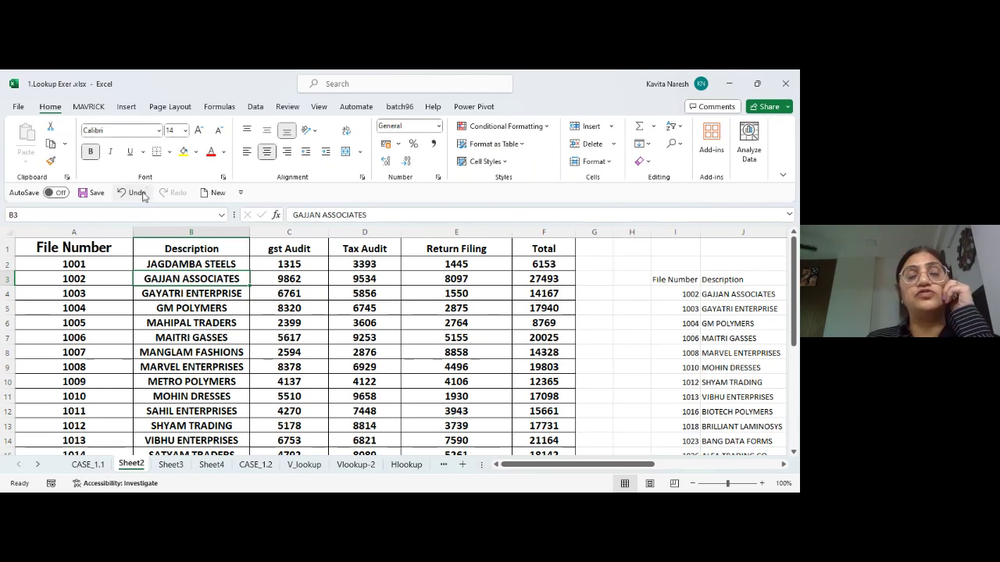
Turn bold off and back on for the Description header in B1
{"action": "left_click", "coordinate": [231, 249]}
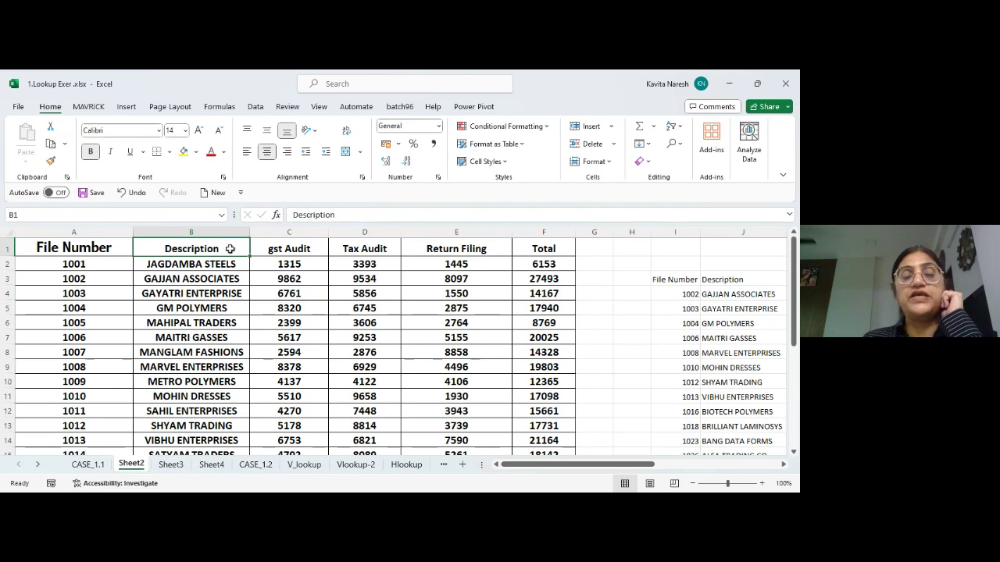
{"action": "key", "text": "ctrl+b"}
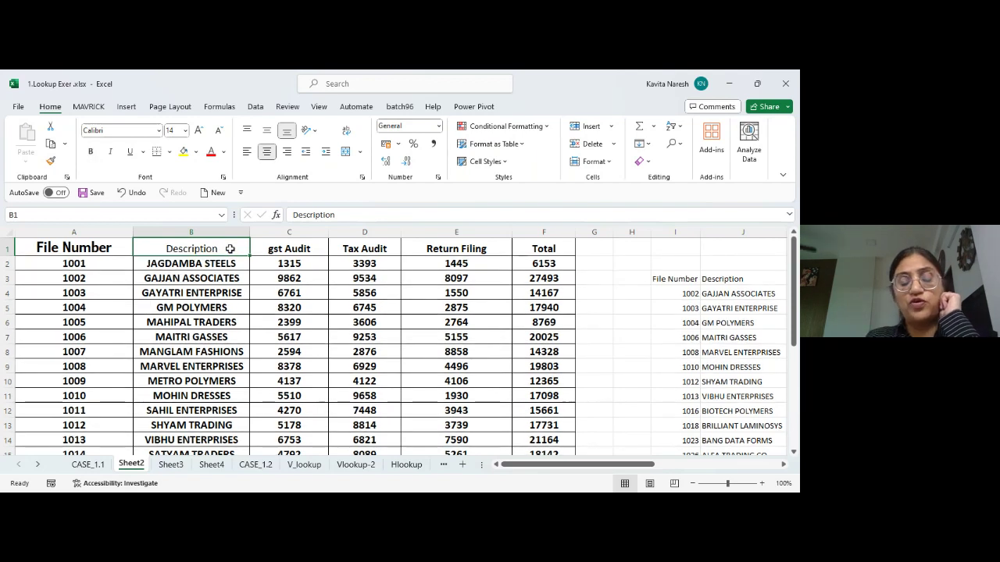
{"action": "key", "text": "ctrl+b"}
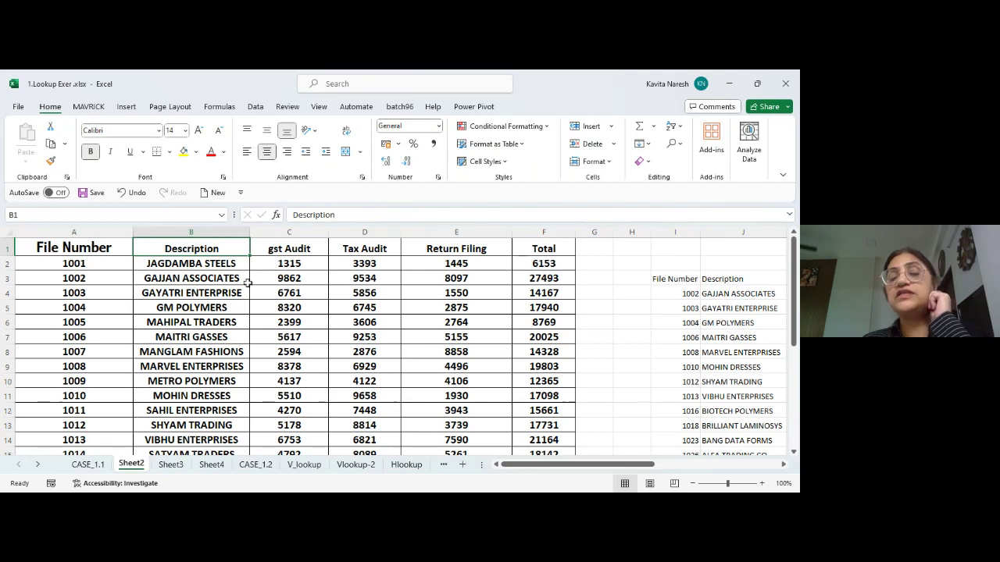
{"action": "left_click", "coordinate": [615, 262]}
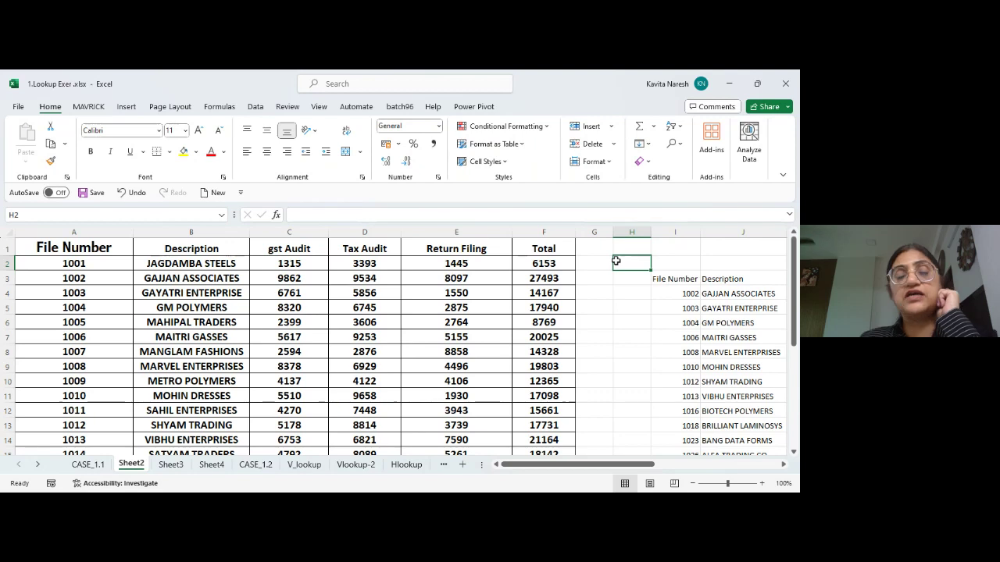
{"action": "key", "text": "Left"}
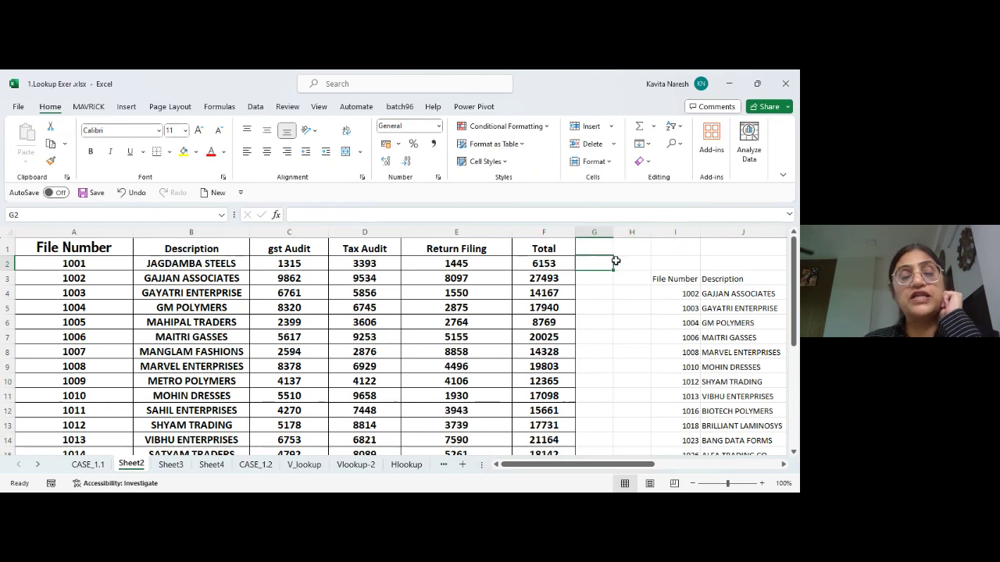
{"action": "key", "text": "Left"}
{"action": "key", "text": "Left"}
{"action": "key", "text": "Left"}
{"action": "key", "text": "Left"}
{"action": "key", "text": "Left"}
{"action": "left_click", "coordinate": [665, 261]}
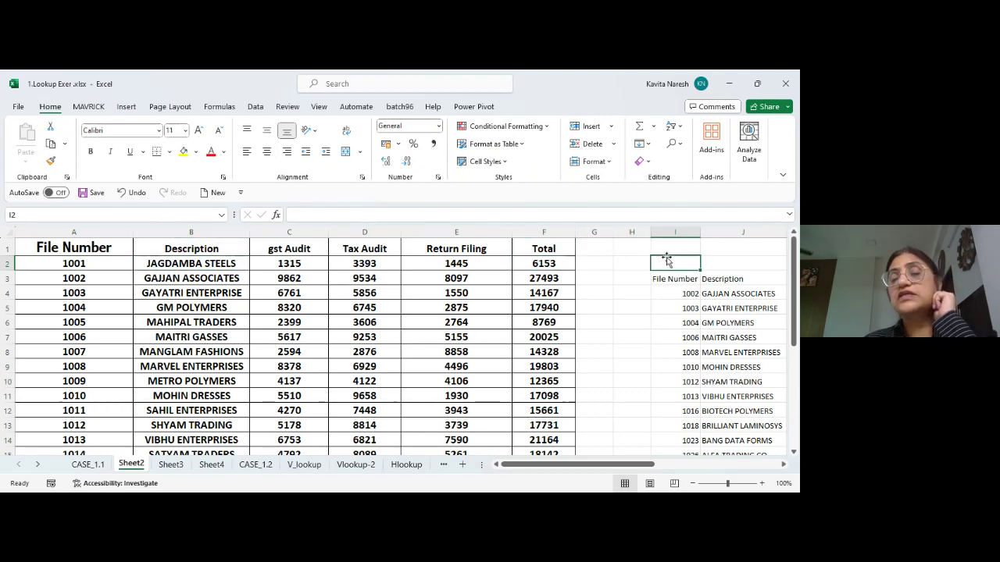
Enter 1st in the empty cell H2 of Sheet2
{"action": "left_click", "coordinate": [616, 267]}
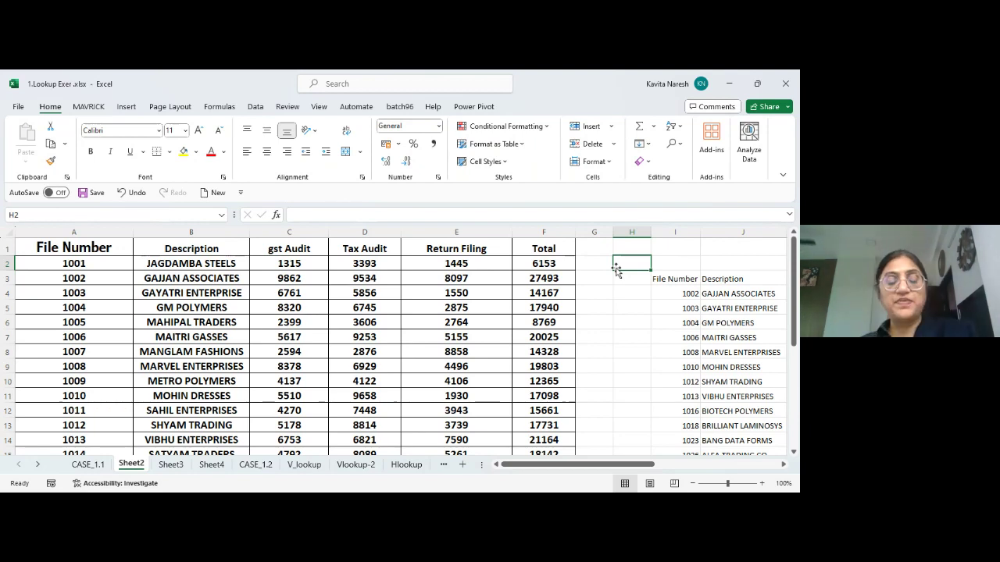
{"action": "type", "text": "gst"}
{"action": "key", "text": "Return"}
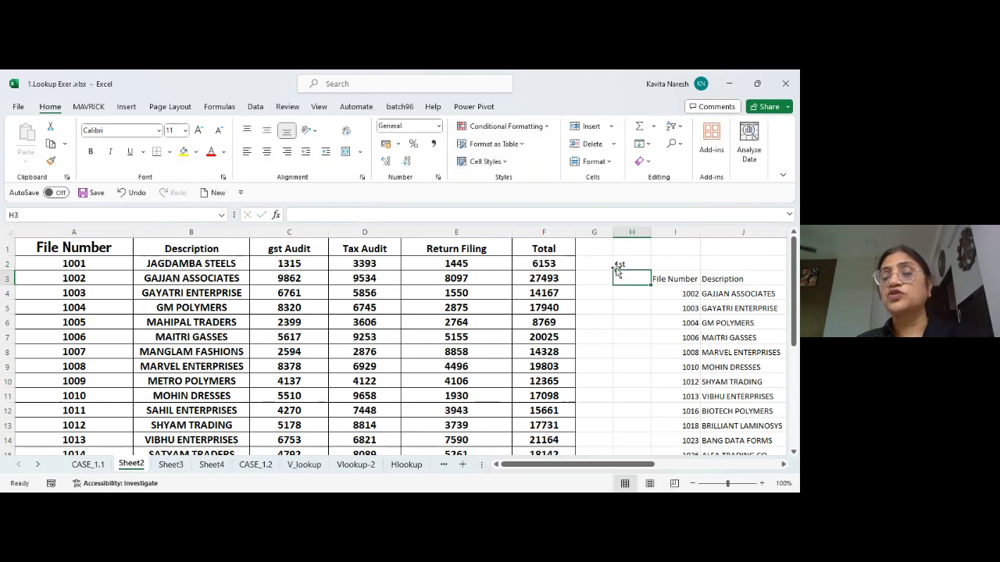
Format only the letters st of the 1st entry in H2 as superscript
{"action": "left_click", "coordinate": [616, 266]}
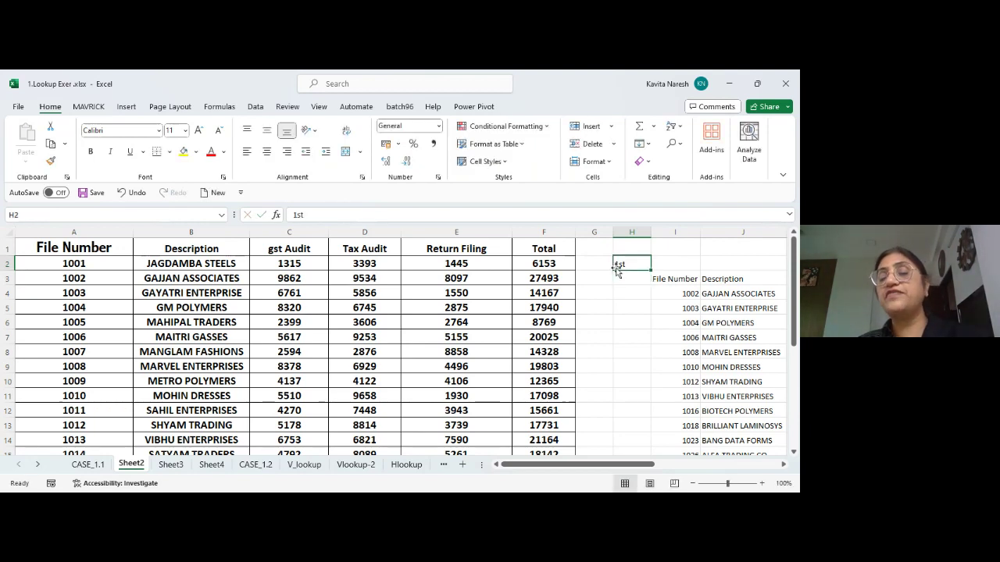
{"action": "left_click", "coordinate": [784, 465]}
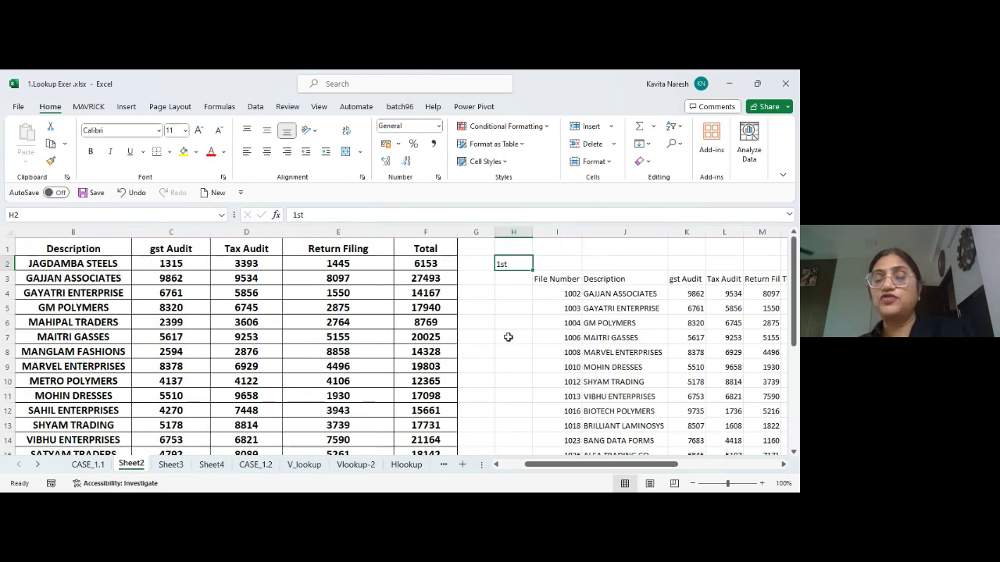
{"action": "key", "text": "F2"}
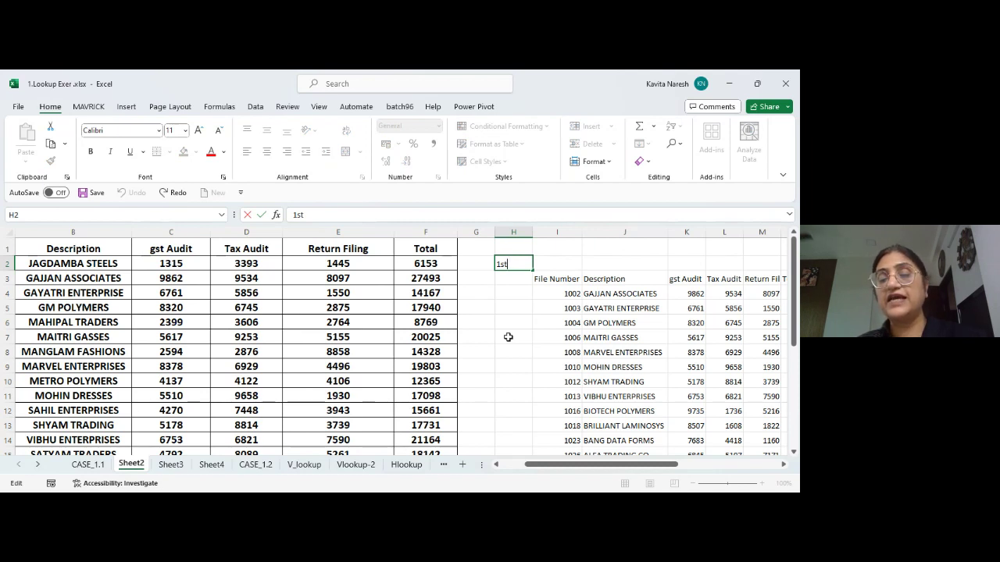
{"action": "key", "text": "shift+Home"}
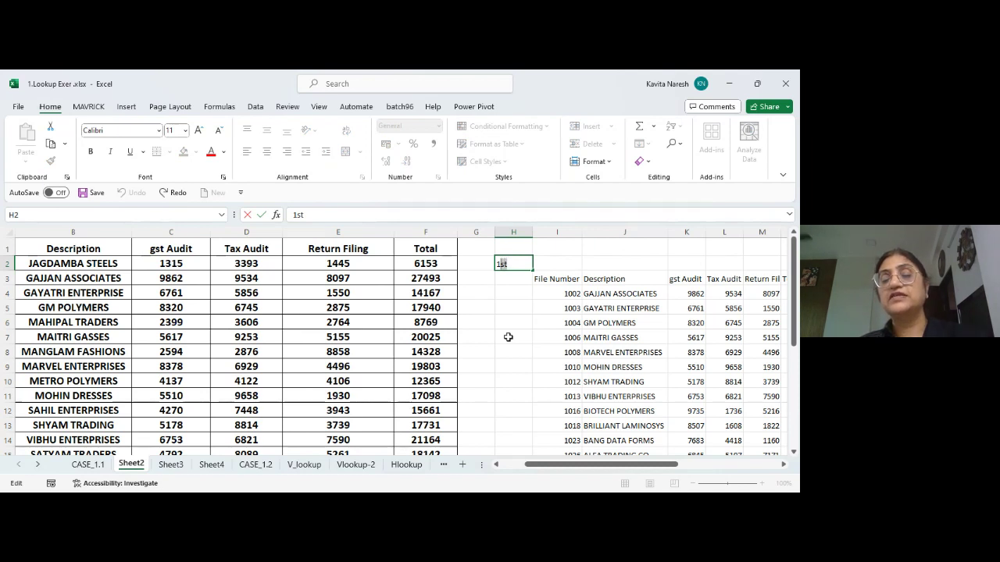
{"action": "left_click", "coordinate": [223, 178]}
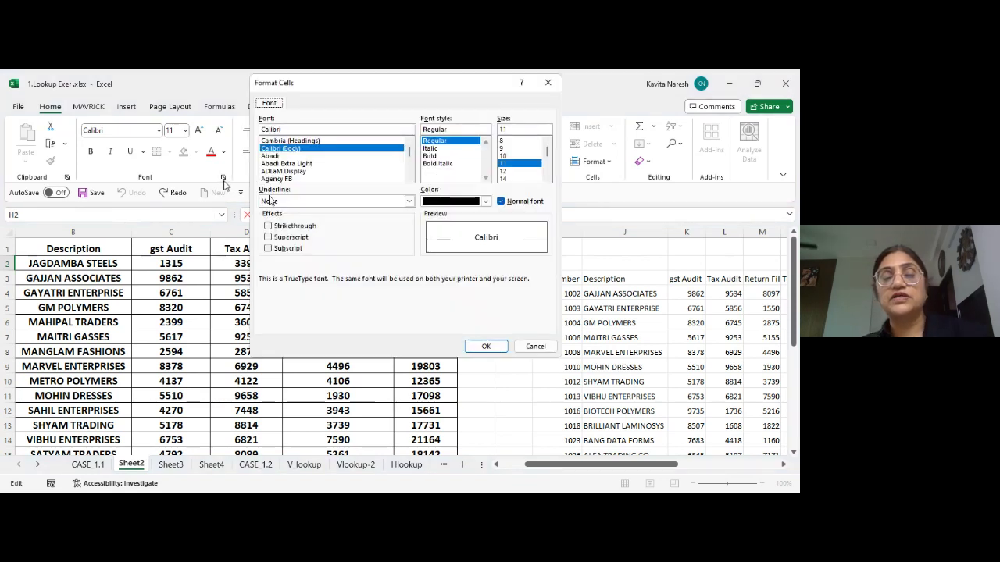
{"action": "left_click", "coordinate": [286, 237]}
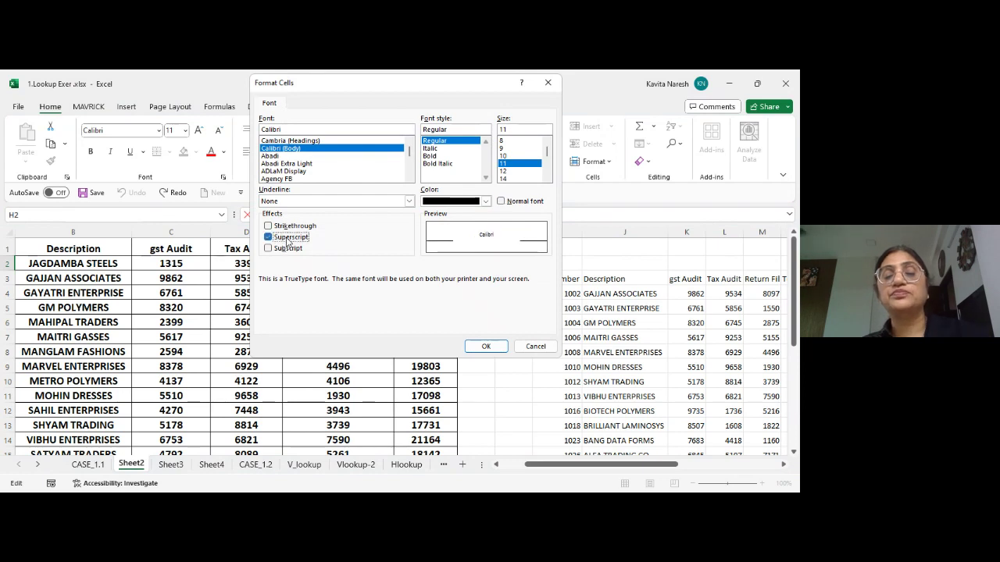
{"action": "left_click", "coordinate": [485, 347]}
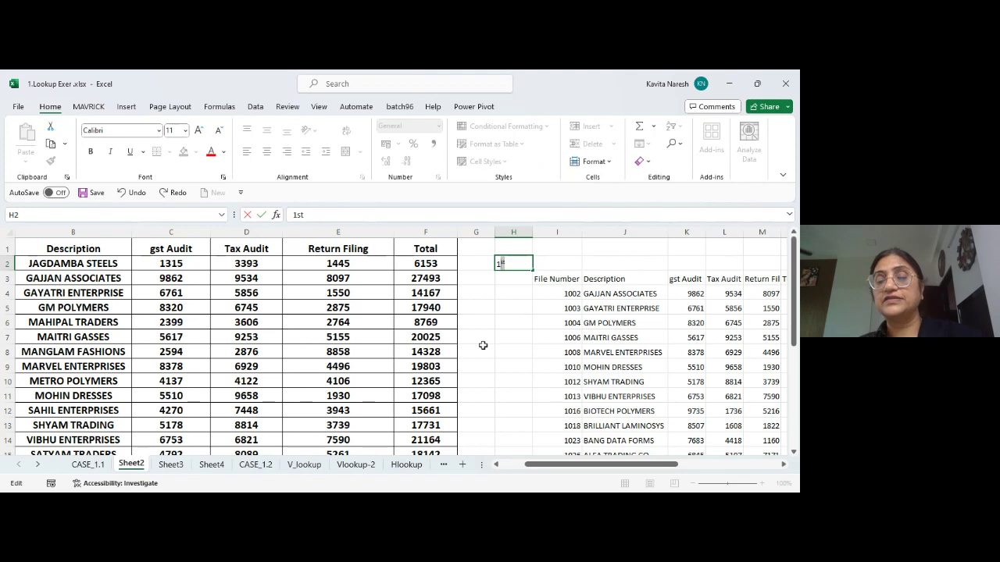
{"action": "key", "text": "Return"}
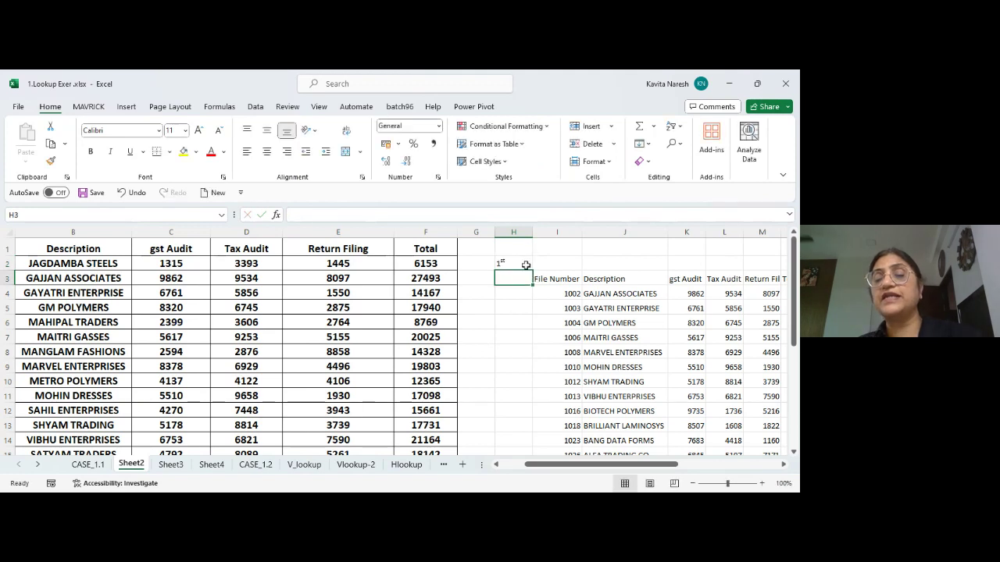
Fill the superscripted ordinal series from H2 down to 9th in H10
{"action": "left_click", "coordinate": [526, 265]}
{"action": "left_click_drag", "start_coordinate": [534, 269], "coordinate": [539, 389]}
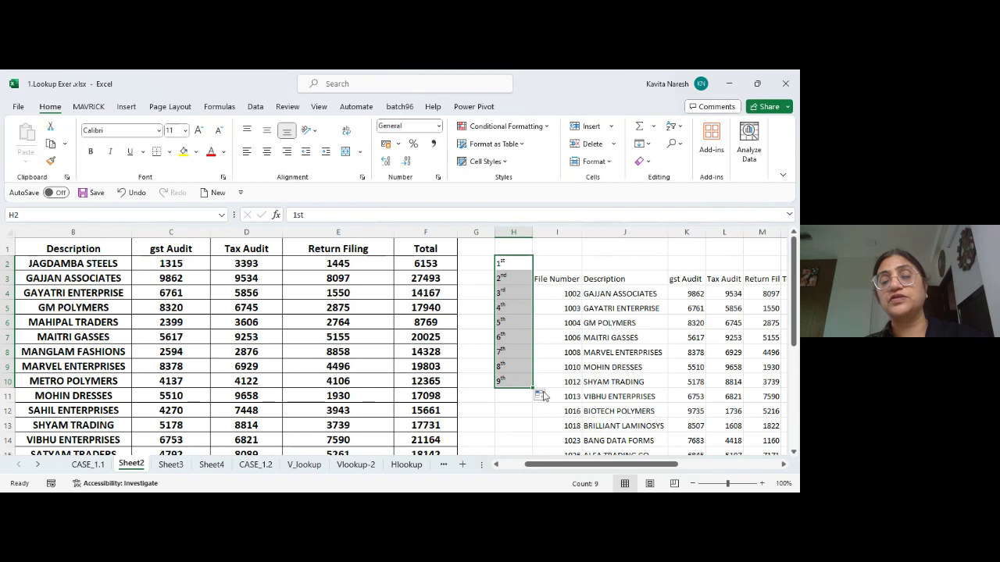
{"action": "left_click", "coordinate": [525, 410]}
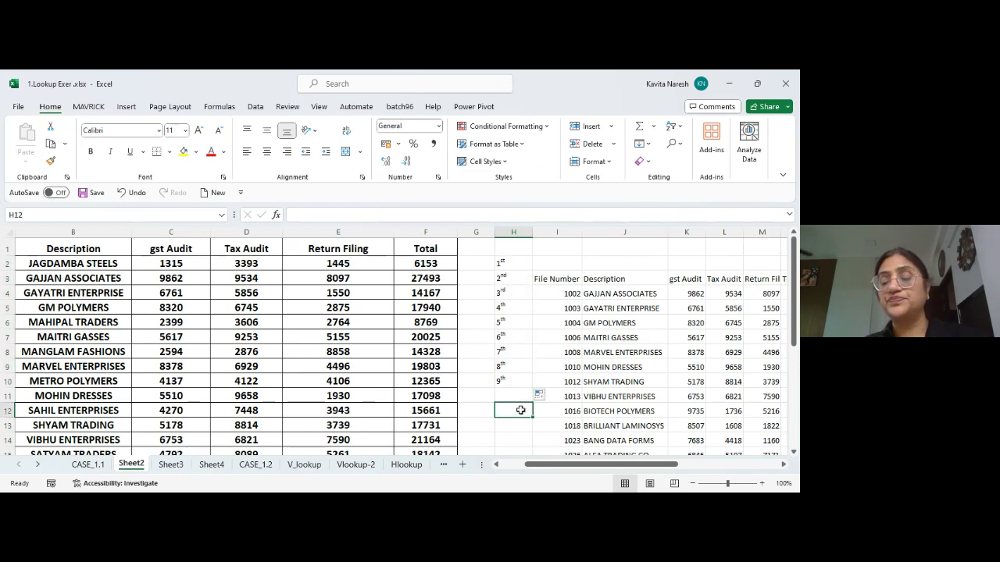
Enter h2o in the empty cell Q4 of Sheet2
{"action": "left_click", "coordinate": [613, 248]}
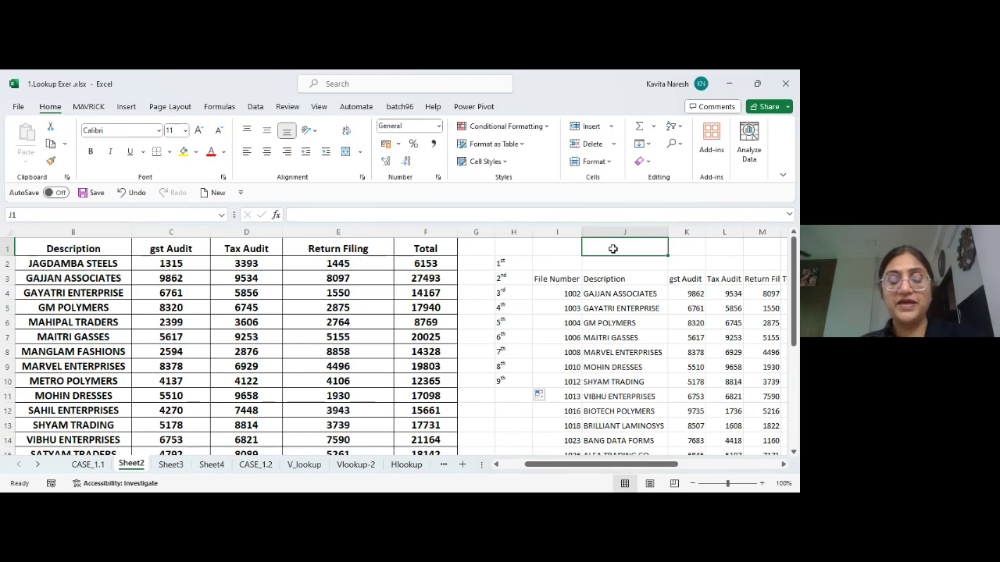
{"action": "key", "text": "Right"}
{"action": "key", "text": "Right"}
{"action": "key", "text": "Right"}
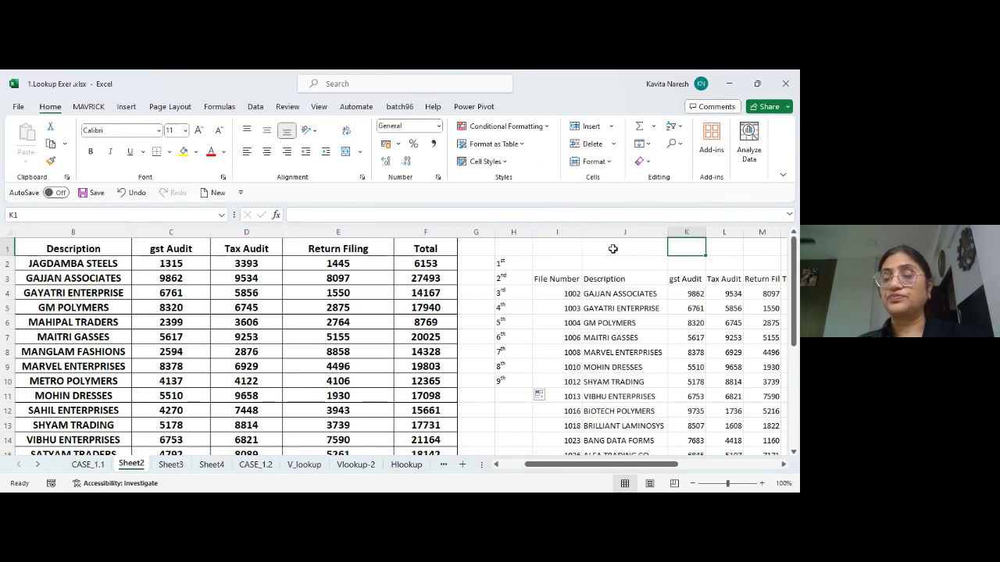
{"action": "key", "text": "Right"}
{"action": "key", "text": "Right"}
{"action": "key", "text": "Right"}
{"action": "key", "text": "Right"}
{"action": "key", "text": "Right"}
{"action": "key", "text": "Right"}
{"action": "key", "text": "Right"}
{"action": "key", "text": "Down"}
{"action": "key", "text": "Down"}
{"action": "key", "text": "Down"}
{"action": "key", "text": "Left"}
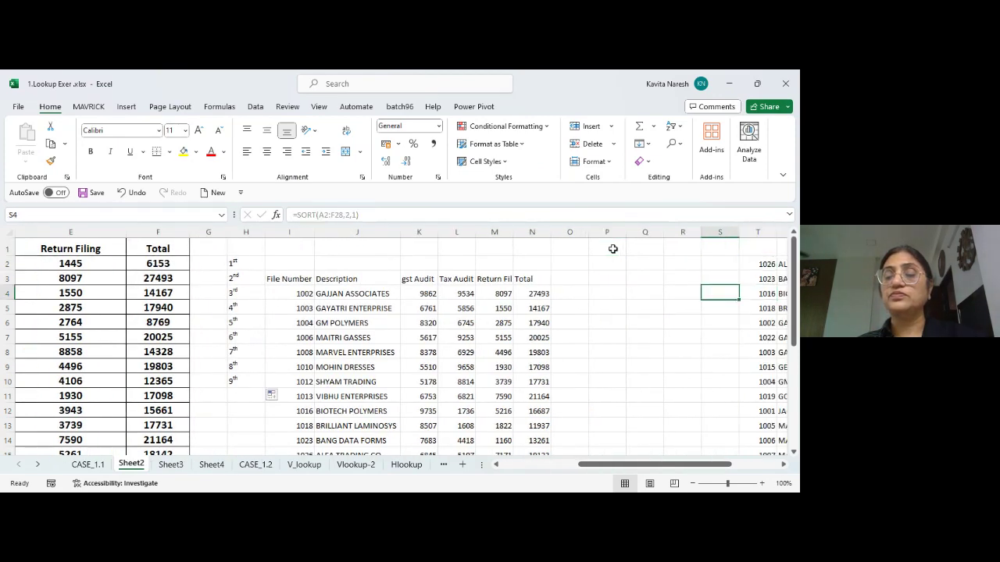
{"action": "key", "text": "Left"}
{"action": "key", "text": "Left"}
{"action": "type", "text": "h"}
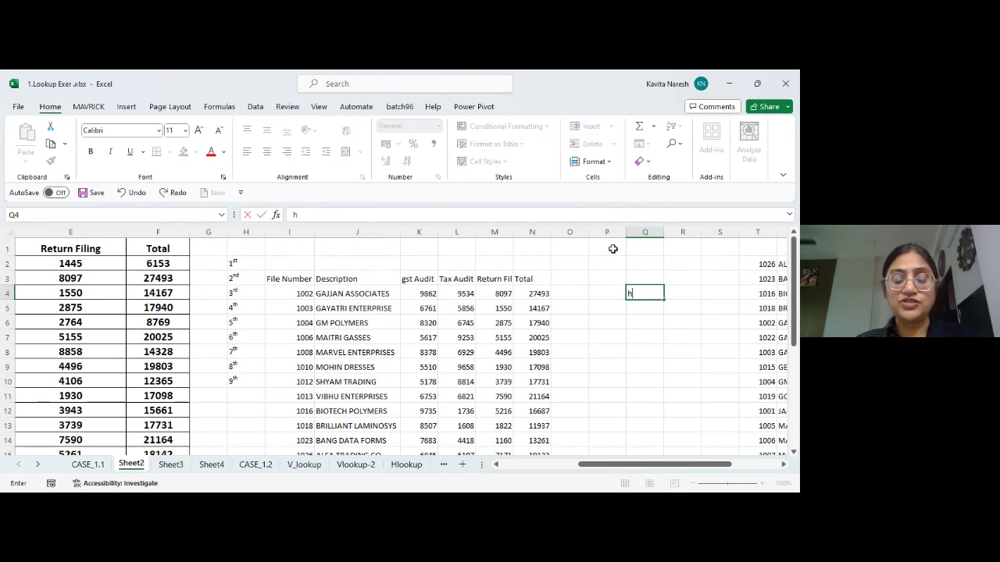
{"action": "type", "text": "2"}
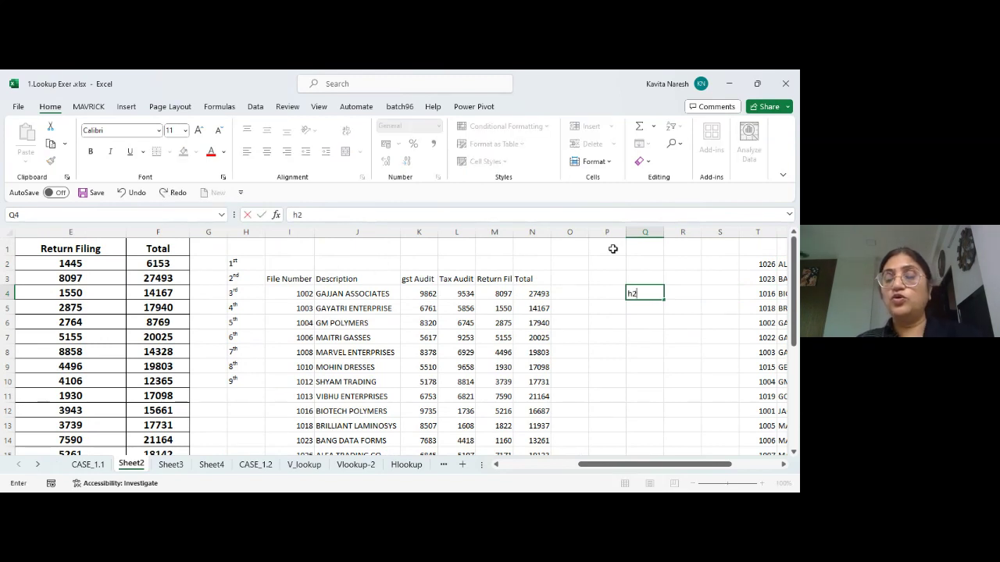
{"action": "type", "text": "o"}
{"action": "key", "text": "Return"}
{"action": "key", "text": "Up"}
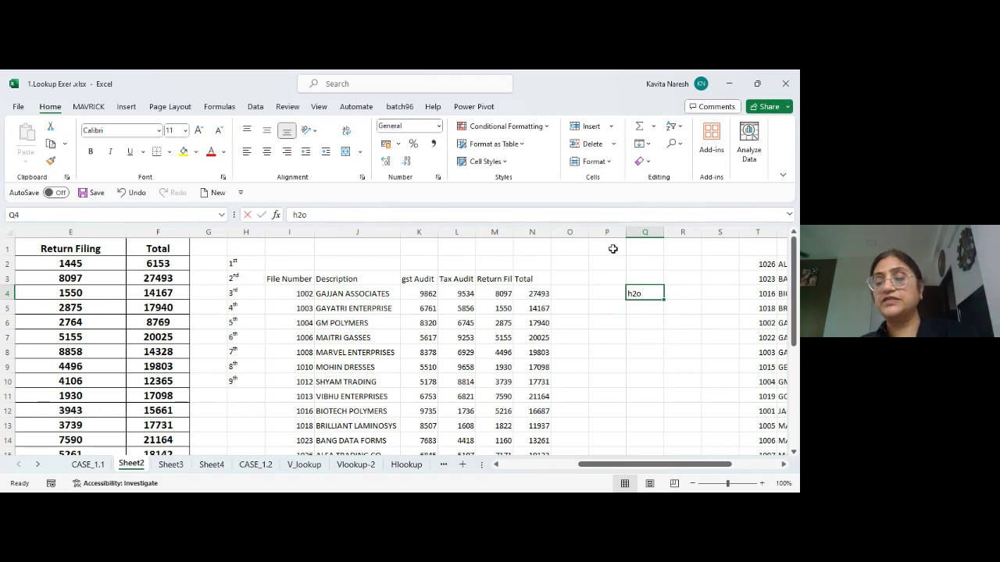
Format only the digit 2 of the h2o entry in Q4 as subscript
{"action": "key", "text": "F2"}
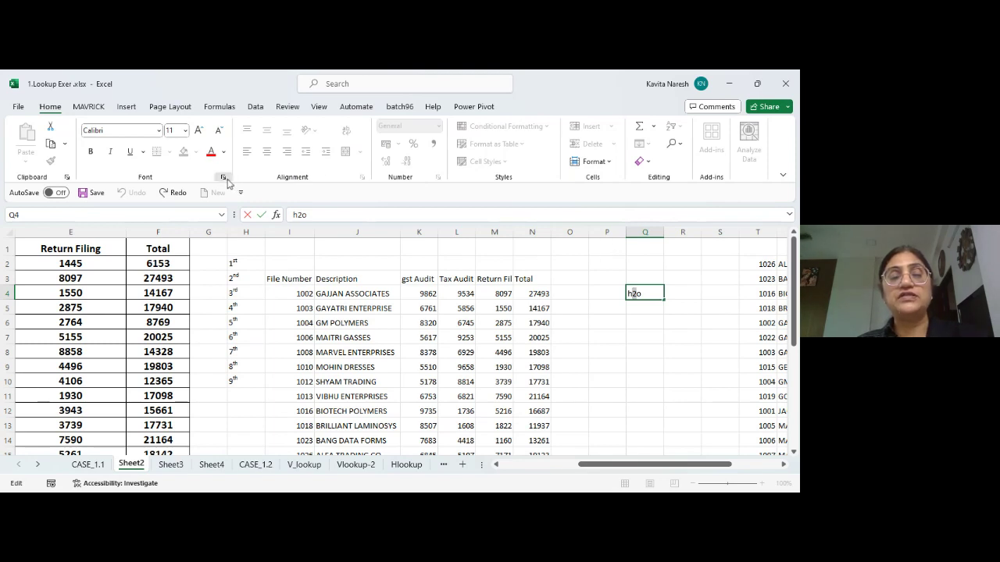
{"action": "left_click", "coordinate": [225, 179]}
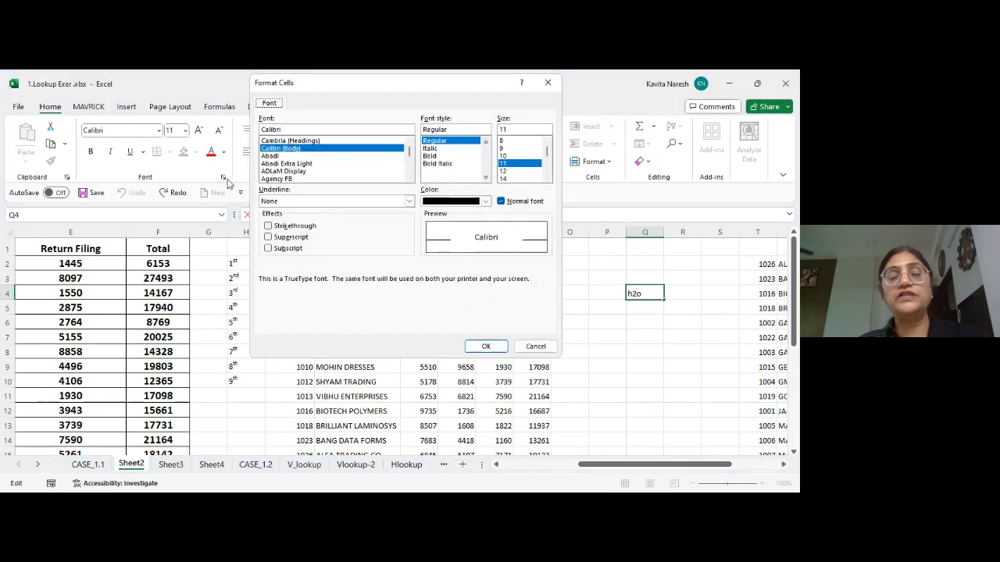
{"action": "left_click", "coordinate": [269, 247]}
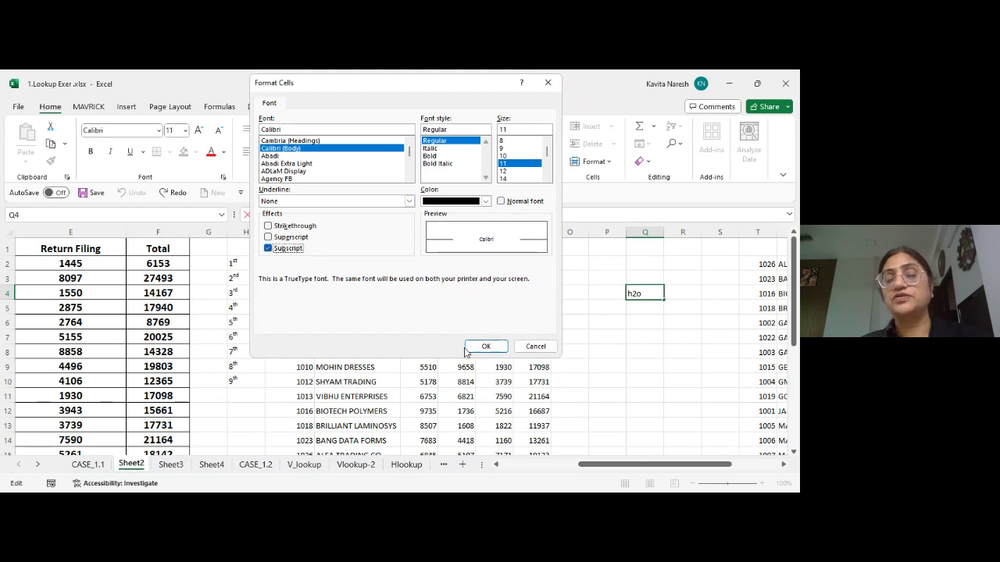
{"action": "left_click", "coordinate": [485, 347]}
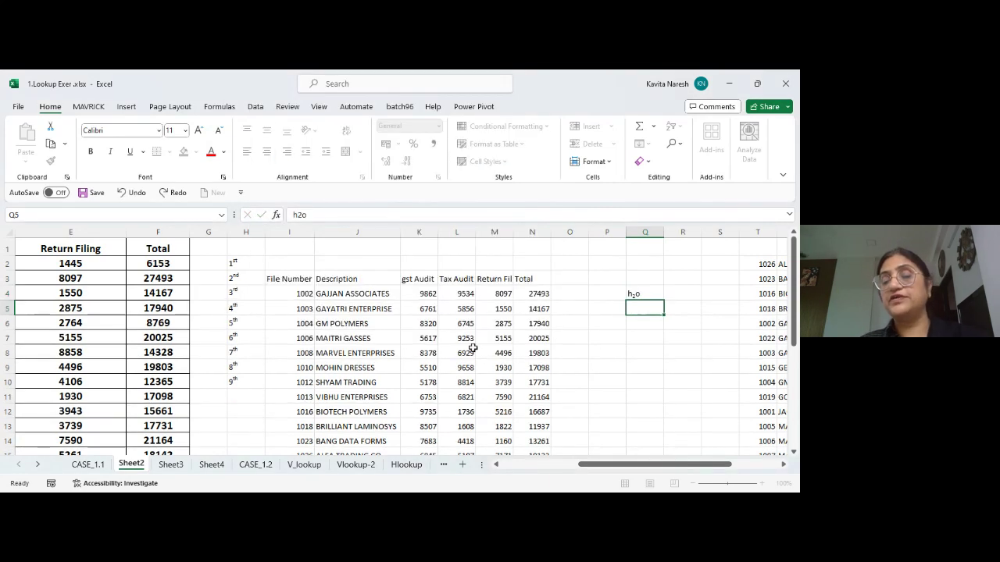
Enter 1st in the empty cell R5 of Sheet2
{"action": "left_click", "coordinate": [739, 484]}
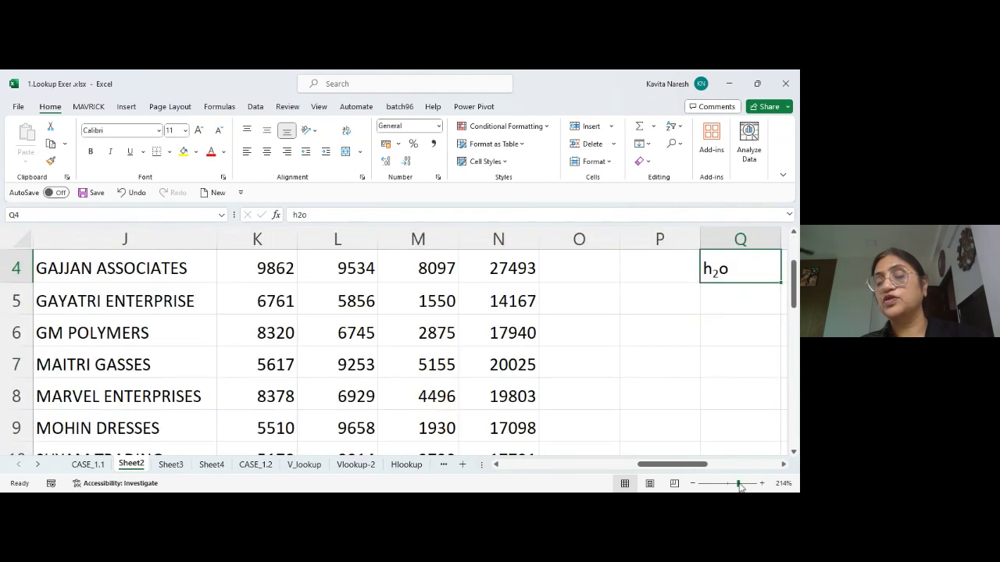
{"action": "left_click", "coordinate": [784, 464]}
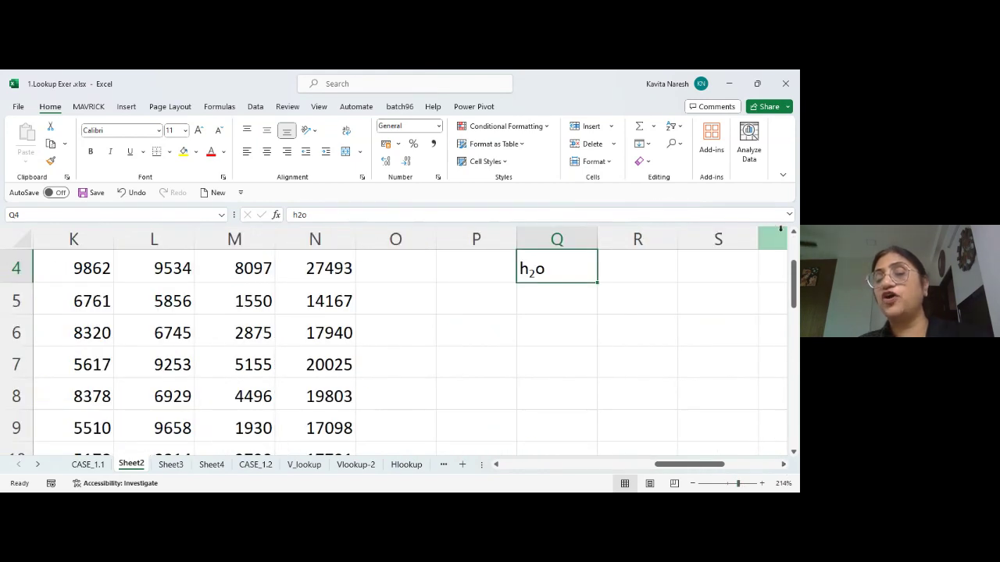
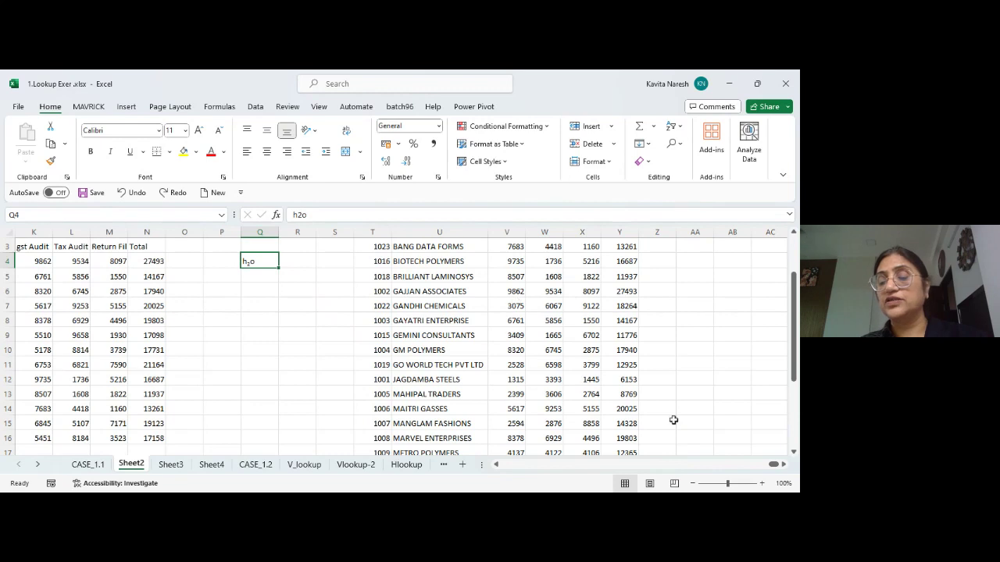
{"action": "left_click", "coordinate": [741, 485]}
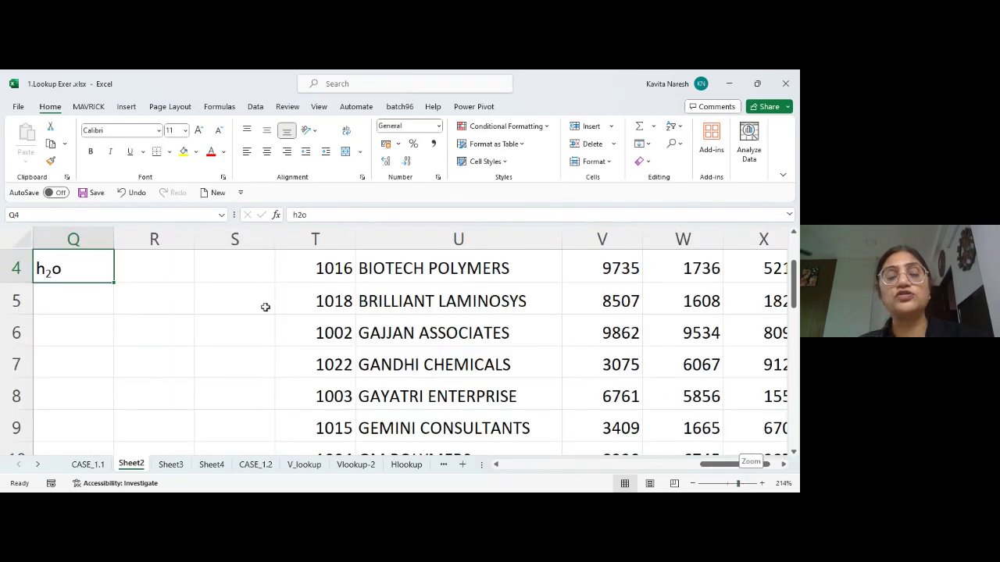
{"action": "left_click", "coordinate": [179, 299]}
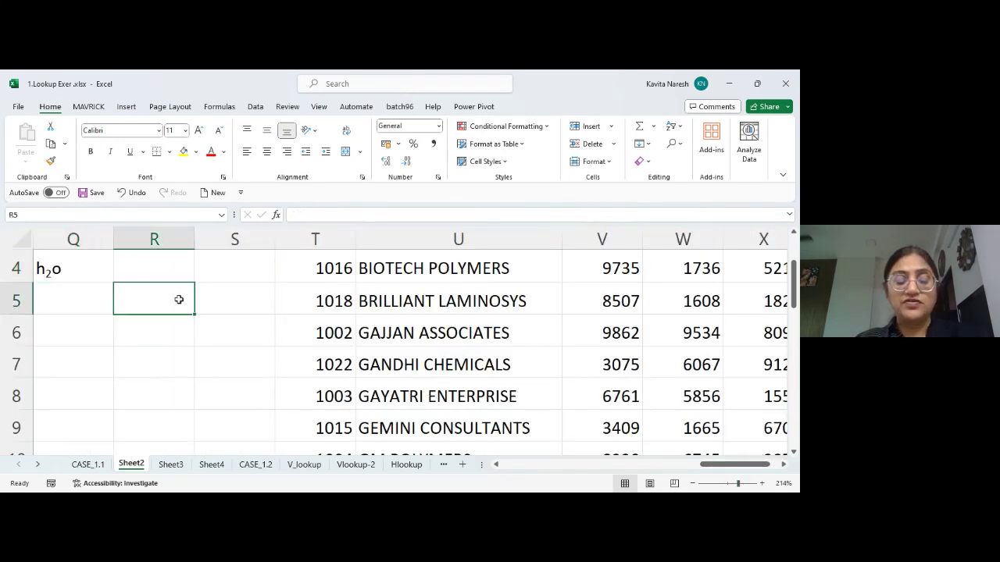
{"action": "type", "text": "1st"}
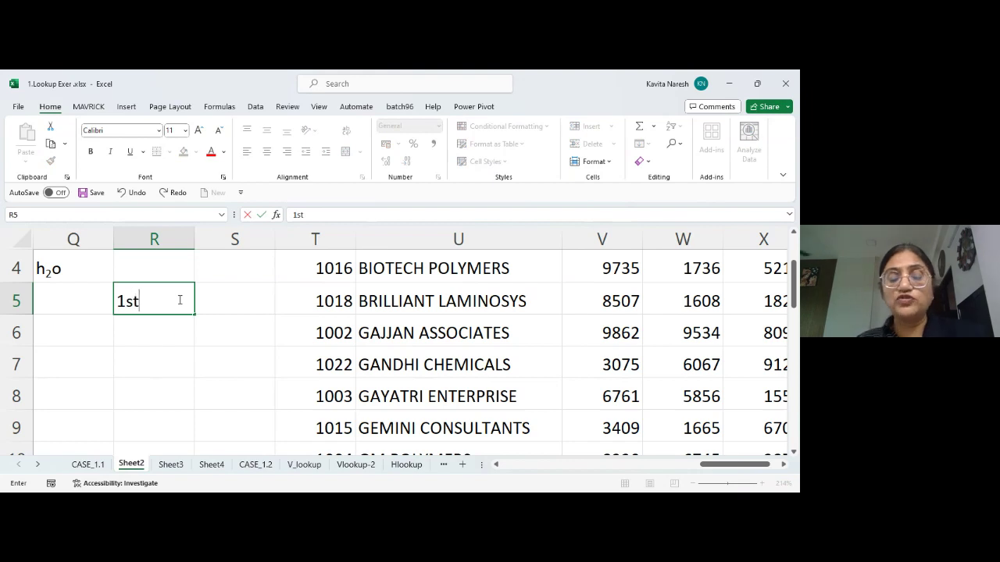
{"action": "key", "text": "Left"}
{"action": "key", "text": "Left"}
{"action": "key", "text": "Right"}
{"action": "key", "text": "Right"}
{"action": "key", "text": "Right"}
{"action": "key", "text": "Left"}
Format only the letters st of the 1st entry in R5 as superscript
{"action": "key", "text": "F2"}
{"action": "key", "text": "shift+Left"}
{"action": "key", "text": "shift+Left"}
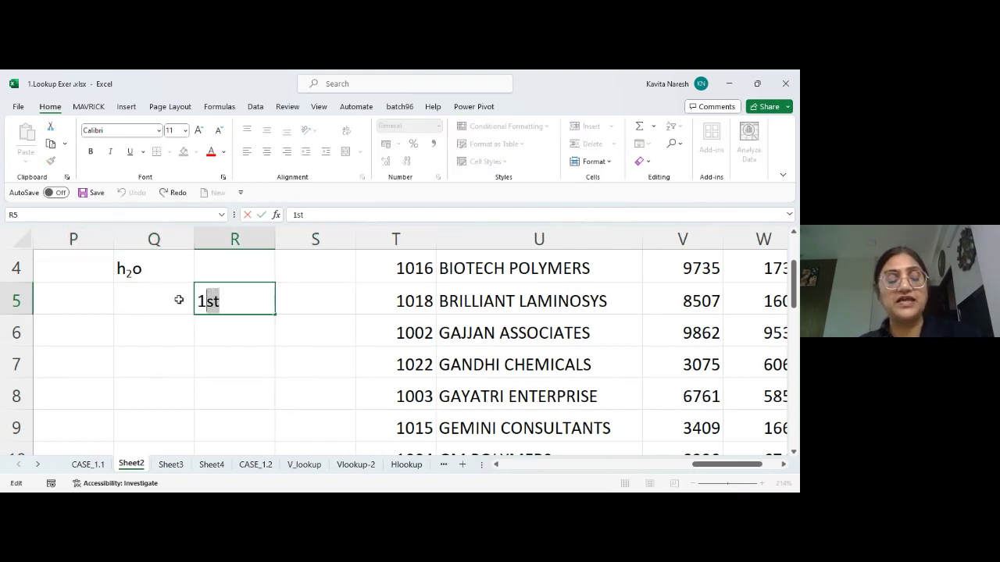
{"action": "key", "text": "ctrl+1"}
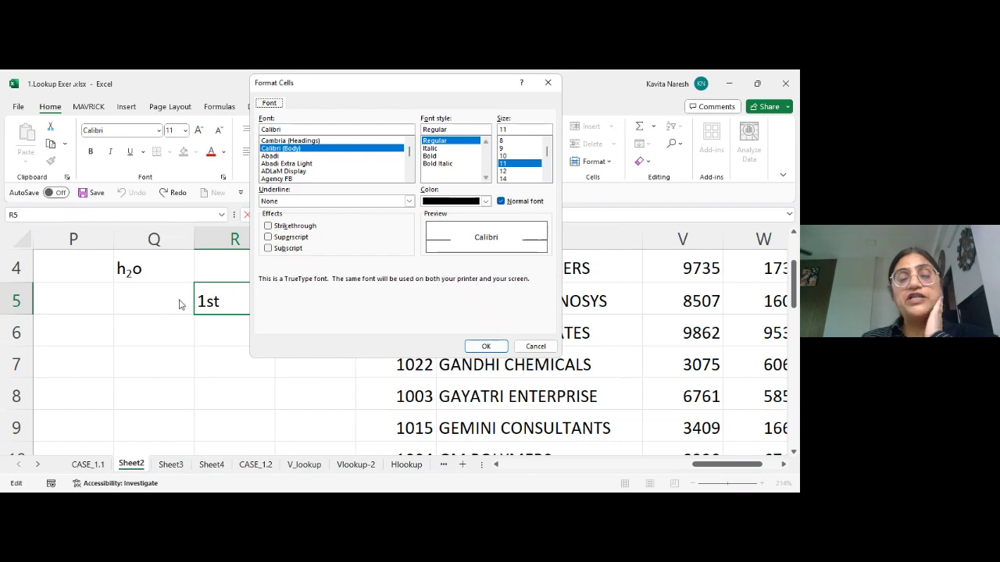
{"action": "left_click", "coordinate": [269, 237]}
{"action": "key", "text": "Return"}
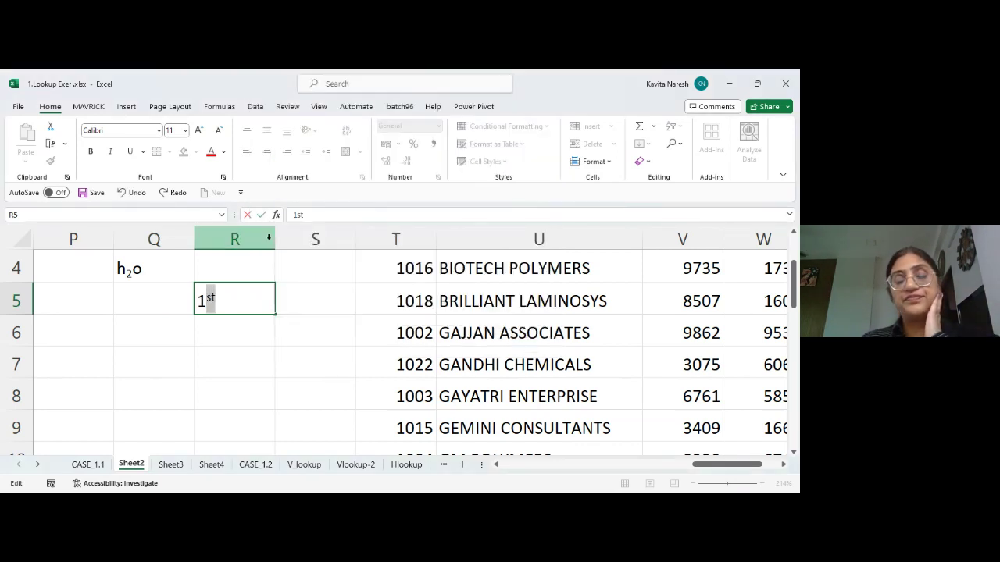
{"action": "key", "text": "Return"}
{"action": "key", "text": "Up"}
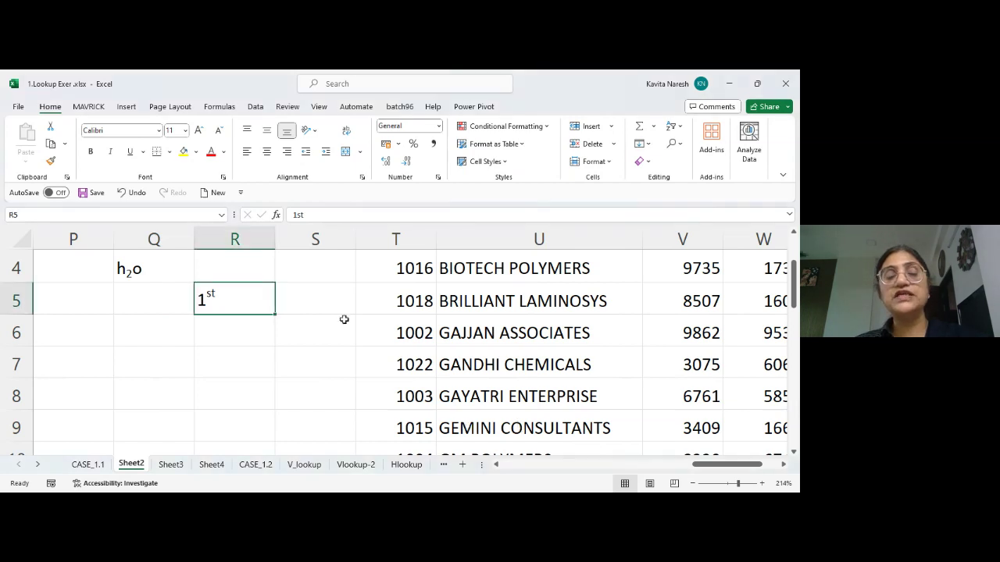
Review the Font and Alignment options of Format Cells for the company names in U4:U28, leaving the formatting as it is
{"action": "left_click", "coordinate": [445, 264]}
{"action": "key", "text": "ctrl+shift+Down"}
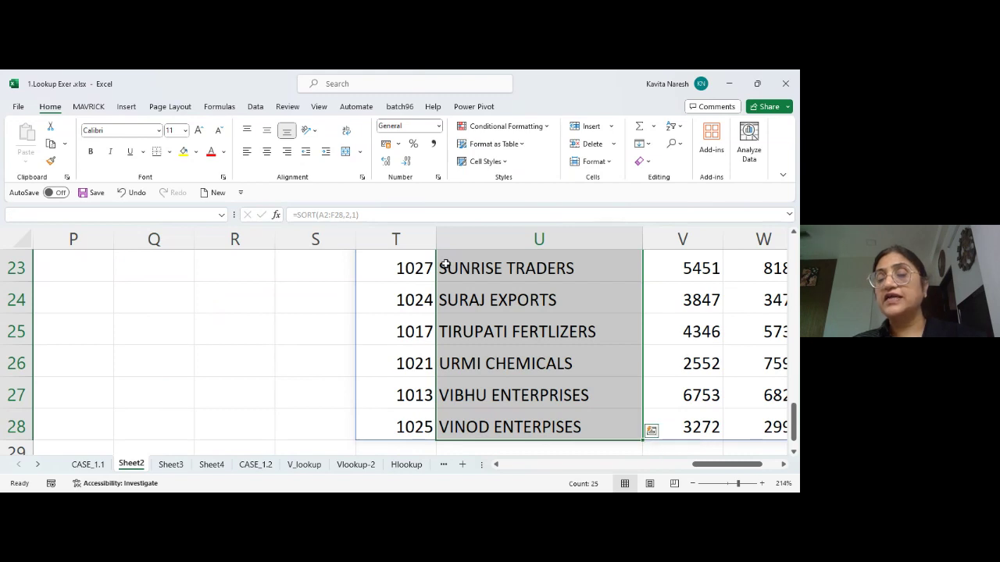
{"action": "key", "text": "ctrl+BackSpace"}
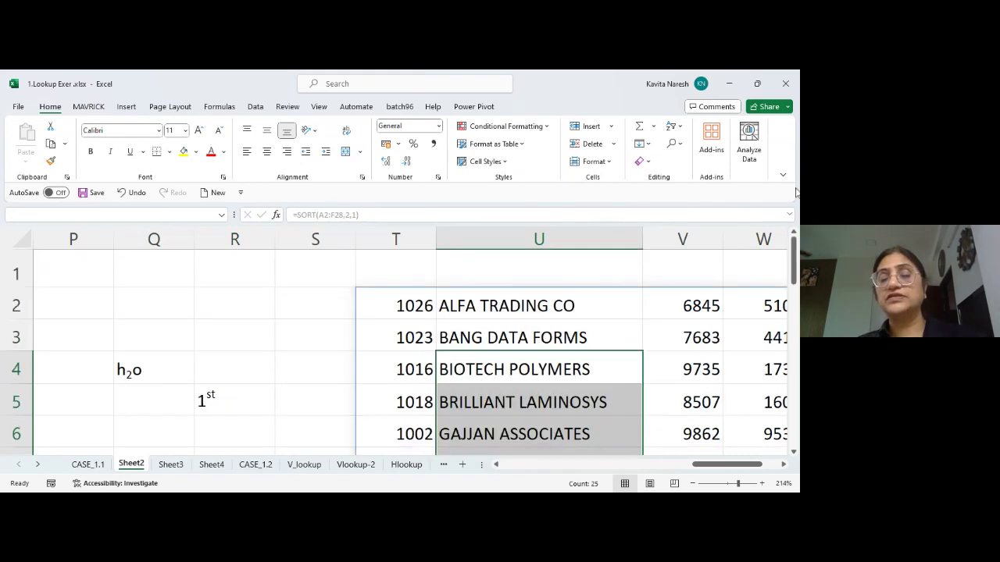
{"action": "key", "text": "ctrl+1"}
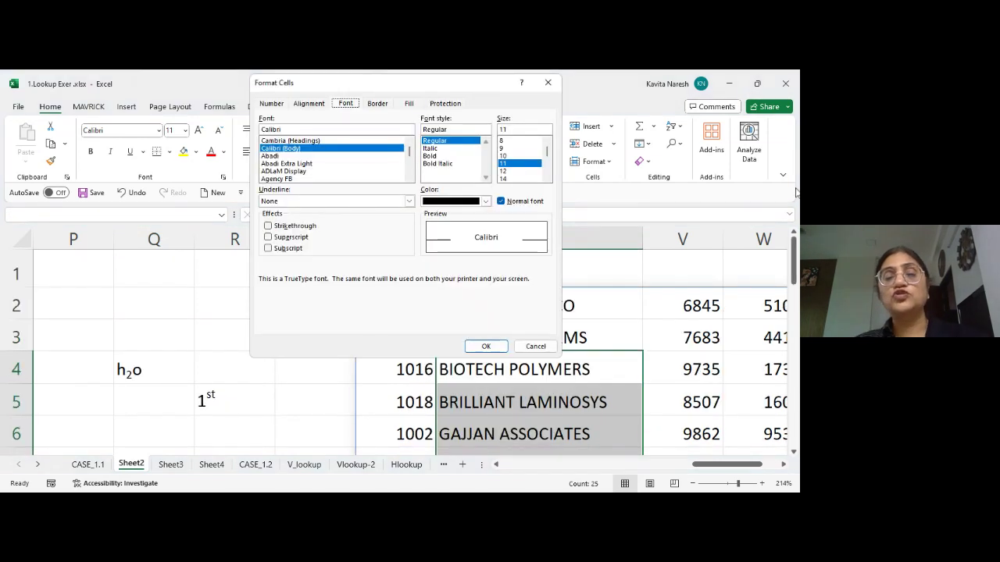
{"action": "left_click", "coordinate": [310, 104]}
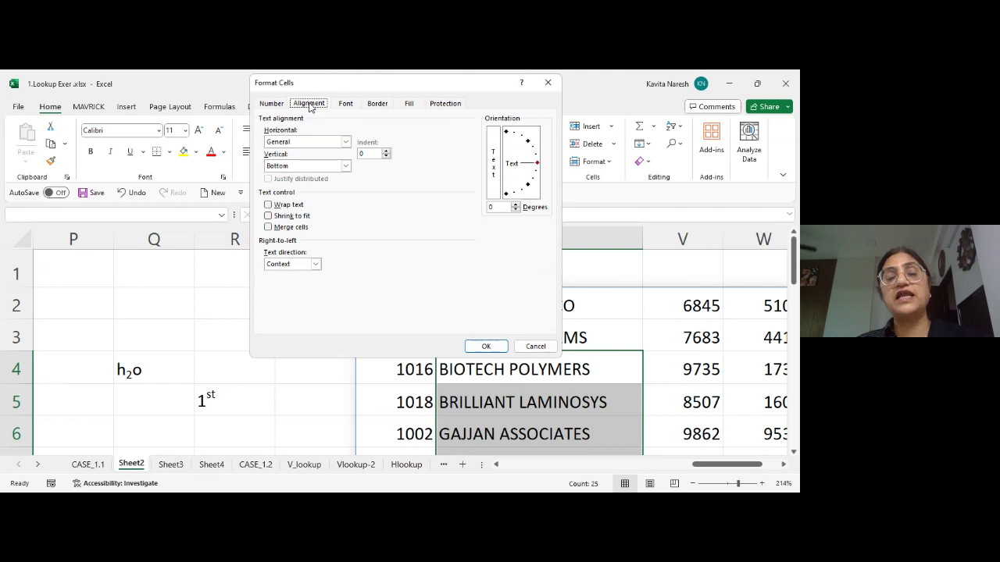
{"action": "left_click", "coordinate": [548, 83]}
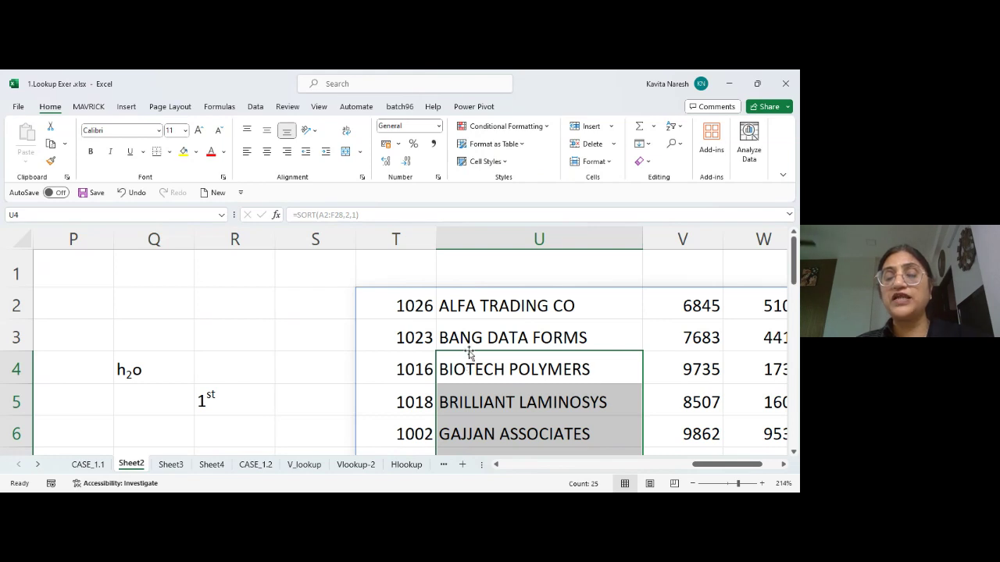
{"action": "left_click", "coordinate": [473, 310]}
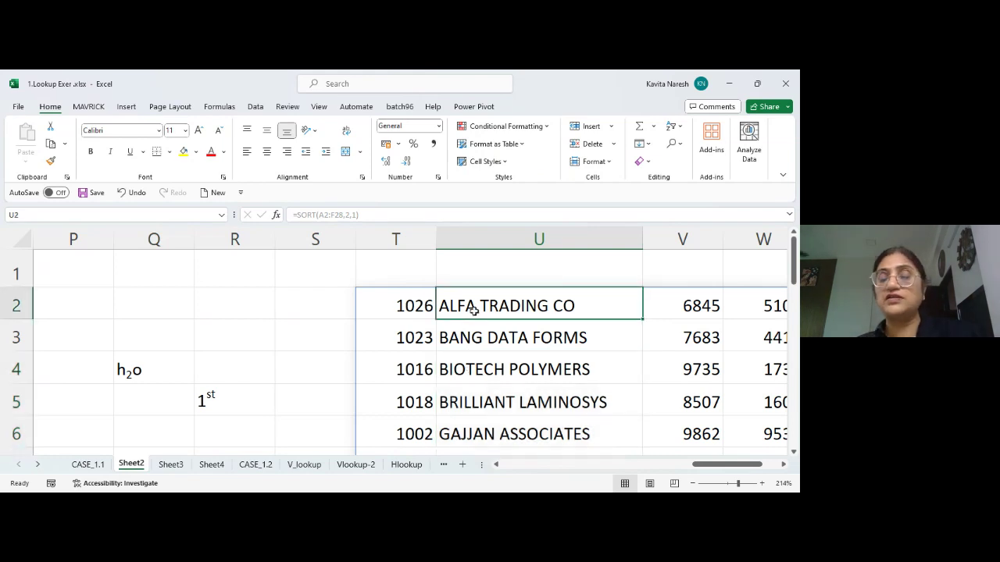
{"action": "double_click", "coordinate": [474, 311]}
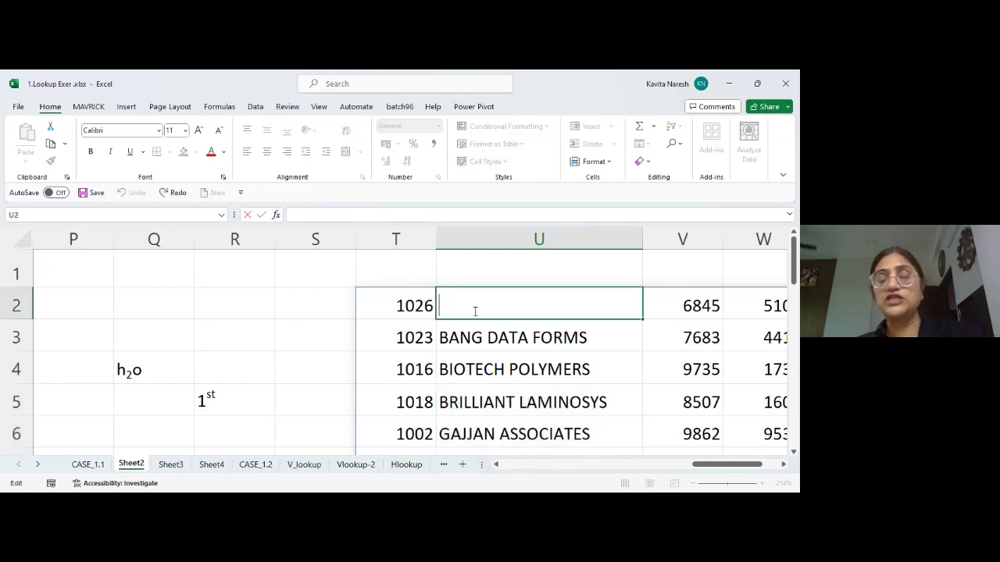
{"action": "key", "text": "Escape"}
Enter 1st in the empty cell Q2 of Sheet2
{"action": "left_click", "coordinate": [181, 305]}
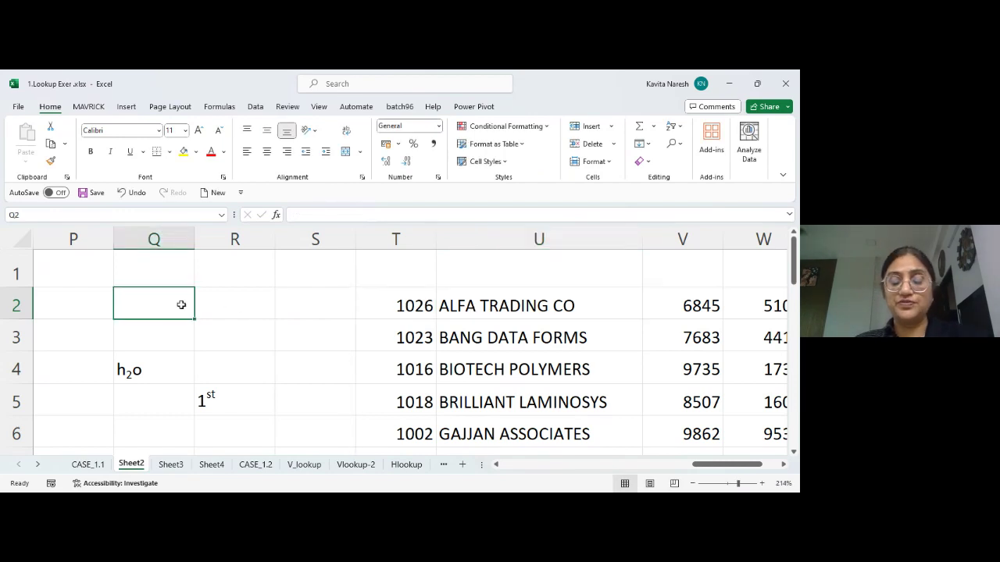
{"action": "type", "text": "1st"}
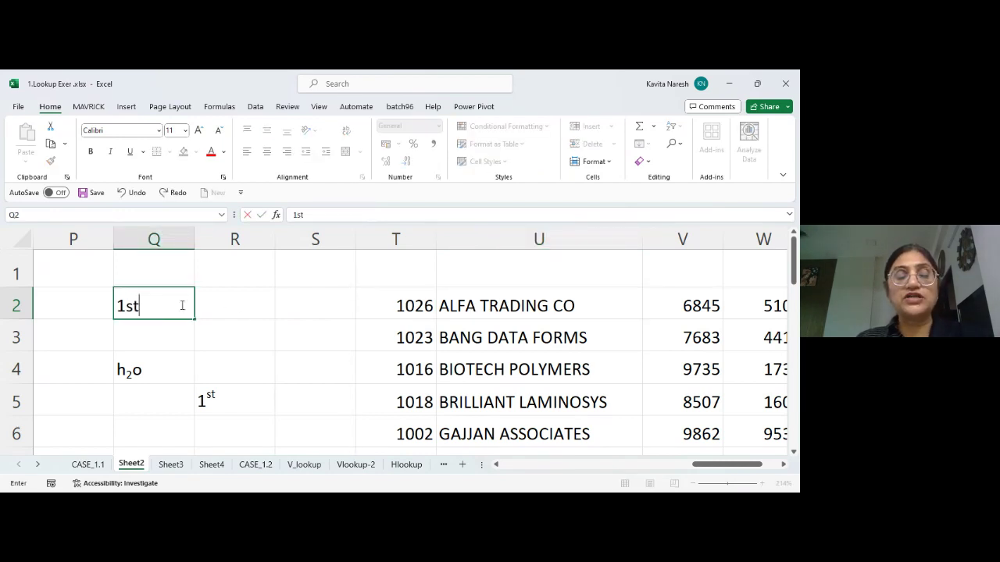
{"action": "key", "text": "Return"}
Check which Format Cells options are offered while the text in Q2 is being edited, and leave the entry unformatted
{"action": "left_click", "coordinate": [181, 305]}
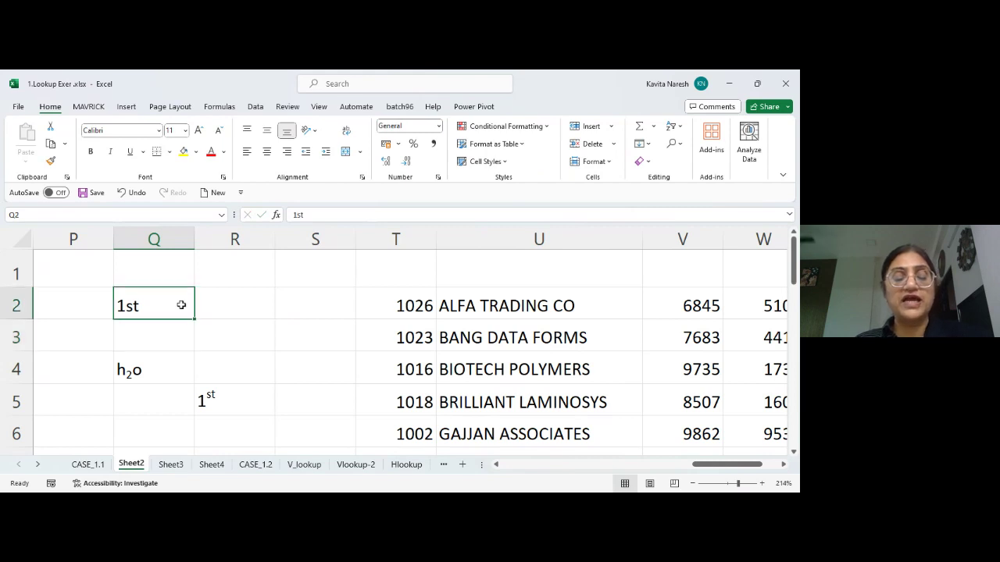
{"action": "double_click", "coordinate": [181, 305]}
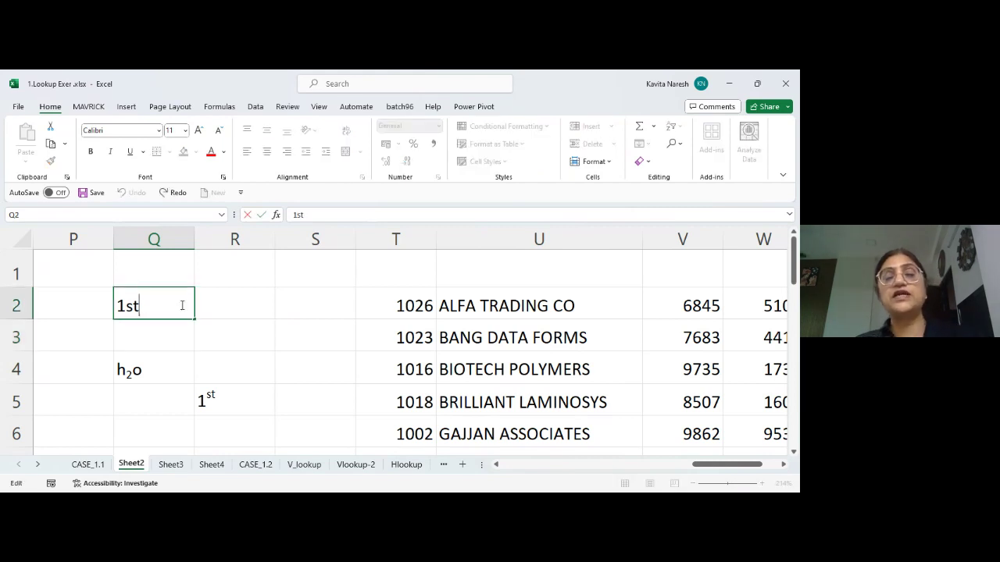
{"action": "key", "text": "ctrl+1"}
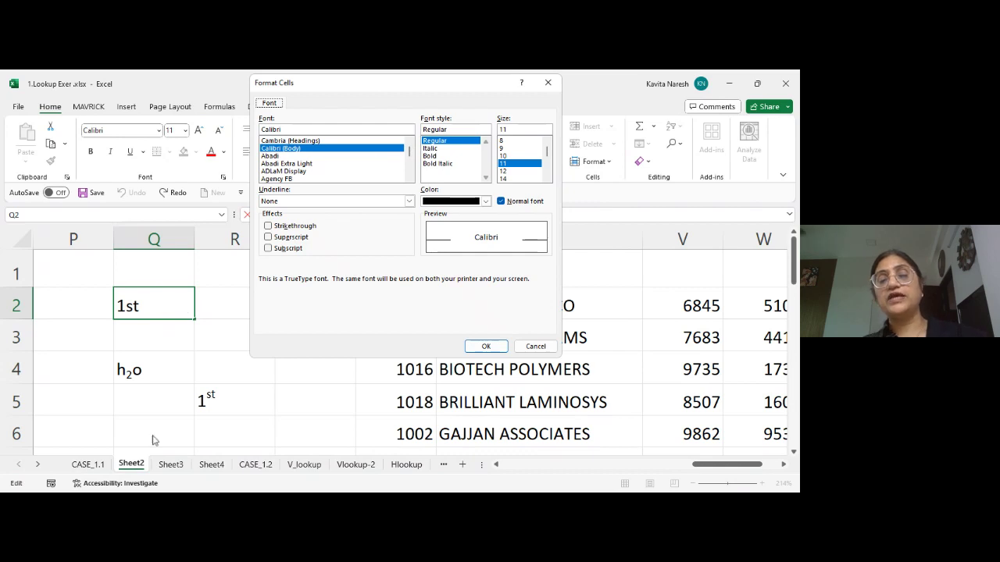
{"action": "left_click", "coordinate": [537, 348]}
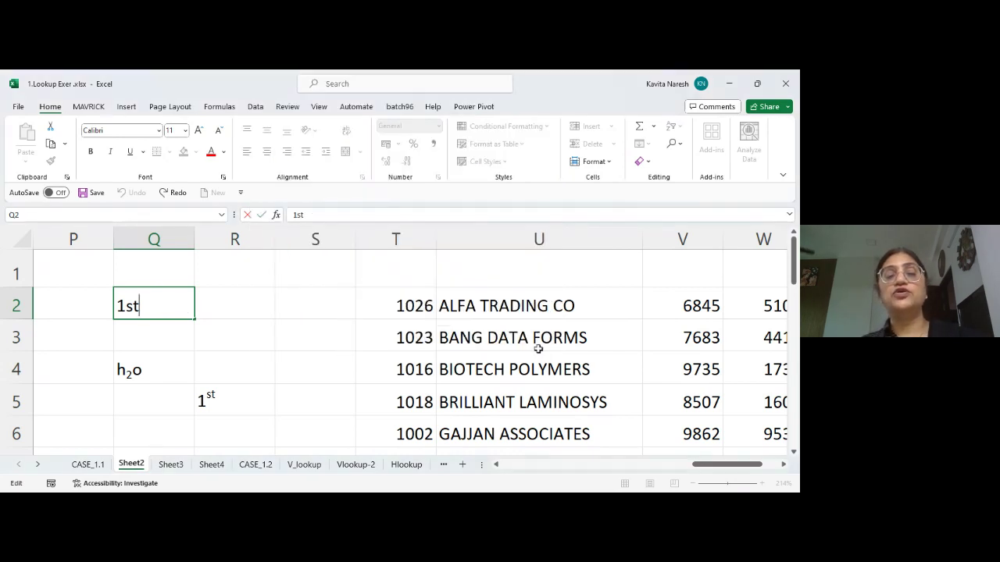
{"action": "key", "text": "Return"}
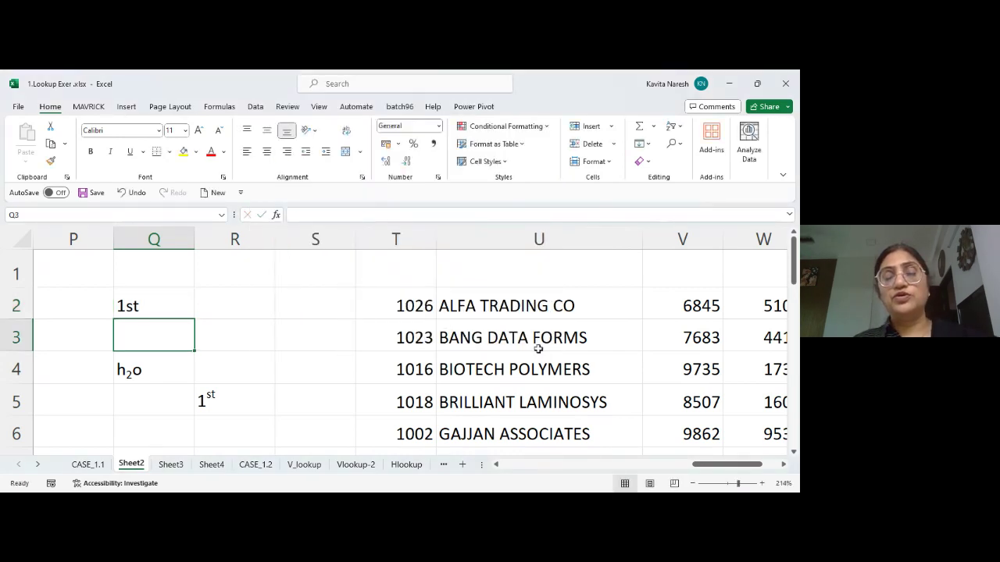